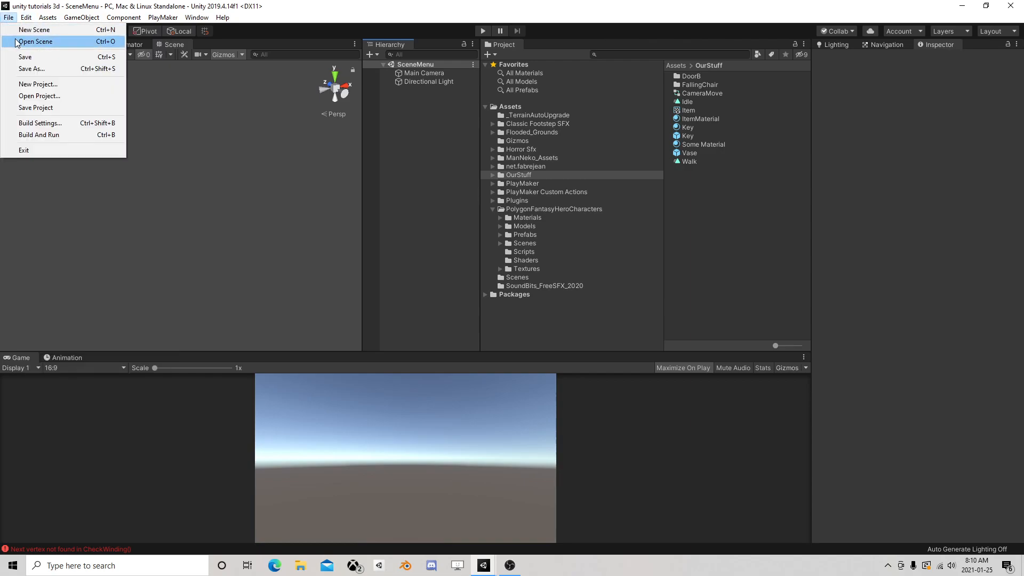
pyautogui.click(35, 41)
pyautogui.click(124, 249)
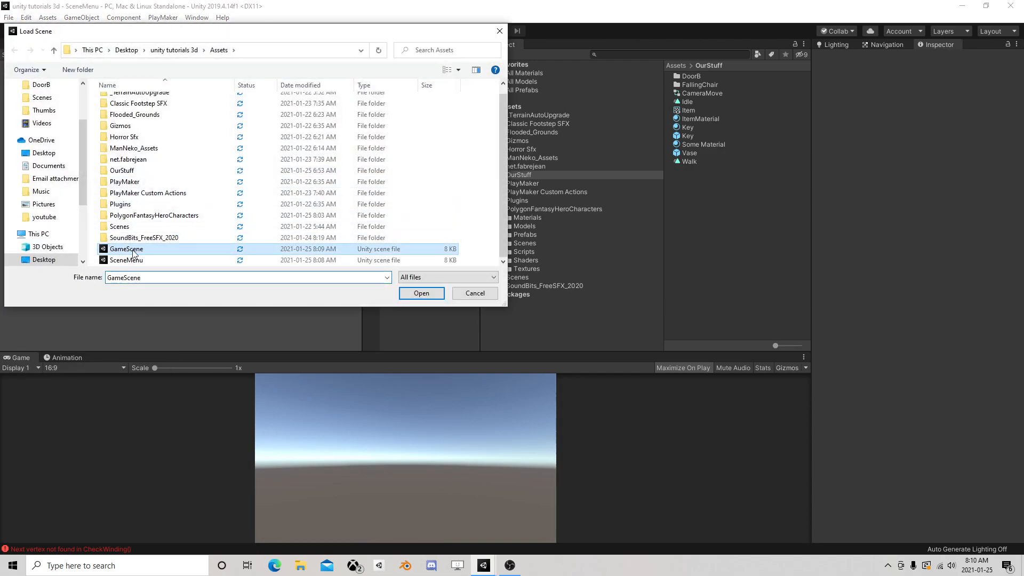
pyautogui.click(145, 260)
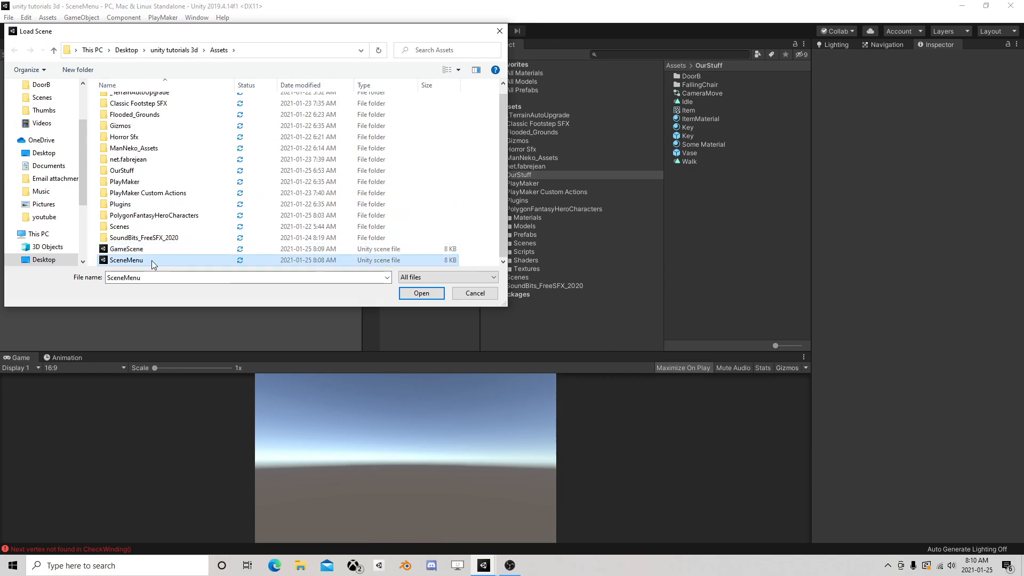
pyautogui.click(474, 293)
# Add the GameScene and SceneMenu scenes to the build's scene list, with SceneMenu placed first
pyautogui.click(26, 18)
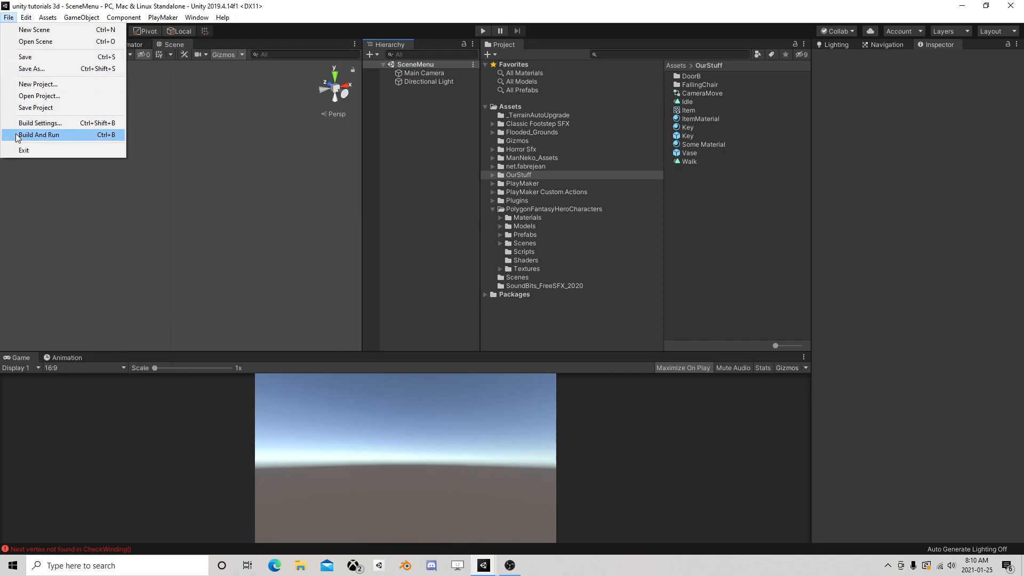
pyautogui.click(32, 124)
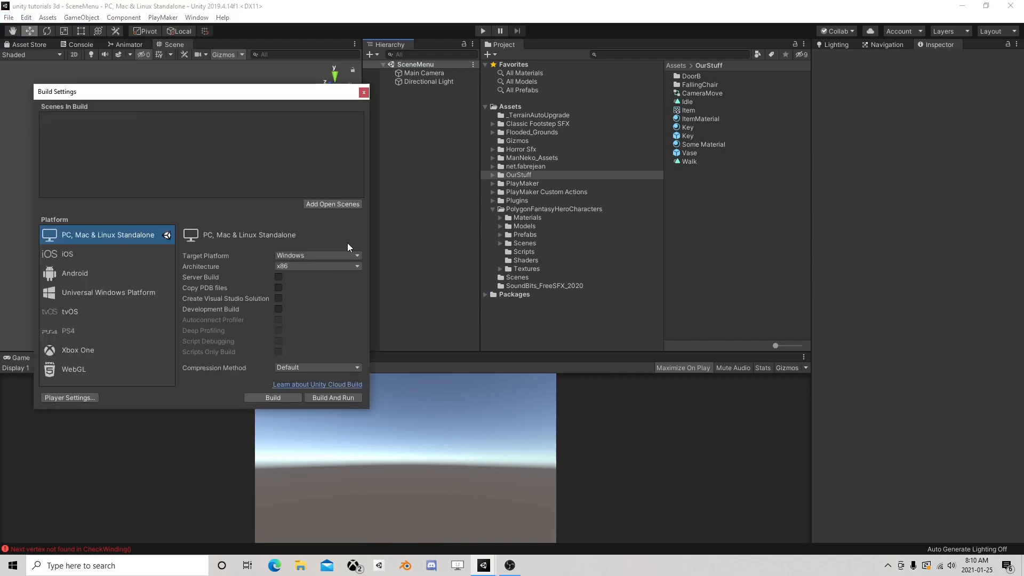
pyautogui.moveTo(319, 100); pyautogui.dragTo(338, 121)
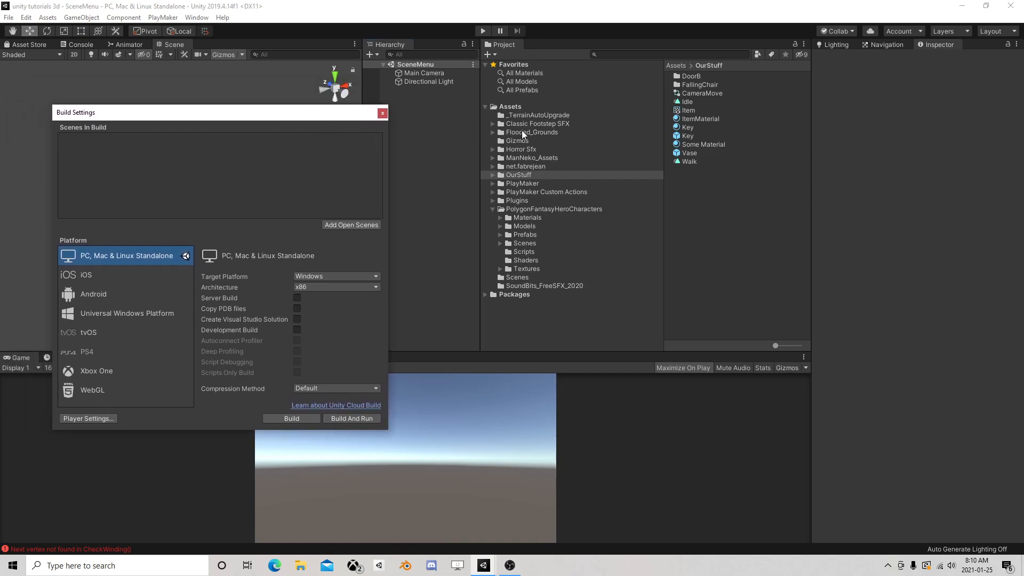
pyautogui.click(515, 107)
pyautogui.click(711, 195)
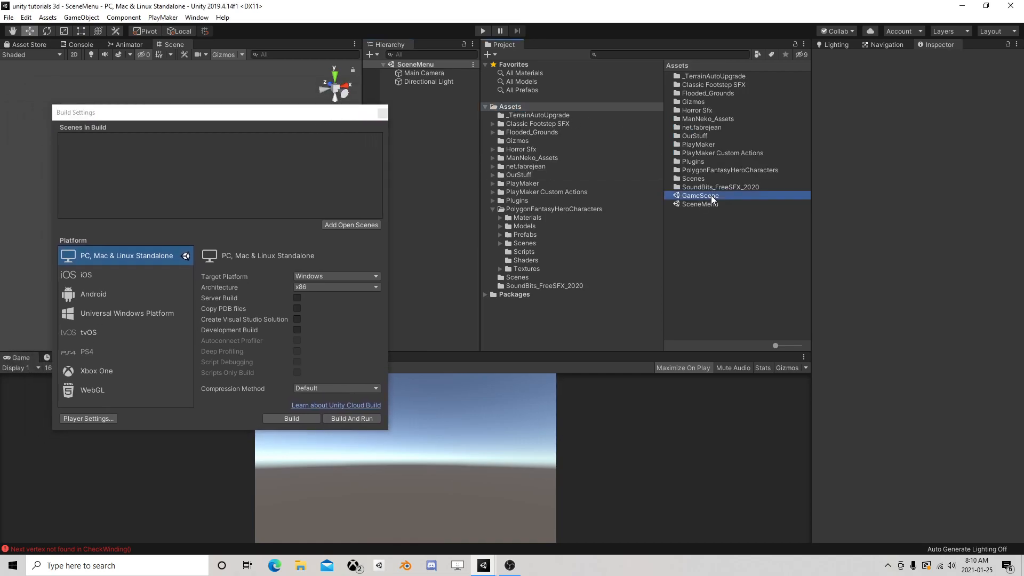
pyautogui.moveTo(711, 195); pyautogui.dragTo(228, 200)
pyautogui.moveTo(695, 204); pyautogui.dragTo(88, 187)
pyautogui.moveTo(81, 145); pyautogui.dragTo(94, 136)
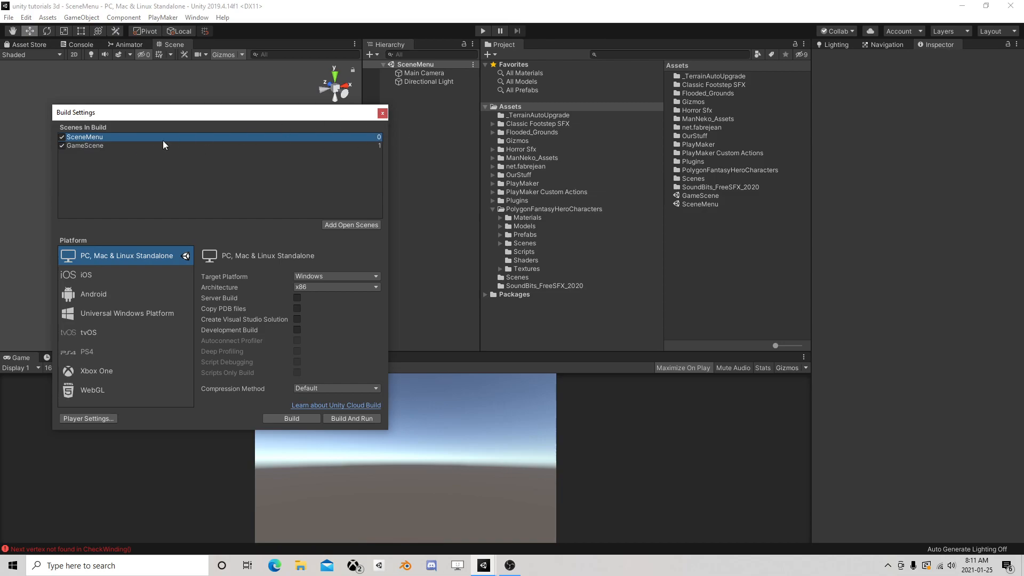
pyautogui.click(382, 114)
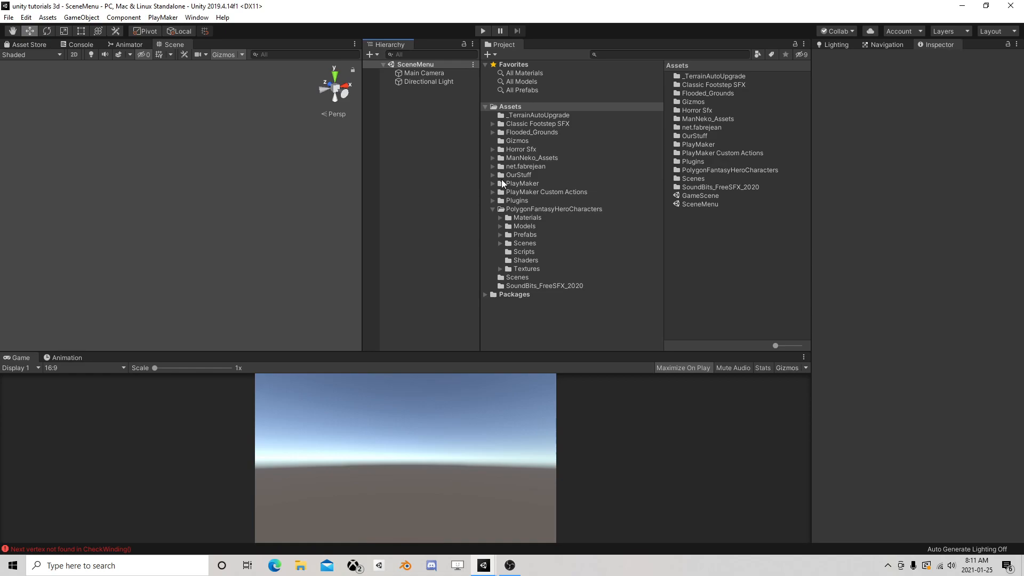
# Create a UI canvas in the SceneMenu scene and set its UI scale mode to Scale With Screen Size
pyautogui.rightClick(402, 117)
pyautogui.click(394, 102)
pyautogui.rightClick(395, 104)
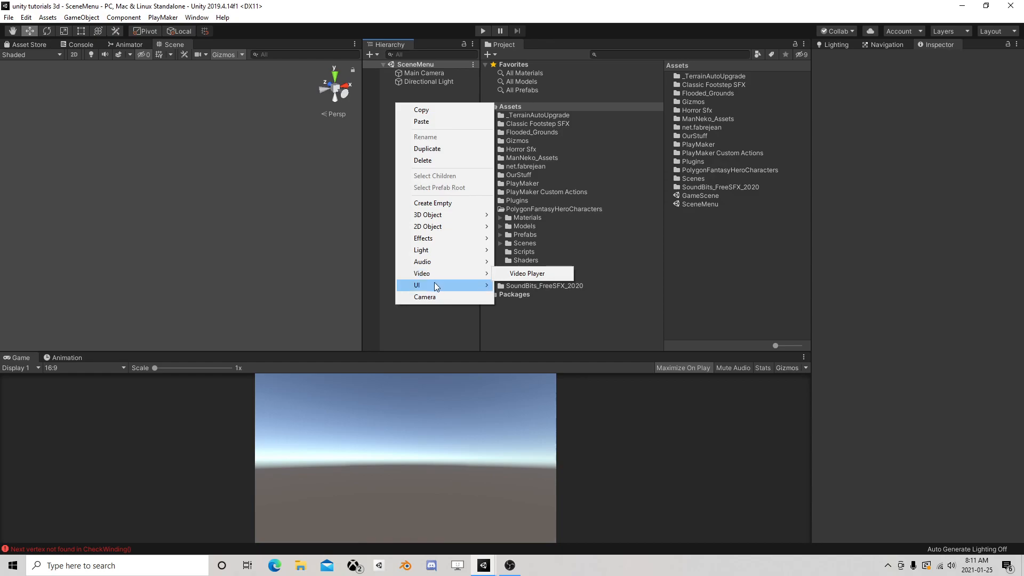
pyautogui.moveTo(438, 286)
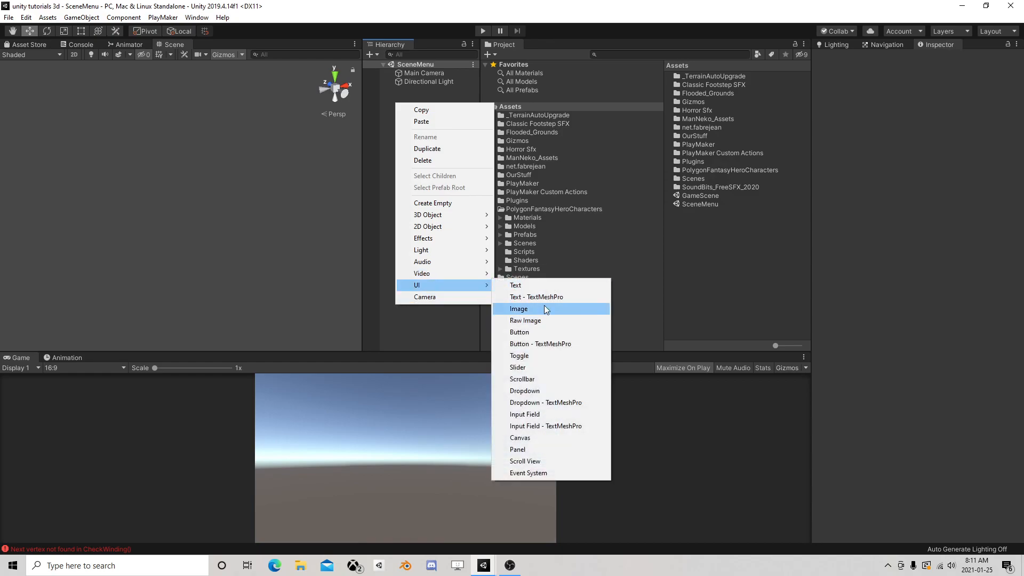
pyautogui.click(401, 98)
pyautogui.rightClick(408, 111)
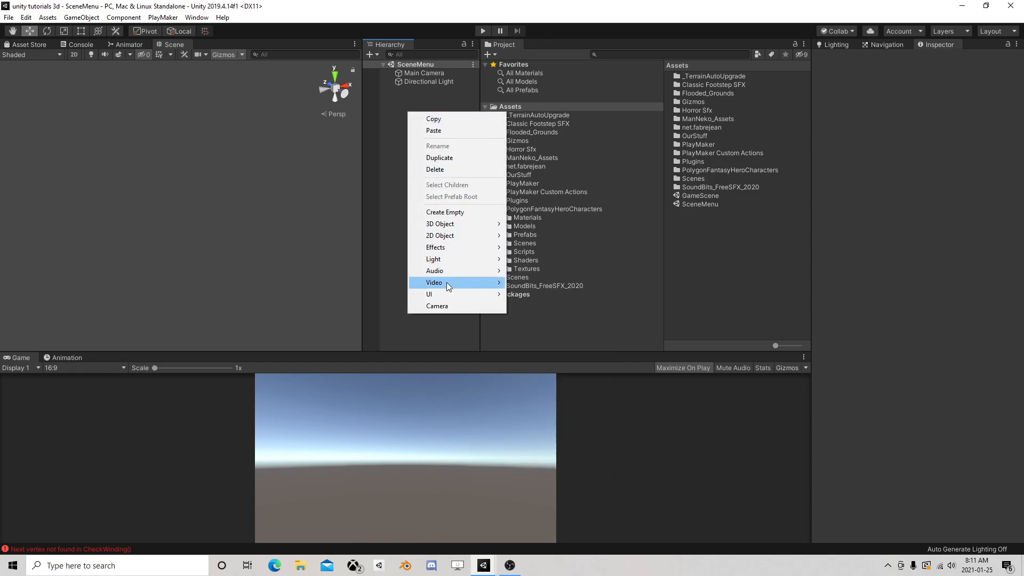
pyautogui.moveTo(445, 296)
pyautogui.click(532, 447)
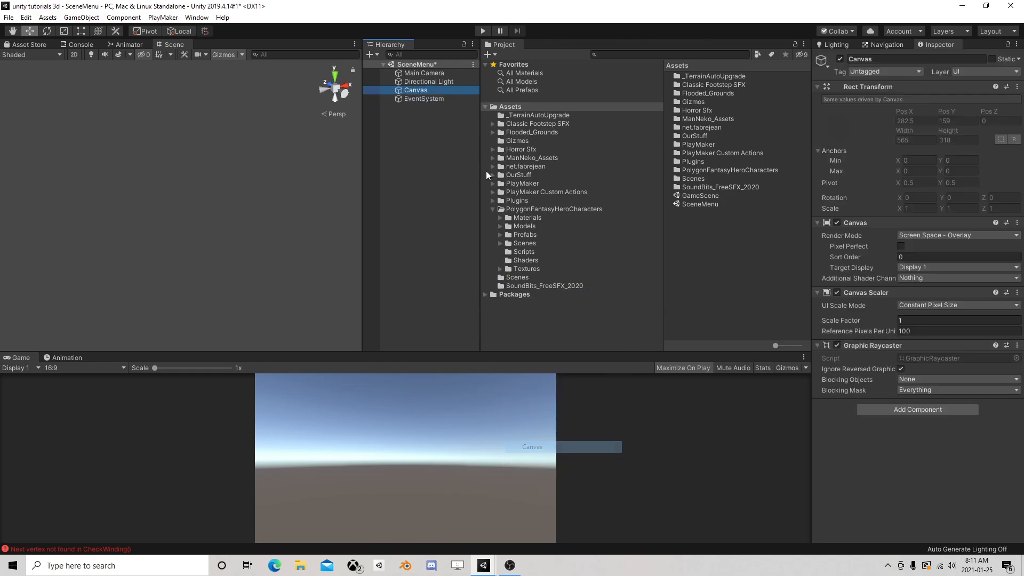
pyautogui.click(921, 304)
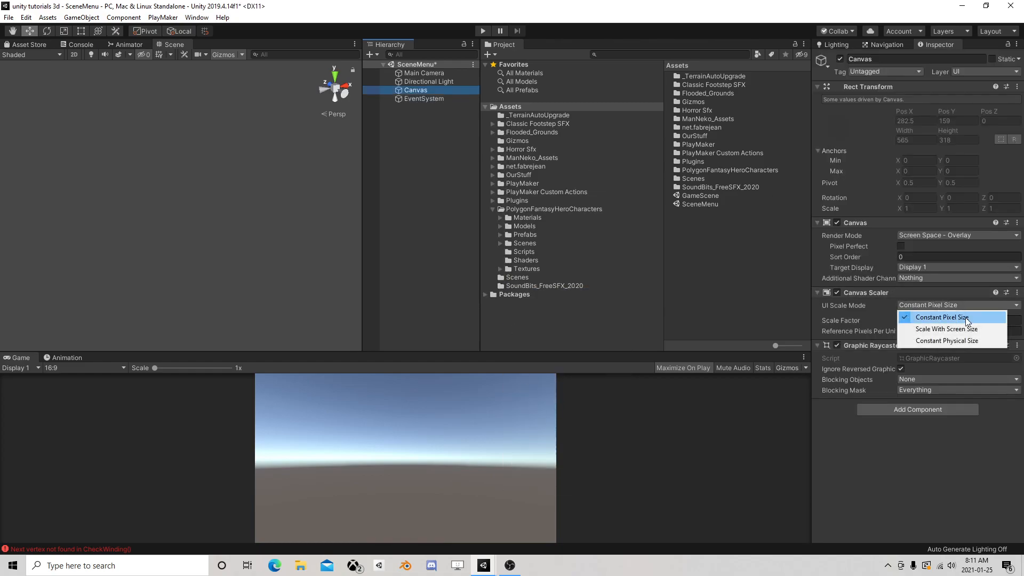
pyautogui.click(938, 326)
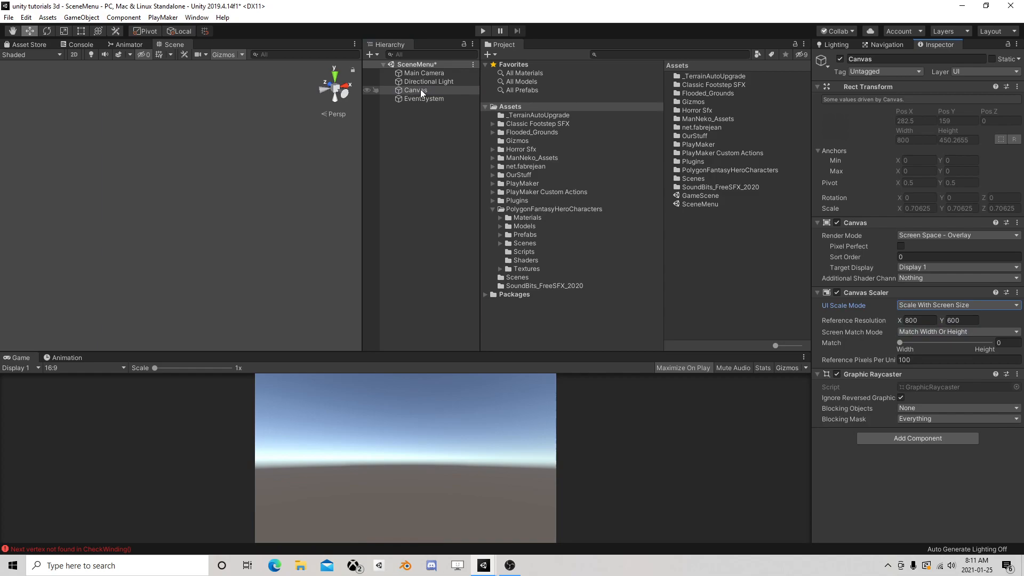
# Open the Prefabs folder inside the PolygonFantasyHeroCharacters assets
pyautogui.click(492, 209)
pyautogui.click(492, 209)
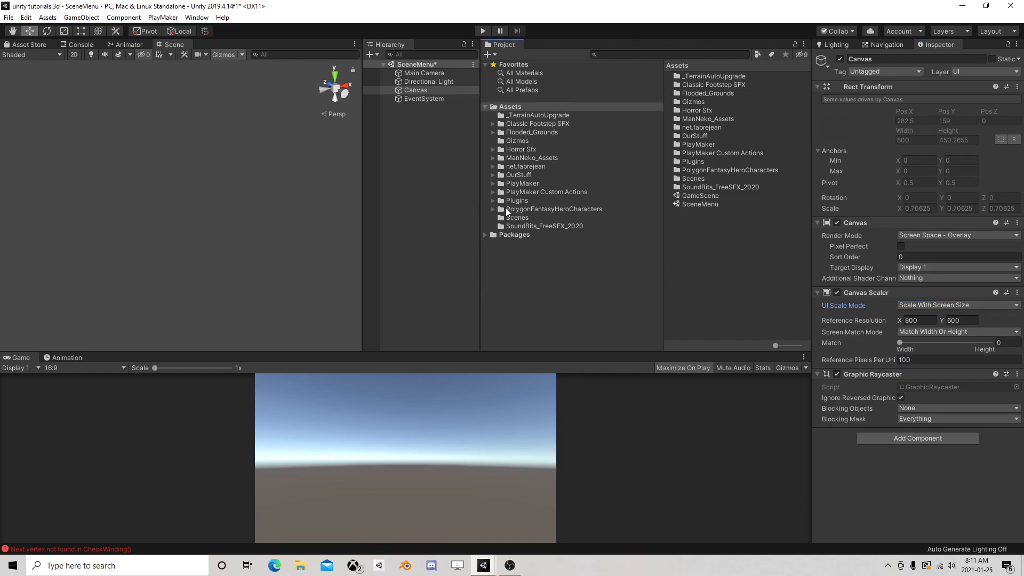
pyautogui.click(492, 209)
pyautogui.click(504, 209)
pyautogui.click(519, 235)
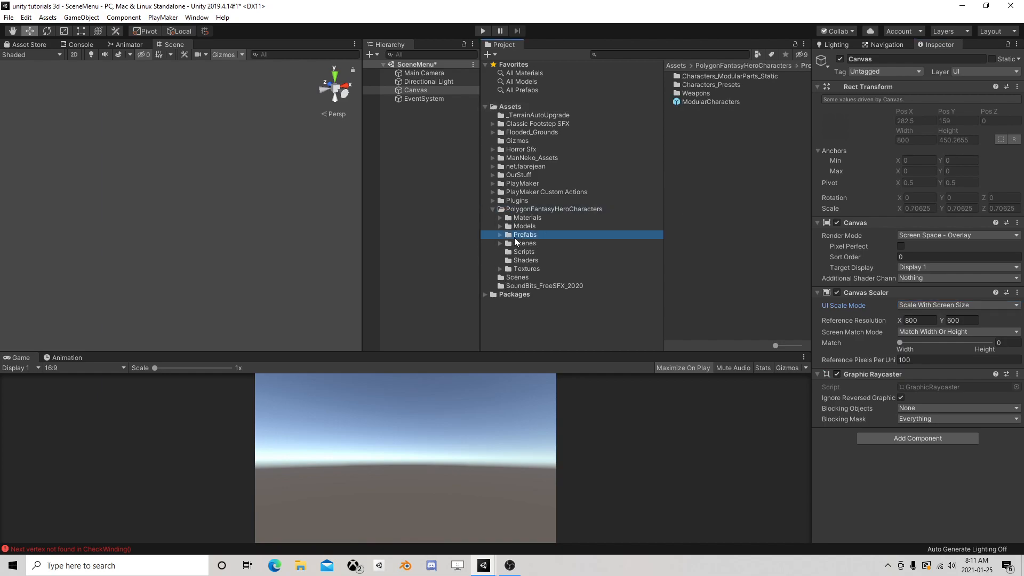
# Try placing the ModularCharacters prefab freely in the scene, and delete that instance
pyautogui.moveTo(693, 102); pyautogui.dragTo(262, 244)
pyautogui.moveTo(240, 235); pyautogui.dragTo(351, 216, button='right')
pyautogui.moveTo(140, 253); pyautogui.dragTo(506, 213, button='middle')
pyautogui.moveTo(109, 215); pyautogui.dragTo(238, 226, button='right')
pyautogui.moveTo(153, 253); pyautogui.dragTo(431, 185, button='middle')
pyautogui.moveTo(117, 216); pyautogui.dragTo(235, 206, button='middle')
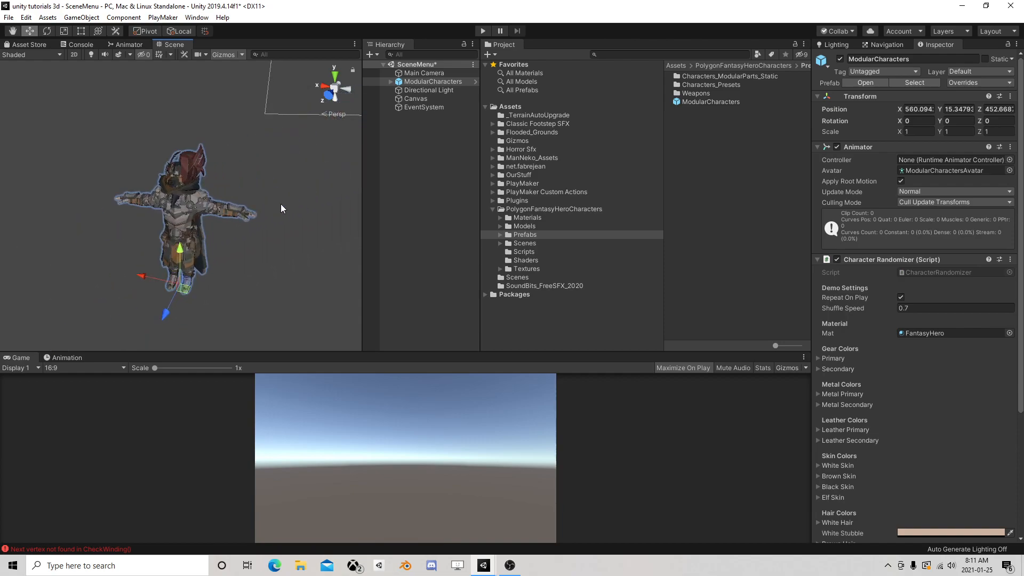
pyautogui.click(439, 81)
pyautogui.press('Delete')
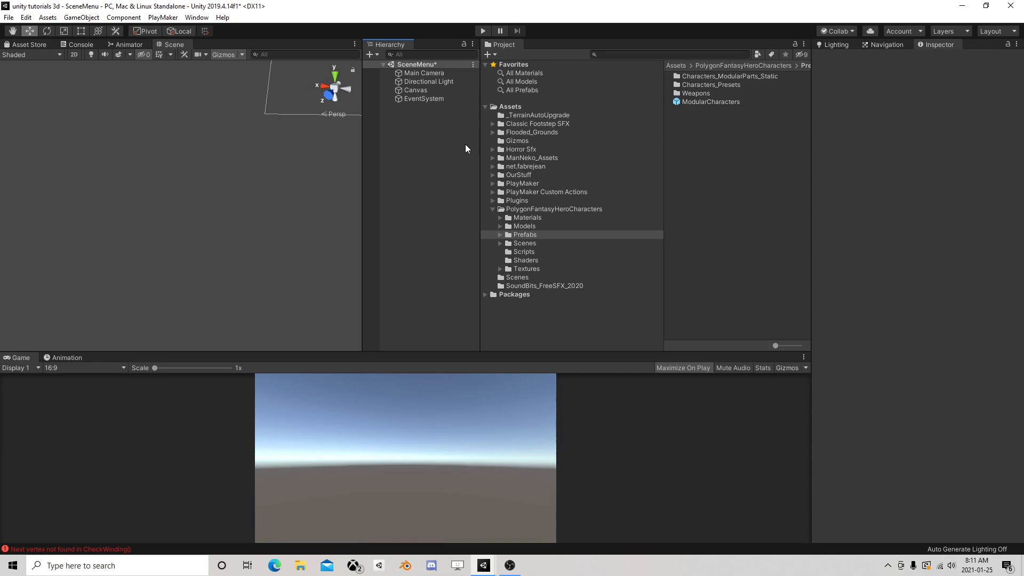
# Place the ModularCharacters prefab in the scene and set its position to 0, 0, 0
pyautogui.rightClick(423, 151)
pyautogui.click(402, 127)
pyautogui.moveTo(697, 102); pyautogui.dragTo(184, 212)
pyautogui.click(918, 109)
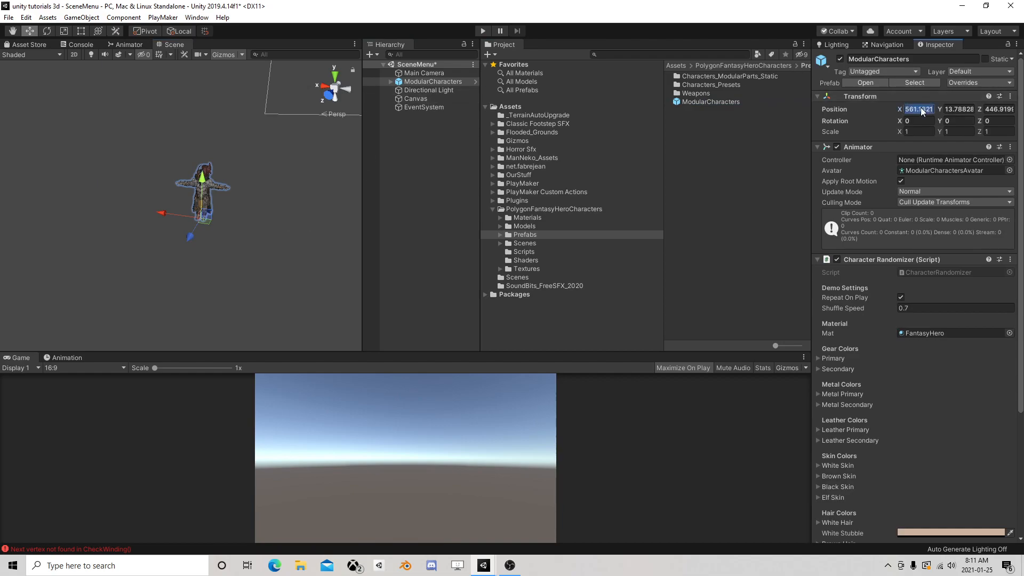
pyautogui.write('0')
pyautogui.press('Tab')
pyautogui.write('0')
pyautogui.press('Tab')
pyautogui.write('0')
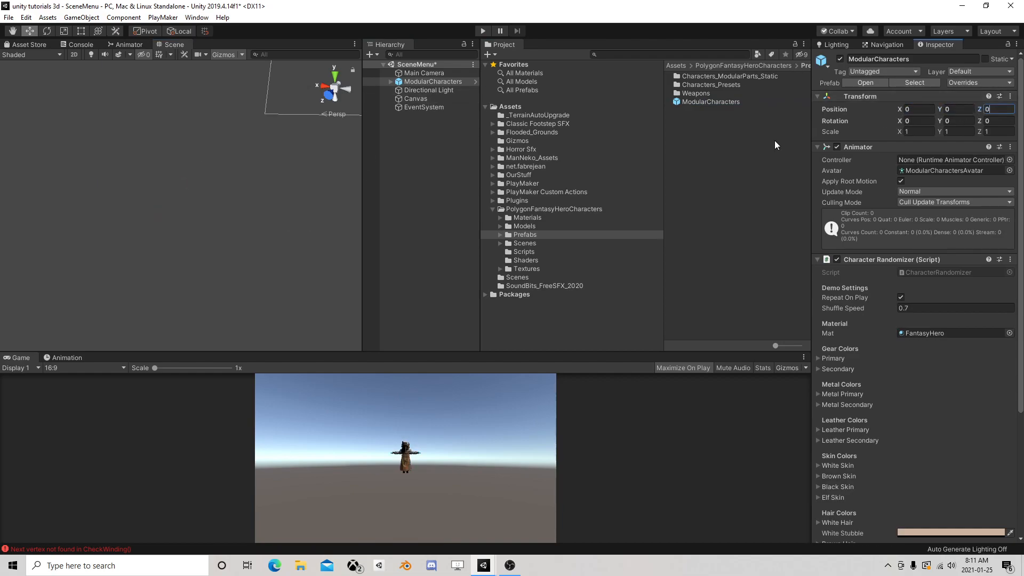
# Align the Main Camera with a scene view that faces the front of the character
pyautogui.doubleClick(423, 72)
pyautogui.moveTo(163, 225); pyautogui.dragTo(210, 176, button='right')
pyautogui.moveTo(174, 229); pyautogui.dragTo(240, 164, button='middle')
pyautogui.scroll(3, 238, 147)
pyautogui.press('w')
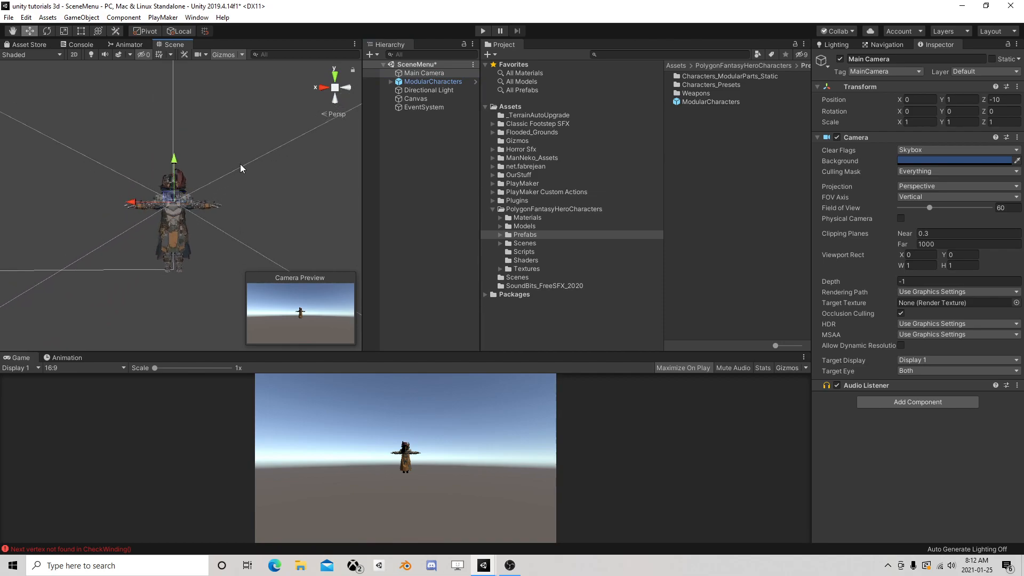
pyautogui.click(81, 17)
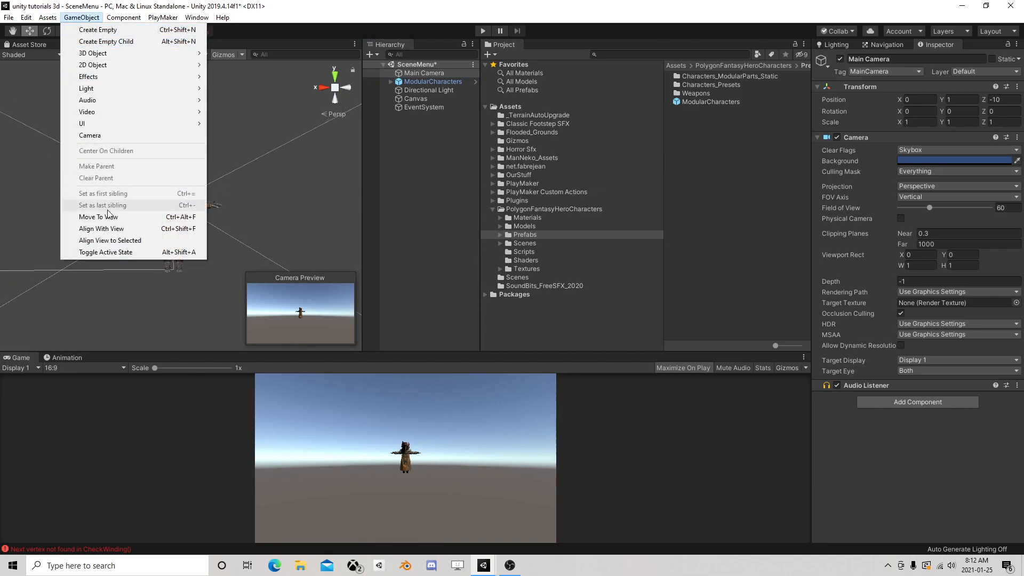
pyautogui.click(109, 229)
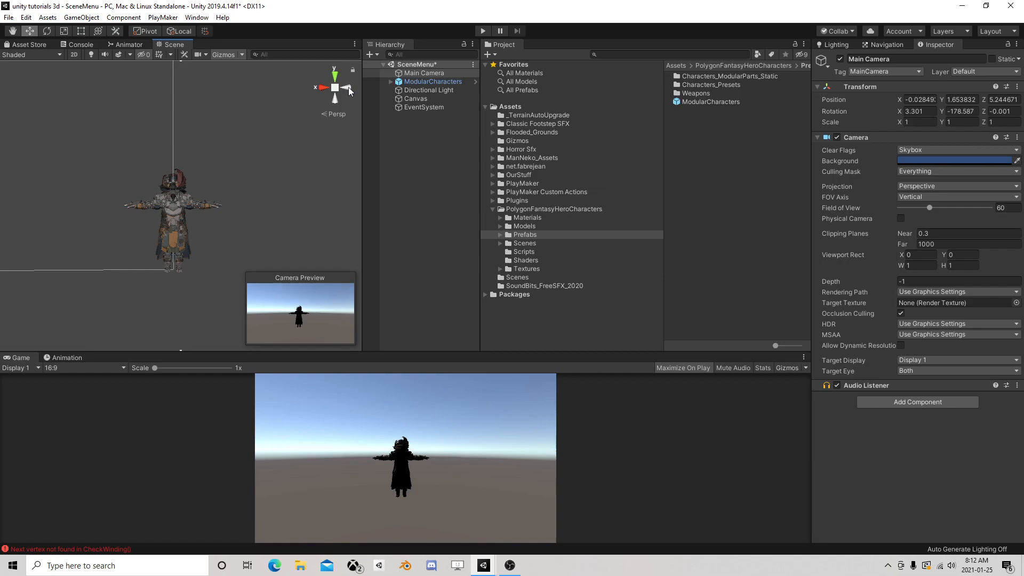
# Rotate the Directional Light to about X 162, Y -13, Z 5 to light the character's front
pyautogui.click(422, 91)
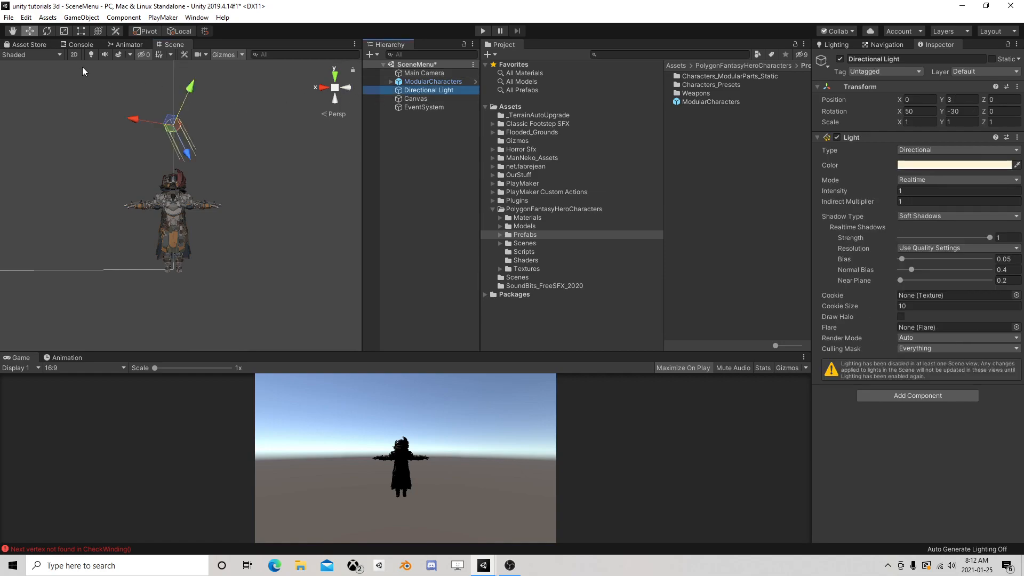
pyautogui.click(47, 31)
pyautogui.moveTo(192, 107); pyautogui.dragTo(220, 293)
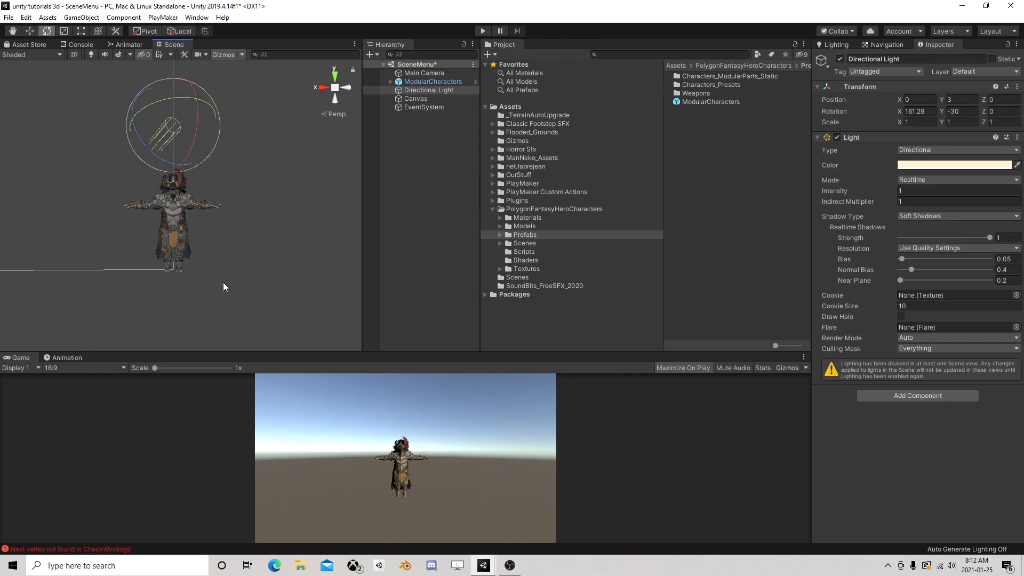
pyautogui.moveTo(167, 102); pyautogui.dragTo(140, 107)
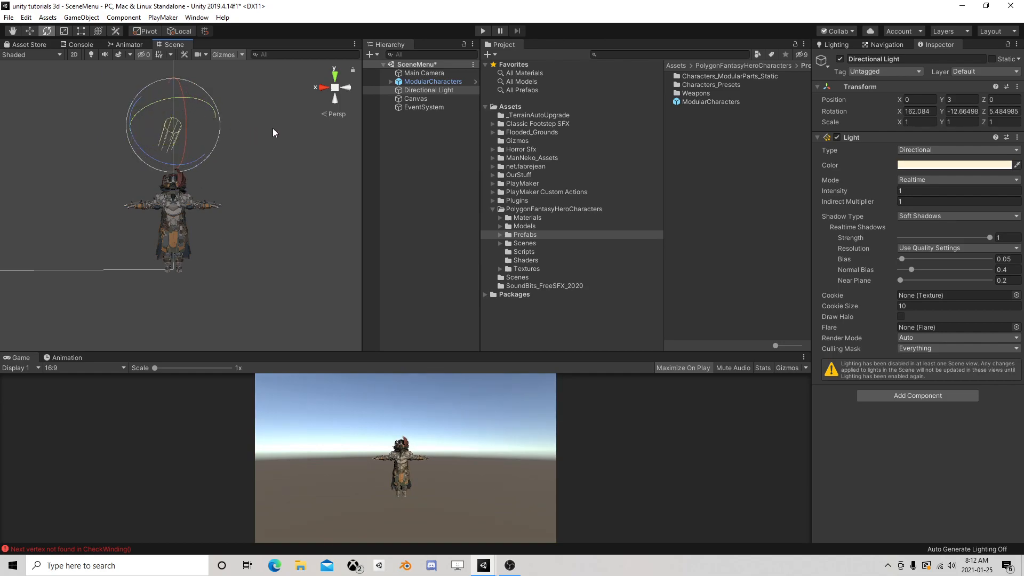
pyautogui.moveTo(242, 118); pyautogui.dragTo(309, 179, button='right')
pyautogui.moveTo(181, 135); pyautogui.dragTo(208, 167, button='middle')
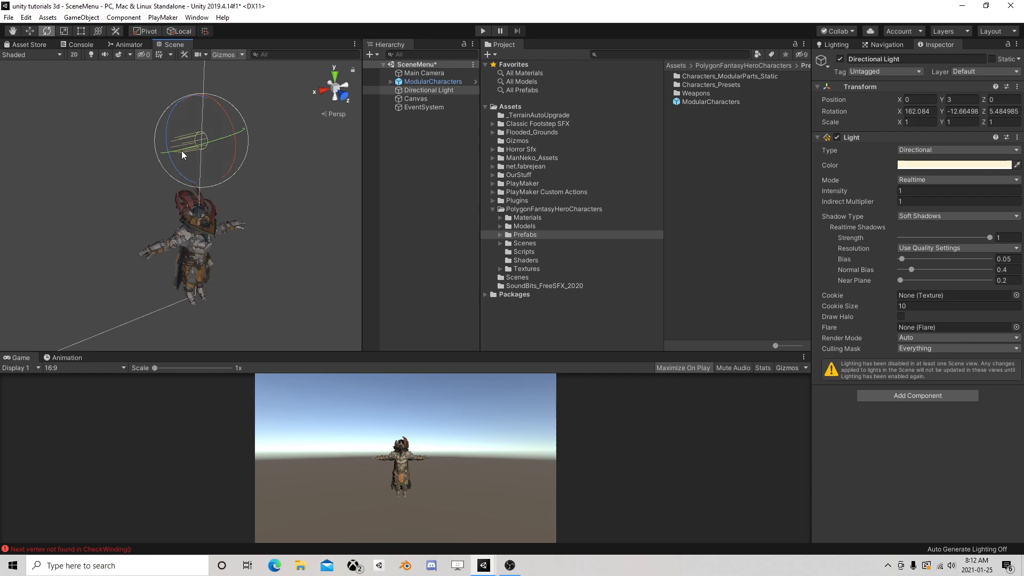
# Create an empty game object in the scene and name it GameManager
pyautogui.rightClick(411, 152)
pyautogui.click(469, 258)
pyautogui.click(434, 115)
pyautogui.write('Game')
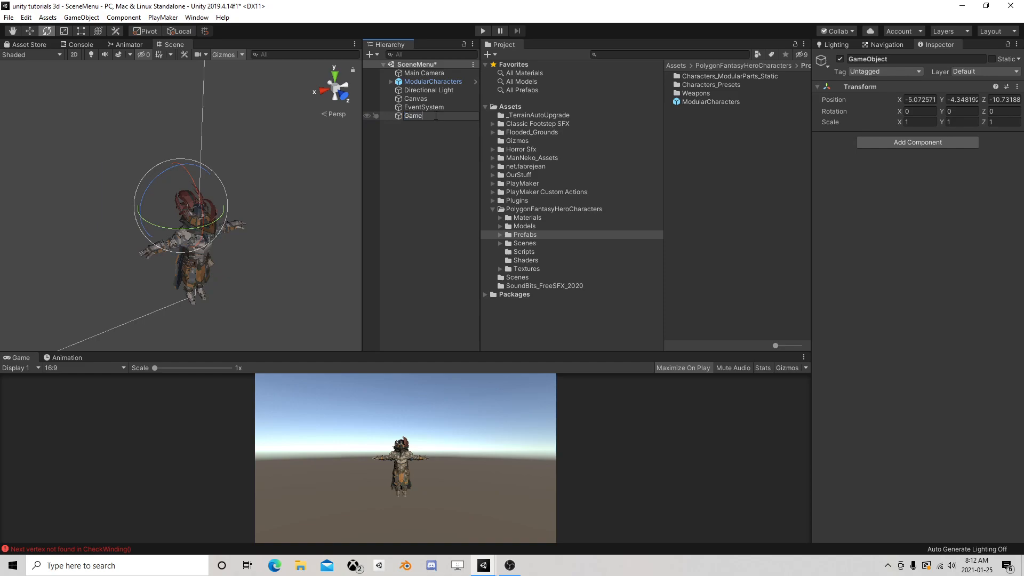
pyautogui.write('Manager')
pyautogui.press('Return')
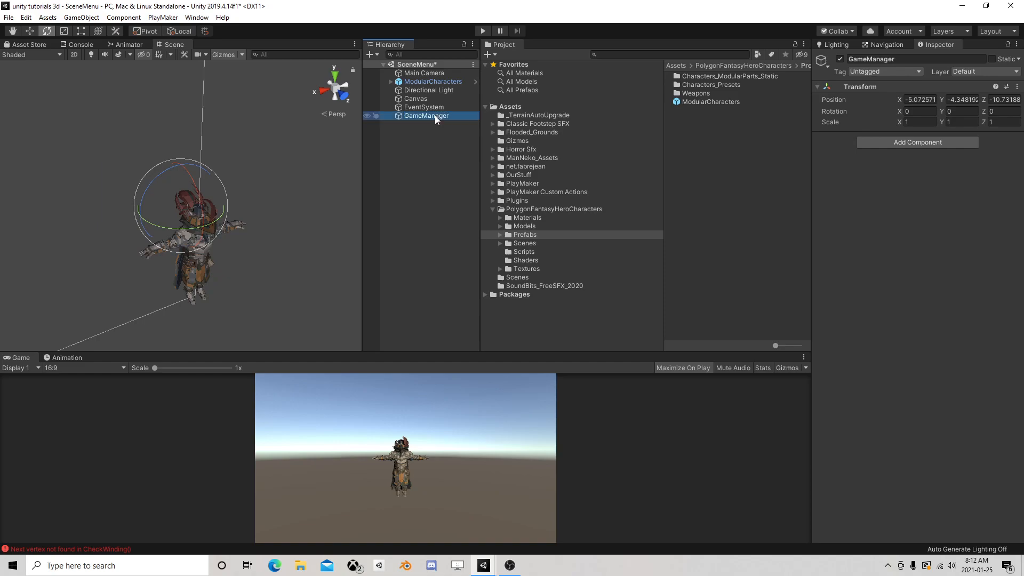
# Add a PlayMakerFSM component to GameManager and open its state machine for editing
pyautogui.click(914, 143)
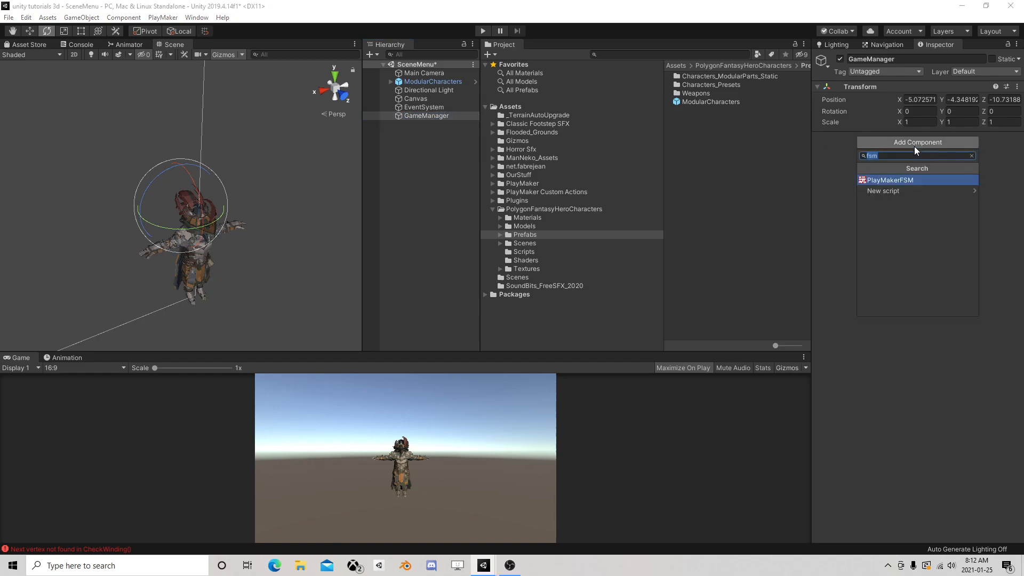
pyautogui.click(913, 180)
pyautogui.click(1006, 151)
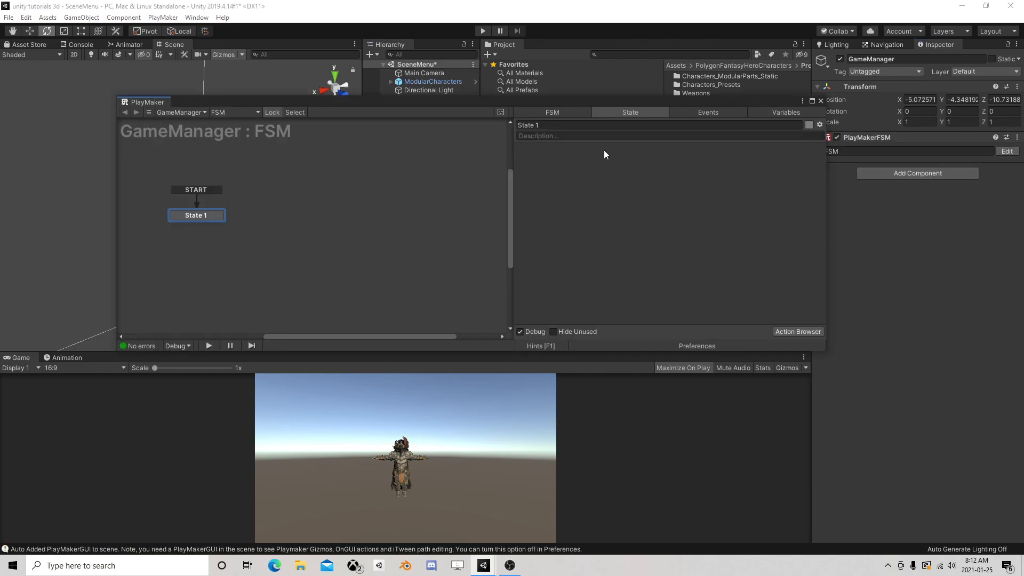
# Add a Dont Destroy On Load action to State 1 of the GameManager FSM and close the state machine editor
pyautogui.click(813, 331)
pyautogui.write('d')
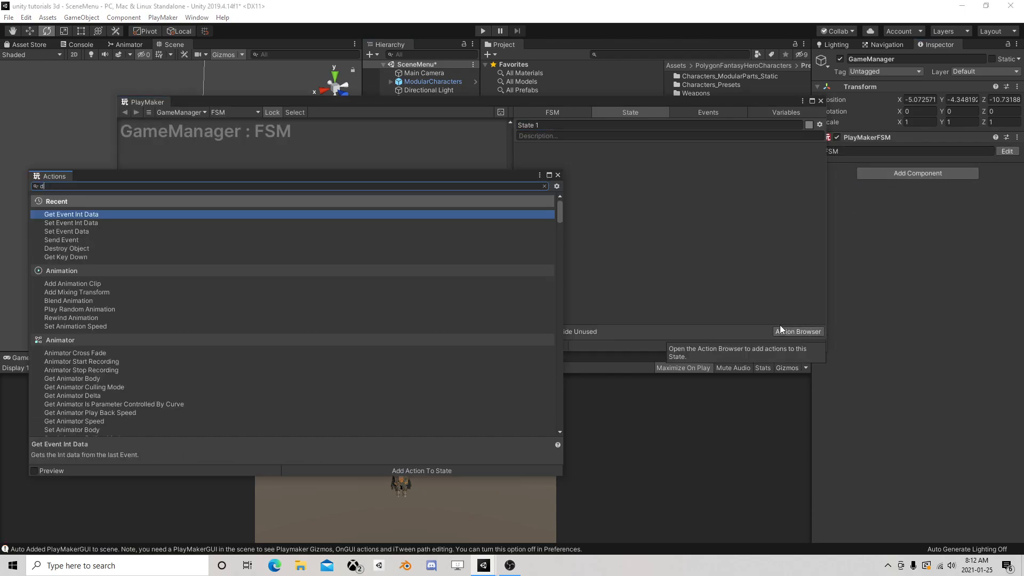
pyautogui.write('o no')
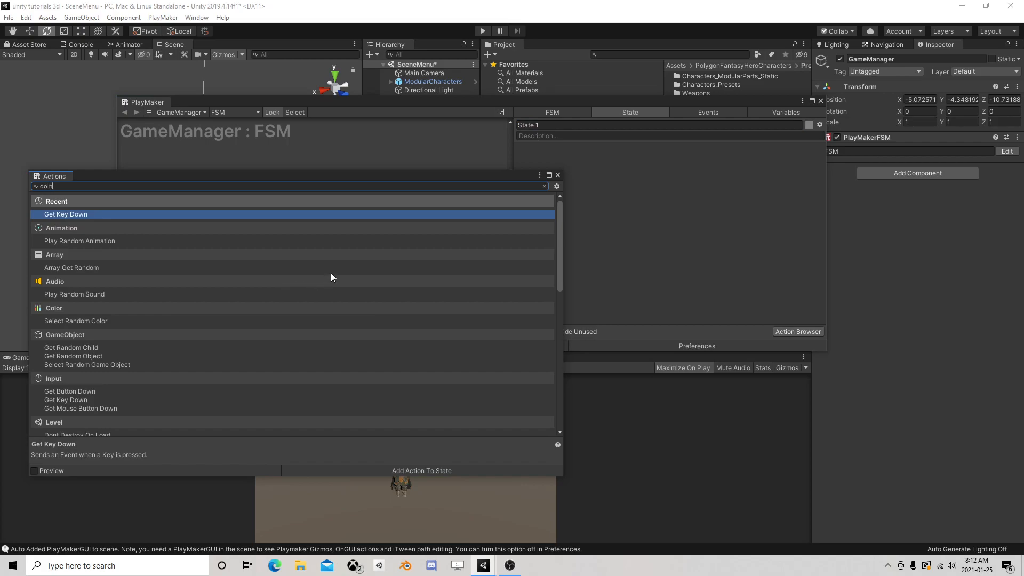
pyautogui.press('BackSpace')
pyautogui.press('BackSpace')
pyautogui.press('BackSpace')
pyautogui.press('BackSpace')
pyautogui.press('BackSpace')
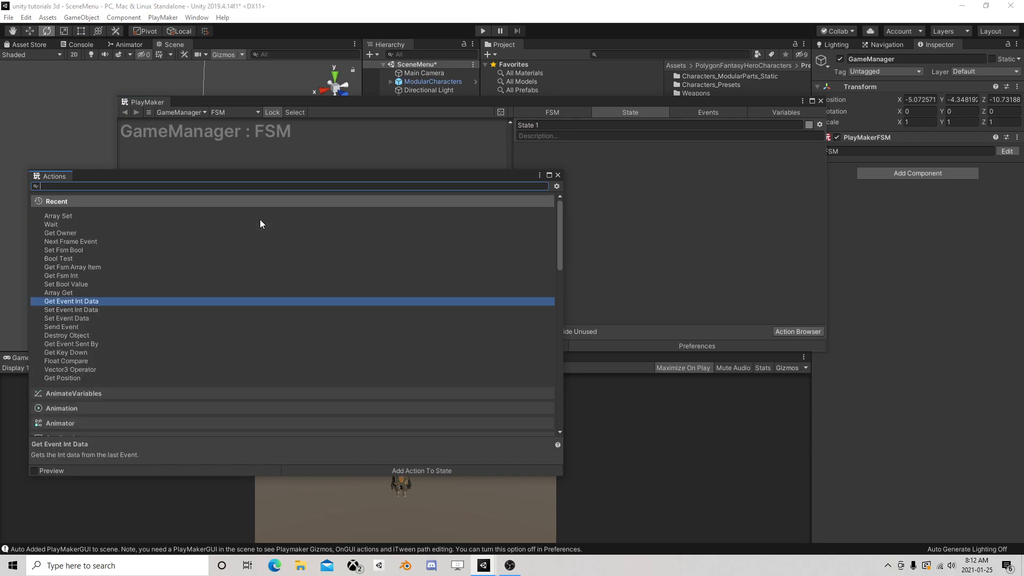
pyautogui.write('des')
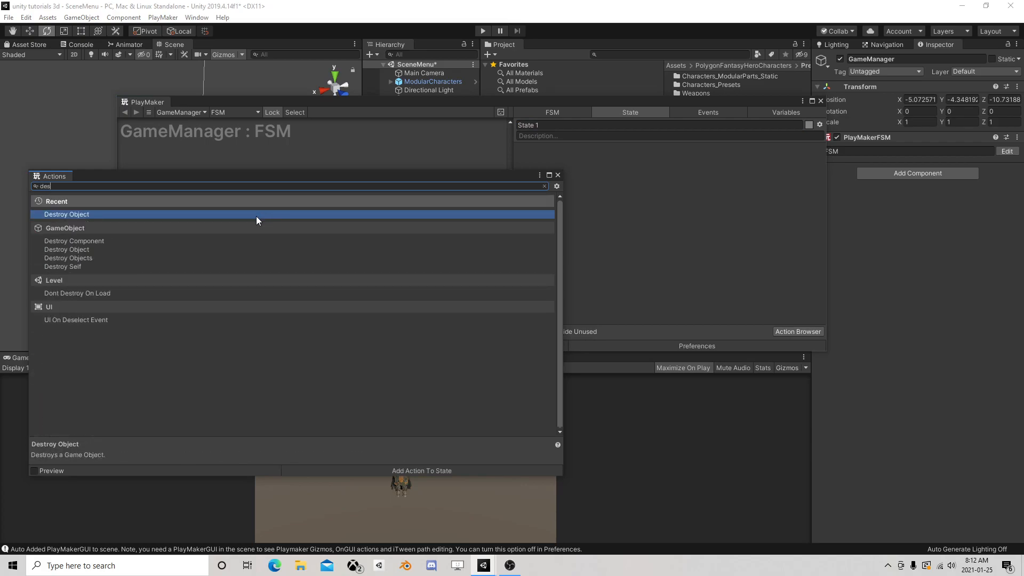
pyautogui.doubleClick(104, 293)
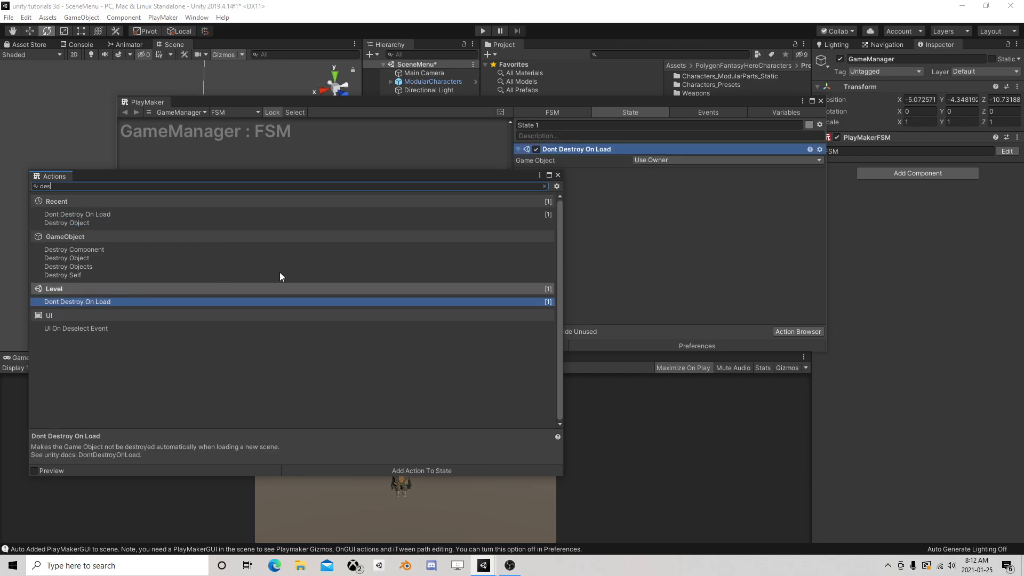
pyautogui.click(557, 176)
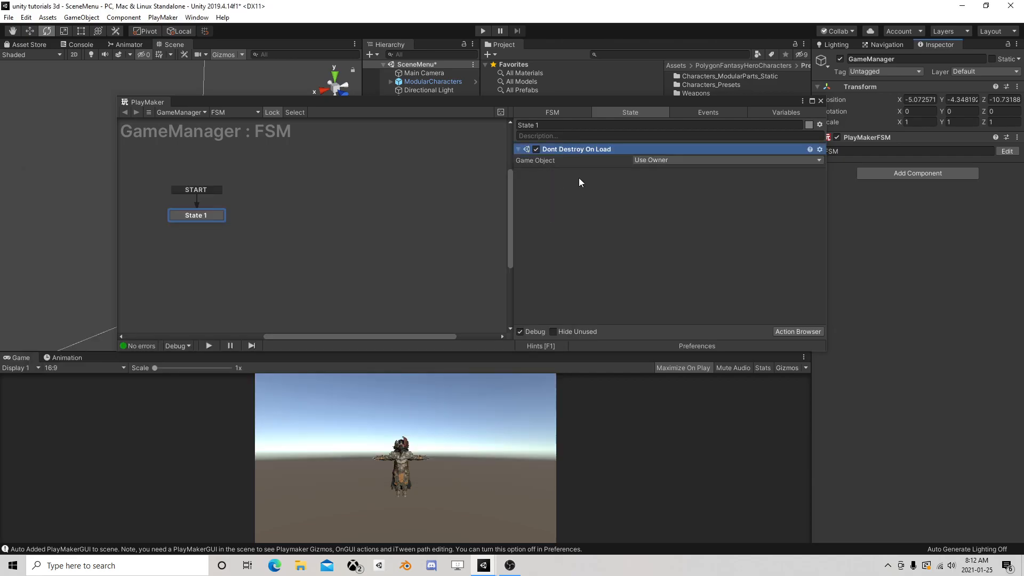
pyautogui.click(820, 100)
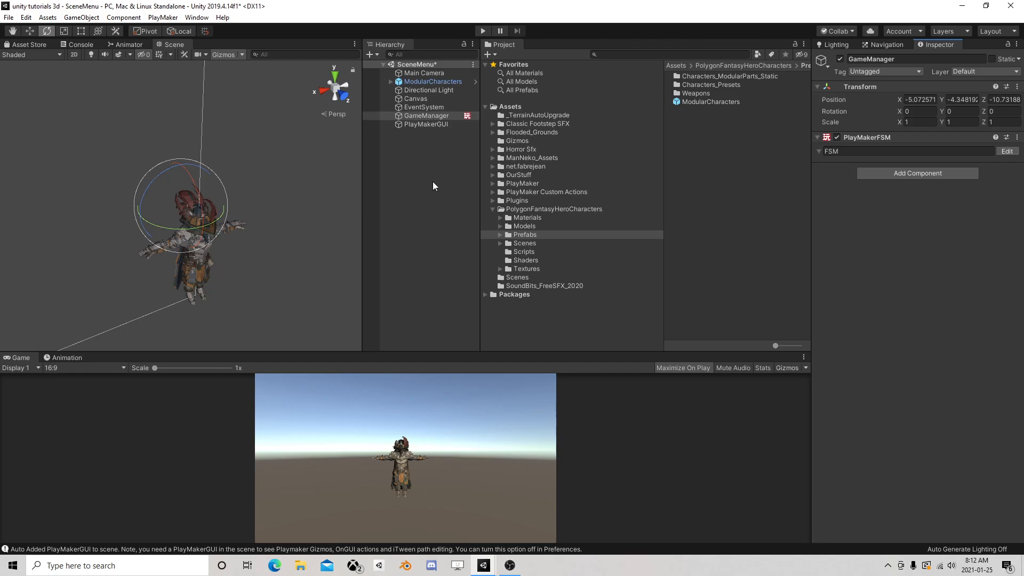
# Add a second PlayMakerFSM component to GameManager and name its FSM CharacterSetup
pyautogui.click(429, 116)
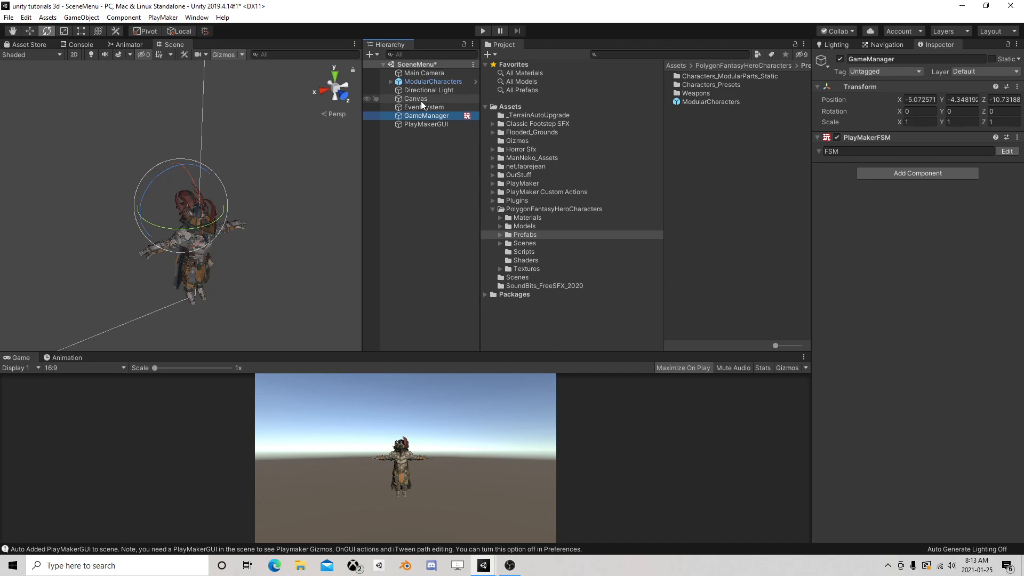
pyautogui.click(977, 528)
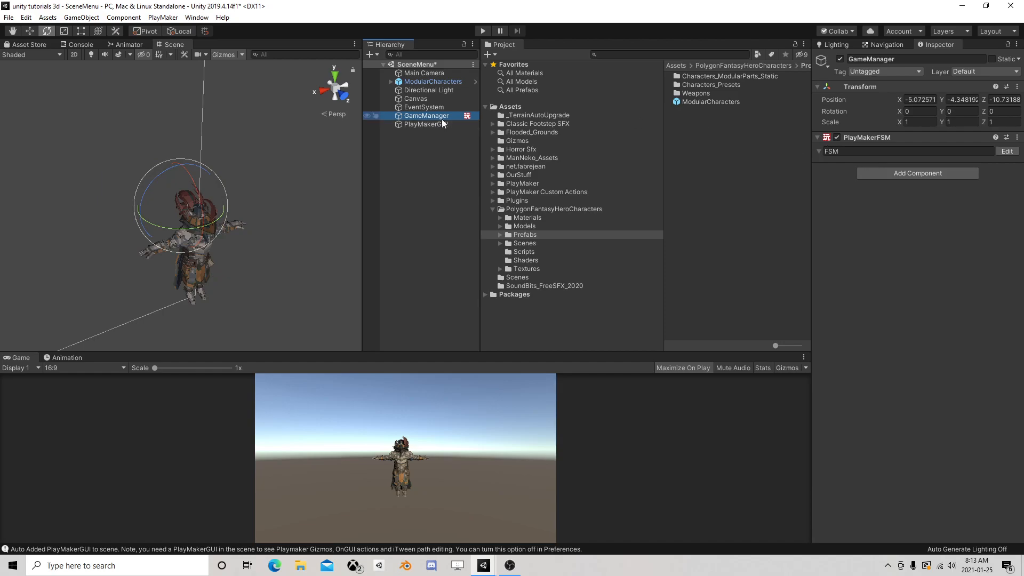
pyautogui.click(913, 176)
pyautogui.click(894, 211)
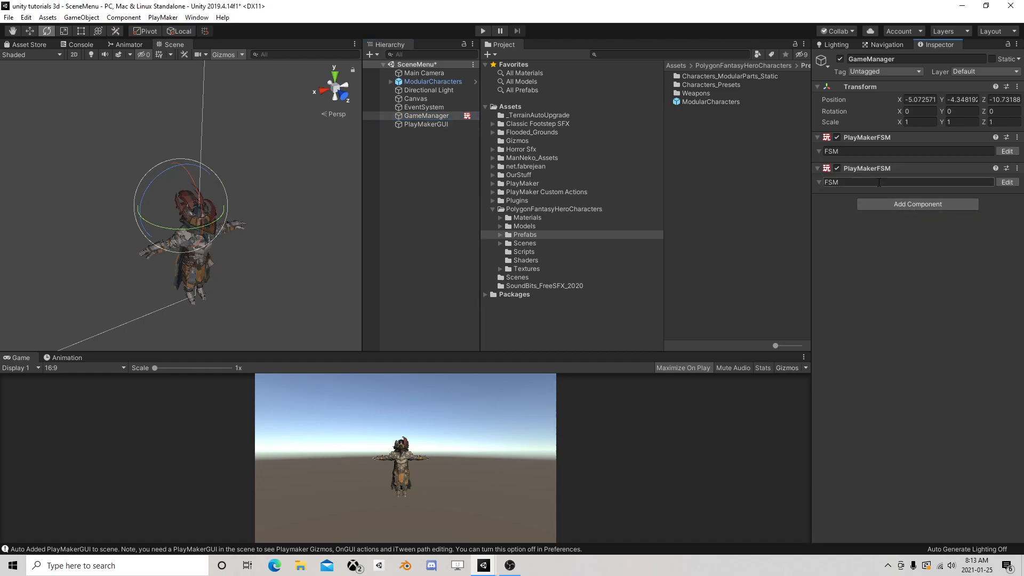
pyautogui.moveTo(857, 184); pyautogui.dragTo(783, 172)
pyautogui.write('Ch')
pyautogui.press('BackSpace')
pyautogui.press('BackSpace')
pyautogui.press('BackSpace')
pyautogui.press('BackSpace')
pyautogui.write('haracterSetup')
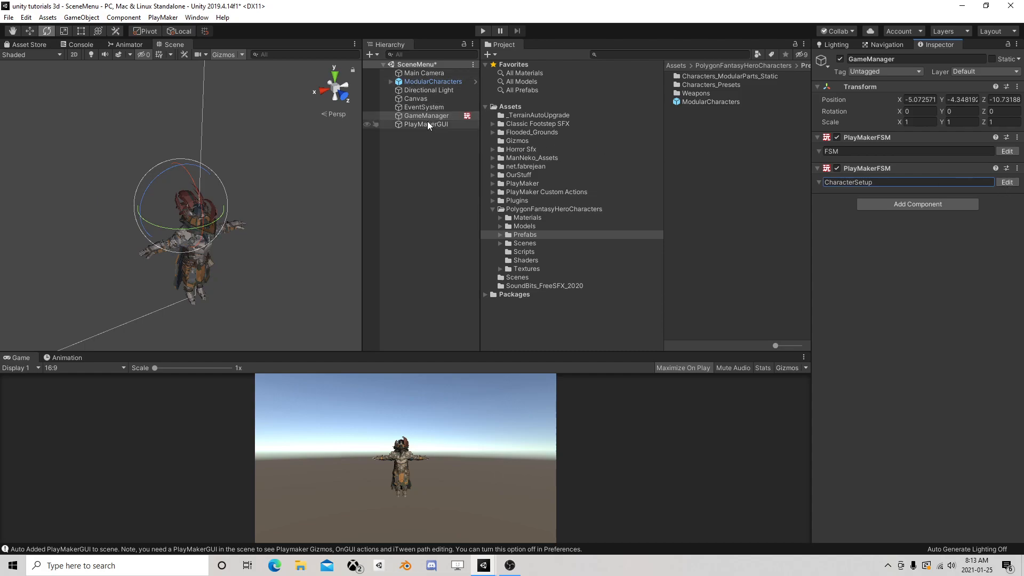
# Unpack the ModularCharacters prefab instance in the scene
pyautogui.click(432, 82)
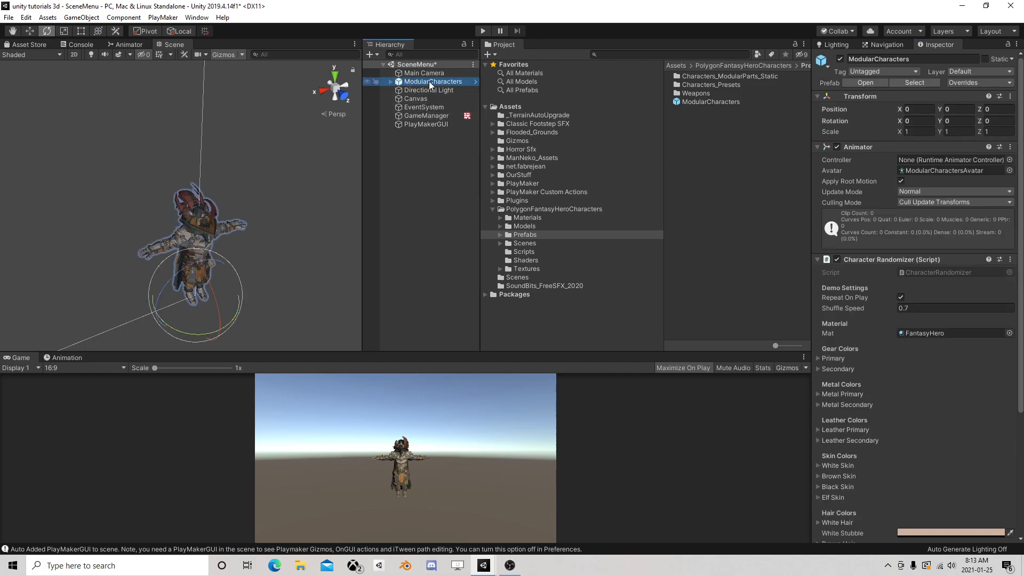
pyautogui.rightClick(429, 81)
pyautogui.click(485, 213)
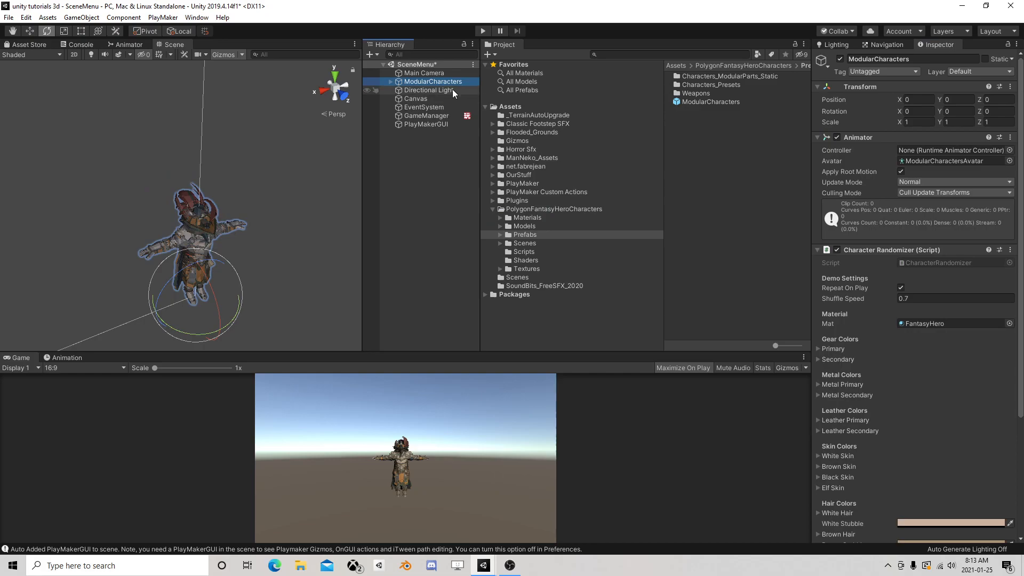
# Create a folder named Skintutorail directly under Assets and save the scene's ModularCharacters object into it as a prefab
pyautogui.click(490, 209)
pyautogui.click(492, 209)
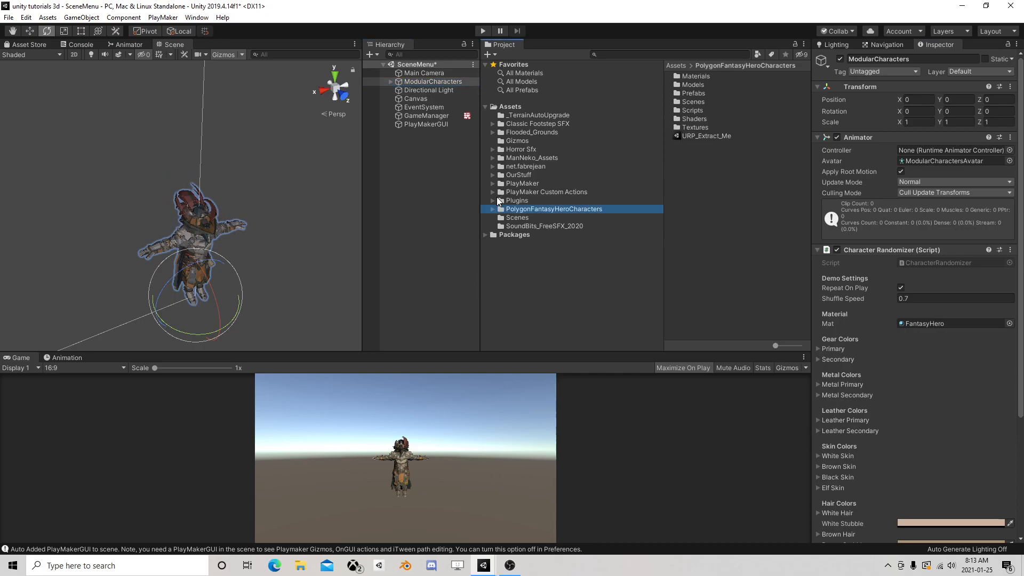
pyautogui.rightClick(516, 108)
pyautogui.moveTo(543, 110)
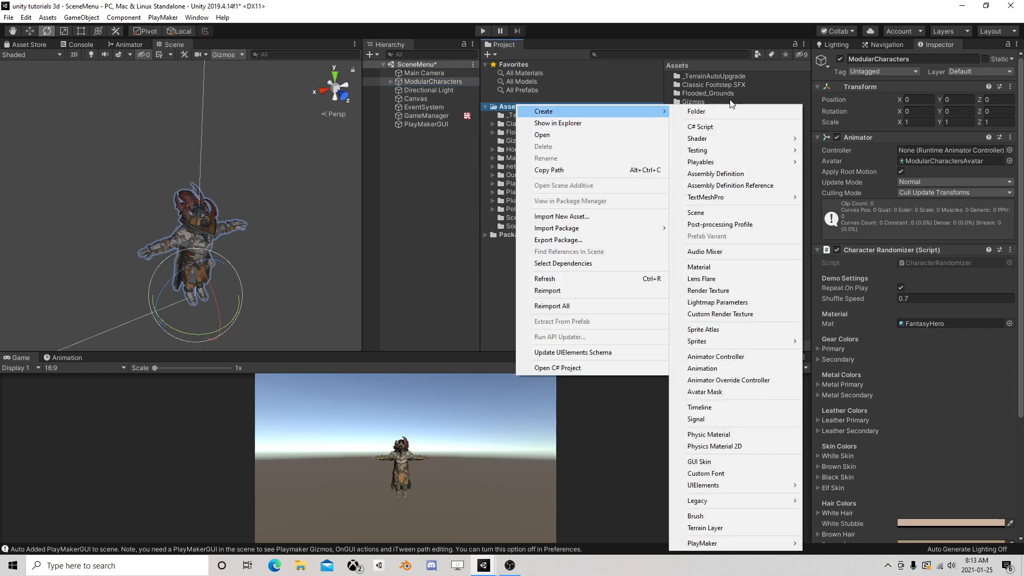
pyautogui.click(693, 110)
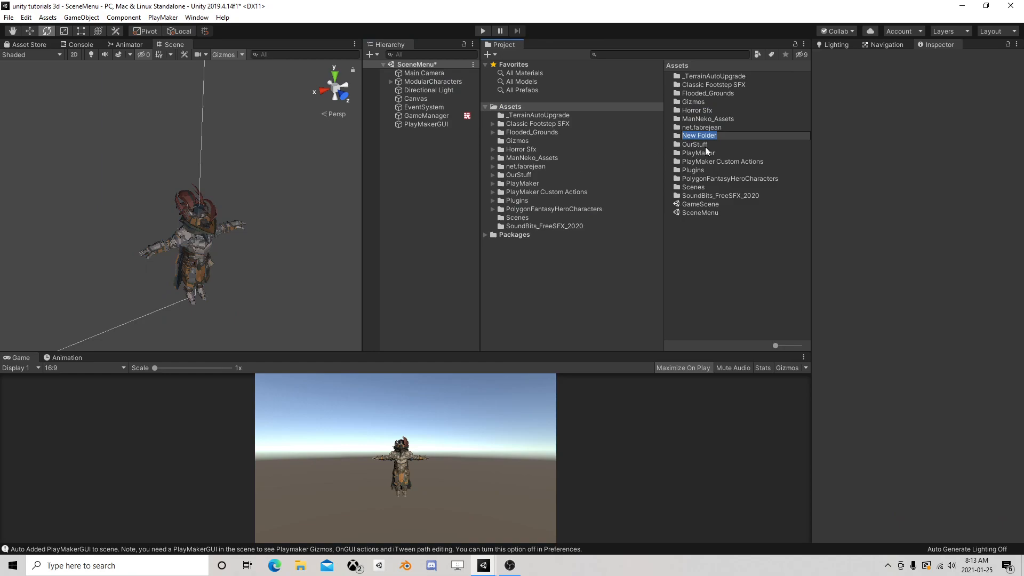
pyautogui.write('Skintutorail')
pyautogui.press('Return')
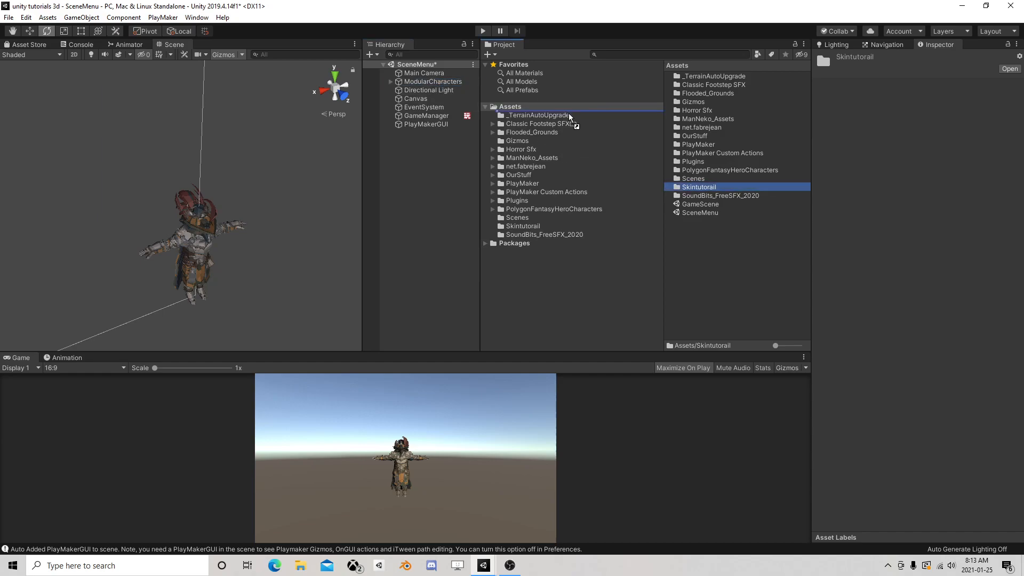
pyautogui.click(524, 225)
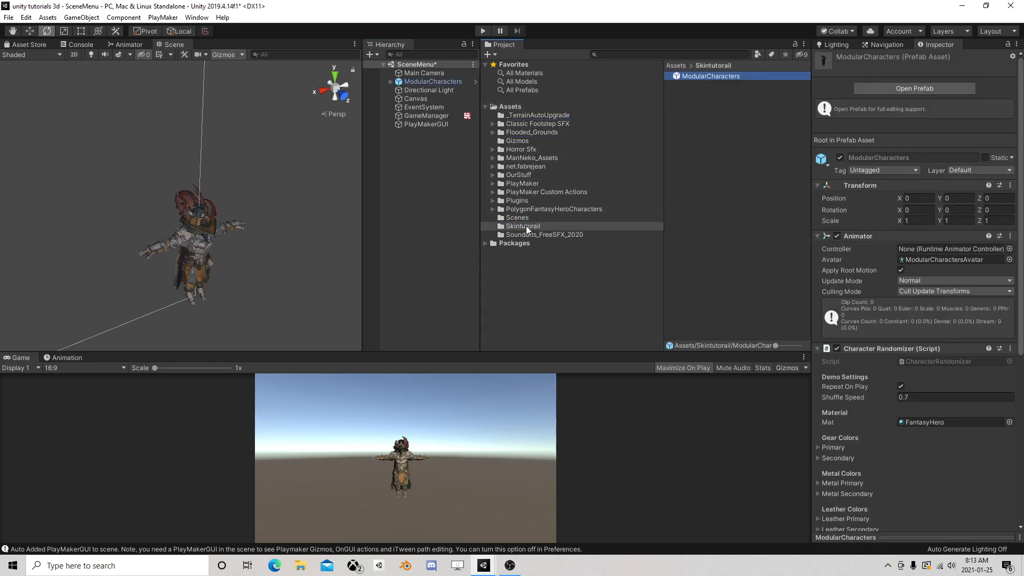
# Delete the ModularCharacters prefab asset from the Skintutorail folder and unpack the scene's ModularCharacters object
pyautogui.click(438, 83)
pyautogui.click(728, 76)
pyautogui.press('Delete')
pyautogui.click(542, 304)
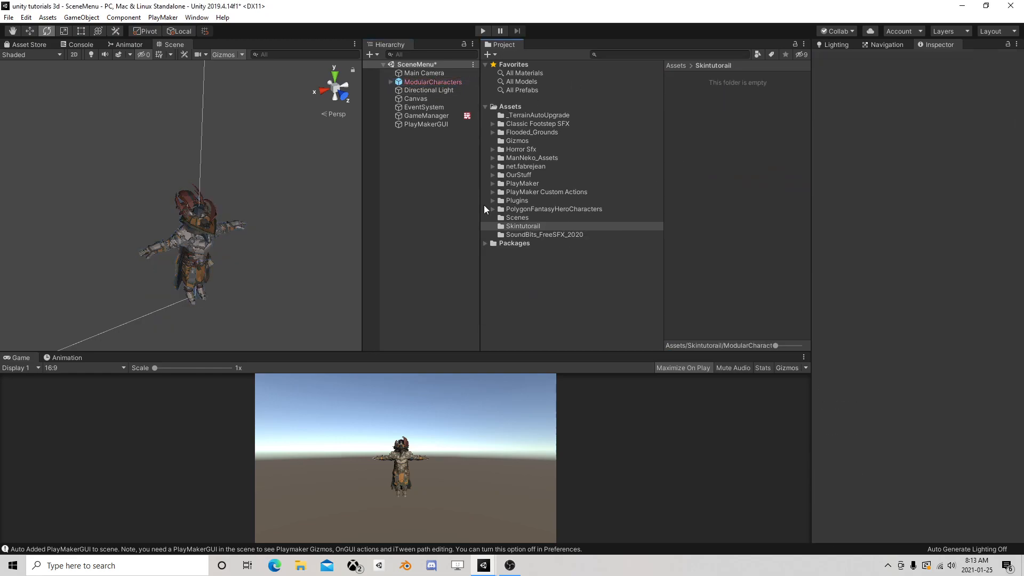
pyautogui.rightClick(436, 81)
pyautogui.click(455, 176)
# Examine how the Modular_Characters parts are grouped under All_Gender_Parts, Female_Parts and Male_Parts, widening the hierarchy so the part names are readable
pyautogui.click(430, 98)
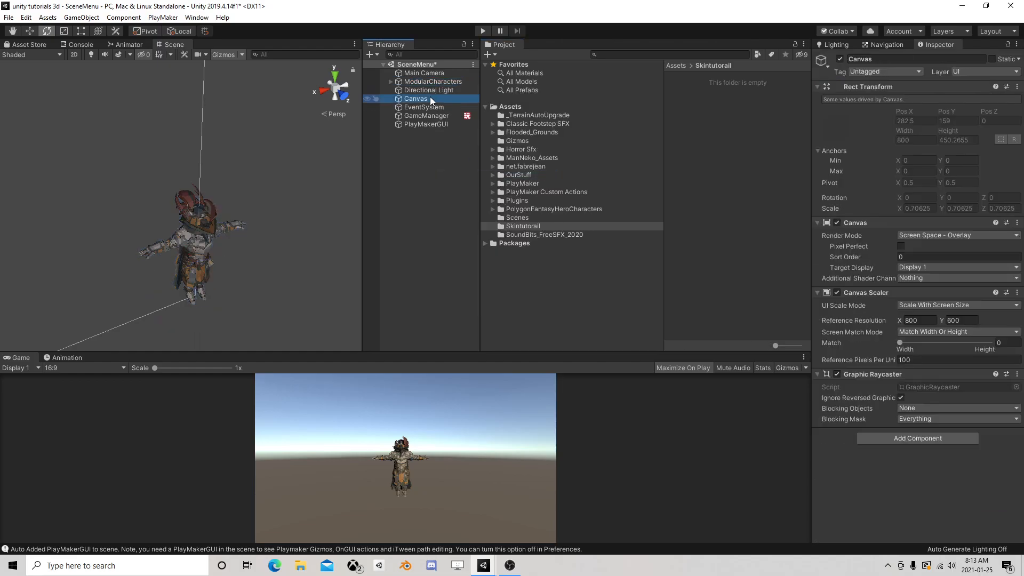
pyautogui.click(436, 81)
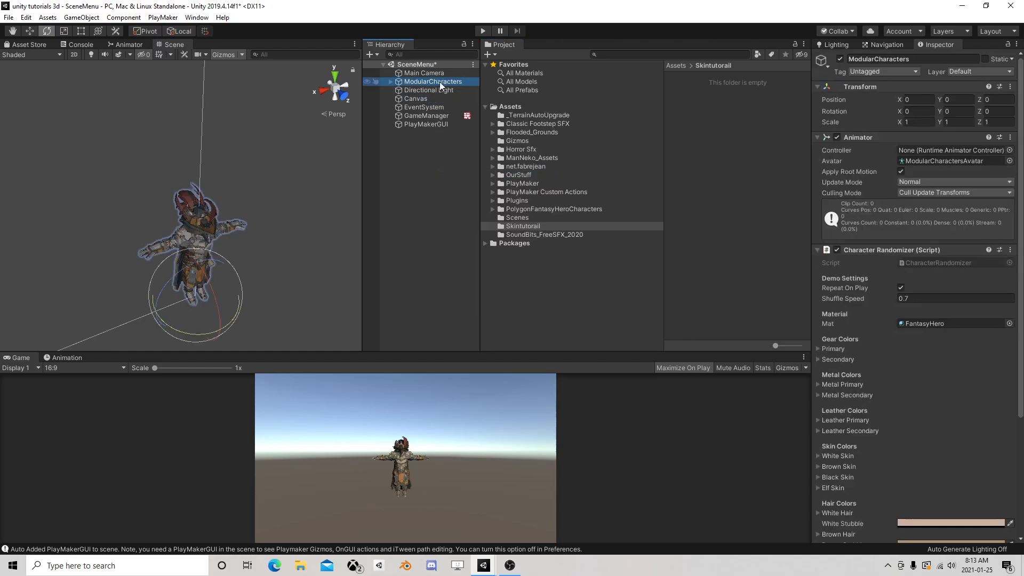
pyautogui.click(391, 81)
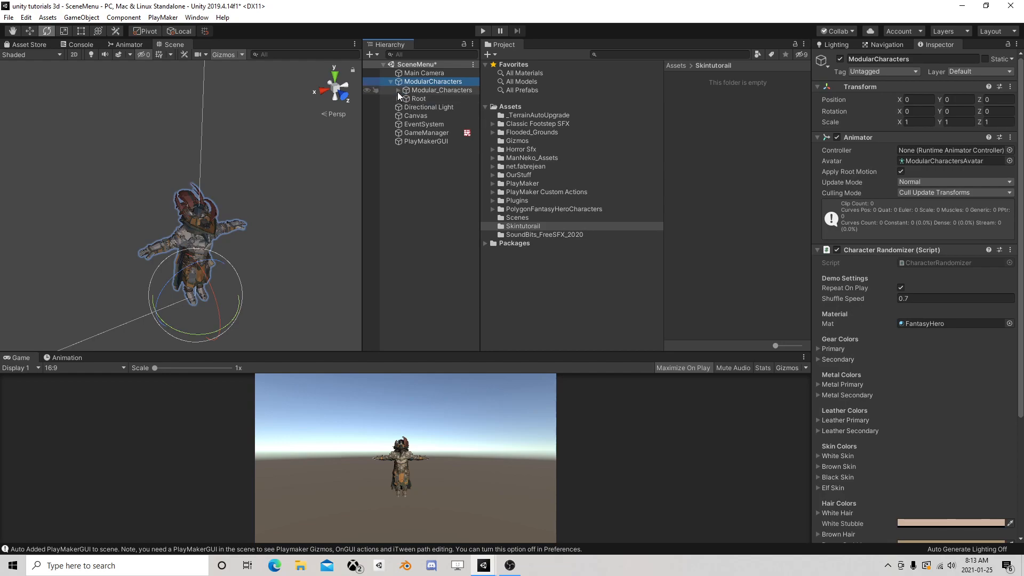
pyautogui.click(398, 91)
pyautogui.click(404, 100)
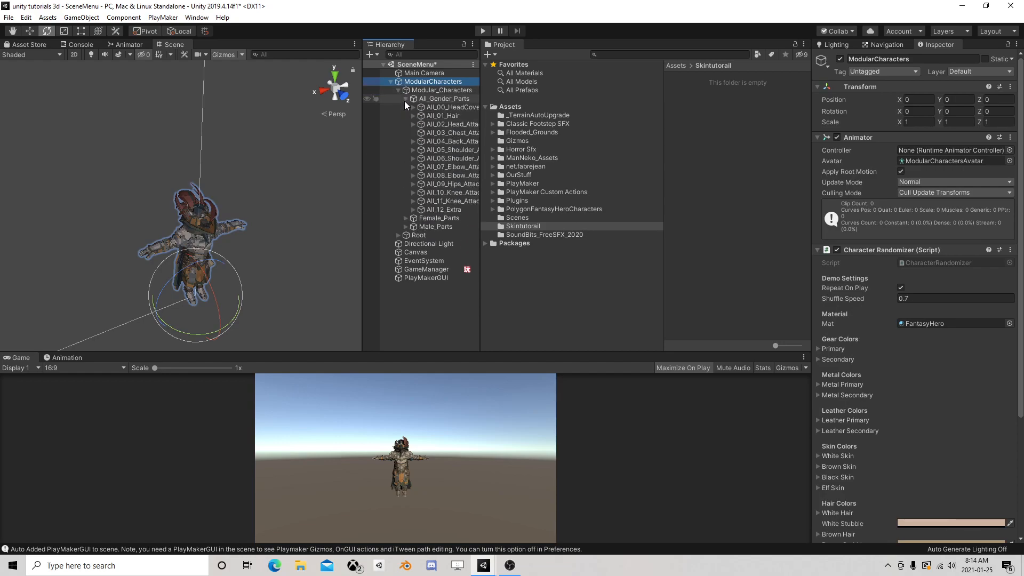
pyautogui.click(488, 116)
pyautogui.moveTo(489, 116); pyautogui.dragTo(562, 116)
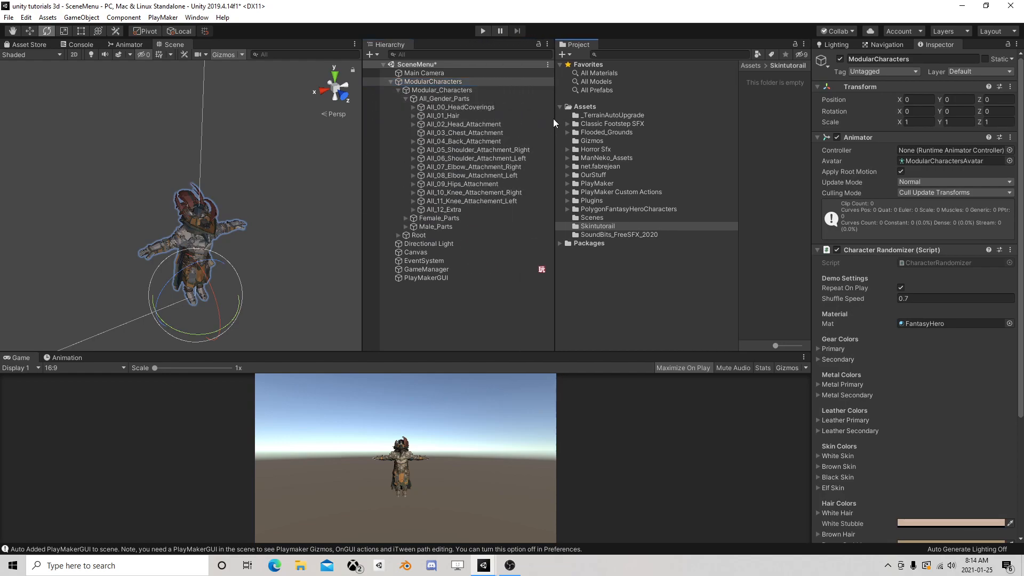
pyautogui.click(404, 99)
pyautogui.click(405, 107)
pyautogui.click(405, 107)
pyautogui.click(405, 115)
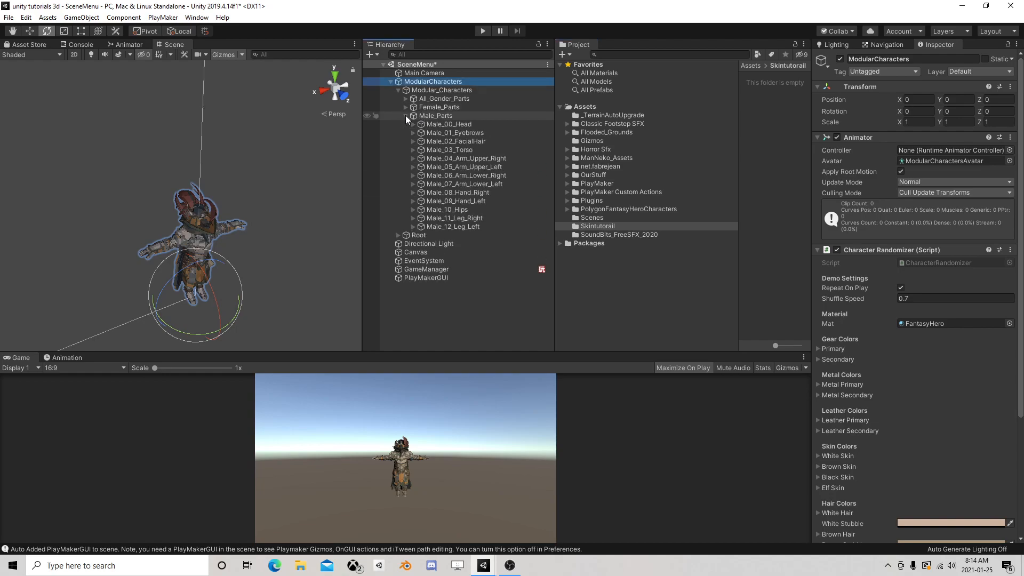
pyautogui.click(405, 115)
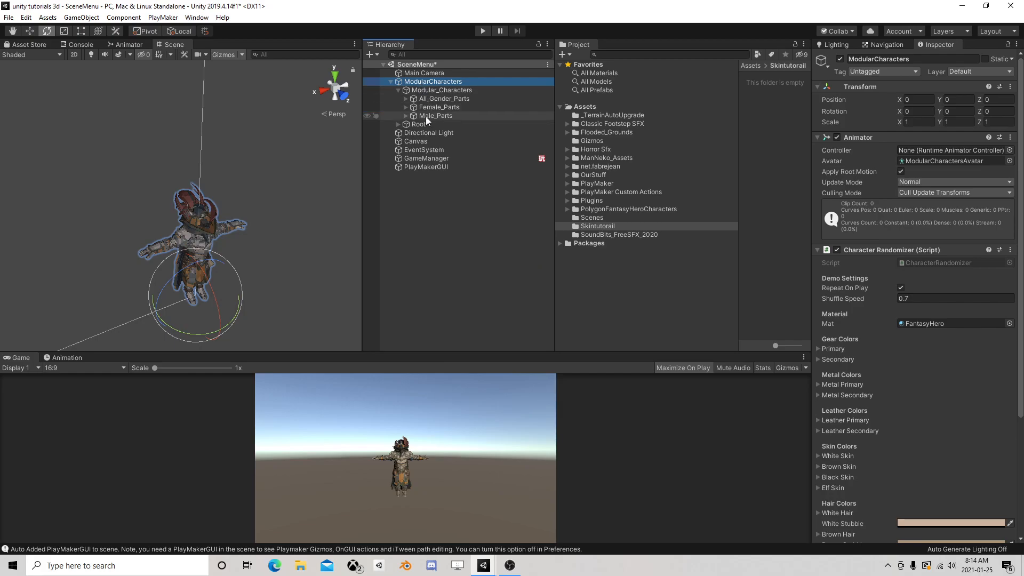
# Add a UI Toggle as a child of the Canvas
pyautogui.click(421, 142)
pyautogui.rightClick(433, 141)
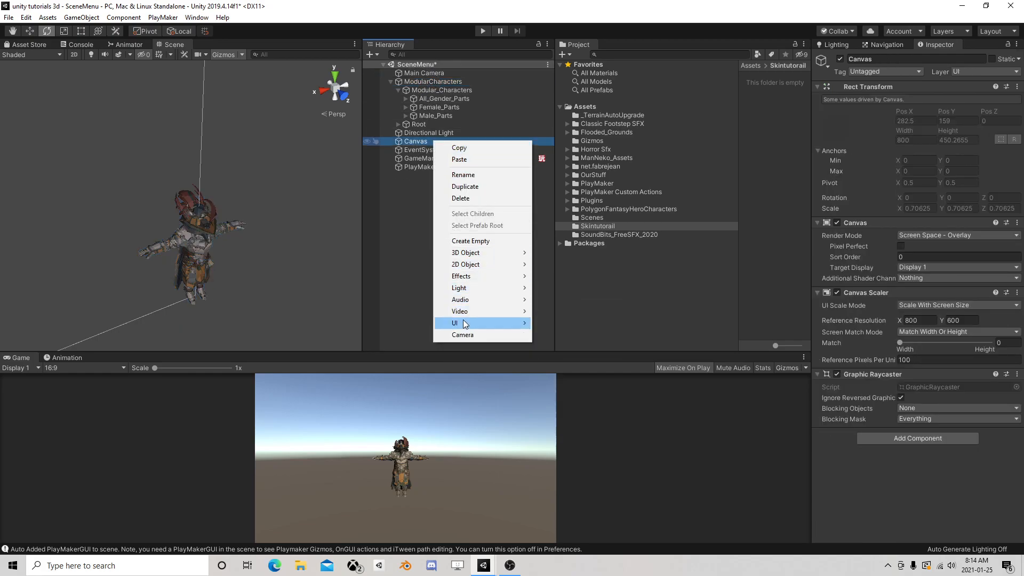
pyautogui.moveTo(529, 299)
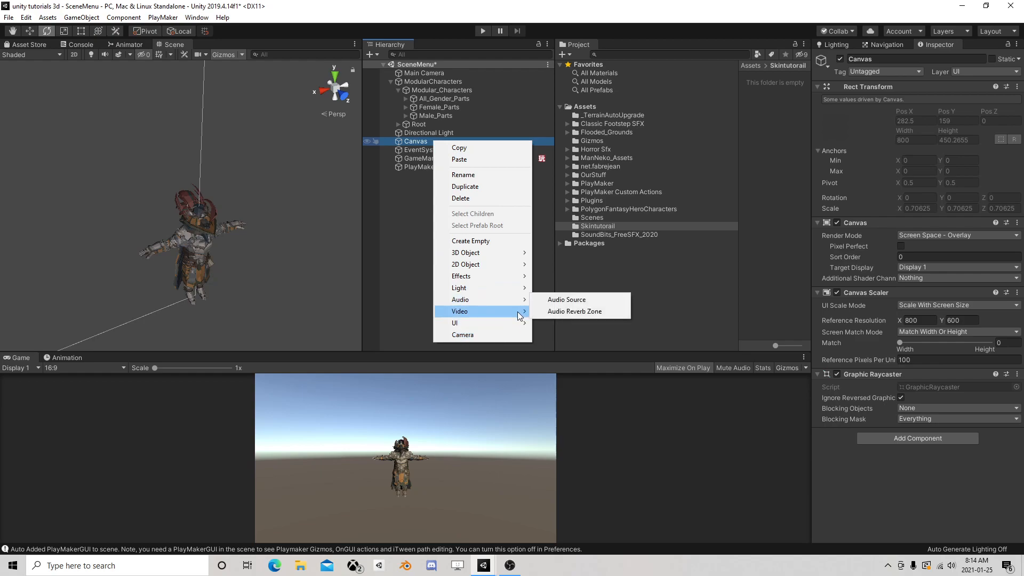
pyautogui.moveTo(513, 322)
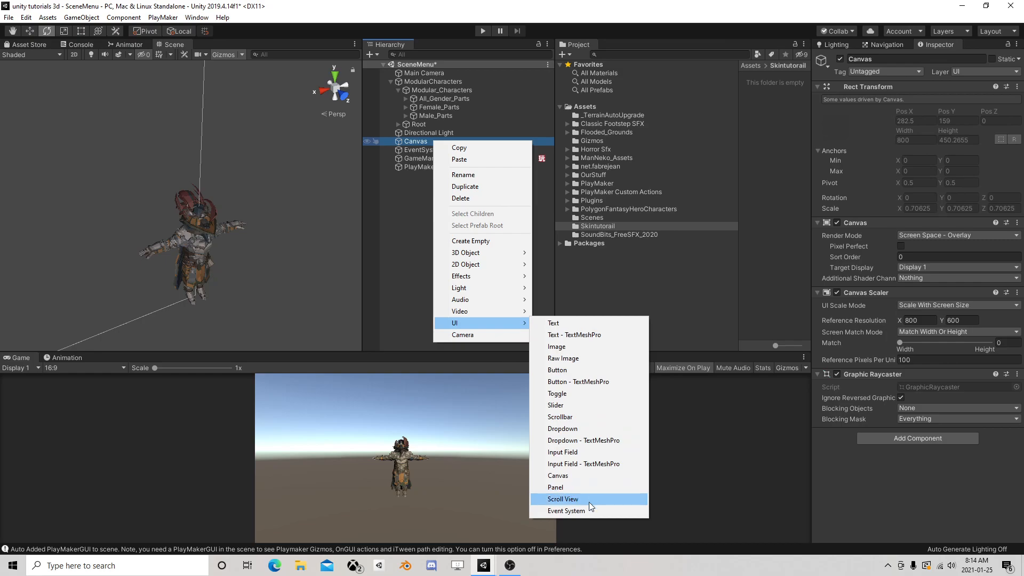
pyautogui.click(587, 395)
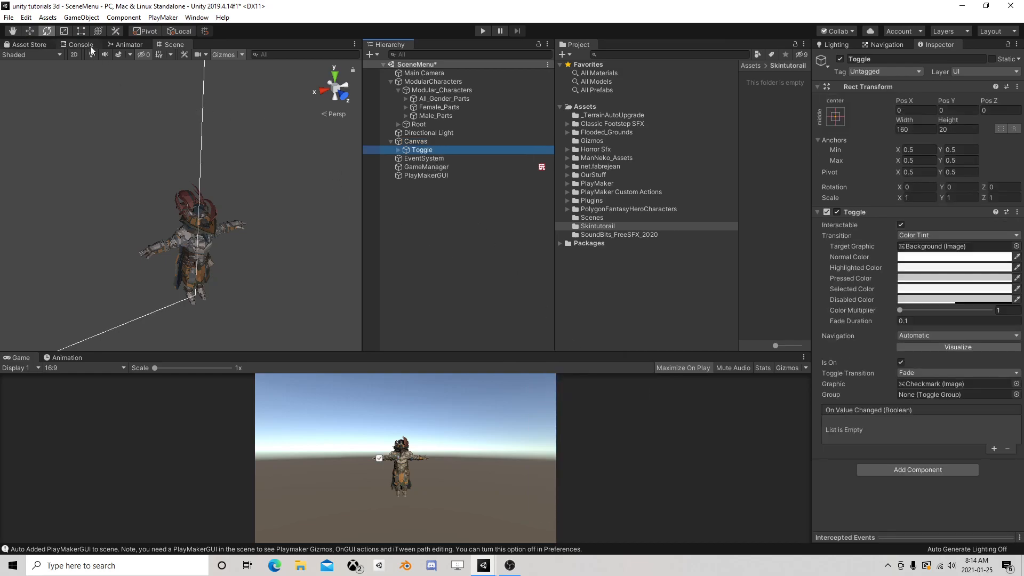
# Switch the scene to 2D view and move the Toggle to the canvas's upper-left corner, at about X -318, Y 205
pyautogui.click(74, 54)
pyautogui.doubleClick(422, 149)
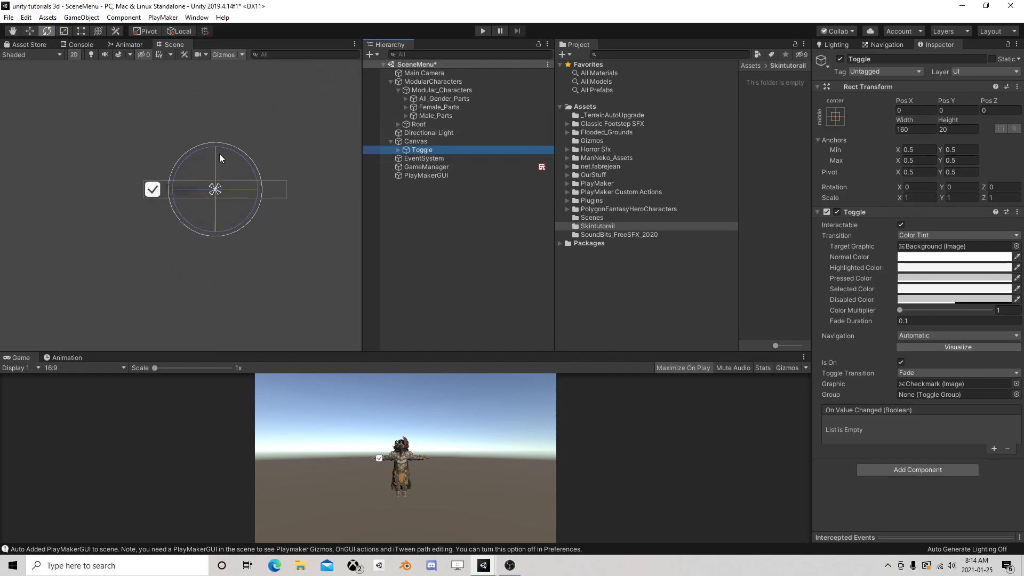
pyautogui.click(30, 31)
pyautogui.scroll(-3, 203, 133)
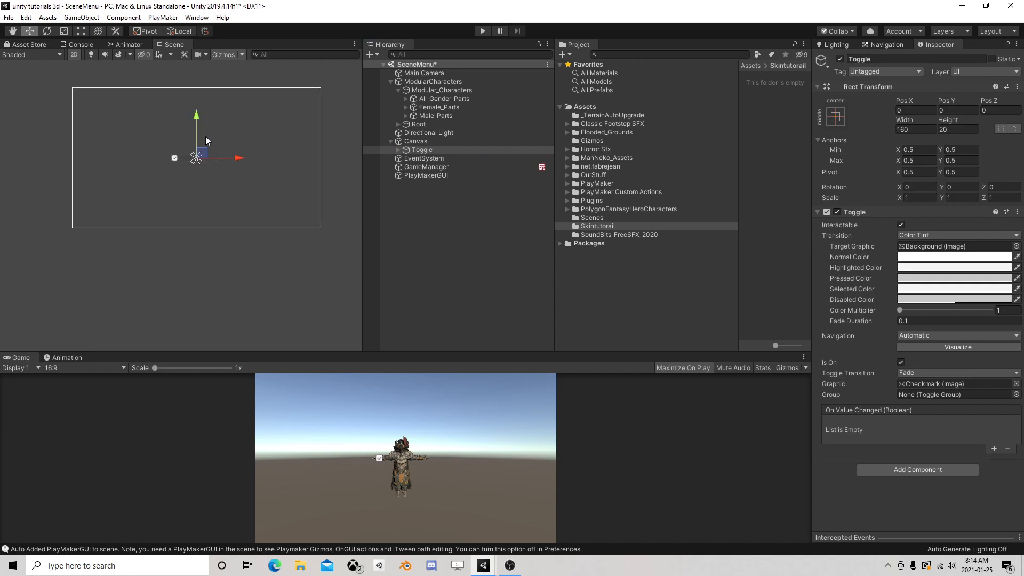
pyautogui.moveTo(219, 197); pyautogui.dragTo(124, 134)
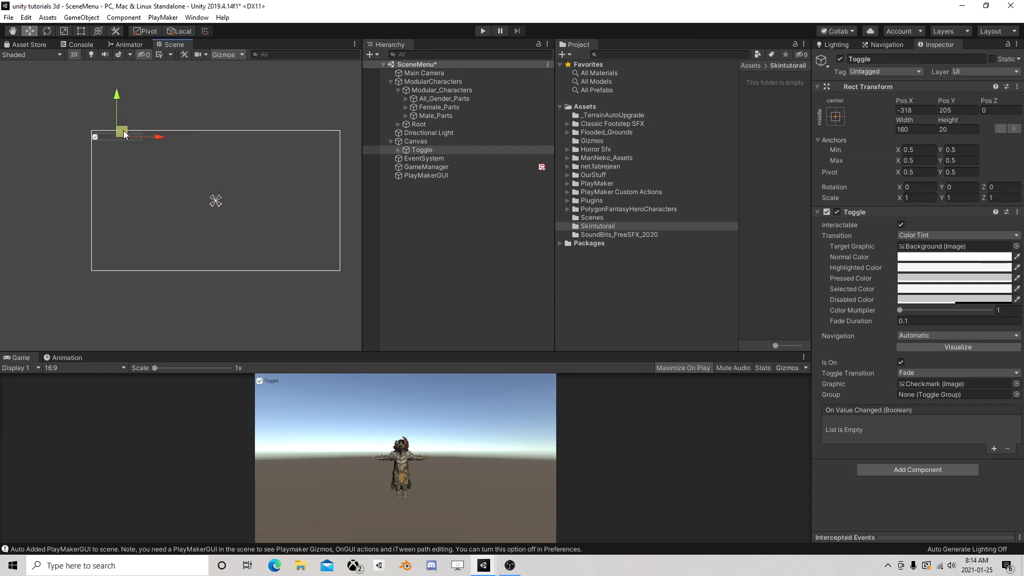
# Set the text of the Toggle's Label to "Sex"
pyautogui.rightClick(429, 151)
pyautogui.click(396, 165)
pyautogui.click(398, 150)
pyautogui.click(433, 165)
pyautogui.click(901, 270)
pyautogui.write('Sex')
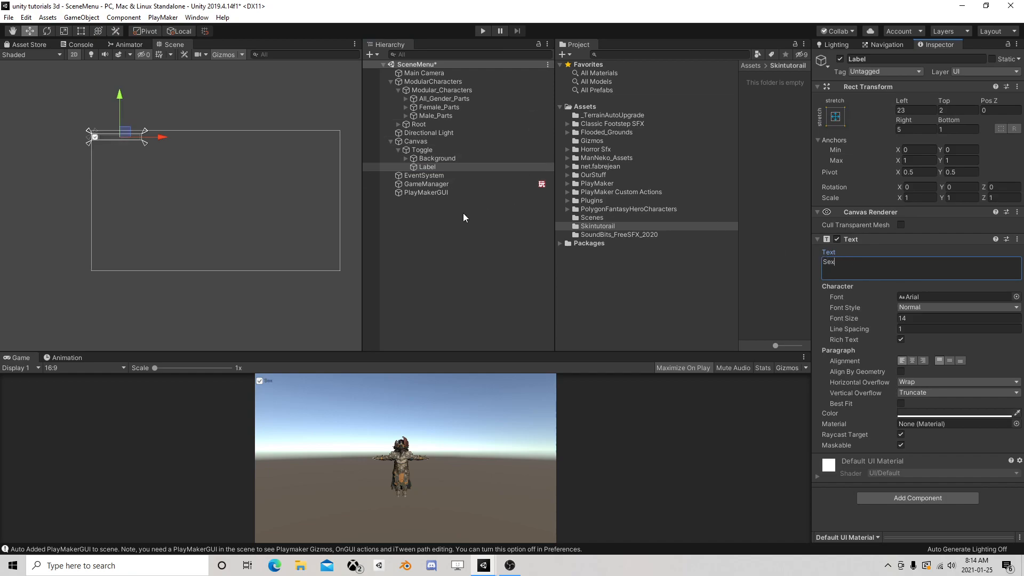
pyautogui.click(312, 199)
pyautogui.scroll(1, 161, 146)
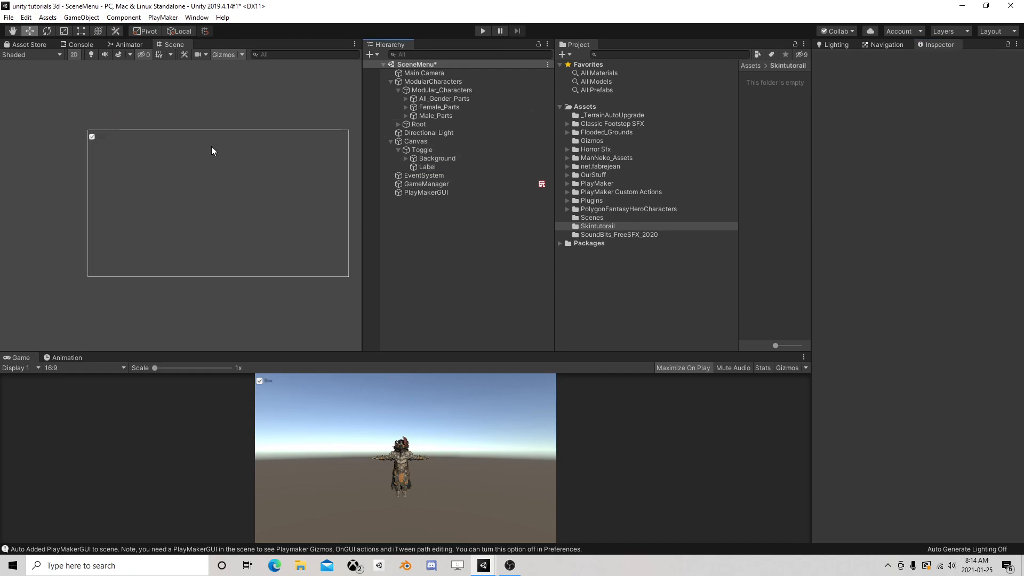
# Set the text of the Toggle's Label to "IsMale"
pyautogui.click(427, 167)
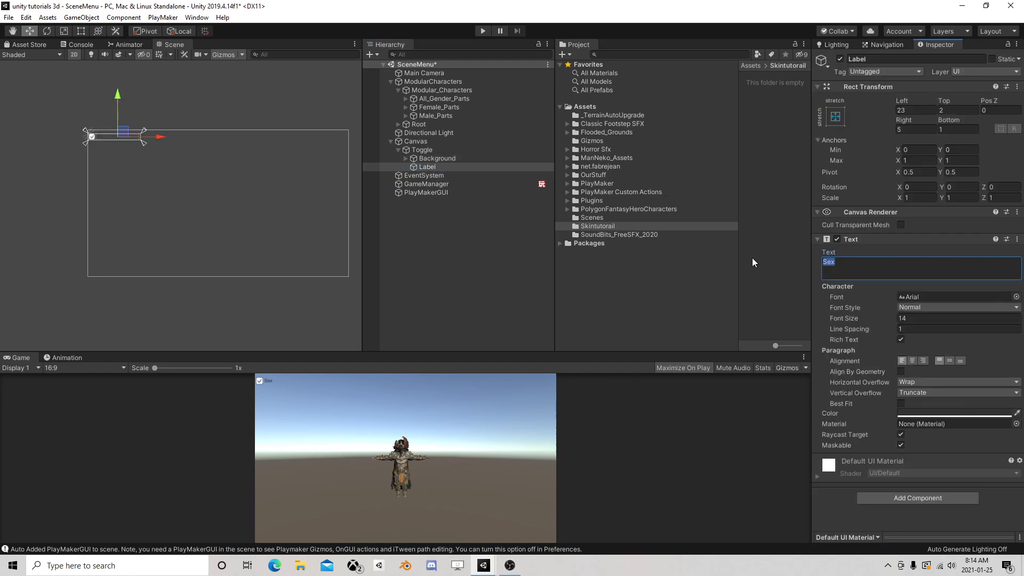
pyautogui.write('malIs')
pyautogui.click(119, 134)
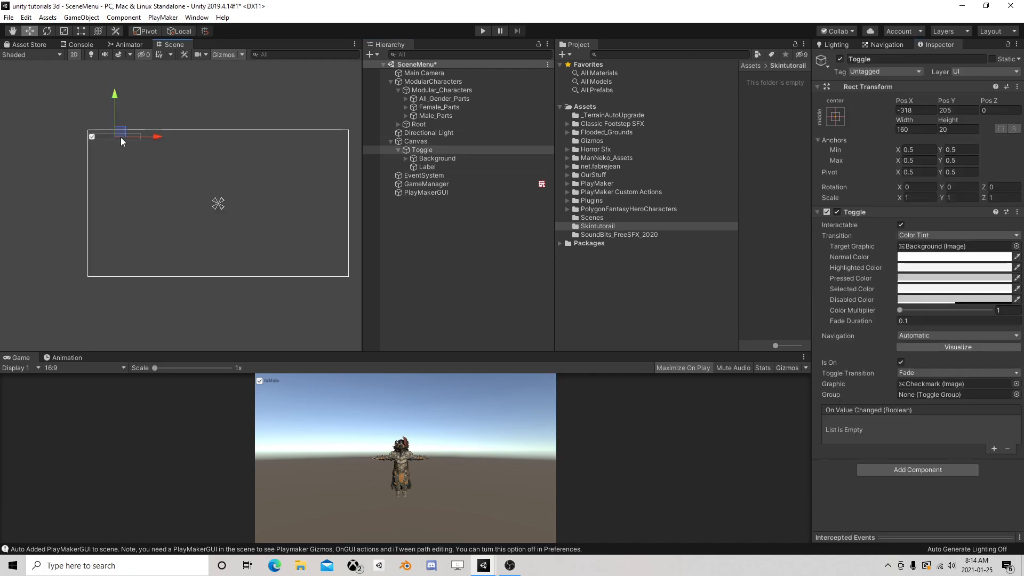
# Add a UI Panel as a child of the Toggle and place it between Background and Label in the hierarchy
pyautogui.click(398, 150)
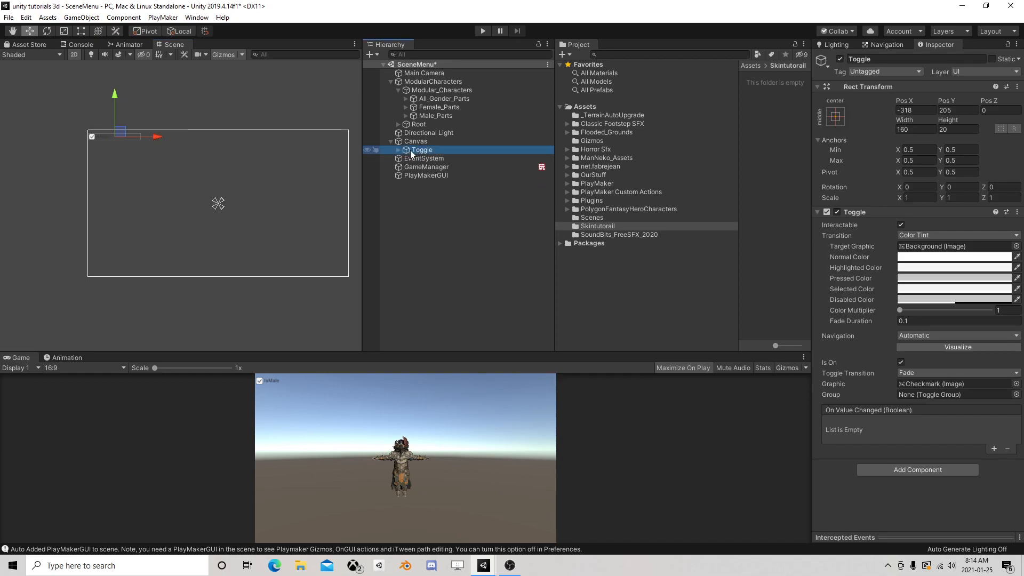
pyautogui.rightClick(421, 151)
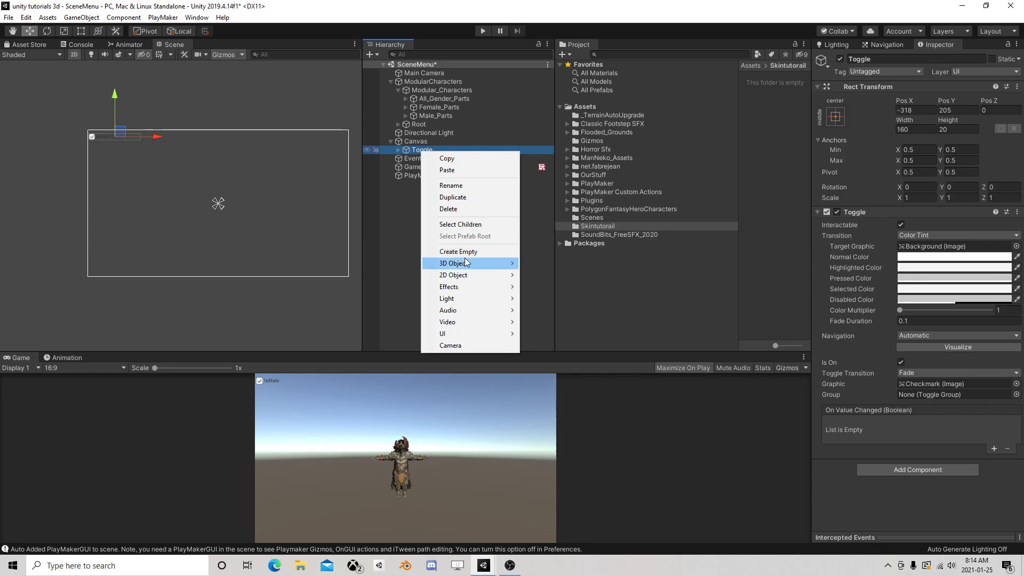
pyautogui.moveTo(457, 334)
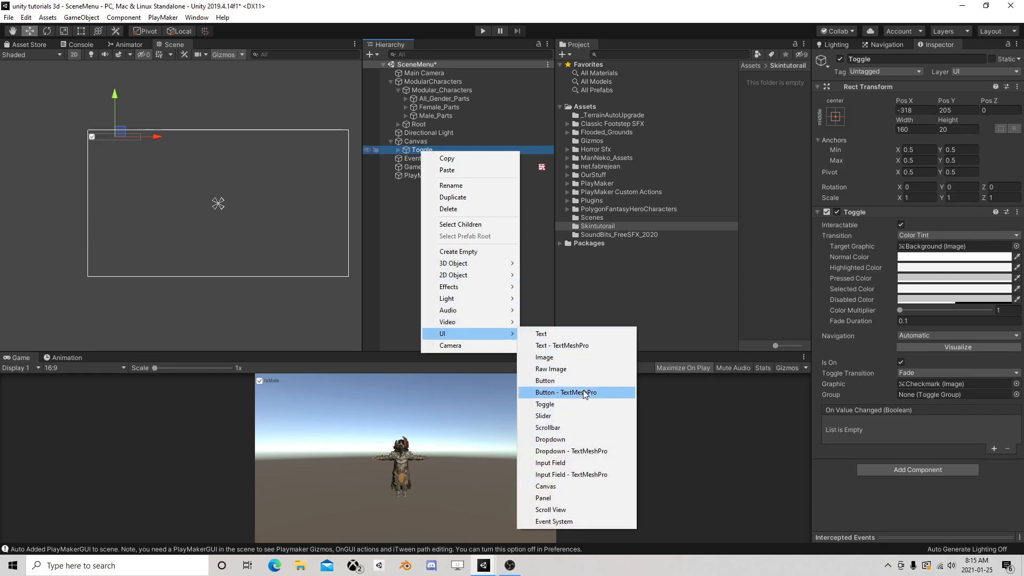
pyautogui.click(566, 500)
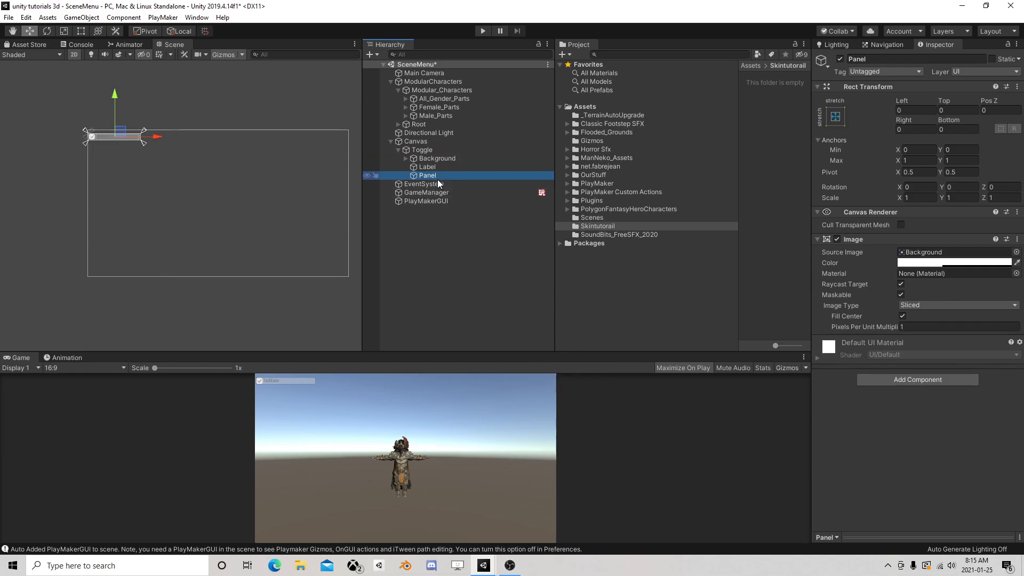
pyautogui.moveTo(429, 175); pyautogui.dragTo(437, 163)
pyautogui.click(438, 158)
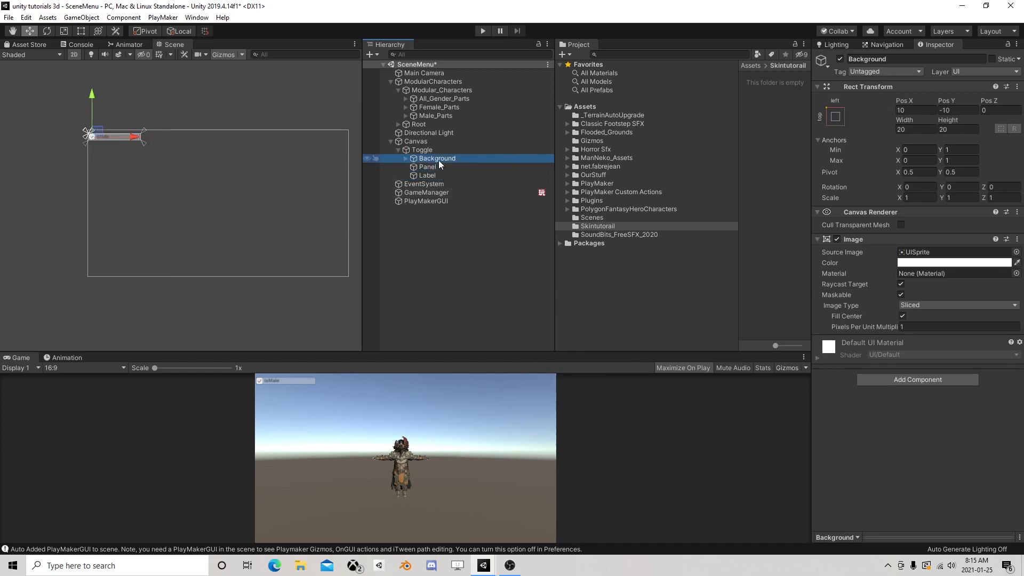
pyautogui.click(430, 173)
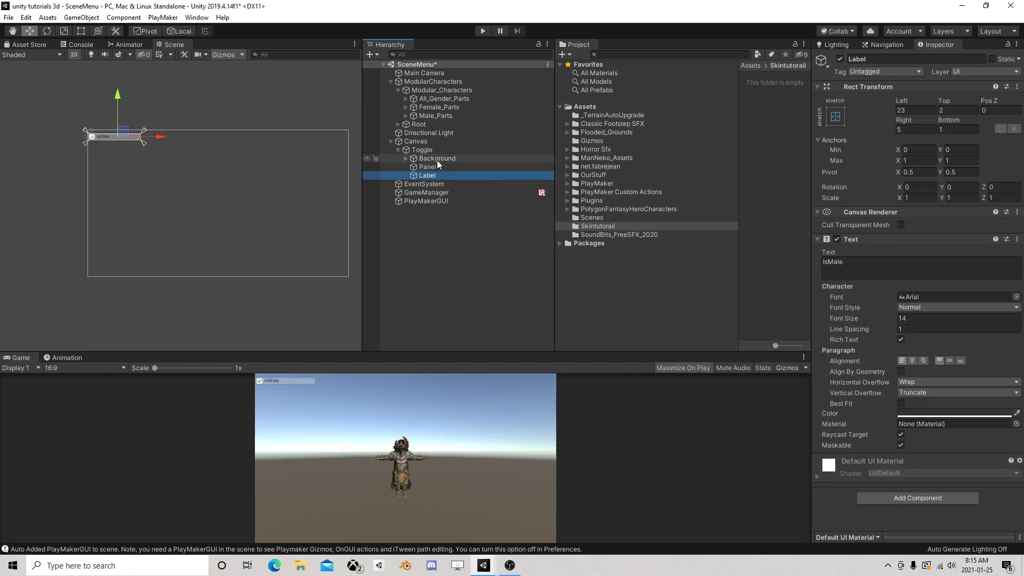
# Set the Image colour of the Toggle's Background to near-black 080808
pyautogui.click(436, 159)
pyautogui.click(918, 263)
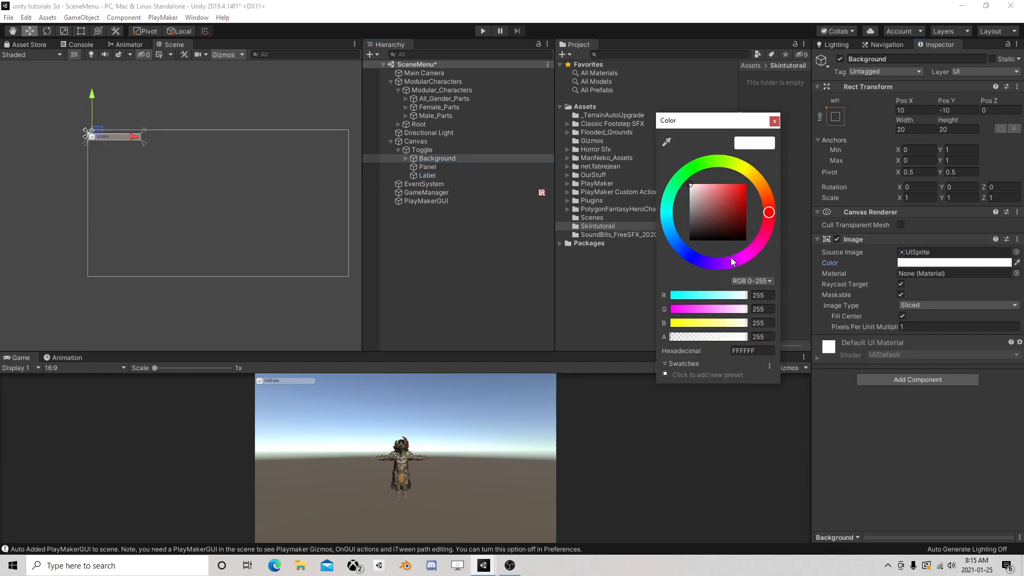
pyautogui.moveTo(721, 214); pyautogui.dragTo(662, 241)
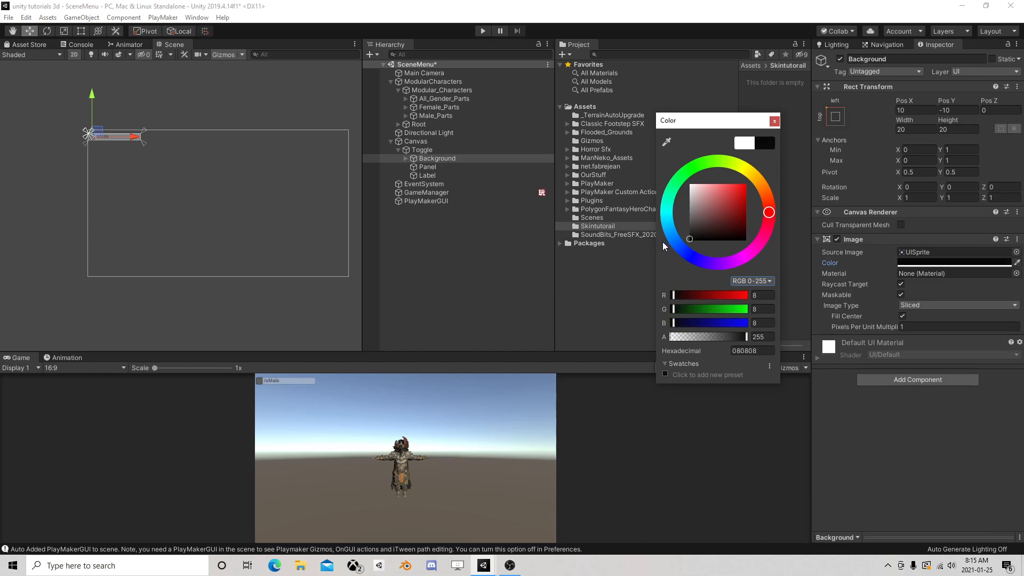
pyautogui.click(774, 123)
pyautogui.scroll(6, 152, 153)
pyautogui.moveTo(51, 144); pyautogui.dragTo(164, 206, button='middle')
pyautogui.scroll(5, 187, 209)
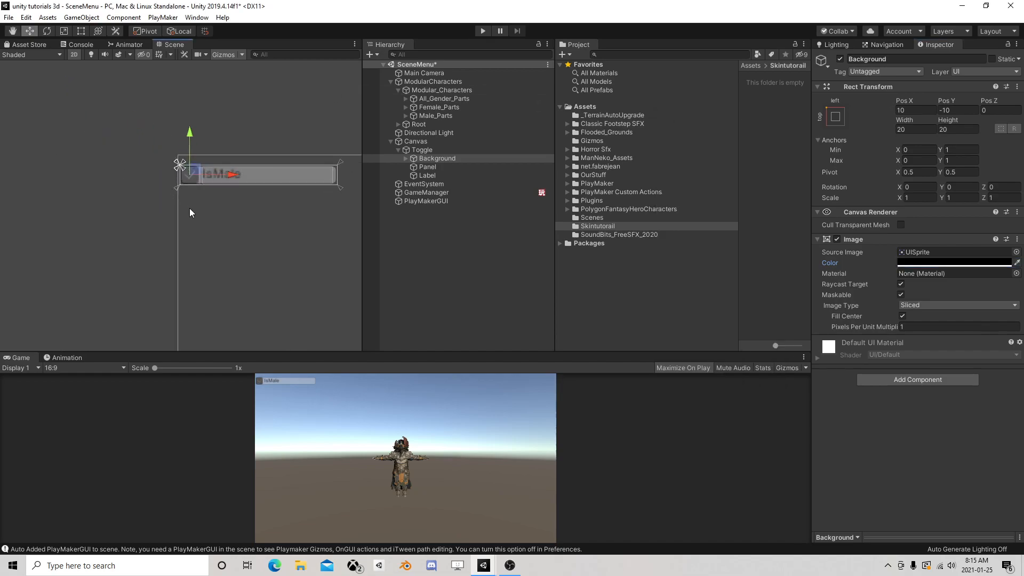
# Switch the Panel off and on to compare, and set the Background's Image colour back to white FFFFFF
pyautogui.click(422, 166)
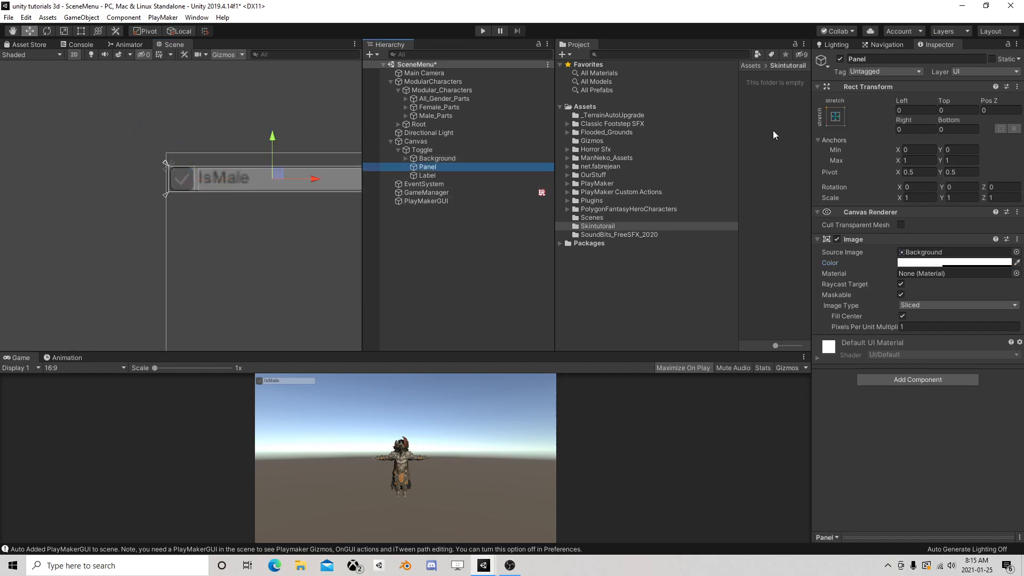
pyautogui.click(840, 59)
pyautogui.click(840, 60)
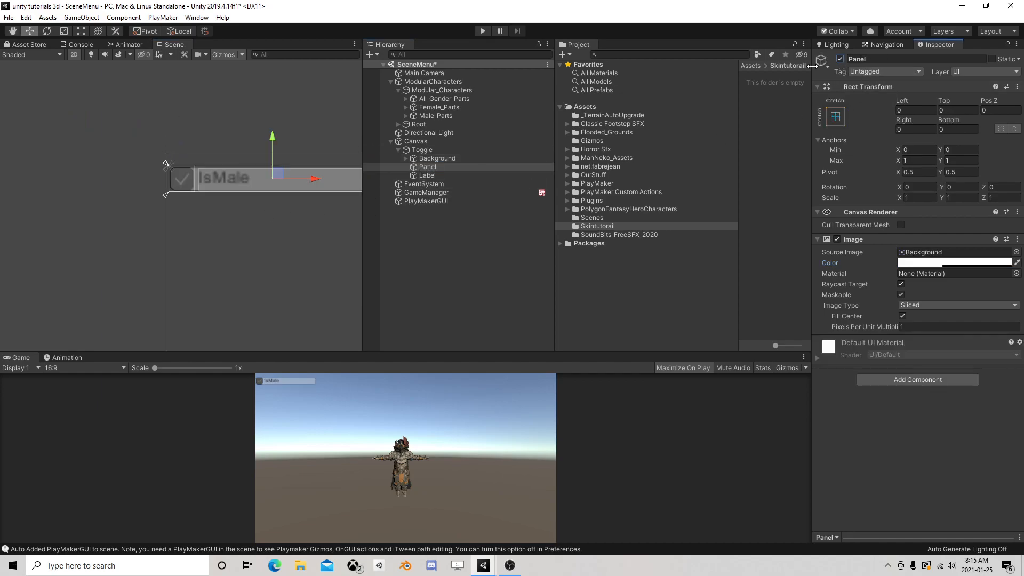
pyautogui.click(436, 158)
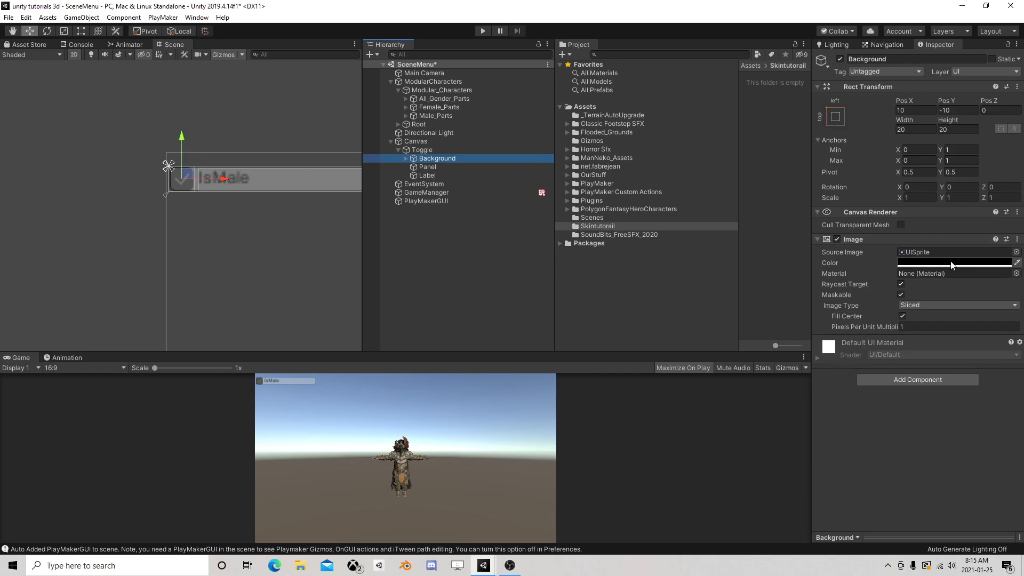
pyautogui.click(912, 262)
pyautogui.moveTo(695, 185); pyautogui.dragTo(687, 181)
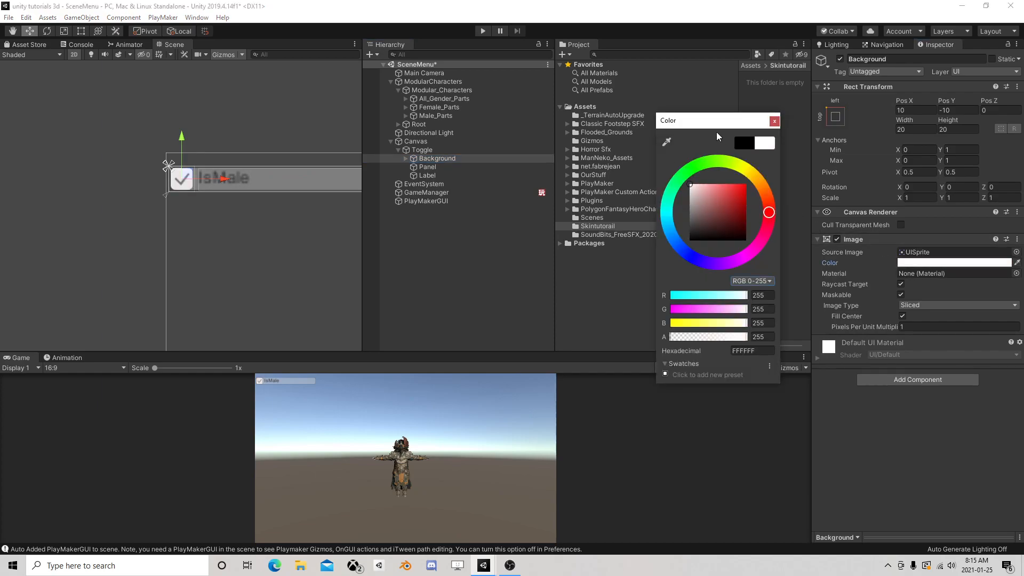
pyautogui.click(775, 121)
# Set the Panel's Image colour to dark brown 573415
pyautogui.click(405, 158)
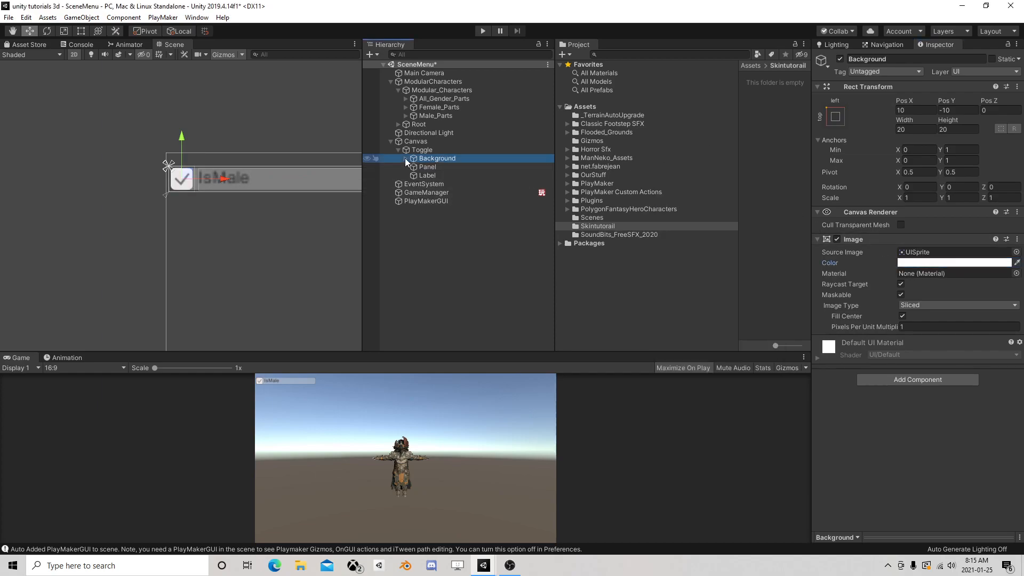
pyautogui.click(406, 158)
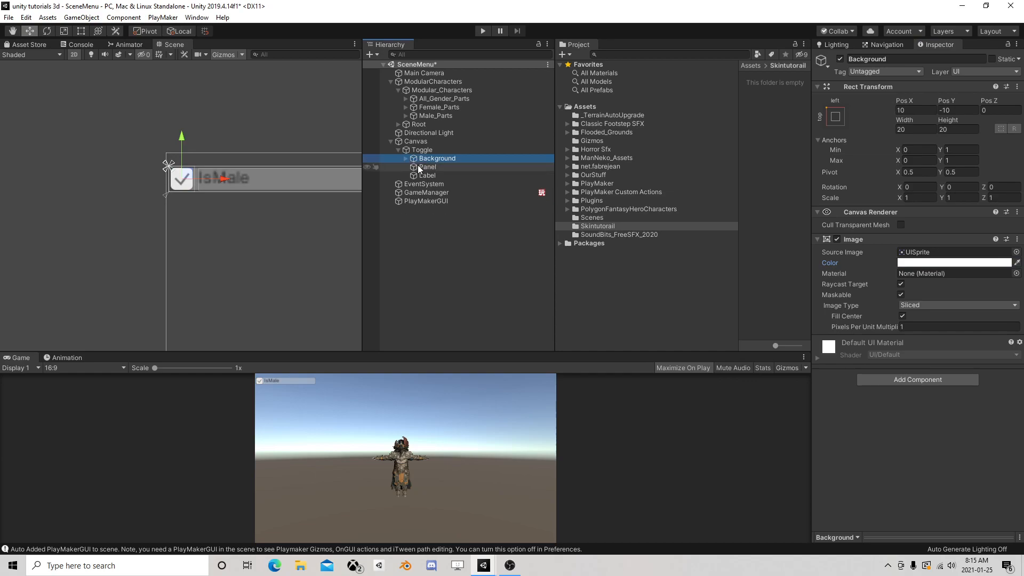
pyautogui.click(429, 167)
pyautogui.click(954, 263)
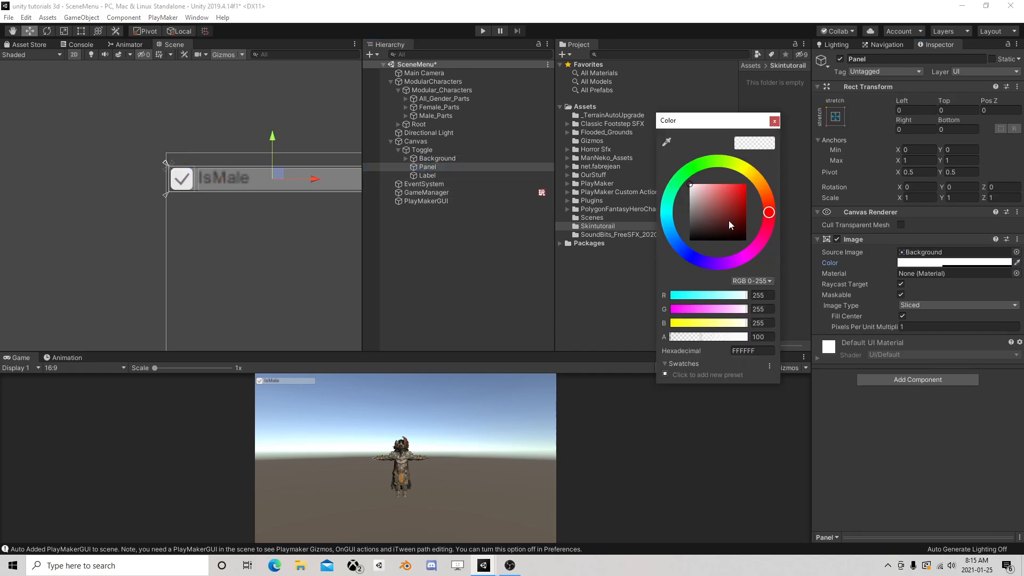
pyautogui.moveTo(714, 202)
pyautogui.mouseDown()
pyautogui.moveTo(695, 211)
pyautogui.moveTo(733, 221)
pyautogui.mouseUp()
pyautogui.click(692, 168)
pyautogui.click(774, 122)
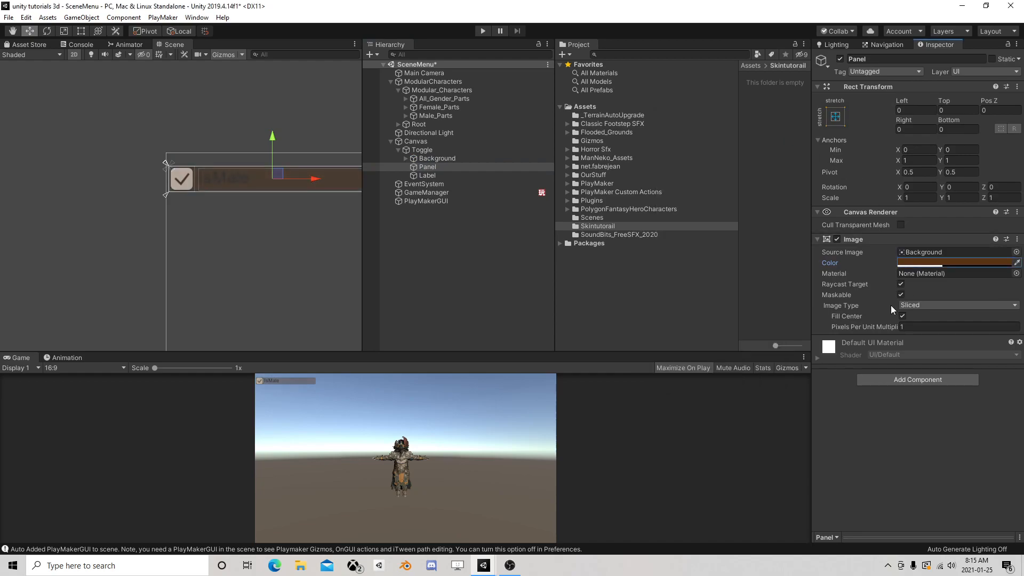
# Centre the Label's text horizontally and vertically and set its colour to white FFFFFF
pyautogui.click(433, 175)
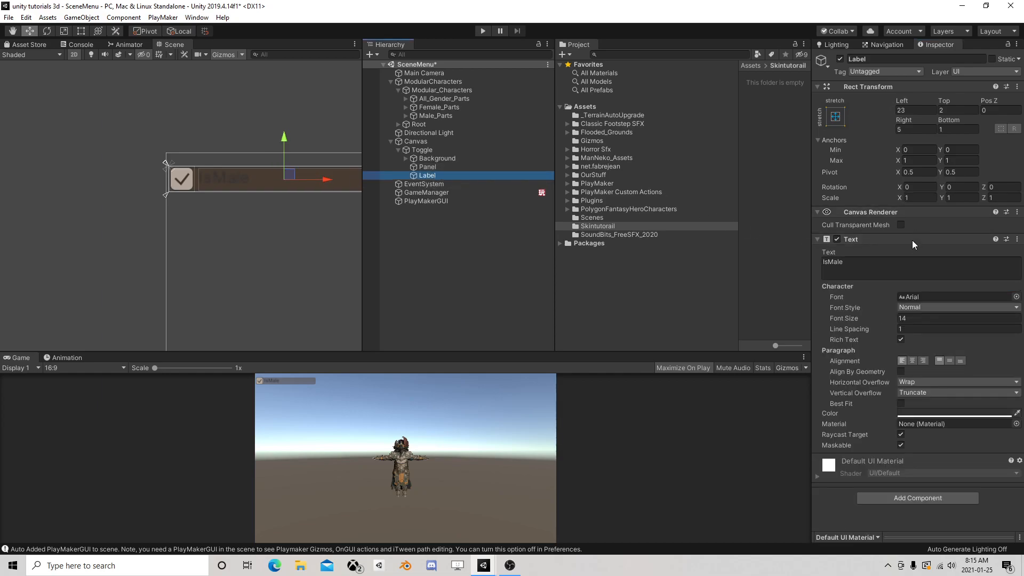
pyautogui.click(912, 361)
pyautogui.click(949, 361)
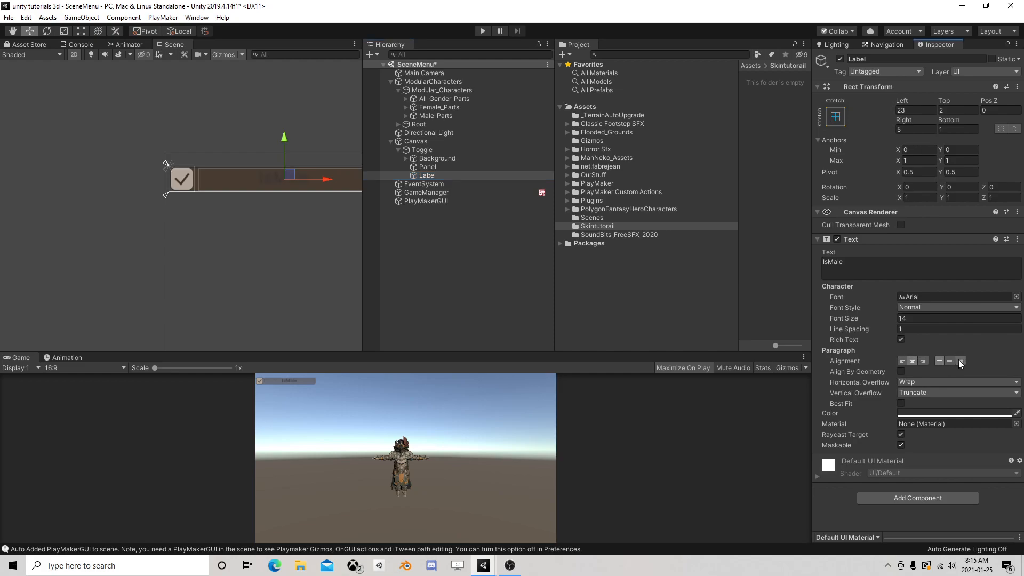
pyautogui.click(955, 415)
pyautogui.moveTo(692, 218); pyautogui.dragTo(666, 167)
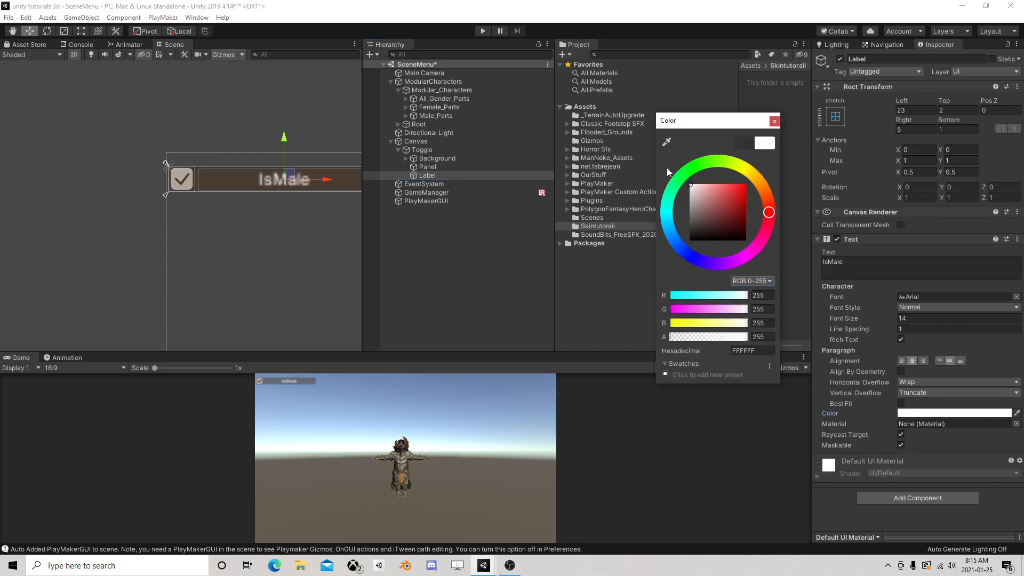
pyautogui.click(774, 121)
# Make the Panel's colour fully opaque with alpha 255 and move Background below Panel in the hierarchy
pyautogui.click(437, 167)
pyautogui.click(903, 261)
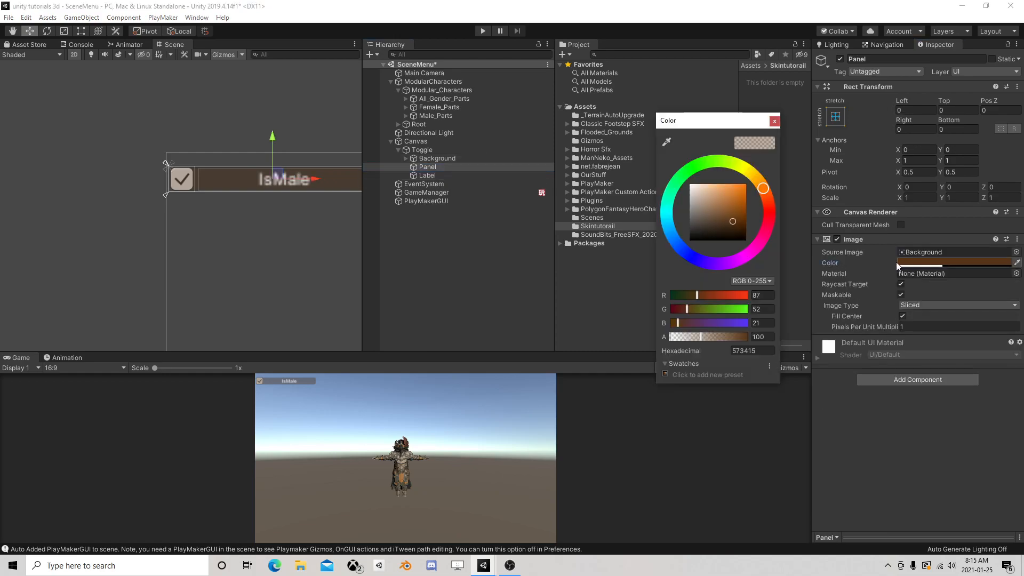
pyautogui.moveTo(716, 338); pyautogui.dragTo(815, 326)
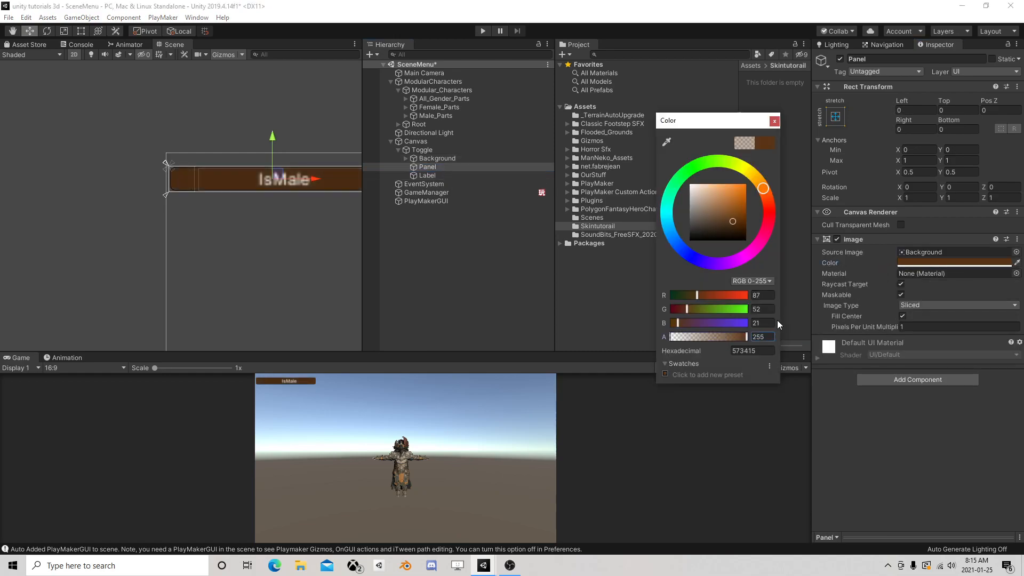
pyautogui.click(773, 122)
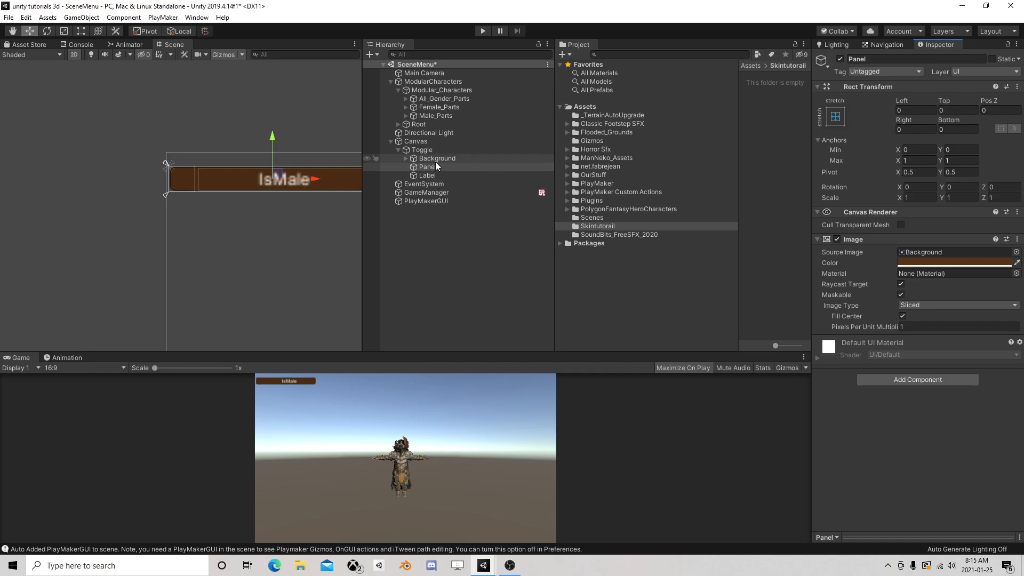
pyautogui.moveTo(430, 157); pyautogui.dragTo(435, 172)
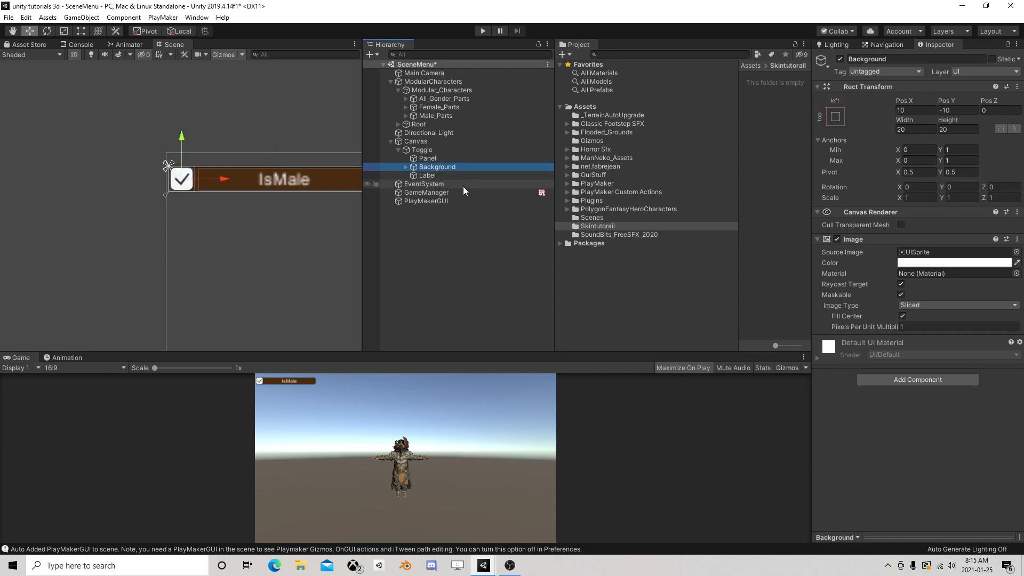
pyautogui.click(431, 160)
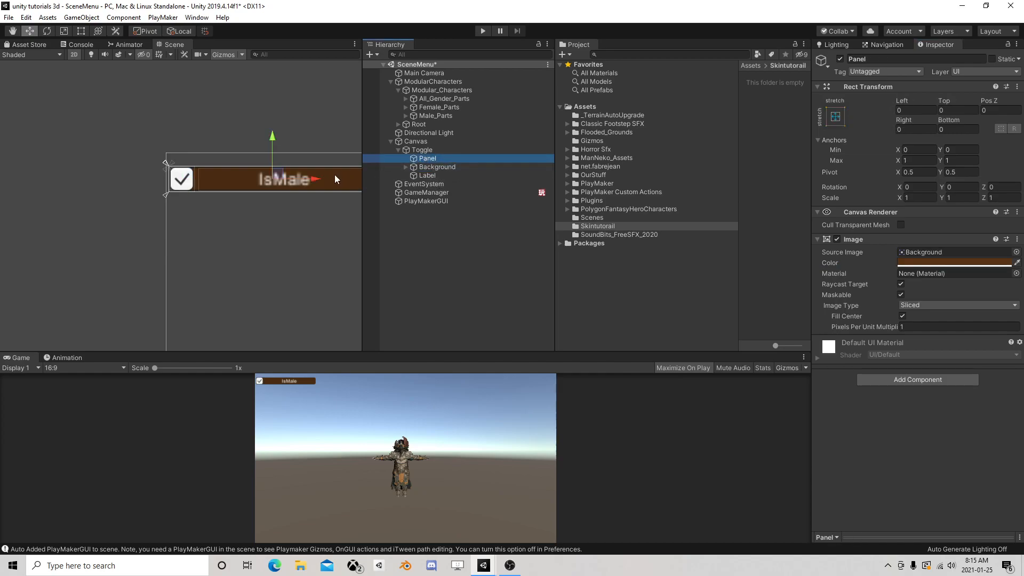
# Set the Label's X and Y scale to 0.5
pyautogui.click(437, 175)
pyautogui.click(917, 198)
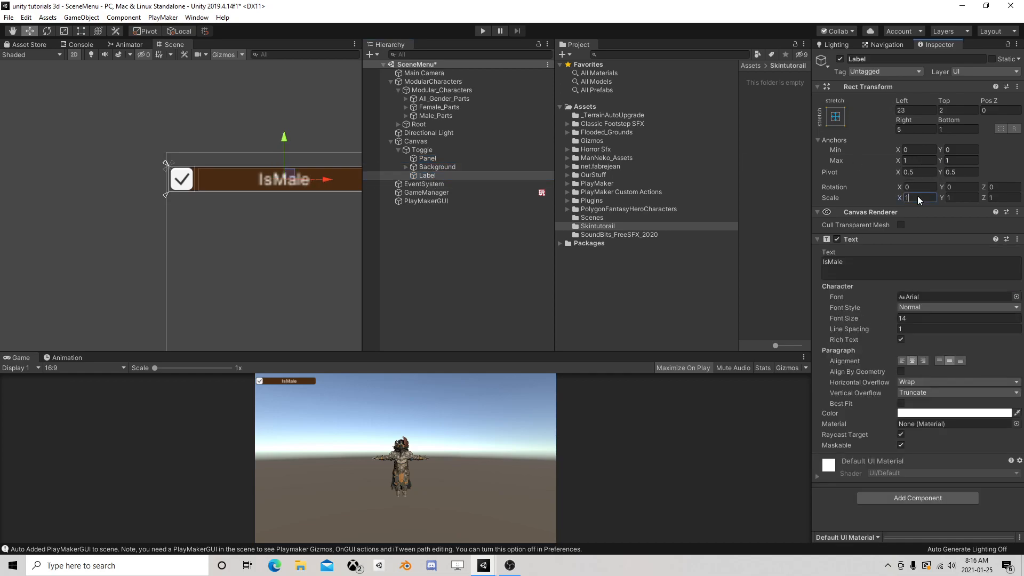
pyautogui.write('.5')
pyautogui.press('Tab')
pyautogui.write('.5')
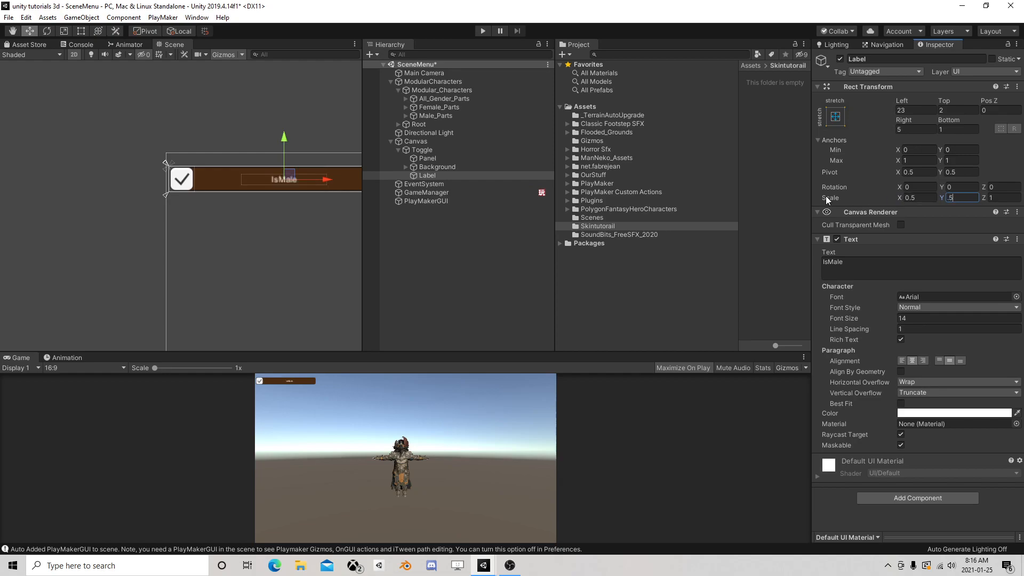
# Stretch the Label's rectangle over the brown area beside the checkbox, about Left -50, Right -70, Top and Bottom -10, and enable Best Fit
pyautogui.scroll(-5, 332, 225)
pyautogui.click(85, 30)
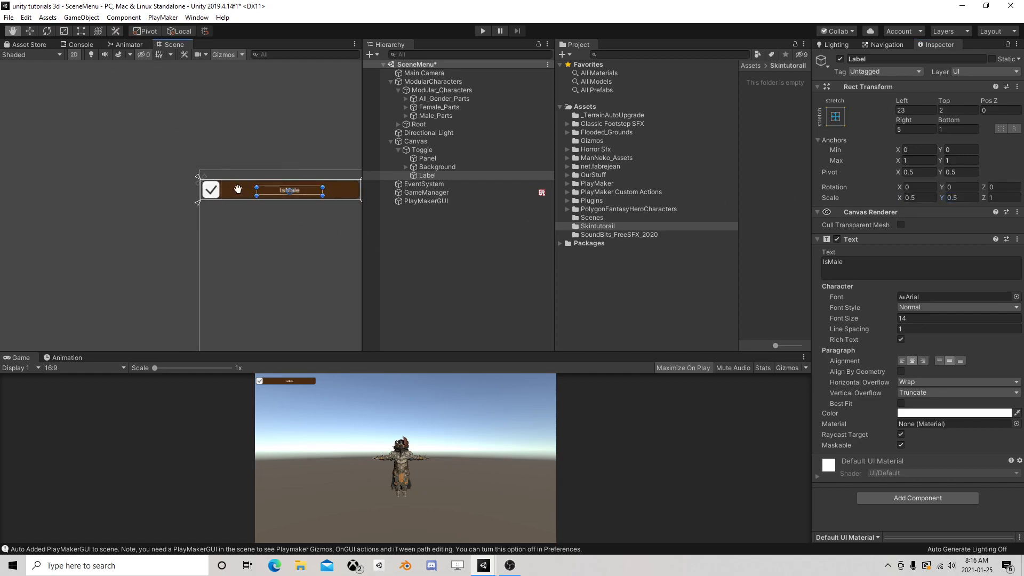
pyautogui.moveTo(240, 187); pyautogui.dragTo(179, 175, button='middle')
pyautogui.moveTo(262, 172); pyautogui.dragTo(301, 166)
pyautogui.moveTo(197, 181); pyautogui.dragTo(164, 187)
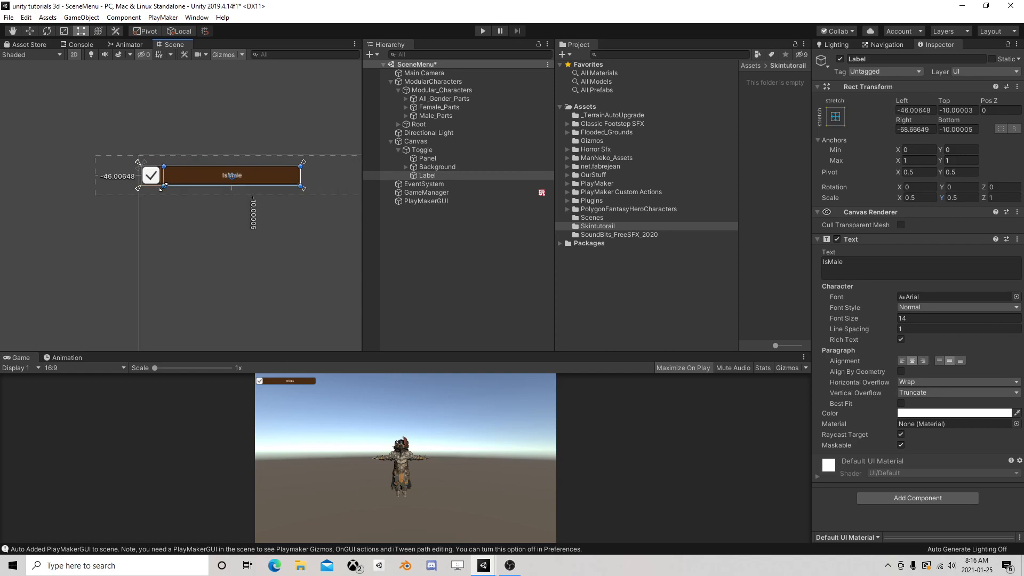
pyautogui.click(261, 223)
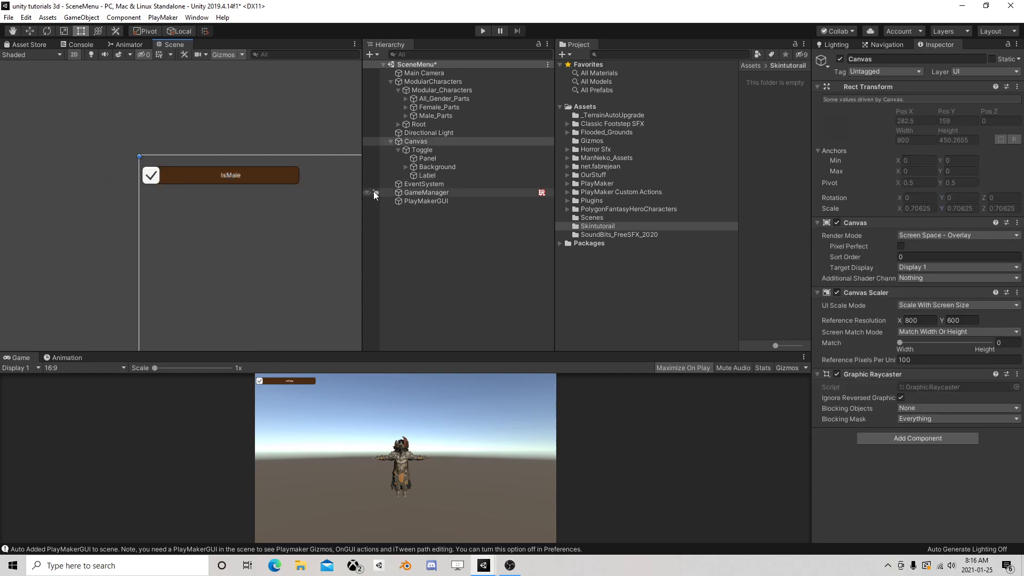
pyautogui.click(432, 176)
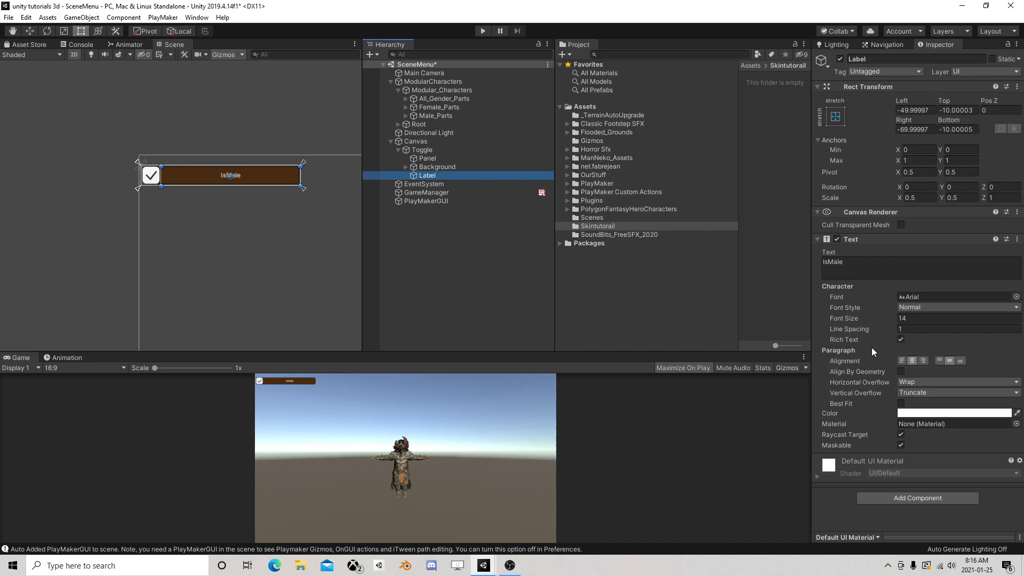
pyautogui.click(901, 404)
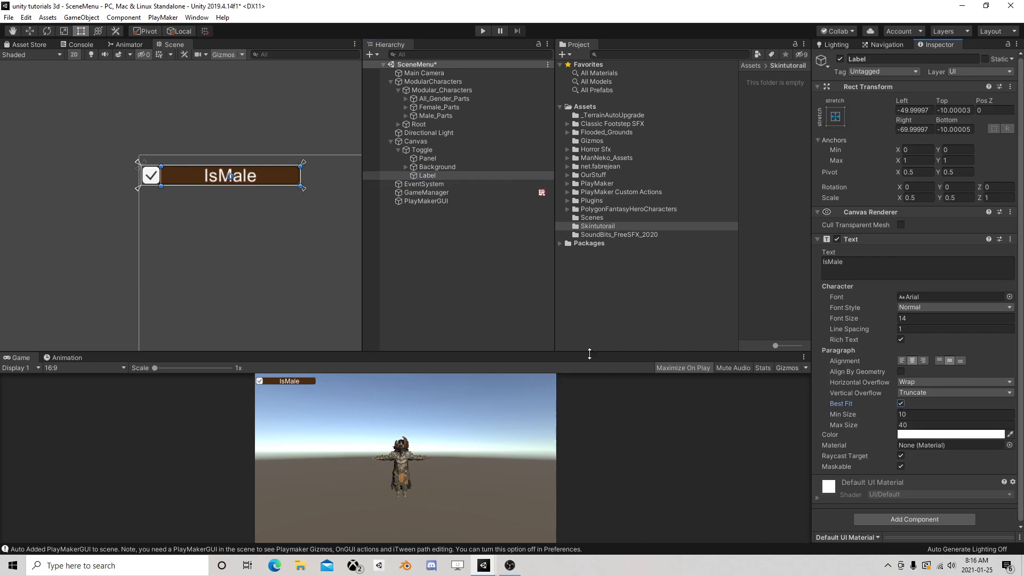
# Collapse the Toggle object and add a PlayMakerFSM component to the Canvas
pyautogui.click(397, 150)
pyautogui.click(420, 151)
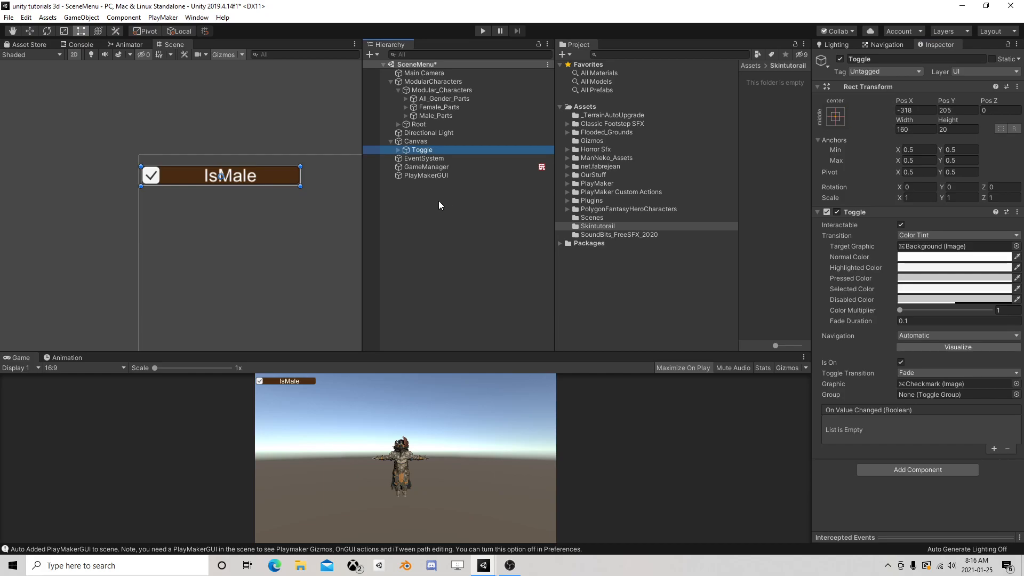
pyautogui.click(412, 211)
pyautogui.click(440, 142)
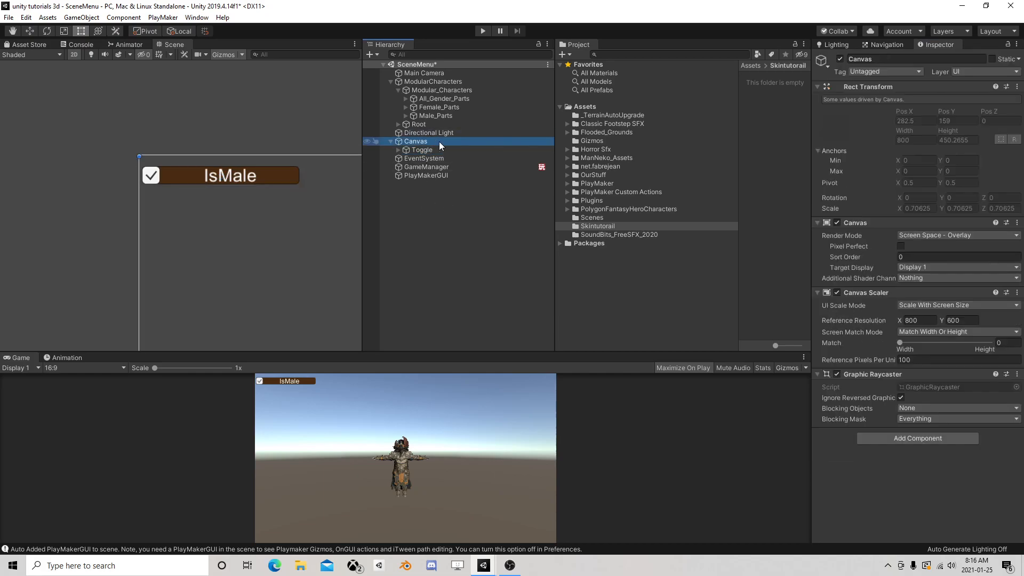
pyautogui.click(919, 437)
pyautogui.click(893, 420)
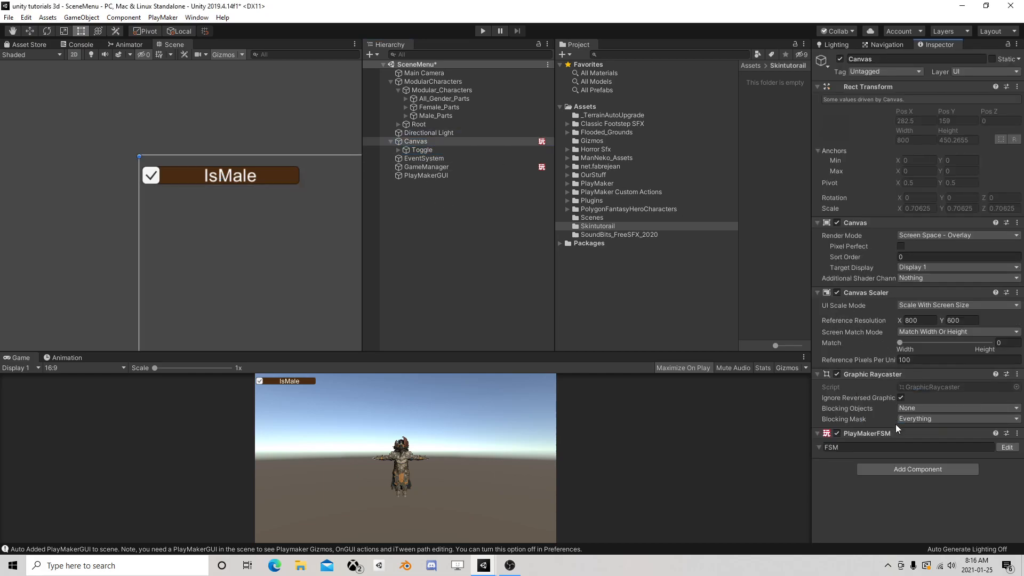
# Edit the Canvas FSM and add the UI Toggle On Value Changed Event action to State 1
pyautogui.click(1005, 446)
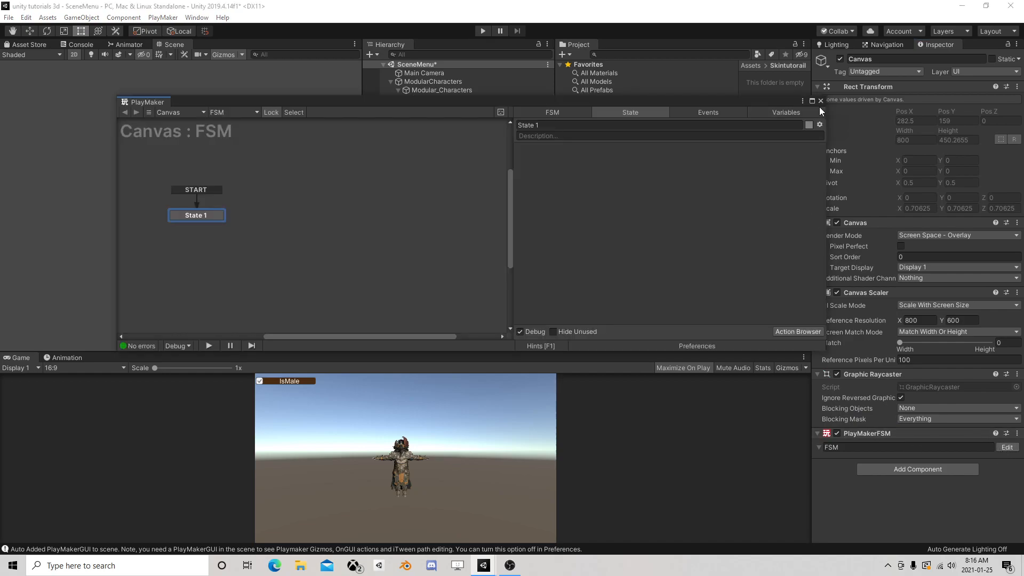
pyautogui.click(786, 329)
pyautogui.write('ui ')
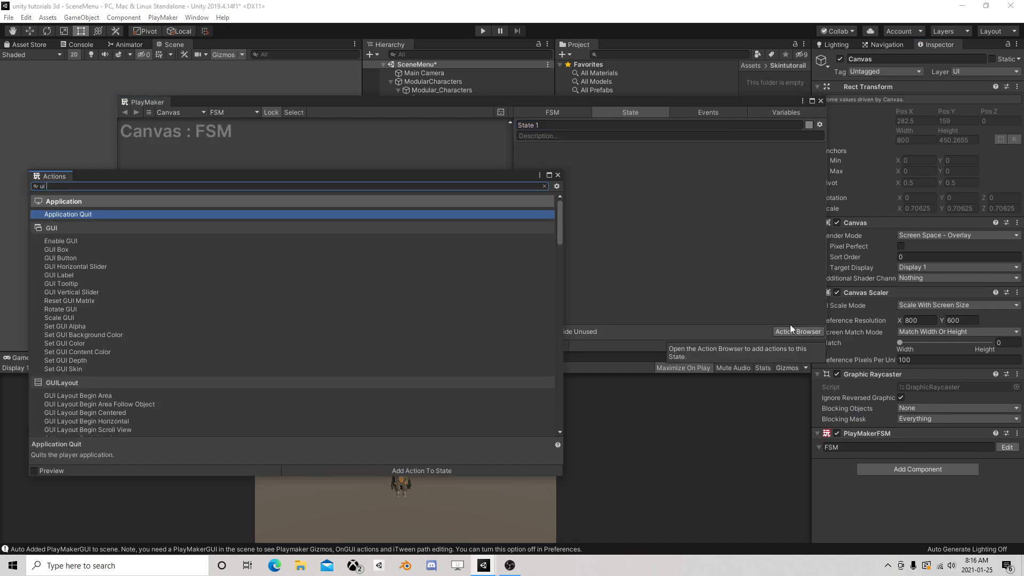
pyautogui.write('to')
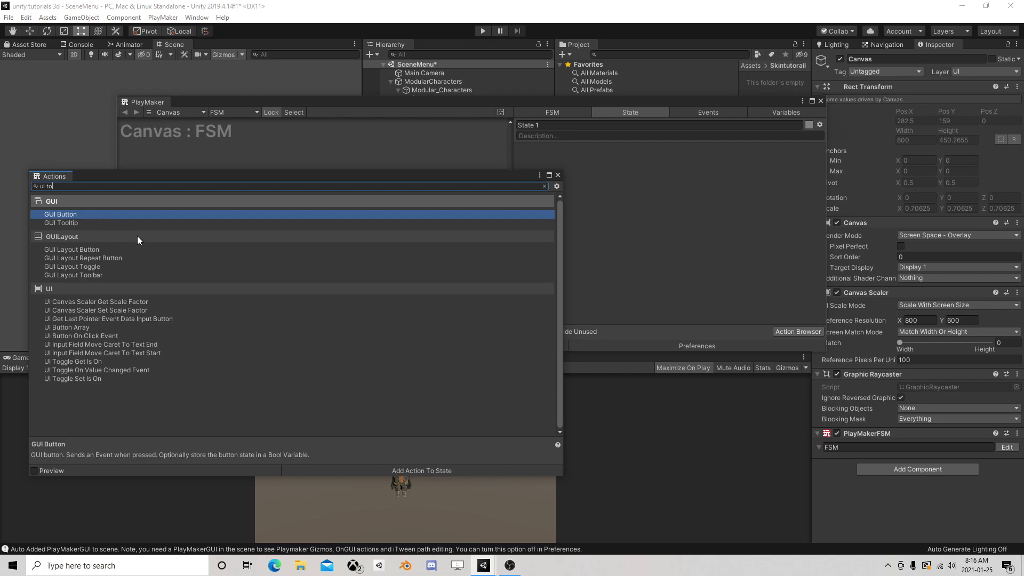
pyautogui.click(100, 370)
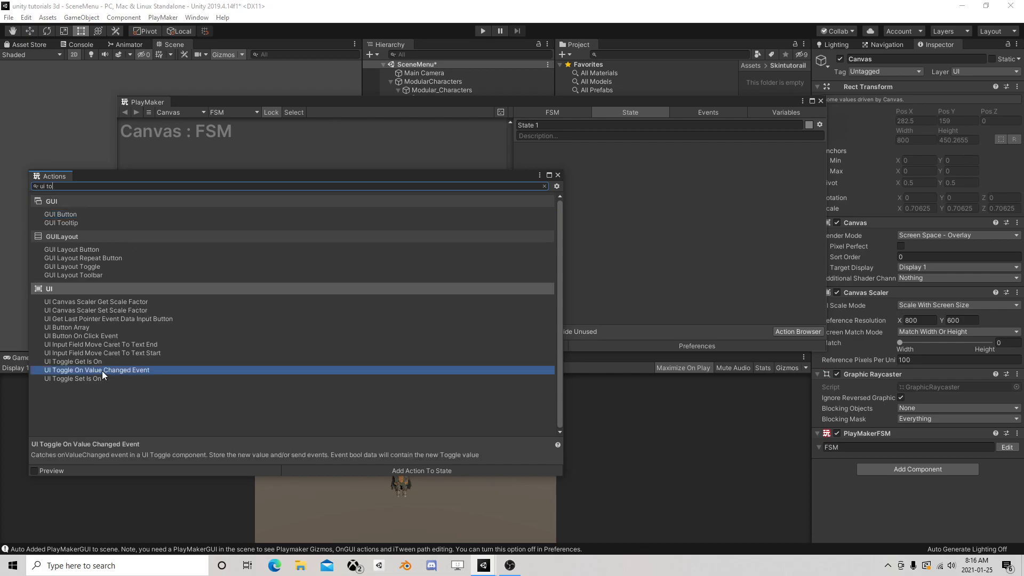
pyautogui.doubleClick(106, 371)
pyautogui.click(557, 175)
# Set the action's game object to Specify Game Object and assign the scene's Toggle to it
pyautogui.click(660, 160)
pyautogui.click(673, 184)
pyautogui.moveTo(692, 107); pyautogui.dragTo(604, 223)
pyautogui.moveTo(455, 150); pyautogui.dragTo(585, 282)
# Create a new send event named Changed for the toggle action and add its transition to State 1
pyautogui.click(574, 305)
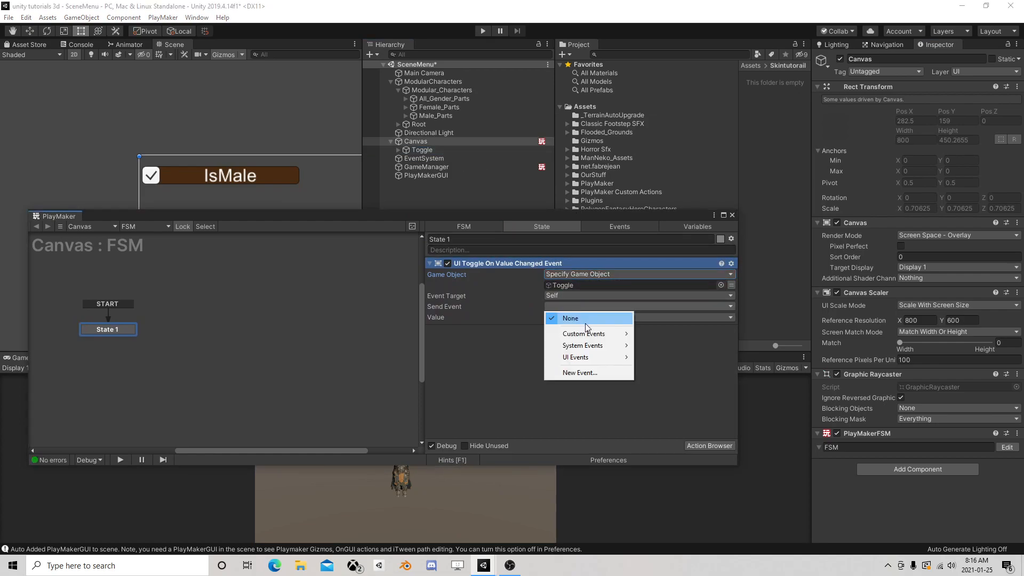
pyautogui.click(575, 370)
pyautogui.write('Changed')
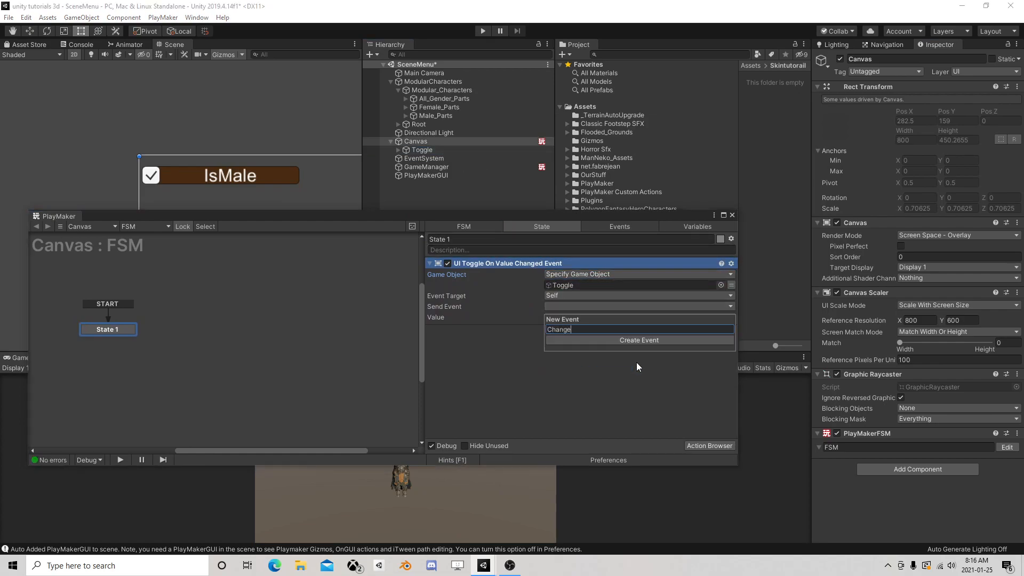
pyautogui.press('Return')
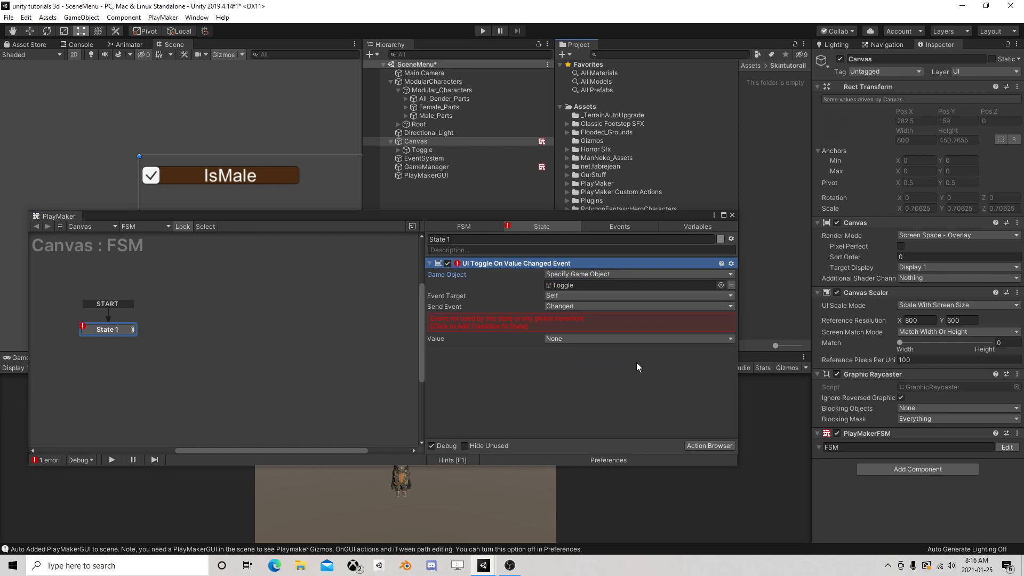
pyautogui.click(549, 319)
pyautogui.click(552, 318)
# Store the toggle action's value in a new variable named ToggleValue
pyautogui.click(592, 341)
pyautogui.write('ToggleVal')
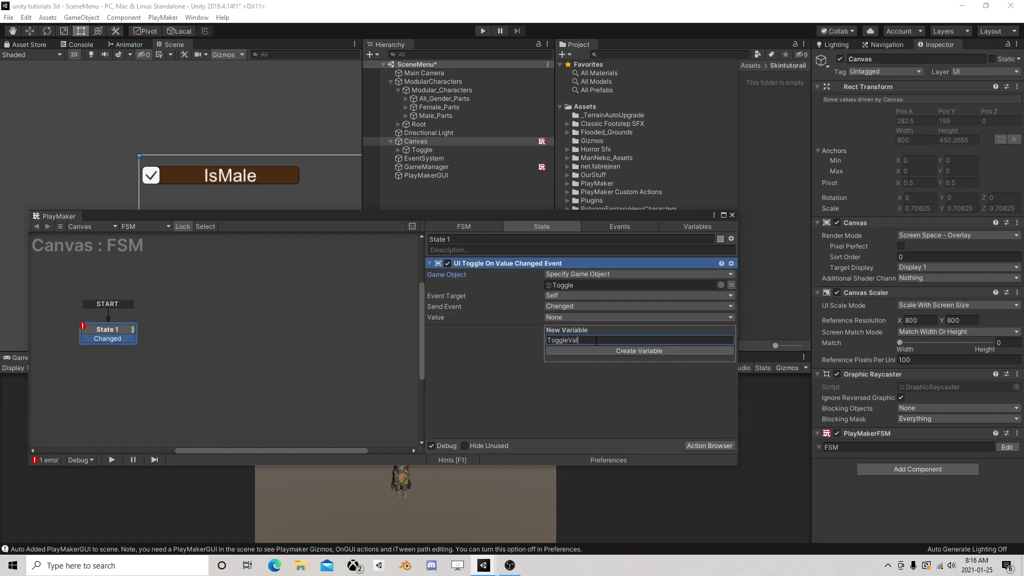
pyautogui.write('ue')
pyautogui.press('Return')
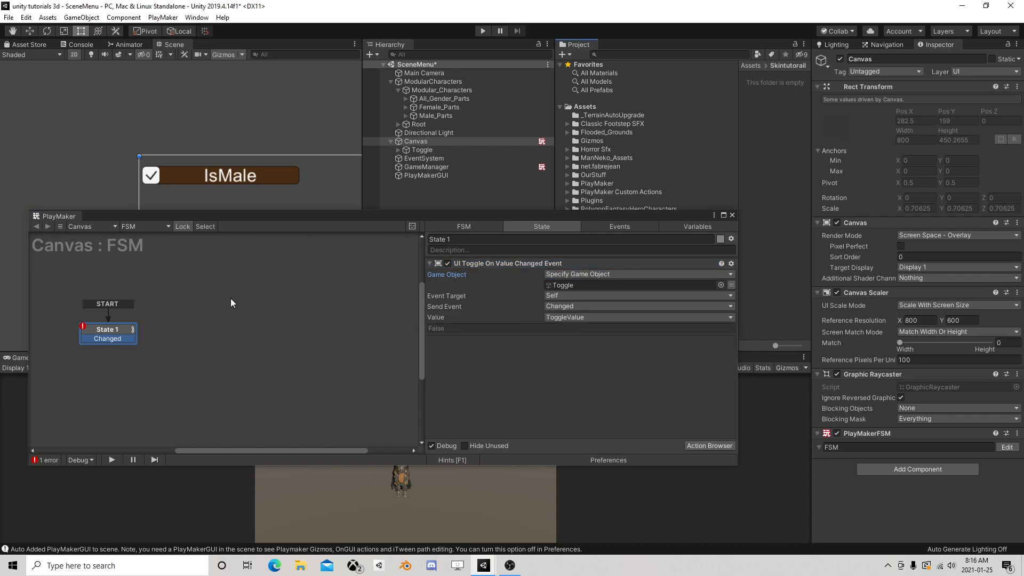
# Add State 2 beside State 1 and link State 1's Changed transition to it
pyautogui.rightClick(187, 326)
pyautogui.click(200, 331)
pyautogui.moveTo(134, 338); pyautogui.dragTo(210, 331)
pyautogui.click(209, 331)
# Find the Bool Test action and add it to State 2
pyautogui.click(708, 445)
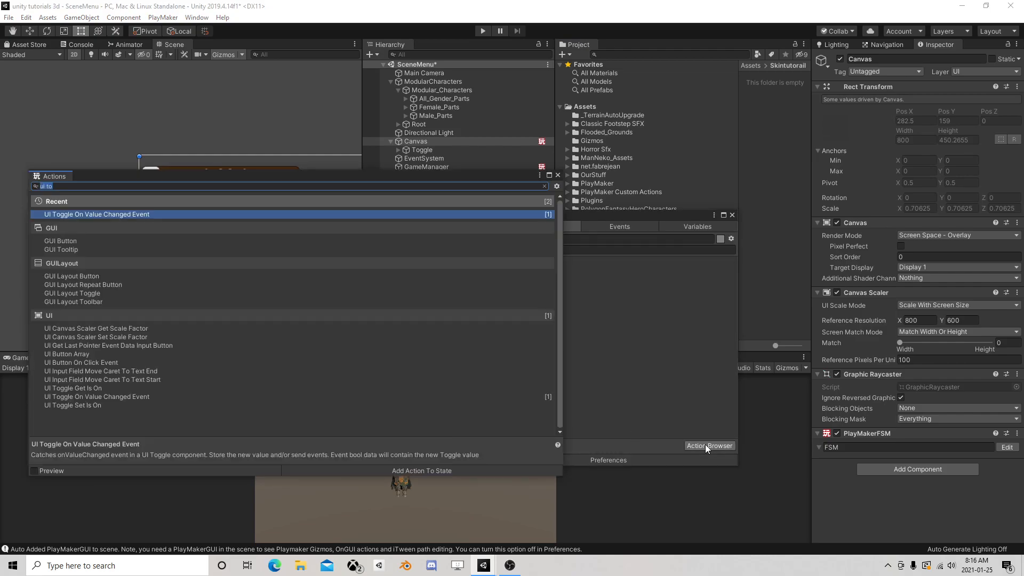
pyautogui.write('toggle')
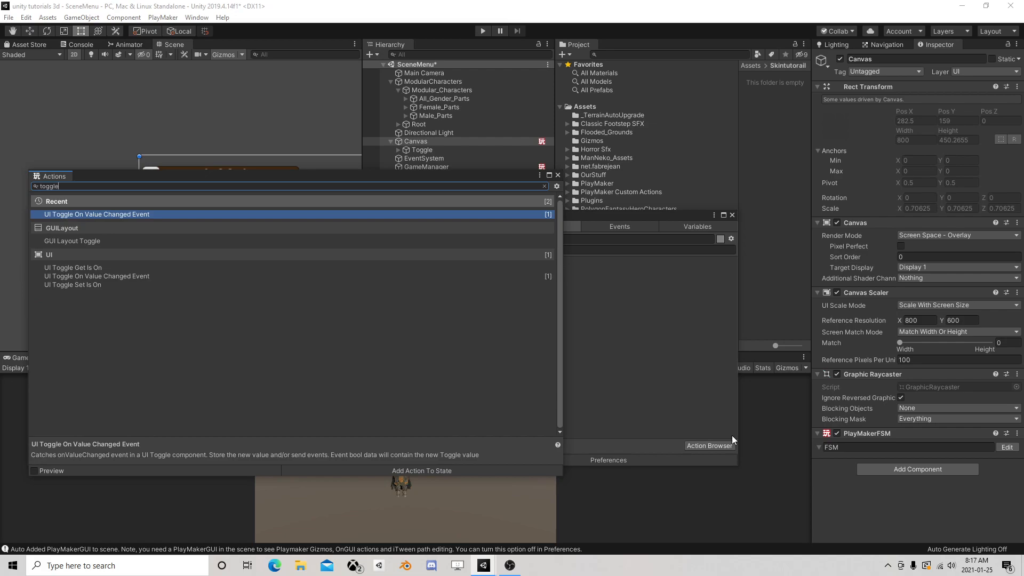
pyautogui.press('BackSpace')
pyautogui.press('BackSpace')
pyautogui.press('BackSpace')
pyautogui.press('BackSpace')
pyautogui.press('BackSpace')
pyautogui.write('bool')
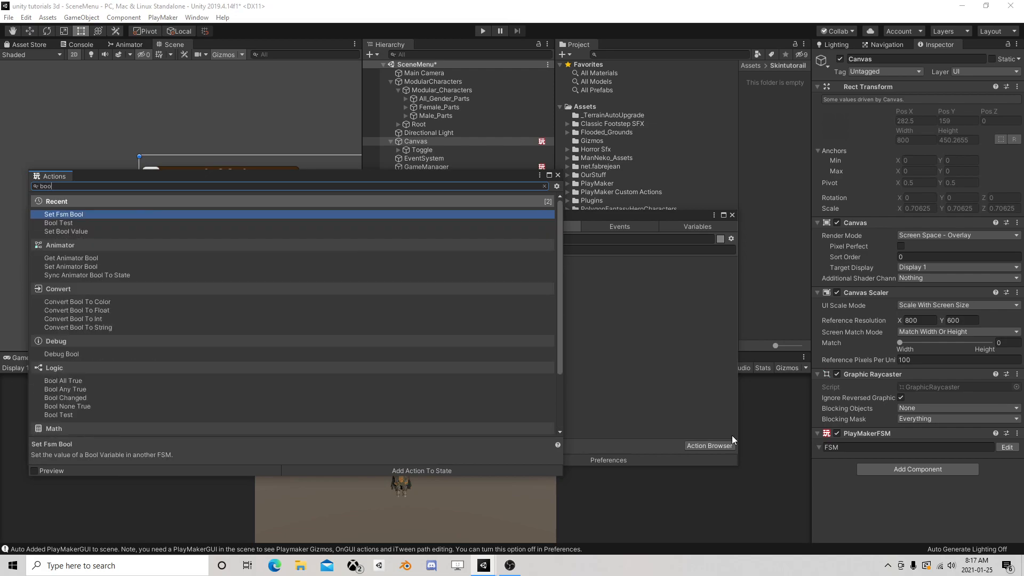
pyautogui.doubleClick(85, 222)
pyautogui.click(557, 176)
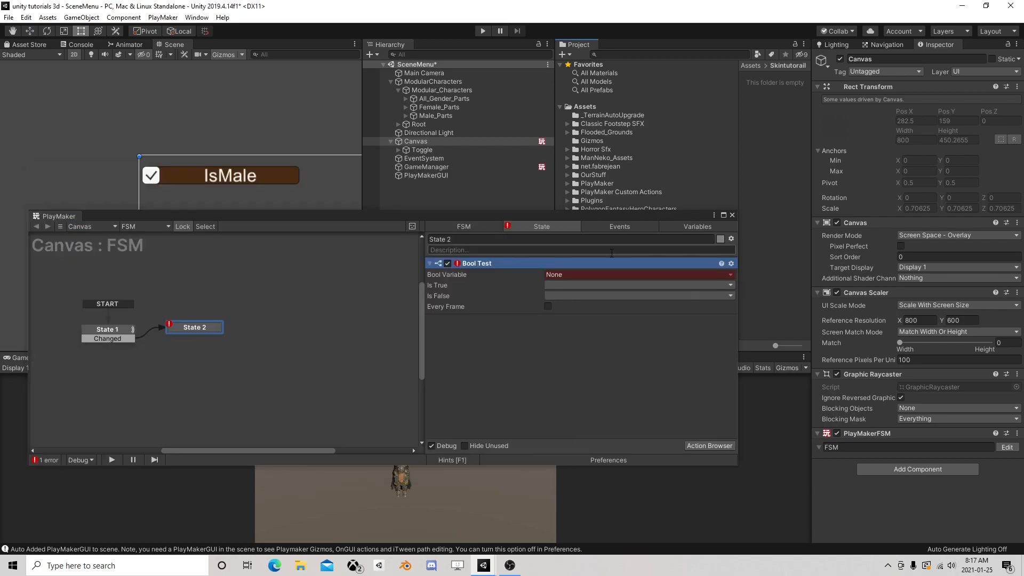
# Set Bool Test to check ToggleValue and create an event named true for Is True
pyautogui.click(576, 274)
pyautogui.click(592, 298)
pyautogui.click(590, 298)
pyautogui.click(582, 375)
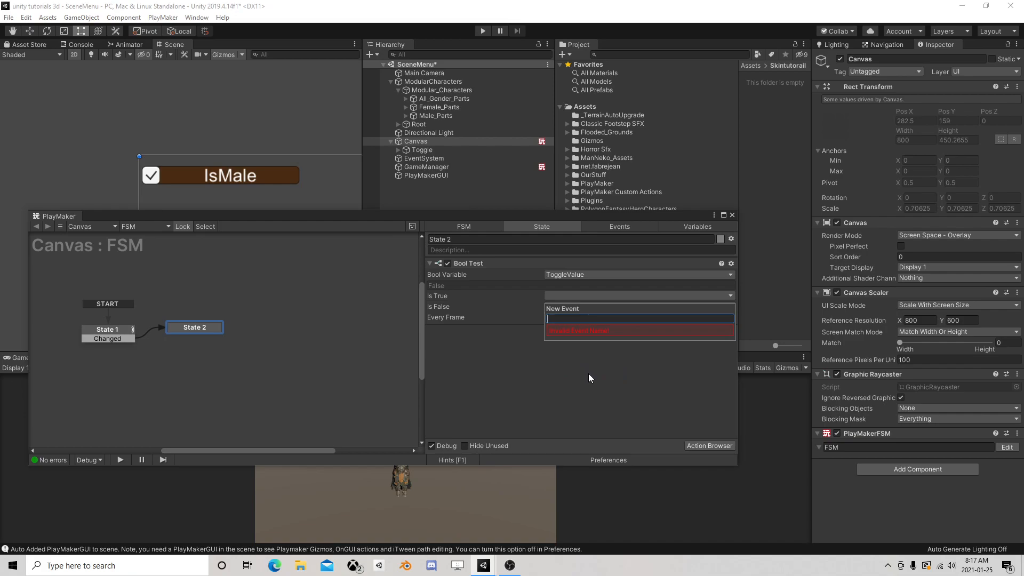
pyautogui.write('true')
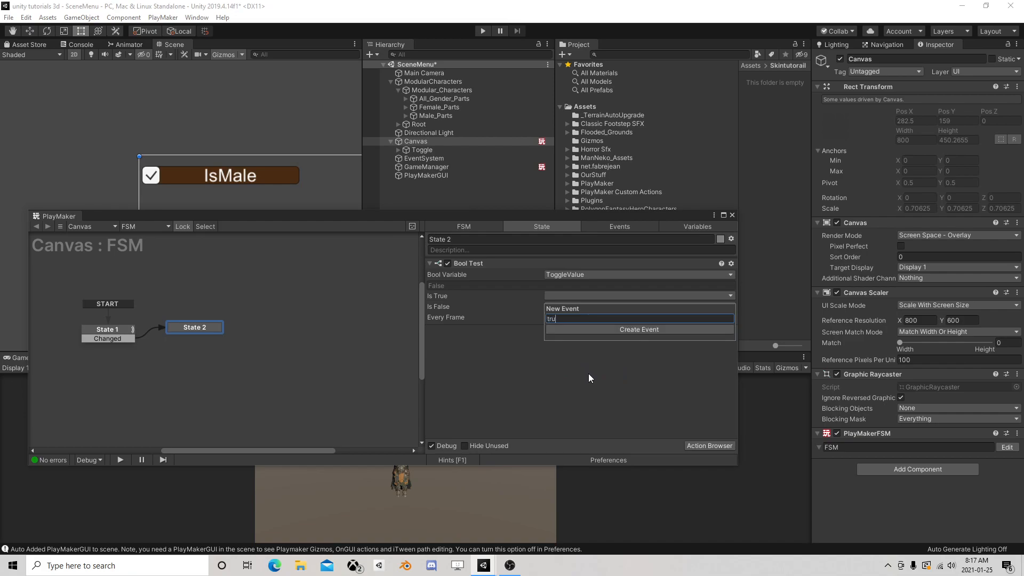
pyautogui.press('Return')
# Create an event named false for Bool Test's Is False result
pyautogui.click(573, 311)
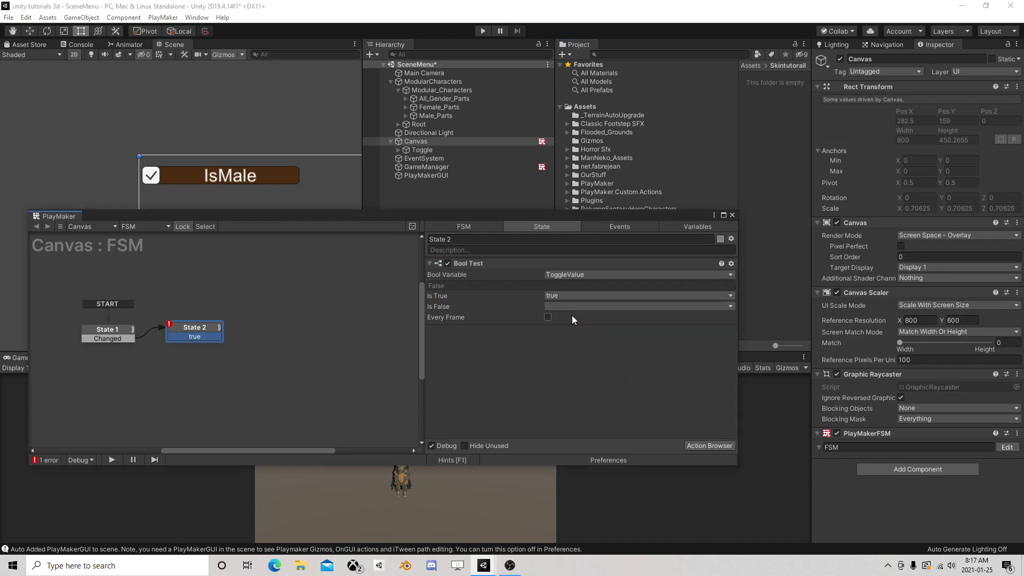
pyautogui.click(572, 306)
pyautogui.click(571, 394)
pyautogui.write('false')
pyautogui.press('Return')
pyautogui.click(495, 326)
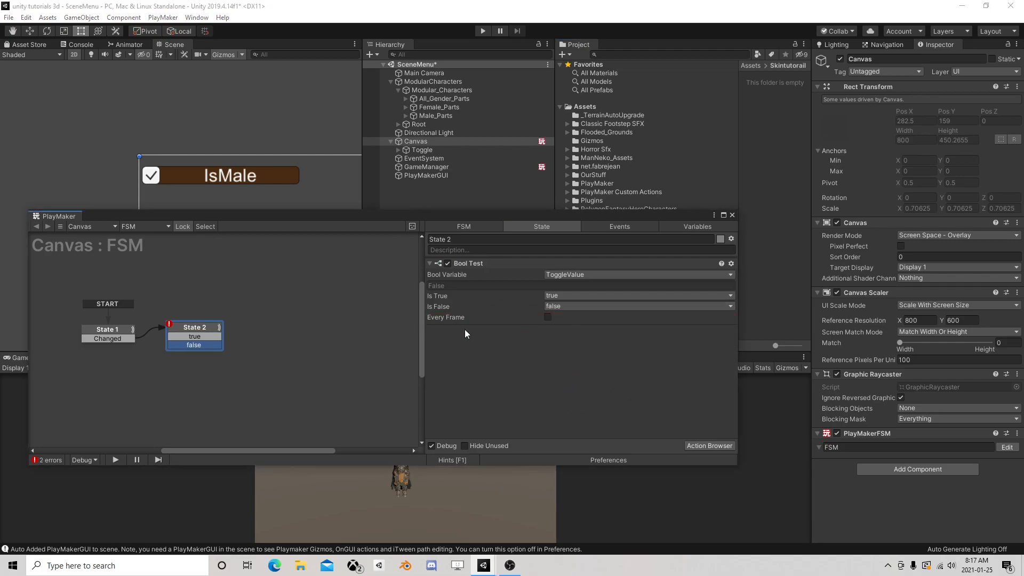
# Add State 3 with a FINISHED transition and link State 2's true transition to it
pyautogui.click(298, 343)
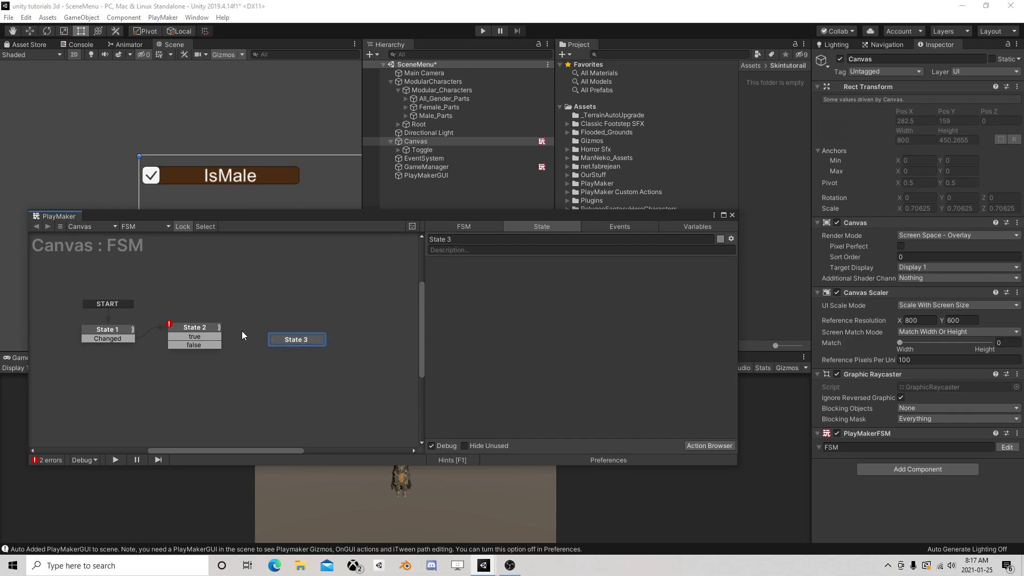
pyautogui.moveTo(195, 336)
pyautogui.mouseDown()
pyautogui.moveTo(287, 342)
pyautogui.moveTo(273, 305)
pyautogui.moveTo(119, 333)
pyautogui.mouseUp()
pyautogui.rightClick(273, 302)
pyautogui.moveTo(304, 305)
pyautogui.click(427, 340)
# Add State 4 with a FINISHED transition, linking State 2's false transition to it and both FINISHED transitions back to State 1
pyautogui.rightClick(282, 300)
pyautogui.click(317, 354)
pyautogui.rightClick(252, 330)
pyautogui.click(253, 346)
pyautogui.moveTo(194, 345)
pyautogui.mouseDown()
pyautogui.moveTo(264, 340)
pyautogui.moveTo(243, 358)
pyautogui.moveTo(181, 355)
pyautogui.moveTo(185, 363)
pyautogui.mouseUp()
pyautogui.click(261, 334)
pyautogui.moveTo(288, 299); pyautogui.dragTo(198, 305)
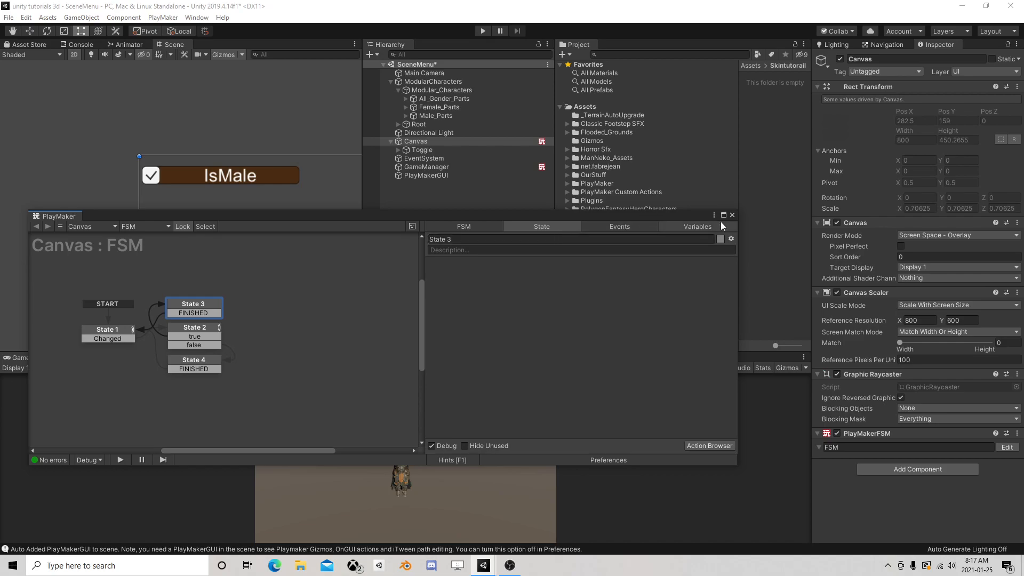
# Add the ModularCharacters object from the hierarchy as a GameObject variable of the Canvas FSM and close the editor
pyautogui.click(691, 226)
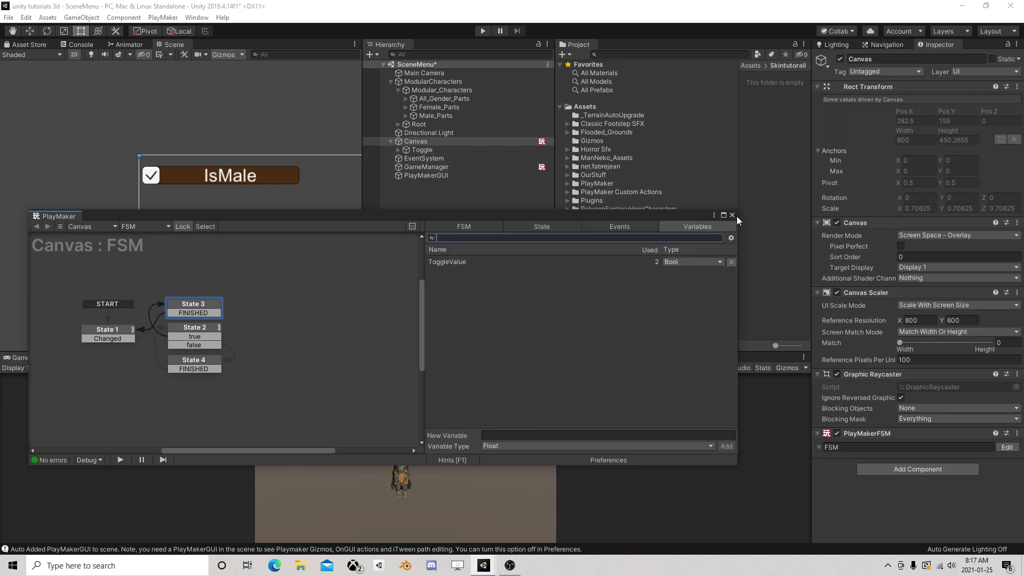
pyautogui.click(424, 82)
pyautogui.moveTo(423, 82); pyautogui.dragTo(531, 316)
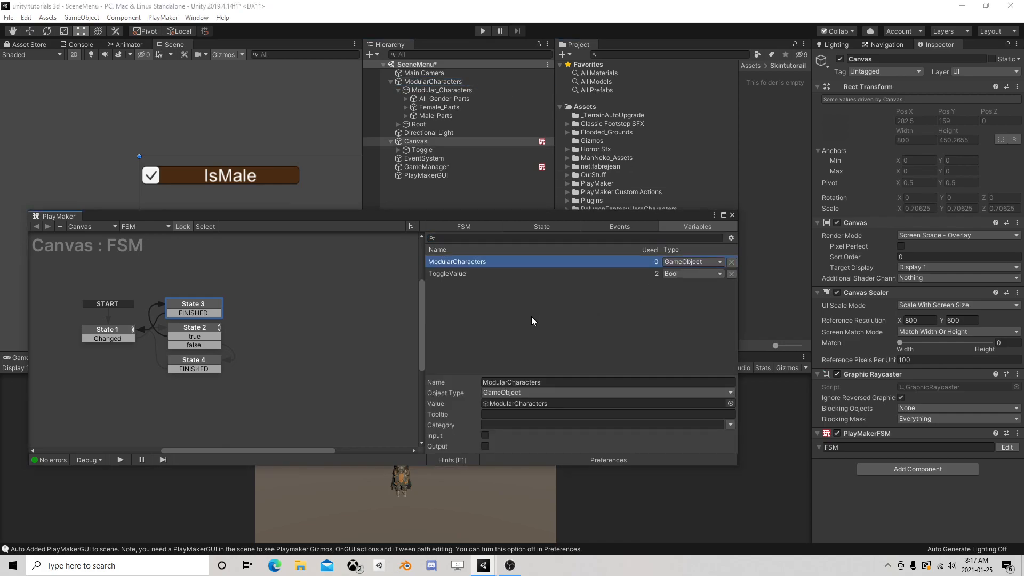
pyautogui.click(731, 216)
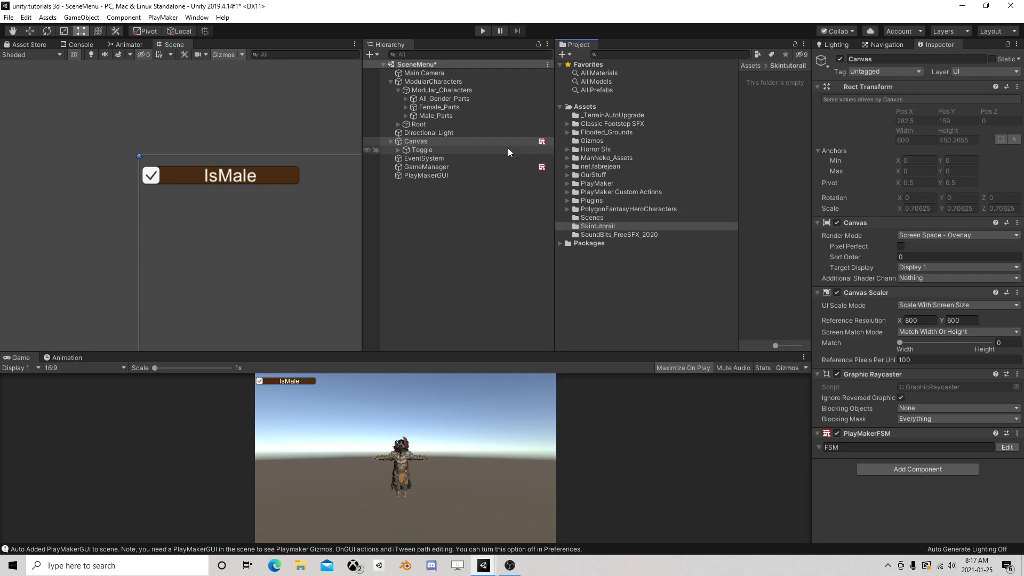
# Remove the Character Randomizer script component from ModularCharacters
pyautogui.click(437, 107)
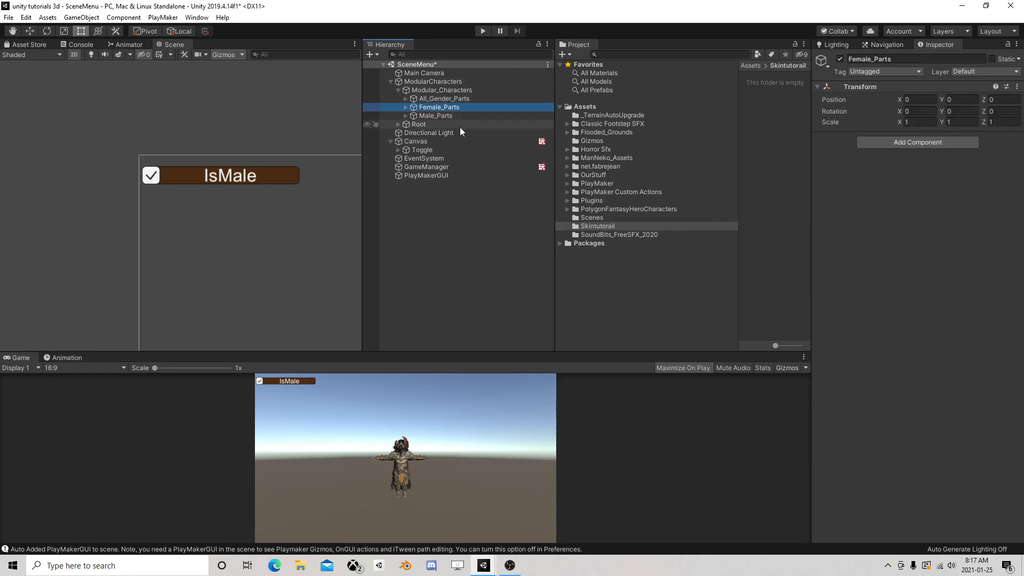
pyautogui.click(462, 84)
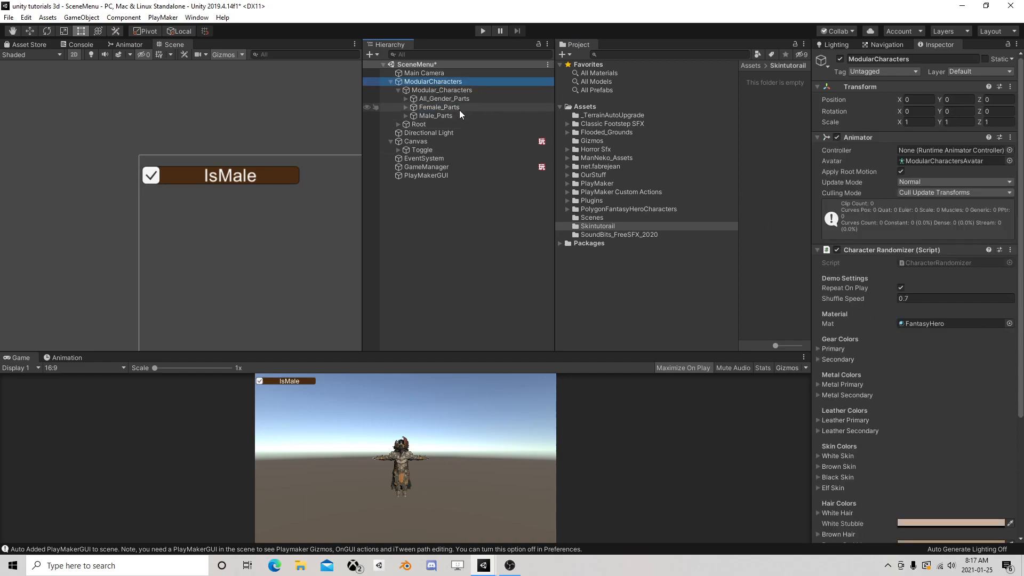
pyautogui.rightClick(875, 251)
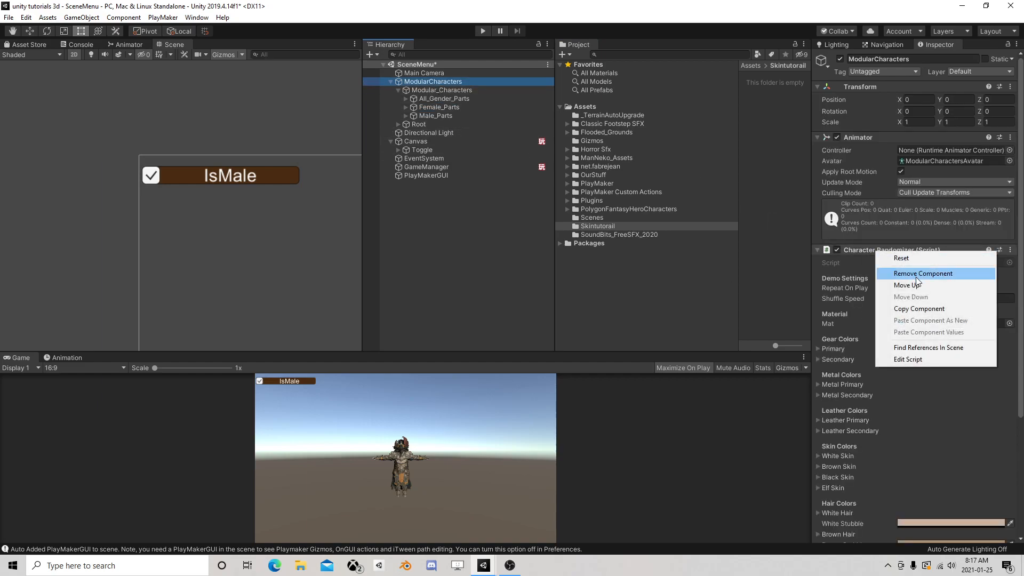
pyautogui.click(915, 271)
pyautogui.click(436, 93)
pyautogui.click(434, 101)
pyautogui.click(432, 106)
pyautogui.click(430, 114)
pyautogui.click(429, 124)
pyautogui.click(424, 133)
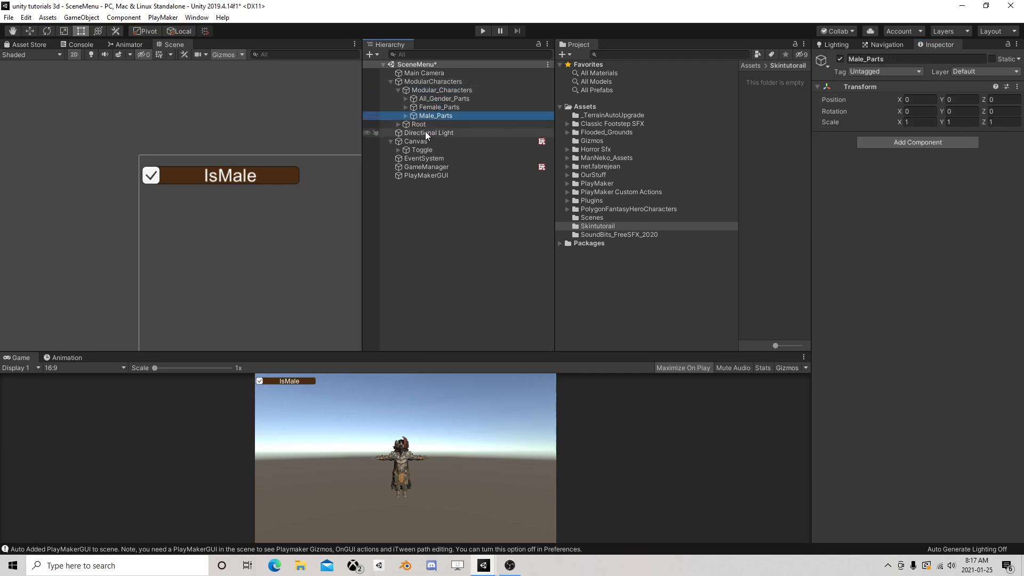
# Reopen the Canvas FSM for editing and add two GameObject variables named Female and Male
pyautogui.click(421, 141)
pyautogui.click(1006, 448)
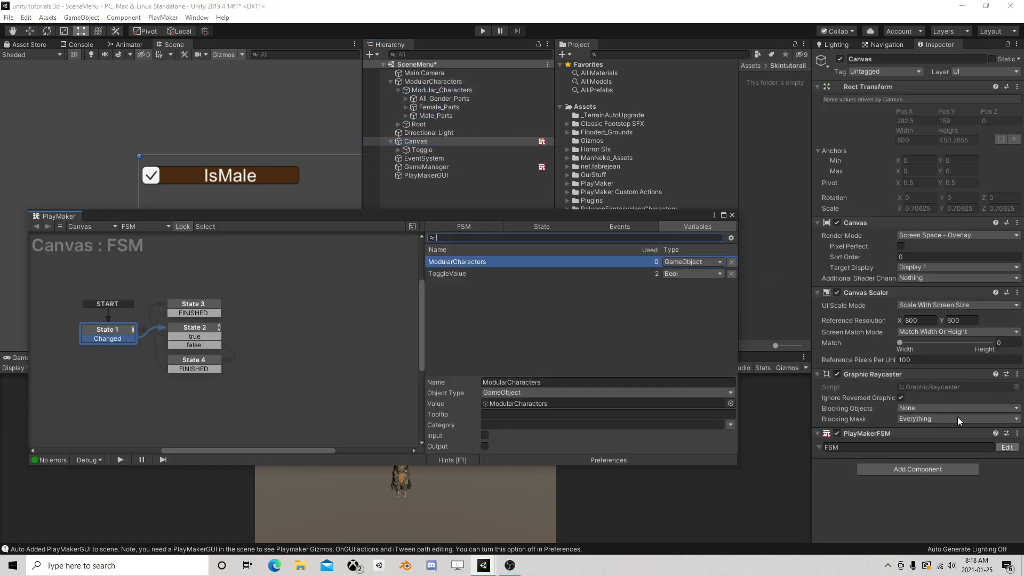
pyautogui.moveTo(680, 216); pyautogui.dragTo(630, 236)
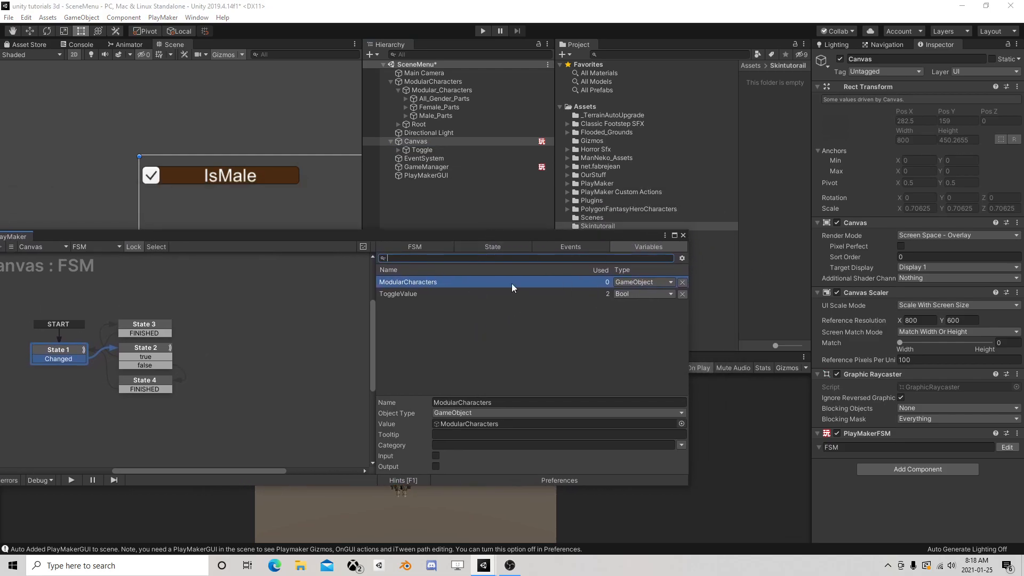
pyautogui.click(478, 318)
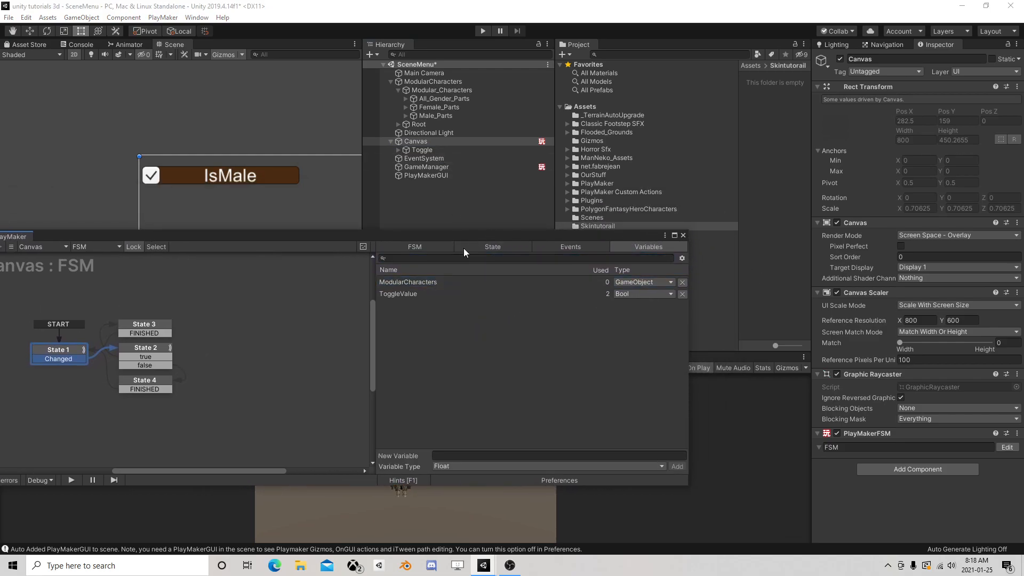
pyautogui.click(449, 465)
pyautogui.click(468, 309)
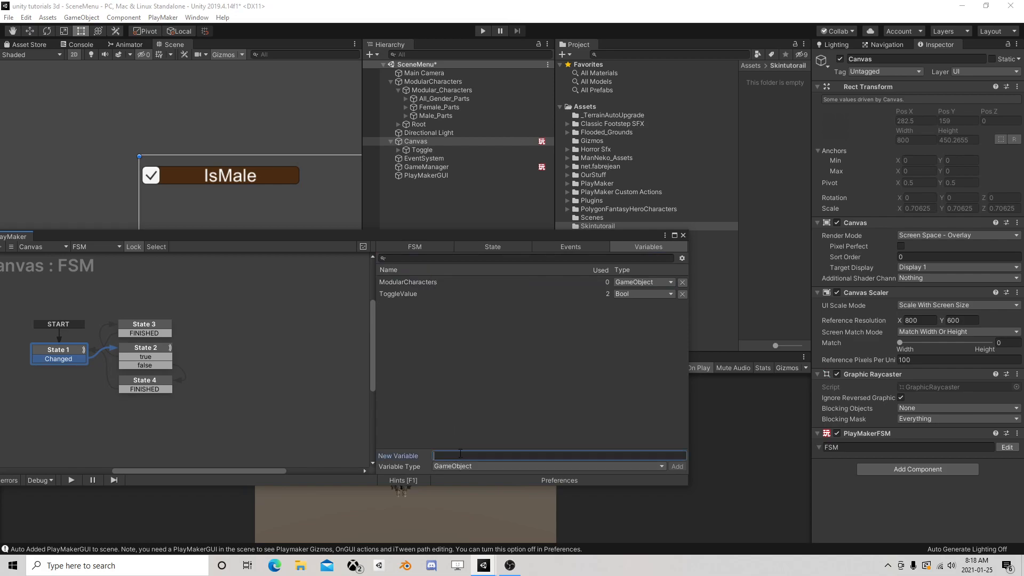
pyautogui.write('Female')
pyautogui.press('Return')
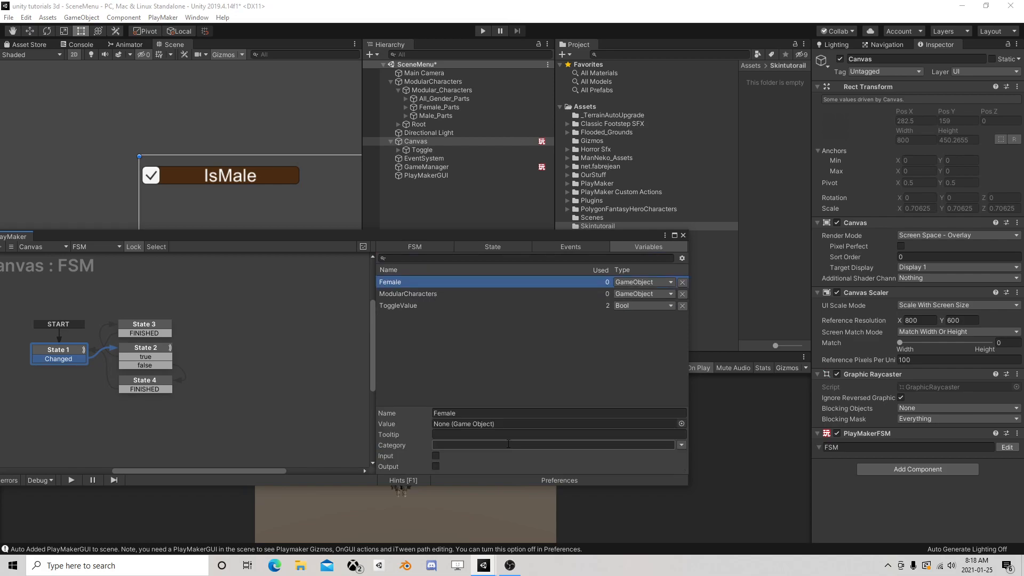
pyautogui.click(432, 397)
pyautogui.write('Male')
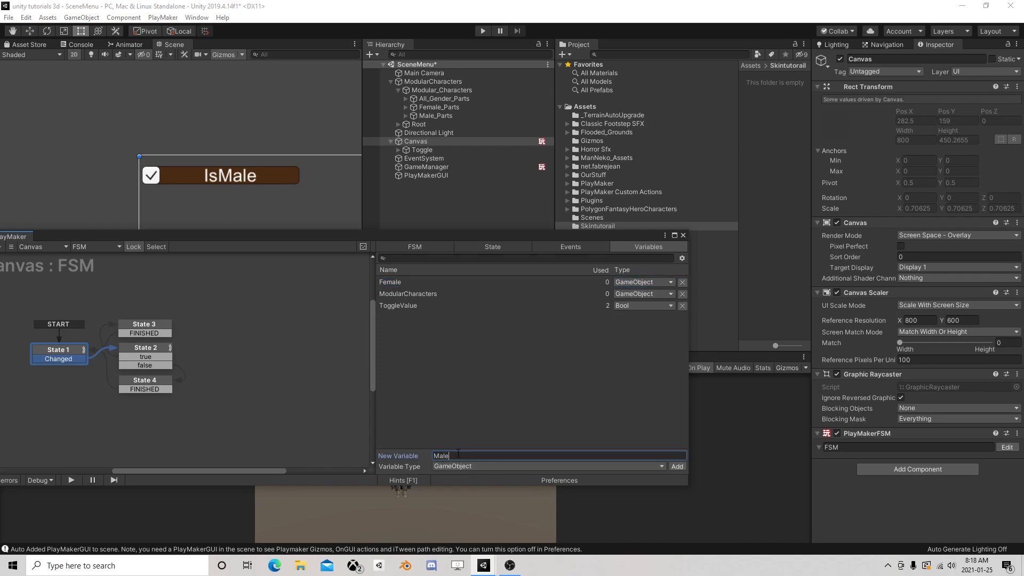
pyautogui.press('Return')
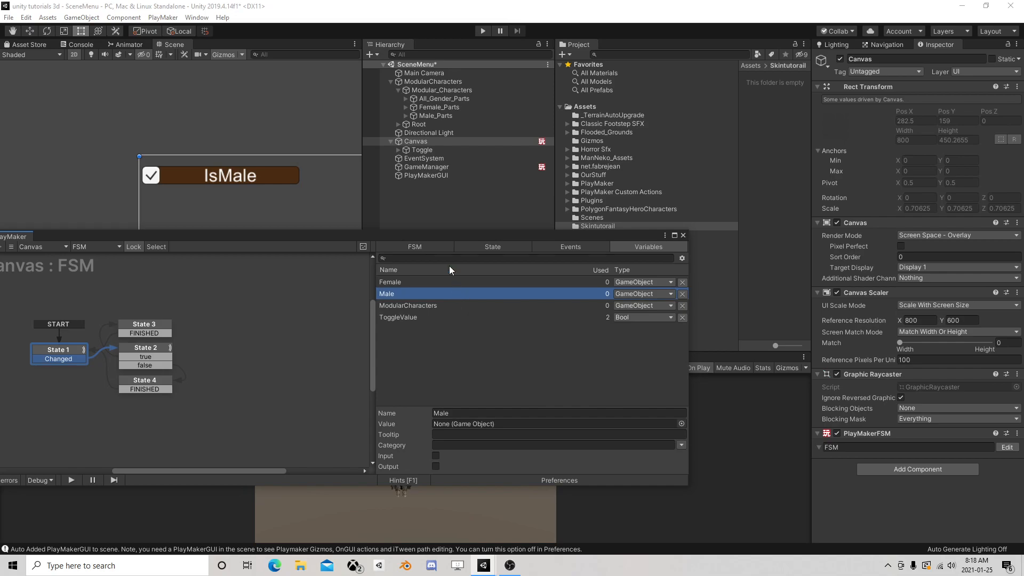
# Assign Male_Parts from the hierarchy as the Male variable's value and Female_Parts as the Female variable's value
pyautogui.moveTo(437, 116); pyautogui.dragTo(463, 422)
pyautogui.click(404, 287)
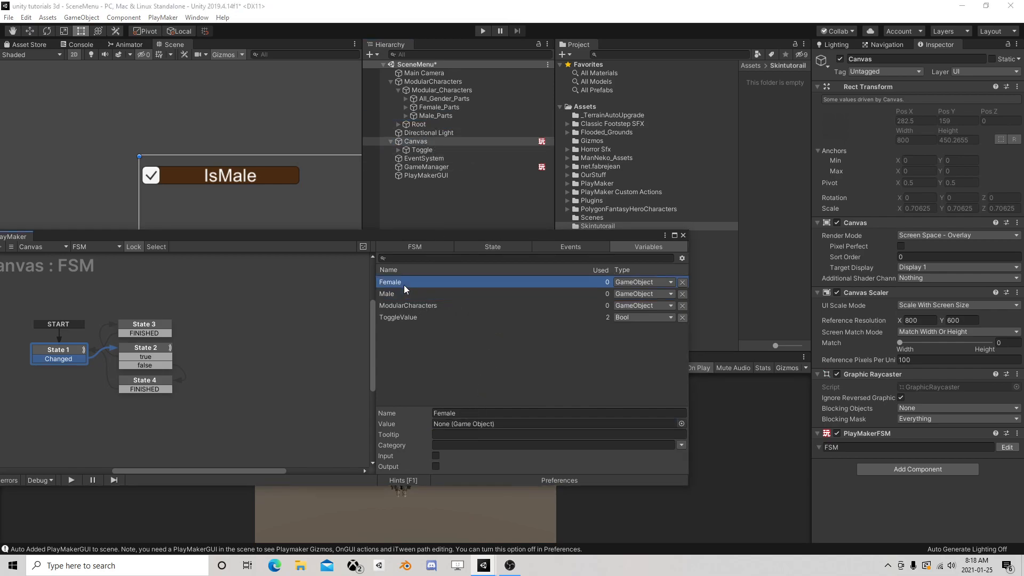
pyautogui.moveTo(442, 107); pyautogui.dragTo(467, 424)
# Deactivate the Female_Parts object in the scene
pyautogui.moveTo(488, 232); pyautogui.dragTo(445, 212)
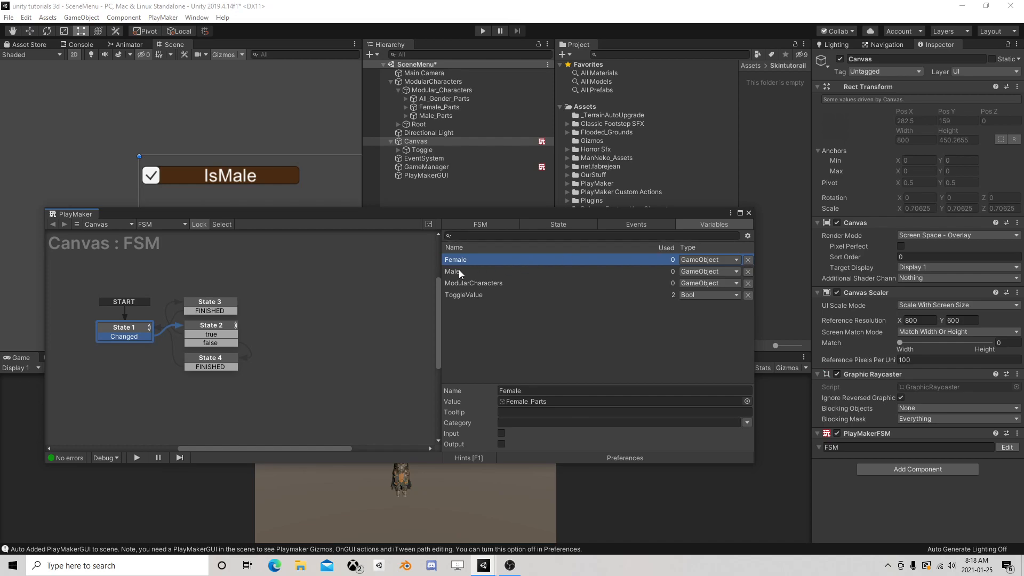
pyautogui.click(447, 107)
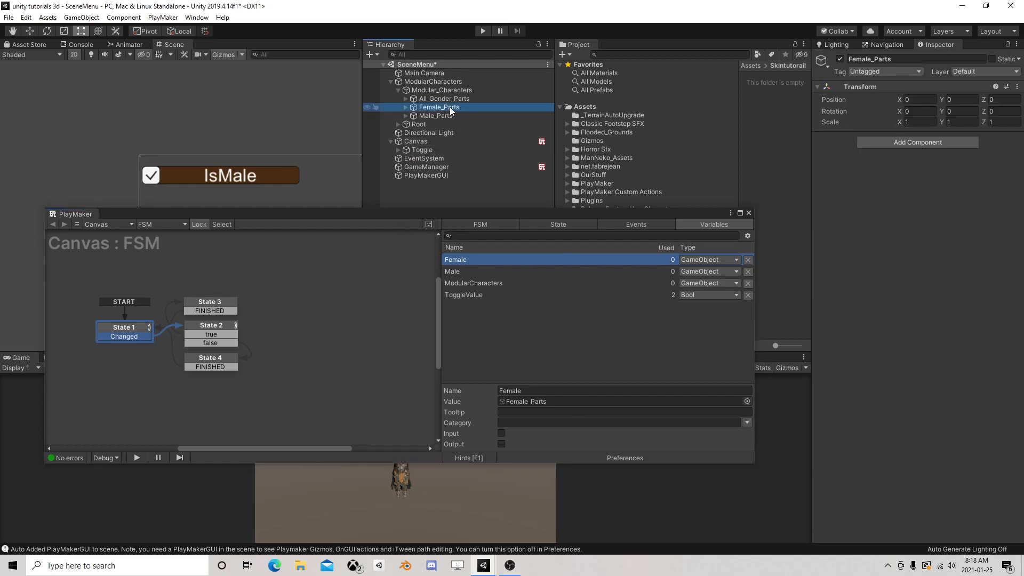
pyautogui.click(840, 59)
# Add two Activate Game Object actions to State 3 of the Canvas FSM
pyautogui.click(225, 322)
pyautogui.click(223, 333)
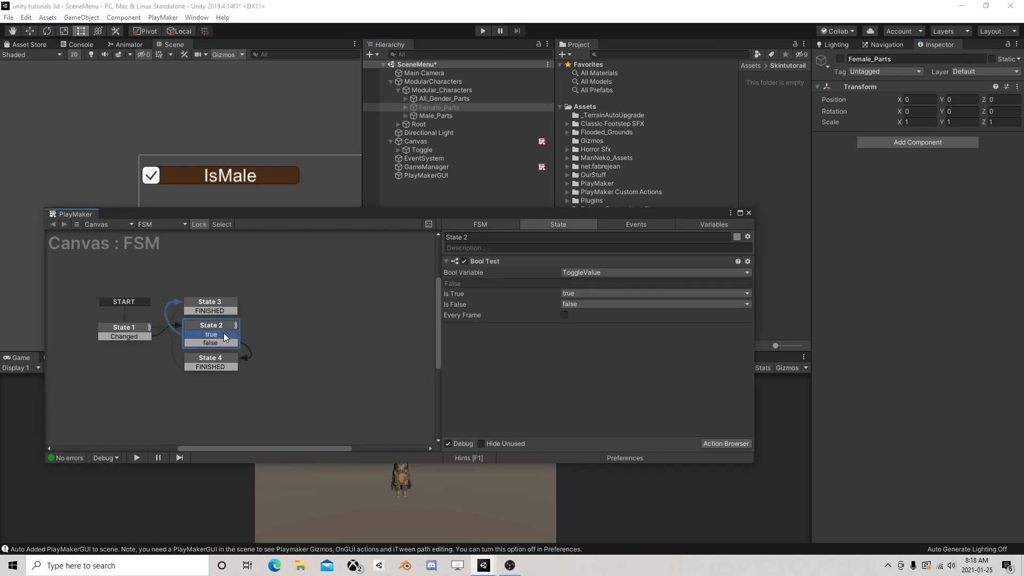
pyautogui.click(222, 304)
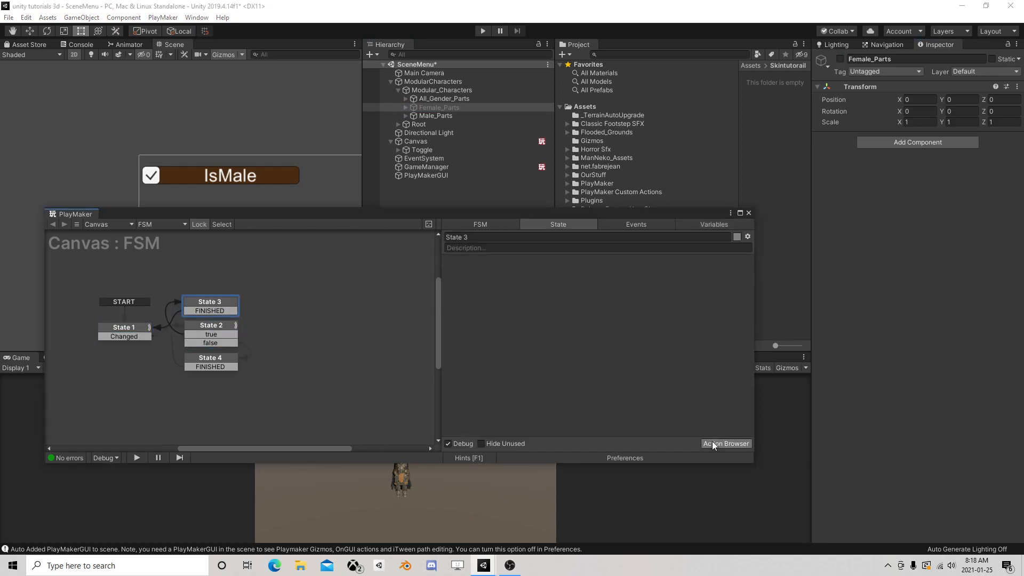
pyautogui.click(712, 443)
pyautogui.write('activate')
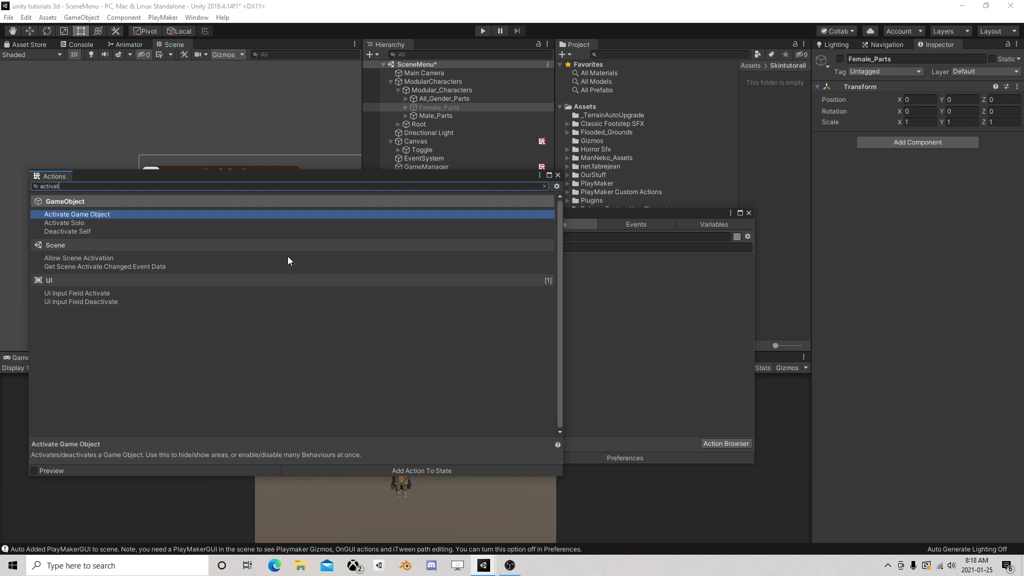
pyautogui.doubleClick(142, 213)
pyautogui.doubleClick(127, 241)
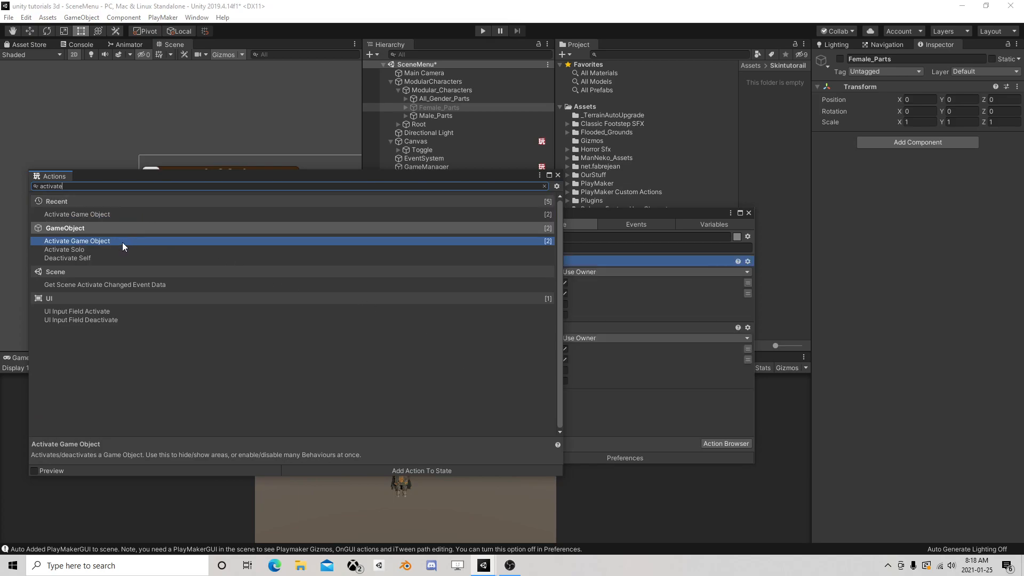
pyautogui.click(558, 175)
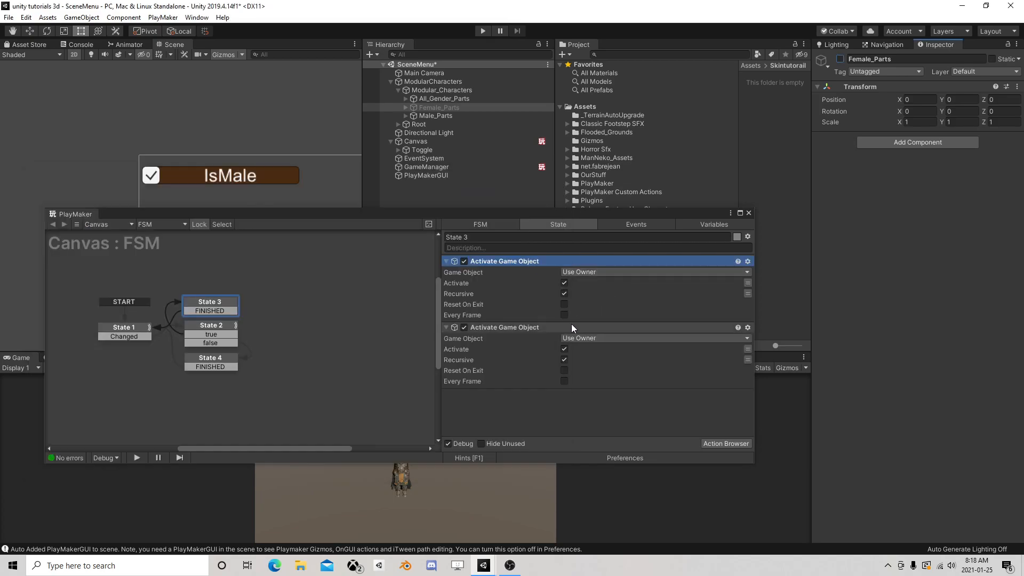
# Target State 3's first action at Female with Activate off and its second at Male with Activate on, disabling Recursive for both
pyautogui.click(594, 340)
pyautogui.click(597, 361)
pyautogui.click(747, 348)
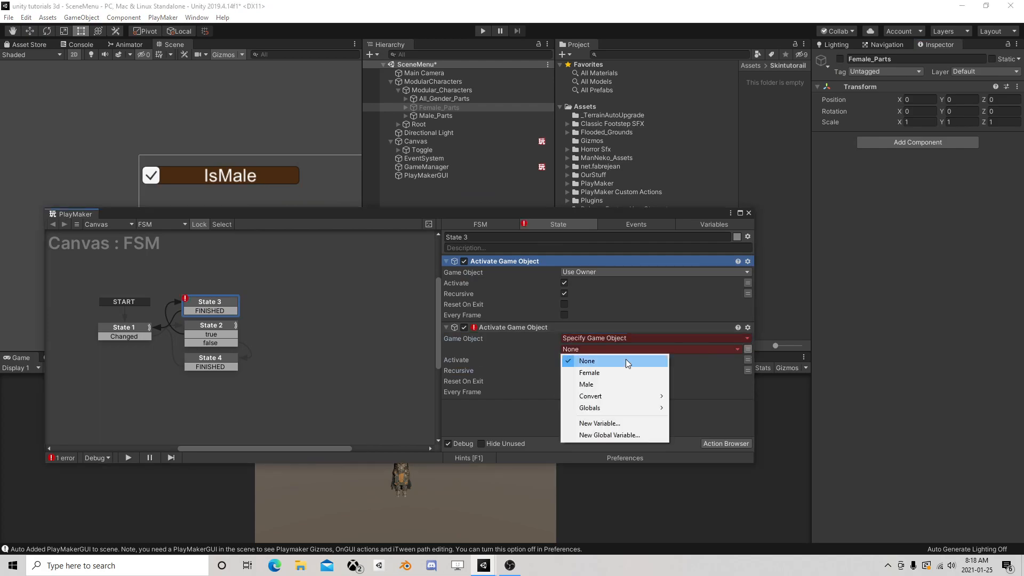
pyautogui.click(599, 386)
pyautogui.click(636, 271)
pyautogui.click(618, 295)
pyautogui.click(711, 283)
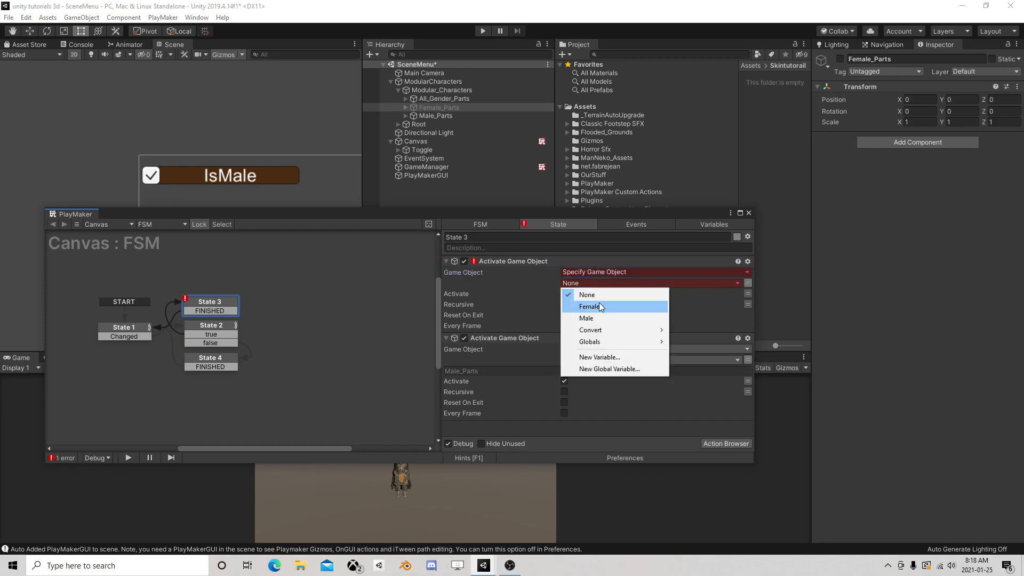
pyautogui.click(599, 304)
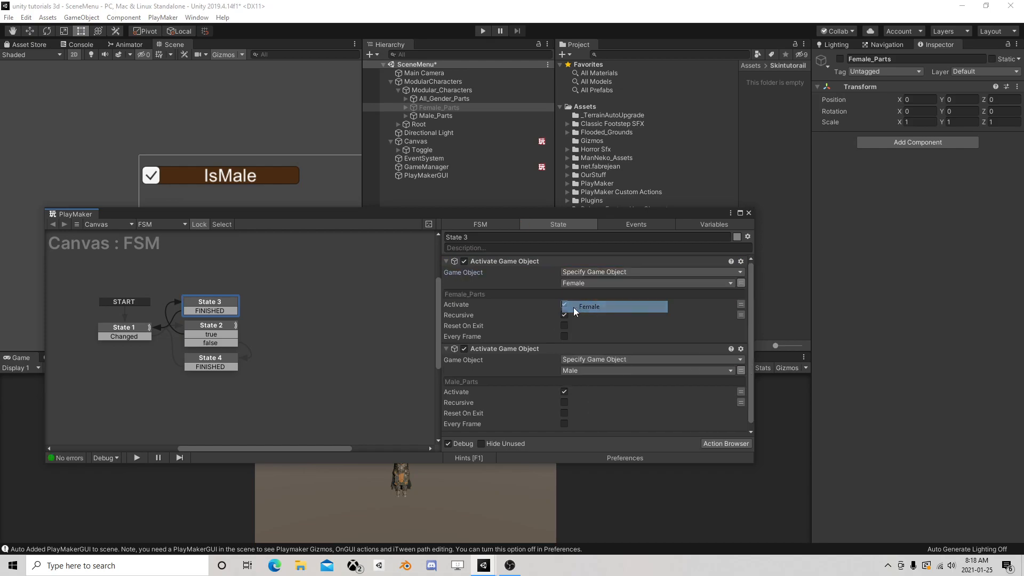
# Copy both Activate Game Object actions from State 3 into State 4 and close the FSM editor
pyautogui.click(513, 261)
pyautogui.keyDown('ctrl'); pyautogui.click(508, 349); pyautogui.keyUp('ctrl')
pyautogui.rightClick(509, 349)
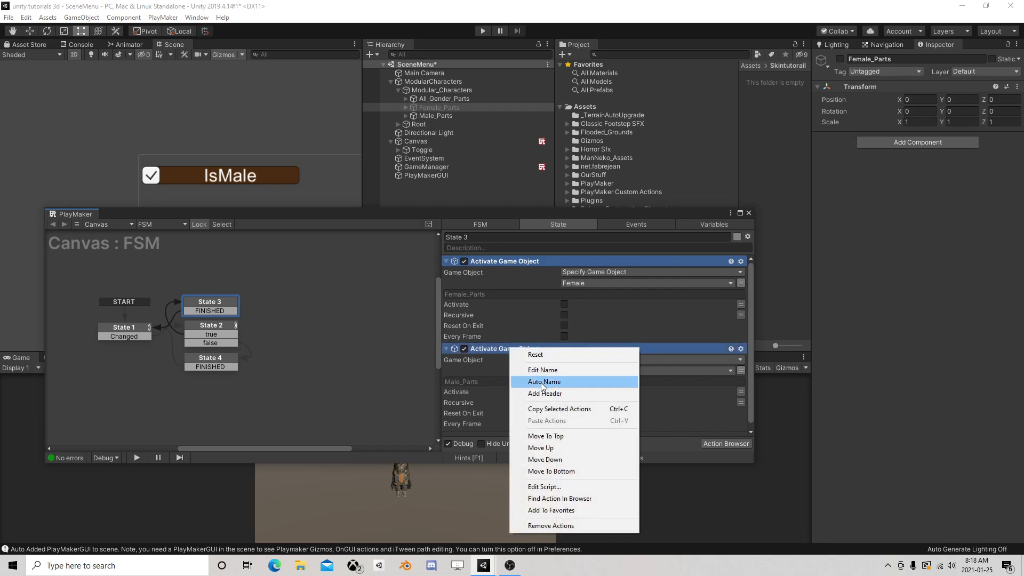
pyautogui.click(558, 409)
pyautogui.click(216, 357)
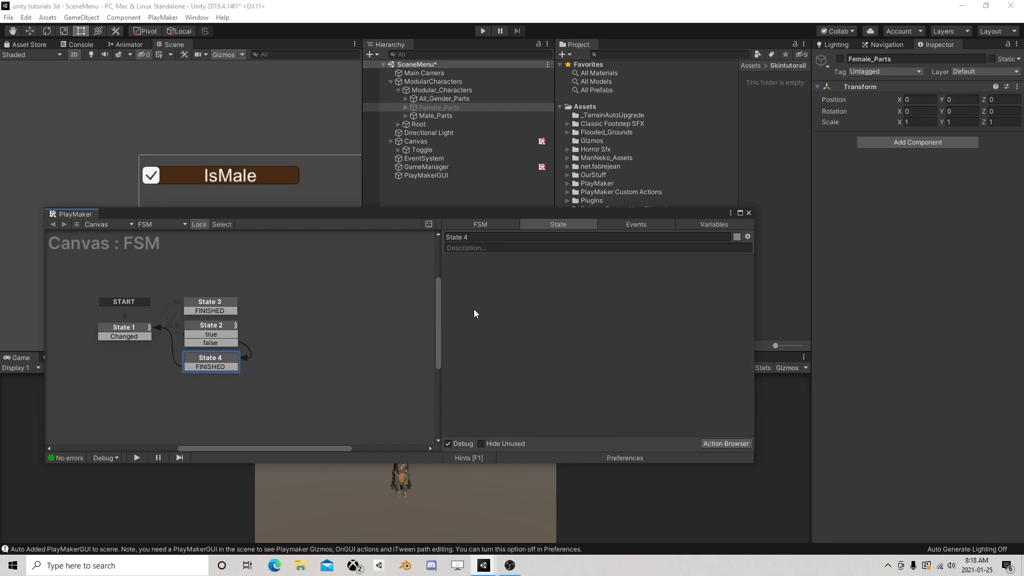
pyautogui.rightClick(489, 298)
pyautogui.click(525, 395)
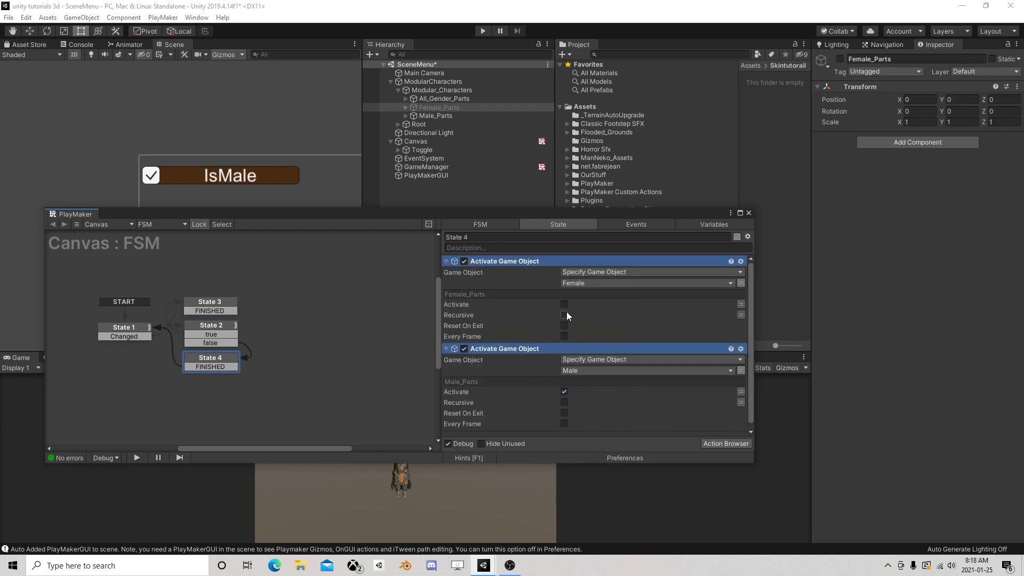
pyautogui.click(749, 213)
# Play the scene to test the IsMale toggle on the character, then stop play mode
pyautogui.click(483, 30)
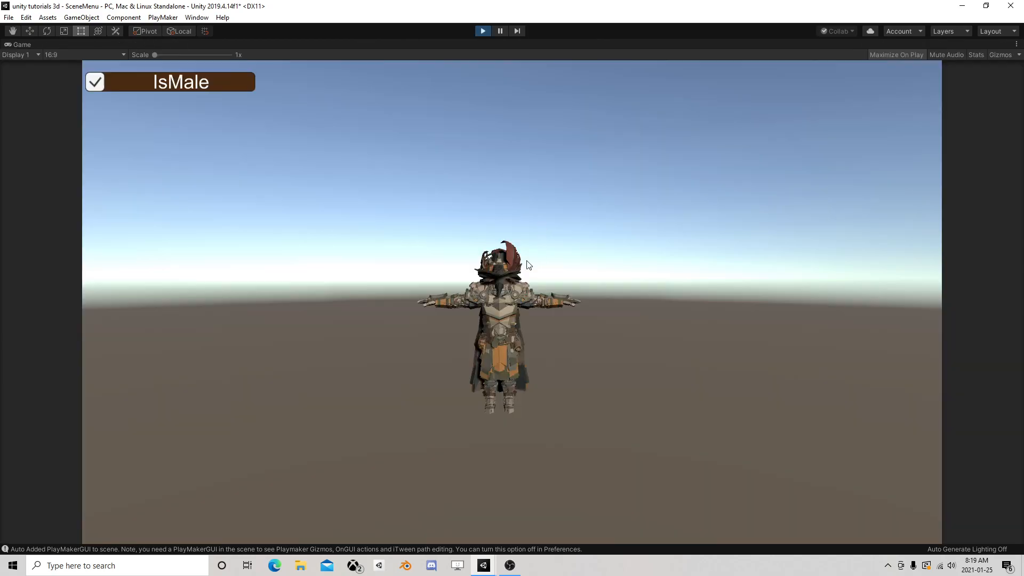
pyautogui.click(104, 82)
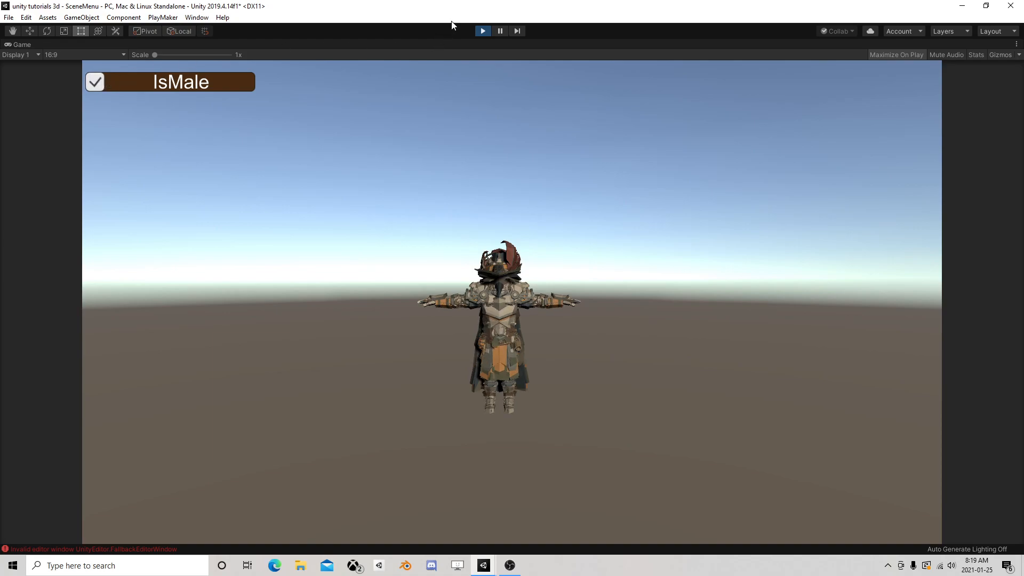
pyautogui.click(482, 30)
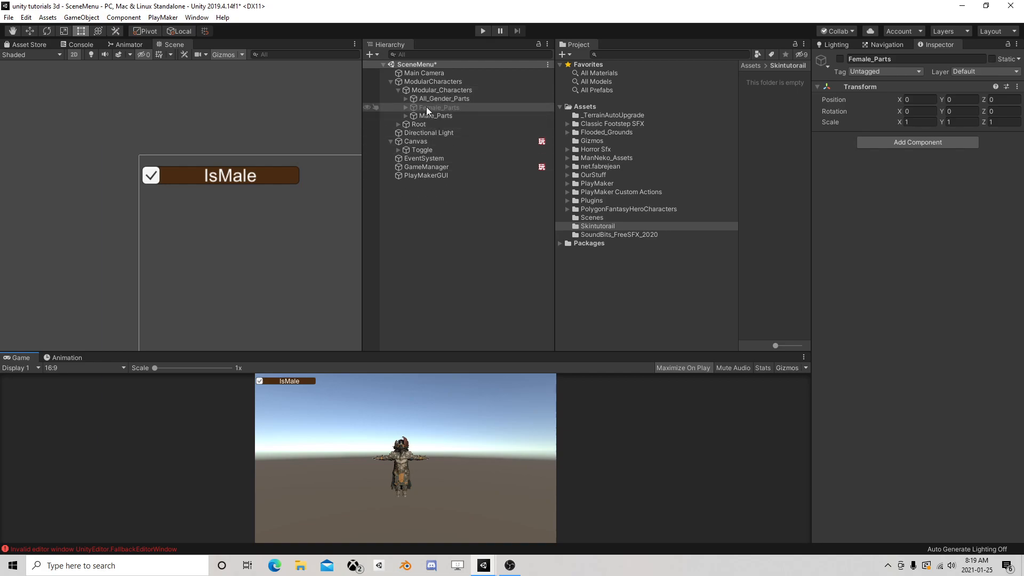
# Rename the Canvas's Toggle object as Sex
pyautogui.click(418, 149)
pyautogui.click(427, 149)
pyautogui.write('Sex')
pyautogui.press('Return')
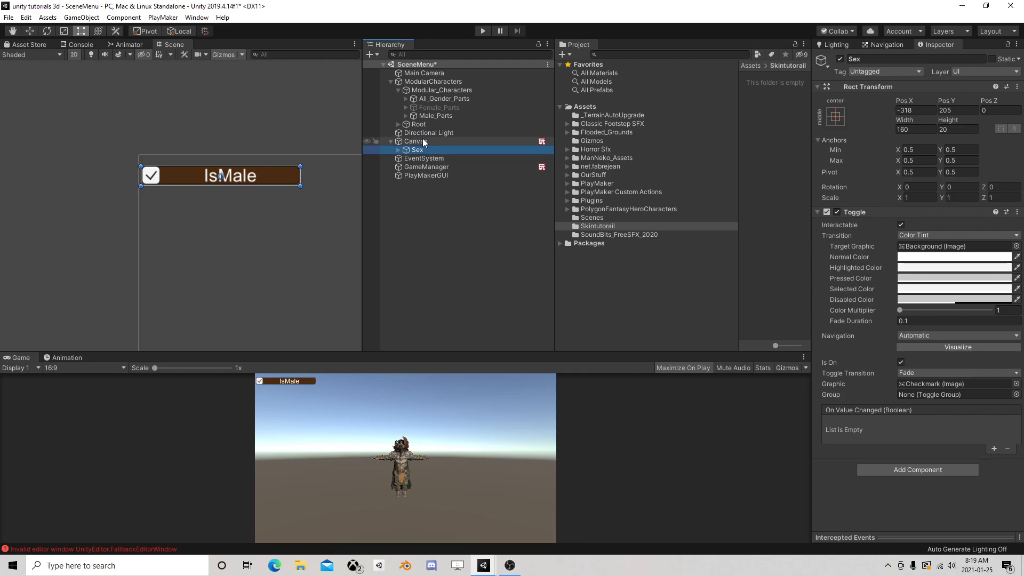
# Add a UI Slider as a child of the Canvas
pyautogui.click(425, 141)
pyautogui.rightClick(424, 140)
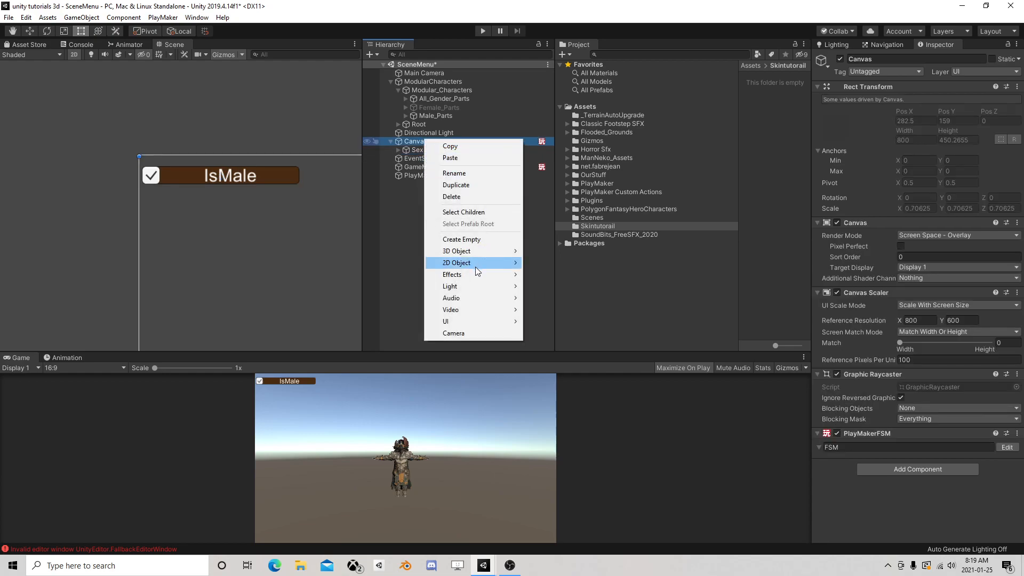
pyautogui.moveTo(491, 262)
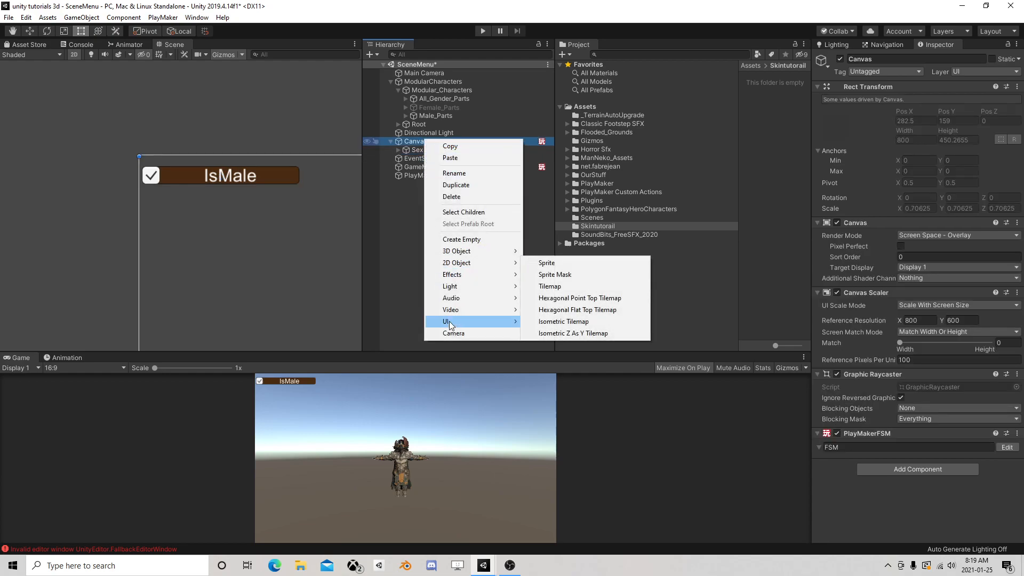
pyautogui.moveTo(478, 320)
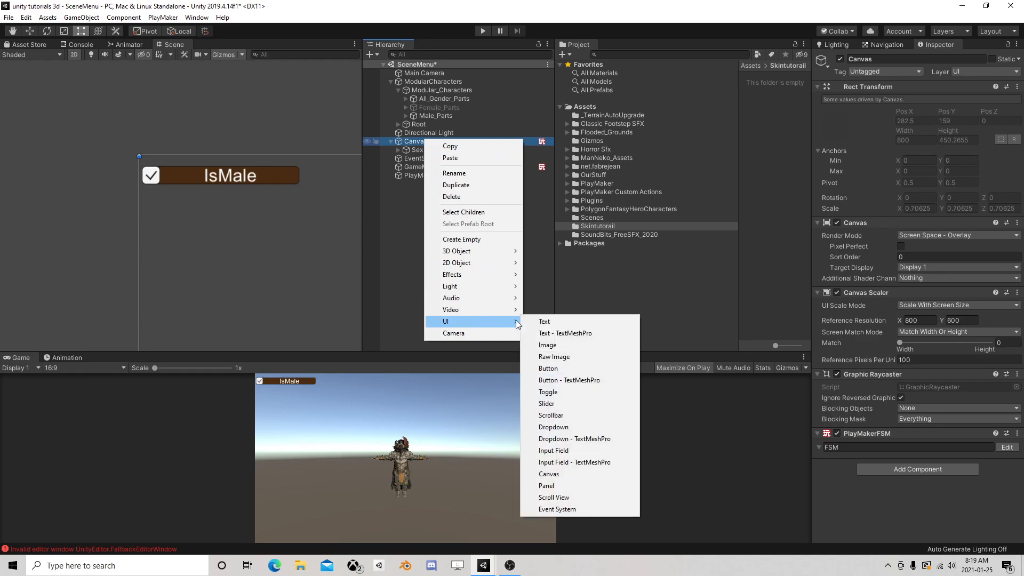
pyautogui.click(580, 403)
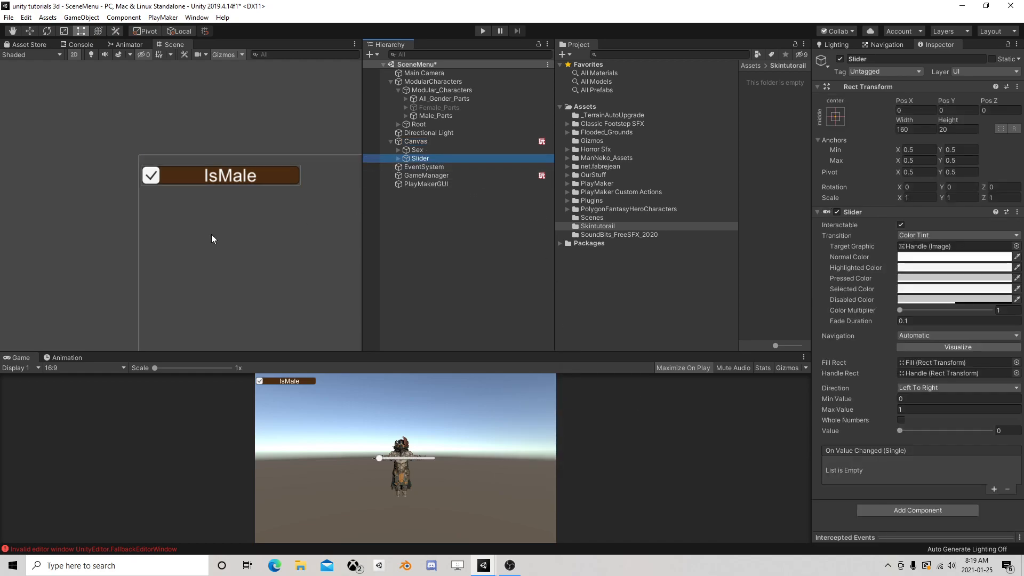
# Move the slider just below the IsMale toggle, to about X -318, Y 155
pyautogui.scroll(-3, 252, 248)
pyautogui.moveTo(253, 252); pyautogui.dragTo(151, 182, button='middle')
pyautogui.click(31, 31)
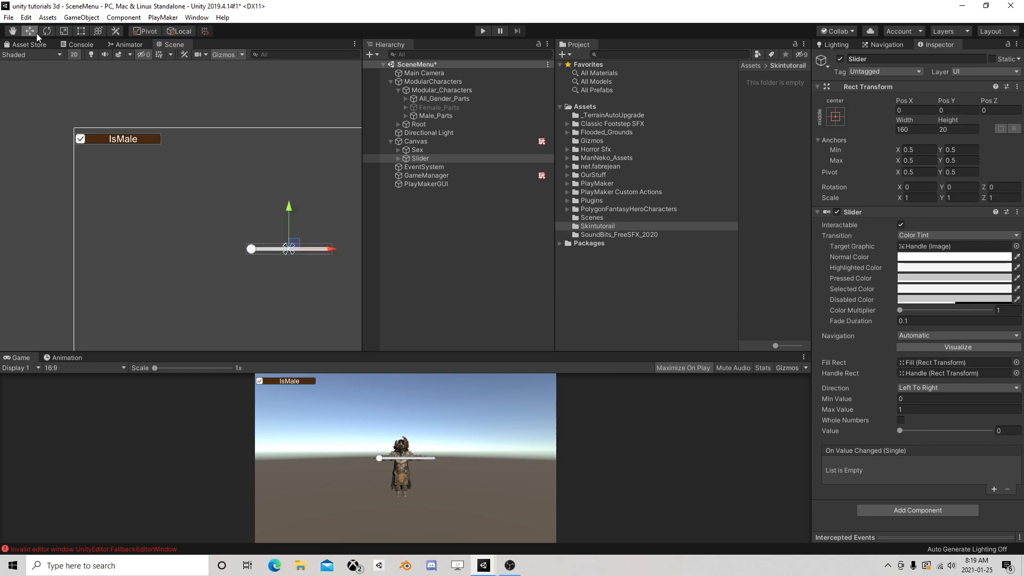
pyautogui.moveTo(302, 247); pyautogui.dragTo(133, 165)
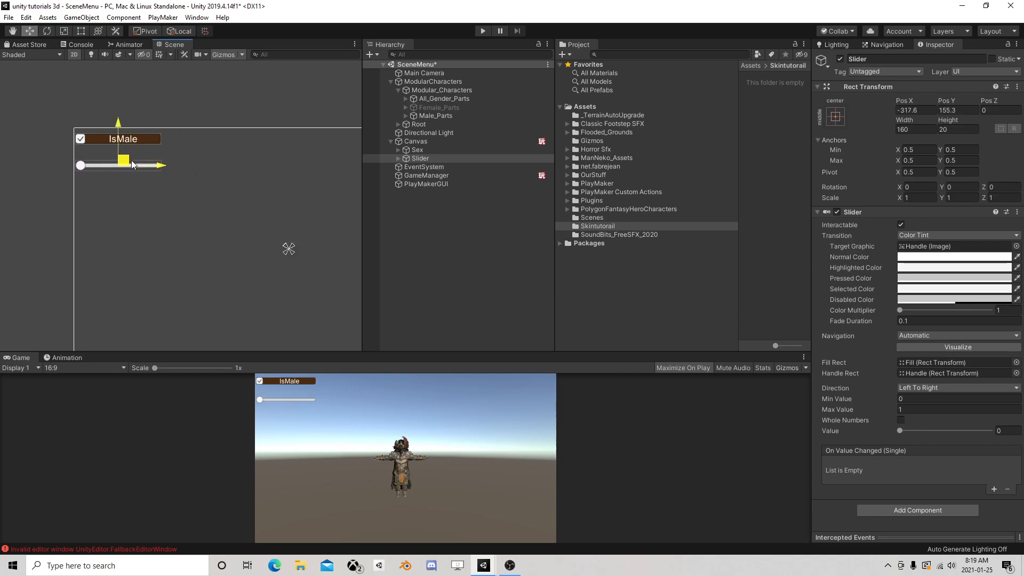
# Examine the part groups under All_Gender_Parts and Male_Parts, including both head groups inside Male_00_Head
pyautogui.click(397, 158)
pyautogui.click(398, 158)
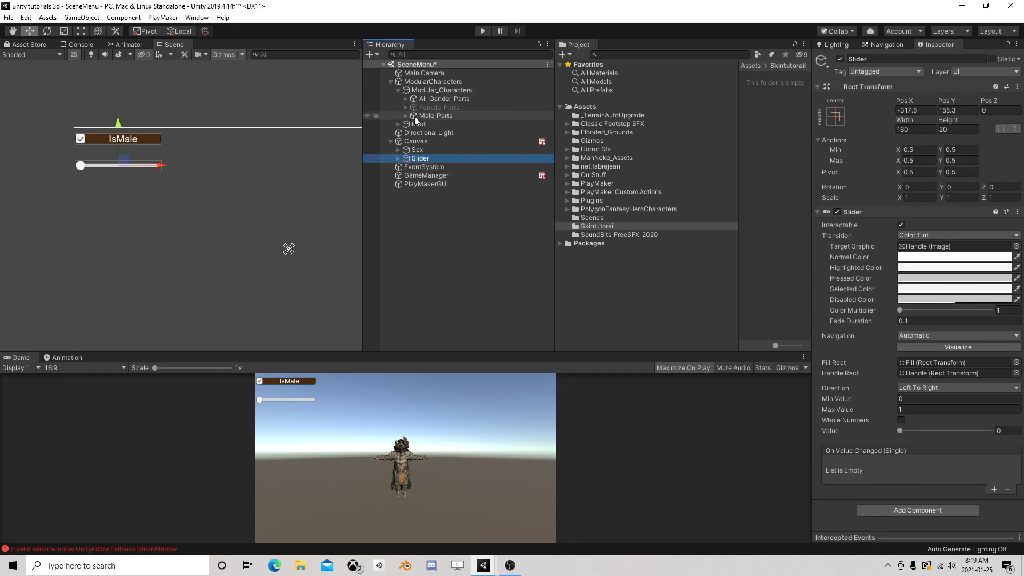
pyautogui.click(405, 99)
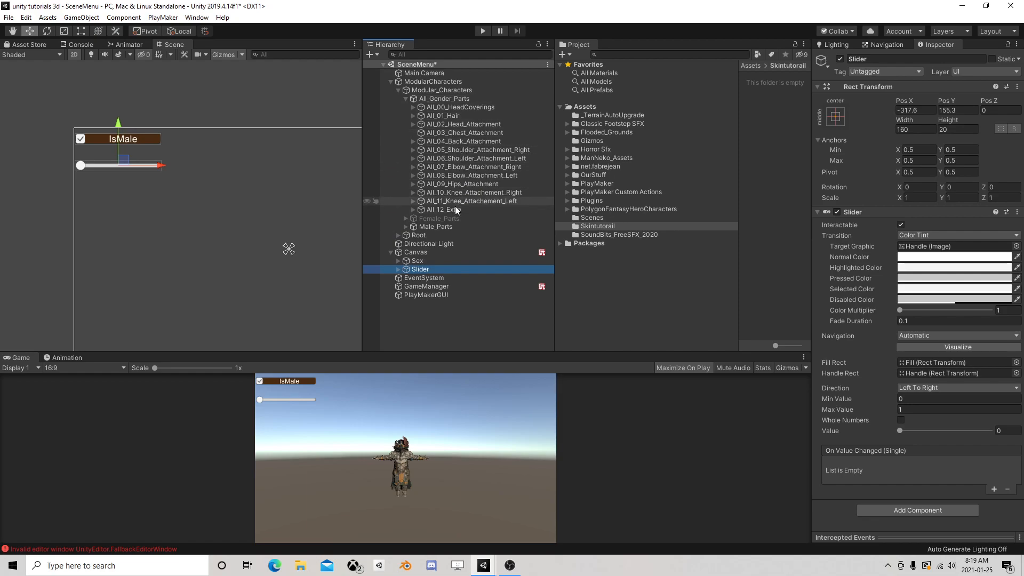
pyautogui.click(405, 99)
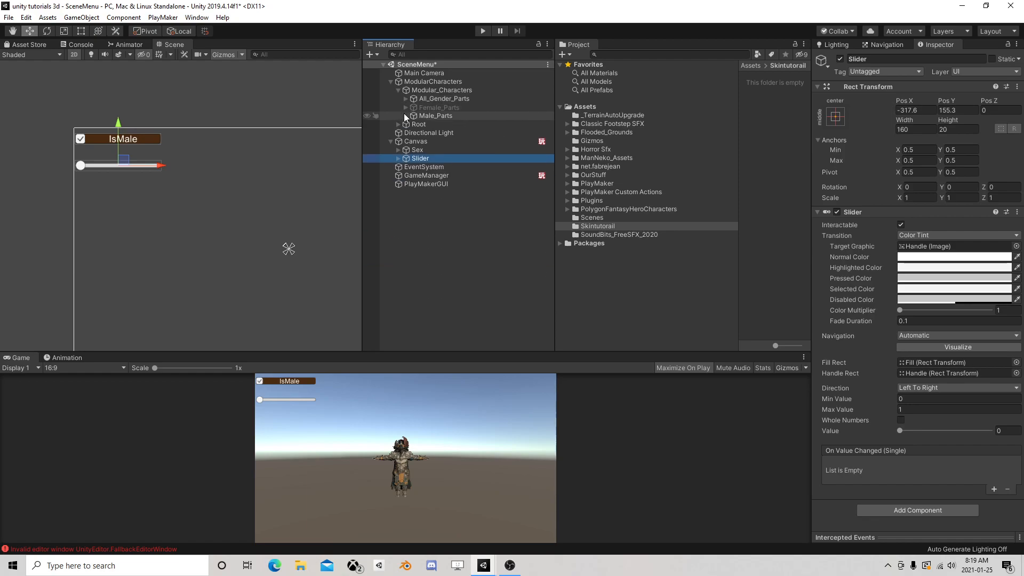
pyautogui.click(405, 115)
pyautogui.click(412, 123)
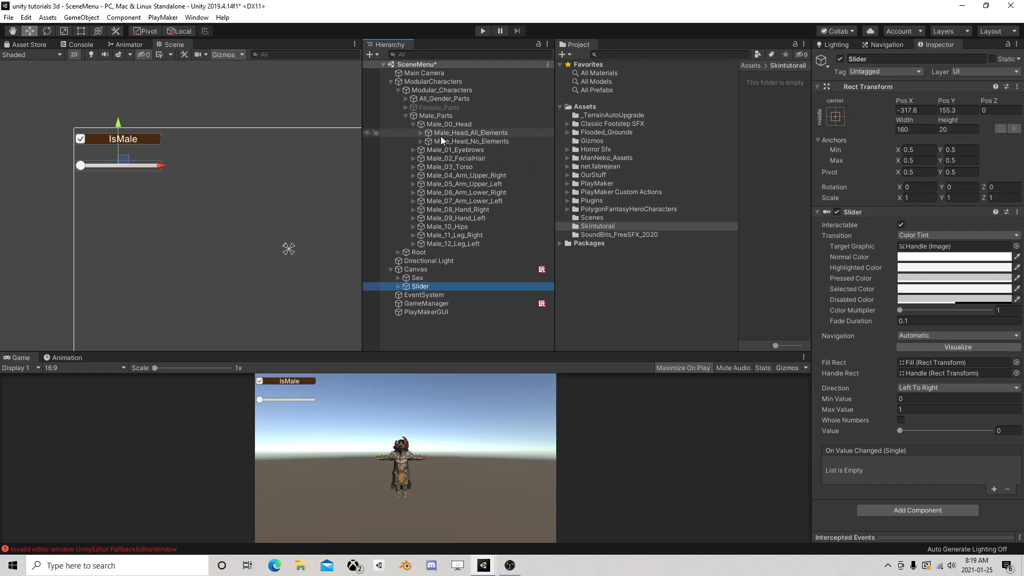
pyautogui.click(421, 132)
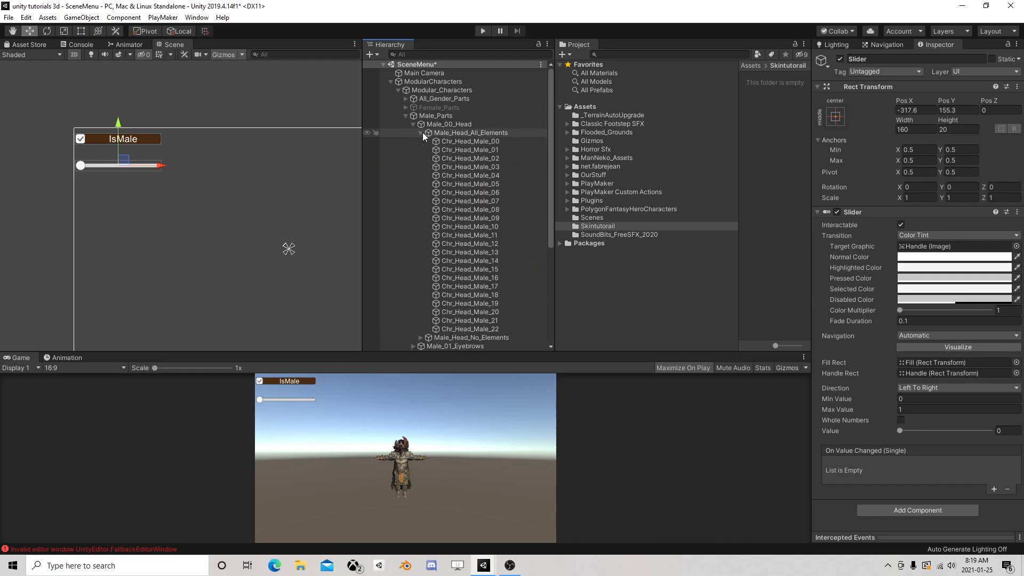
pyautogui.click(422, 132)
pyautogui.click(420, 141)
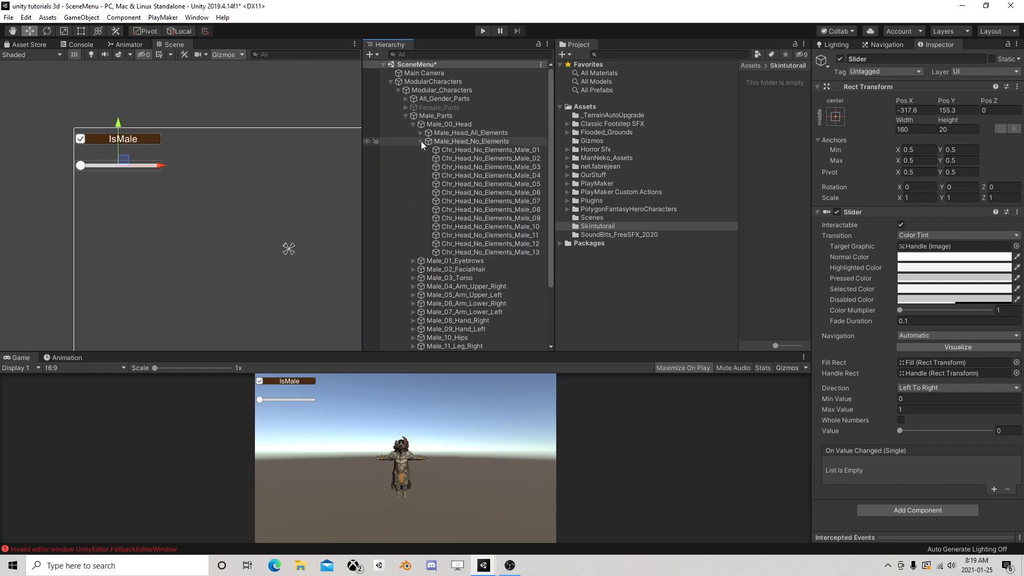
pyautogui.click(421, 140)
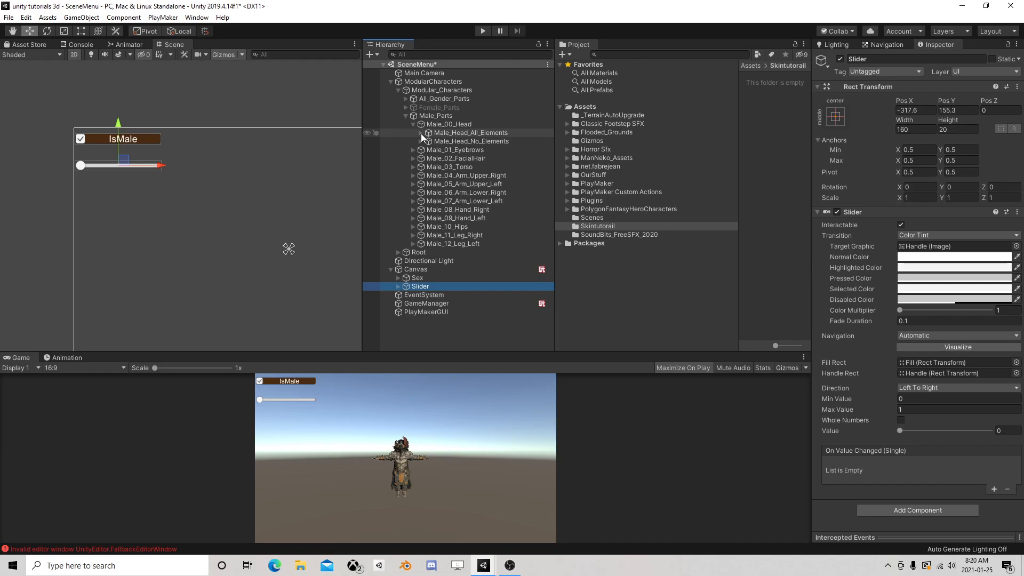
# Deactivate Male_Head_All_Elements and select Chr_Head_No_Elements_Male_01 inside Male_Head_No_Elements
pyautogui.click(467, 136)
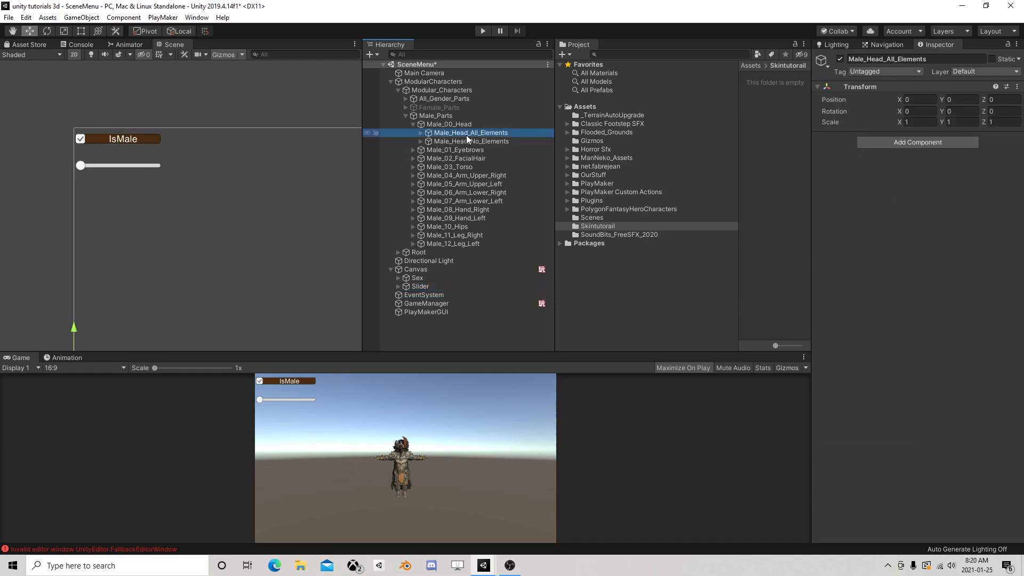
pyautogui.click(841, 59)
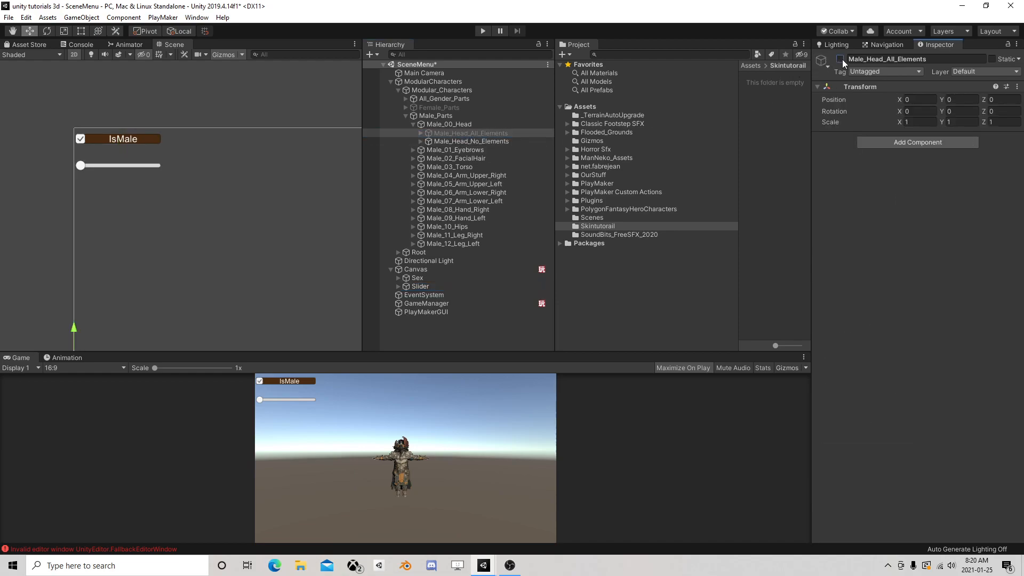
pyautogui.click(421, 141)
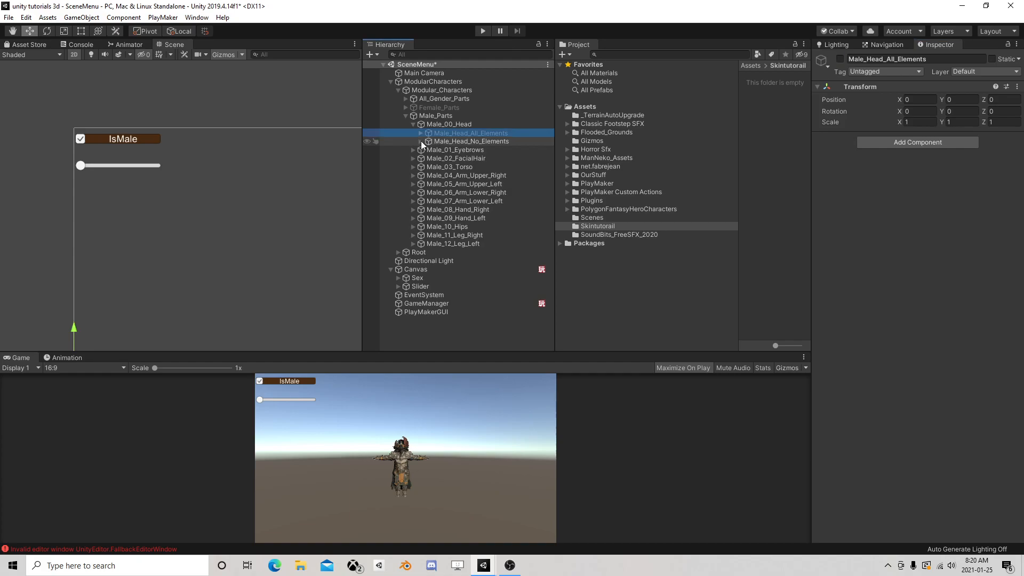
pyautogui.click(452, 149)
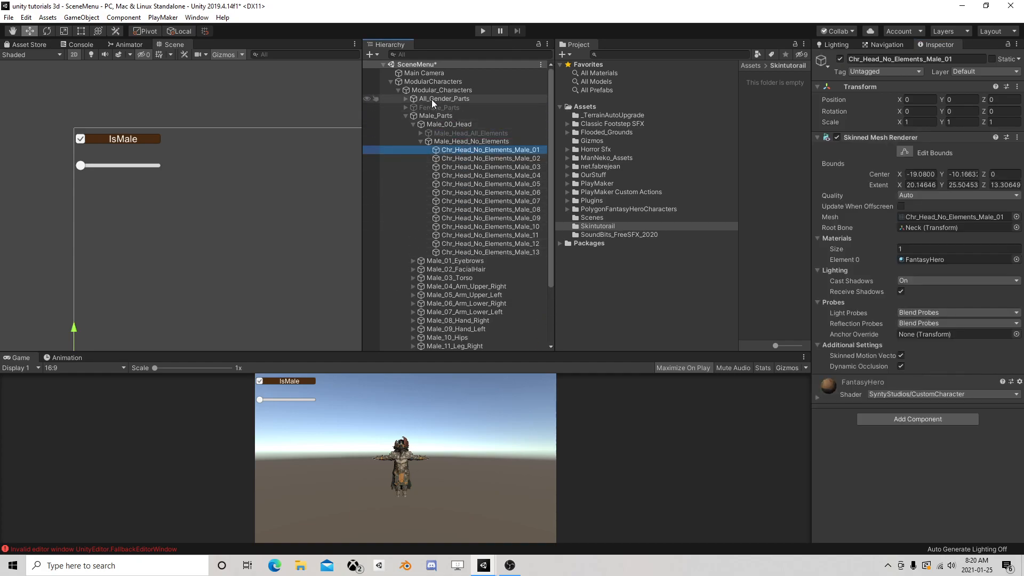
# Deactivate All_00_HeadCoverings and All_02_Head_Attachment together under All_Gender_Parts
pyautogui.click(402, 99)
pyautogui.click(405, 98)
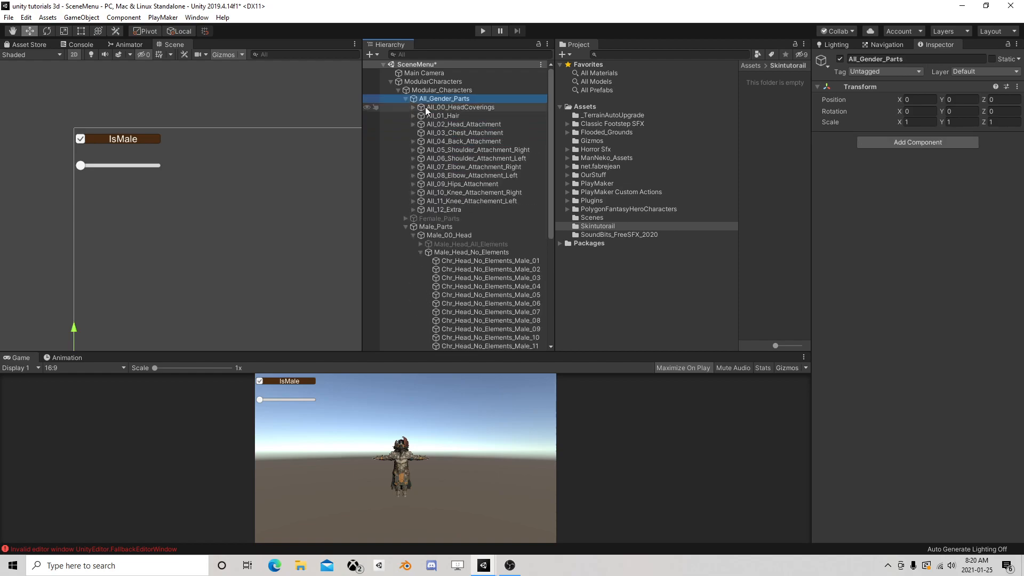
pyautogui.click(478, 124)
pyautogui.keyDown('ctrl'); pyautogui.click(478, 106); pyautogui.keyUp('ctrl')
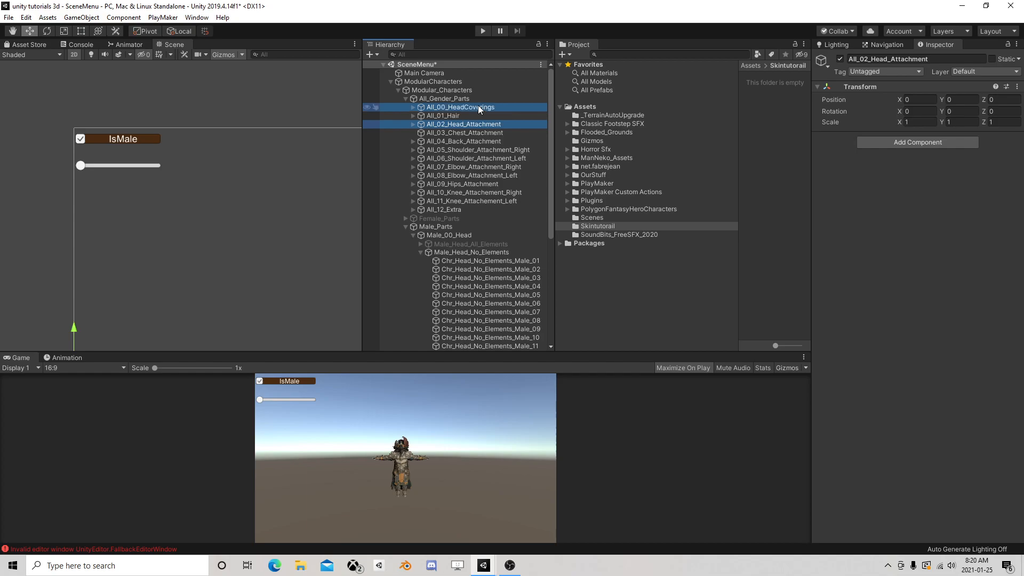
pyautogui.click(840, 58)
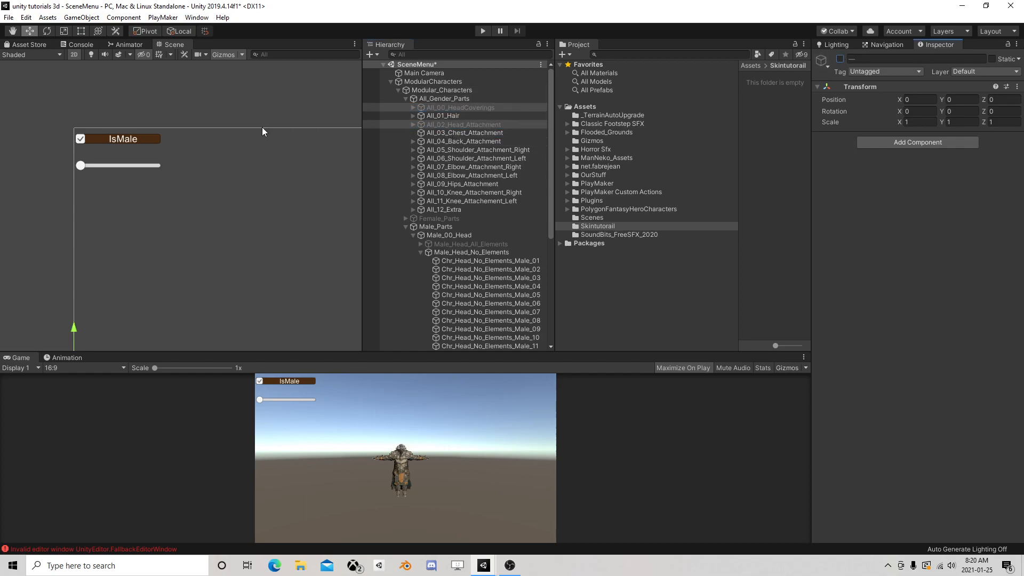
# Switch the Scene view from 2D to 3D and frame the character's head and shoulders up close from the front
pyautogui.moveTo(319, 231); pyautogui.dragTo(273, 116, button='middle')
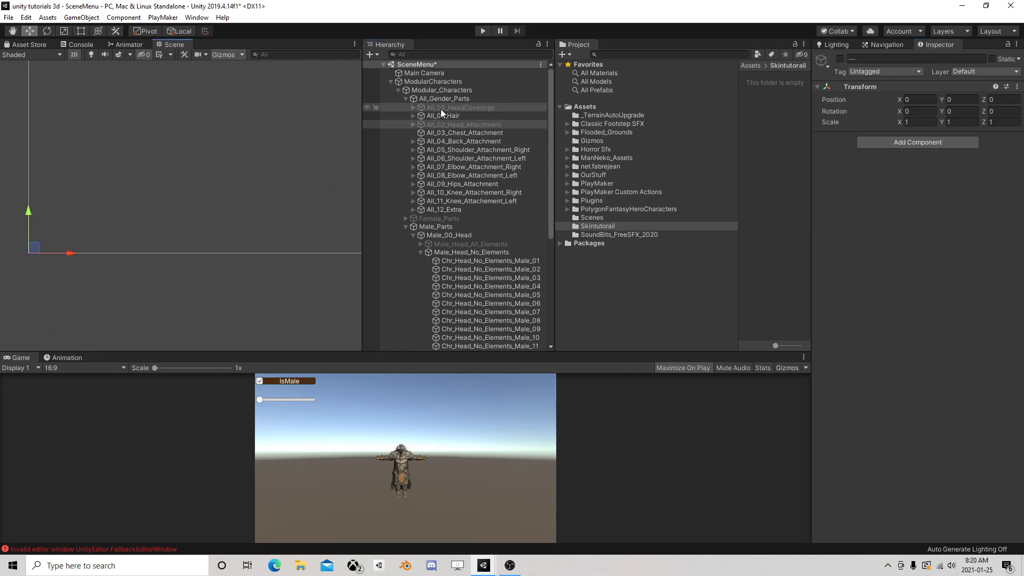
pyautogui.doubleClick(443, 107)
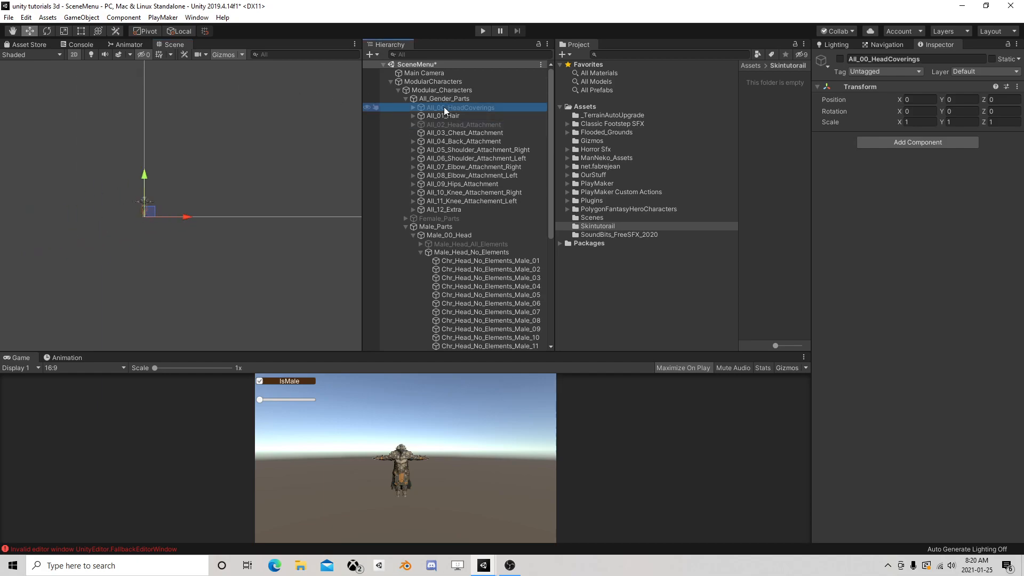
pyautogui.click(74, 54)
pyautogui.moveTo(251, 161); pyautogui.dragTo(96, 206, button='middle')
pyautogui.scroll(10, 101, 203)
pyautogui.moveTo(184, 160); pyautogui.dragTo(130, 158, button='right')
pyautogui.scroll(5, 134, 152)
pyautogui.moveTo(144, 138); pyautogui.dragTo(256, 94, button='middle')
pyautogui.scroll(5, 288, 122)
pyautogui.moveTo(256, 169); pyautogui.dragTo(140, 301, button='middle')
pyautogui.moveTo(226, 136); pyautogui.dragTo(193, 249, button='middle')
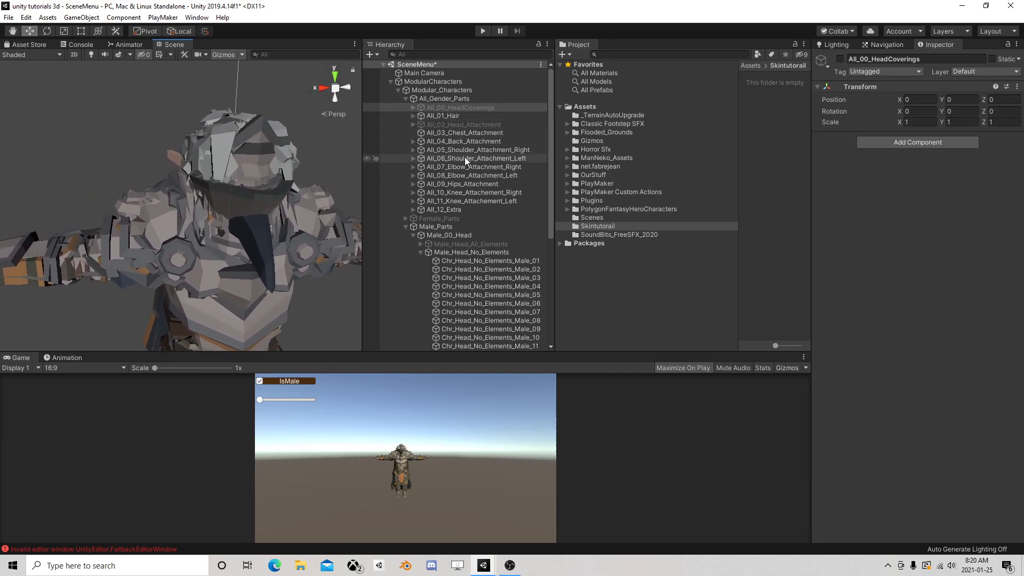
# Deactivate All_12_Extra under All_Gender_Parts and look into the All_01_Hair group
pyautogui.click(419, 210)
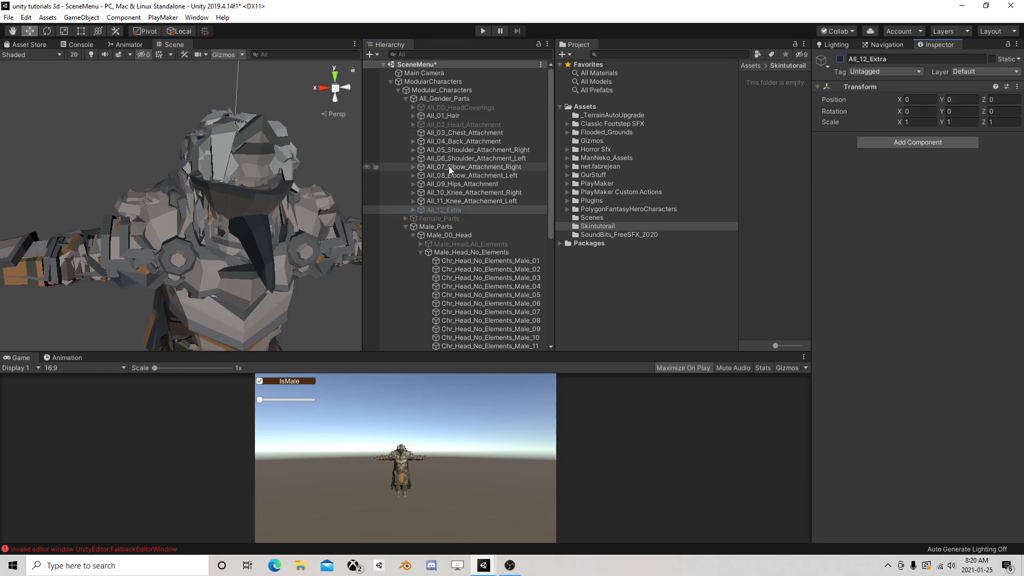
pyautogui.click(413, 115)
pyautogui.click(413, 116)
pyautogui.click(413, 115)
# Deactivate the Male_Head_No_Elements group under Male_00_Head and collapse it
pyautogui.scroll(-2, 431, 234)
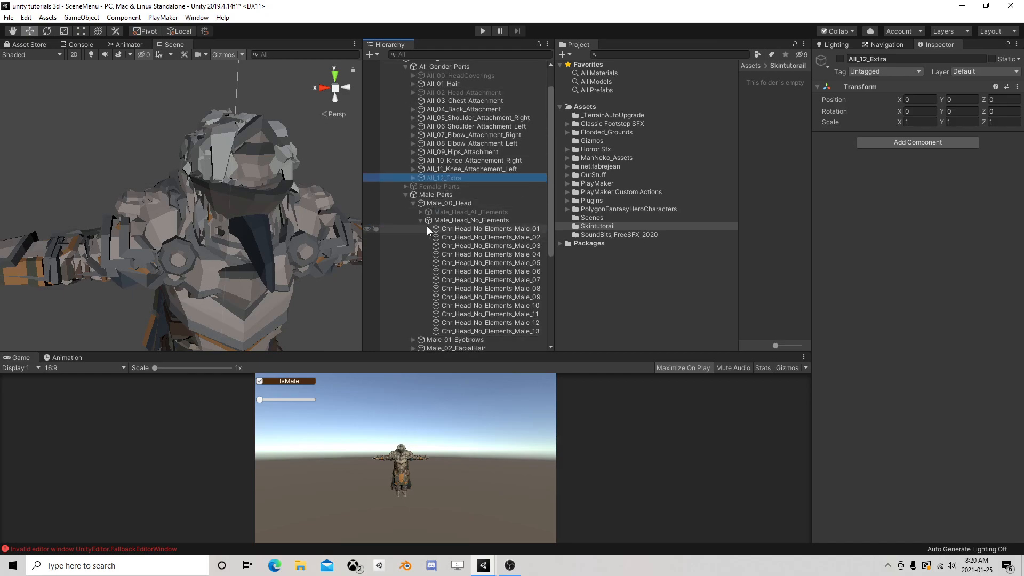
pyautogui.click(474, 228)
pyautogui.click(840, 60)
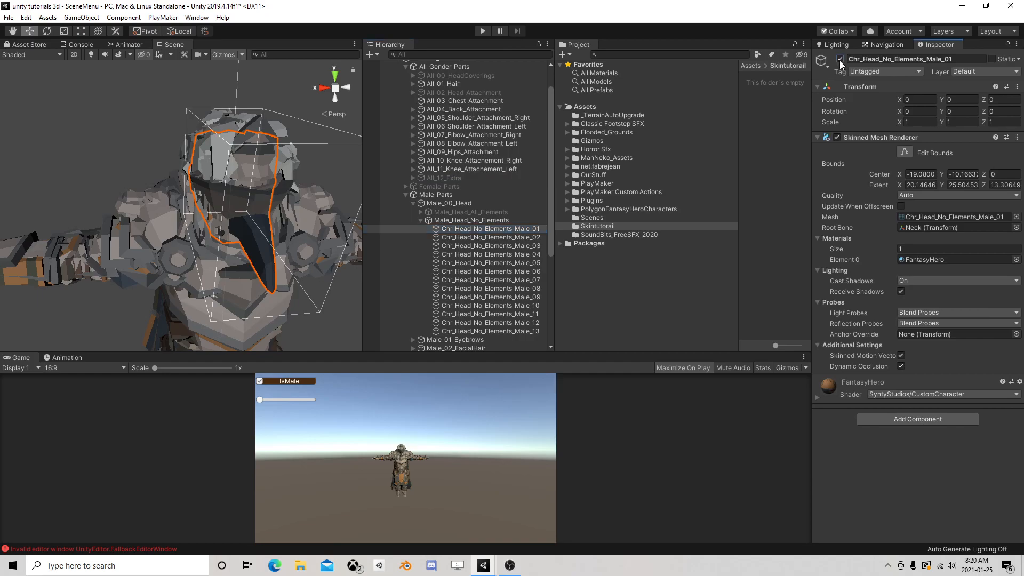
pyautogui.click(840, 60)
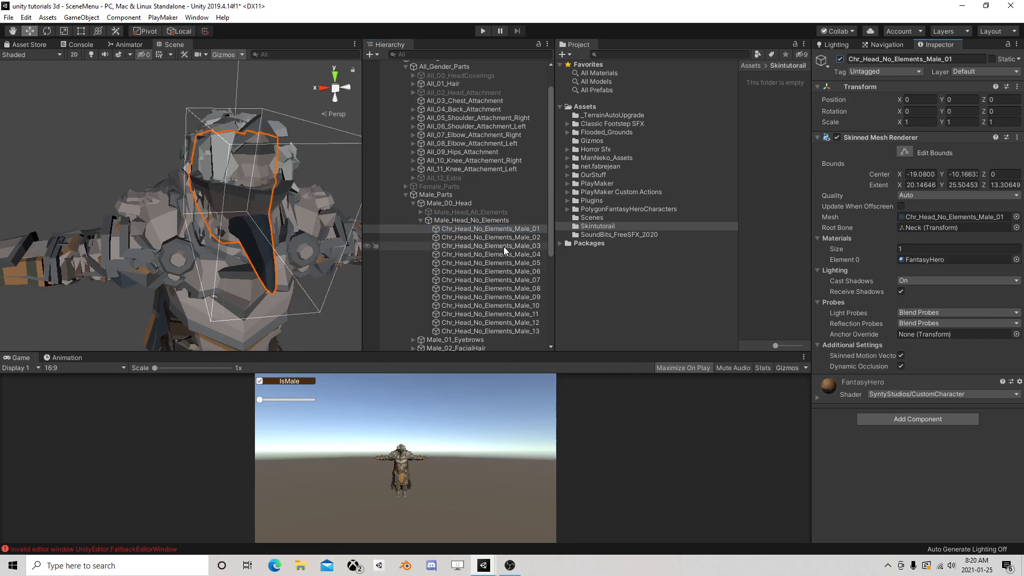
pyautogui.click(457, 220)
pyautogui.click(840, 60)
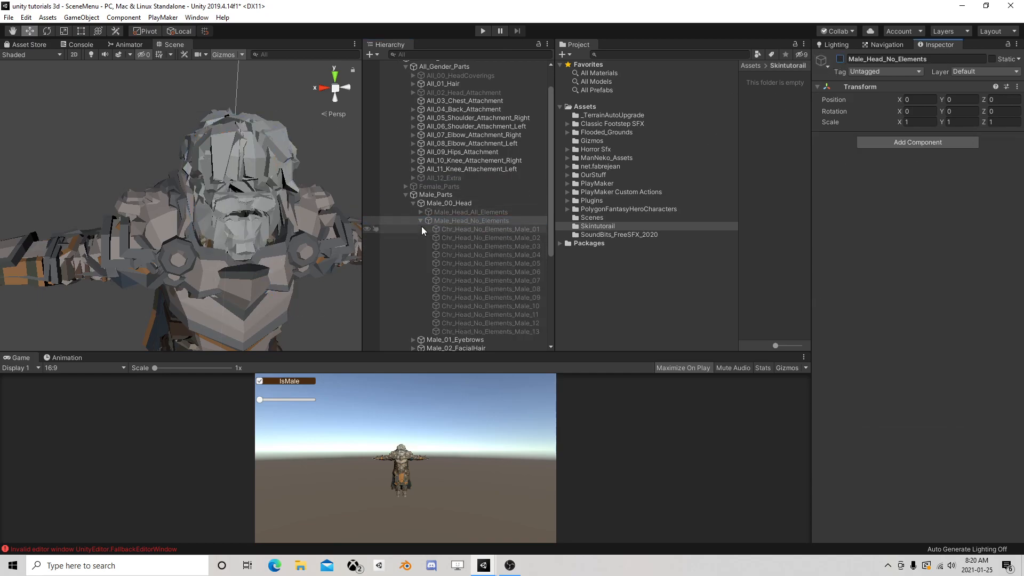
pyautogui.click(420, 219)
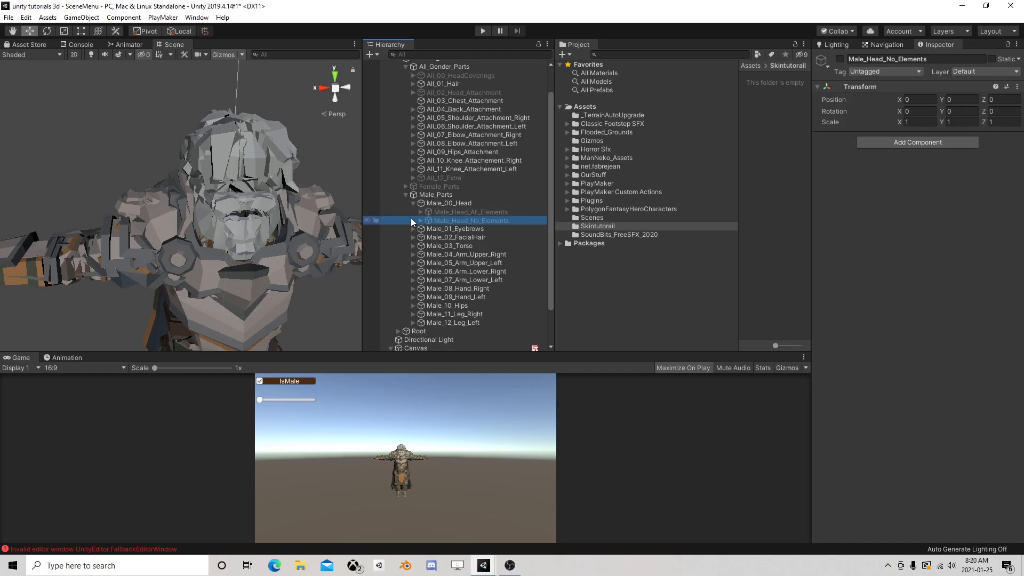
# Reactivate the Male_Head_All_Elements group under Male_00_Head, with Chr_Head_Male_00 kept active inside it
pyautogui.click(421, 212)
pyautogui.click(449, 220)
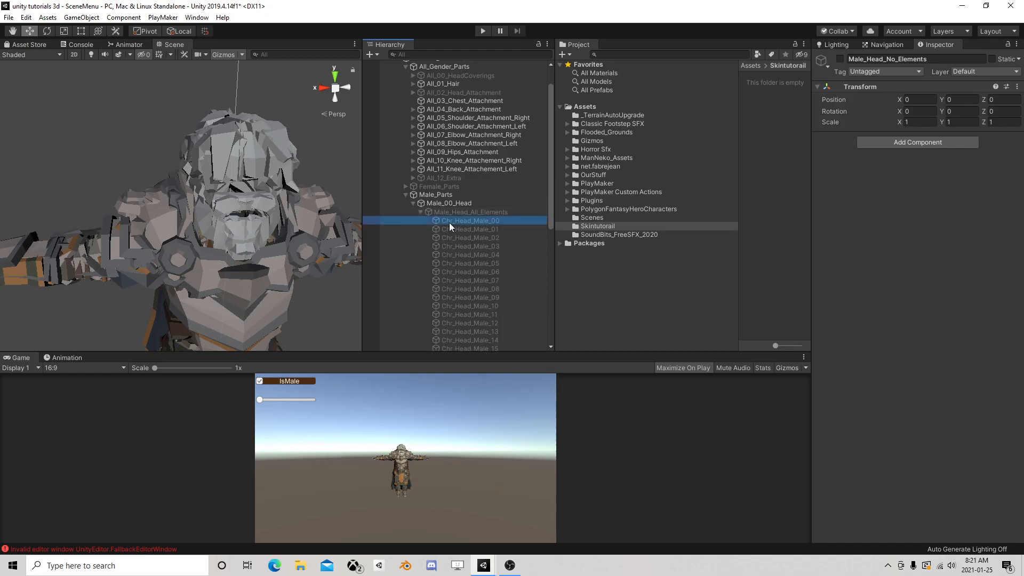
pyautogui.click(840, 58)
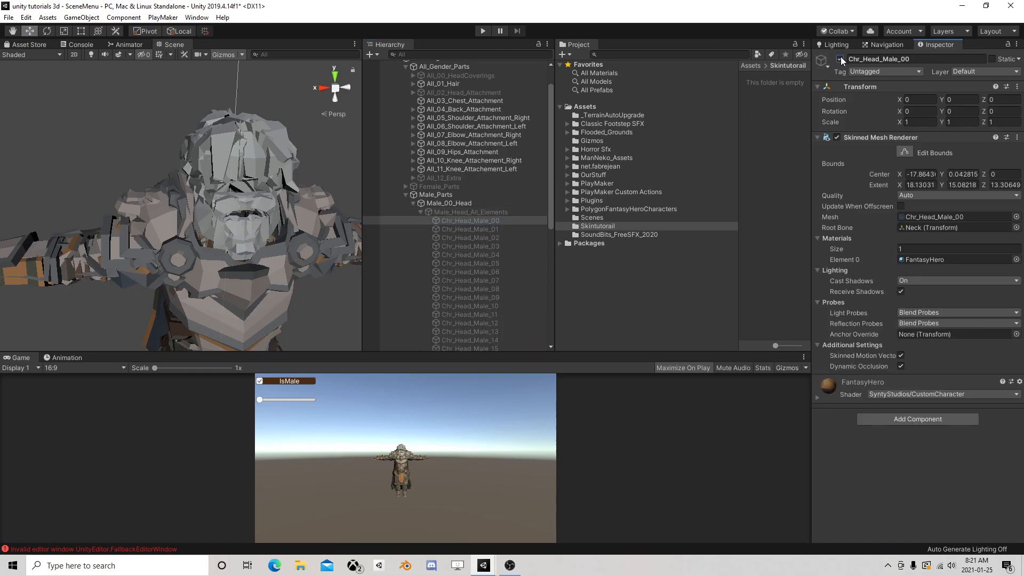
pyautogui.click(475, 213)
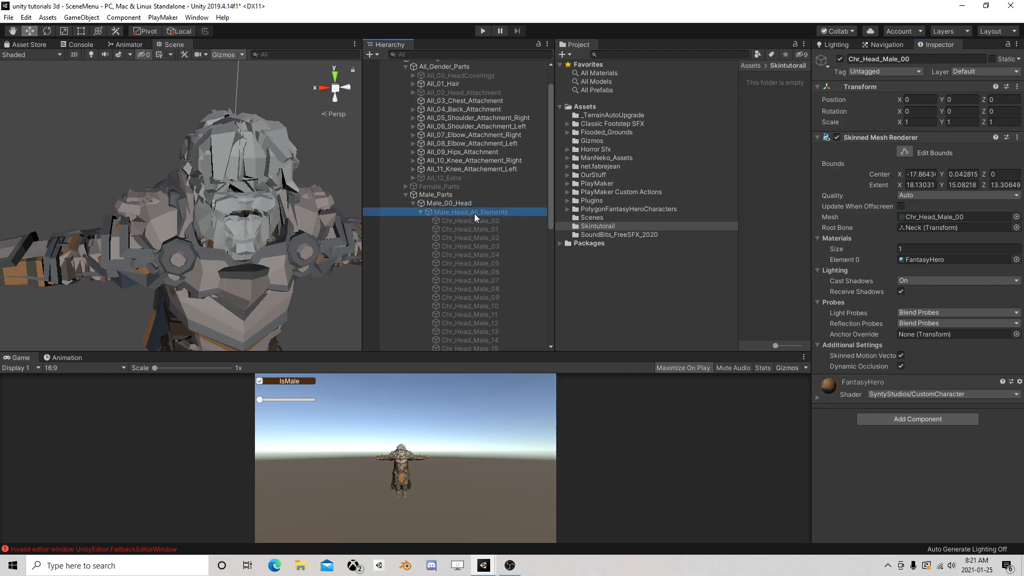
pyautogui.click(840, 58)
pyautogui.click(420, 211)
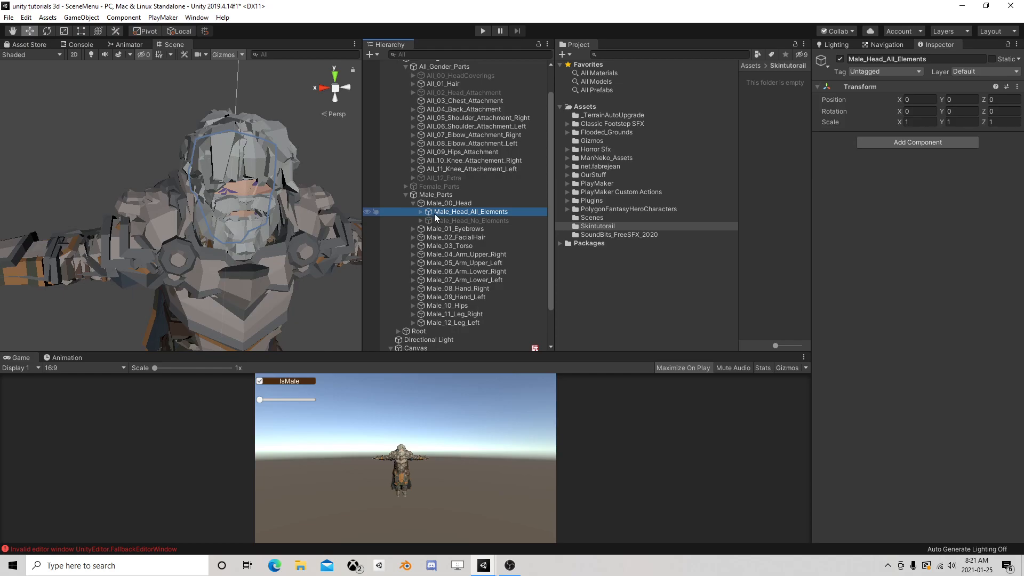
# Switch Male_Head_All_Elements off and on again to compare the character's head in the Scene view
pyautogui.click(840, 59)
pyautogui.click(840, 59)
pyautogui.click(839, 59)
pyautogui.click(840, 59)
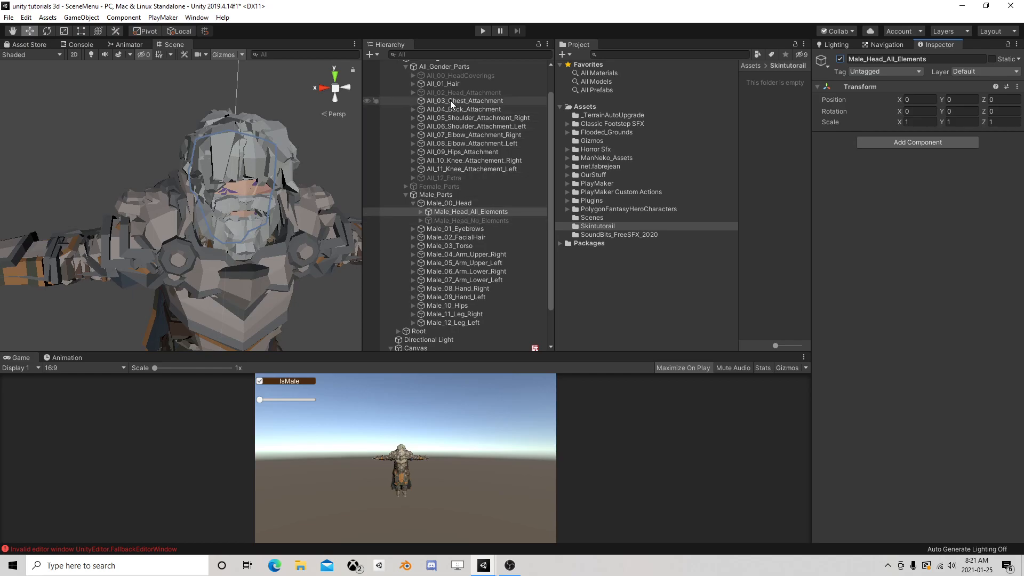
# Deactivate all the individual hair objects, Chr_Hair_01 through Chr_Hair_38, under All_01_Hair and collapse the group
pyautogui.click(412, 84)
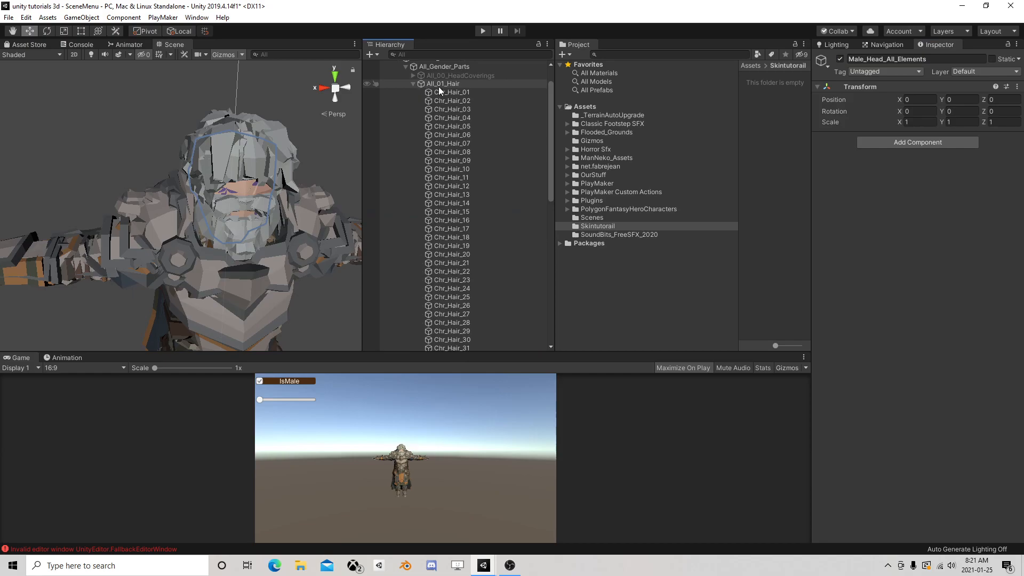
pyautogui.click(453, 99)
pyautogui.scroll(-5, 459, 176)
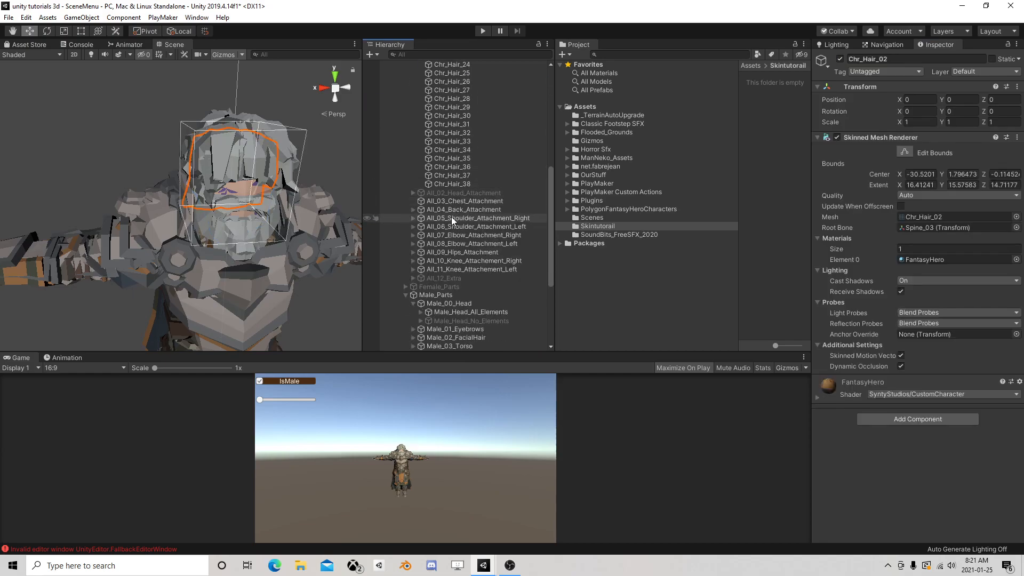
pyautogui.keyDown('shift'); pyautogui.click(465, 185); pyautogui.keyUp('shift')
pyautogui.click(840, 58)
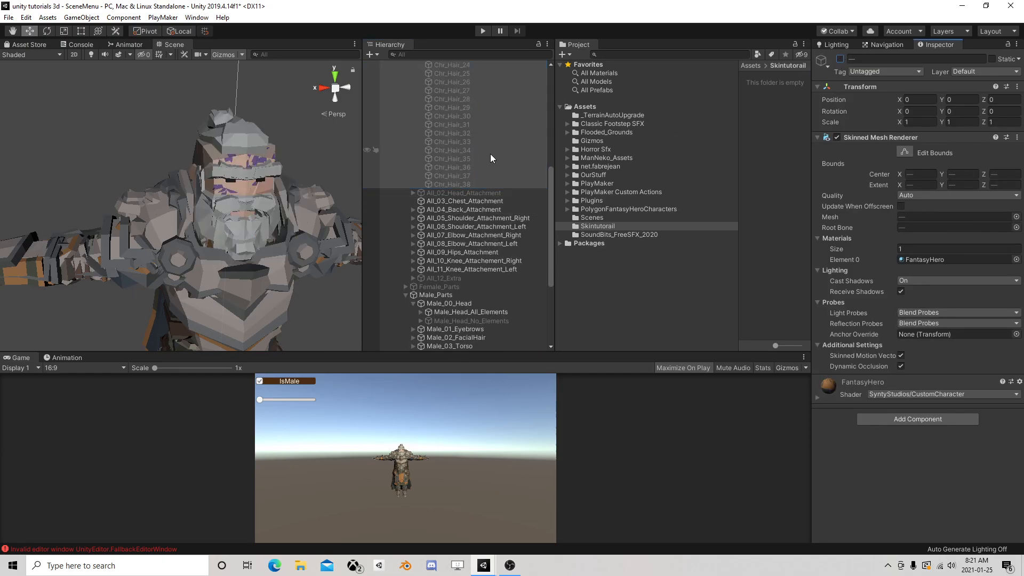
pyautogui.scroll(10, 480, 149)
pyautogui.click(440, 124)
pyautogui.click(840, 58)
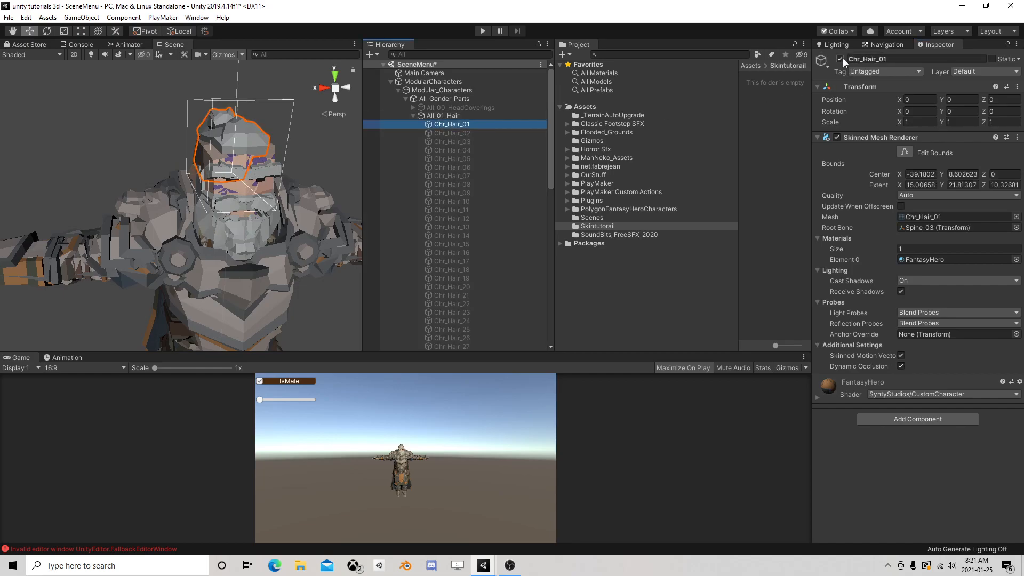
pyautogui.click(414, 116)
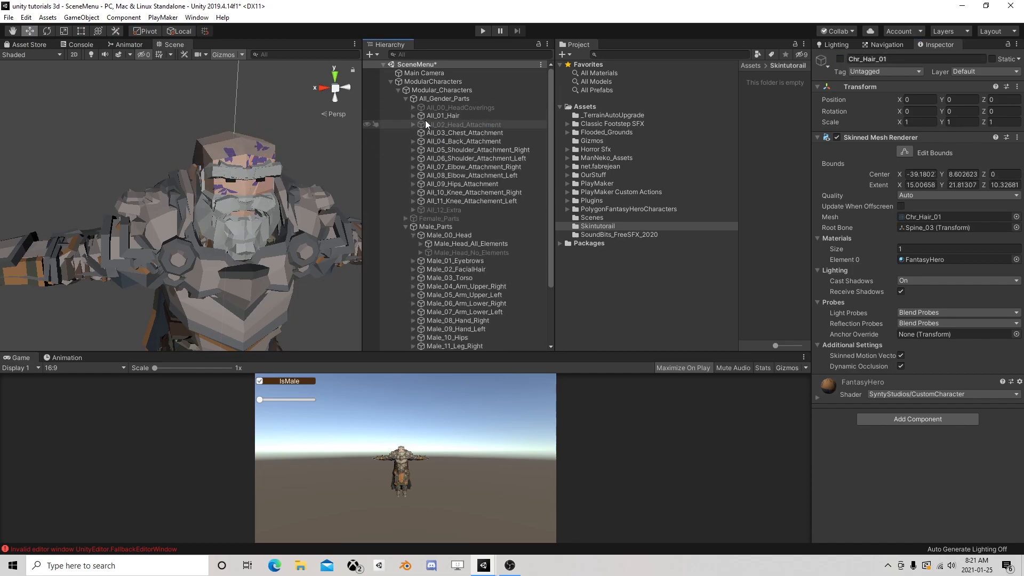
# Deactivate Chr_Head_Male_01 through Chr_Head_Male_22 under Male_Head_All_Elements, leaving only Chr_Head_Male_00 active
pyautogui.click(420, 244)
pyautogui.click(481, 260)
pyautogui.scroll(-5, 477, 261)
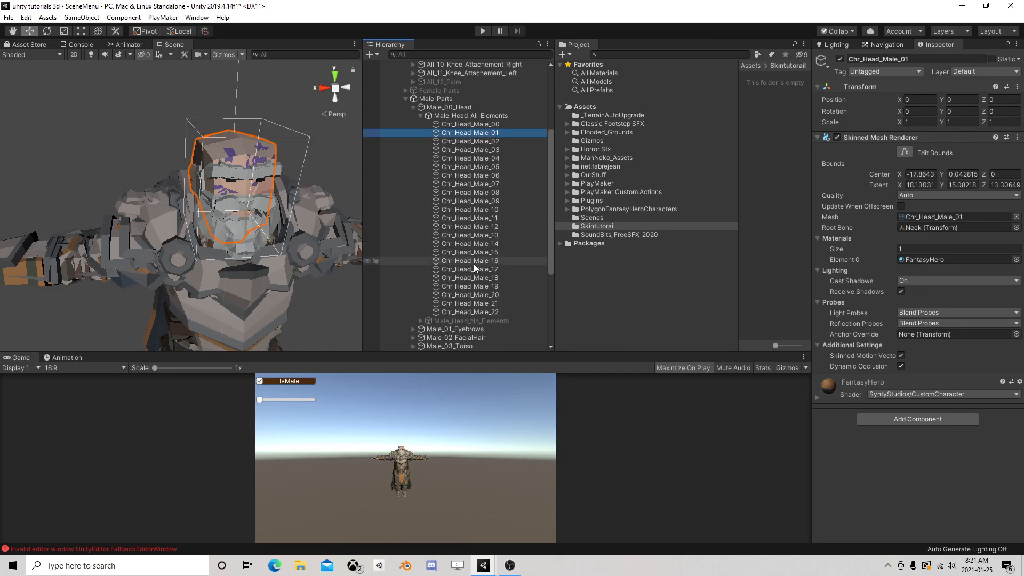
pyautogui.keyDown('shift'); pyautogui.click(485, 303); pyautogui.keyUp('shift')
pyautogui.keyDown('shift'); pyautogui.click(485, 312); pyautogui.keyUp('shift')
pyautogui.click(839, 58)
pyautogui.moveTo(258, 225); pyautogui.dragTo(267, 226, button='middle')
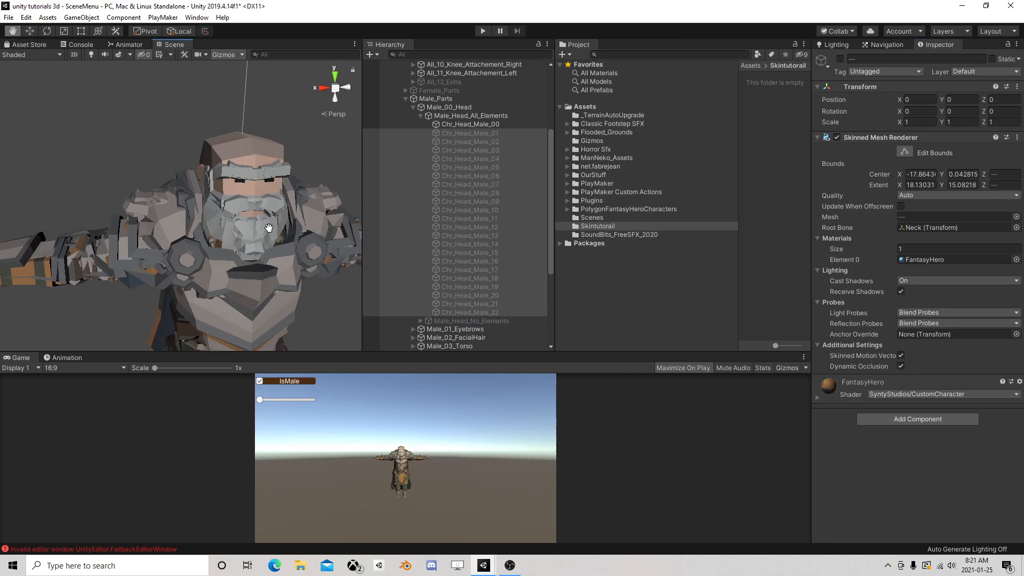
# Collapse the Male_Head_All_Elements group under Male_00_Head
pyautogui.click(422, 116)
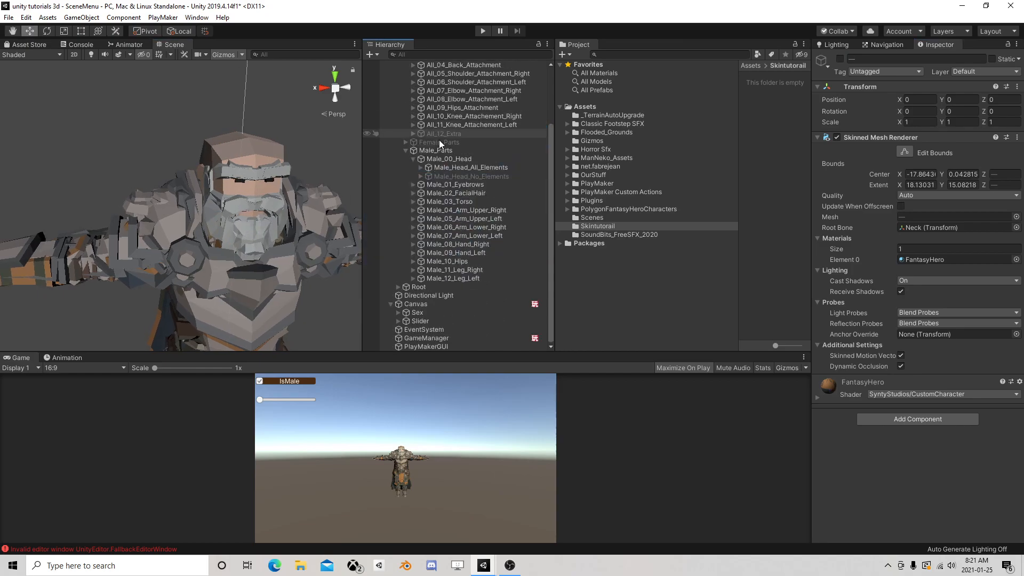
pyautogui.scroll(3, 446, 205)
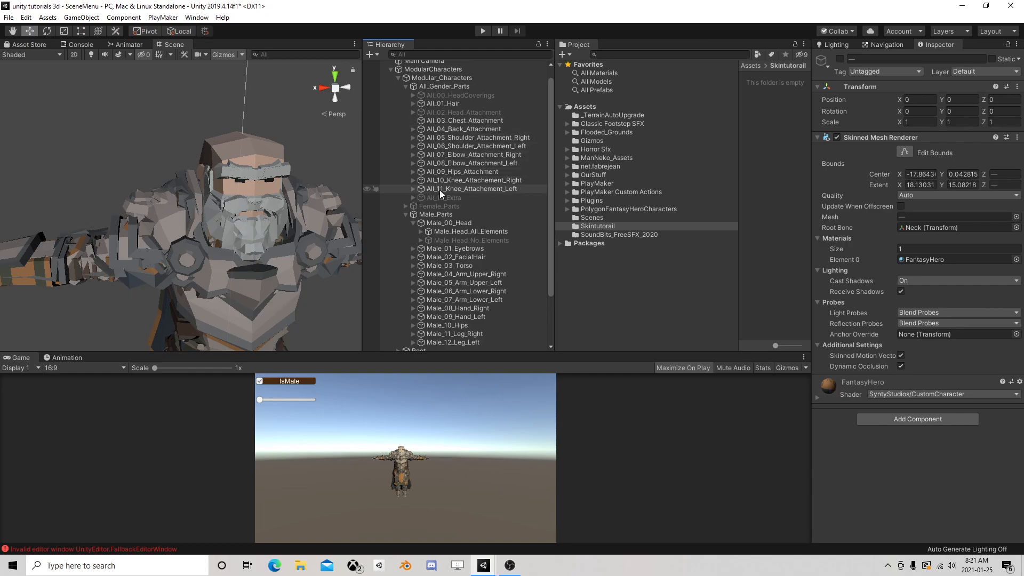
pyautogui.scroll(-2, 438, 218)
pyautogui.click(420, 199)
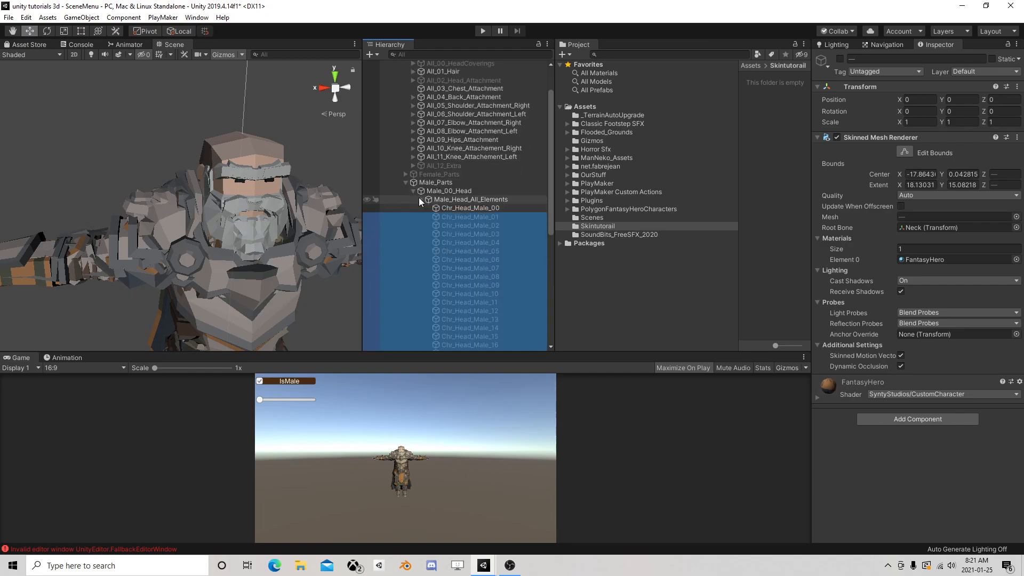
pyautogui.click(419, 199)
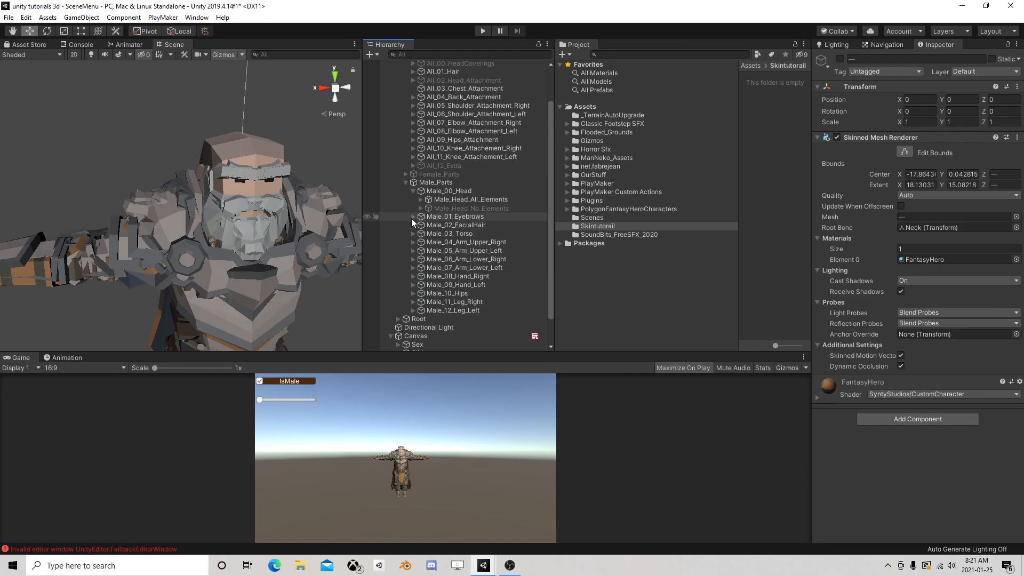
# Deactivate Chr_Eyebrow_Male_02 through Chr_Eyebrow_Male_10 under Male_01_Eyebrows, leaving Chr_Eyebrow_Male_01 active, and collapse the group
pyautogui.click(412, 216)
pyautogui.click(451, 233)
pyautogui.keyDown('shift'); pyautogui.click(466, 301); pyautogui.keyUp('shift')
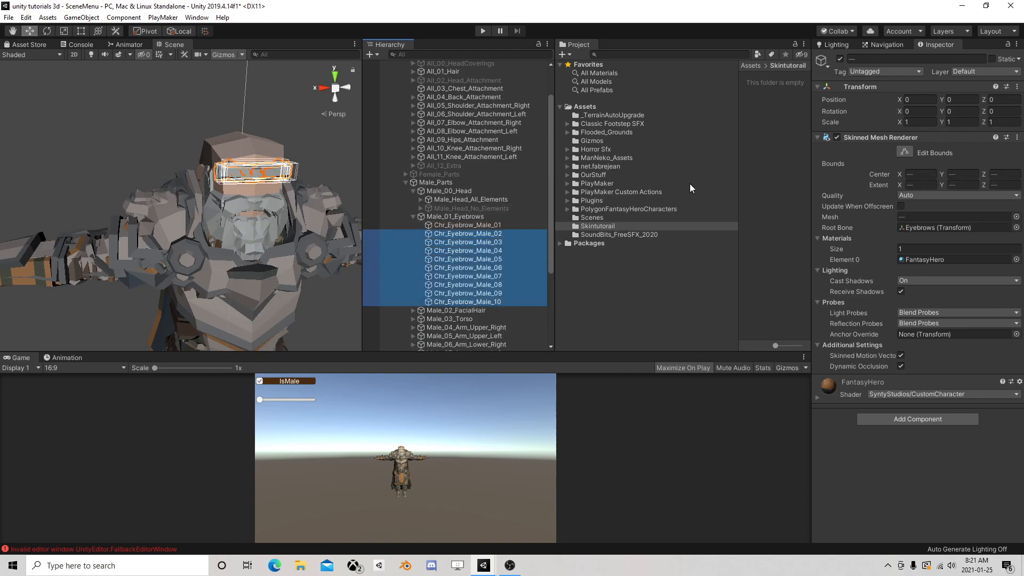
pyautogui.click(835, 60)
pyautogui.click(839, 59)
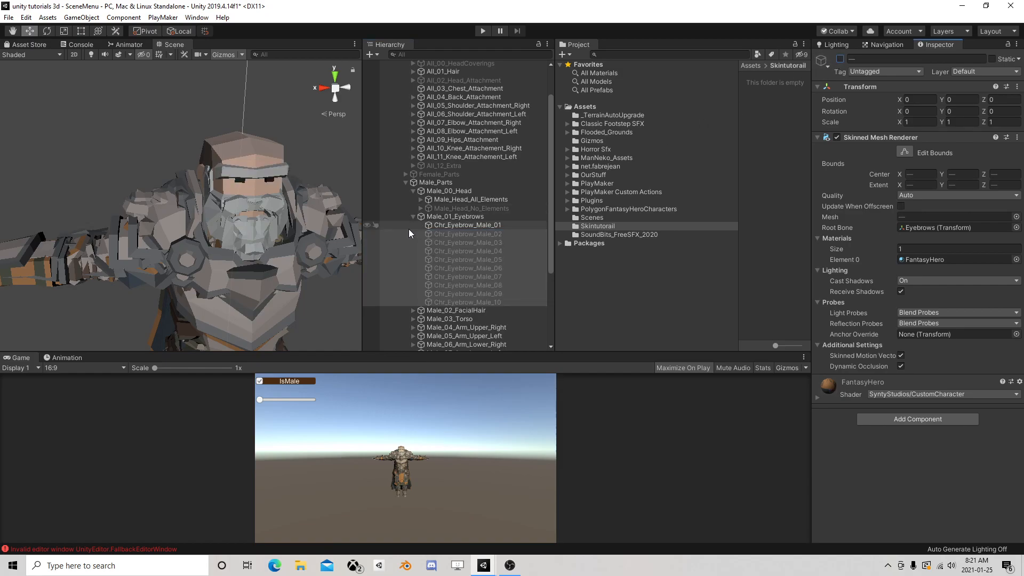
pyautogui.click(413, 217)
# Deactivate all the facial hair objects, Chr_FacialHair_Male_01 through Chr_FacialHair_Male_18, under Male_02_FacialHair and collapse the group
pyautogui.click(412, 225)
pyautogui.click(448, 242)
pyautogui.scroll(-5, 468, 262)
pyautogui.keyDown('shift'); pyautogui.click(497, 193); pyautogui.keyUp('shift')
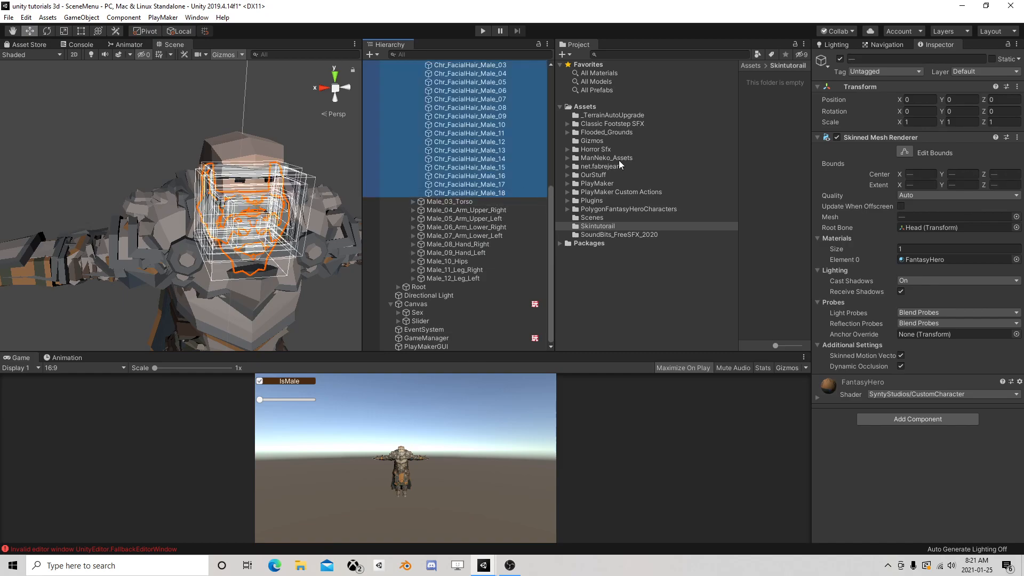
pyautogui.click(839, 59)
pyautogui.scroll(5, 472, 155)
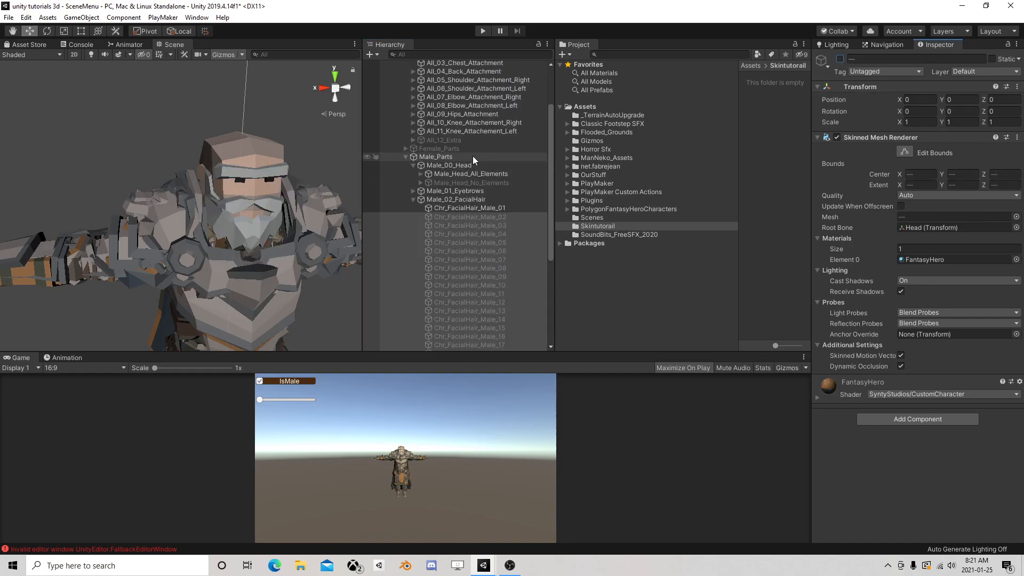
pyautogui.click(473, 208)
pyautogui.click(840, 59)
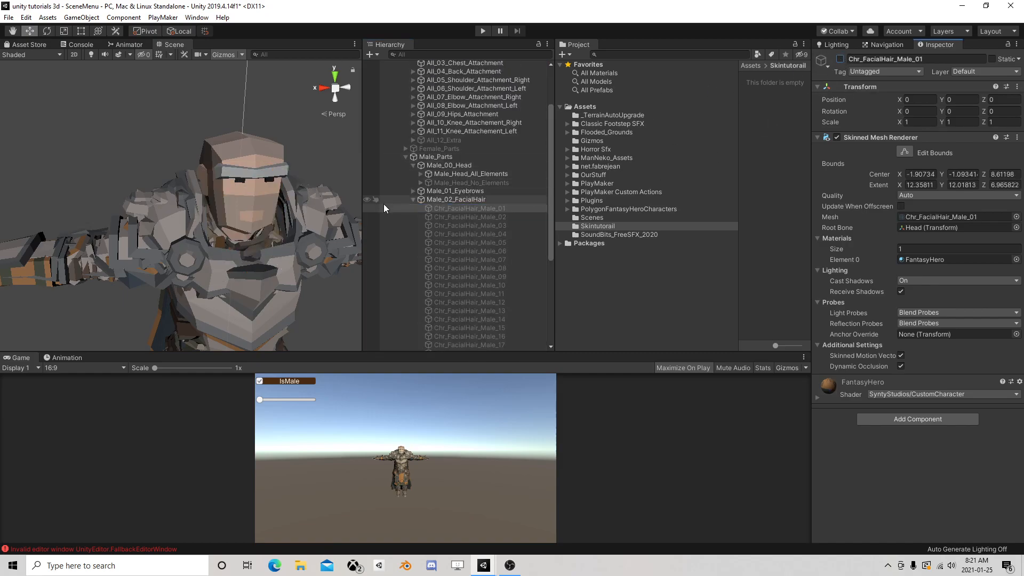
pyautogui.click(413, 200)
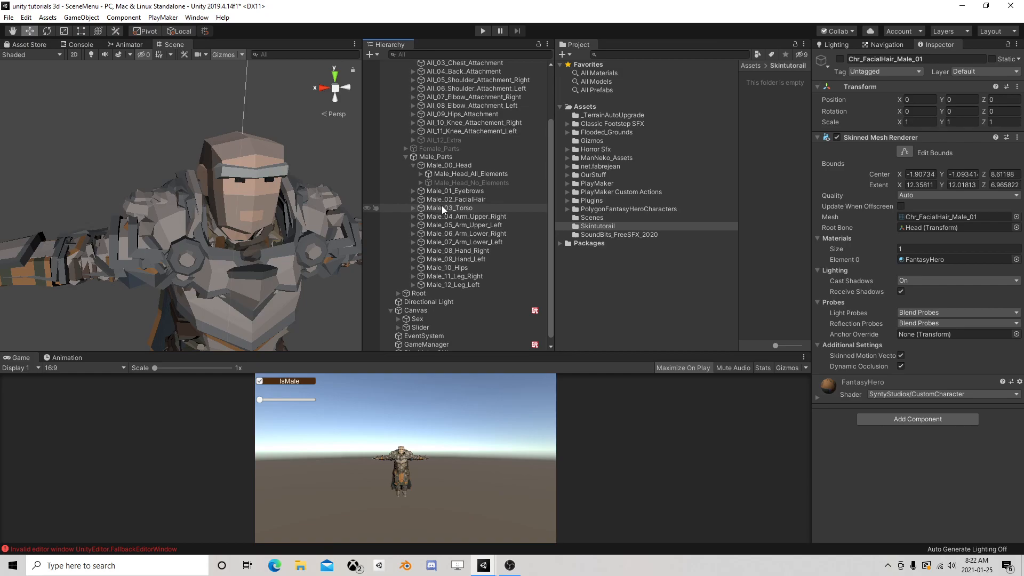
# Collapse ModularCharacters and rename the Slider object under Canvas to Head
pyautogui.scroll(3, 451, 197)
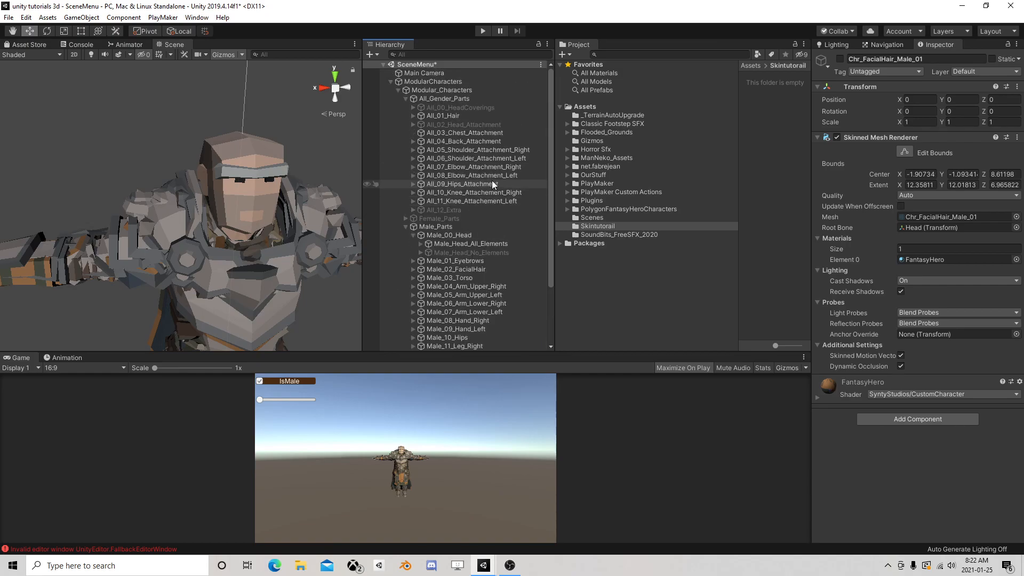
pyautogui.click(390, 82)
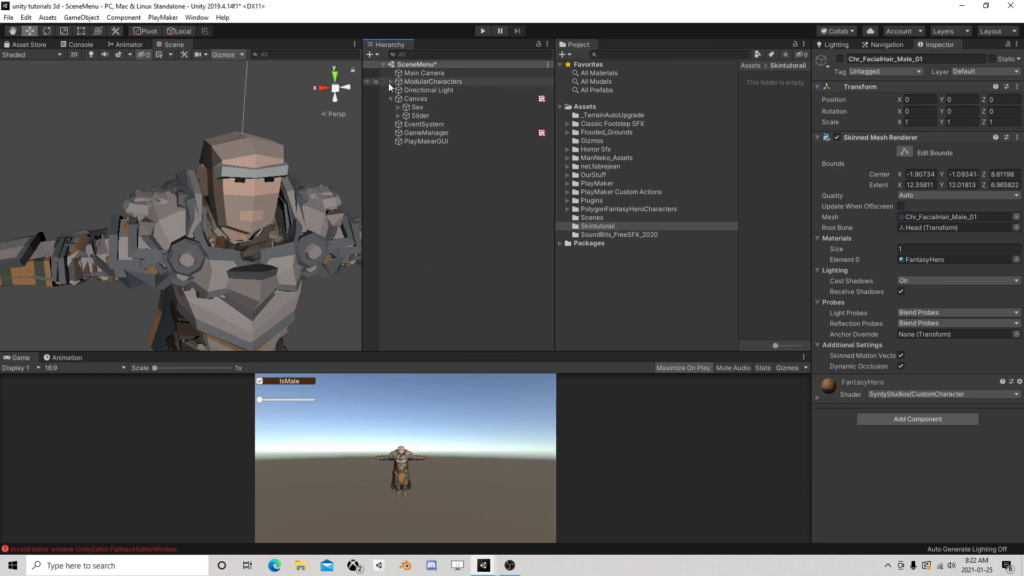
pyautogui.click(434, 116)
pyautogui.click(440, 116)
pyautogui.write('H')
pyautogui.press('Return')
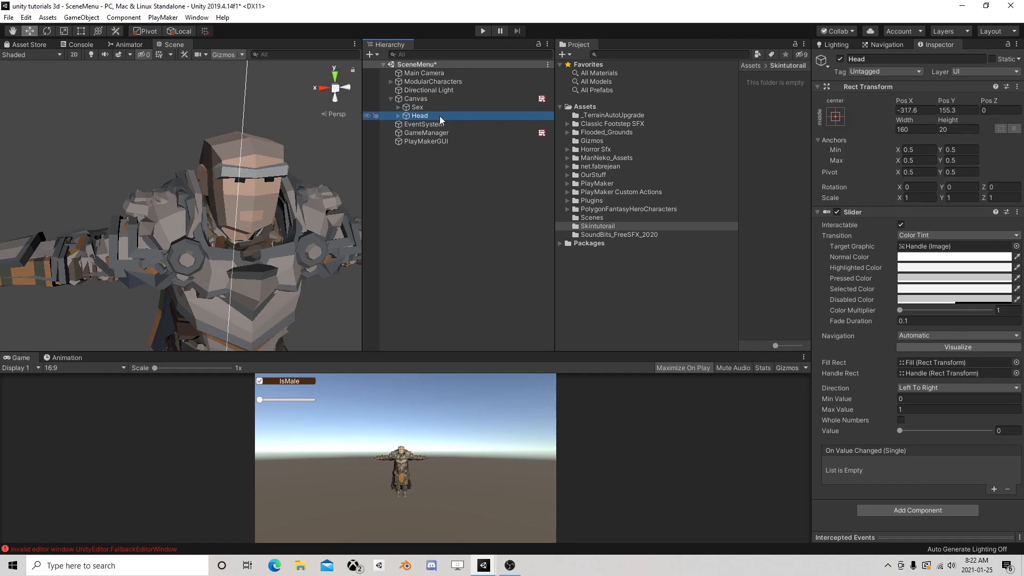
# Add a UI Panel as a child of the Head slider
pyautogui.rightClick(440, 117)
pyautogui.moveTo(481, 245)
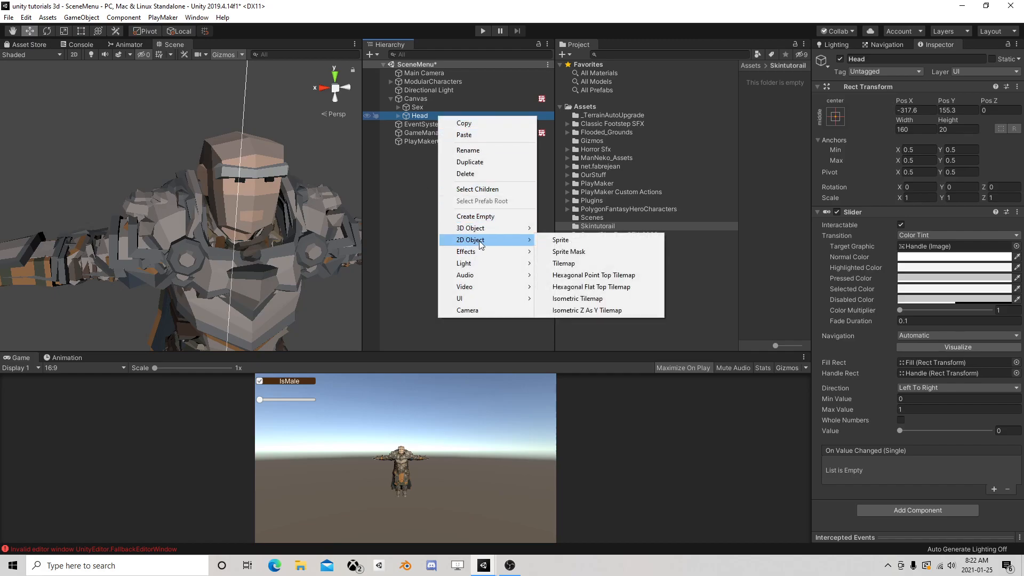
pyautogui.moveTo(476, 298)
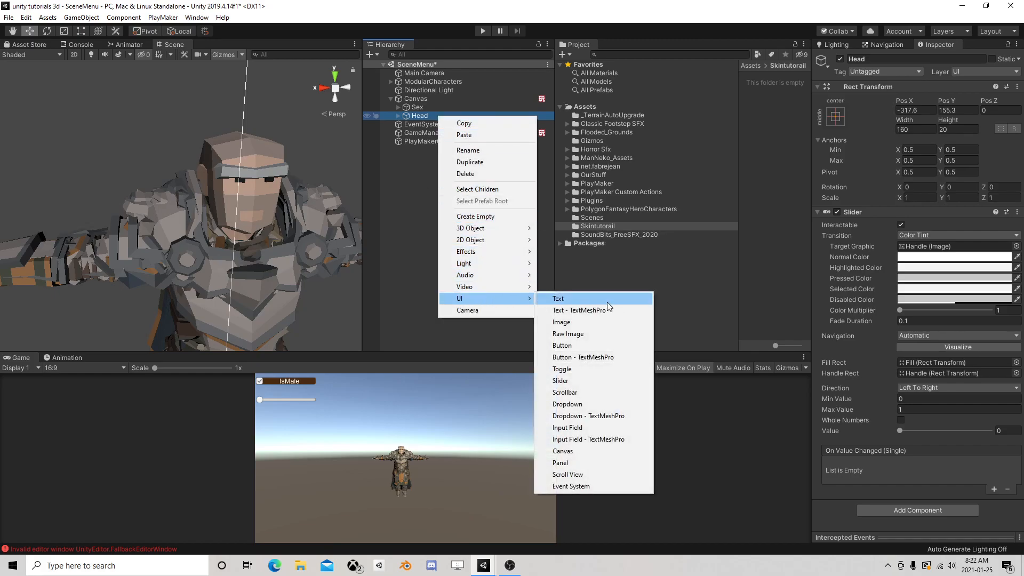
pyautogui.click(560, 462)
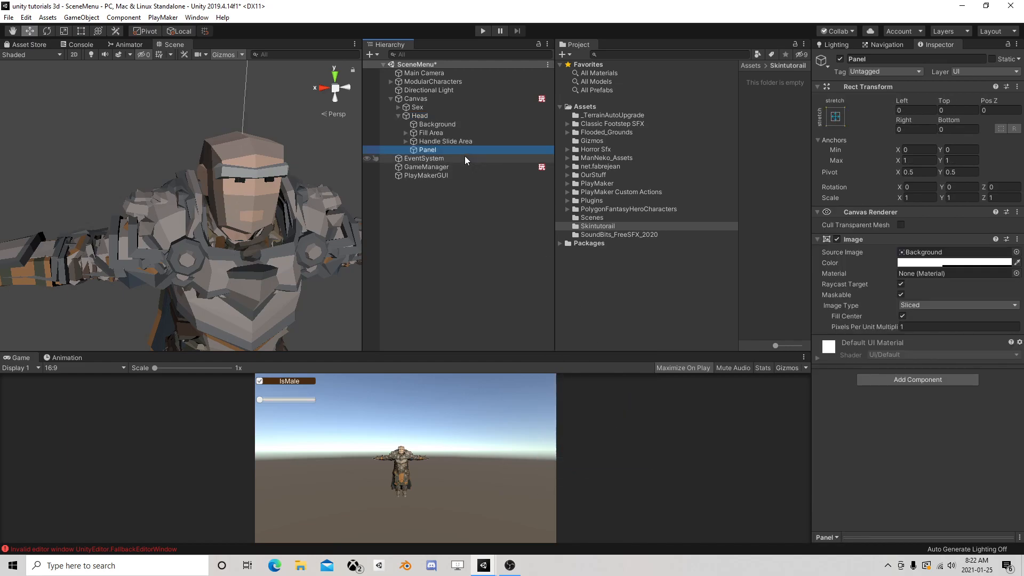
# Add a UI Text object as a child of the Head slider and name it Head
pyautogui.rightClick(421, 116)
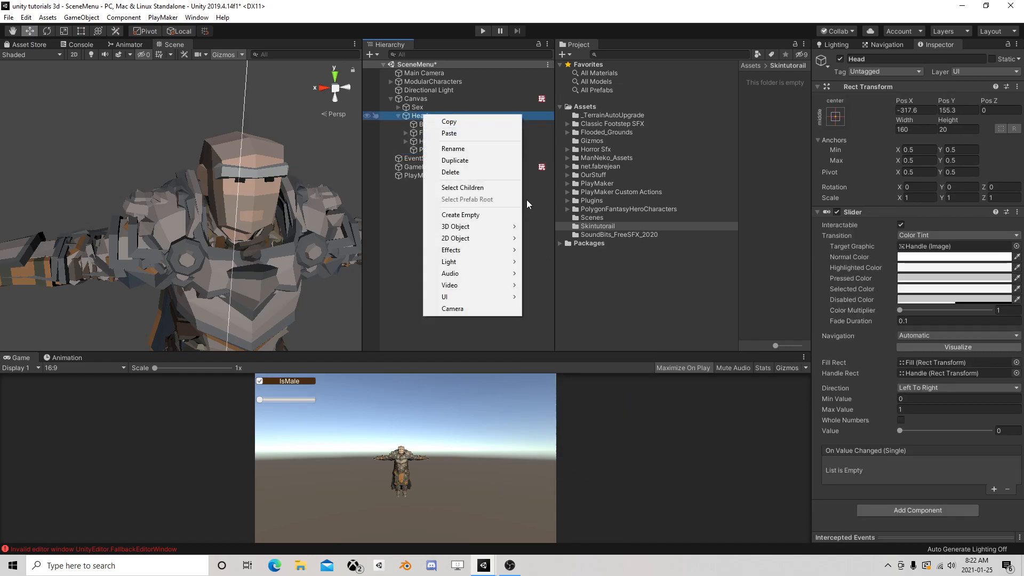
pyautogui.moveTo(459, 298)
pyautogui.click(560, 301)
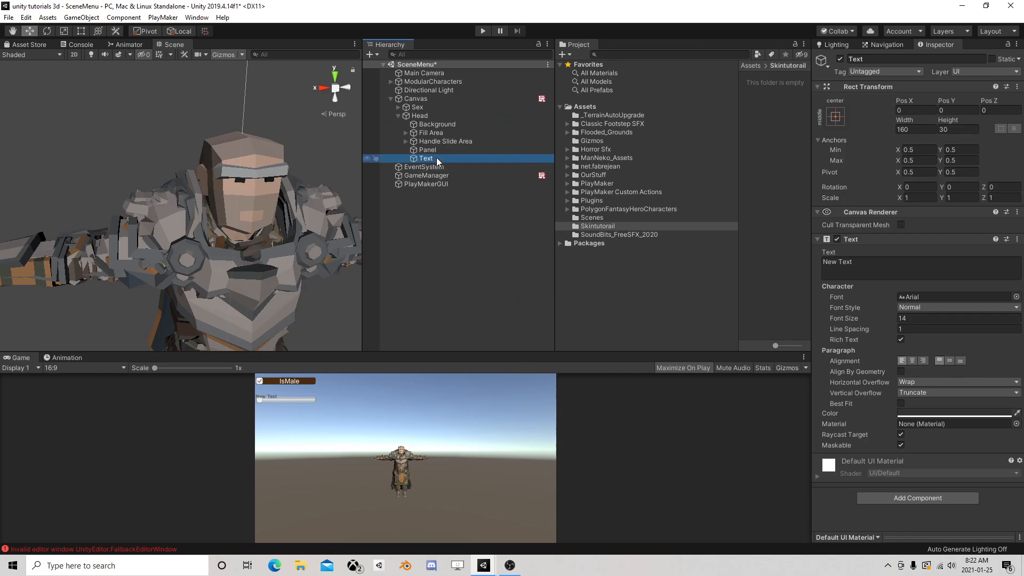
pyautogui.write('Head')
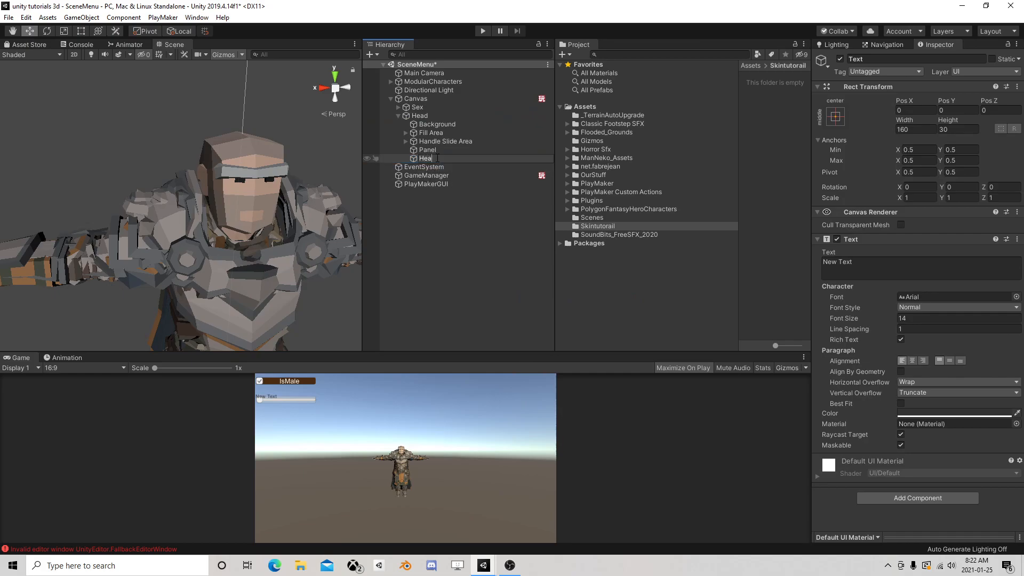
pyautogui.press('Return')
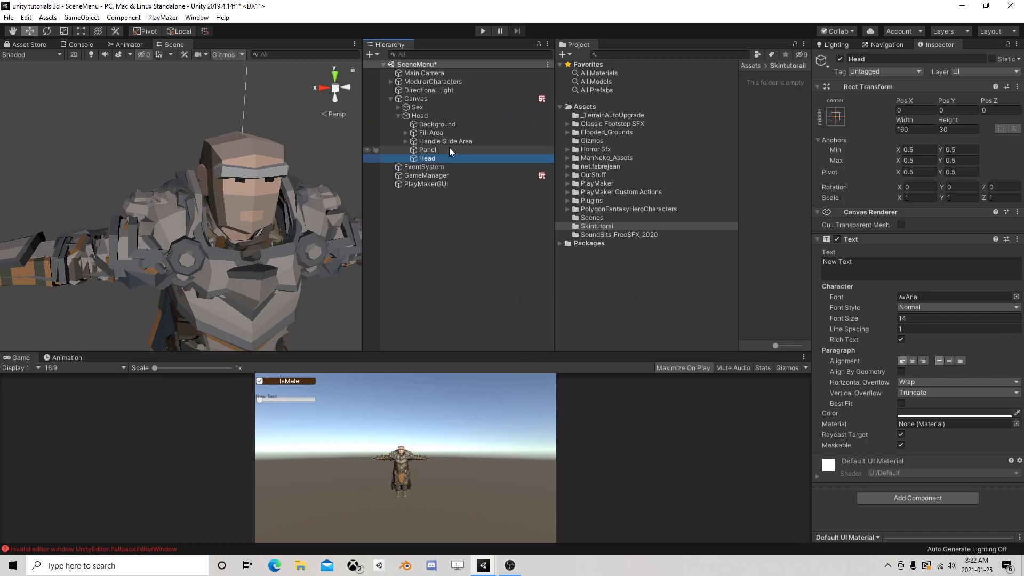
# Make Panel the first child of the Head slider and colour its image dark brown, hex 462307, at full opacity
pyautogui.moveTo(442, 148); pyautogui.dragTo(433, 120)
pyautogui.click(929, 263)
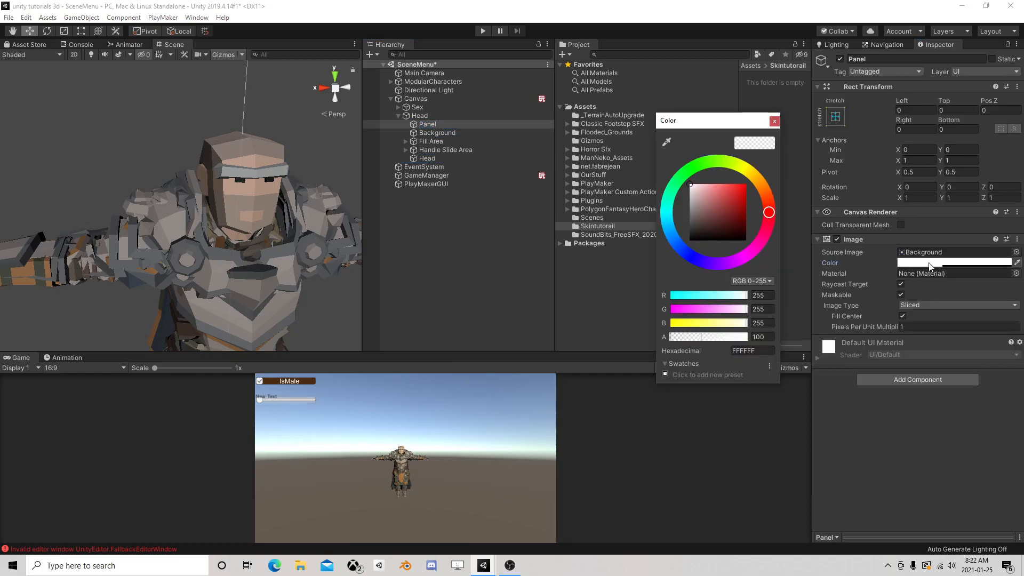
pyautogui.click(759, 195)
pyautogui.moveTo(737, 209); pyautogui.dragTo(741, 226)
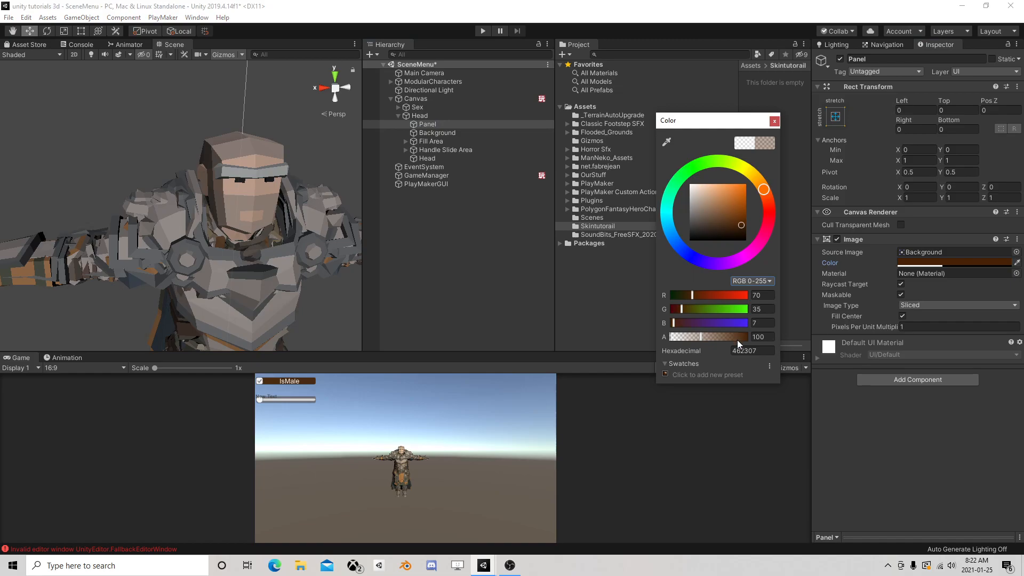
pyautogui.moveTo(737, 338); pyautogui.dragTo(801, 261)
pyautogui.click(774, 122)
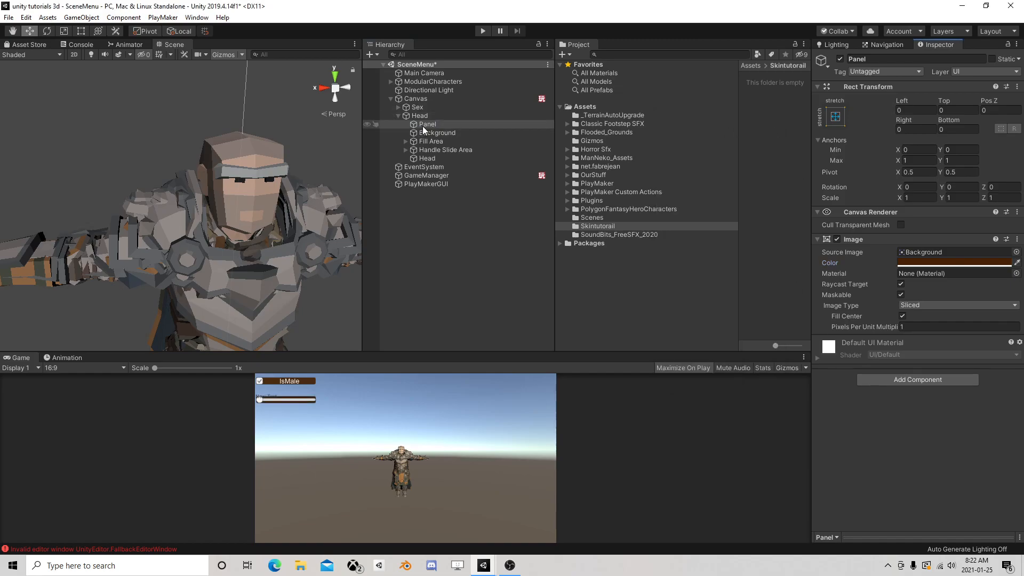
# Frame the panel in the Scene view in 2D mode and set the Head text object's text to "Head"
pyautogui.doubleClick(423, 124)
pyautogui.click(74, 55)
pyautogui.press('t')
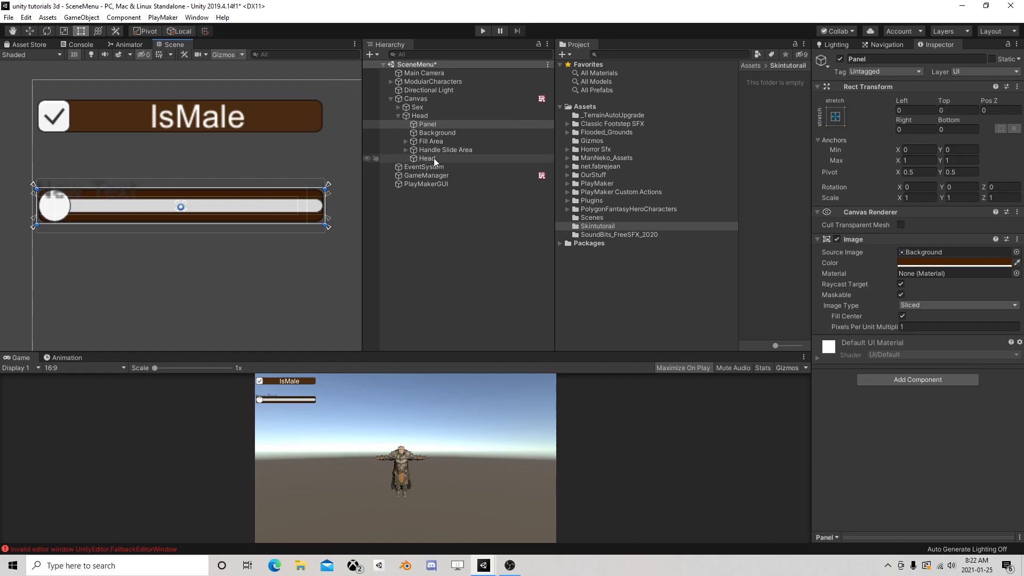
pyautogui.click(434, 158)
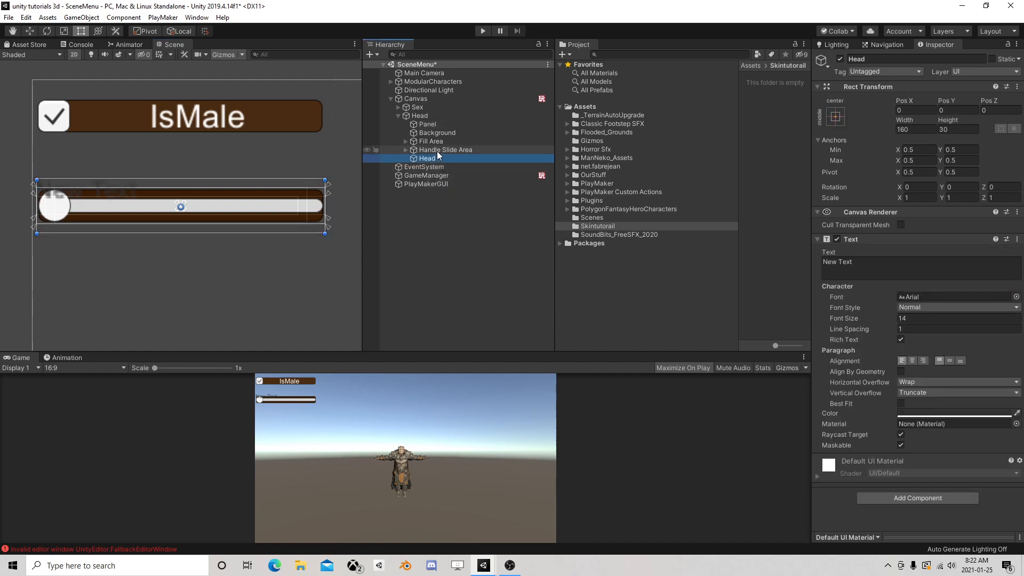
pyautogui.click(878, 266)
pyautogui.hotkey('ctrl', 'a')
pyautogui.write('Hea')
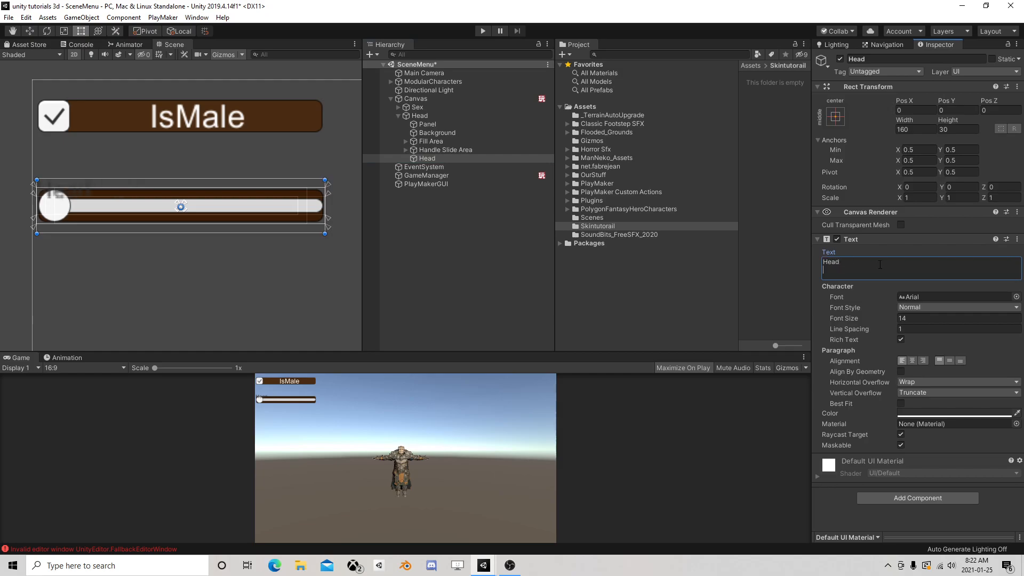
# Centre the Head label's text horizontally and vertically and set its colour to near-white
pyautogui.click(913, 361)
pyautogui.click(949, 361)
pyautogui.click(921, 414)
pyautogui.moveTo(700, 203); pyautogui.dragTo(688, 190)
pyautogui.click(776, 120)
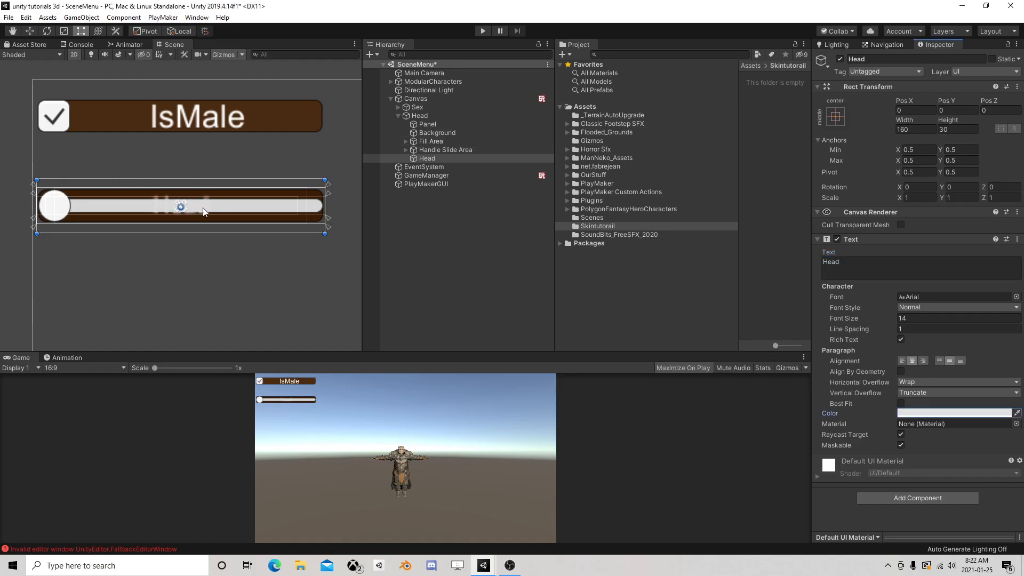
# Extend the panel about 18 units above the slider and move the Head label up into that space, to Pos Y 14.8
pyautogui.click(426, 125)
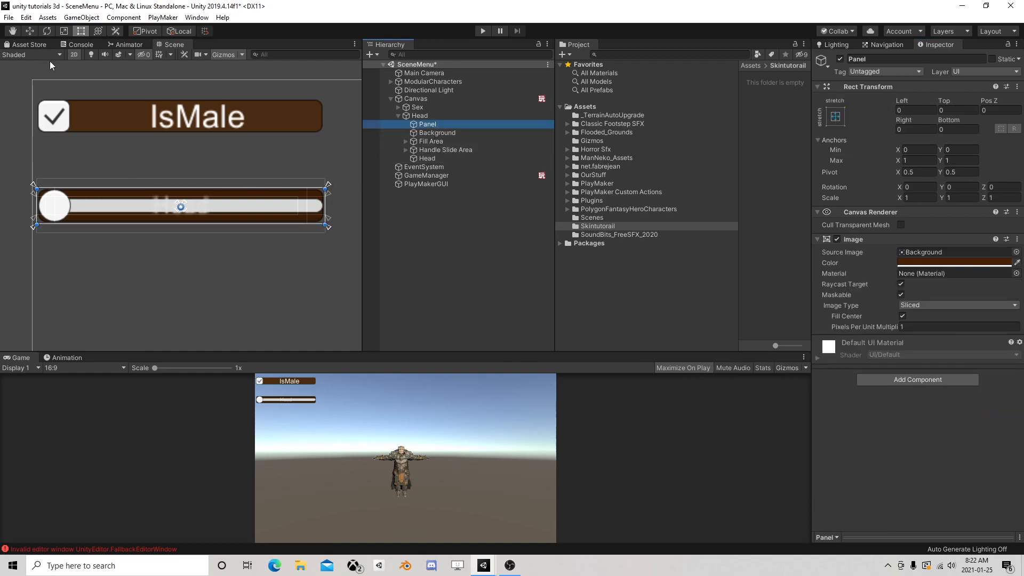
pyautogui.moveTo(327, 185); pyautogui.dragTo(322, 155)
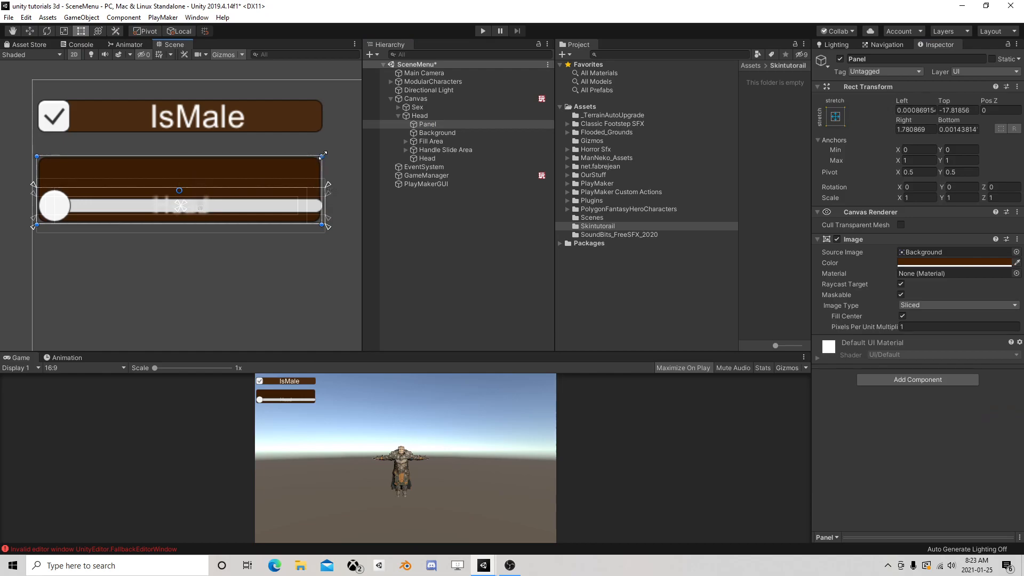
pyautogui.click(429, 158)
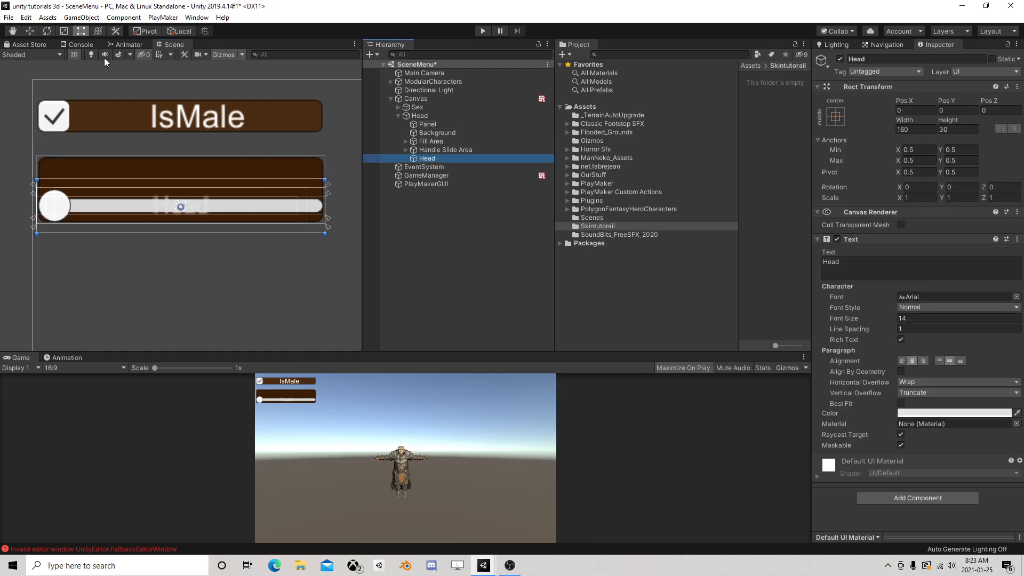
pyautogui.click(31, 30)
pyautogui.moveTo(180, 165); pyautogui.dragTo(187, 137)
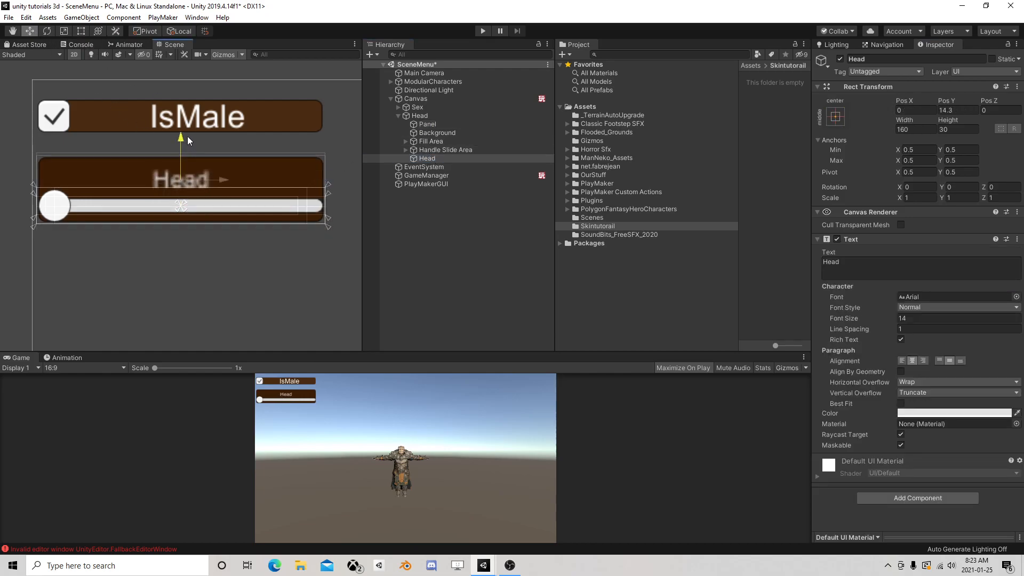
# Set the Head label's X and Y scale to 0.5 and stretch its rectangle across the panel's width, about 320 by 46
pyautogui.click(917, 197)
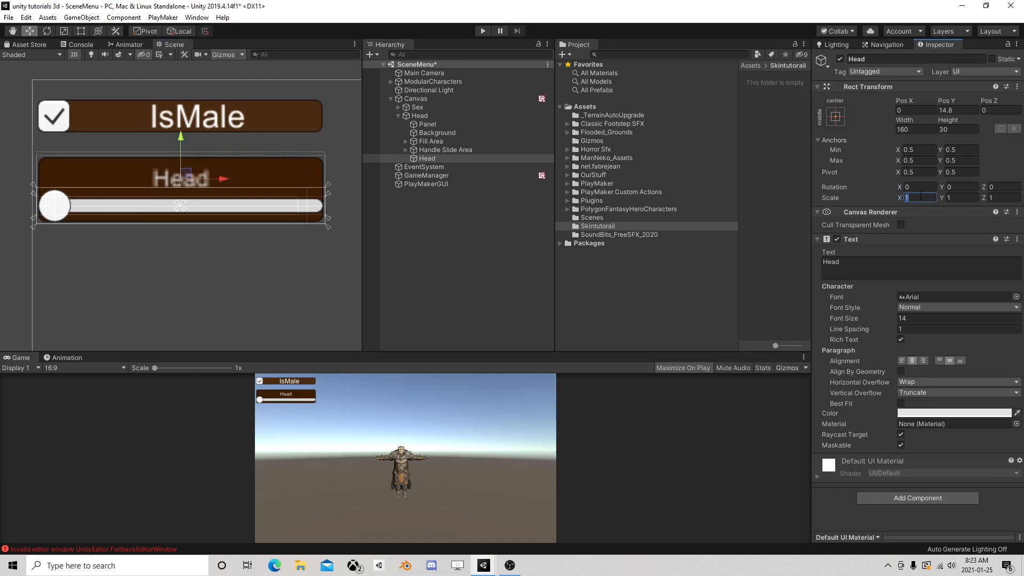
pyautogui.write('.5')
pyautogui.press('Tab')
pyautogui.write('0.5')
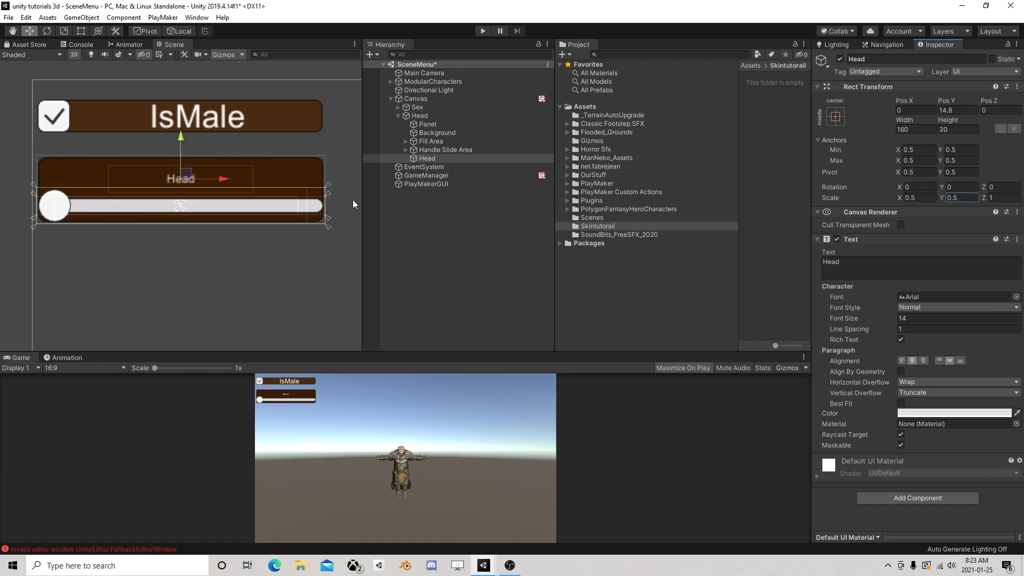
pyautogui.click(81, 32)
pyautogui.moveTo(252, 166); pyautogui.dragTo(324, 156)
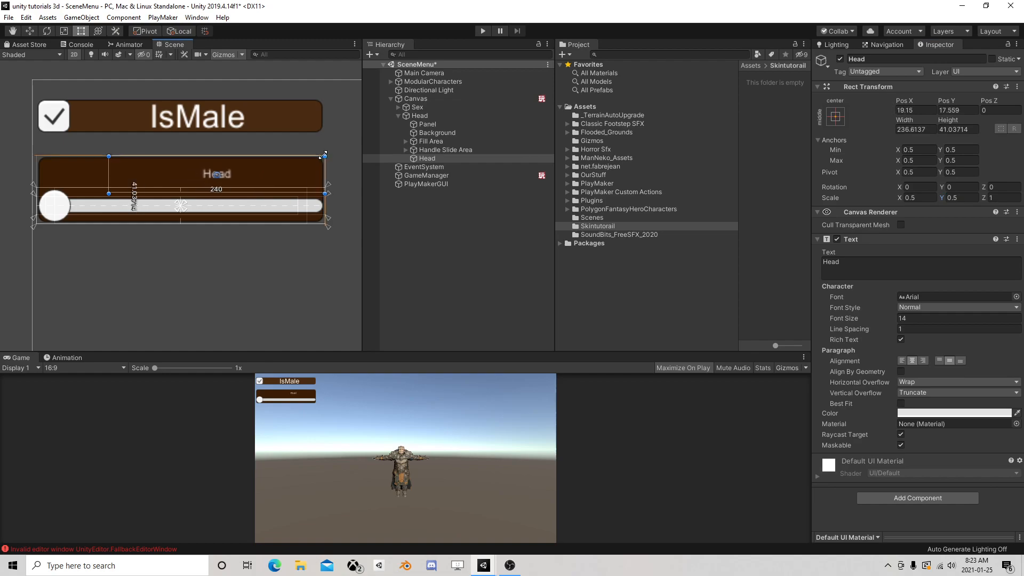
pyautogui.moveTo(110, 193); pyautogui.dragTo(37, 198)
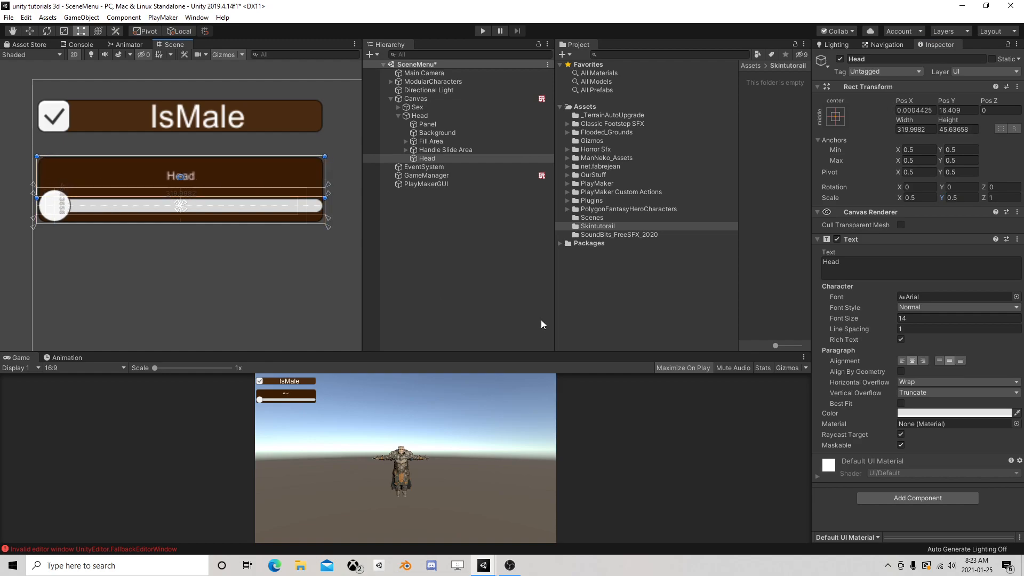
# Turn on Best Fit for the Head label's text and collapse the Head slider's children in the hierarchy
pyautogui.click(899, 403)
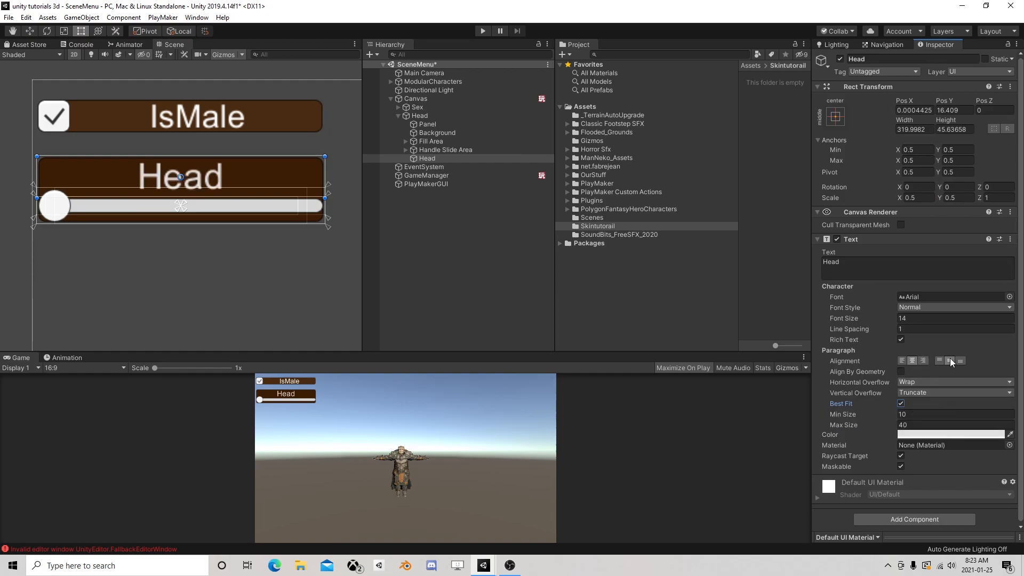
pyautogui.click(399, 116)
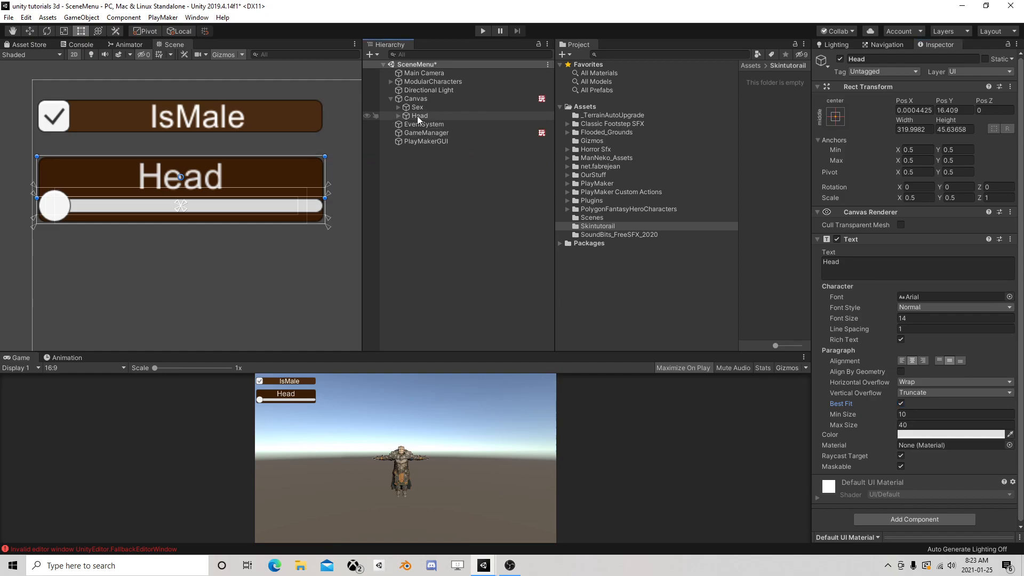
# Duplicate the Head slider and move the copy straight down below the original, to about Pos Y 113
pyautogui.click(417, 116)
pyautogui.hotkey('ctrl', 'd')
pyautogui.click(30, 31)
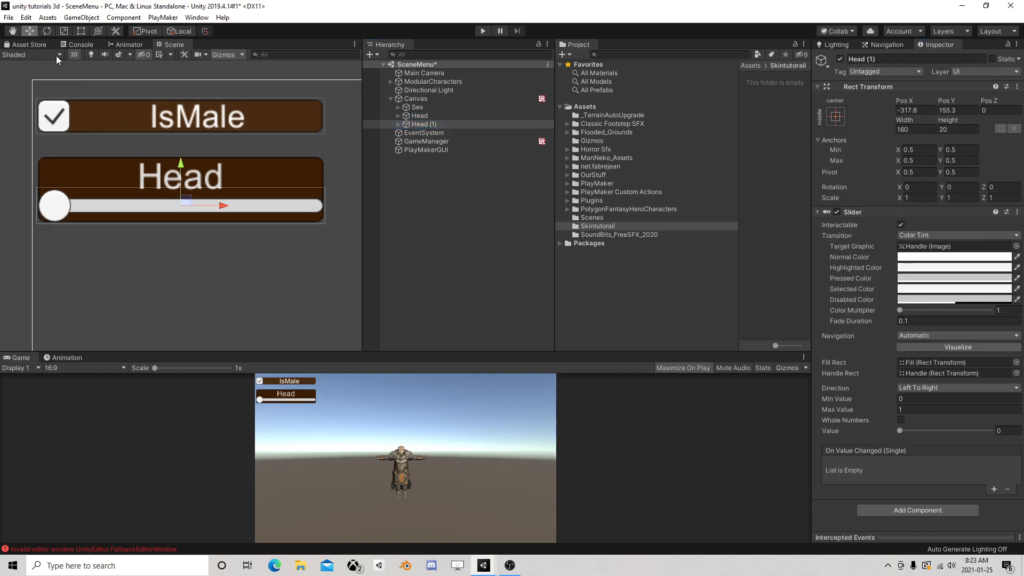
pyautogui.moveTo(180, 162); pyautogui.dragTo(180, 237)
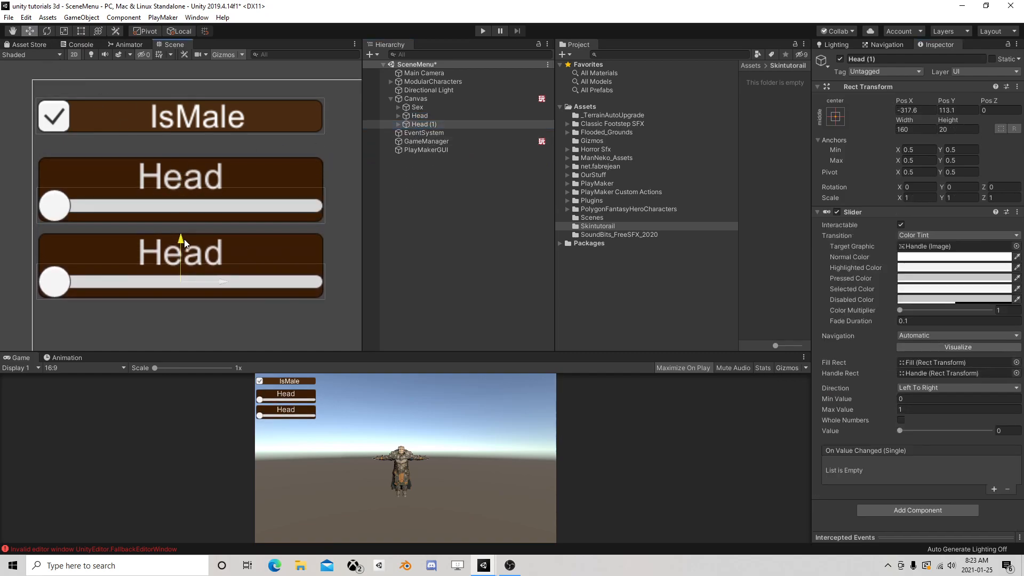
# Duplicate the second slider and move the new copy straight down beneath it, to about Pos Y 73
pyautogui.scroll(-1, 190, 219)
pyautogui.moveTo(190, 219); pyautogui.dragTo(174, 146, button='middle')
pyautogui.hotkey('ctrl', 'd')
pyautogui.moveTo(173, 145); pyautogui.dragTo(171, 214)
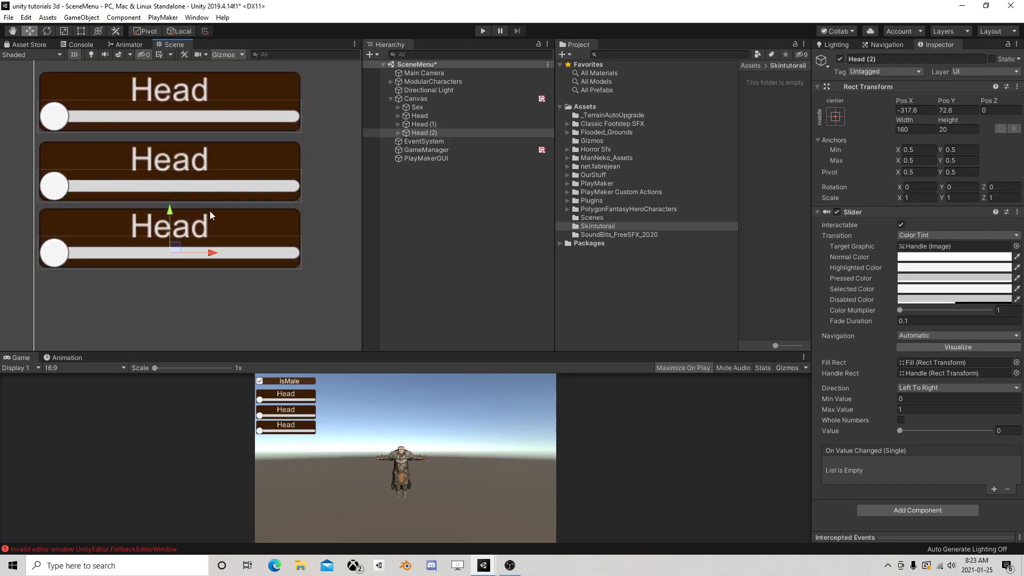
# Rename the Head (1) slider object to "eyebrows"
pyautogui.click(433, 124)
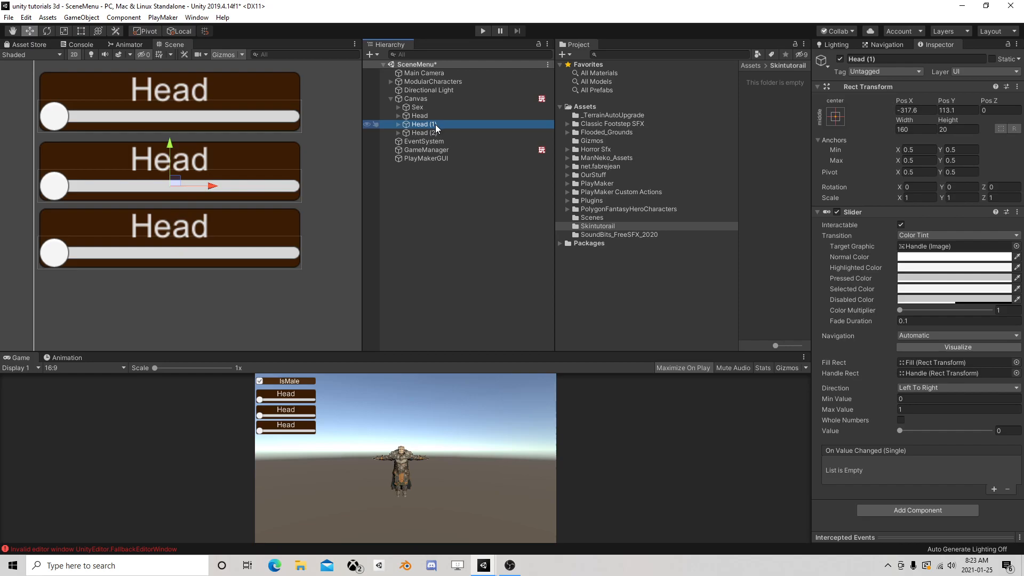
pyautogui.click(435, 124)
pyautogui.write('eye')
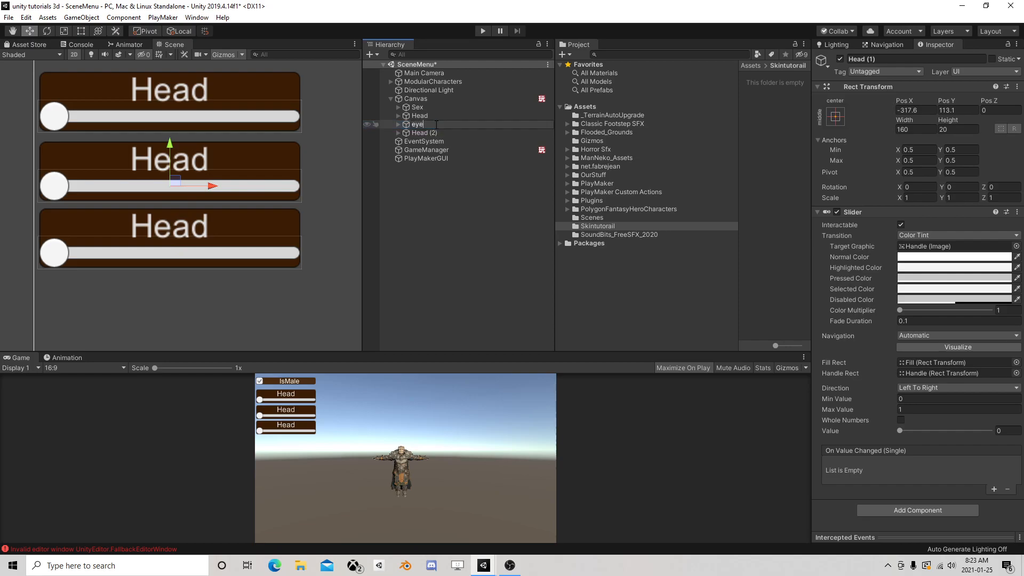
pyautogui.write('brows')
pyautogui.press('Return')
# Rename the Head (2) slider object to "beard"
pyautogui.press('Down')
pyautogui.press('F2')
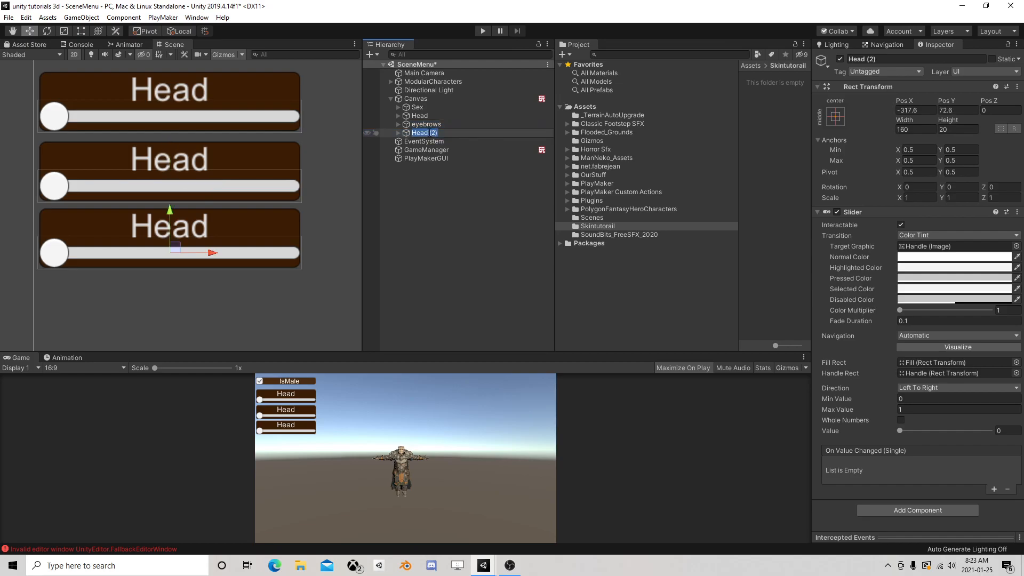
pyautogui.write('beard')
pyautogui.press('Return')
# Duplicate the beard slider and move the copy straight down below it, to about Pos Y 29
pyautogui.click(422, 124)
pyautogui.click(425, 134)
pyautogui.hotkey('ctrl', 'd')
pyautogui.moveTo(181, 212); pyautogui.dragTo(181, 288)
# Rename the copied beard slider object to "Hair"
pyautogui.click(417, 142)
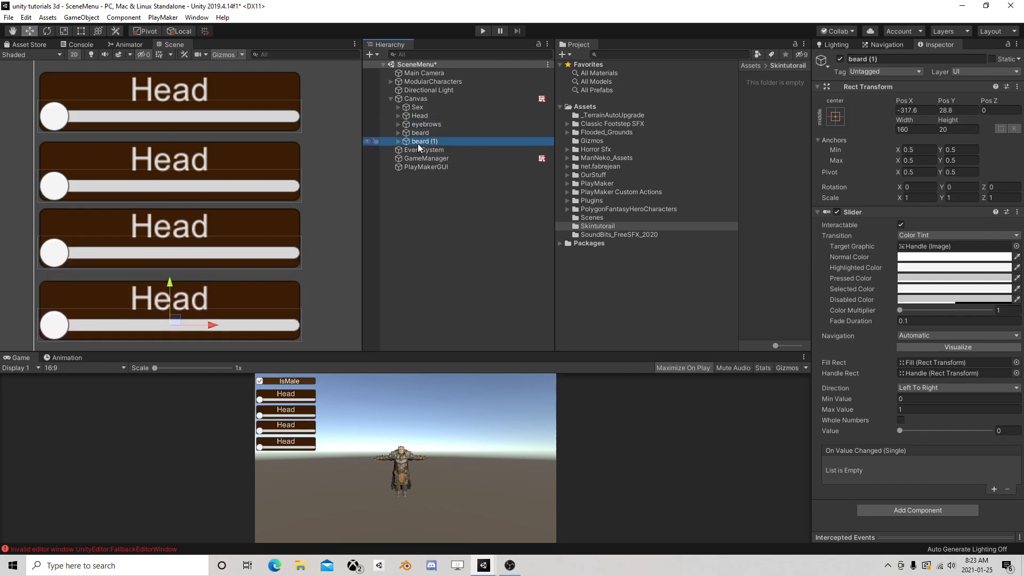
pyautogui.click(424, 142)
pyautogui.write('Har')
pyautogui.write('ir')
pyautogui.press('Return')
# Set the text of the label inside the eyebrows slider to "EyeBrows"
pyautogui.click(397, 125)
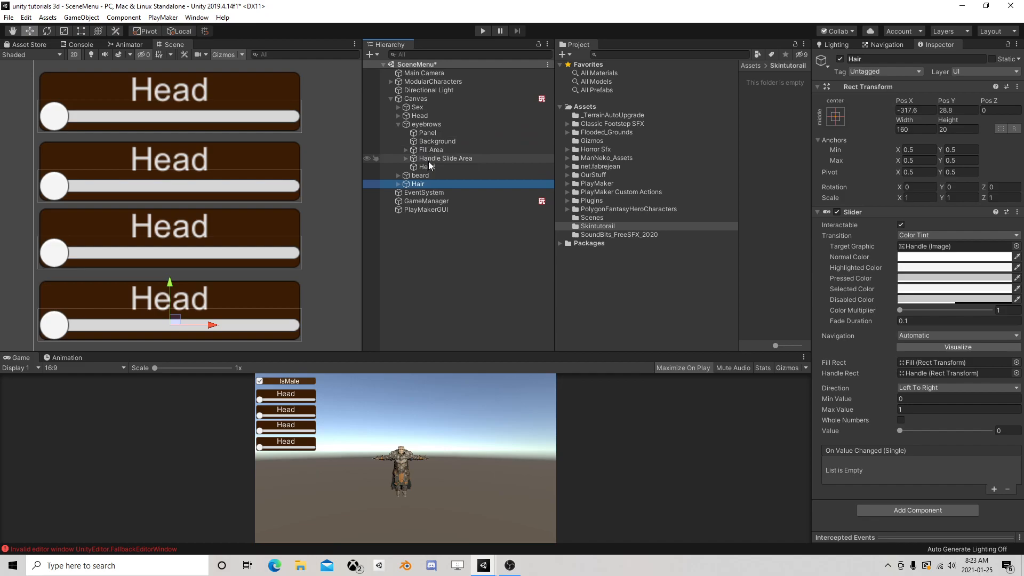
pyautogui.click(426, 167)
pyautogui.click(872, 260)
pyautogui.write('EyeBrows')
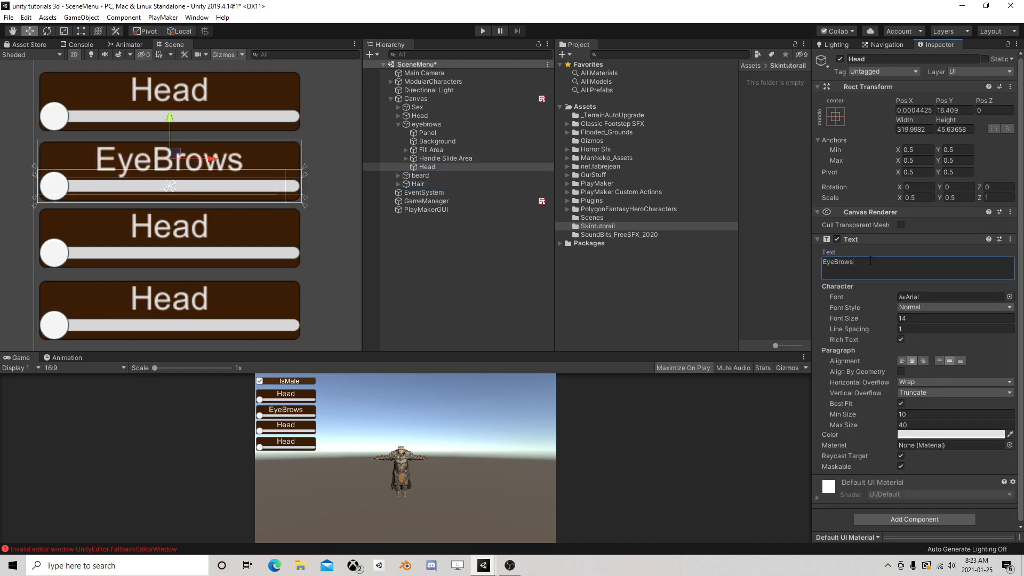
# Set the text of the label inside the beard slider to "Beard"
pyautogui.click(398, 175)
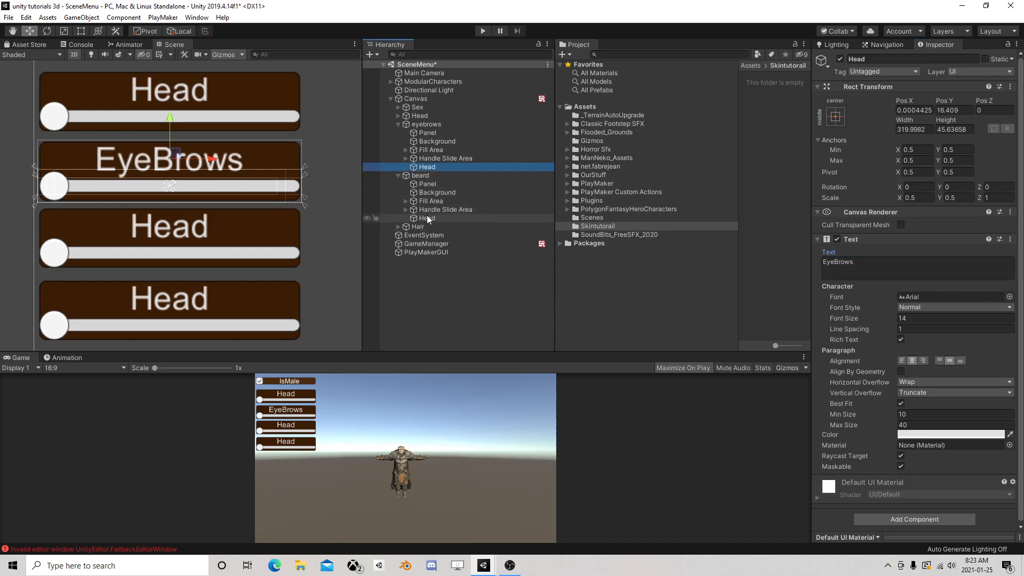
pyautogui.click(426, 217)
pyautogui.click(882, 262)
pyautogui.write('Bear')
pyautogui.press('Return')
pyautogui.press('BackSpace')
pyautogui.write('d')
# Set the text of the label inside the Hair slider to "Hair" and collapse the three copied sliders in the hierarchy
pyautogui.click(398, 227)
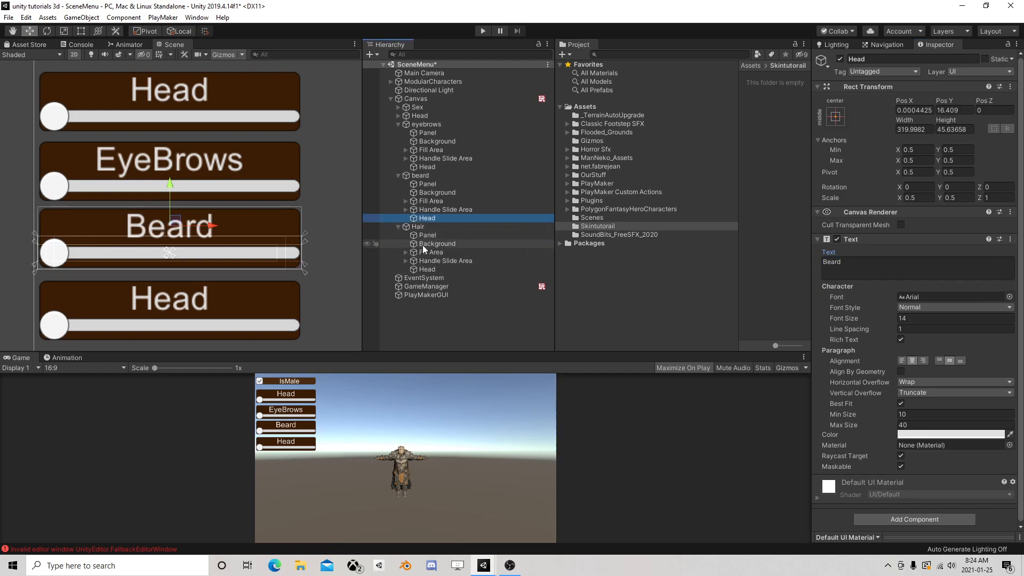
pyautogui.click(426, 269)
pyautogui.click(897, 261)
pyautogui.write('Hair')
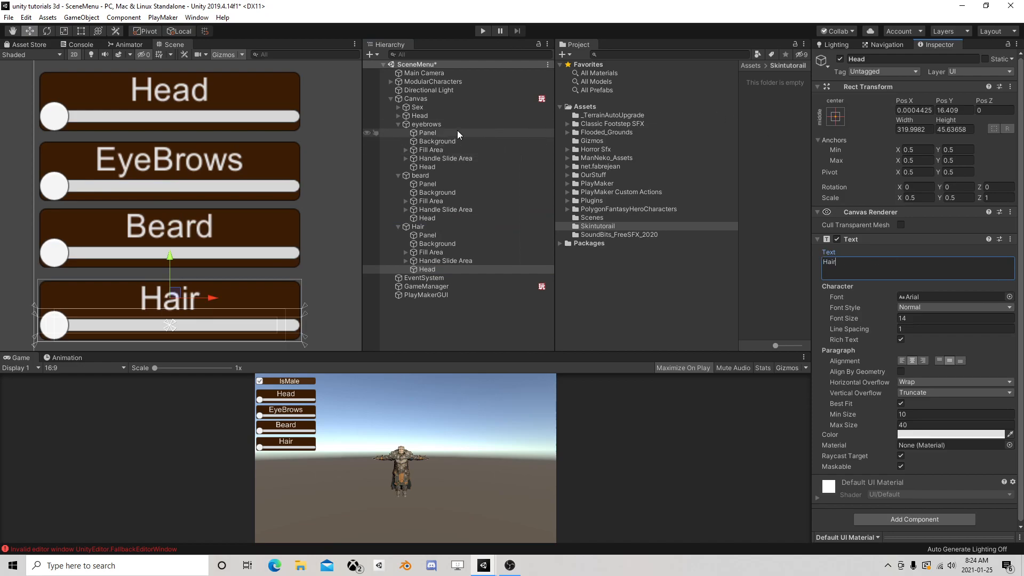
pyautogui.click(397, 124)
pyautogui.click(398, 133)
pyautogui.click(398, 141)
# Expand ModularCharacters down to Male_Head_All_Elements under Male_Parts to examine the list of male head objects
pyautogui.scroll(-2, 284, 214)
pyautogui.scroll(-3, 292, 210)
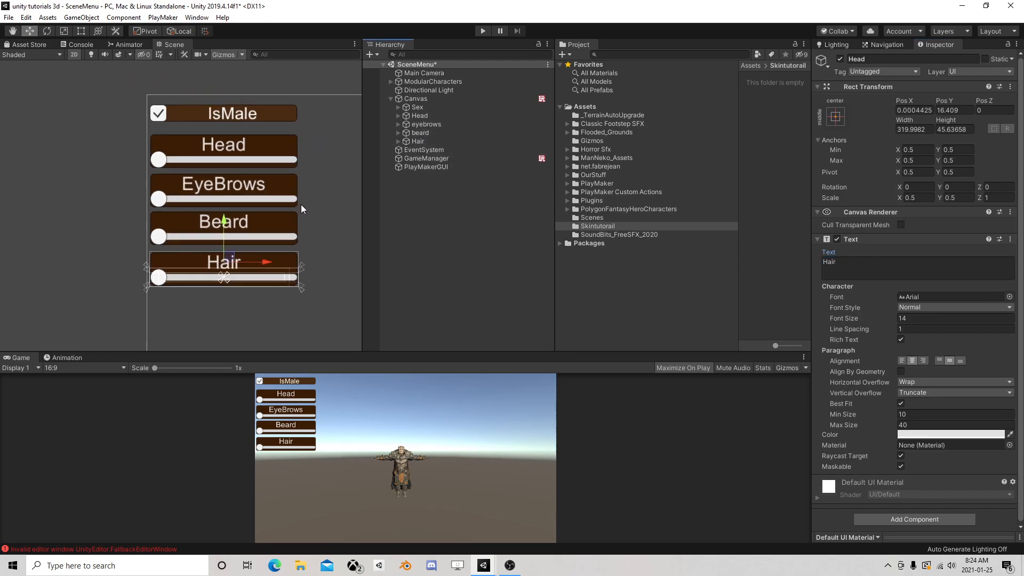
pyautogui.moveTo(290, 218); pyautogui.dragTo(182, 225, button='middle')
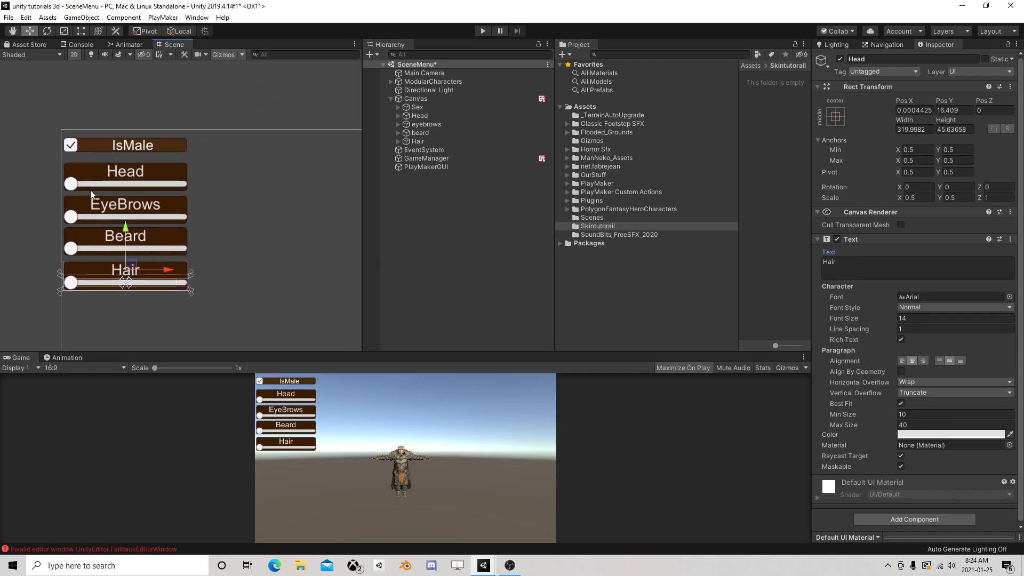
pyautogui.click(265, 401)
pyautogui.click(425, 87)
pyautogui.click(425, 82)
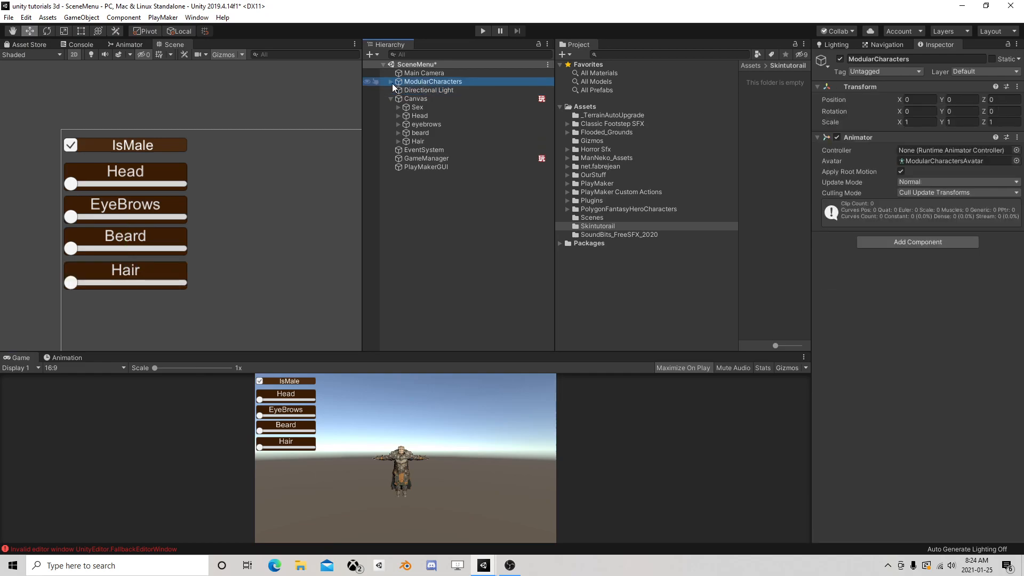
pyautogui.click(392, 81)
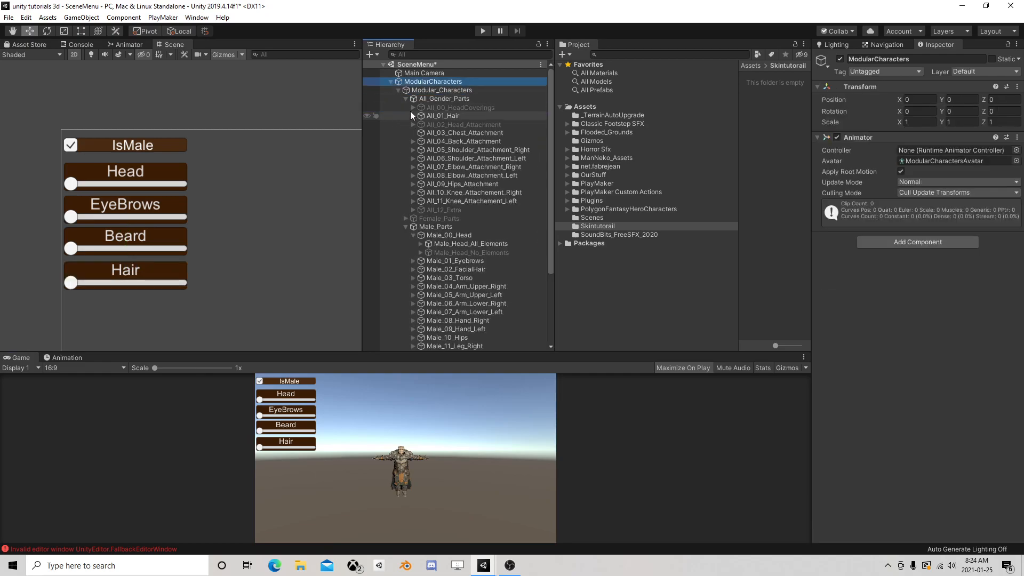
pyautogui.click(406, 99)
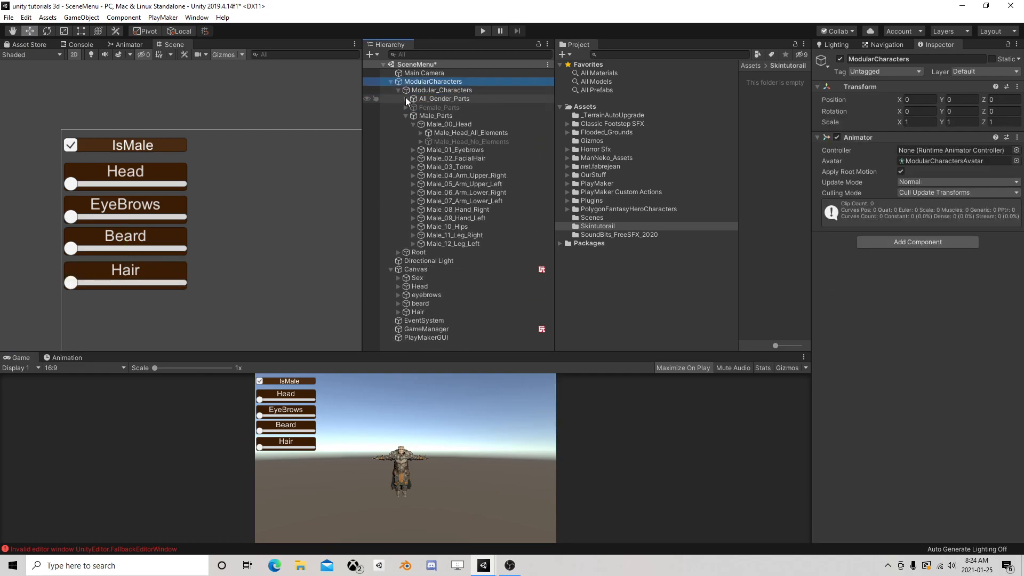
pyautogui.click(420, 133)
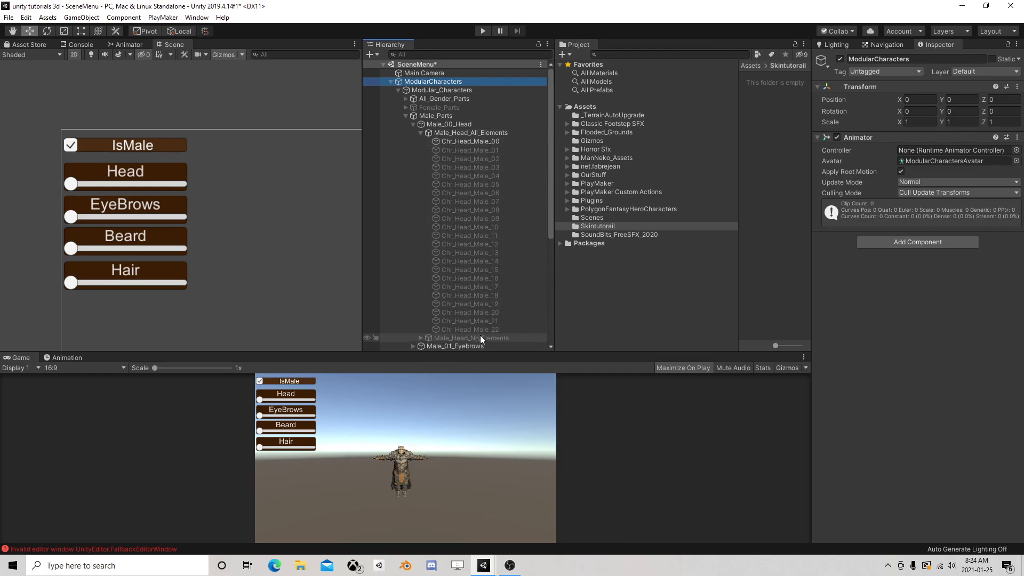
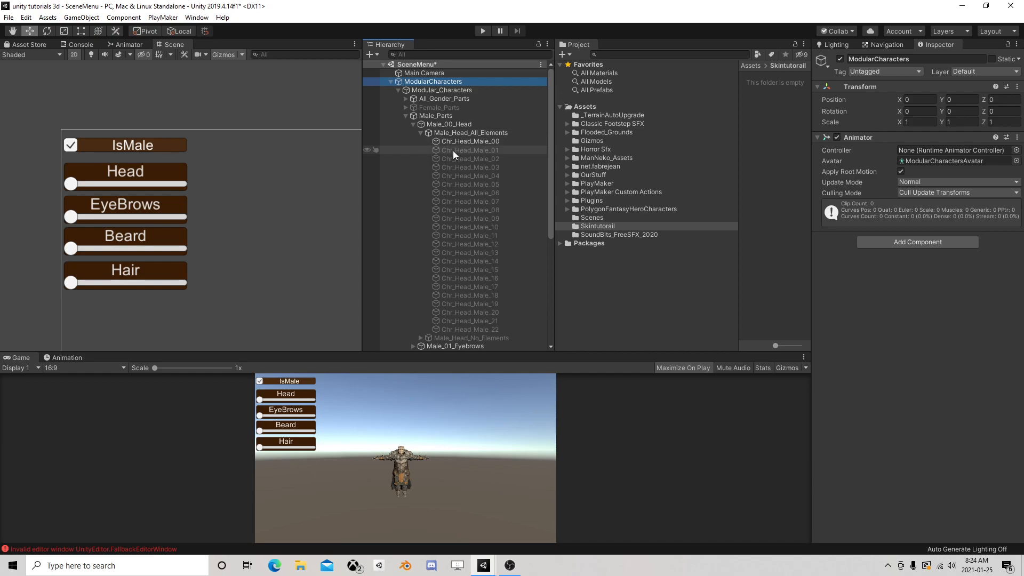
# Collapse ModularCharacters and set the Head slider's maximum value to 23 with whole numbers enabled
pyautogui.click(390, 82)
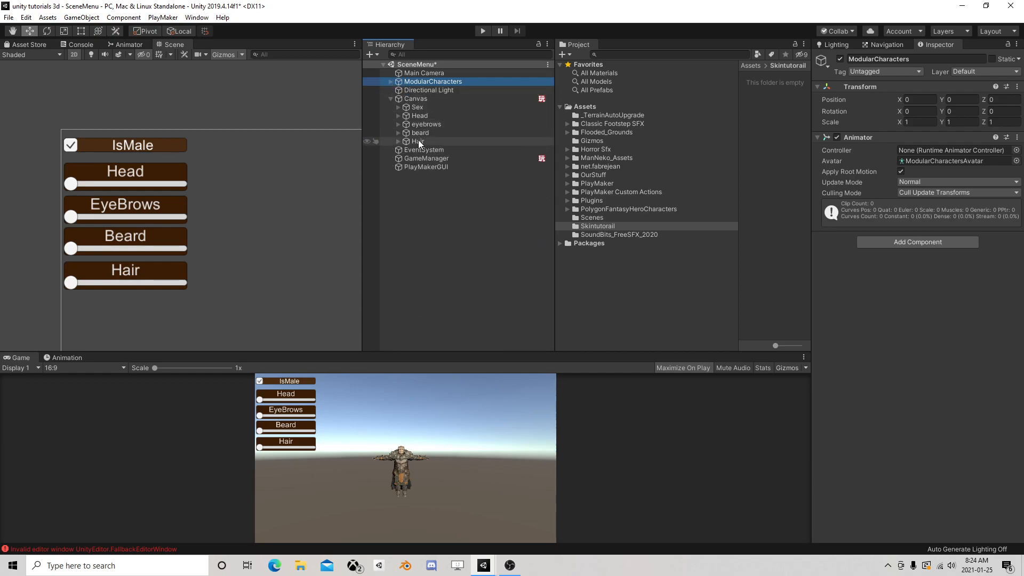
pyautogui.click(420, 116)
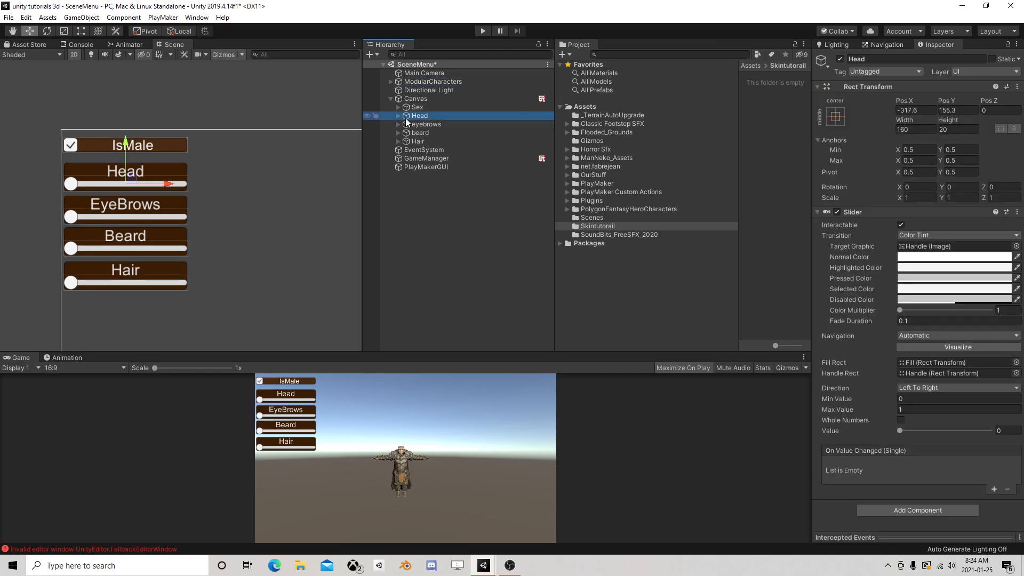
pyautogui.click(903, 409)
pyautogui.write('23')
pyautogui.click(901, 420)
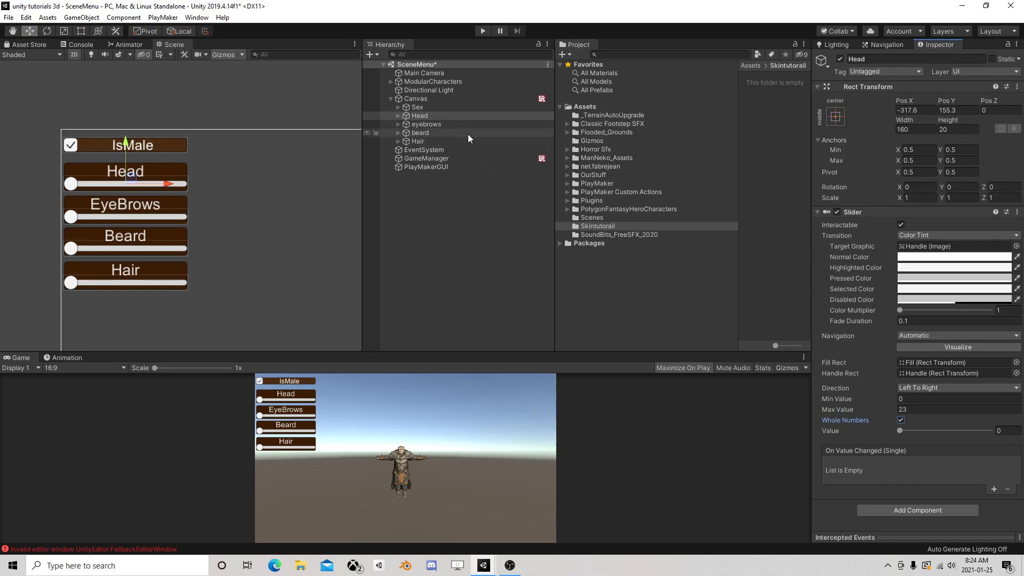
# Open the Canvas object's FSM in the PlayMaker editor and select State 1
pyautogui.click(420, 98)
pyautogui.click(1007, 446)
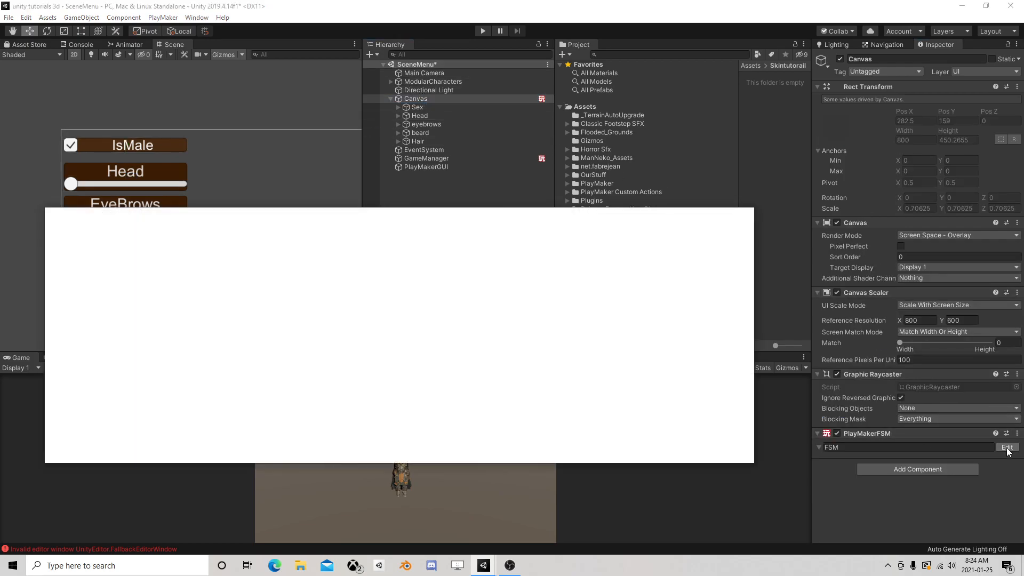
pyautogui.moveTo(209, 307); pyautogui.dragTo(335, 287, button='middle')
pyautogui.moveTo(308, 267); pyautogui.dragTo(399, 377)
pyautogui.moveTo(363, 291); pyautogui.dragTo(356, 355, button='middle')
pyautogui.moveTo(339, 347); pyautogui.dragTo(347, 257)
pyautogui.moveTo(344, 423); pyautogui.dragTo(322, 270, button='middle')
pyautogui.click(280, 320)
pyautogui.click(228, 278)
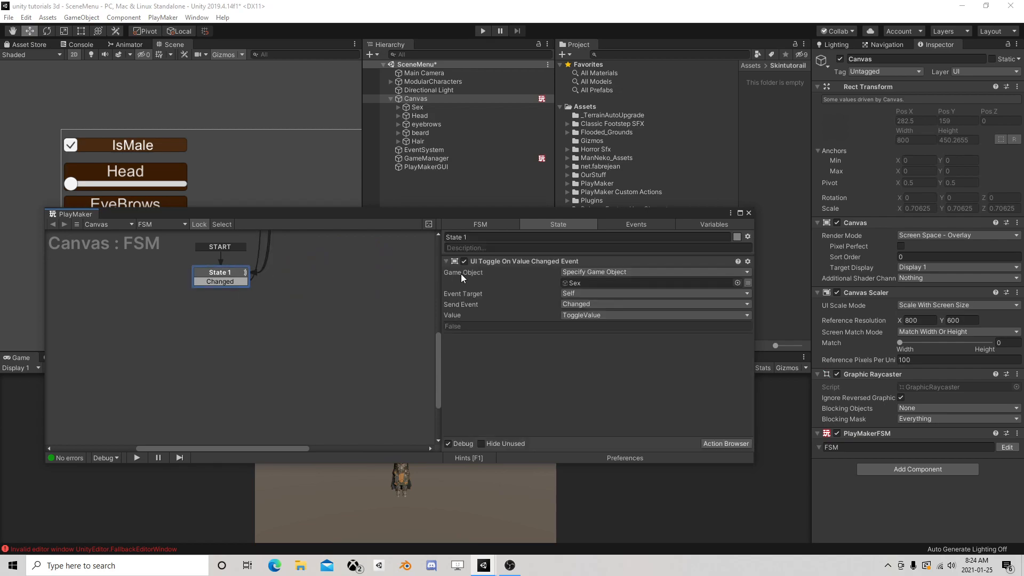
# Add a UI Slider On Value Changed Event action to State 1 of the Canvas FSM
pyautogui.click(725, 443)
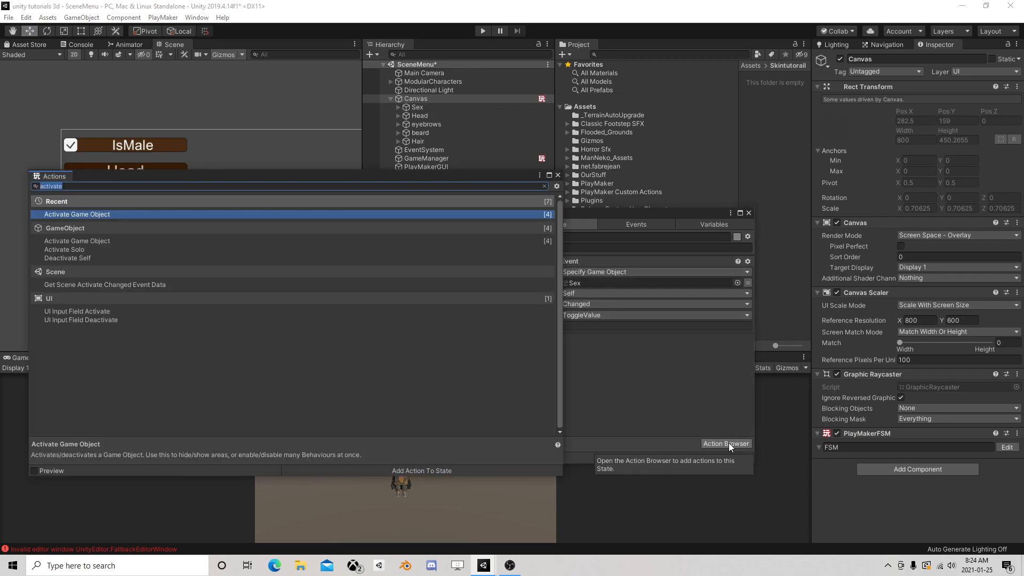
pyautogui.write('ui sli')
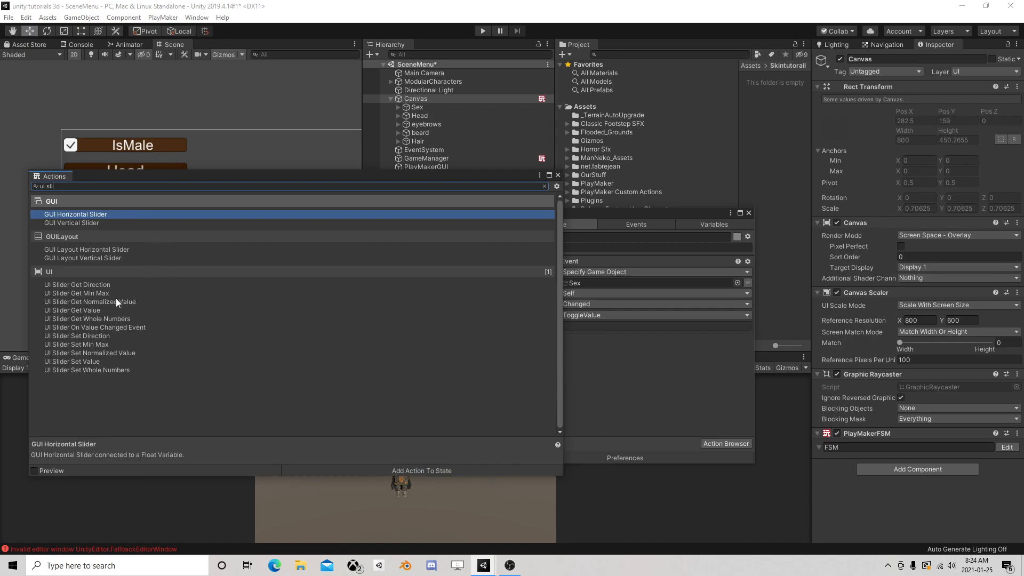
pyautogui.doubleClick(120, 327)
pyautogui.click(558, 175)
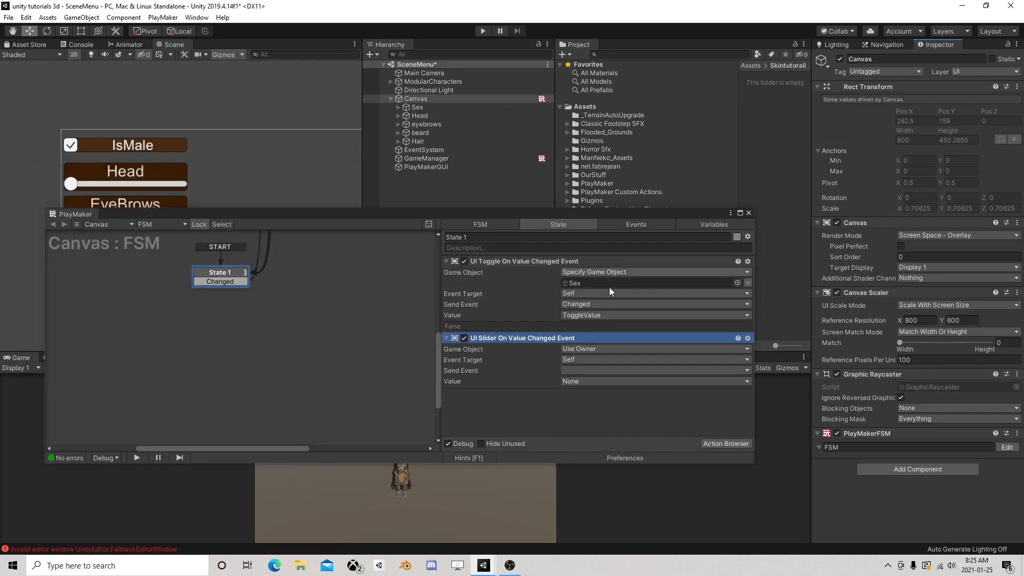
# Create a new event named HeadChanged as the slider action's send event
pyautogui.click(577, 370)
pyautogui.click(606, 483)
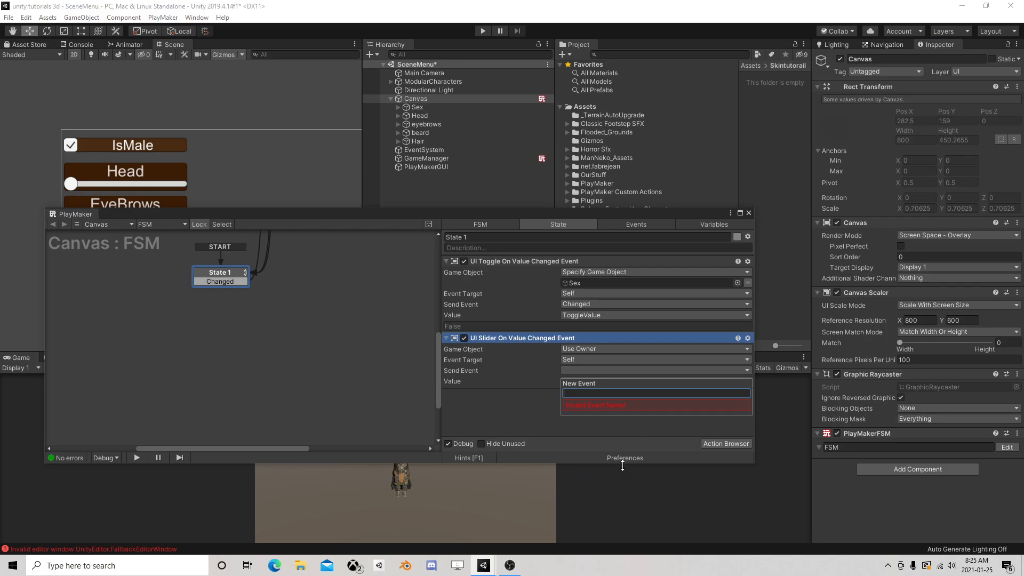
pyautogui.write('HeadChanged')
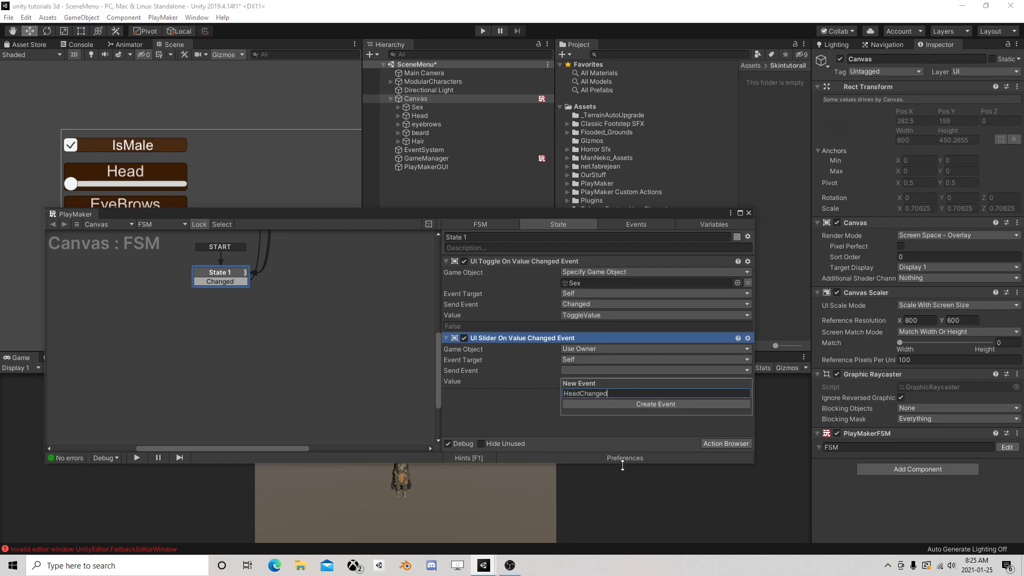
pyautogui.press('Return')
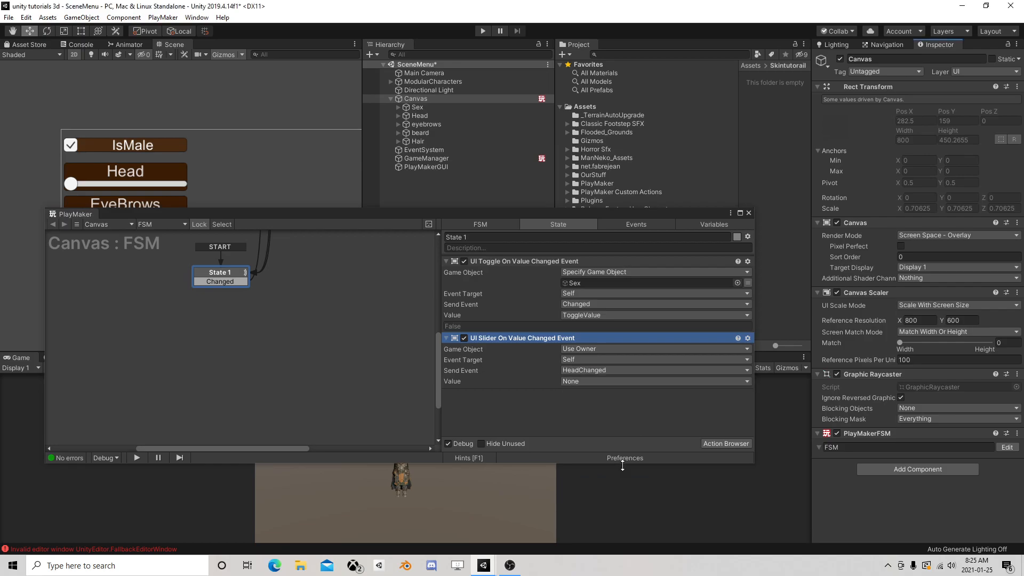
# Store the slider action's value in a new local variable named headValue
pyautogui.click(600, 379)
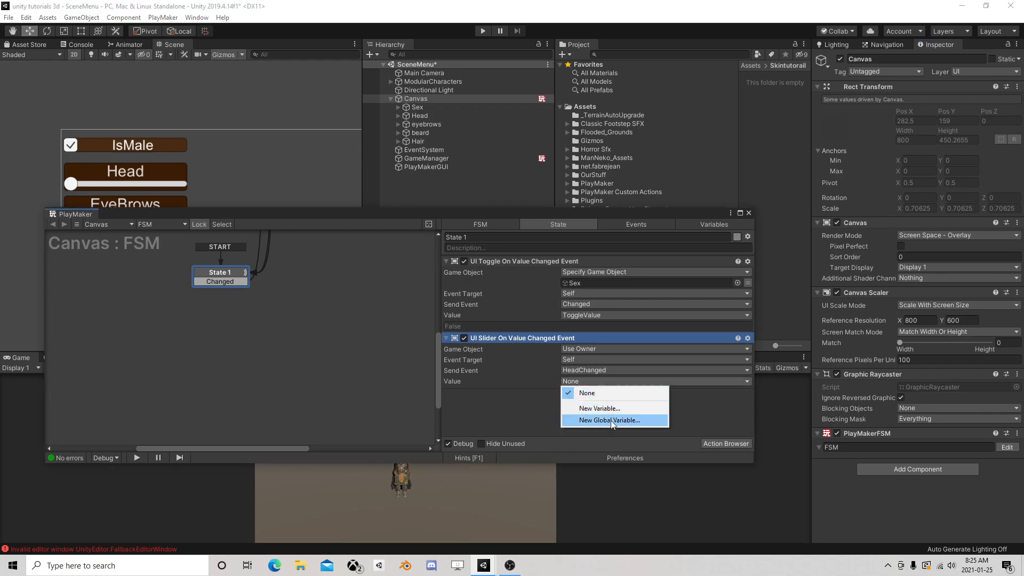
pyautogui.click(608, 407)
pyautogui.write('headValue')
pyautogui.press('Return')
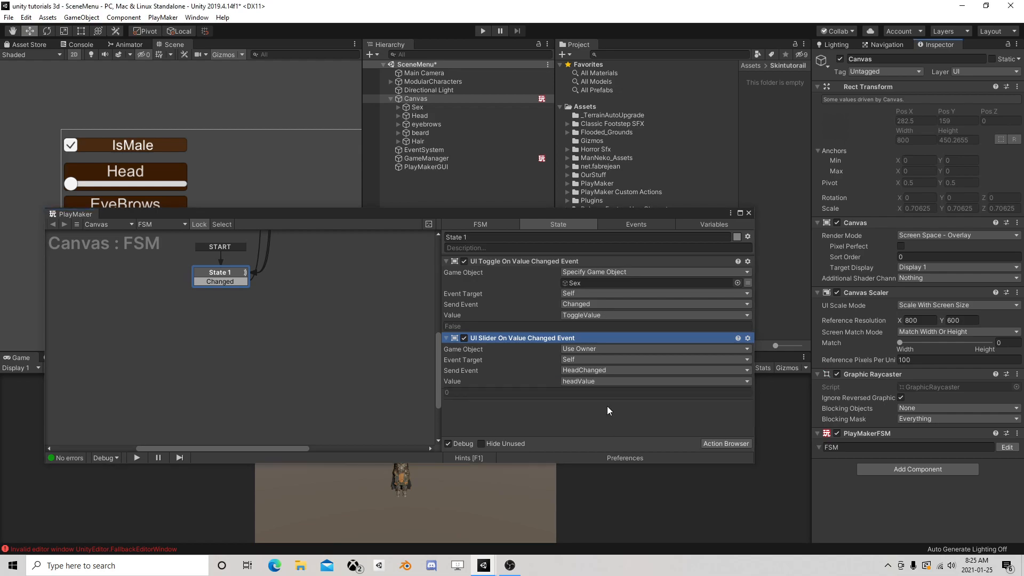
# Copy the UI Slider On Value Changed Event action and paste it three times into State 1
pyautogui.rightClick(536, 338)
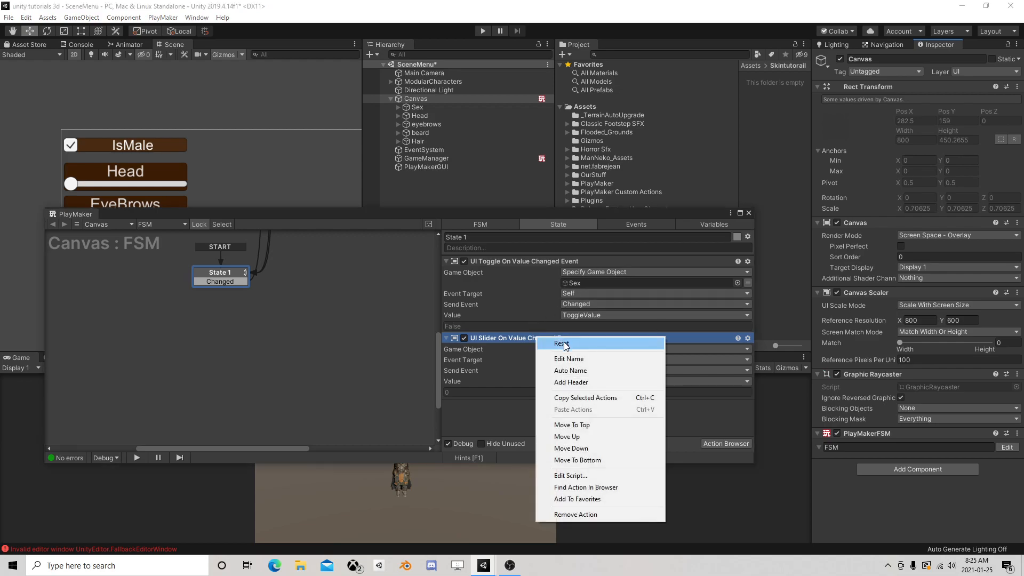
pyautogui.click(524, 383)
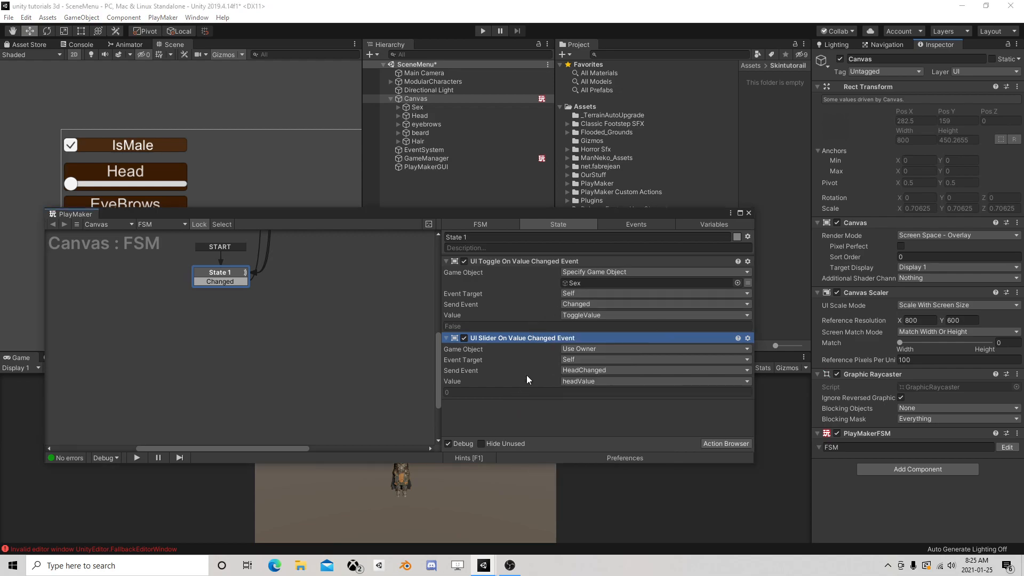
pyautogui.rightClick(526, 338)
pyautogui.click(574, 398)
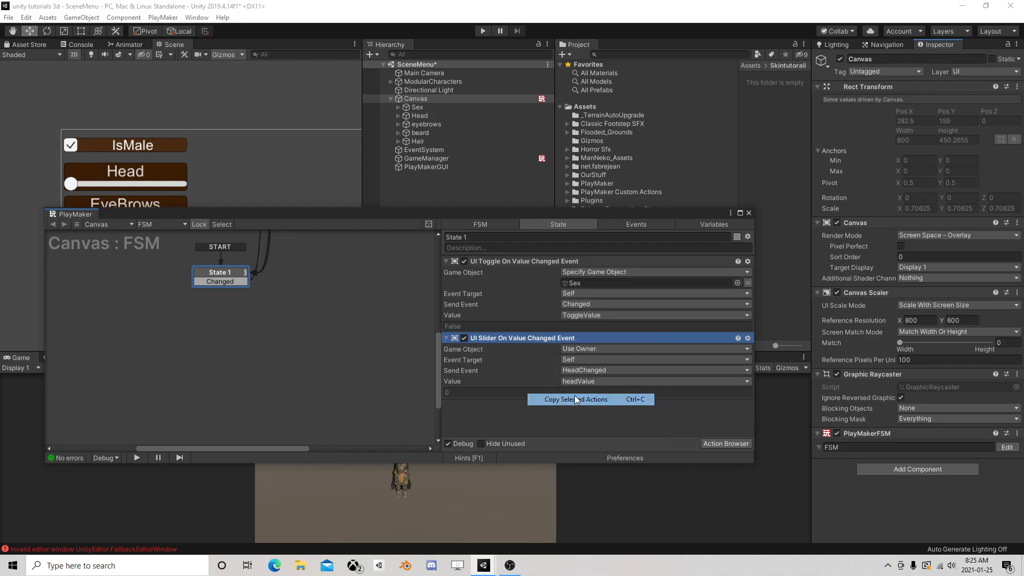
pyautogui.rightClick(527, 408)
pyautogui.click(560, 356)
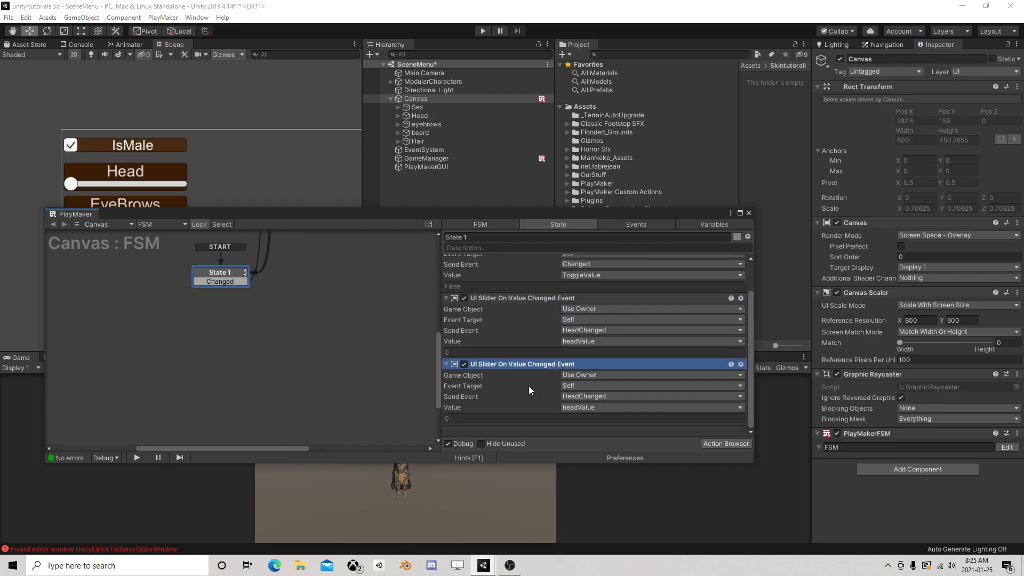
pyautogui.rightClick(519, 427)
pyautogui.click(562, 375)
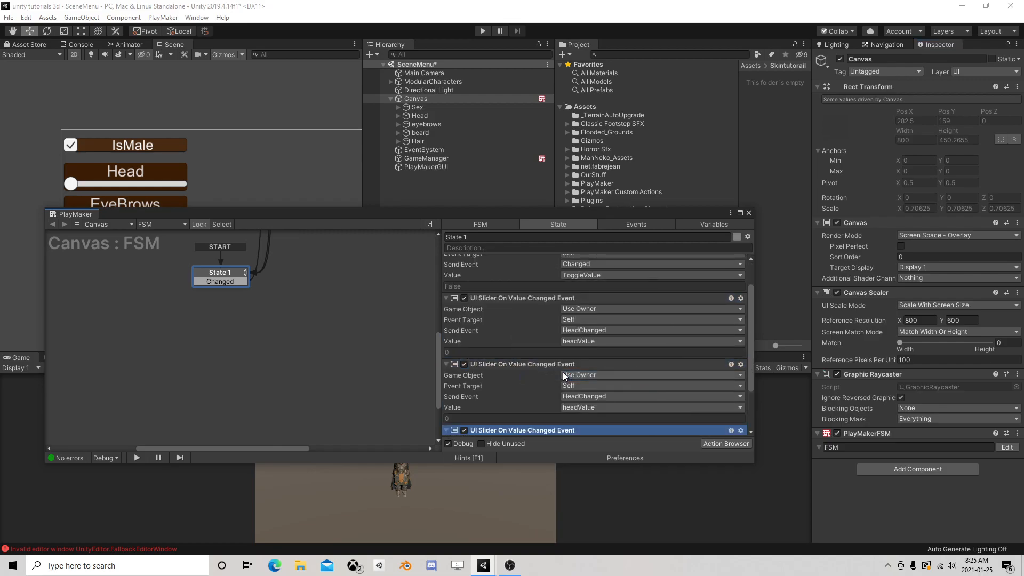
pyautogui.rightClick(530, 427)
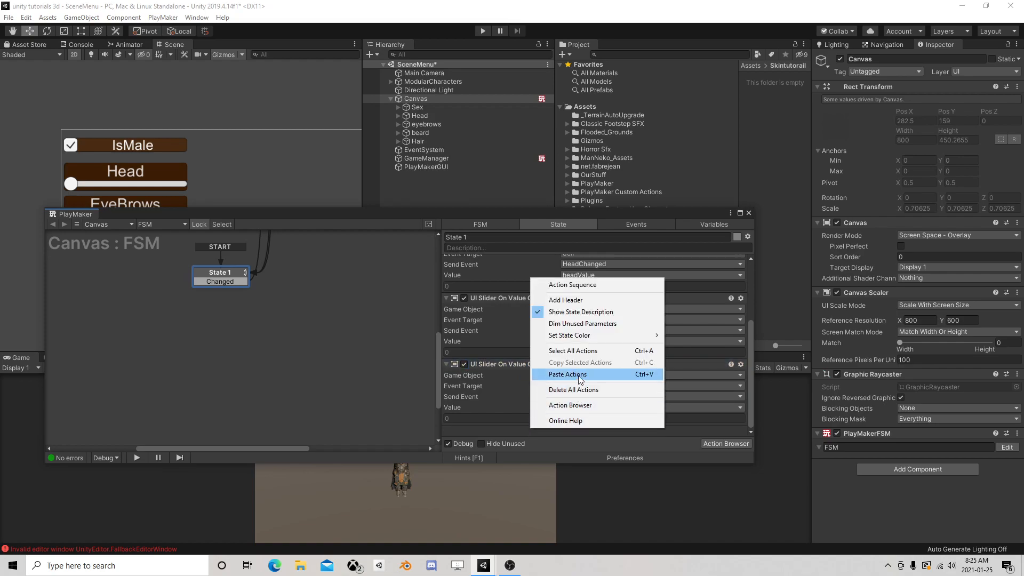
pyautogui.click(567, 374)
pyautogui.scroll(10, 589, 354)
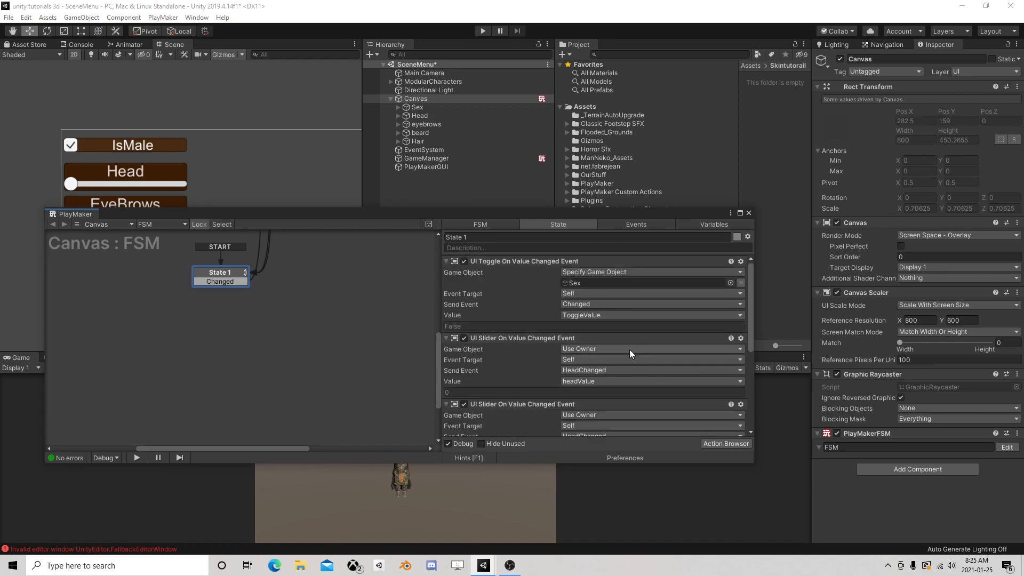
# Create a new event named EyeBrows as the send event of the second slider action
pyautogui.scroll(-2, 598, 362)
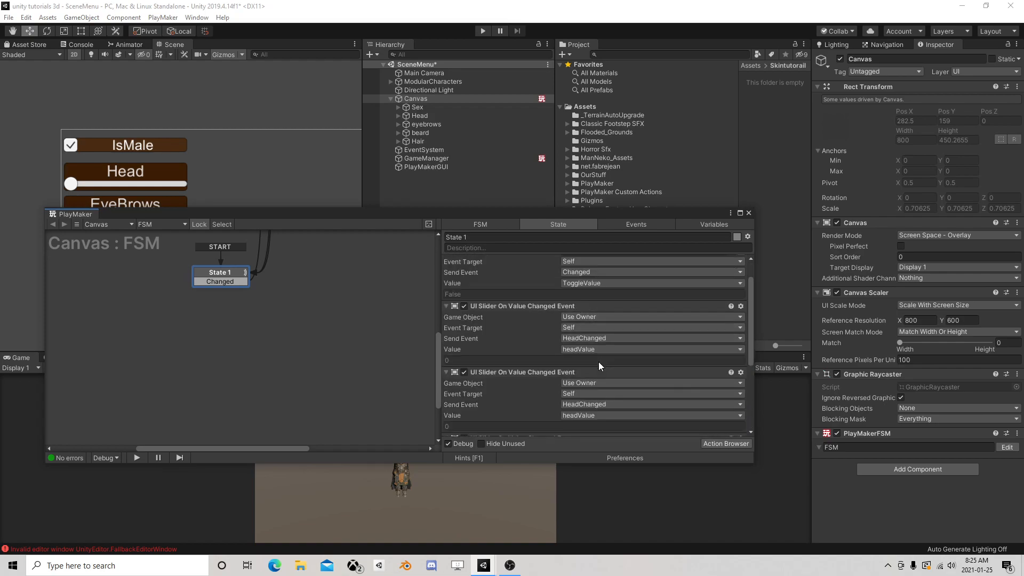
pyautogui.click(591, 404)
pyautogui.click(598, 527)
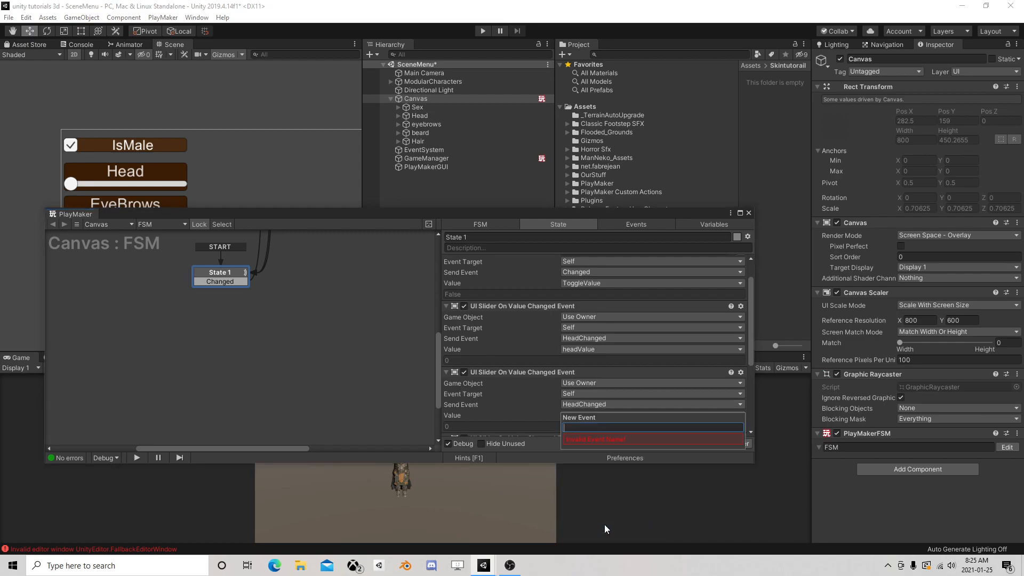
pyautogui.write('EyeBrows')
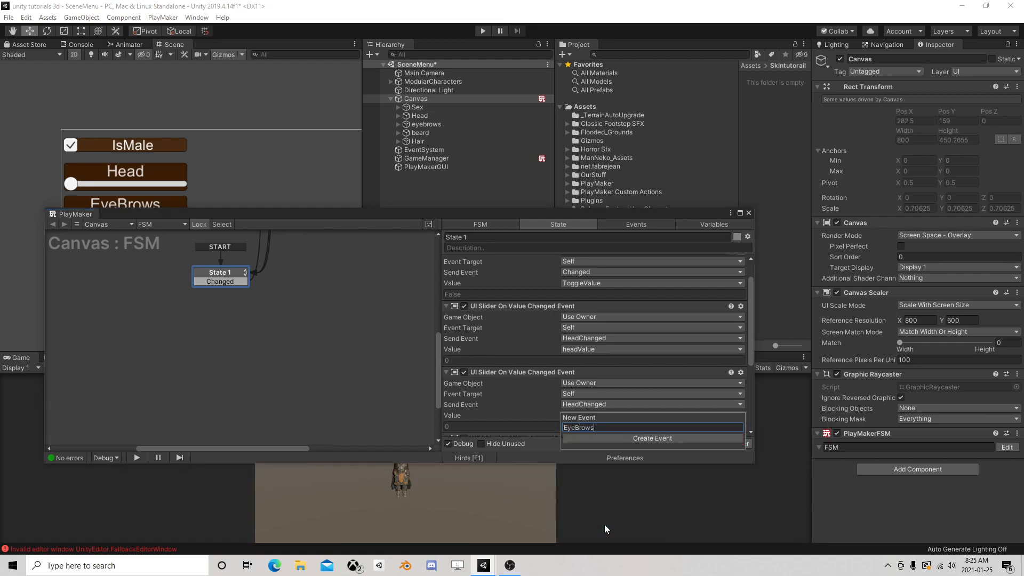
pyautogui.press('Return')
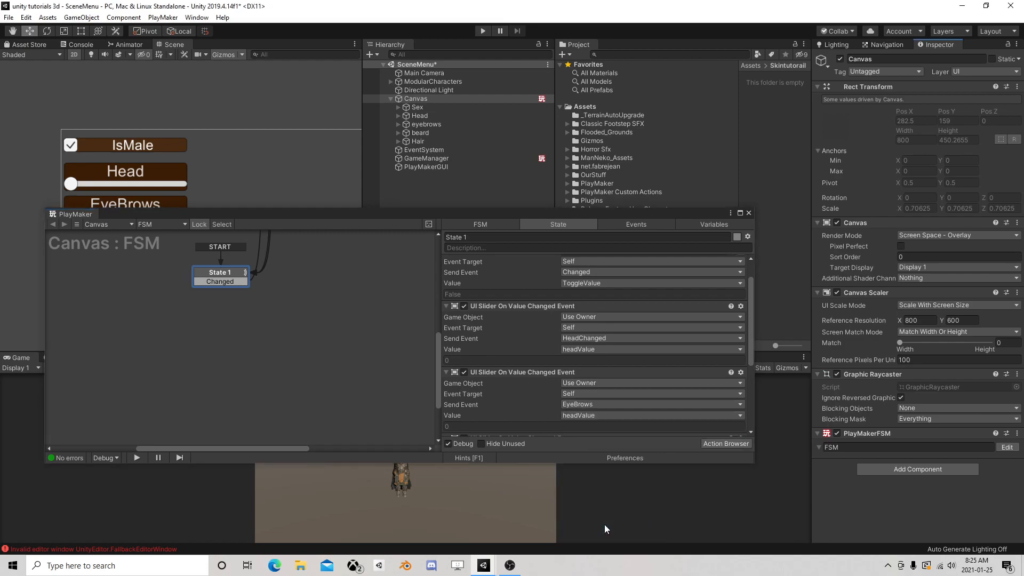
pyautogui.click(579, 417)
pyautogui.click(525, 419)
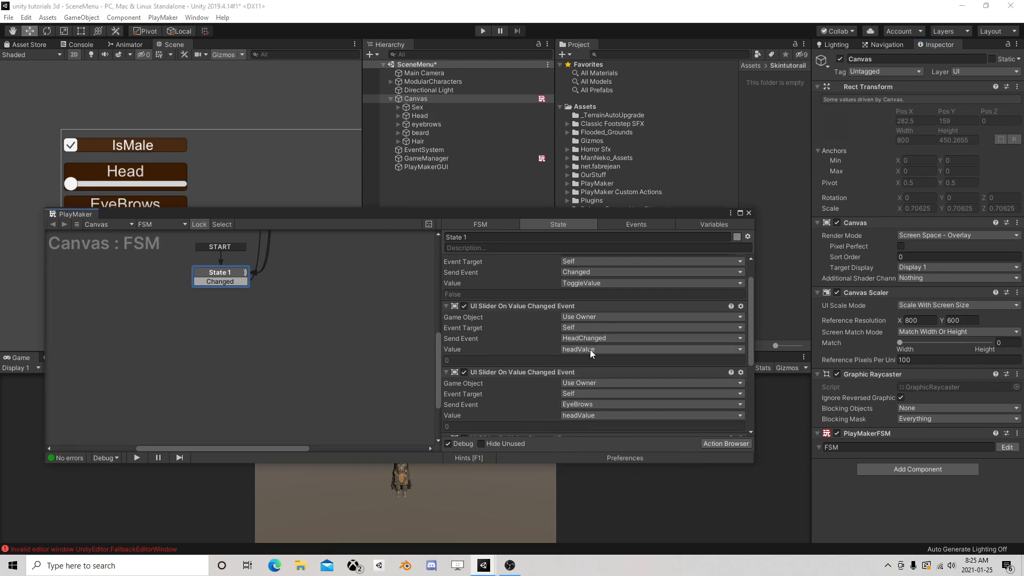
pyautogui.click(612, 350)
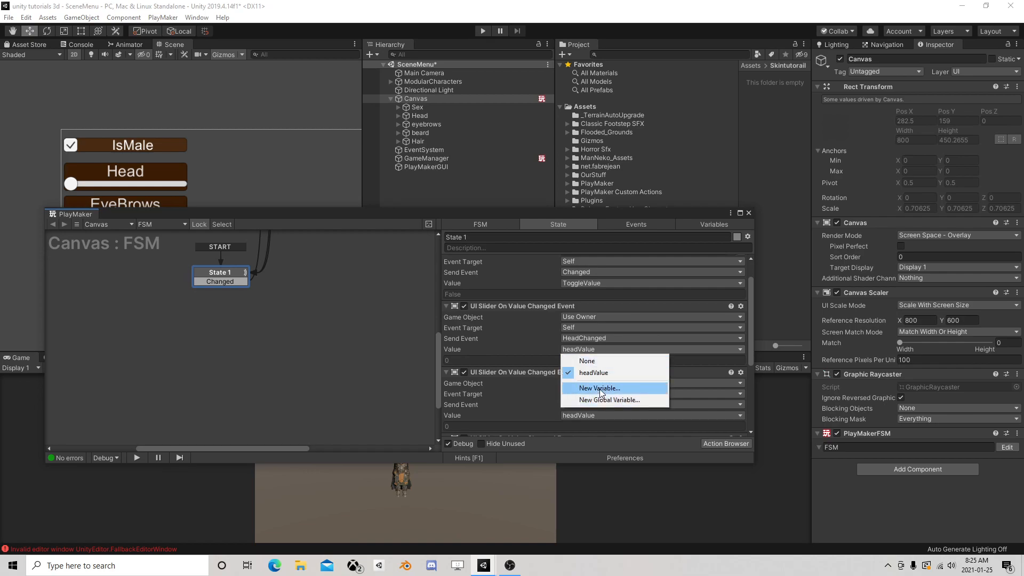
pyautogui.click(513, 323)
# Rename the FSM variable headValue to SliderValue and return to the actions of State 1
pyautogui.click(702, 226)
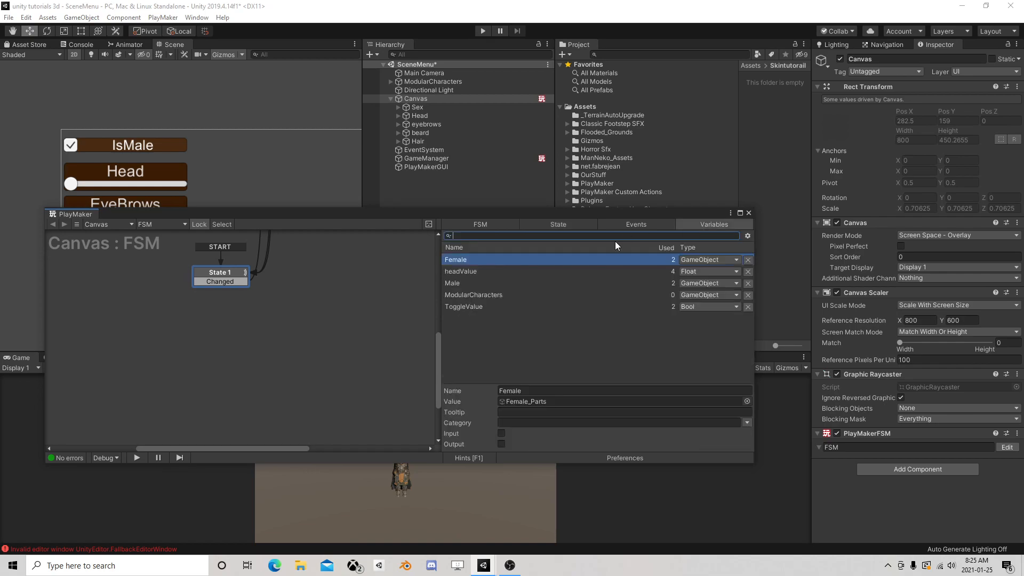
pyautogui.click(472, 272)
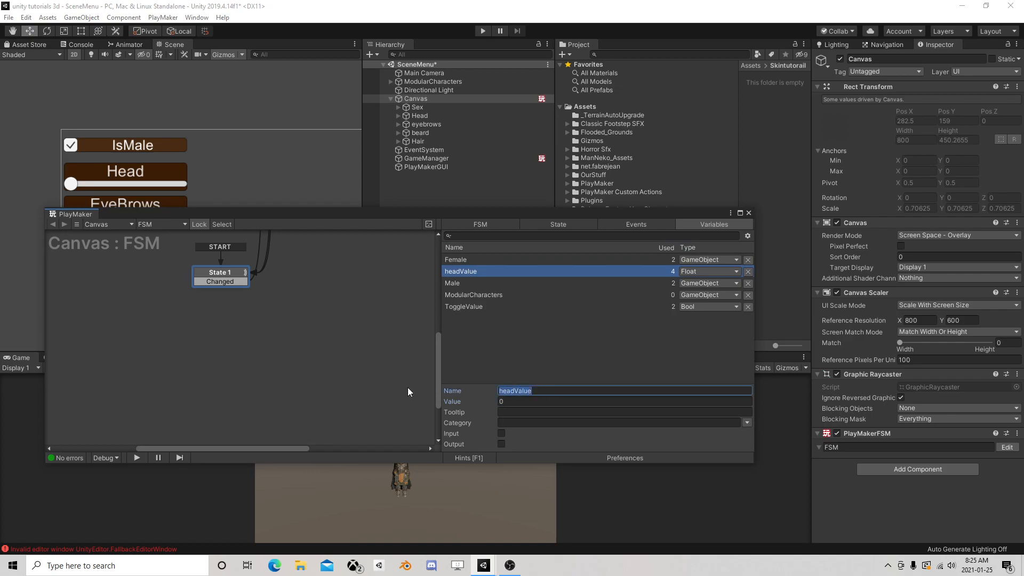
pyautogui.write('SliderValue')
pyautogui.press('Return')
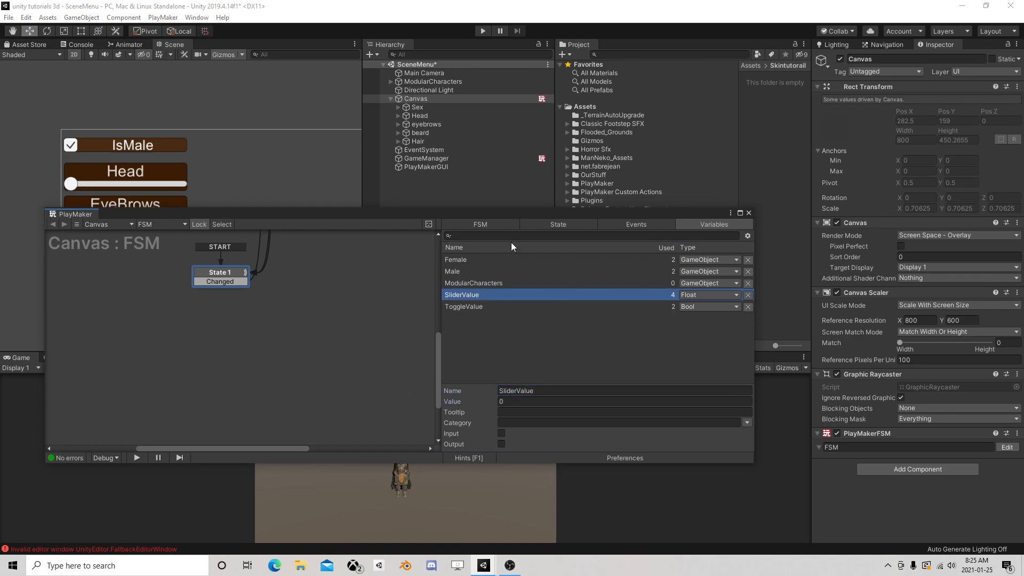
pyautogui.click(547, 226)
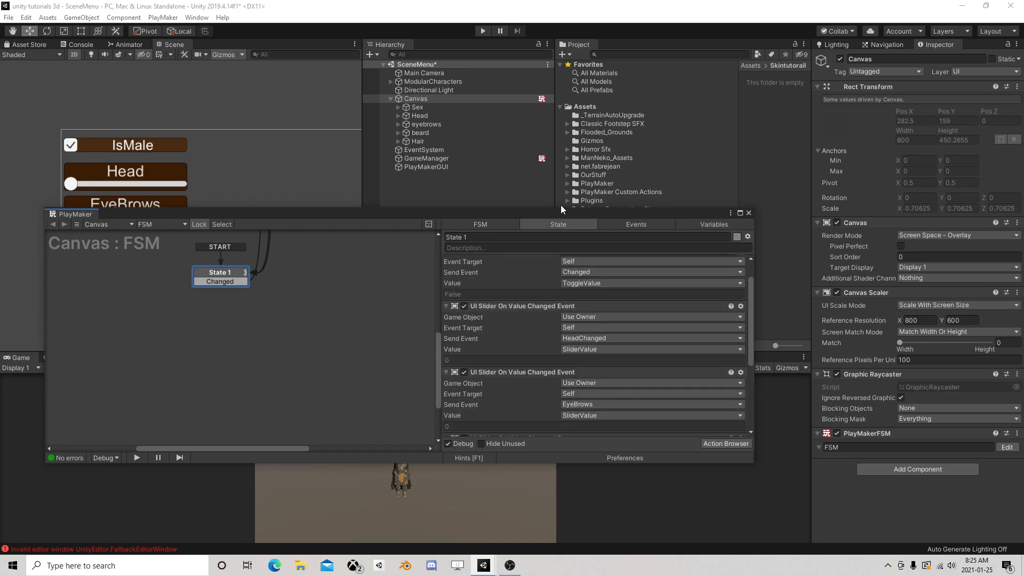
# Move the PlayMaker window higher and create a new event named beard as the third slider action's send event
pyautogui.moveTo(552, 213); pyautogui.dragTo(705, 62)
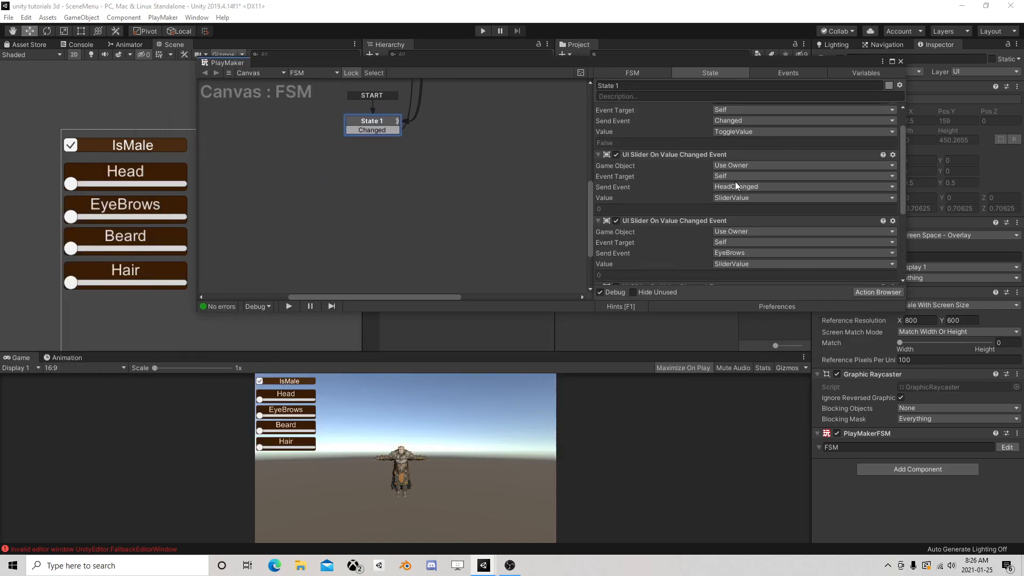
pyautogui.scroll(-2, 721, 190)
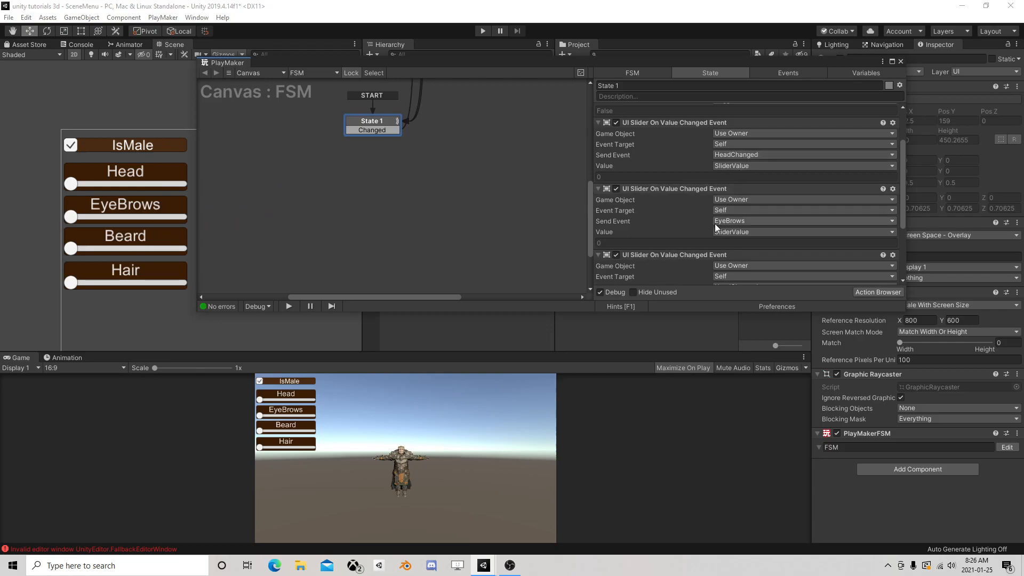
pyautogui.scroll(-2, 725, 223)
pyautogui.click(733, 254)
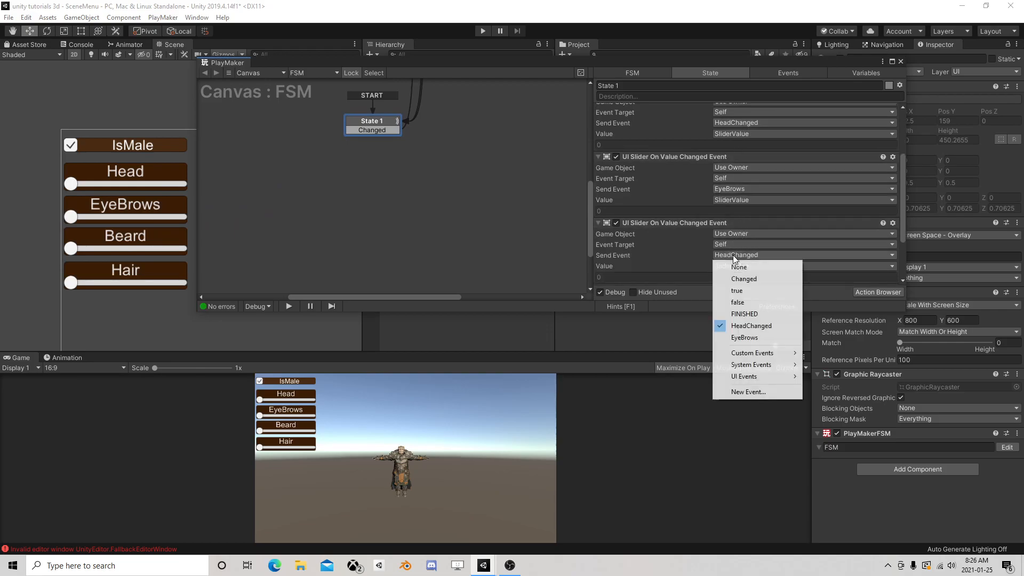
pyautogui.click(747, 392)
pyautogui.write('bear')
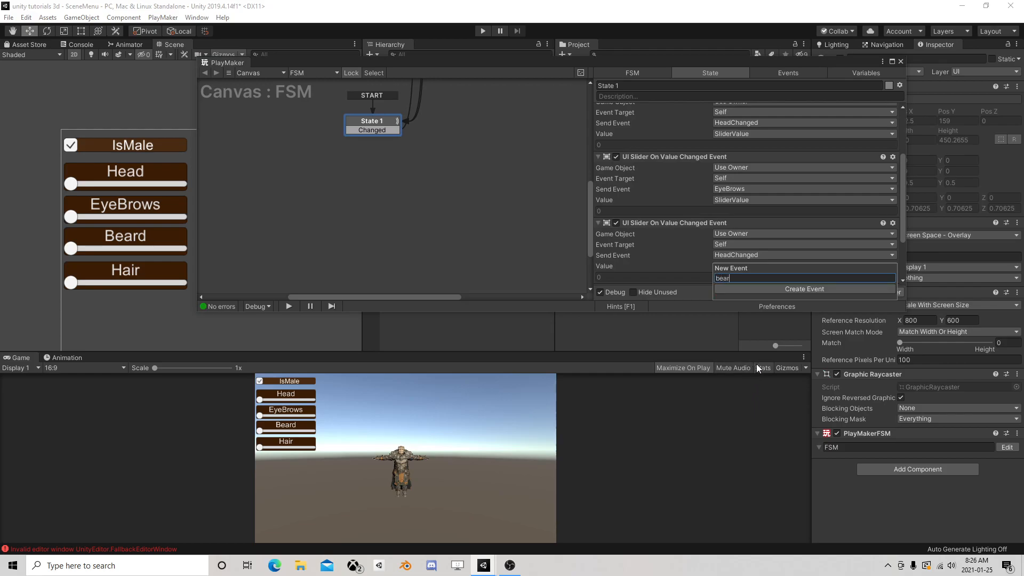
pyautogui.write('d')
pyautogui.press('Return')
pyautogui.scroll(-1, 772, 244)
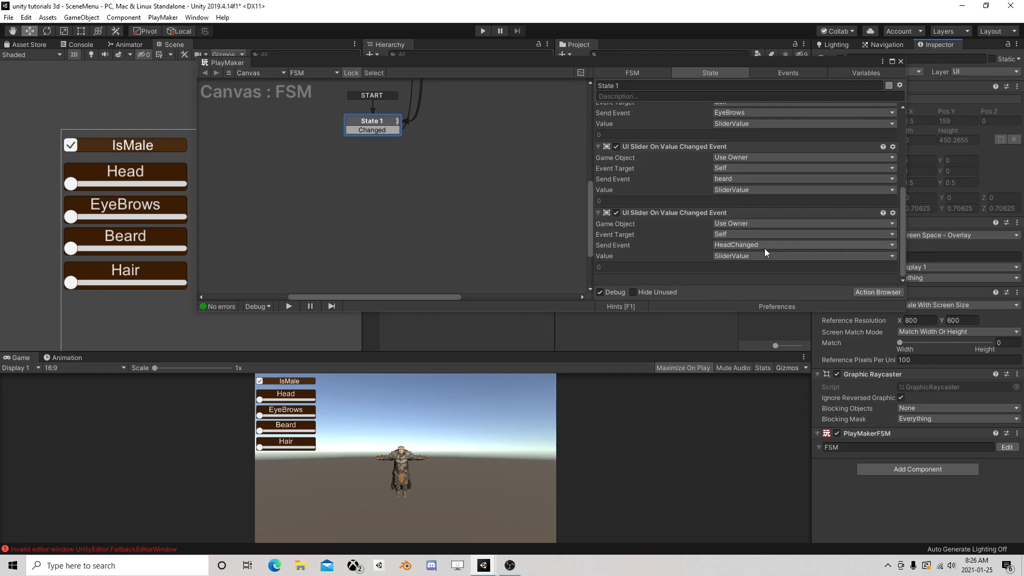
# Create a new event named hair as the send event of the fourth slider action
pyautogui.click(749, 246)
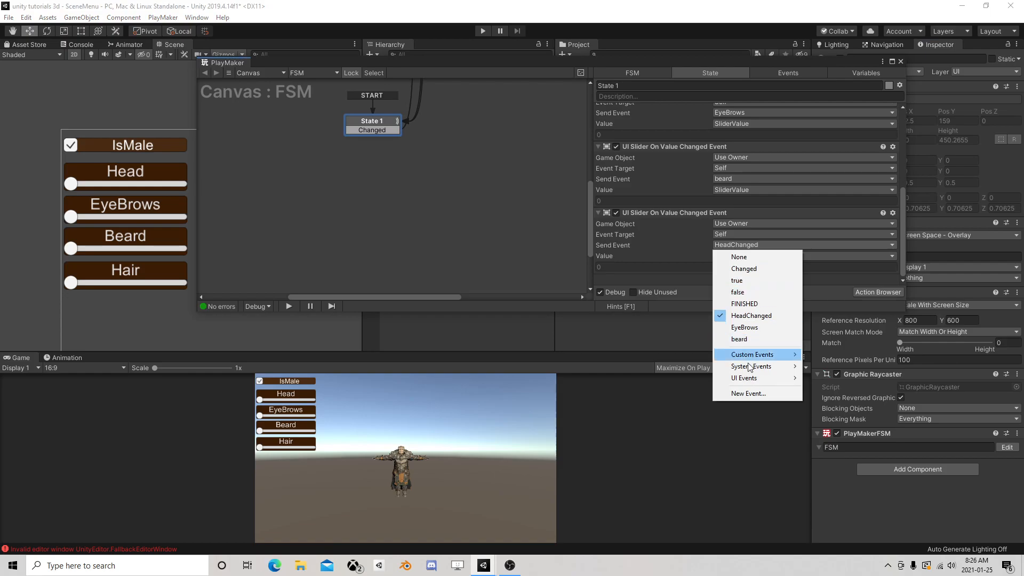
pyautogui.click(742, 396)
pyautogui.write('hair')
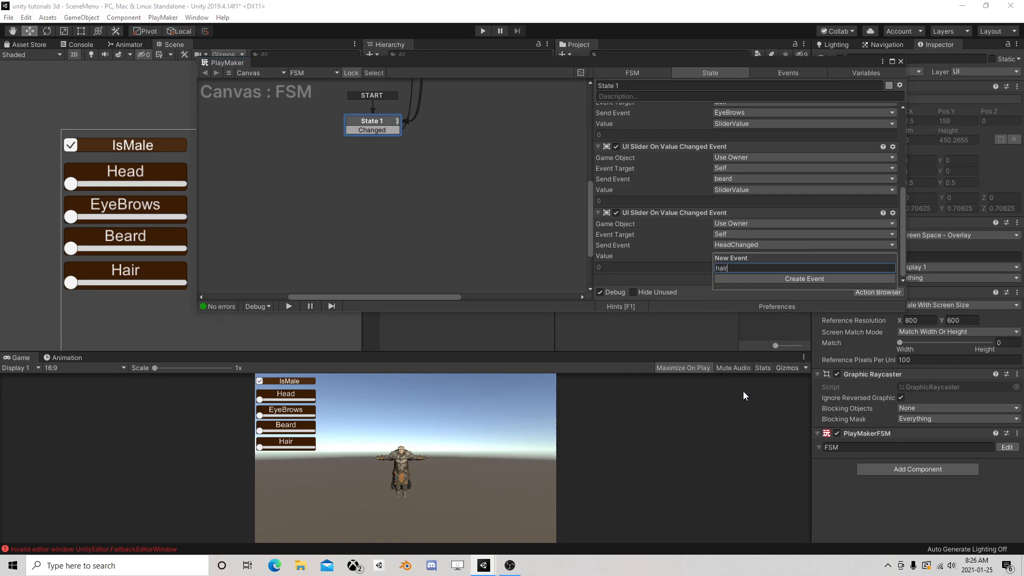
pyautogui.press('Return')
# Set the first slider action (HeadChanged) to Specify Game Object and assign the Head object from the Canvas
pyautogui.moveTo(696, 64); pyautogui.dragTo(644, 91)
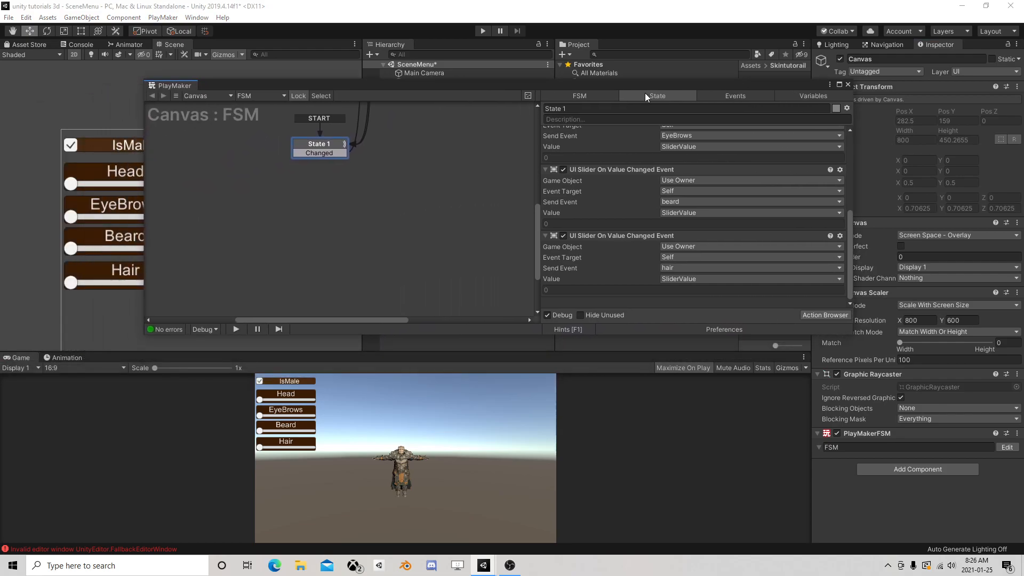
pyautogui.scroll(5, 617, 219)
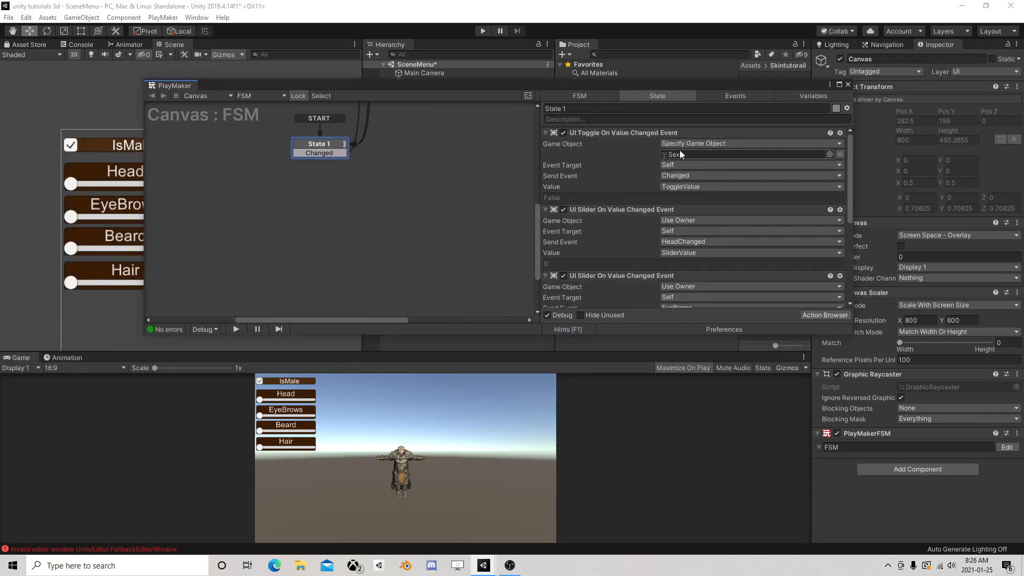
pyautogui.click(546, 132)
pyautogui.click(684, 155)
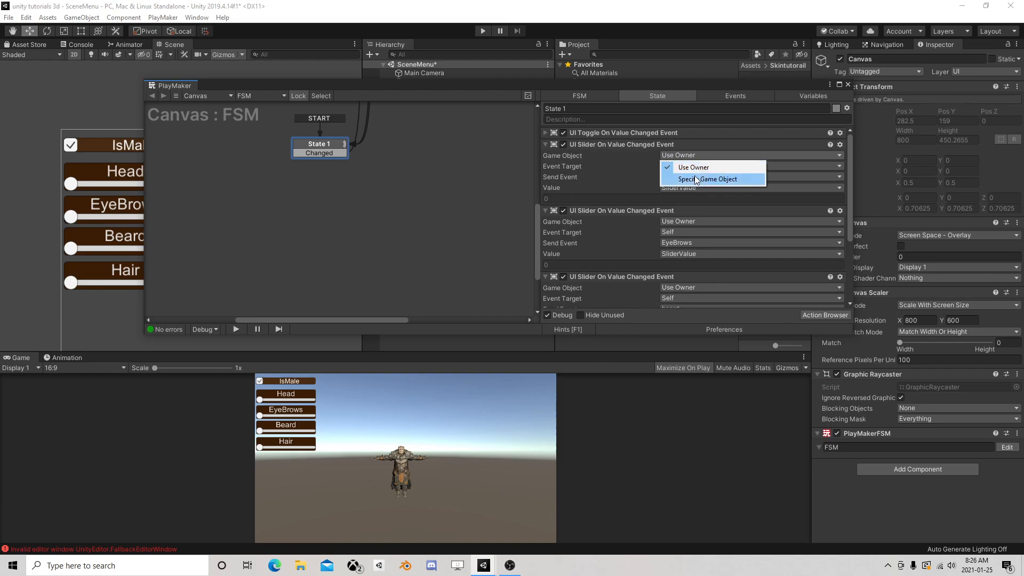
pyautogui.click(695, 179)
pyautogui.moveTo(695, 83); pyautogui.dragTo(706, 153)
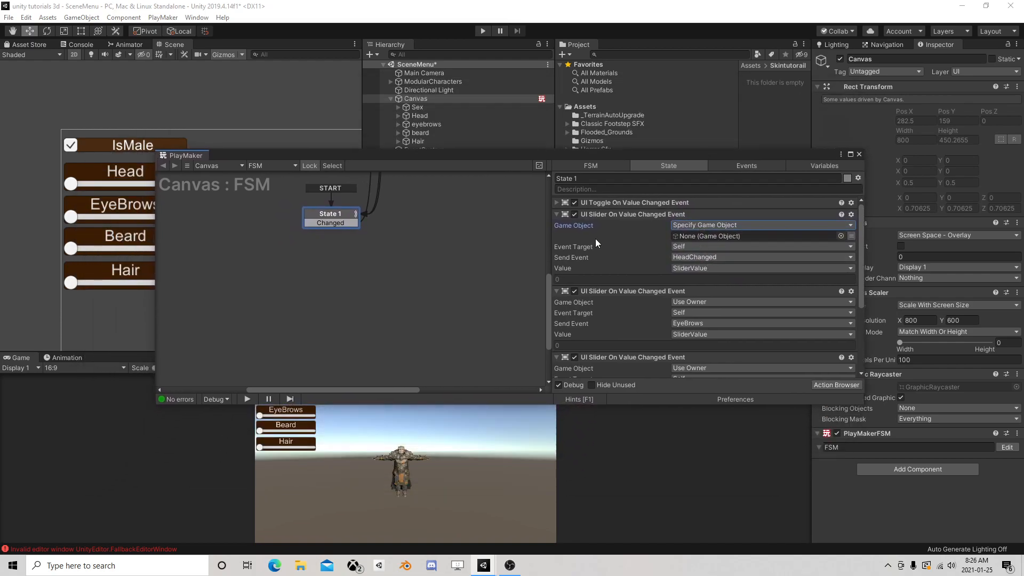
pyautogui.moveTo(434, 116); pyautogui.dragTo(731, 238)
# Set the EyeBrows and beard slider actions to Specify Game Object, assigning the Canvas objects eyebrows and beard respectively
pyautogui.click(557, 213)
pyautogui.click(688, 237)
pyautogui.click(702, 261)
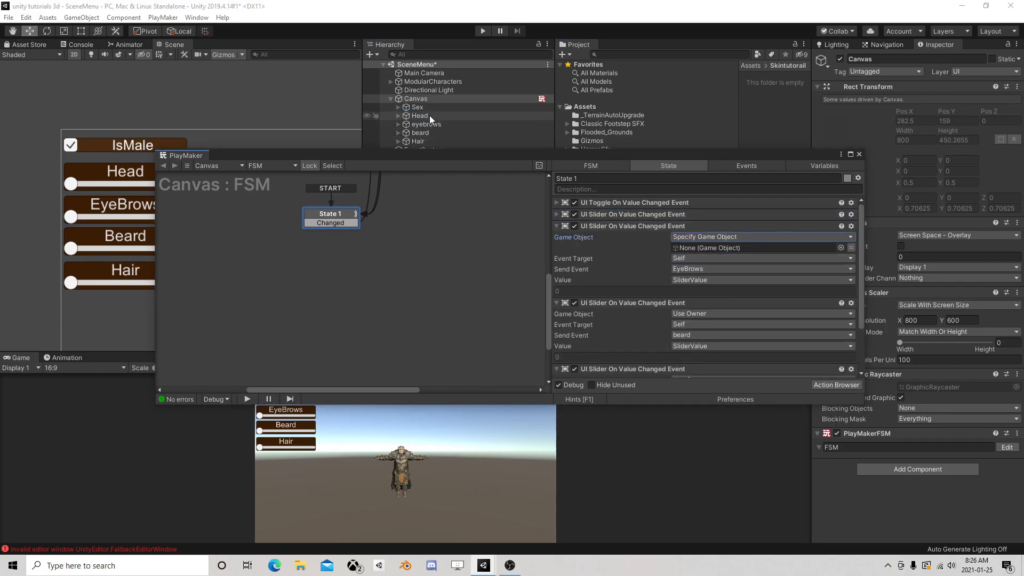
pyautogui.moveTo(423, 122); pyautogui.dragTo(728, 248)
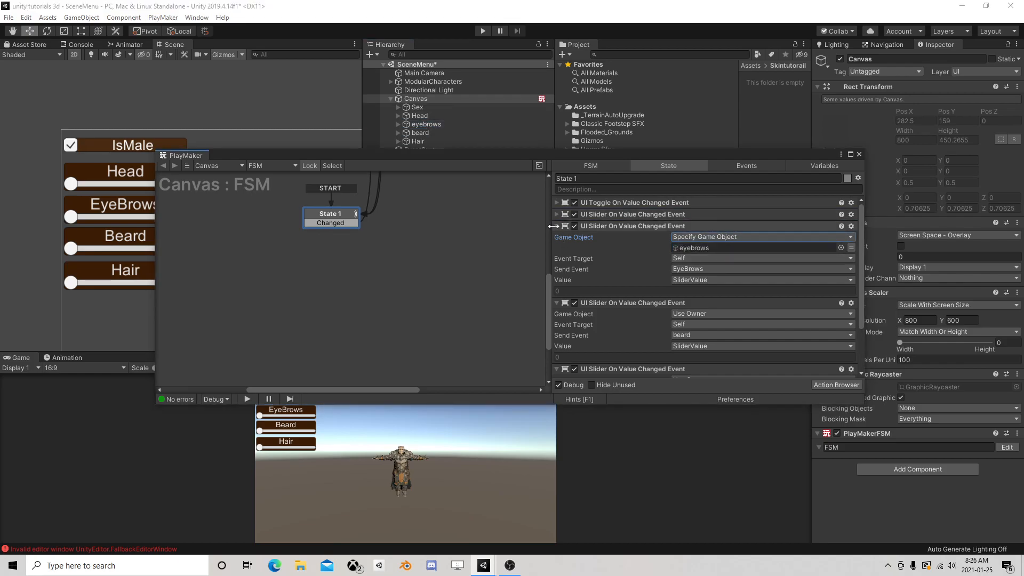
pyautogui.click(557, 226)
pyautogui.click(705, 249)
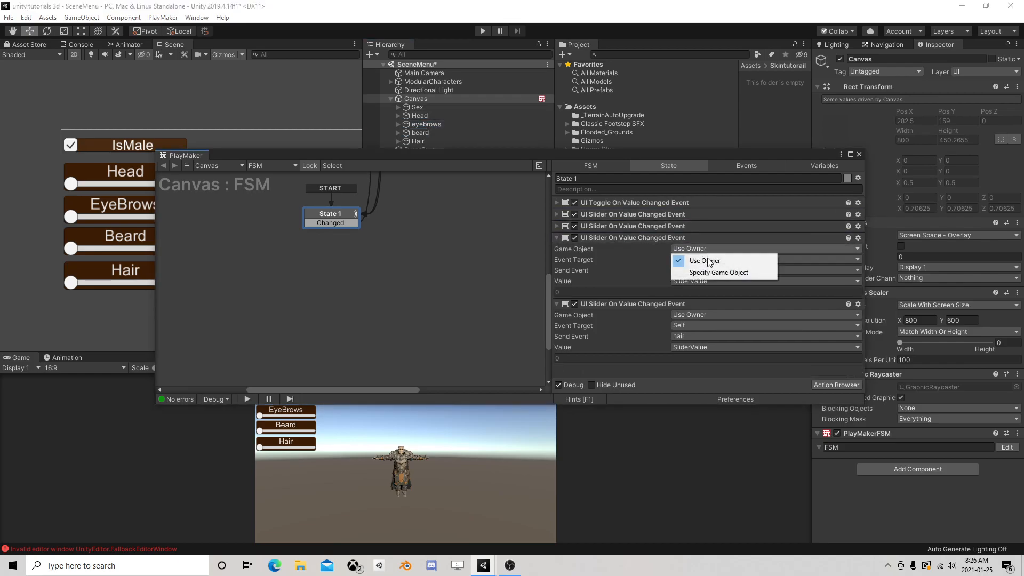
pyautogui.click(709, 272)
pyautogui.moveTo(421, 132); pyautogui.dragTo(733, 255)
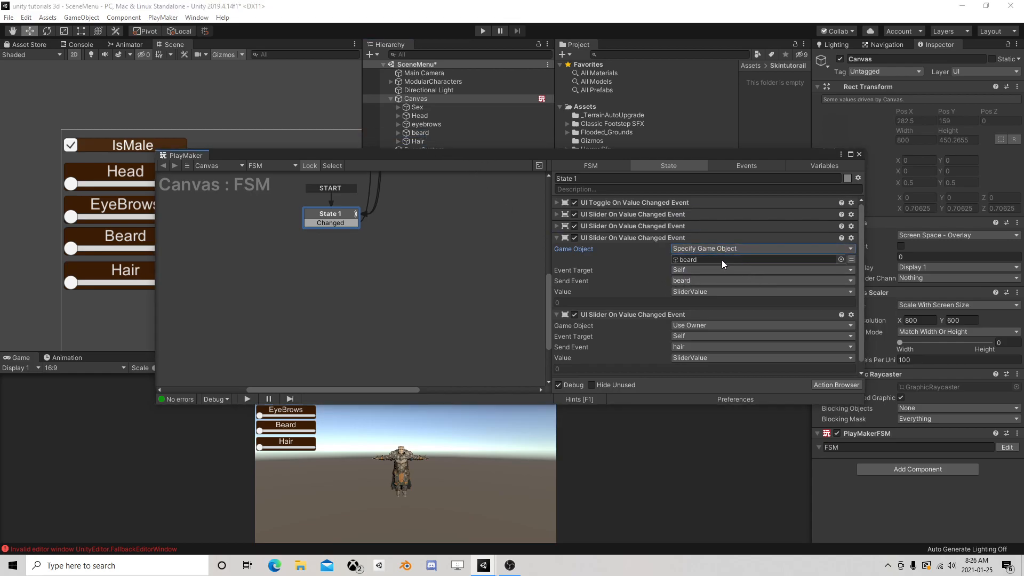
# Set the hair slider action to Specify Game Object and assign the Hair object from the Canvas
pyautogui.click(557, 238)
pyautogui.click(693, 260)
pyautogui.click(704, 284)
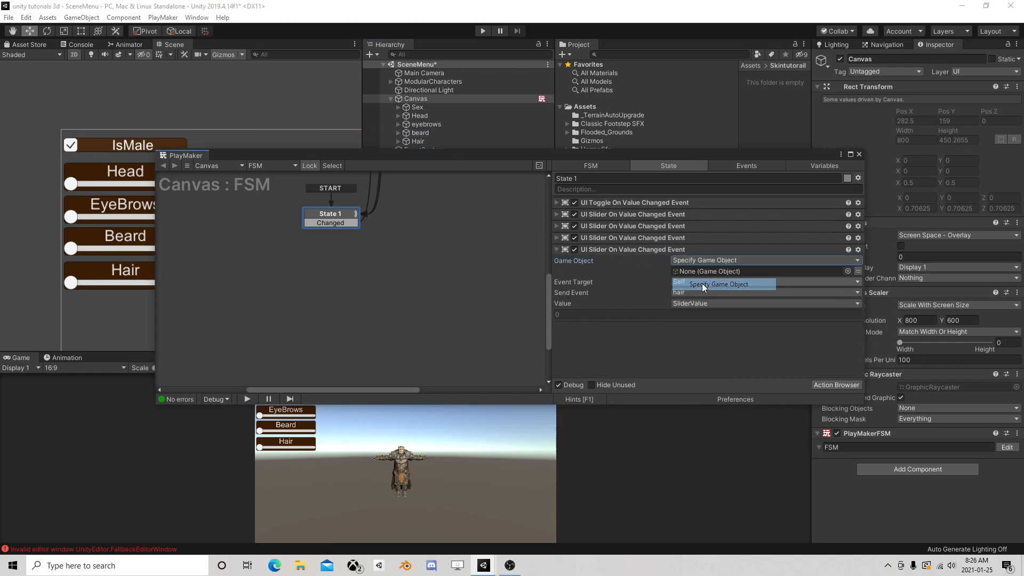
pyautogui.moveTo(504, 156); pyautogui.dragTo(472, 177)
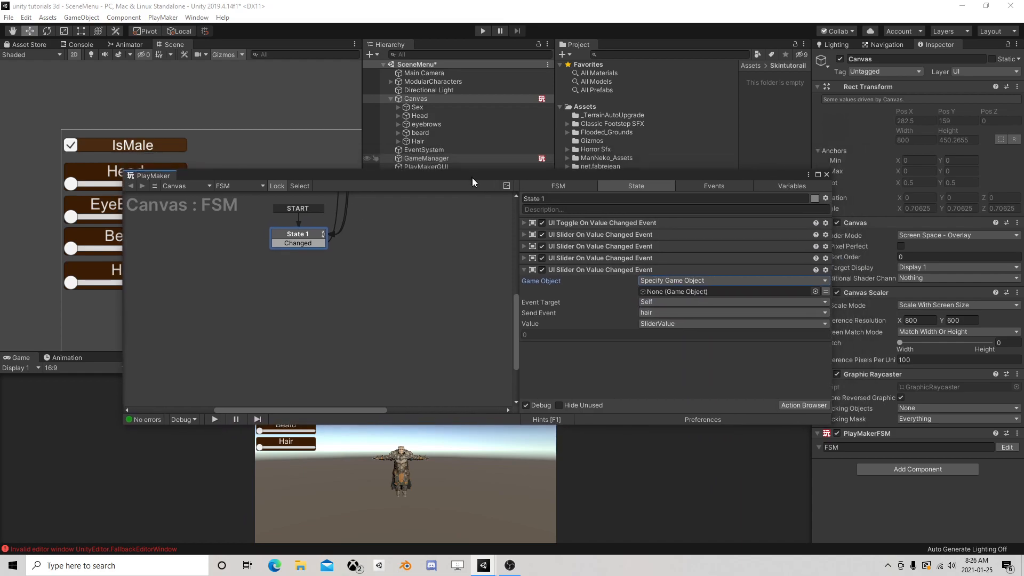
pyautogui.moveTo(415, 142); pyautogui.dragTo(657, 298)
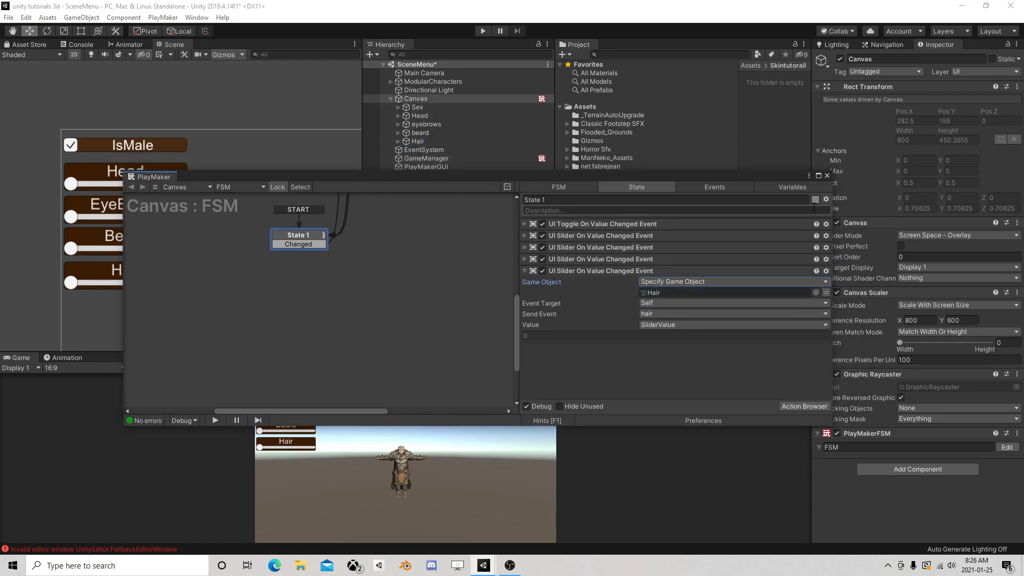
# Move the PlayMaker window clear of the hierarchy and add HeadChanged and EyeBrows transitions to State 1
pyautogui.moveTo(775, 178); pyautogui.dragTo(704, 283)
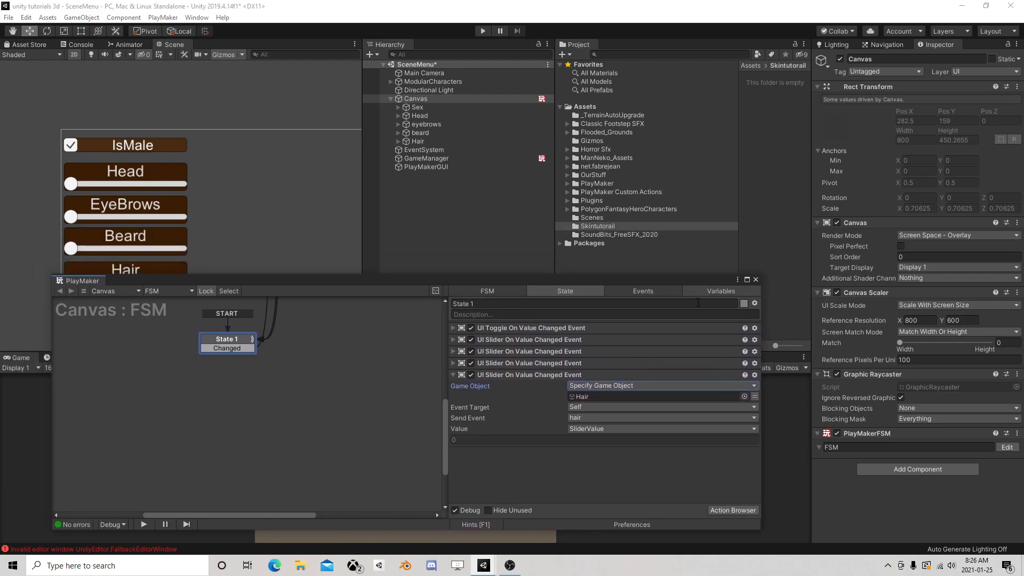
pyautogui.rightClick(238, 338)
pyautogui.moveTo(322, 345)
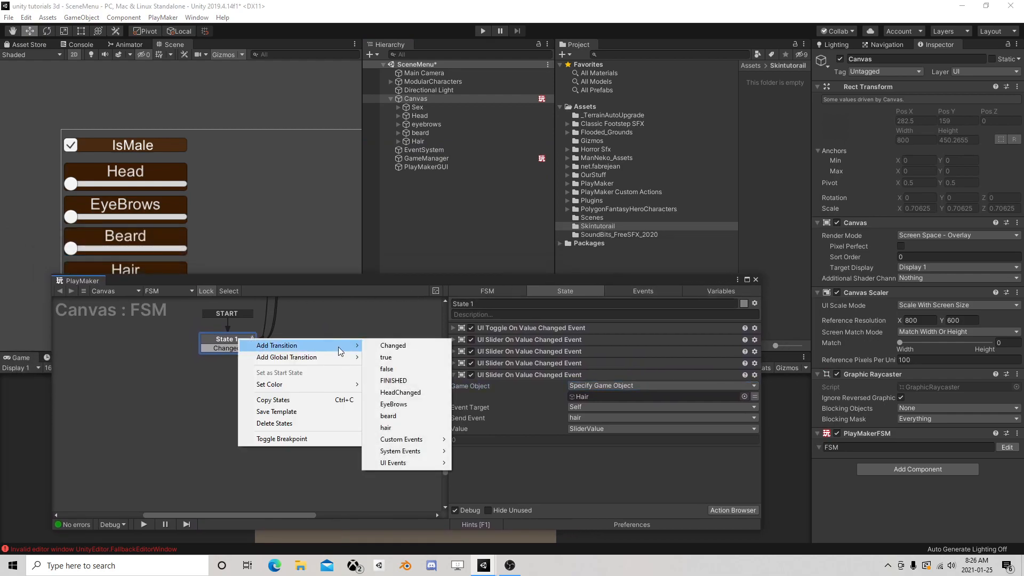
pyautogui.click(411, 395)
pyautogui.rightClick(236, 340)
pyautogui.moveTo(261, 346)
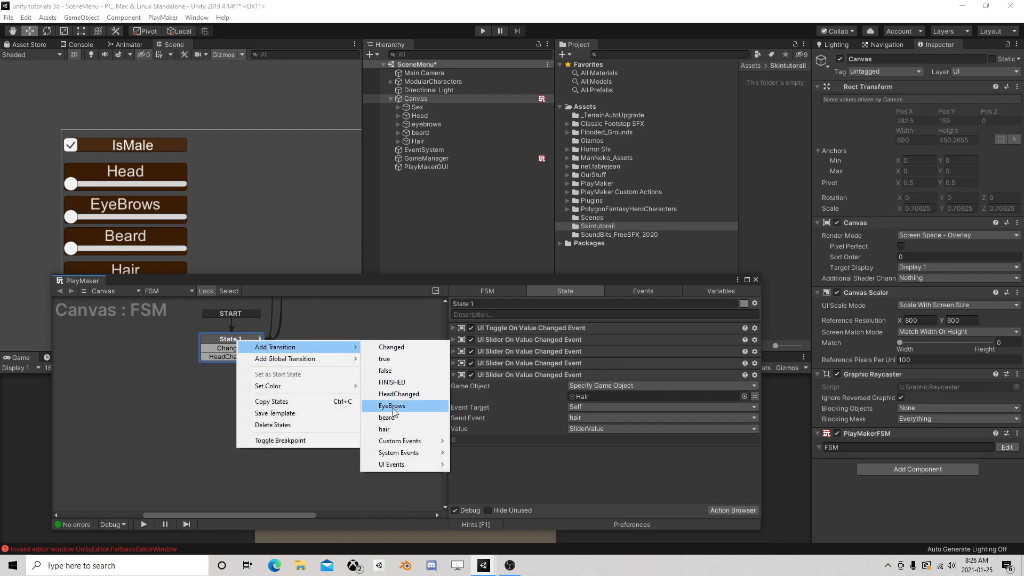
pyautogui.click(391, 407)
# Add beard and hair transitions to State 1
pyautogui.rightClick(243, 338)
pyautogui.click(394, 417)
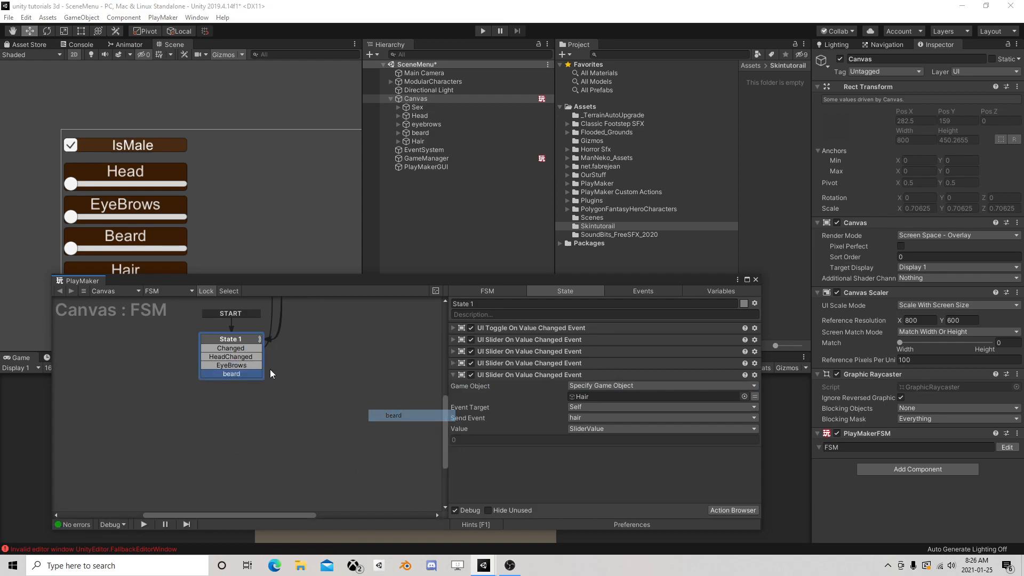
pyautogui.rightClick(239, 340)
pyautogui.click(221, 340)
pyautogui.rightClick(229, 341)
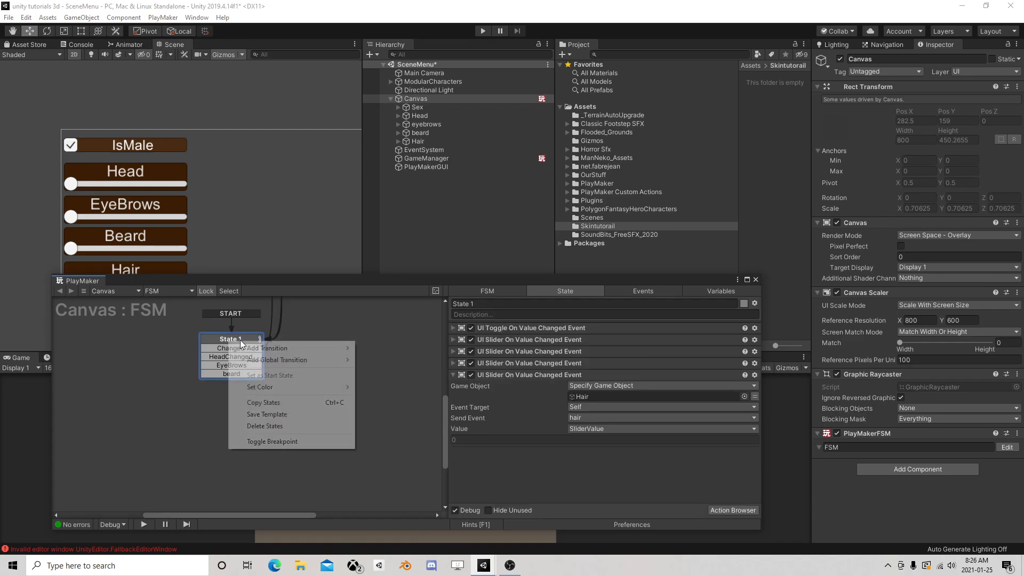
pyautogui.moveTo(283, 349)
pyautogui.click(392, 430)
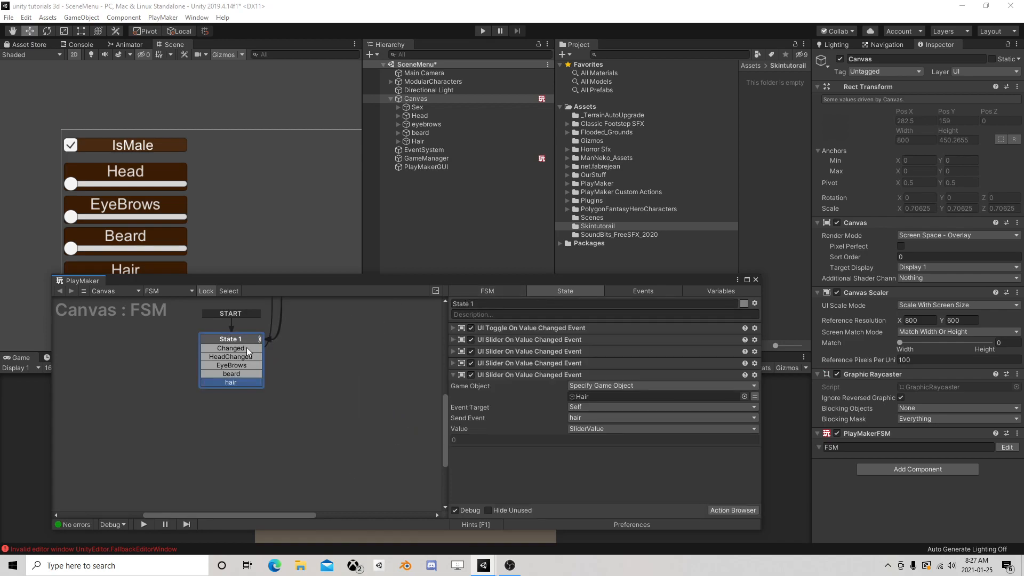
pyautogui.click(704, 290)
pyautogui.moveTo(702, 283); pyautogui.dragTo(565, 235)
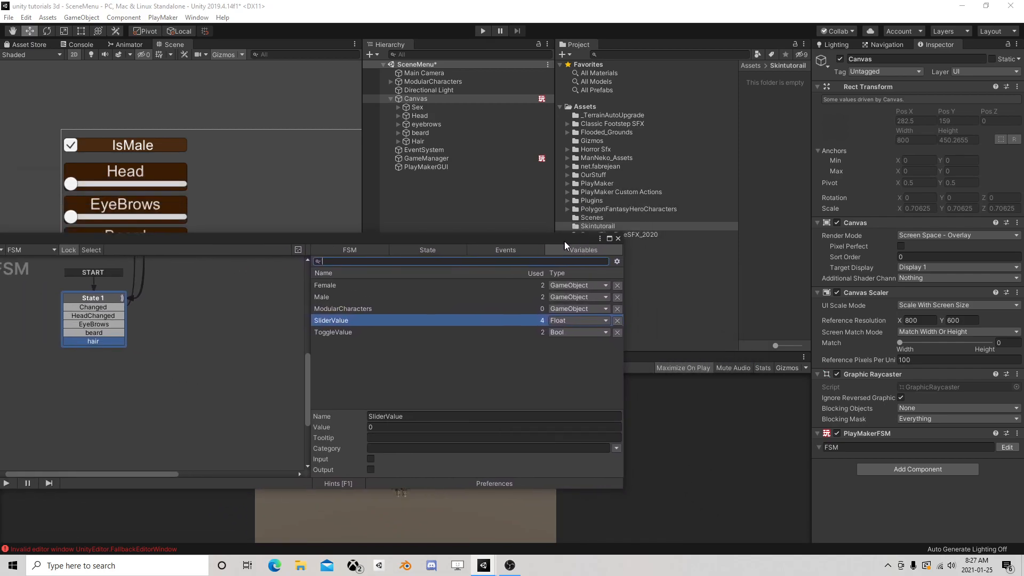
pyautogui.click(432, 370)
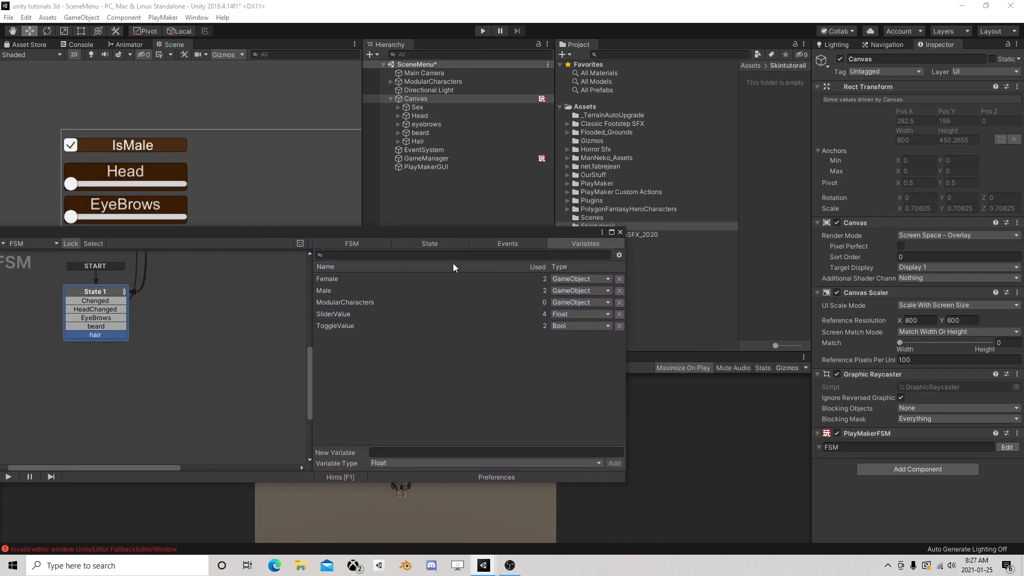
pyautogui.click(386, 463)
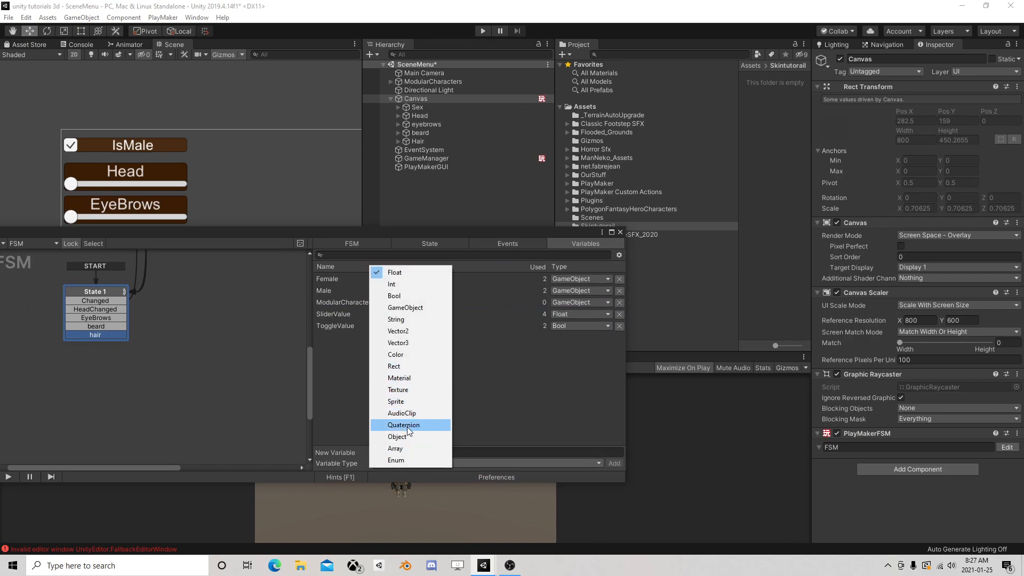
pyautogui.click(344, 387)
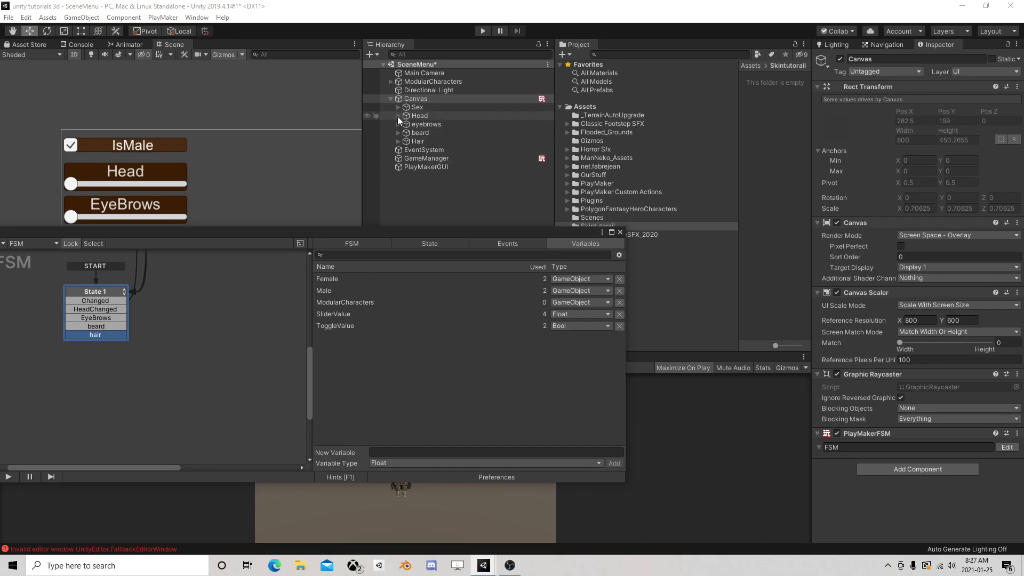
# Expand ModularCharacters, select Chr_Head_Male_00 and create a new tag named Head
pyautogui.click(391, 81)
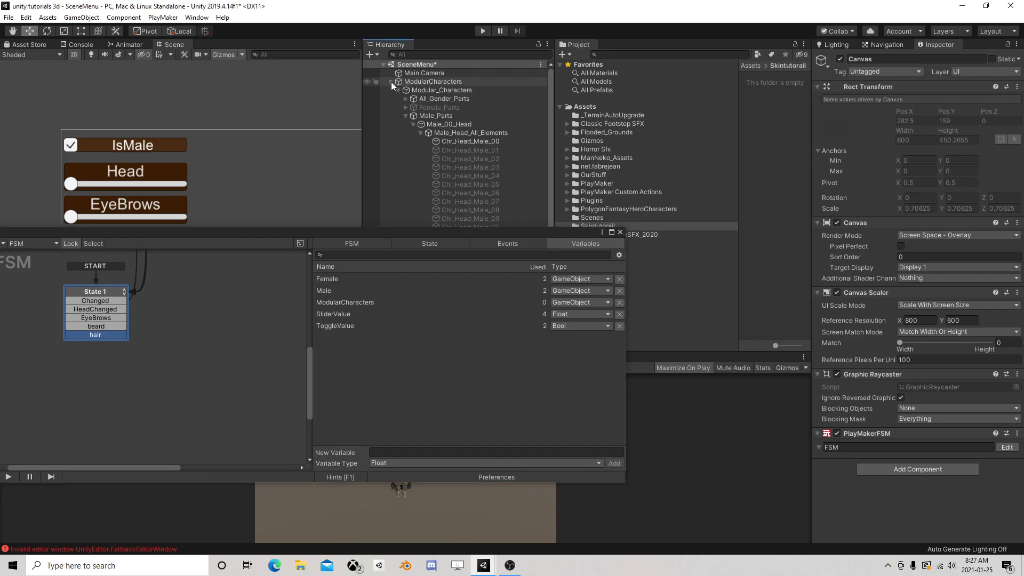
pyautogui.scroll(-3, 471, 141)
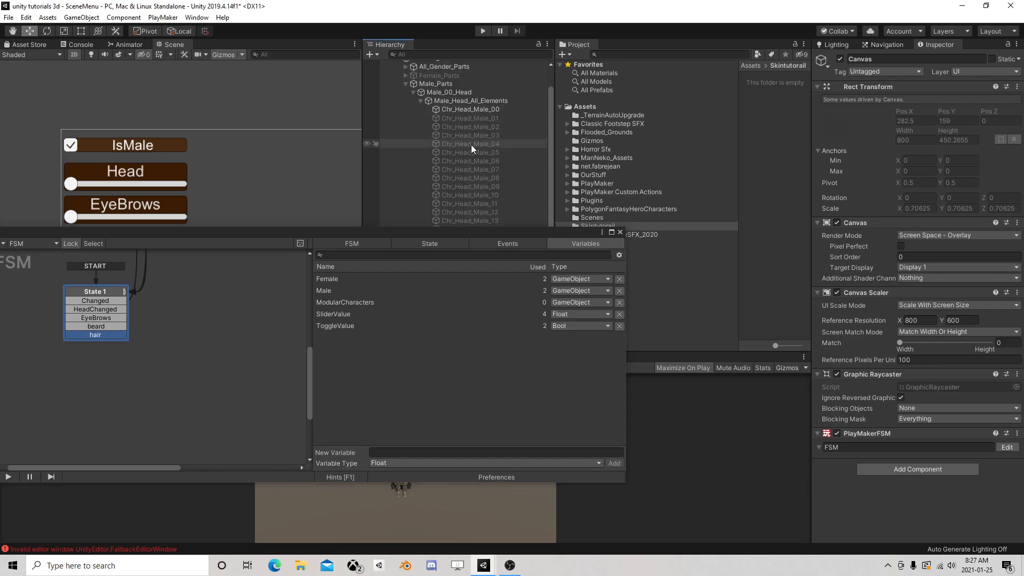
pyautogui.click(461, 107)
pyautogui.scroll(-5, 486, 153)
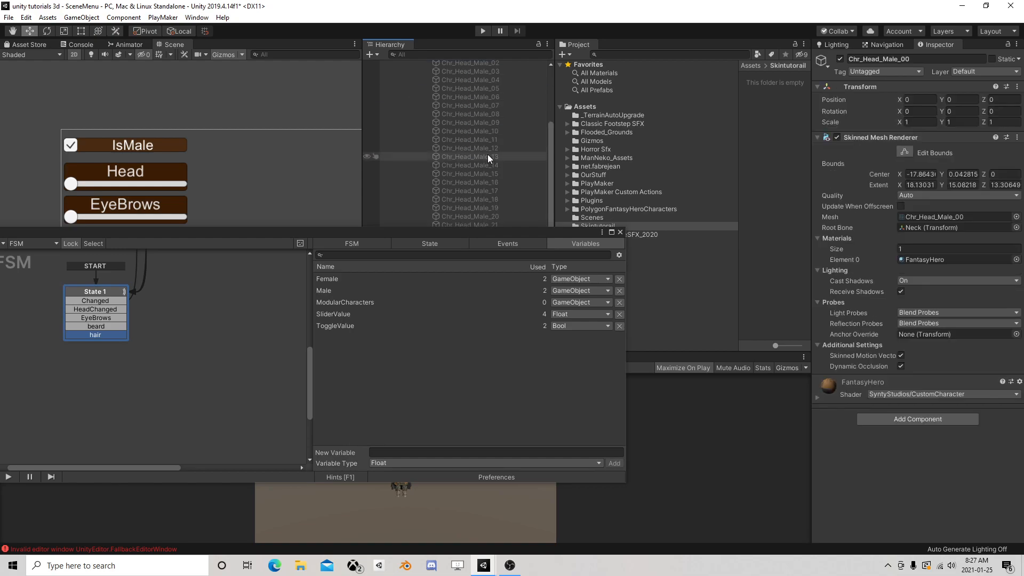
pyautogui.click(875, 73)
pyautogui.click(890, 193)
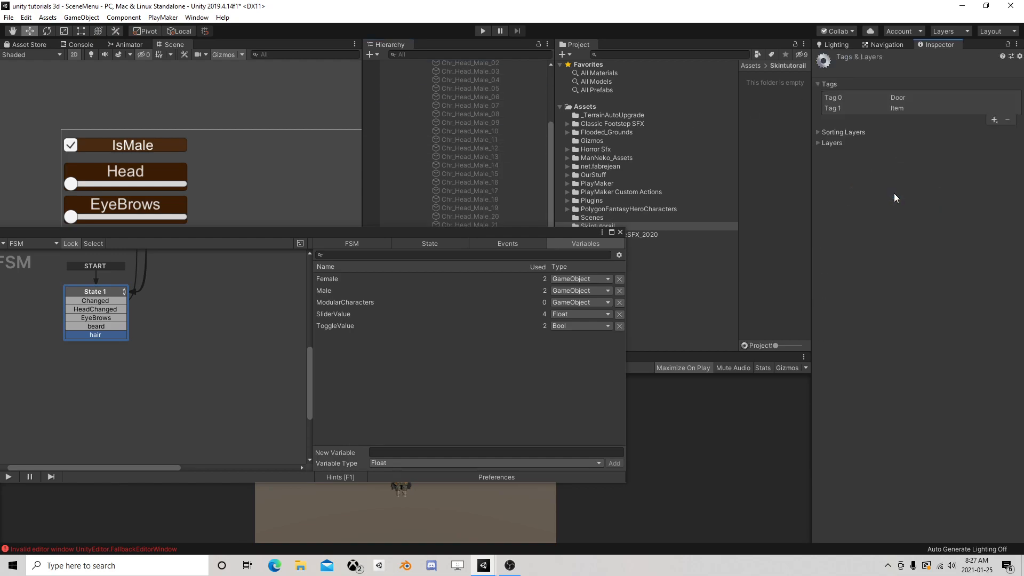
pyautogui.click(994, 120)
pyautogui.write('Head')
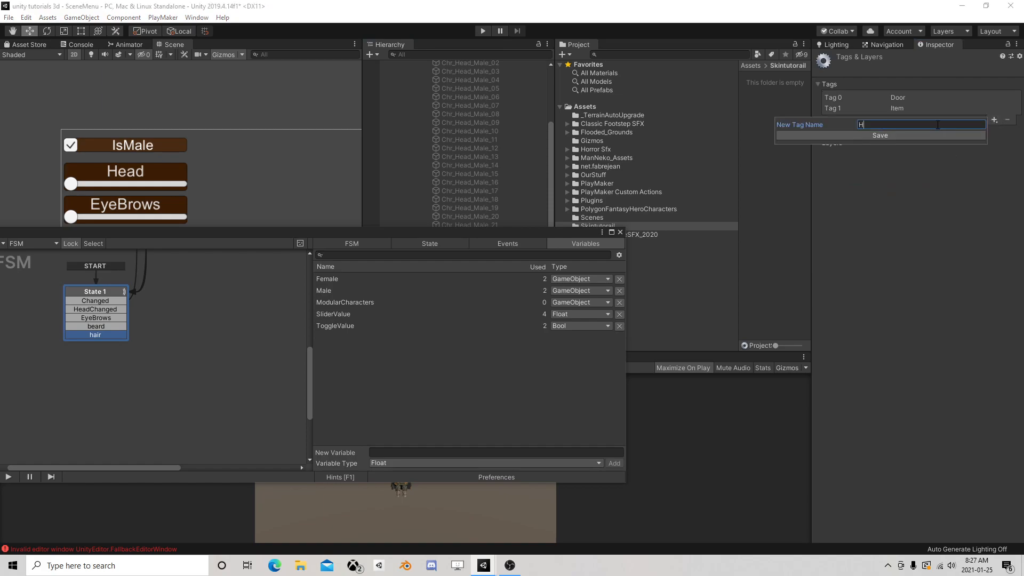
pyautogui.press('Return')
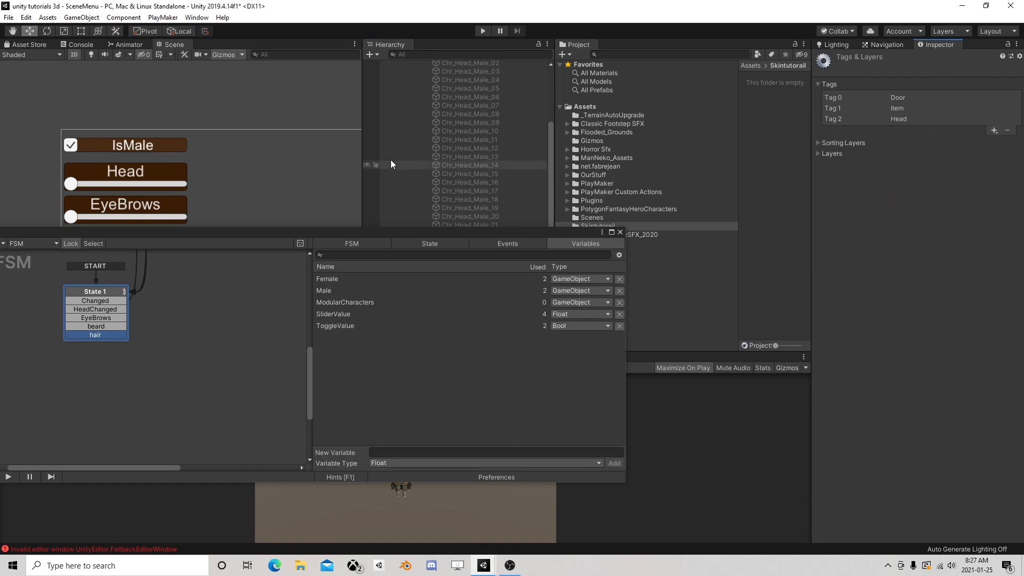
# Assign the Head tag to all male heads from Chr_Head_Male_00 to Chr_Head_Male_22
pyautogui.scroll(4, 427, 152)
pyautogui.click(475, 143)
pyautogui.scroll(-6, 472, 165)
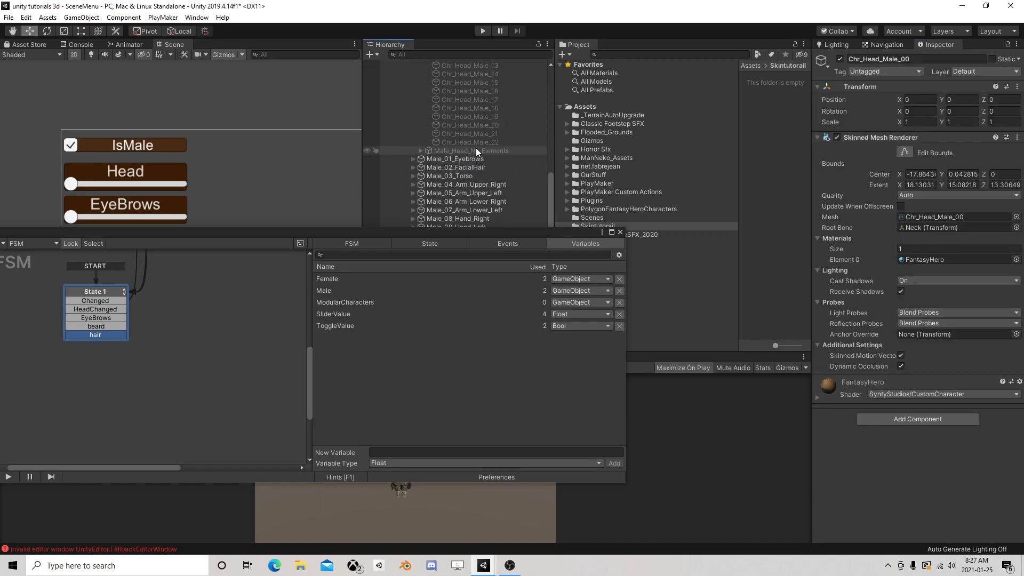
pyautogui.keyDown('shift'); pyautogui.click(481, 142); pyautogui.keyUp('shift')
pyautogui.click(887, 73)
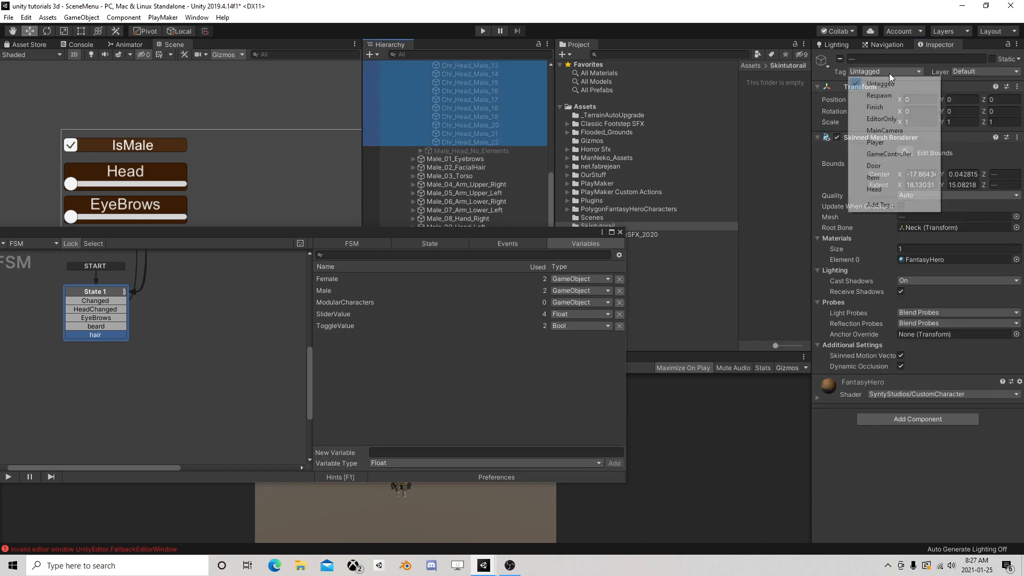
pyautogui.click(890, 187)
# Assign the Head tag to all female heads from Chr_Head_Female_00 to Chr_Head_Female_22 under Female_Head_All_Elements
pyautogui.scroll(5, 441, 115)
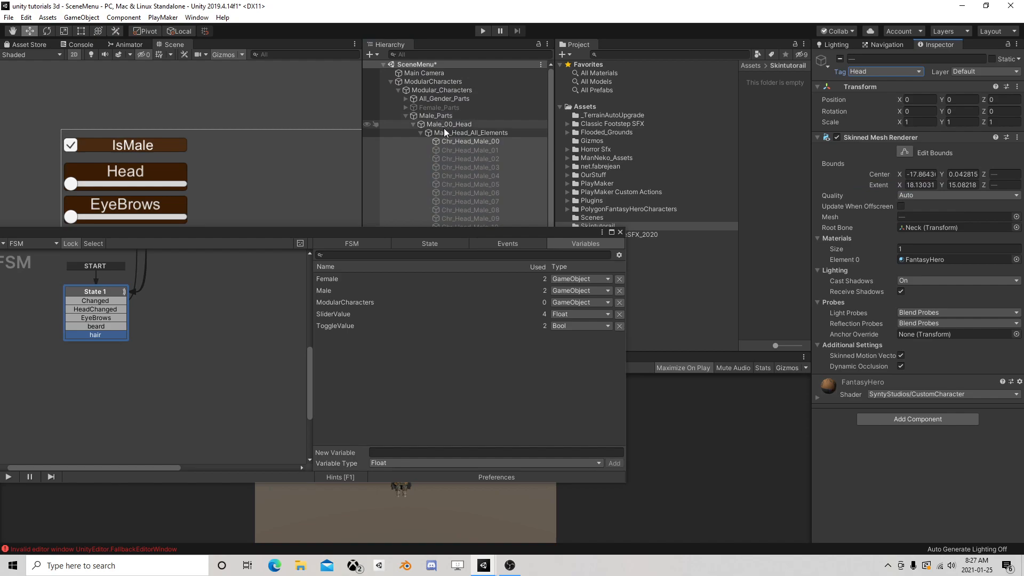
pyautogui.click(420, 133)
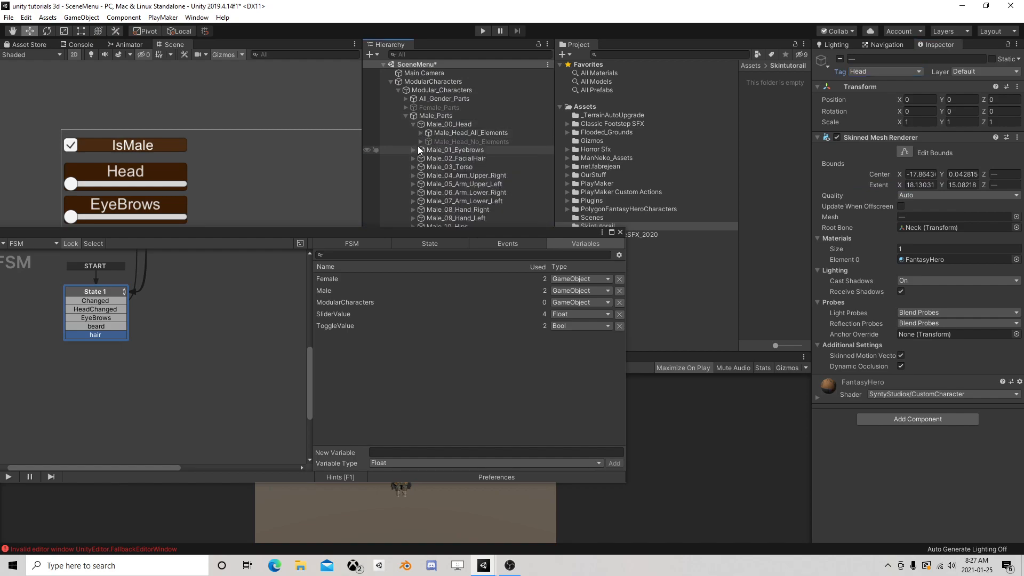
pyautogui.click(405, 108)
pyautogui.click(413, 116)
pyautogui.click(419, 126)
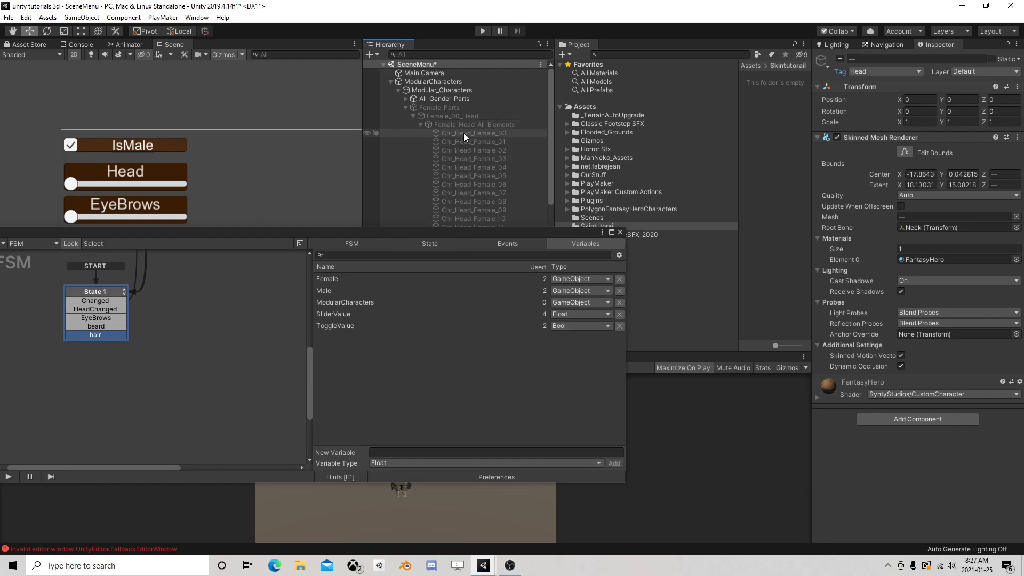
pyautogui.click(464, 134)
pyautogui.scroll(-5, 484, 163)
pyautogui.keyDown('shift'); pyautogui.click(501, 160); pyautogui.keyUp('shift')
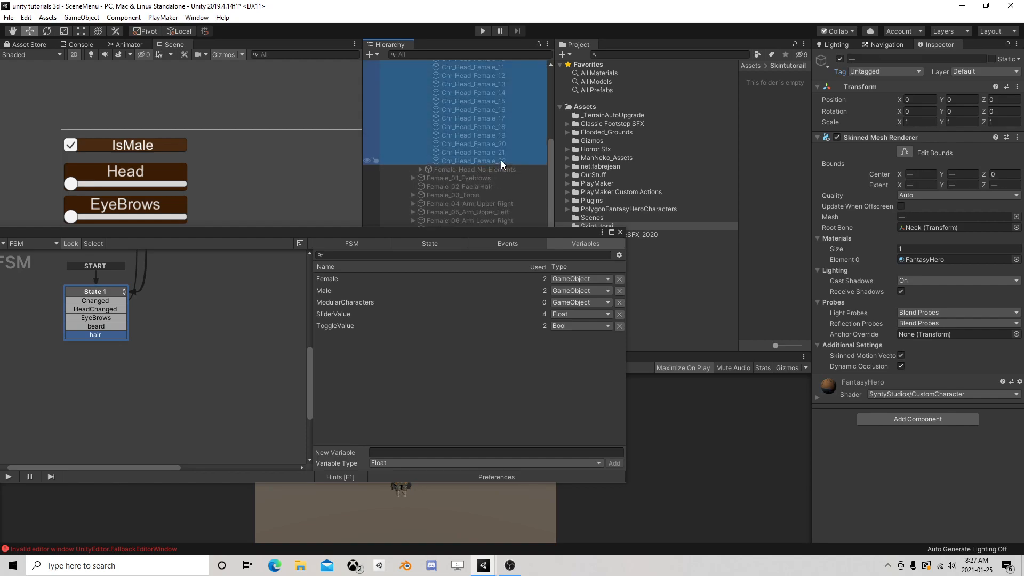
pyautogui.click(858, 72)
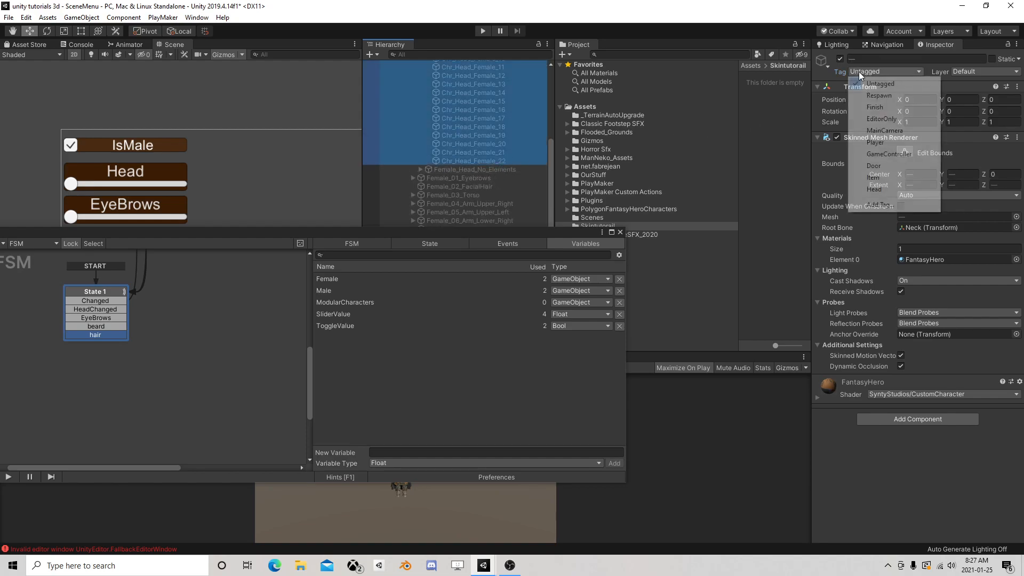
pyautogui.click(884, 190)
pyautogui.scroll(5, 448, 101)
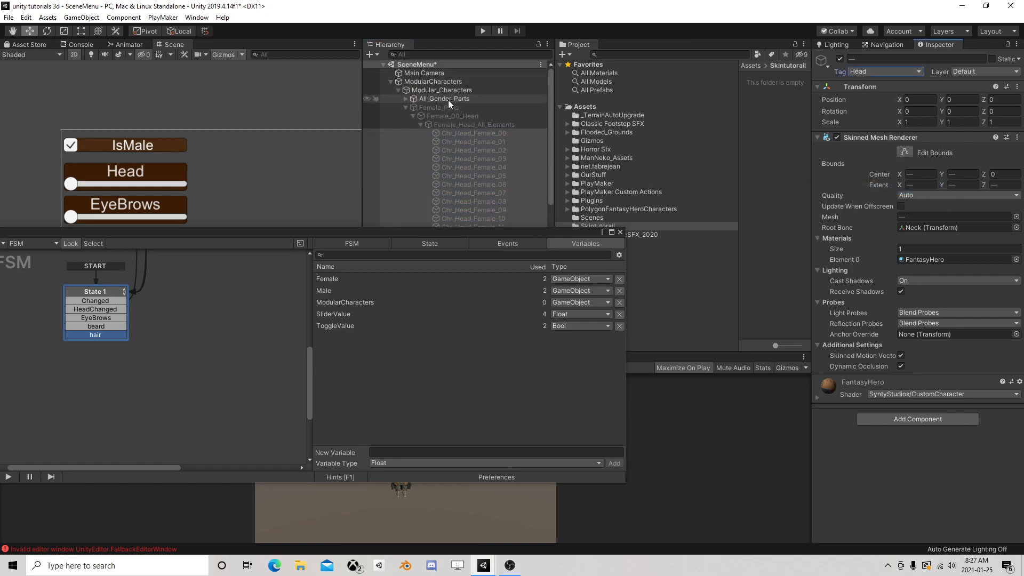
pyautogui.click(421, 124)
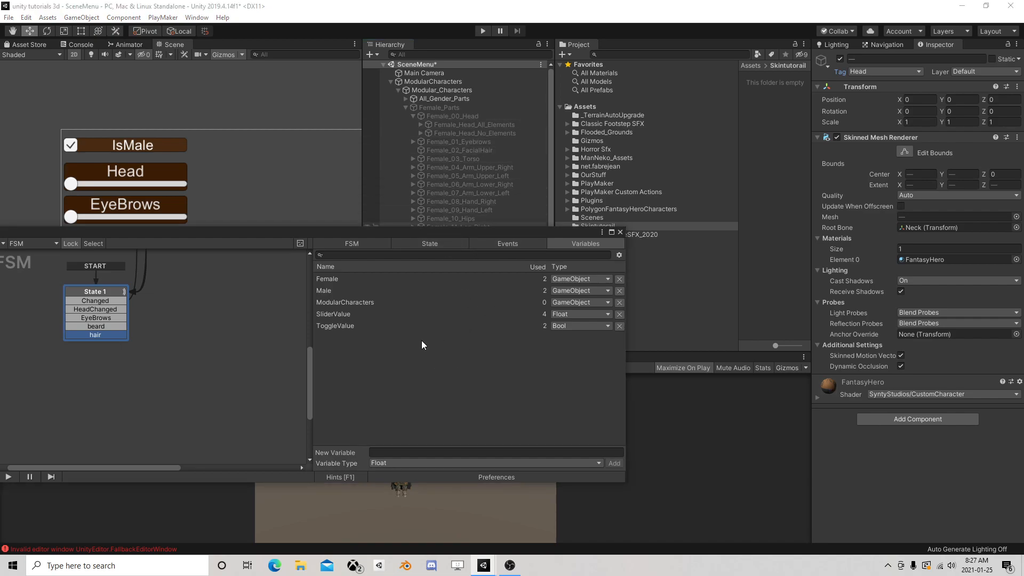
# Add a new state to the FSM beside State 1 and set it as the start state
pyautogui.moveTo(97, 331); pyautogui.dragTo(246, 337)
pyautogui.rightClick(45, 308)
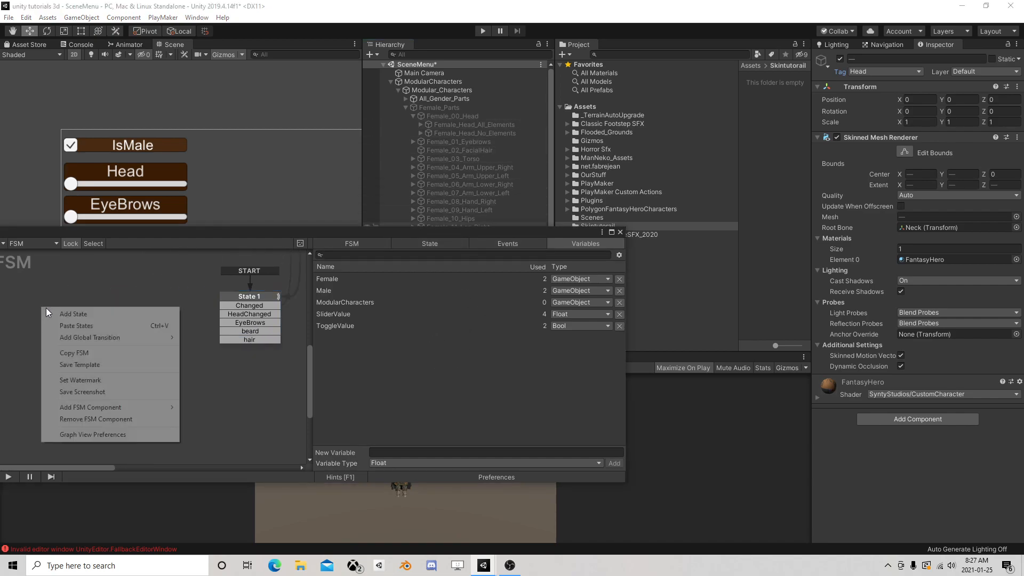
pyautogui.click(69, 314)
pyautogui.rightClick(56, 311)
pyautogui.click(96, 344)
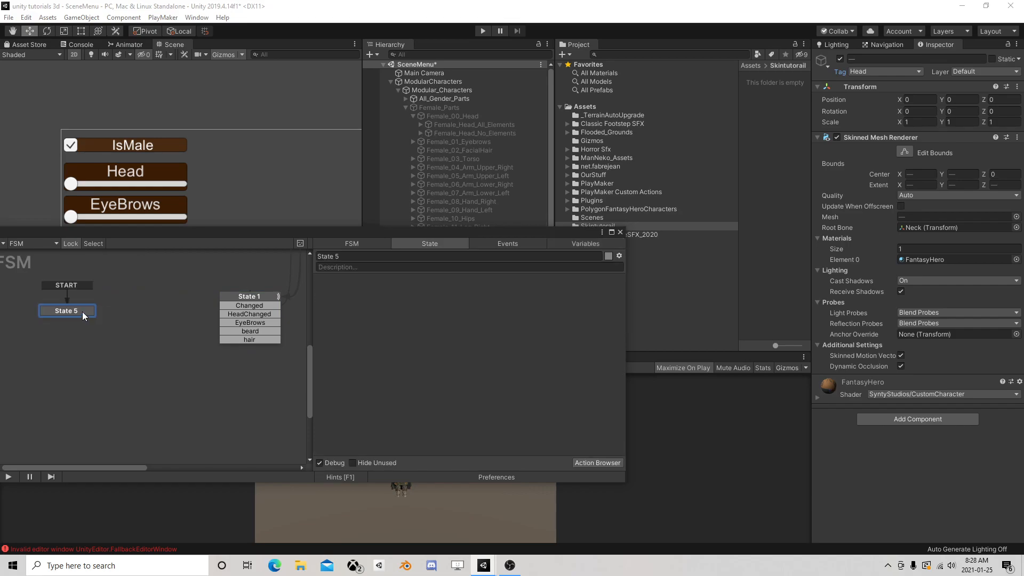
# Add a Get Next Child action to State 5 and specify Modular_Characters as its game object
pyautogui.click(587, 461)
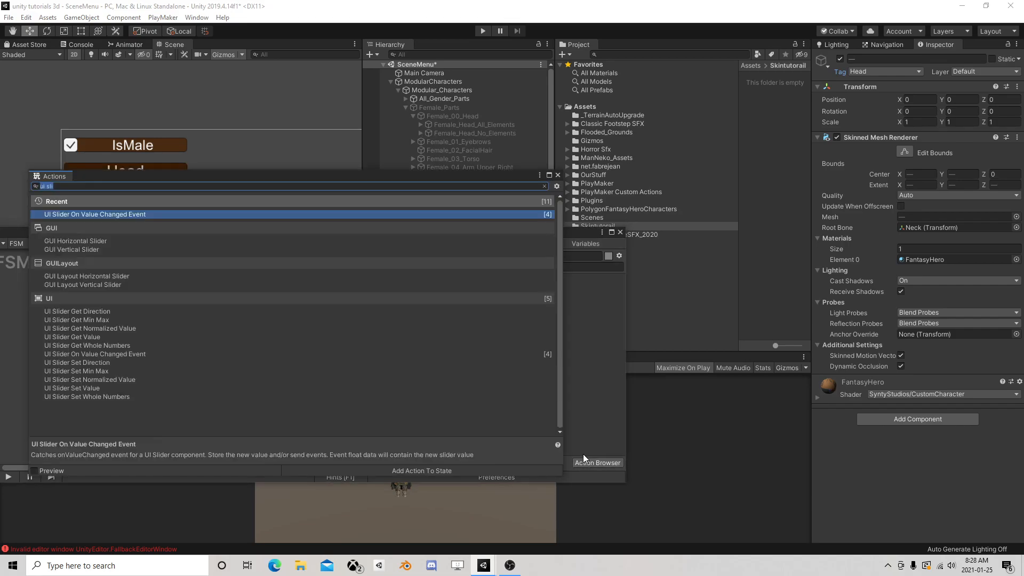
pyautogui.write('child')
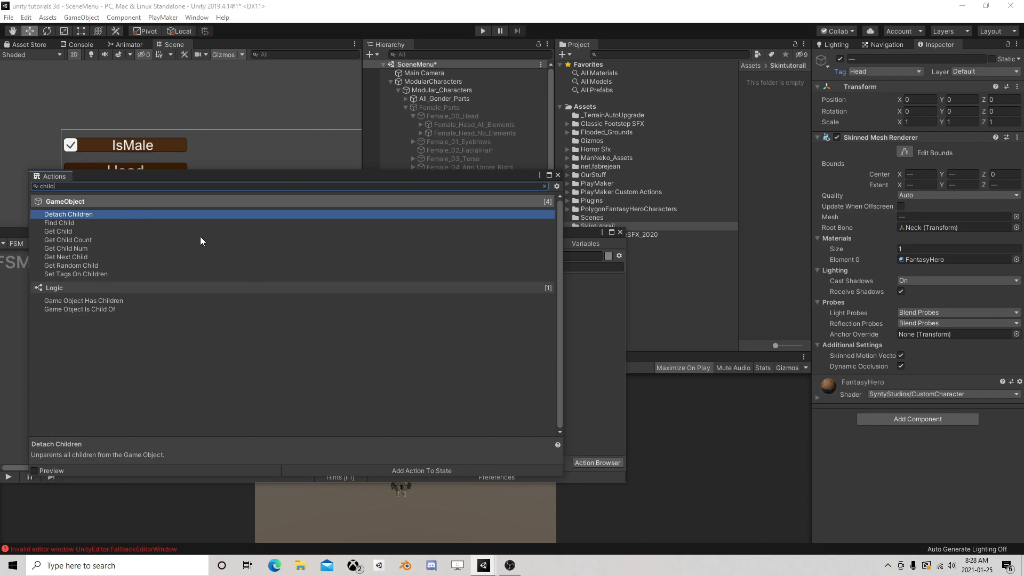
pyautogui.doubleClick(75, 256)
pyautogui.click(558, 175)
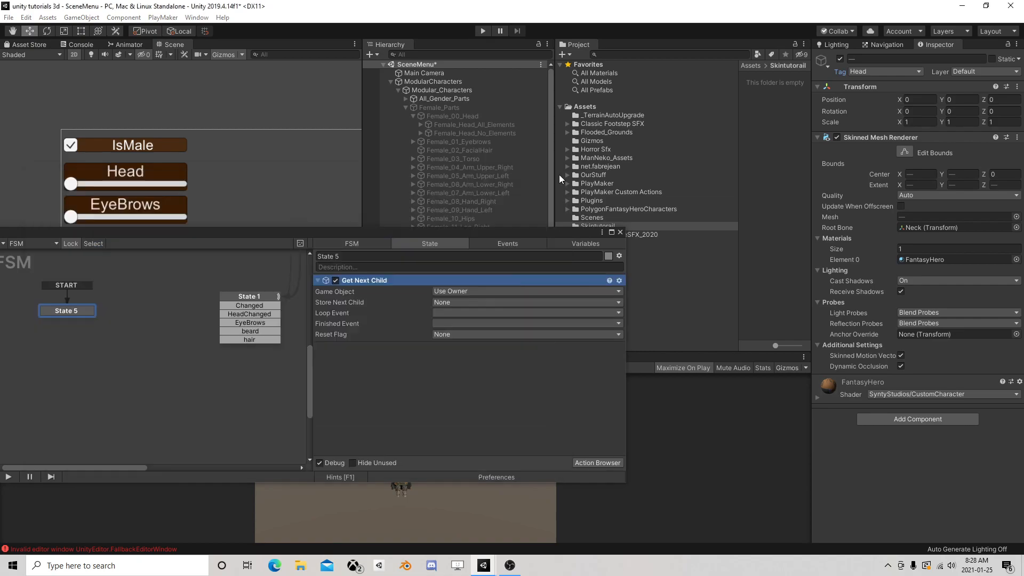
pyautogui.click(493, 292)
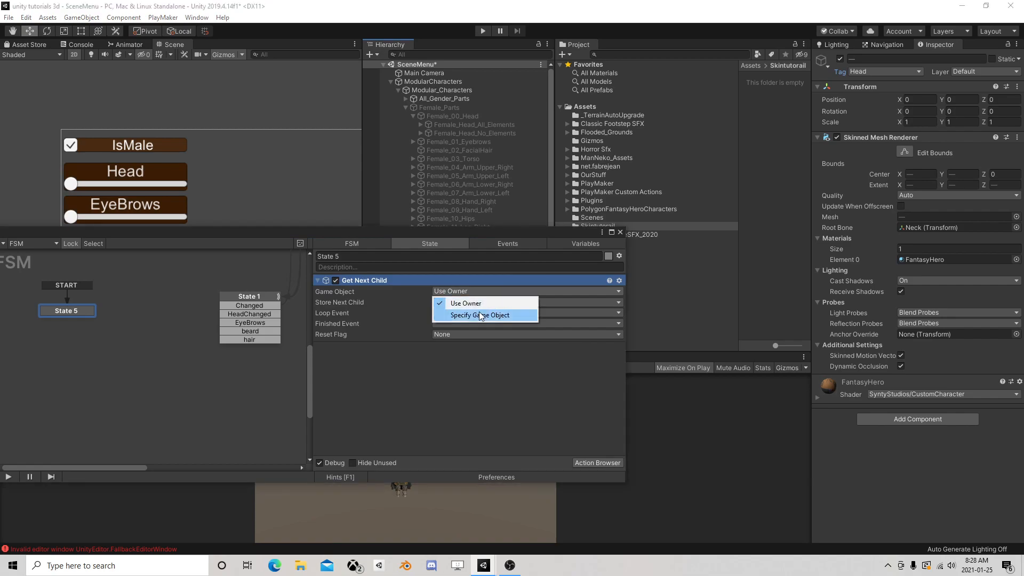
pyautogui.click(479, 311)
pyautogui.moveTo(437, 91); pyautogui.dragTo(463, 302)
pyautogui.click(405, 108)
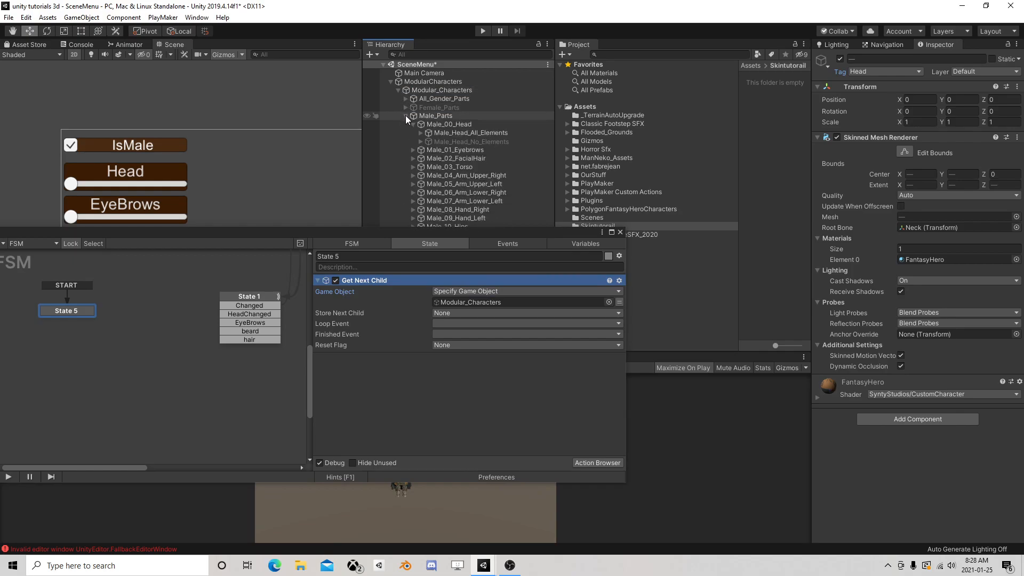
pyautogui.click(405, 115)
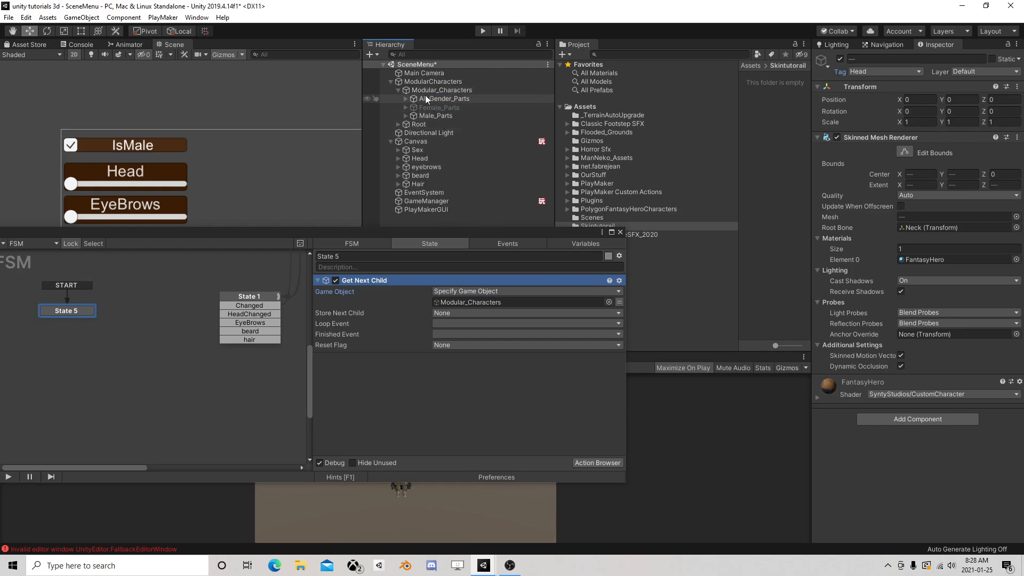
# Store the next child of the Get Next Child action in a new variable named currentChild
pyautogui.click(481, 313)
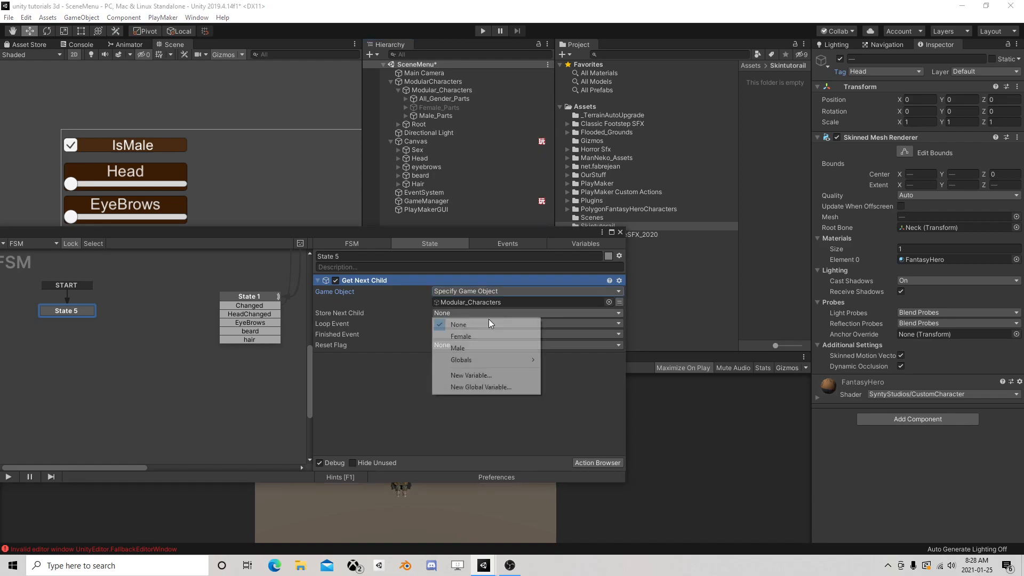
pyautogui.click(480, 376)
pyautogui.write('cur')
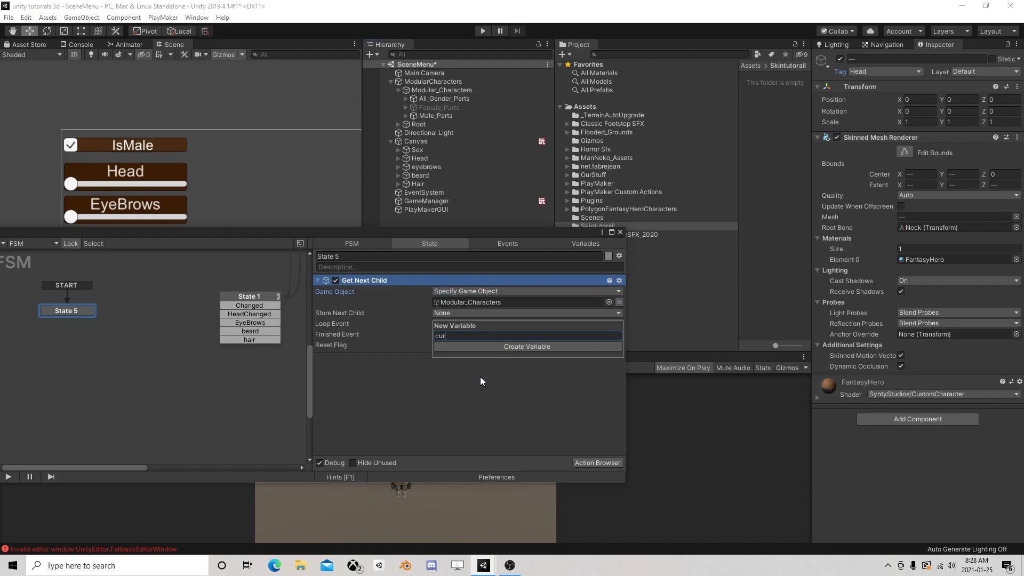
pyautogui.write('rentChild')
pyautogui.press('Return')
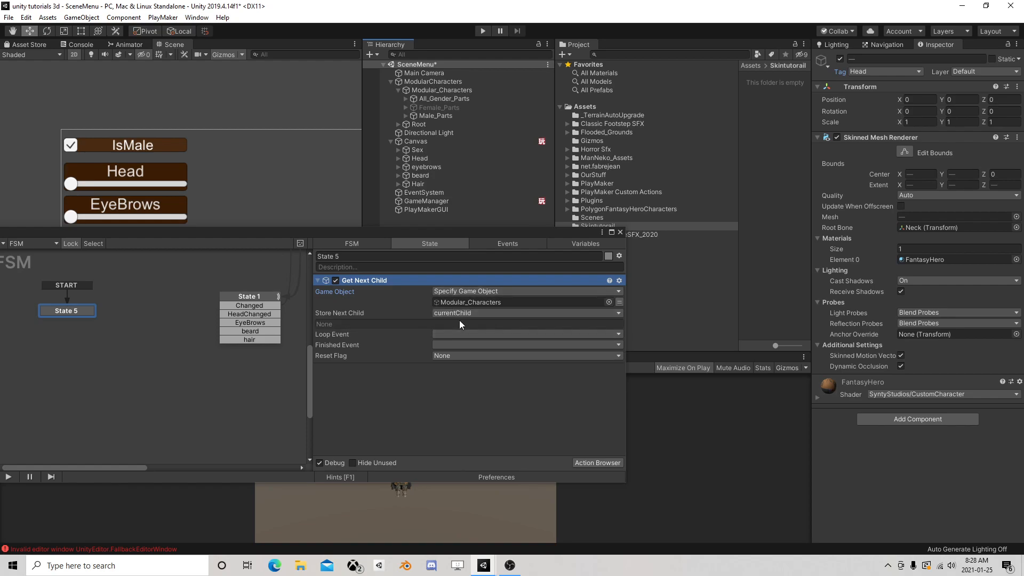
# Create a loop event for the action's Loop Event and a done event for its Finished Event
pyautogui.click(447, 334)
pyautogui.click(477, 491)
pyautogui.write('loop')
pyautogui.press('Return')
pyautogui.click(447, 356)
pyautogui.click(478, 515)
pyautogui.write('done')
pyautogui.press('Return')
# Add loop and done transitions to State 5
pyautogui.moveTo(104, 358); pyautogui.dragTo(184, 322, button='middle')
pyautogui.rightClick(167, 289)
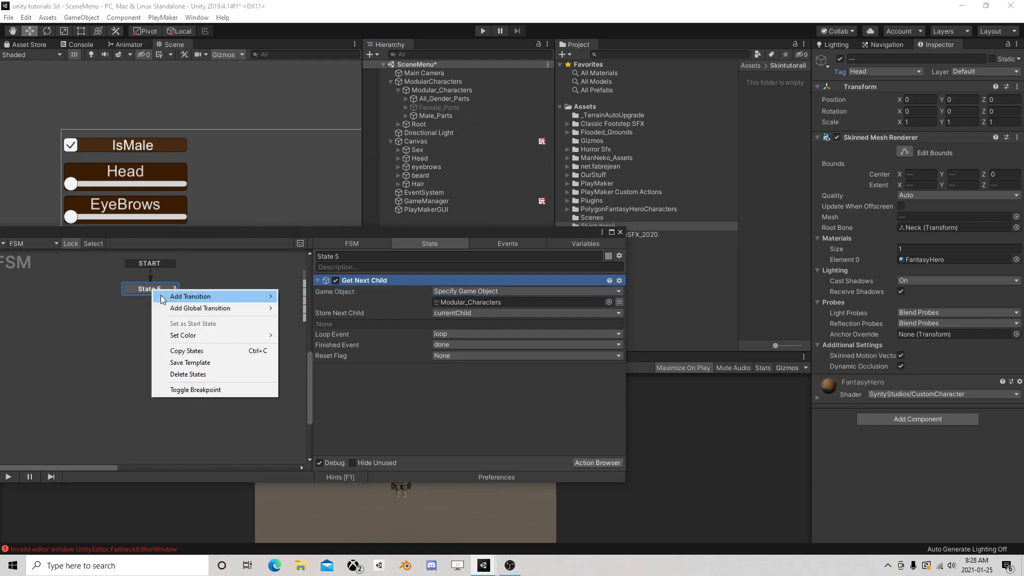
pyautogui.moveTo(269, 297)
pyautogui.click(301, 389)
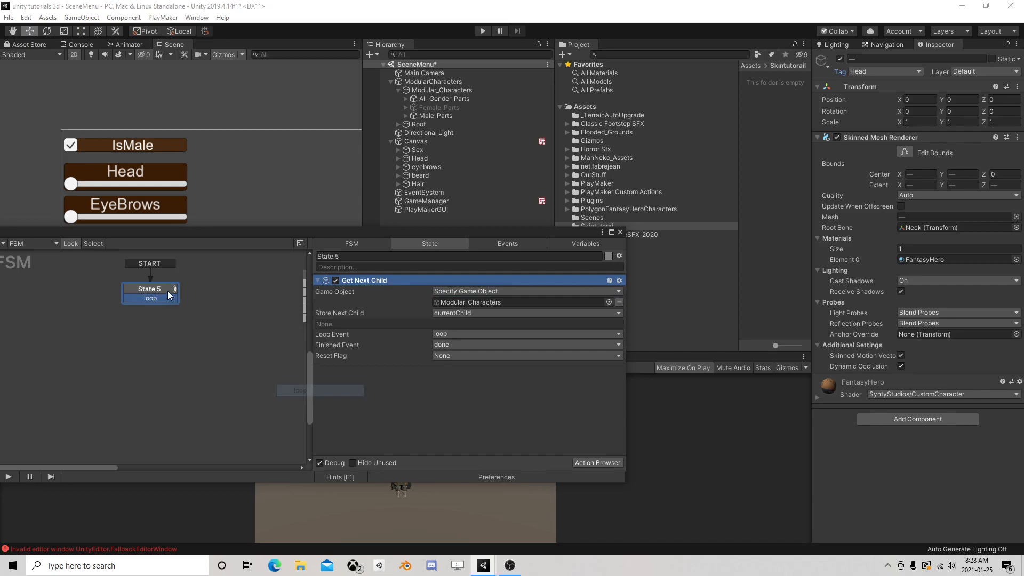
pyautogui.rightClick(158, 291)
pyautogui.moveTo(266, 296)
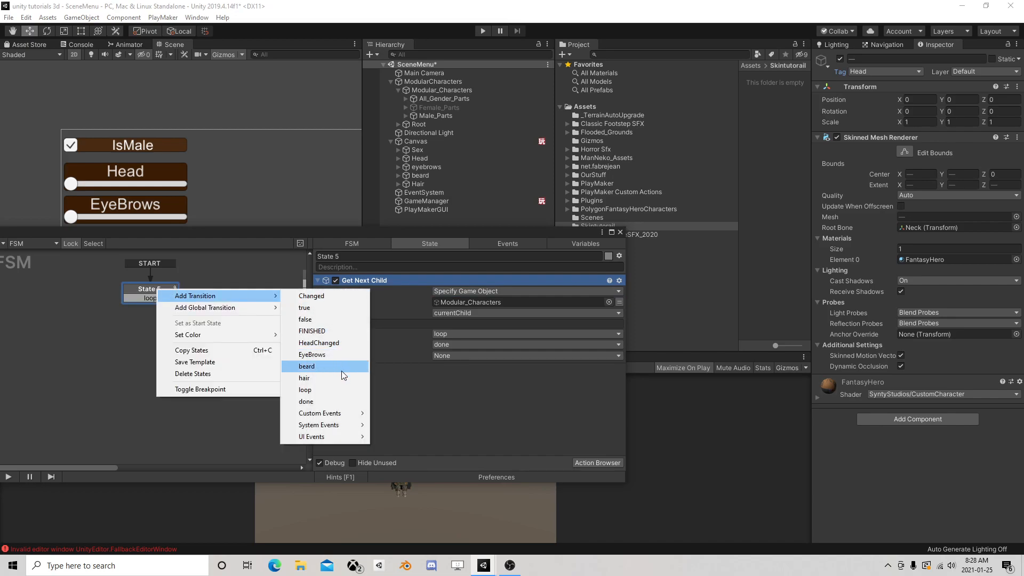
pyautogui.click(306, 402)
# Add two new states, linking State 5's done transition to State 6 and its loop transition to State 7
pyautogui.rightClick(54, 322)
pyautogui.click(83, 328)
pyautogui.moveTo(151, 308); pyautogui.dragTo(89, 324)
pyautogui.rightClick(218, 298)
pyautogui.click(237, 305)
pyautogui.moveTo(150, 298); pyautogui.dragTo(237, 302)
pyautogui.rightClick(237, 302)
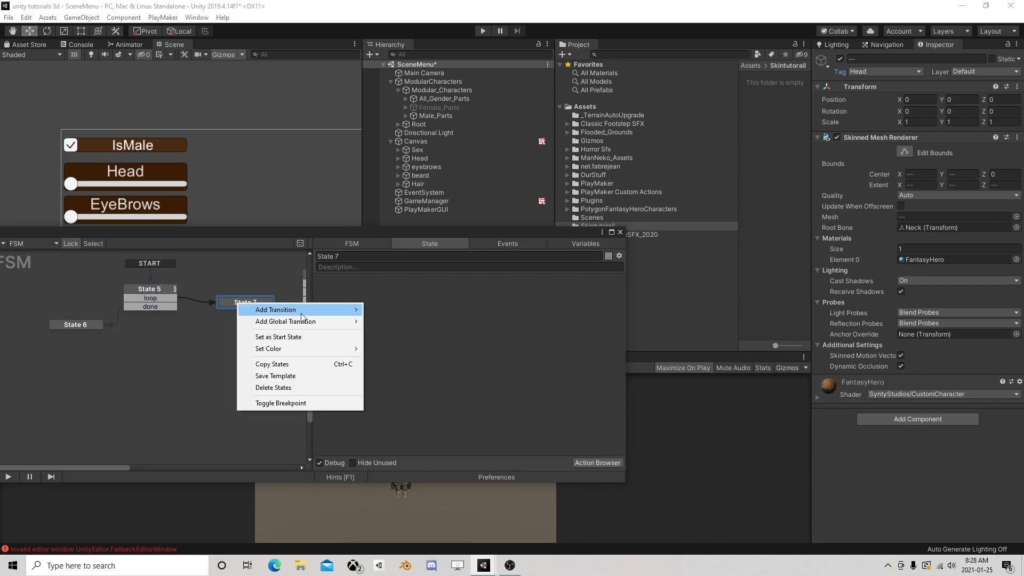
pyautogui.moveTo(299, 310)
pyautogui.click(392, 344)
pyautogui.moveTo(238, 313); pyautogui.dragTo(152, 290)
pyautogui.rightClick(238, 312)
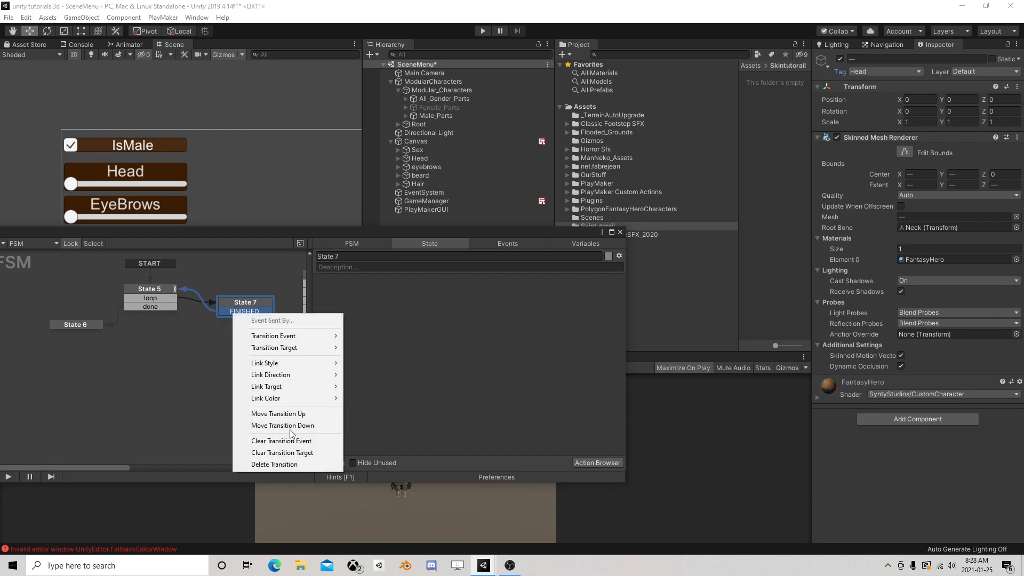
pyautogui.click(271, 464)
# Add a Game Object Compare Tag action to State 7 and set its game object to the currentChild variable
pyautogui.click(582, 463)
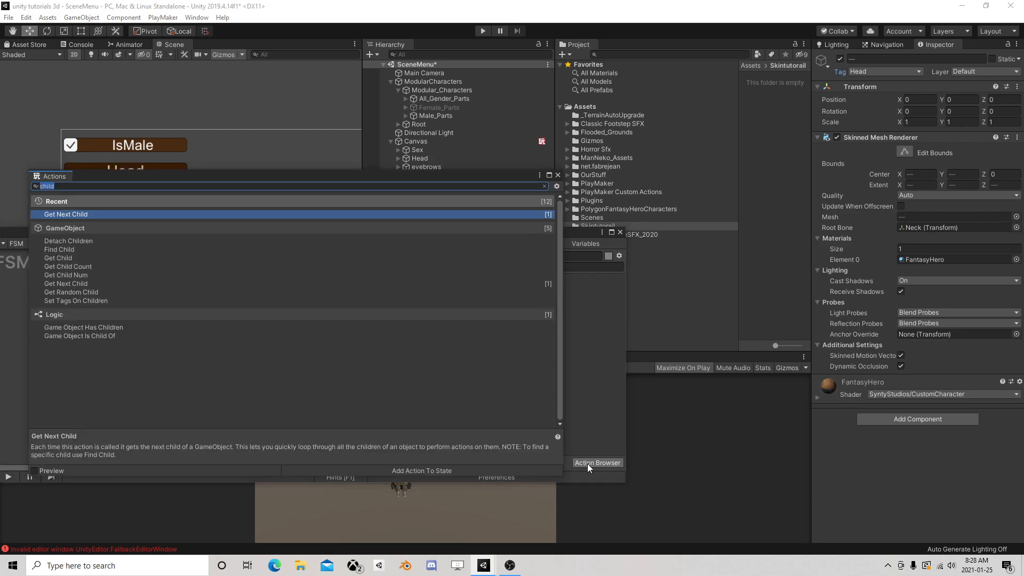
pyautogui.write('compar')
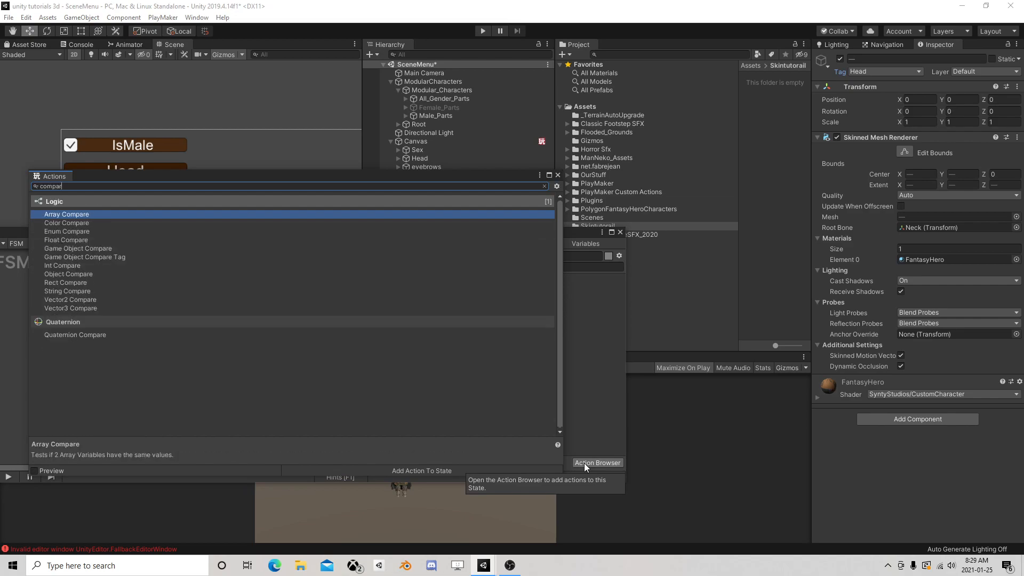
pyautogui.doubleClick(121, 259)
pyautogui.click(558, 175)
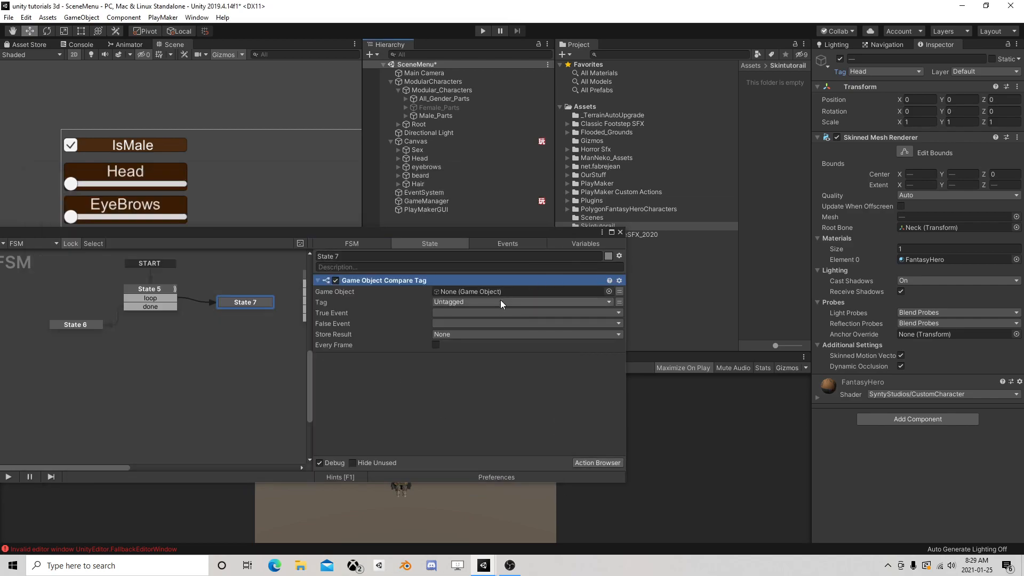
pyautogui.click(557, 291)
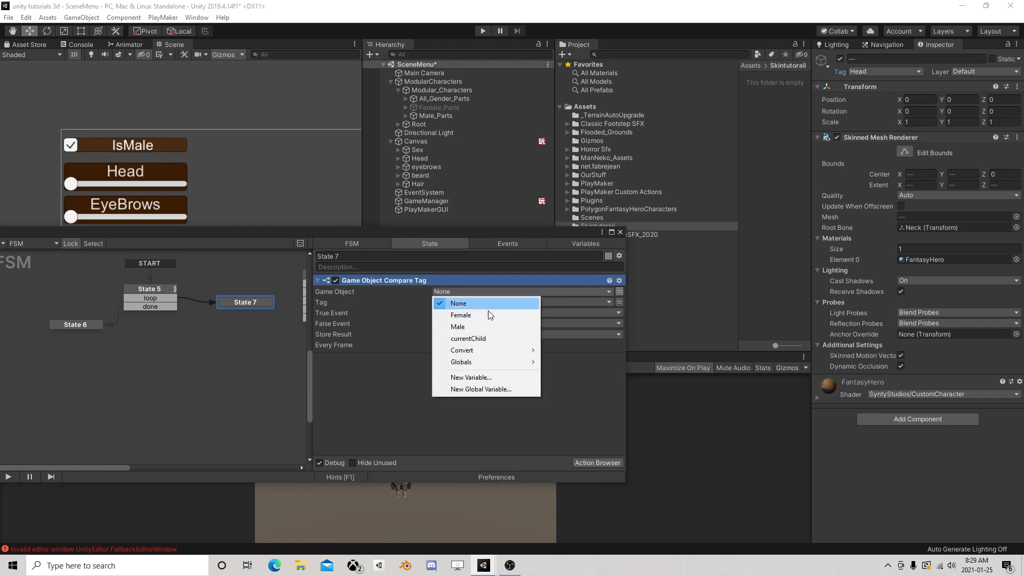
pyautogui.click(474, 338)
pyautogui.click(449, 312)
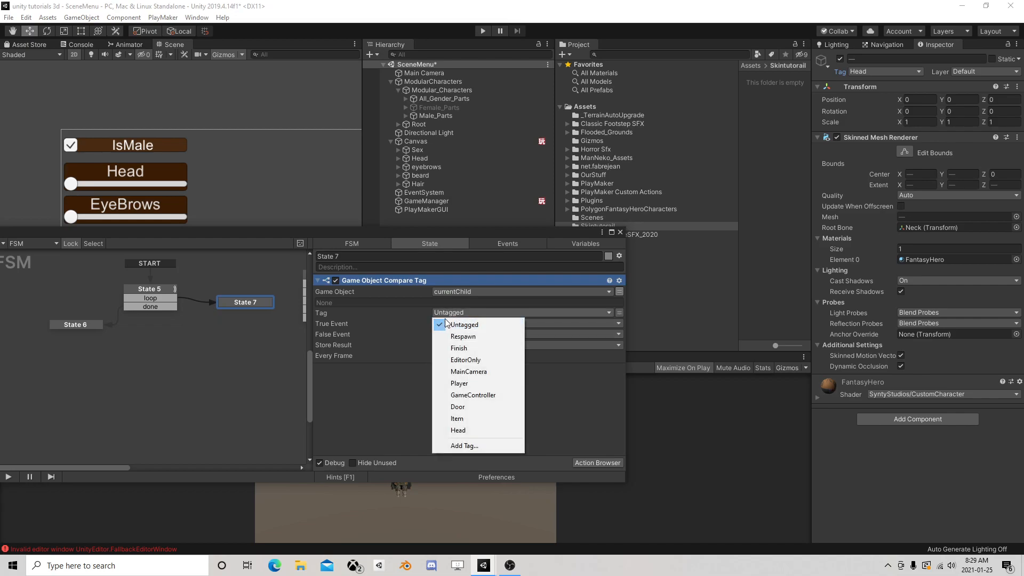
pyautogui.click(386, 401)
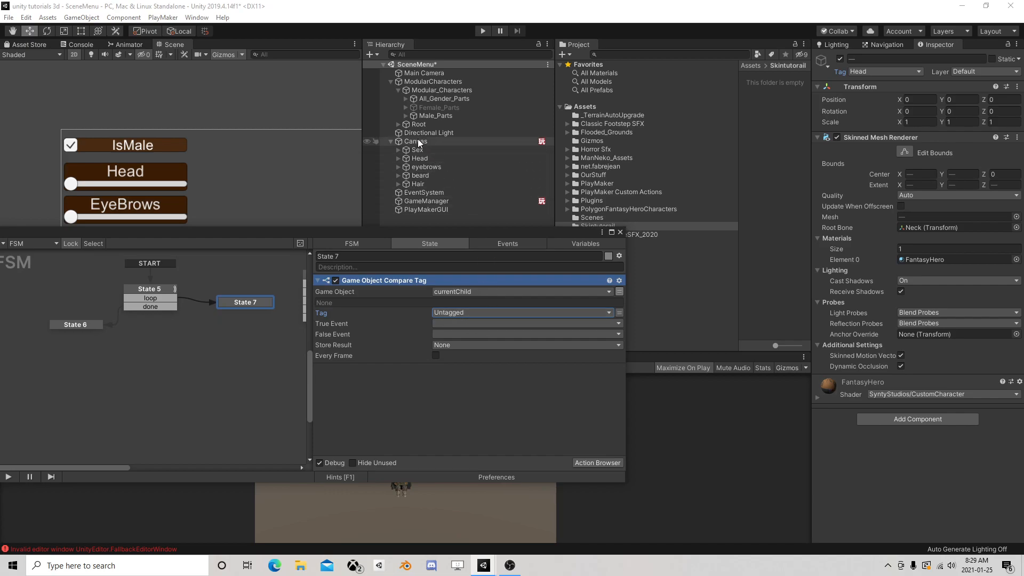
# Select the Chr_Head_Female meshes under Female_Head_All_Elements and create a new tag named HeadF
pyautogui.click(405, 107)
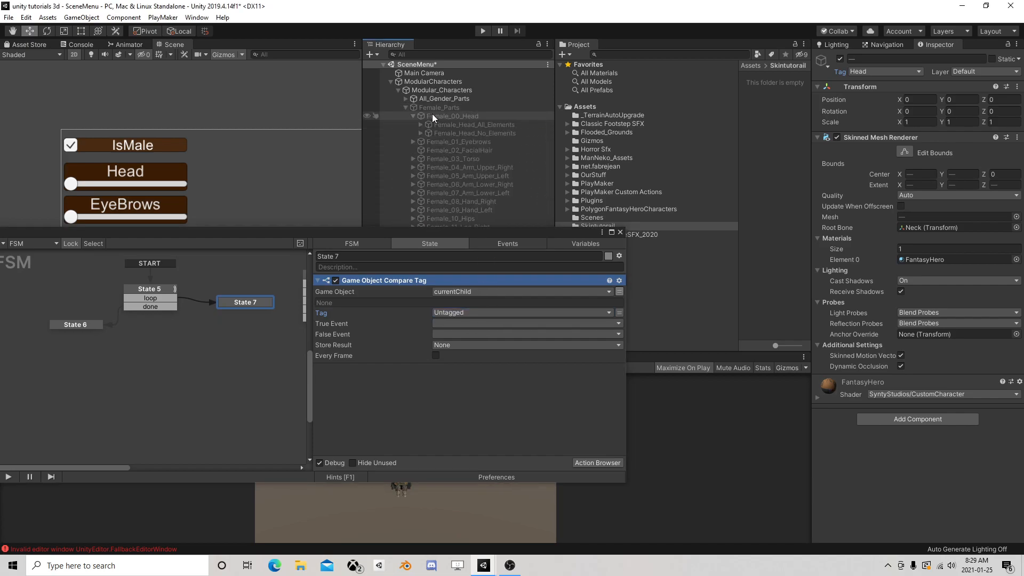
pyautogui.click(421, 125)
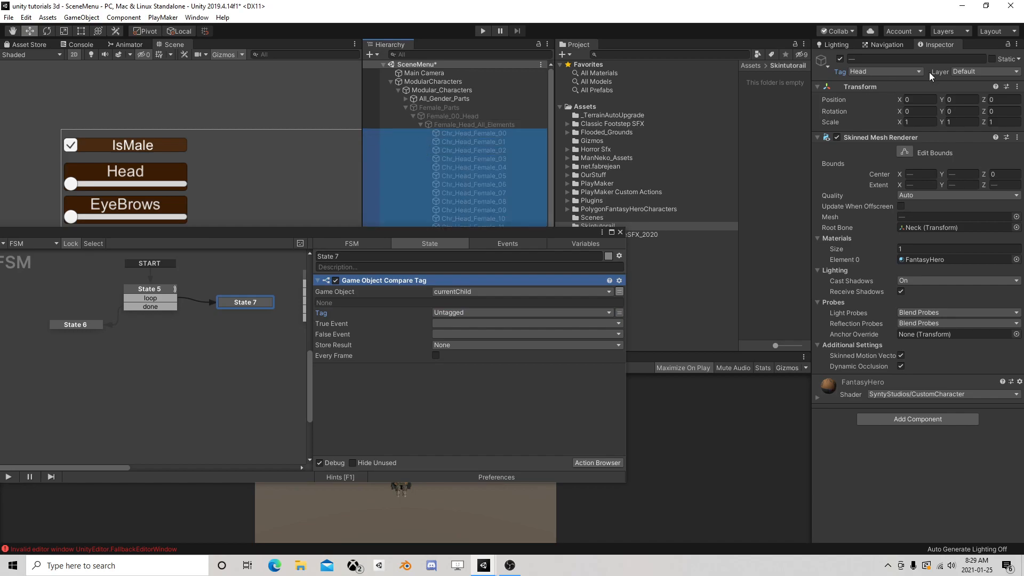
pyautogui.click(488, 132)
pyautogui.scroll(-5, 485, 156)
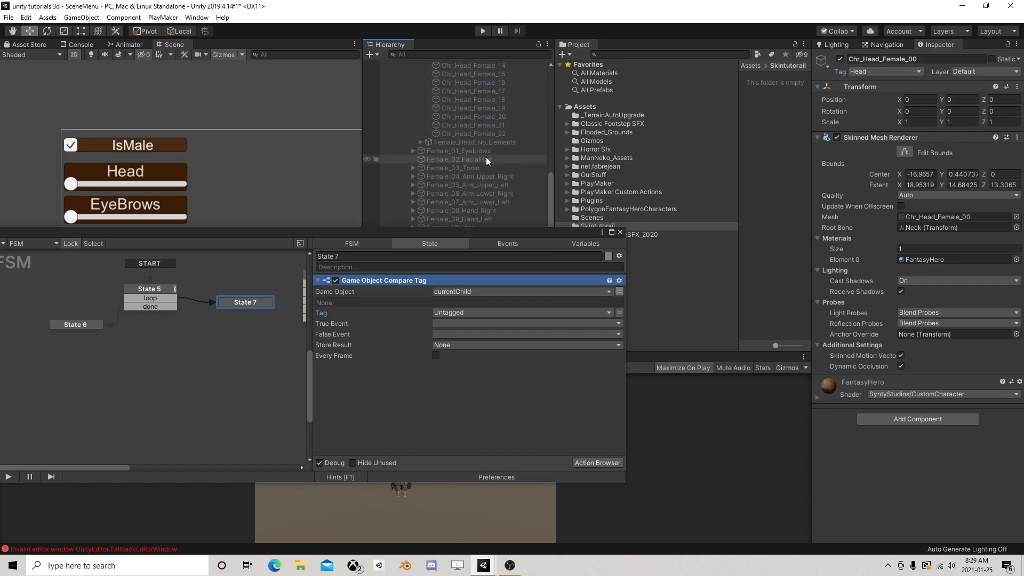
pyautogui.keyDown('shift'); pyautogui.click(485, 135); pyautogui.keyUp('shift')
pyautogui.click(856, 75)
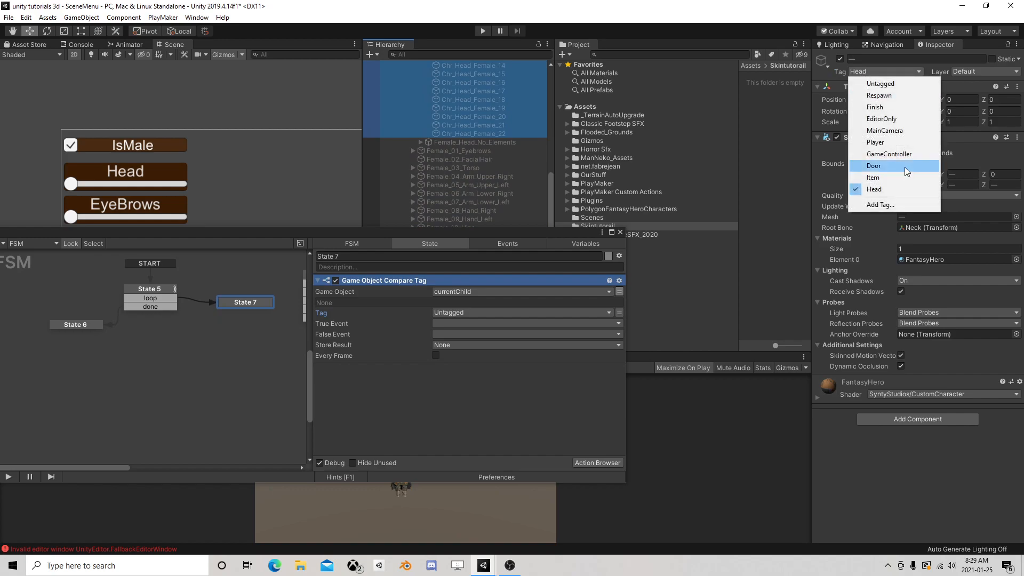
pyautogui.click(883, 205)
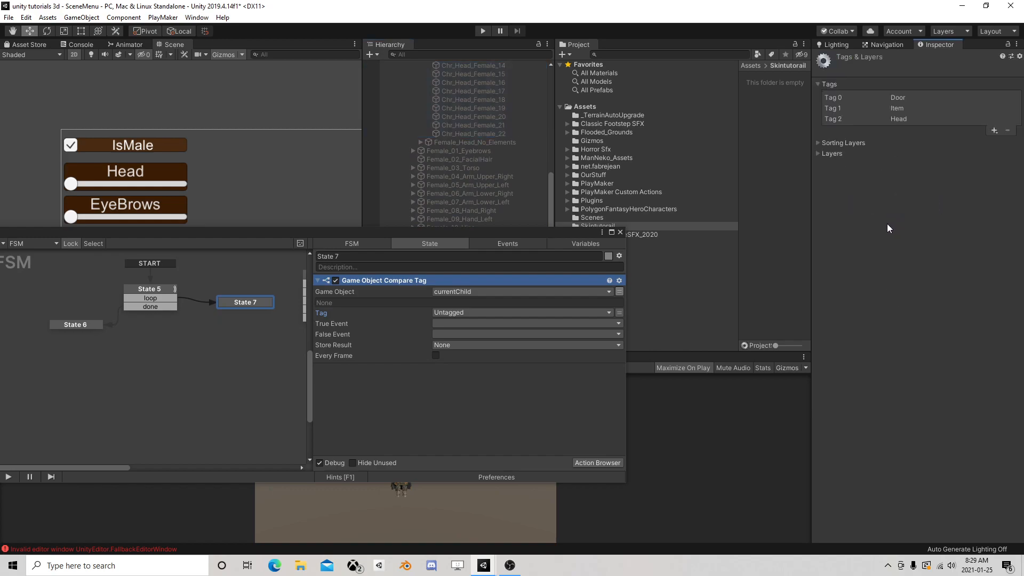
pyautogui.click(993, 130)
pyautogui.write('HeadF')
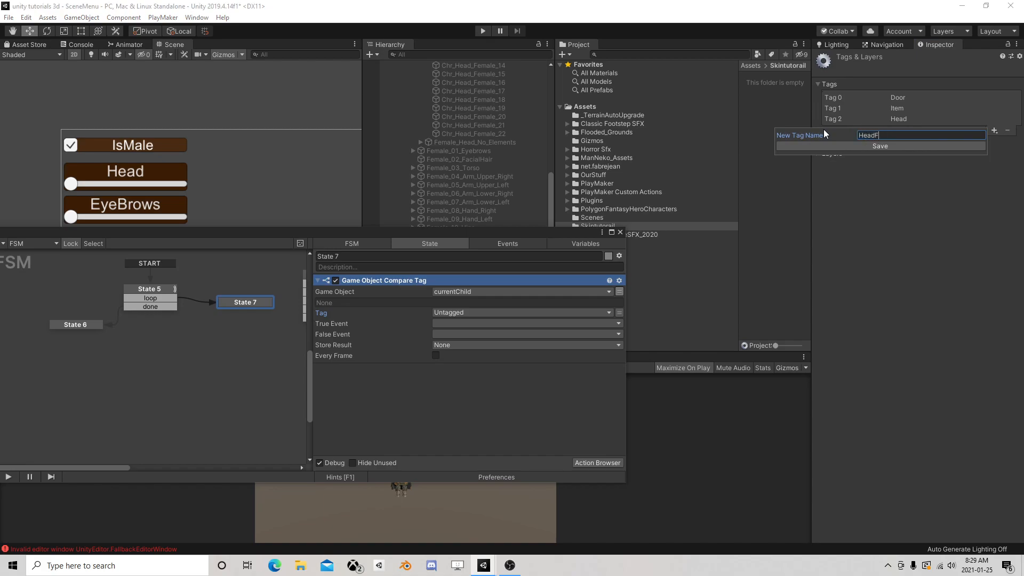
pyautogui.press('Return')
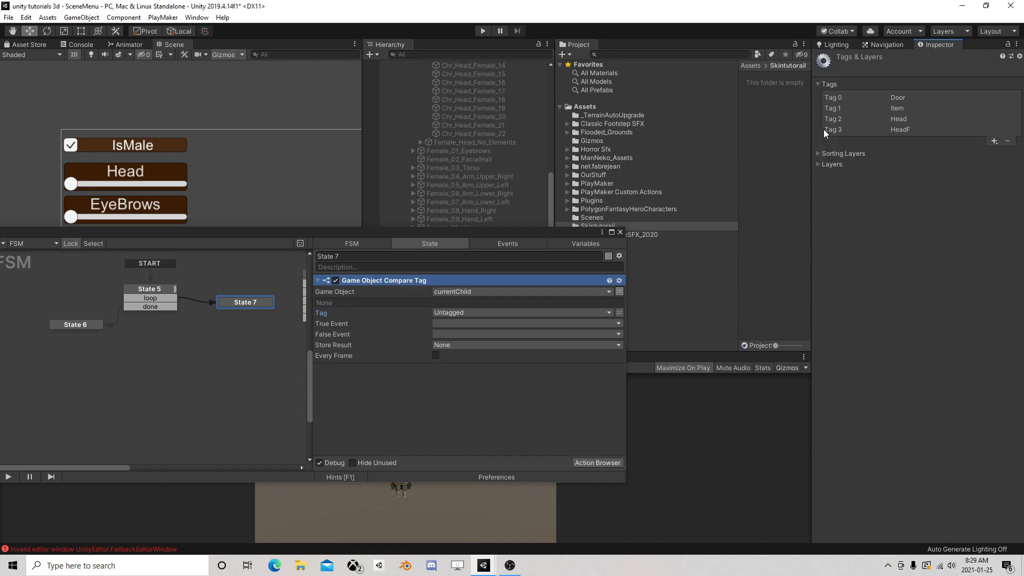
# Add a HeadM array variable to the Canvas FSM with the GameObject array type
pyautogui.click(571, 243)
pyautogui.moveTo(555, 232); pyautogui.dragTo(646, 124)
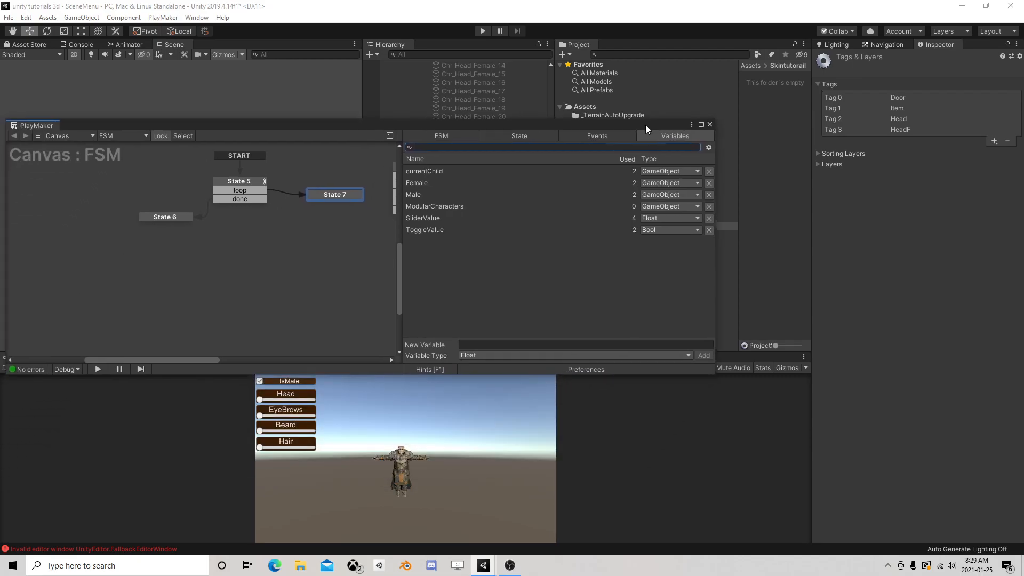
pyautogui.click(517, 277)
pyautogui.click(491, 354)
pyautogui.click(491, 341)
pyautogui.write('He')
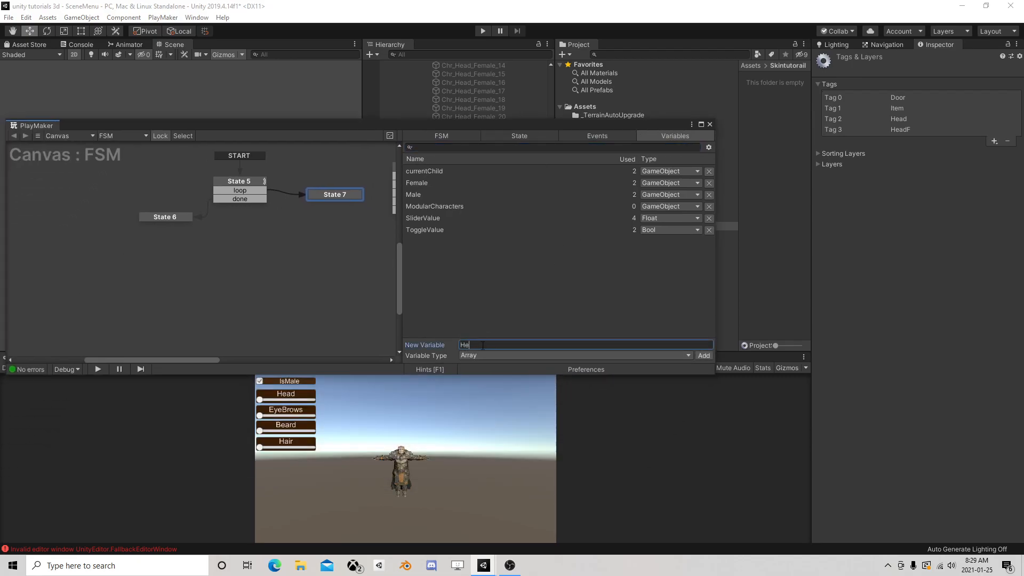
pyautogui.write('adM')
pyautogui.press('Return')
pyautogui.click(481, 300)
pyautogui.click(512, 340)
# Add a second FSM array variable named HeadF with the GameObject array type
pyautogui.click(482, 277)
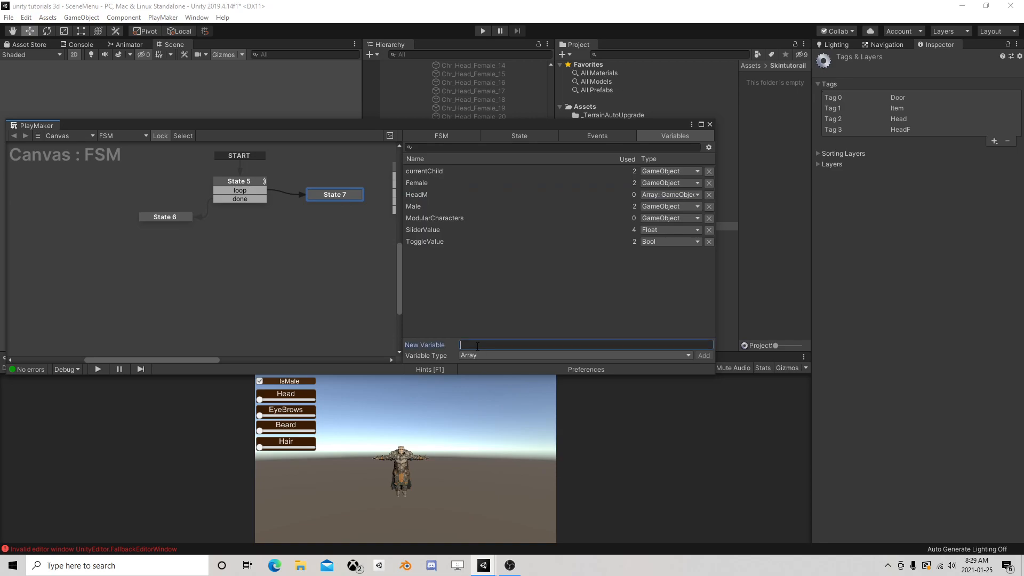
pyautogui.write('HeadF')
pyautogui.press('Return')
pyautogui.click(491, 301)
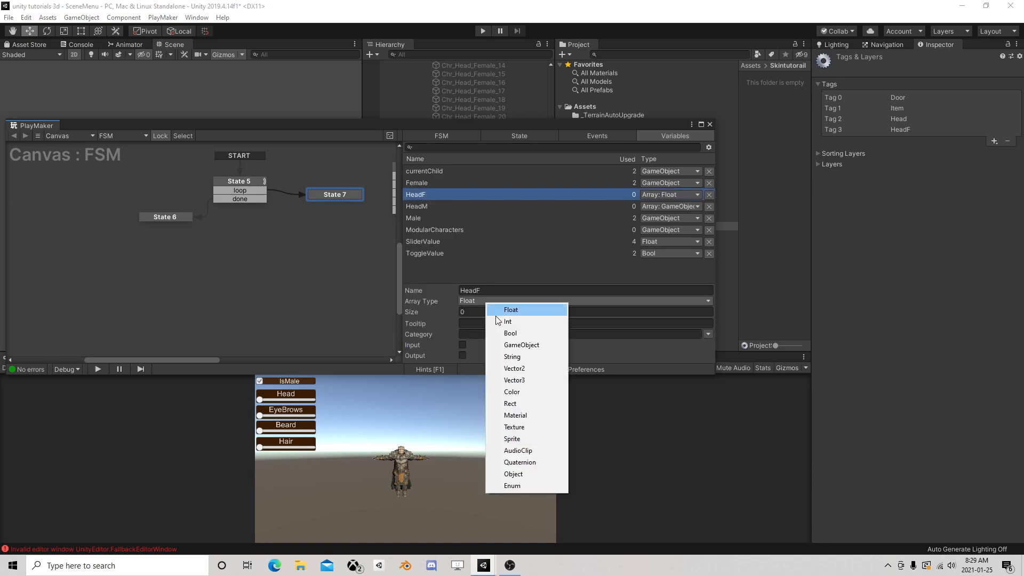
pyautogui.click(510, 345)
# Set State 7's tag comparison to Head, with a new event "goes to male array" as its True Event
pyautogui.click(514, 135)
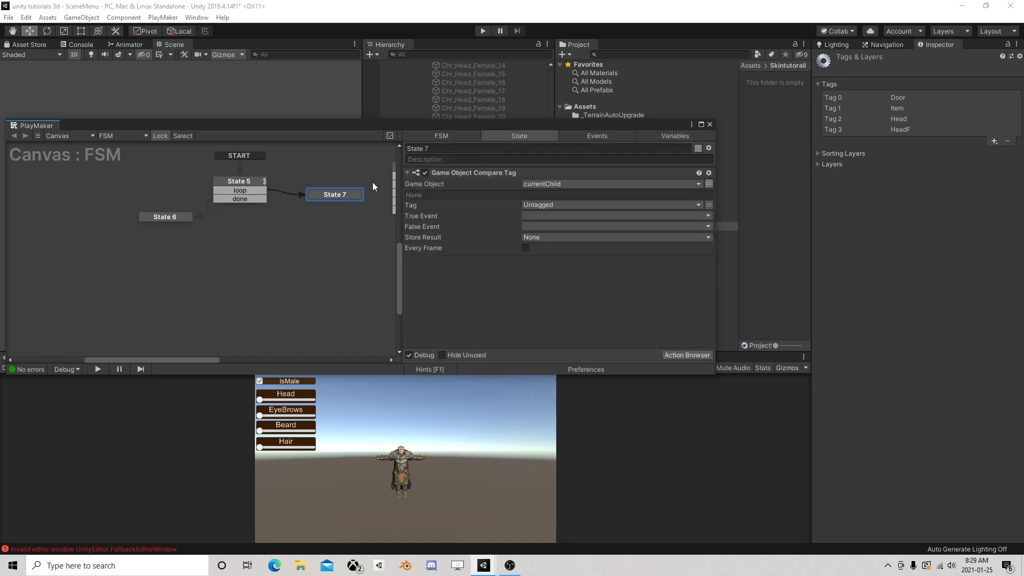
pyautogui.click(551, 205)
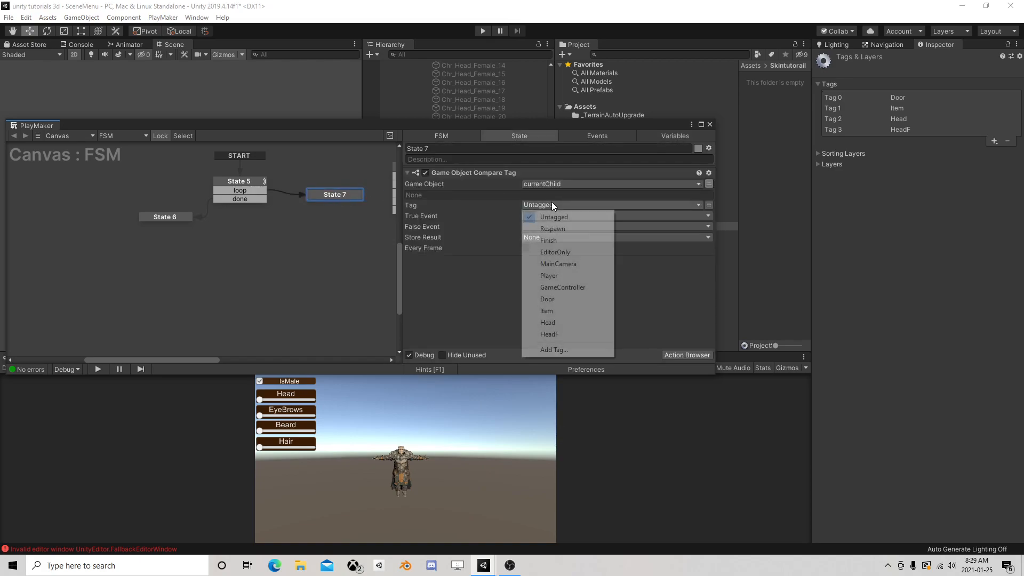
pyautogui.click(566, 323)
pyautogui.moveTo(532, 127); pyautogui.dragTo(511, 206)
pyautogui.click(519, 295)
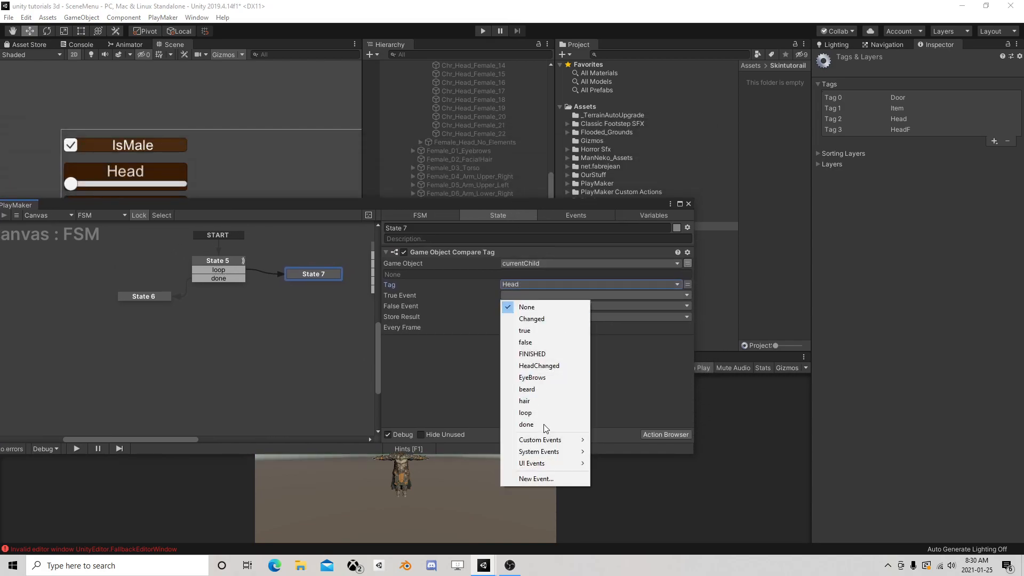
pyautogui.click(535, 478)
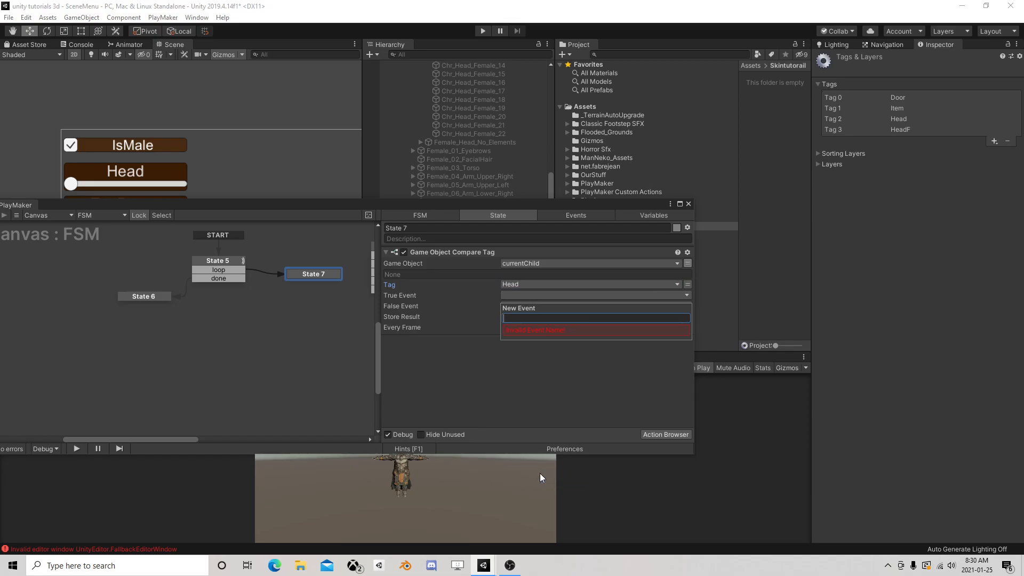
pyautogui.write('goes to male array')
pyautogui.press('Return')
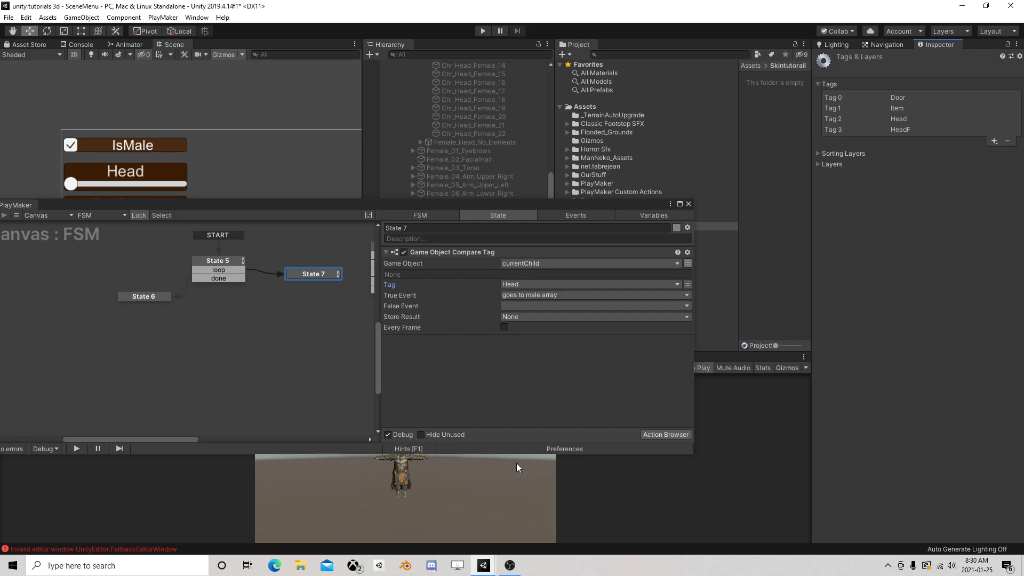
# Duplicate the Game Object Compare Tag action in State 7 and set the copy's tag to HeadF
pyautogui.rightClick(437, 252)
pyautogui.click(471, 313)
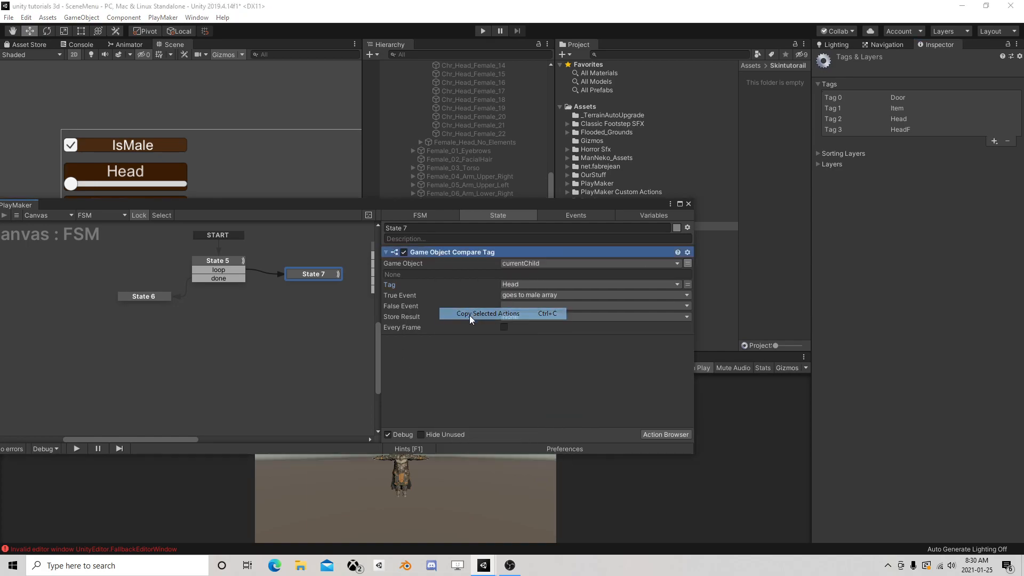
pyautogui.rightClick(438, 353)
pyautogui.click(475, 449)
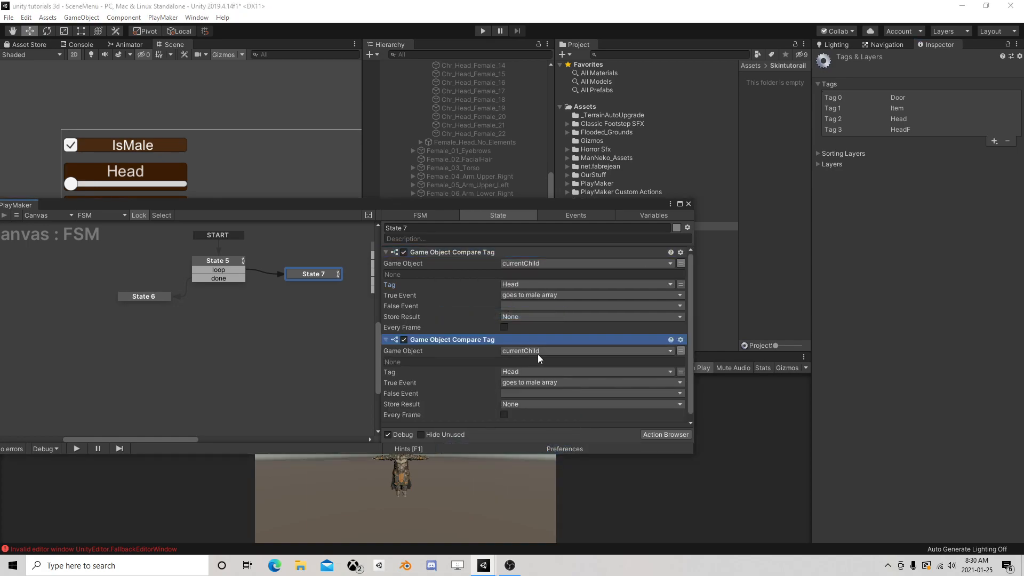
pyautogui.click(522, 374)
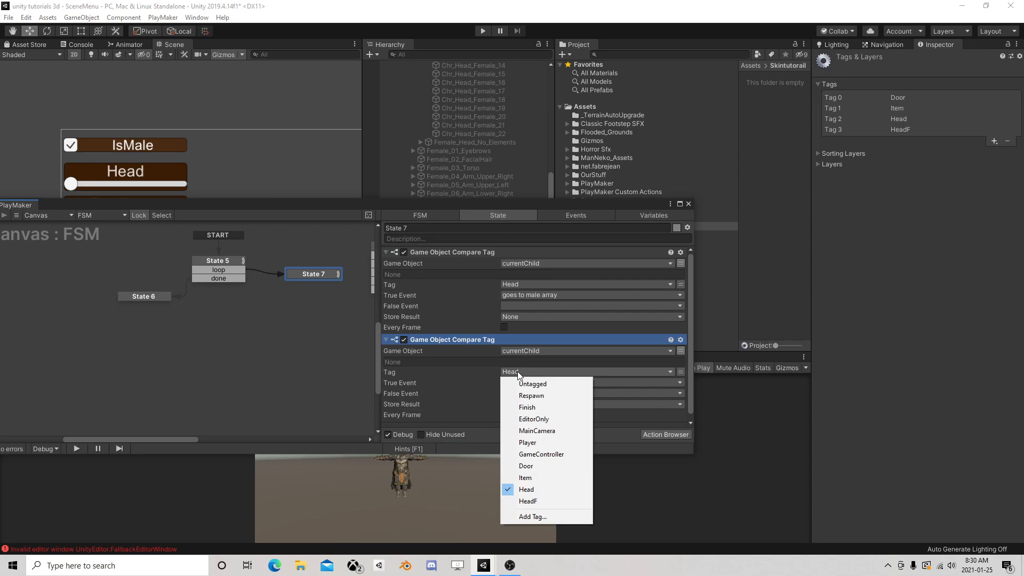
pyautogui.click(525, 498)
# Give the HeadF comparison a new "goes to female array" True Event and FINISHED as its False Event
pyautogui.click(540, 396)
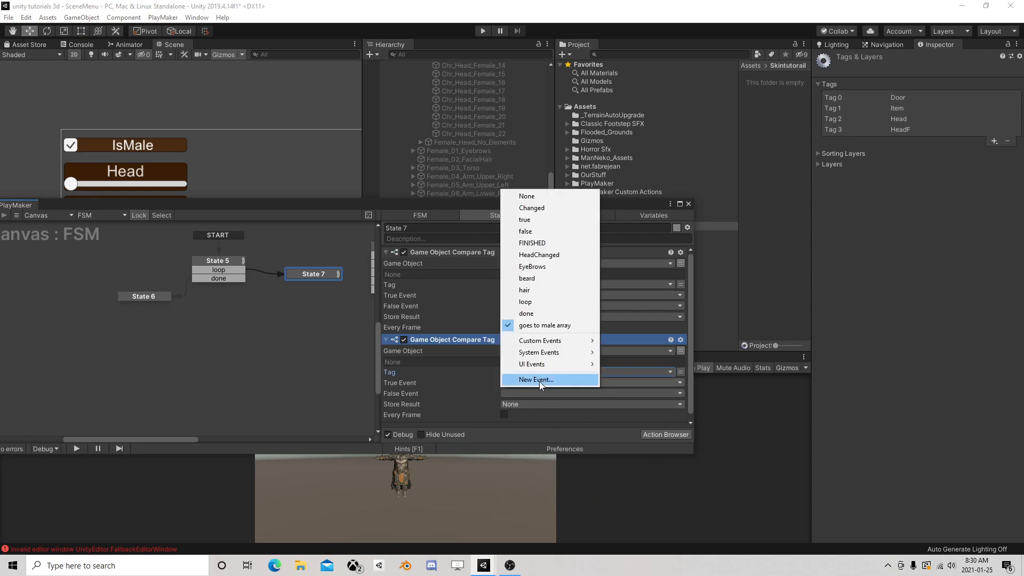
pyautogui.click(539, 381)
pyautogui.write('goes to')
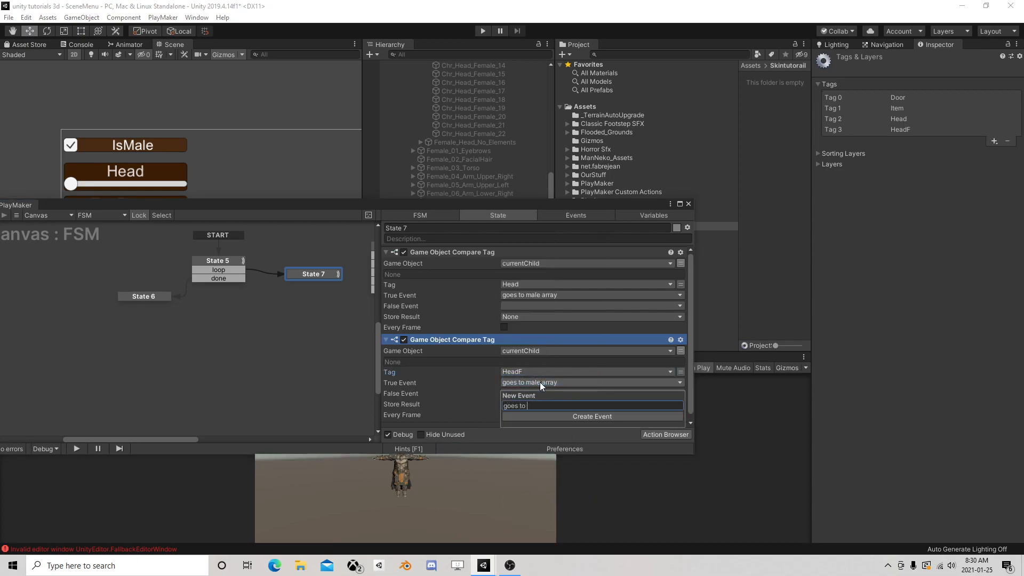
pyautogui.write(' female array')
pyautogui.press('Return')
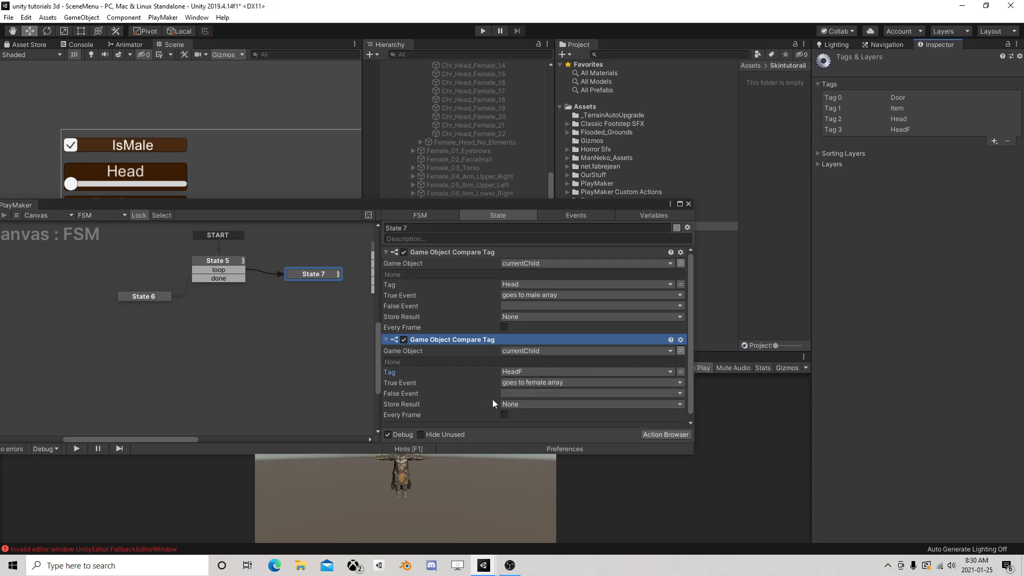
pyautogui.scroll(-1, 447, 356)
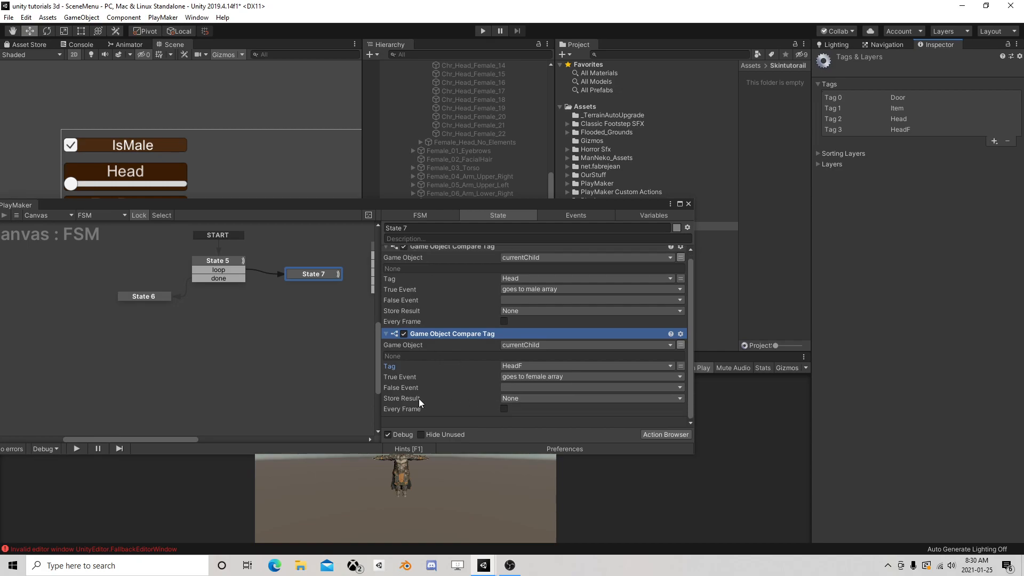
pyautogui.click(504, 388)
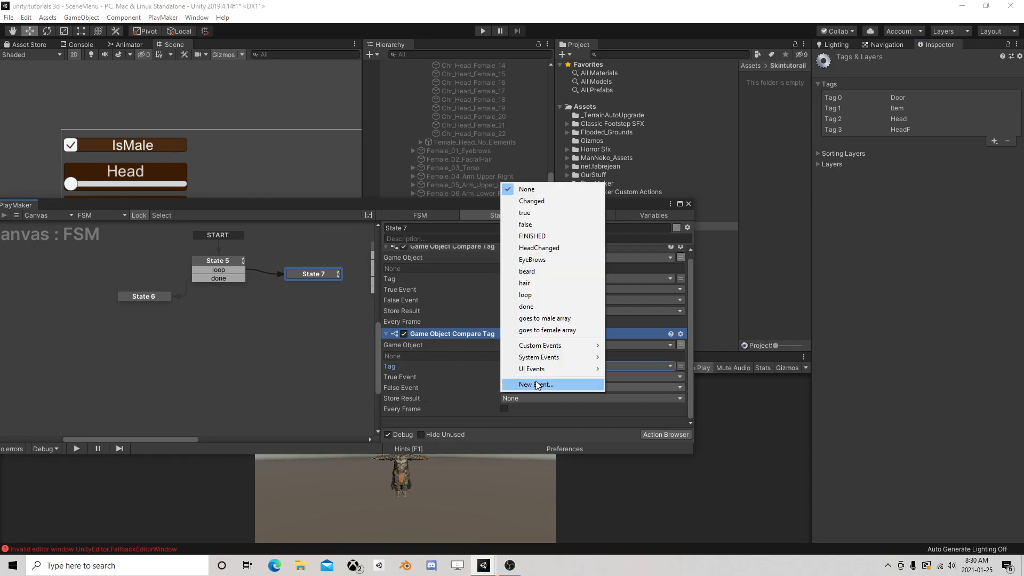
pyautogui.click(545, 239)
# Add a FINISHED transition to State 7 and link it back to State 5
pyautogui.rightClick(326, 269)
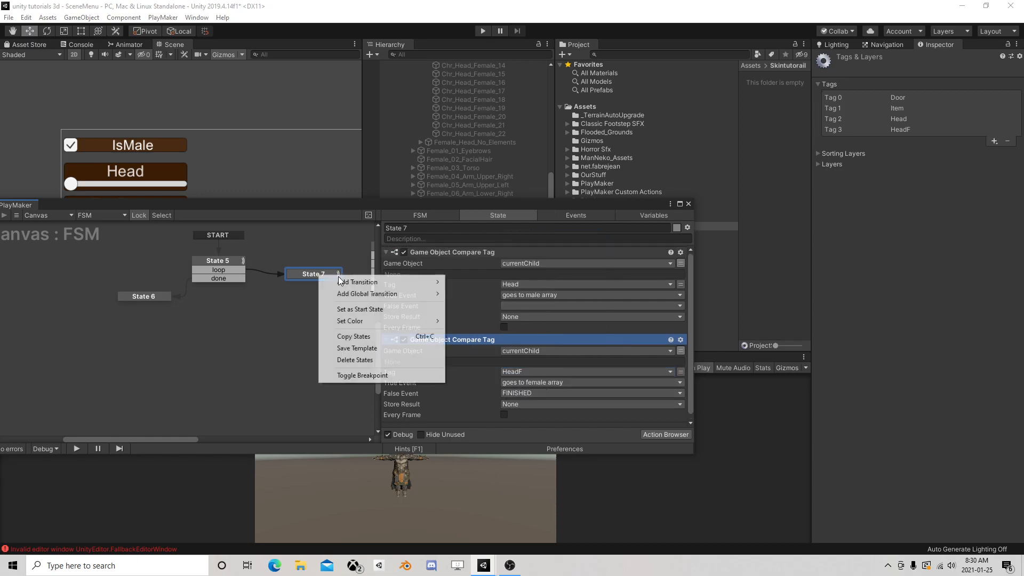
pyautogui.moveTo(320, 279)
pyautogui.click(480, 316)
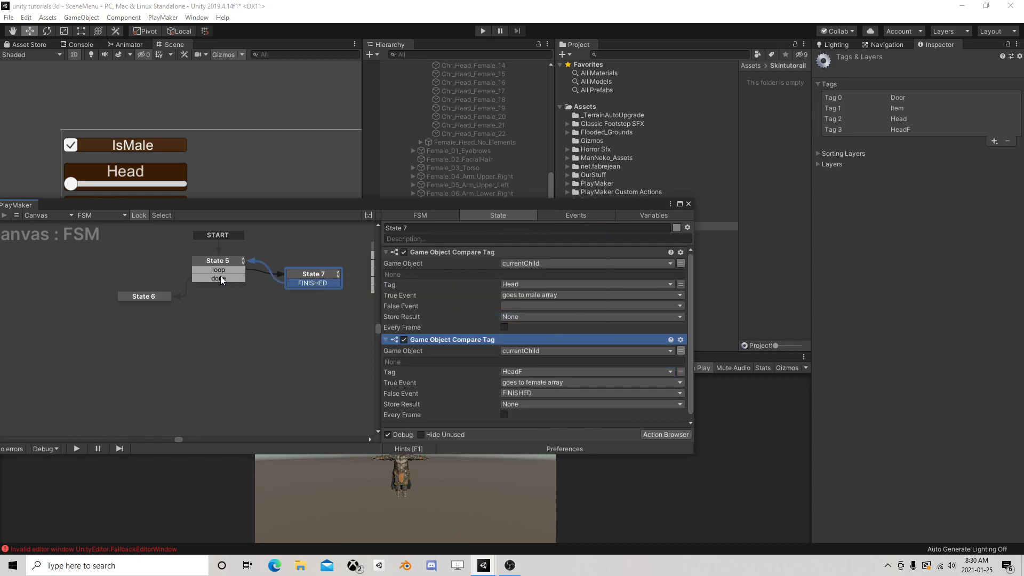
pyautogui.moveTo(298, 273); pyautogui.dragTo(286, 266)
# Add goes to male array and goes to female array transitions to State 7, linking the male one to a new State 8
pyautogui.rightClick(288, 267)
pyautogui.moveTo(317, 276)
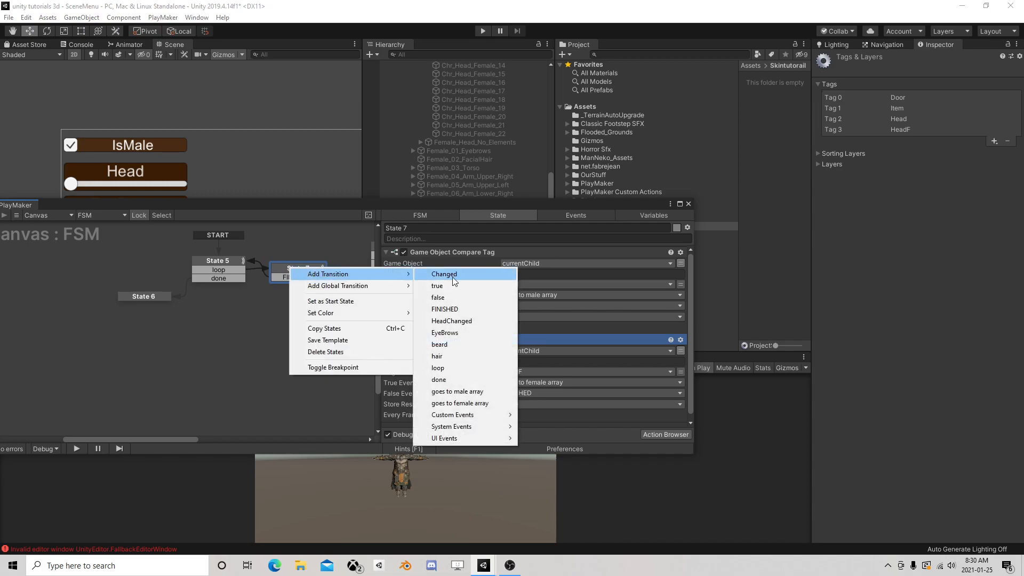
pyautogui.click(471, 392)
pyautogui.rightClick(325, 265)
pyautogui.moveTo(349, 273)
pyautogui.moveTo(459, 385); pyautogui.dragTo(299, 315)
pyautogui.click(274, 322)
# Add an Array Add action to State 8 with HeadM as the array and currentChild as the value
pyautogui.click(653, 435)
pyautogui.write('array add')
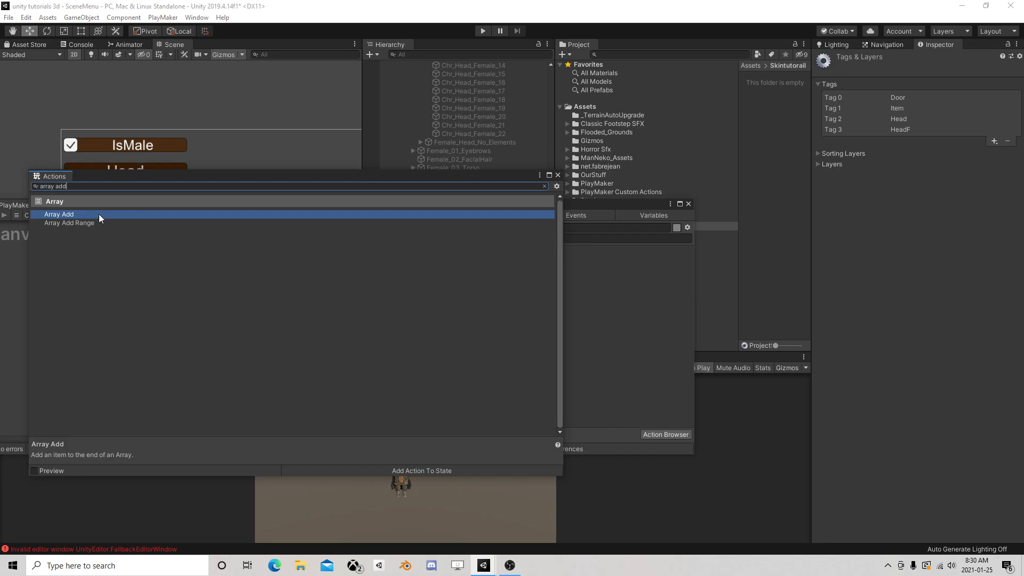
pyautogui.doubleClick(98, 213)
pyautogui.click(558, 175)
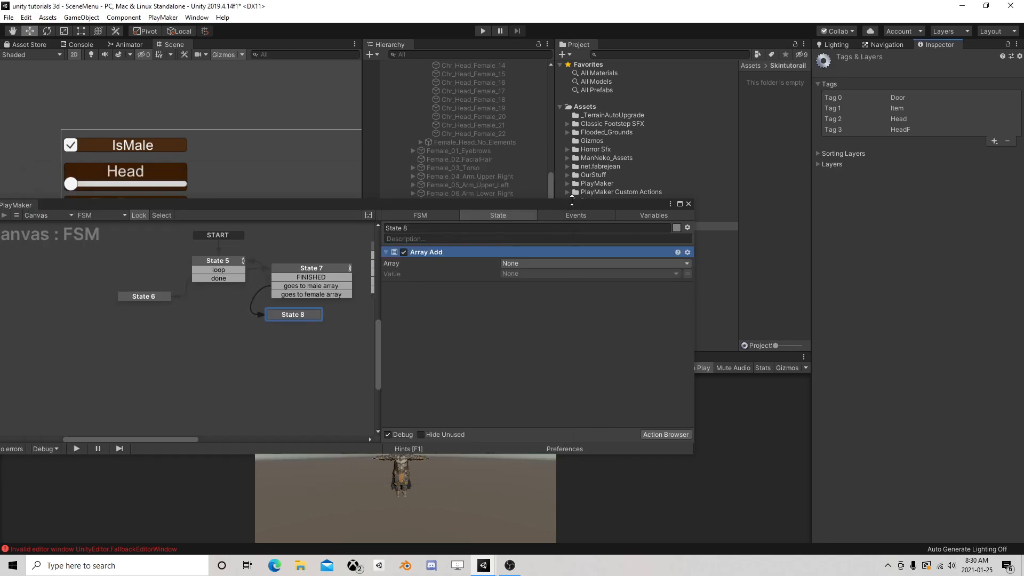
pyautogui.click(530, 264)
pyautogui.click(533, 299)
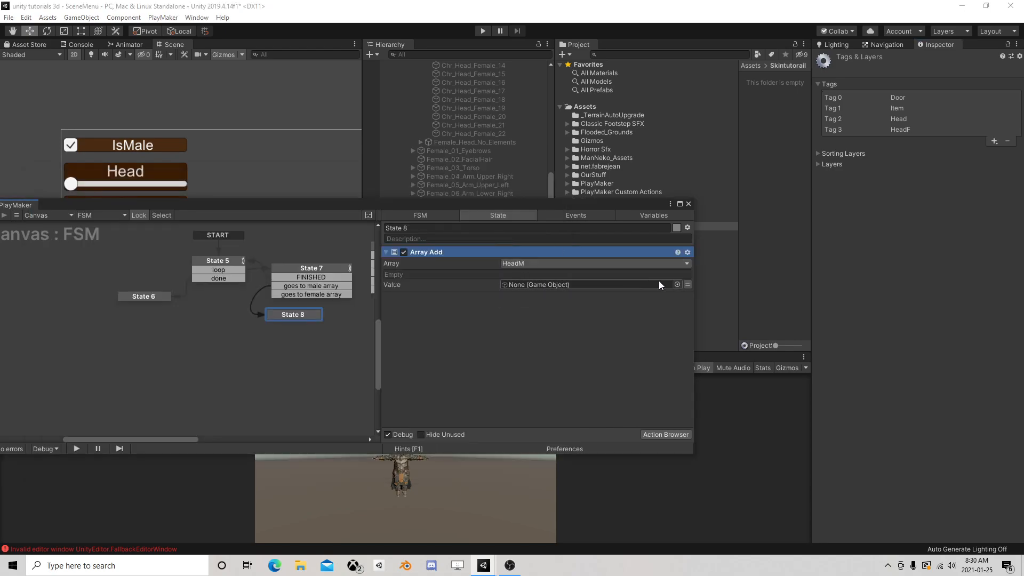
pyautogui.click(687, 284)
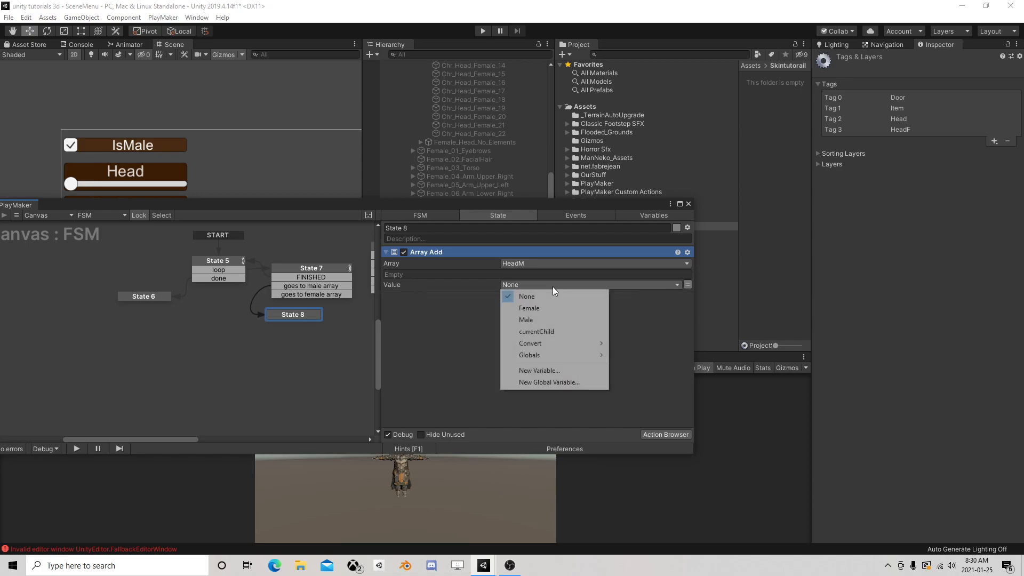
pyautogui.click(540, 331)
# Add a FINISHED transition to State 8 and link it back to State 5
pyautogui.rightClick(296, 314)
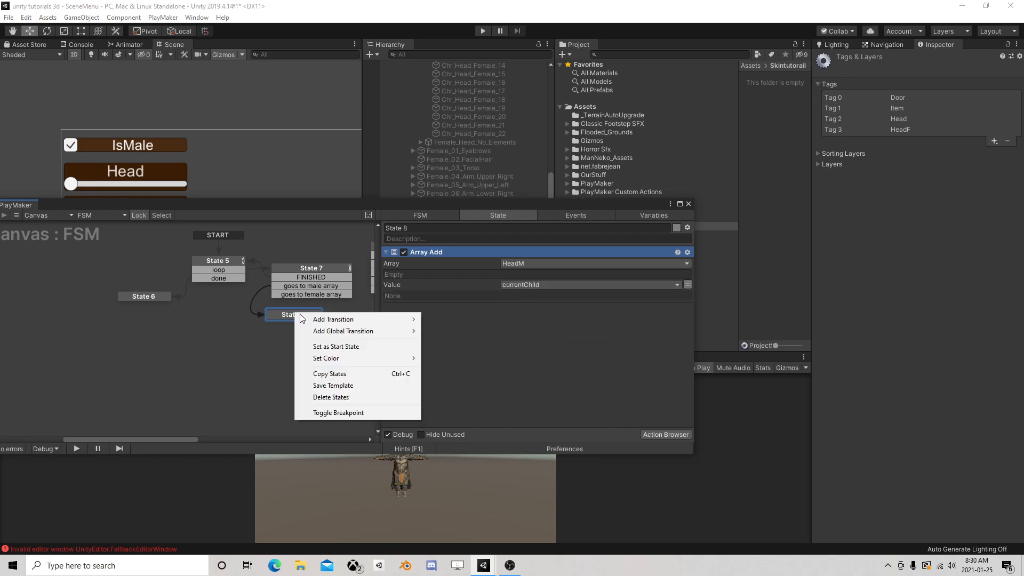
pyautogui.moveTo(341, 318)
pyautogui.click(458, 318)
pyautogui.moveTo(306, 324)
pyautogui.mouseDown()
pyautogui.moveTo(231, 276)
pyautogui.moveTo(306, 310)
pyautogui.mouseUp()
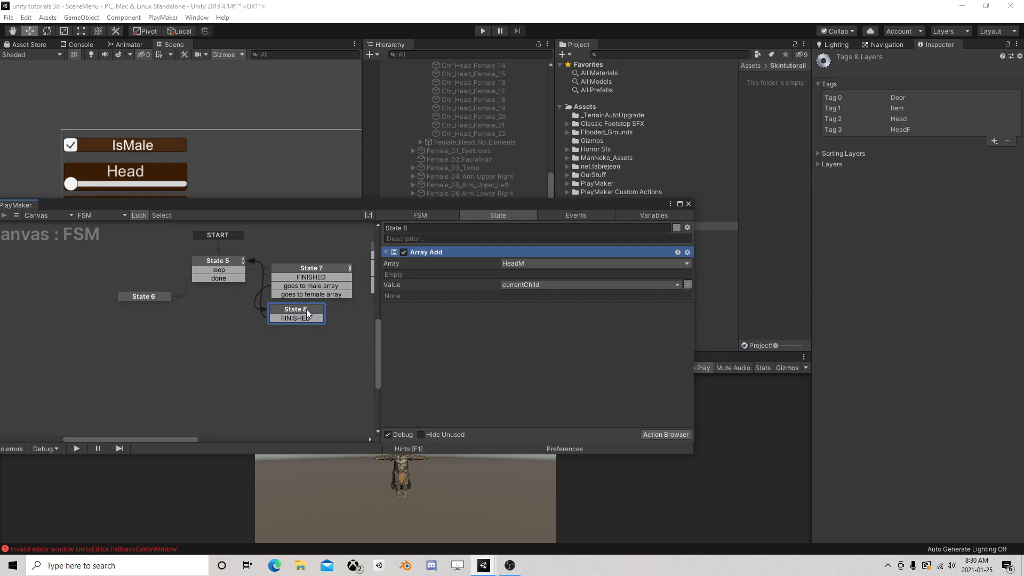
# Duplicate State 8 as State 9 between State 7's female array transition and State 5, and set its array to HeadF
pyautogui.rightClick(306, 309)
pyautogui.click(371, 368)
pyautogui.rightClick(271, 329)
pyautogui.click(298, 347)
pyautogui.moveTo(318, 296); pyautogui.dragTo(241, 278)
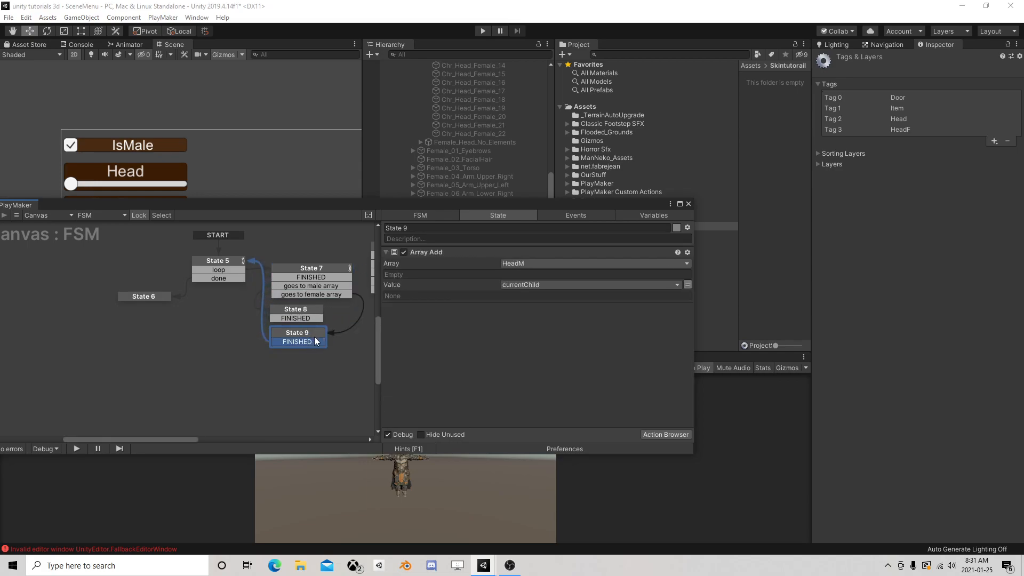
pyautogui.click(543, 263)
pyautogui.click(544, 289)
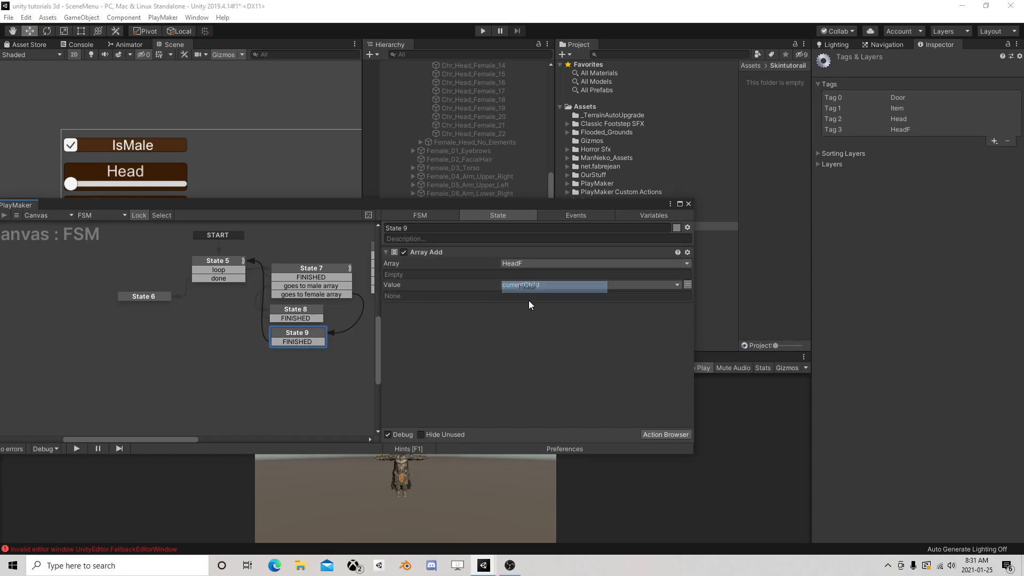
# Run the scene, pause it and check the HeadM and HeadF arrays in the Canvas FSM's variables
pyautogui.click(688, 203)
pyautogui.click(485, 30)
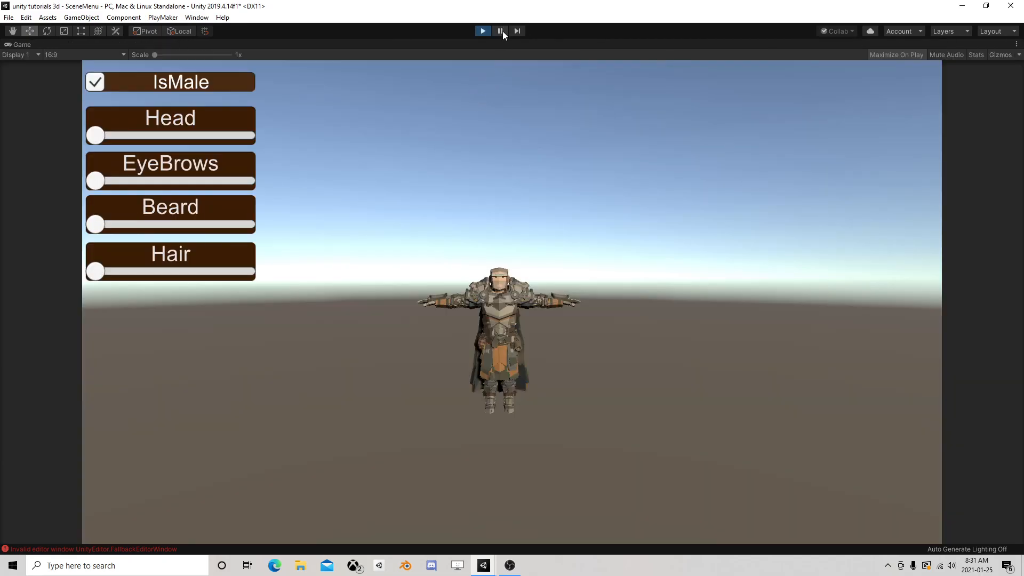
pyautogui.click(501, 31)
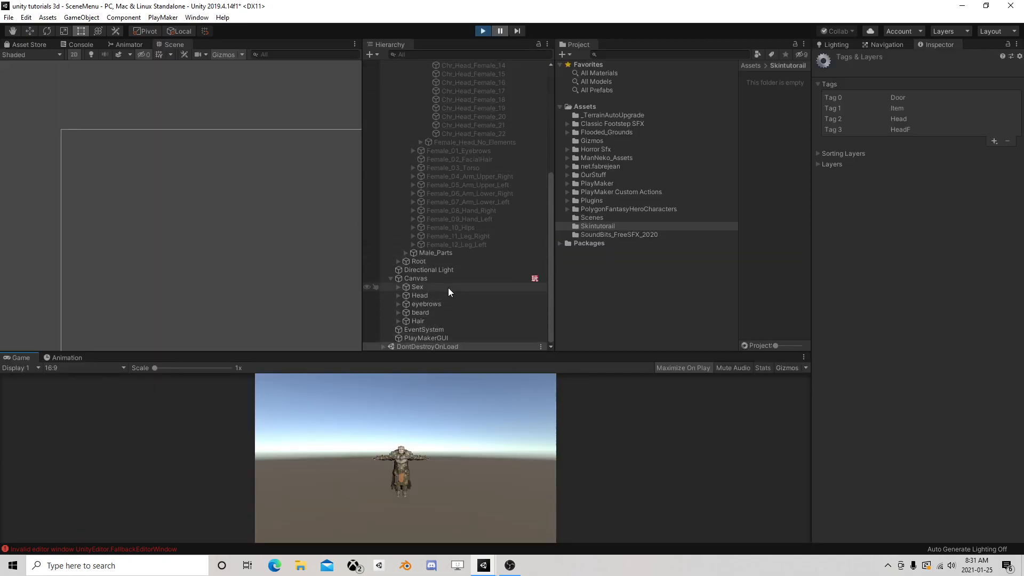
pyautogui.click(421, 278)
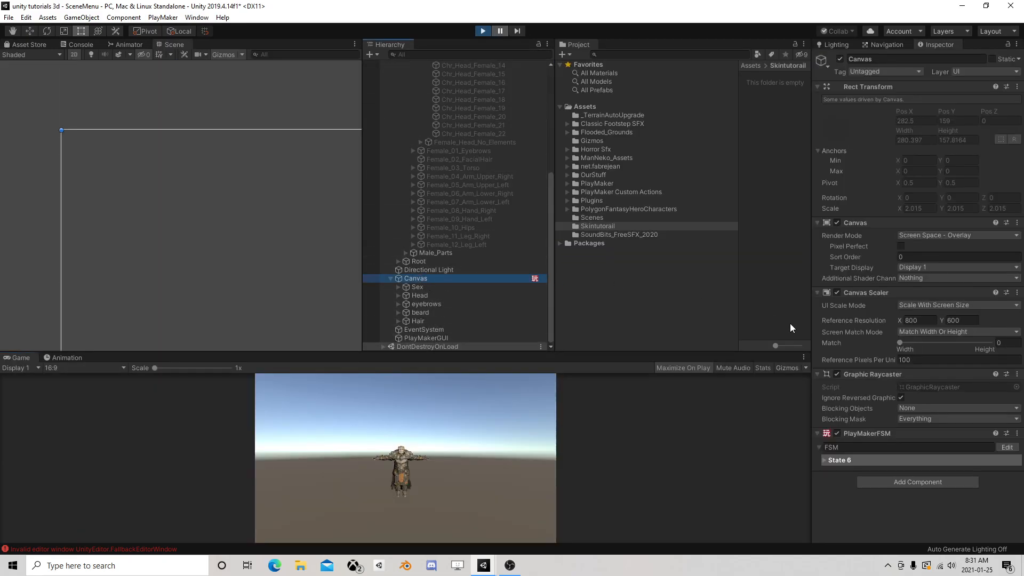
pyautogui.click(1006, 446)
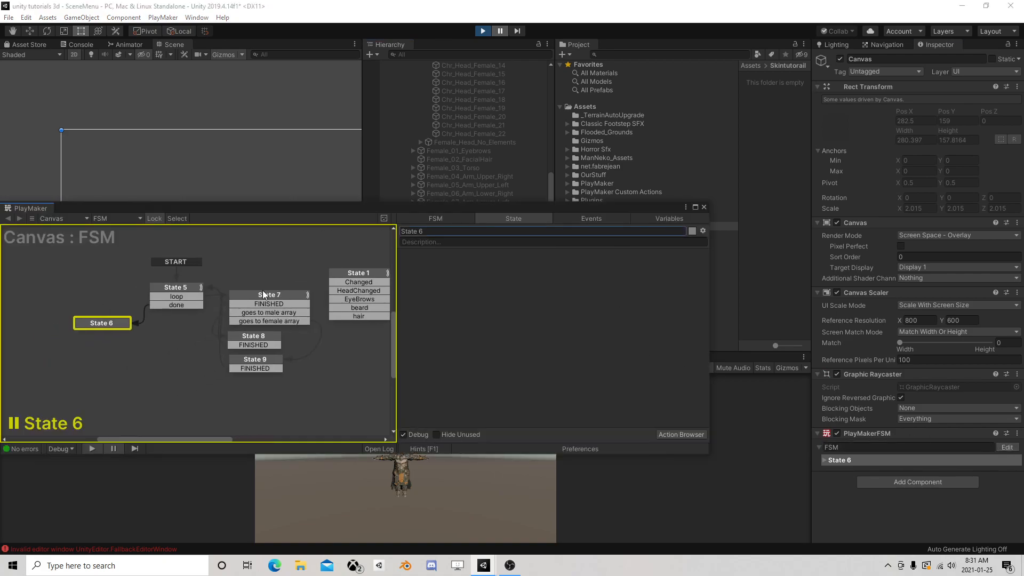
pyautogui.click(668, 219)
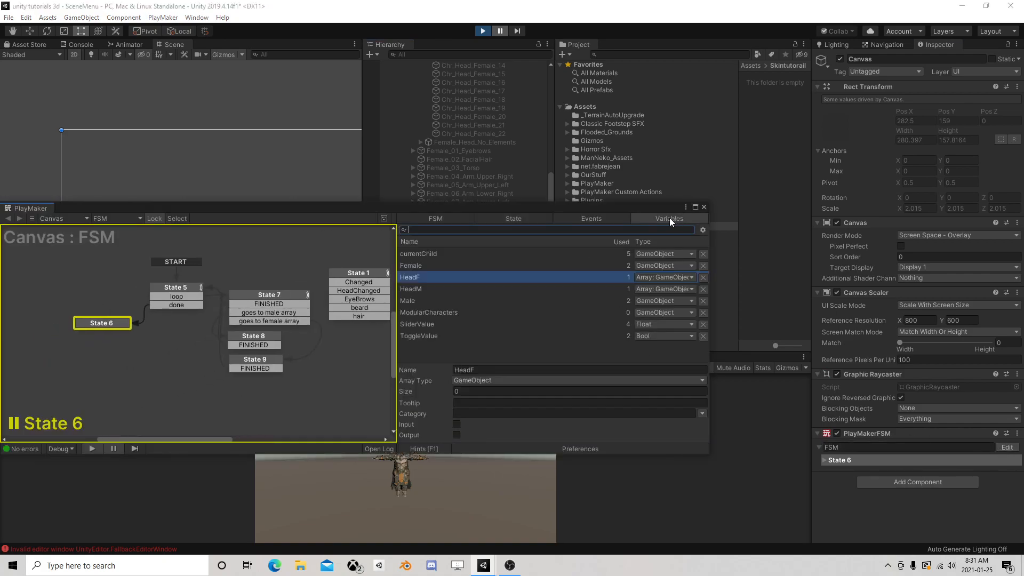
pyautogui.click(425, 288)
pyautogui.click(427, 277)
pyautogui.click(428, 288)
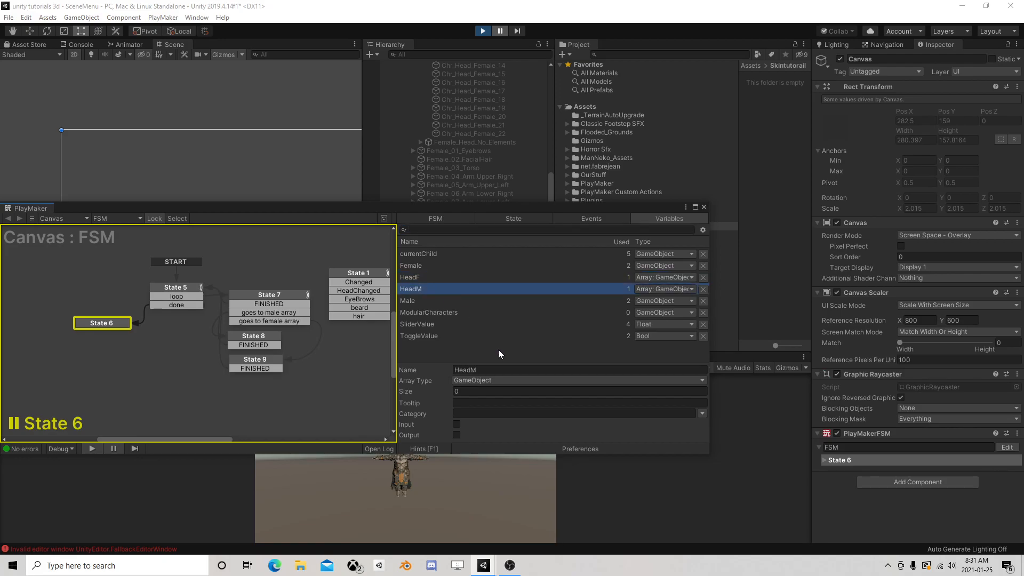
# Examine State 7's tag comparisons against the Female_Parts hierarchy and end the test run
pyautogui.click(240, 295)
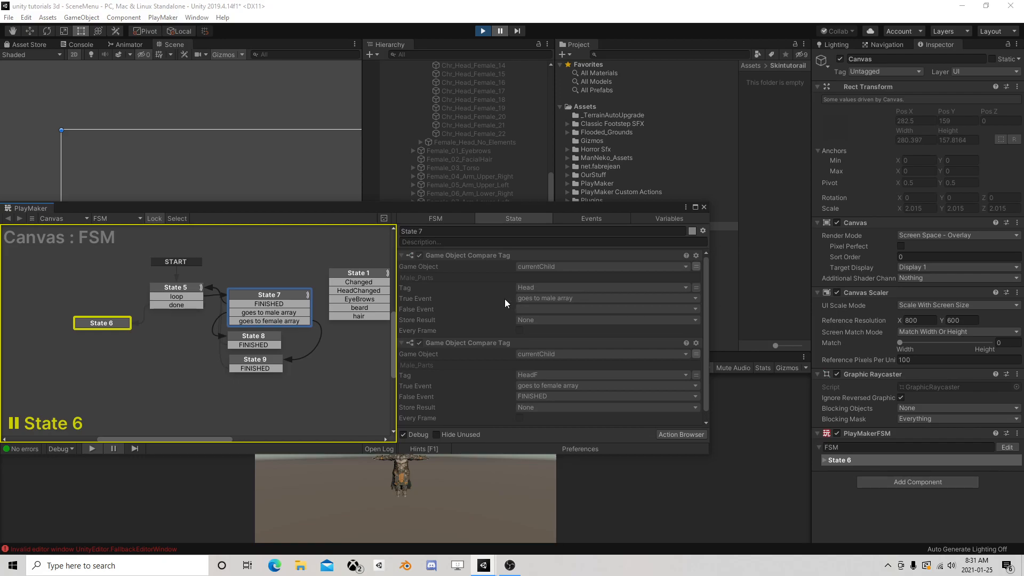
pyautogui.scroll(10, 469, 171)
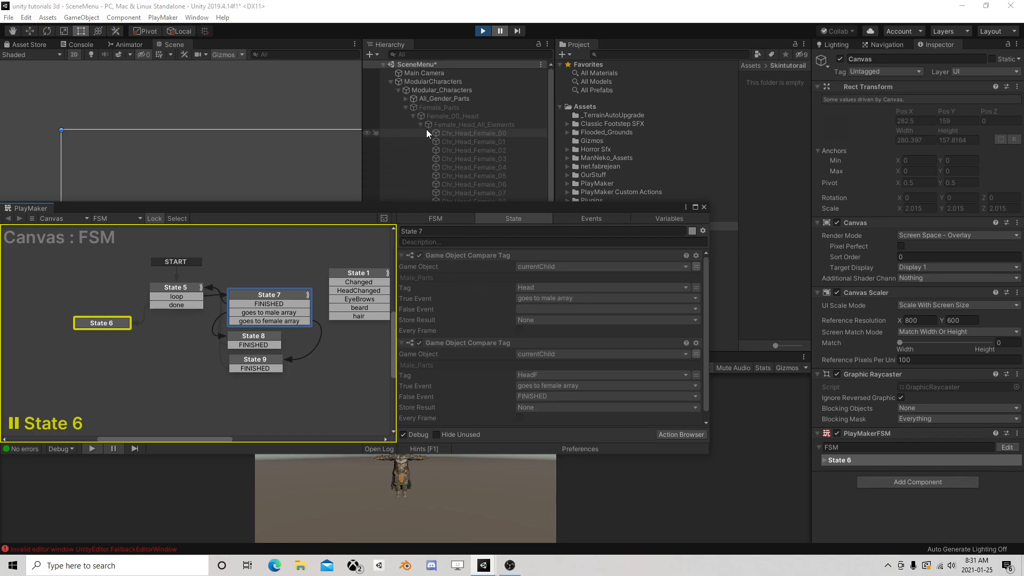
pyautogui.click(420, 124)
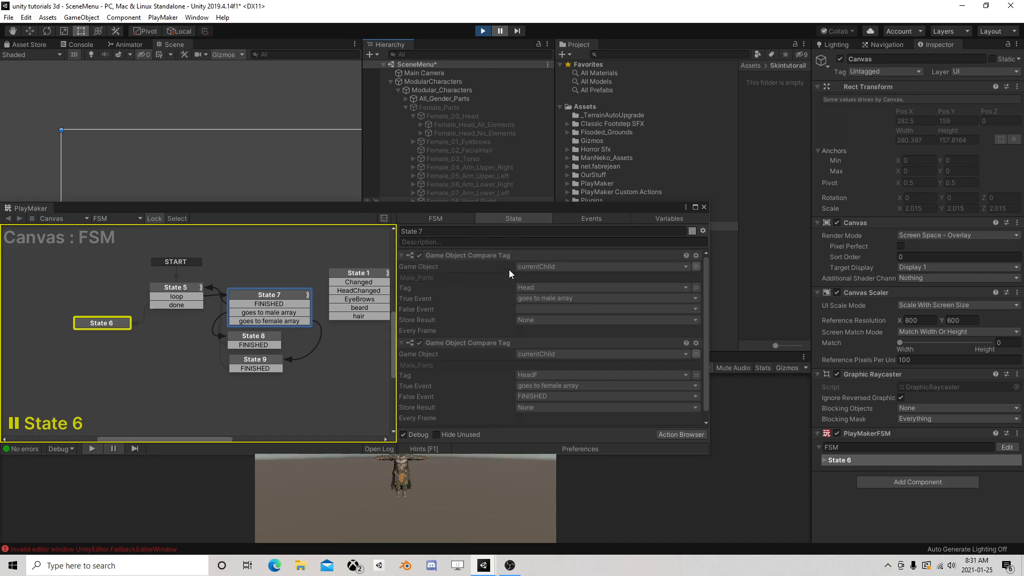
pyautogui.click(487, 31)
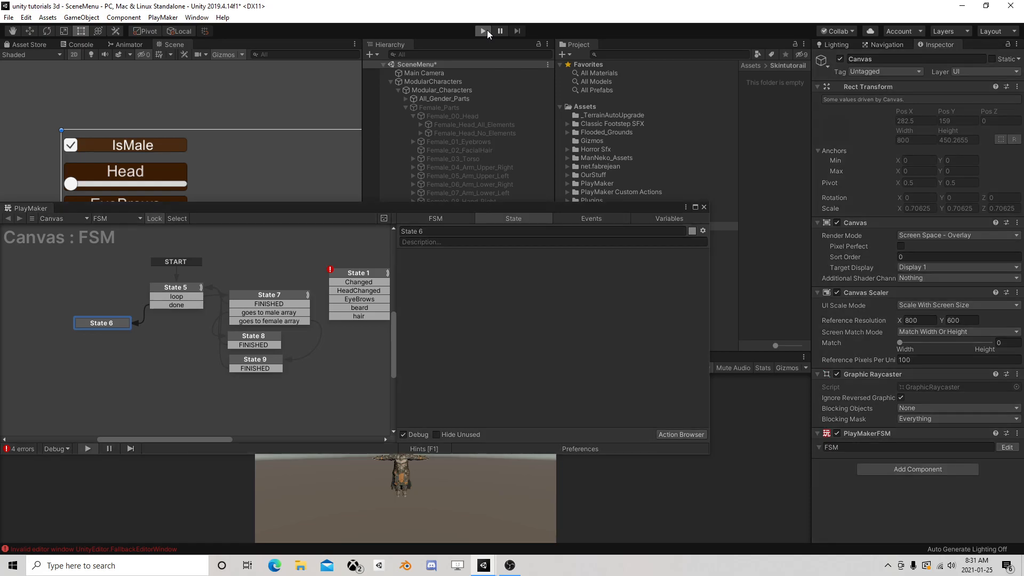
# Rerun and pause the scene, inspect State 7's comparisons and the tag of Female_Parts, and stop the run
pyautogui.click(487, 30)
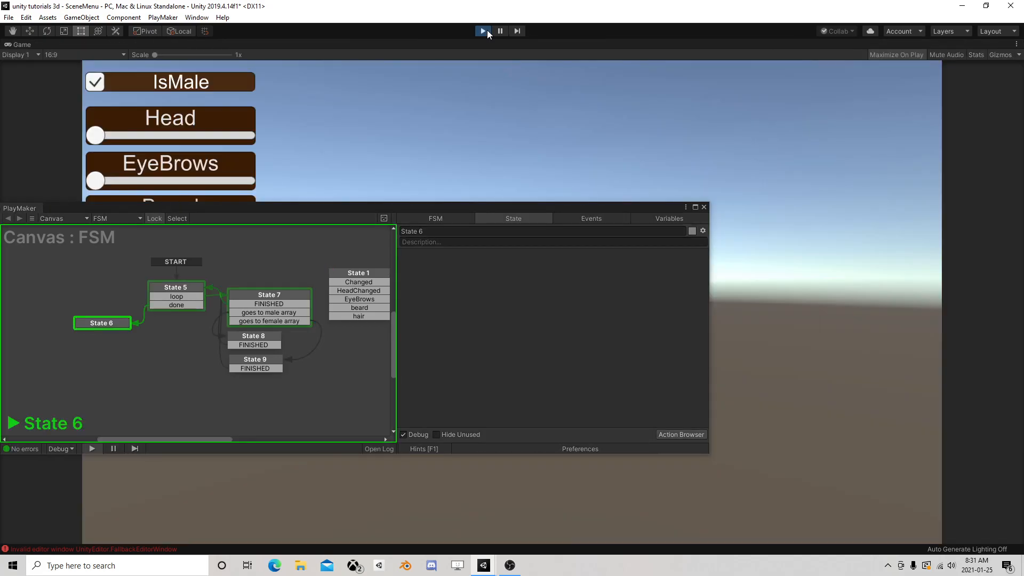
pyautogui.click(499, 30)
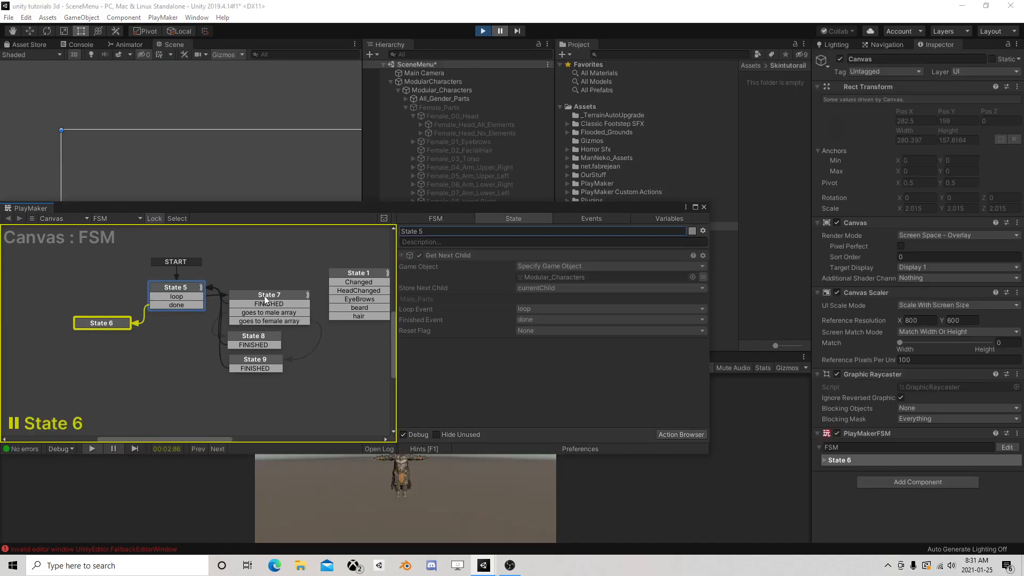
pyautogui.click(267, 295)
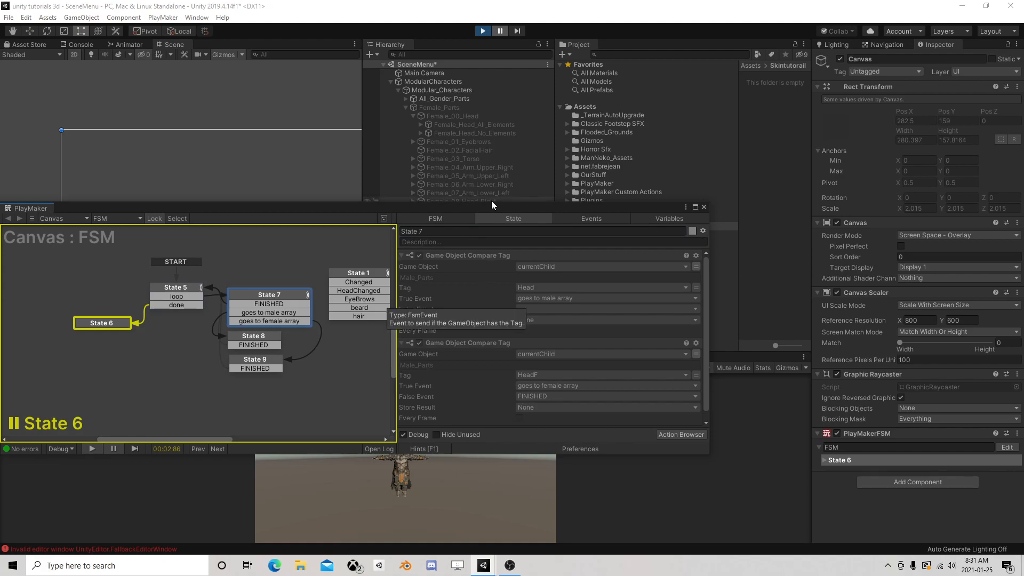
pyautogui.moveTo(487, 207); pyautogui.dragTo(541, 279)
pyautogui.click(431, 242)
pyautogui.click(439, 109)
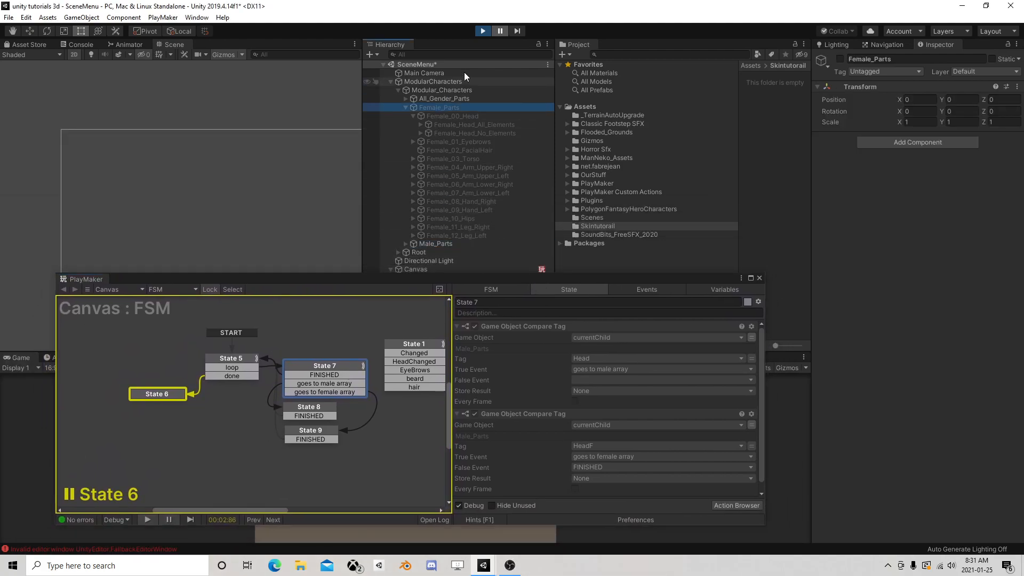
pyautogui.click(483, 31)
# Set the Game Object of State 5's Get Next Child action to Female_Head_All_Elements
pyautogui.moveTo(392, 288); pyautogui.dragTo(417, 214)
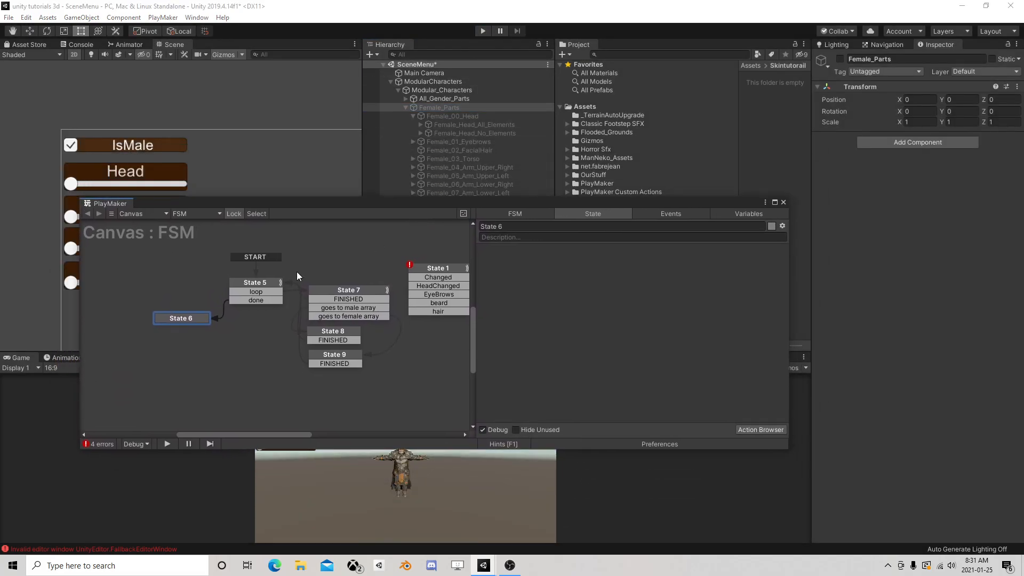
pyautogui.click(255, 283)
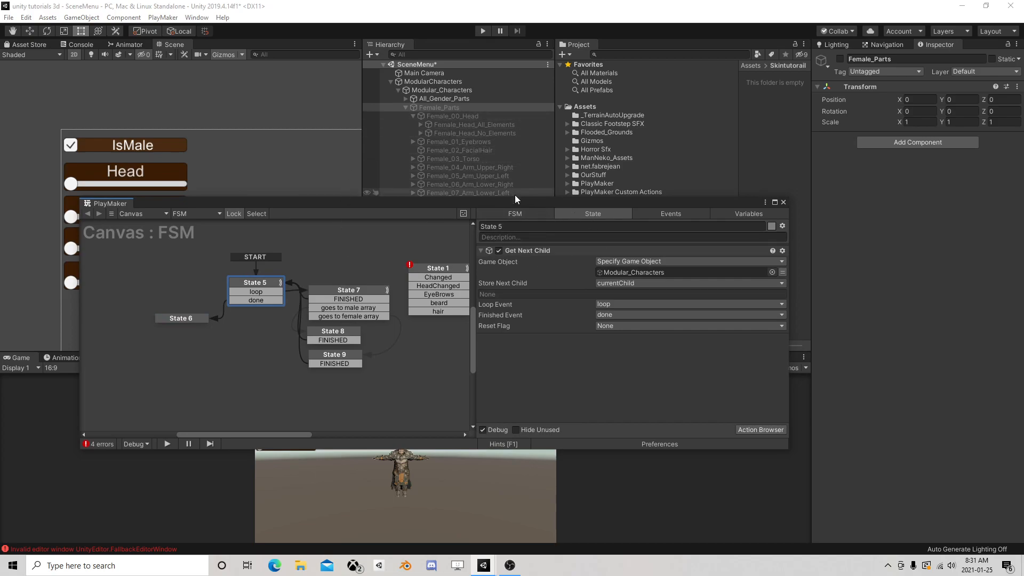
pyautogui.moveTo(443, 127); pyautogui.dragTo(635, 272)
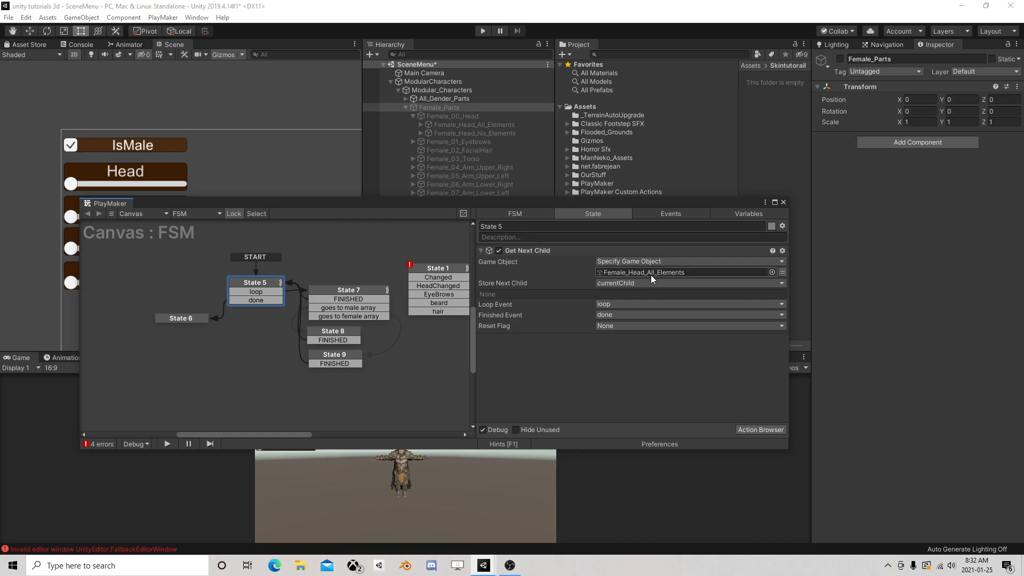
pyautogui.click(421, 125)
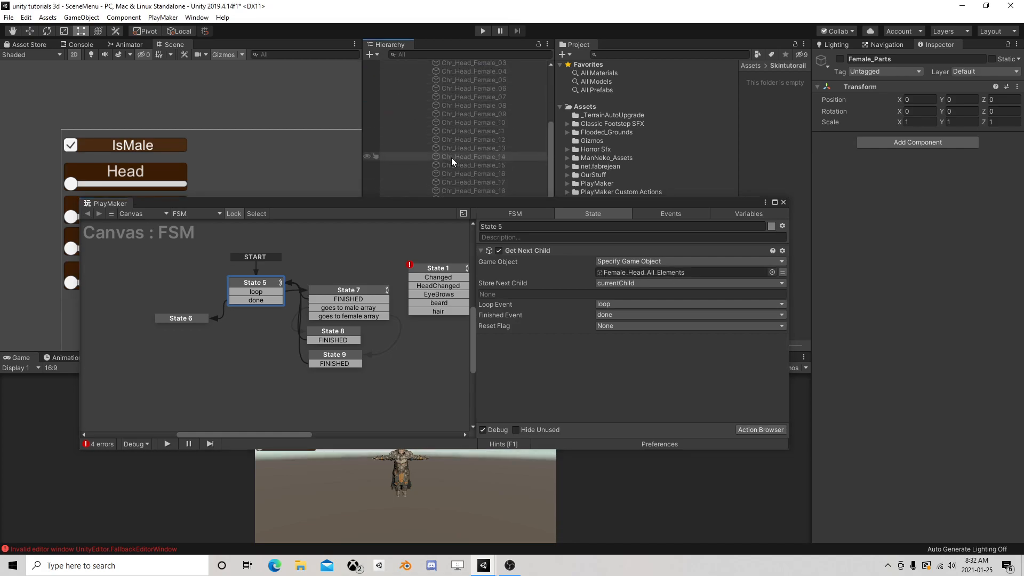
pyautogui.click(412, 116)
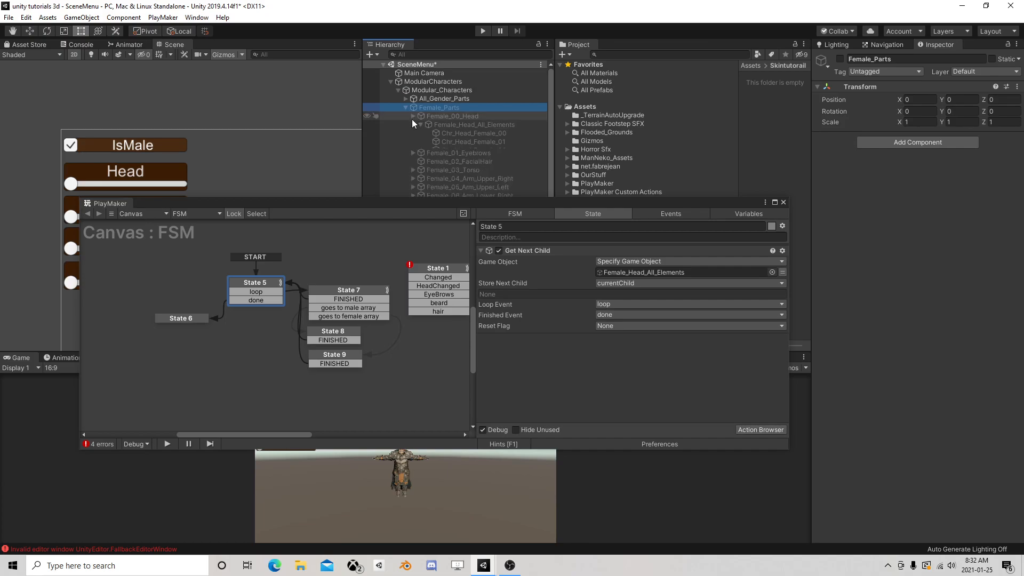
# Copy the child-sorting group of States 5 to 9 and paste the duplicate below it in the FSM
pyautogui.click(343, 291)
pyautogui.moveTo(126, 259); pyautogui.dragTo(395, 402)
pyautogui.rightClick(259, 288)
pyautogui.click(288, 343)
pyautogui.rightClick(233, 386)
pyautogui.click(267, 405)
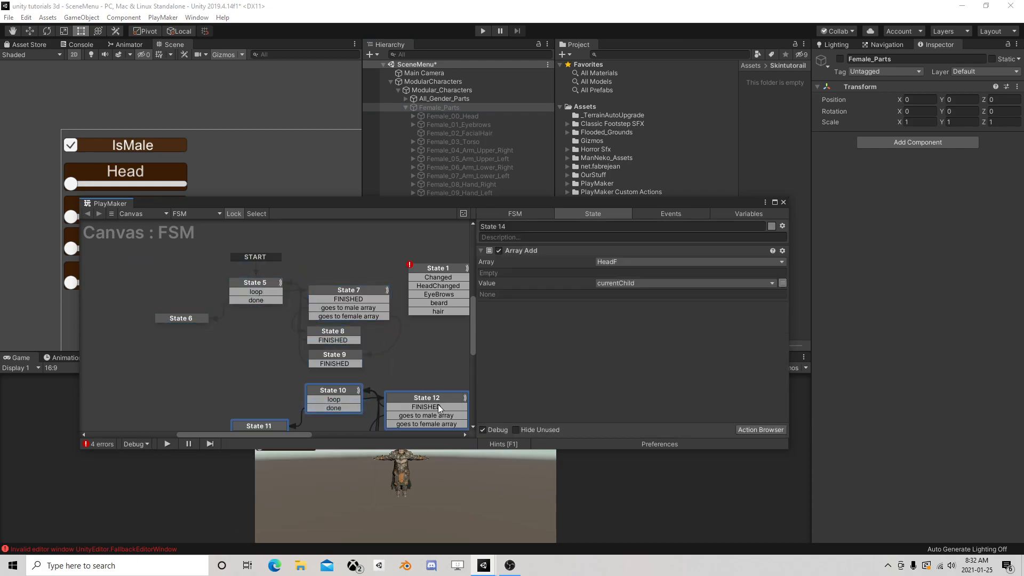
# Arrange the pasted states beneath the originals and link State 5's done transition to State 10
pyautogui.moveTo(360, 350); pyautogui.dragTo(331, 255, button='middle')
pyautogui.moveTo(327, 293); pyautogui.dragTo(235, 283)
pyautogui.moveTo(216, 251); pyautogui.dragTo(251, 318, button='middle')
pyautogui.moveTo(267, 268); pyautogui.dragTo(258, 353)
# Set the Game Object of State 10's Get Next Child action to Male_Head_All_Elements
pyautogui.click(257, 356)
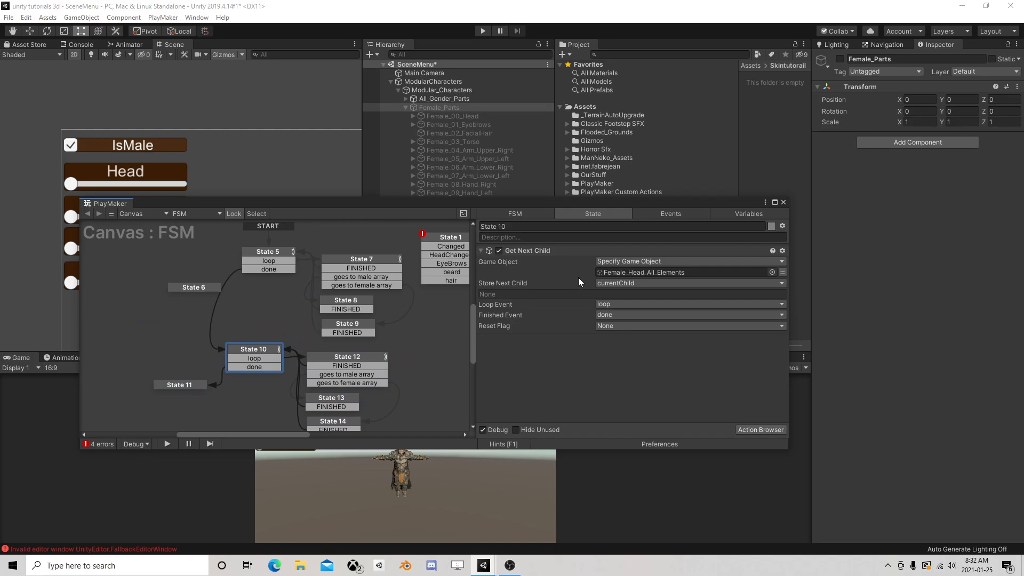
pyautogui.click(405, 107)
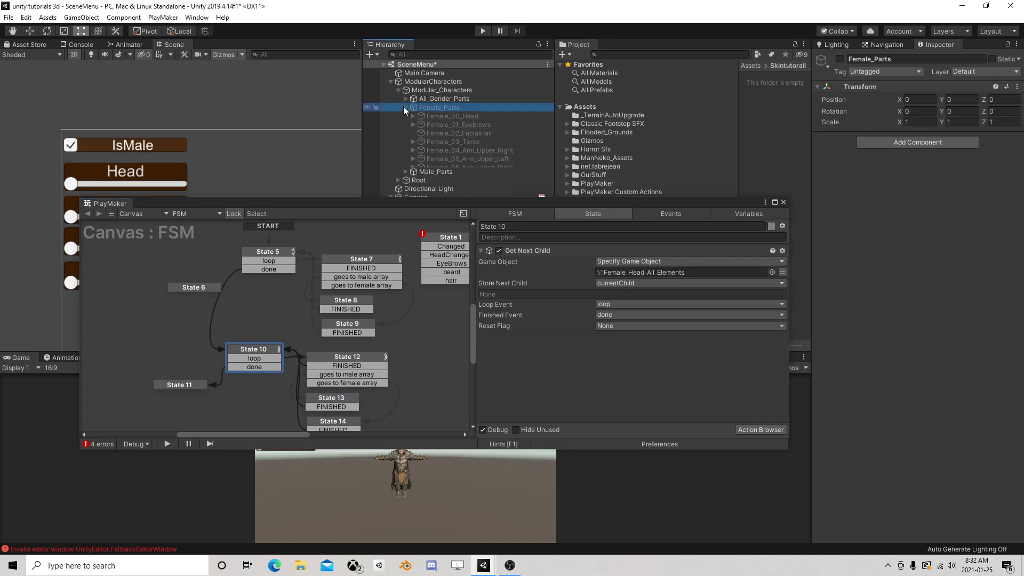
pyautogui.click(405, 115)
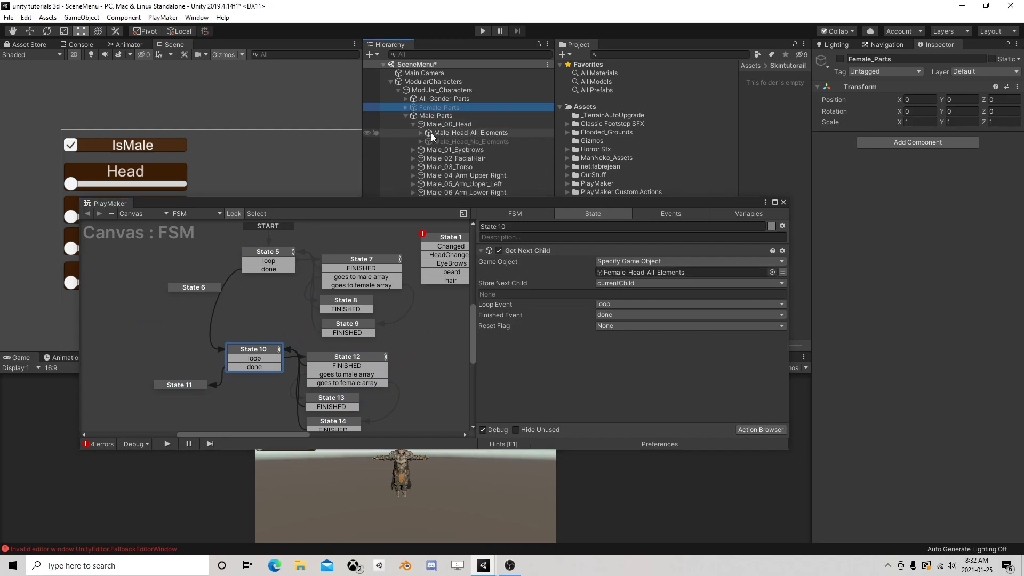
pyautogui.moveTo(447, 133); pyautogui.dragTo(641, 273)
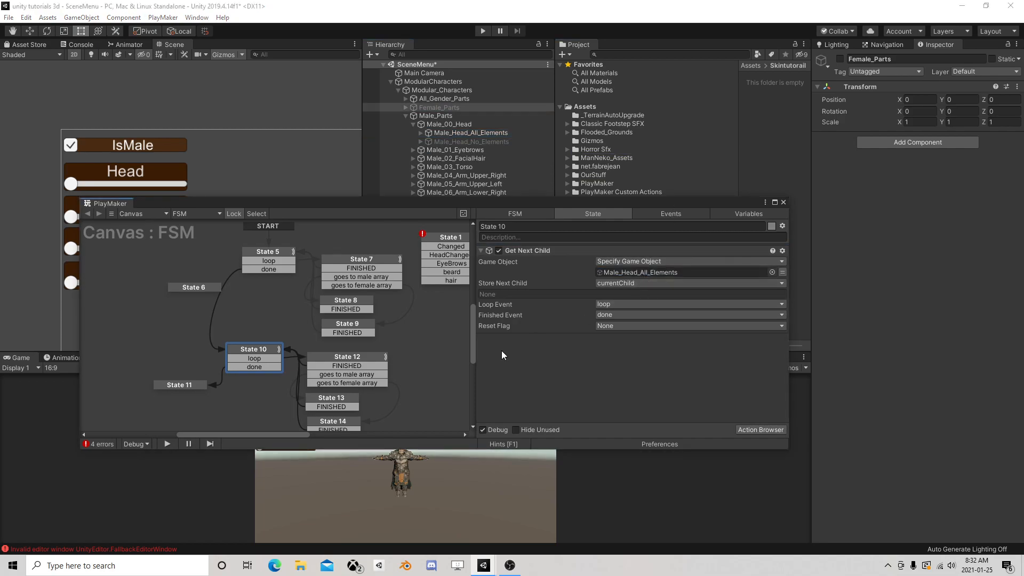
# Review State 12's comparisons, run and pause the scene, inspect the elements of HeadM and HeadF, and stop the run
pyautogui.click(347, 357)
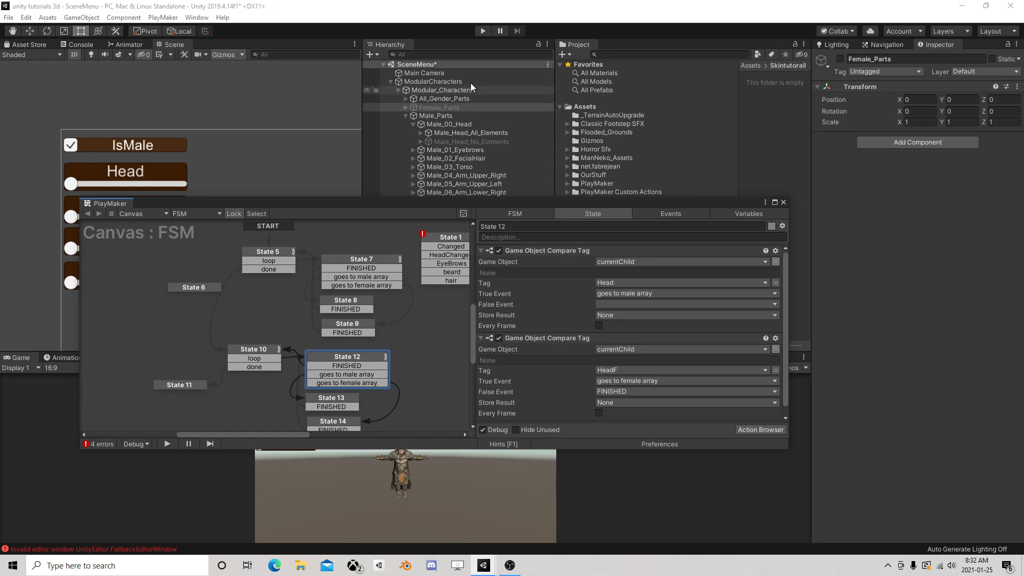
pyautogui.click(478, 31)
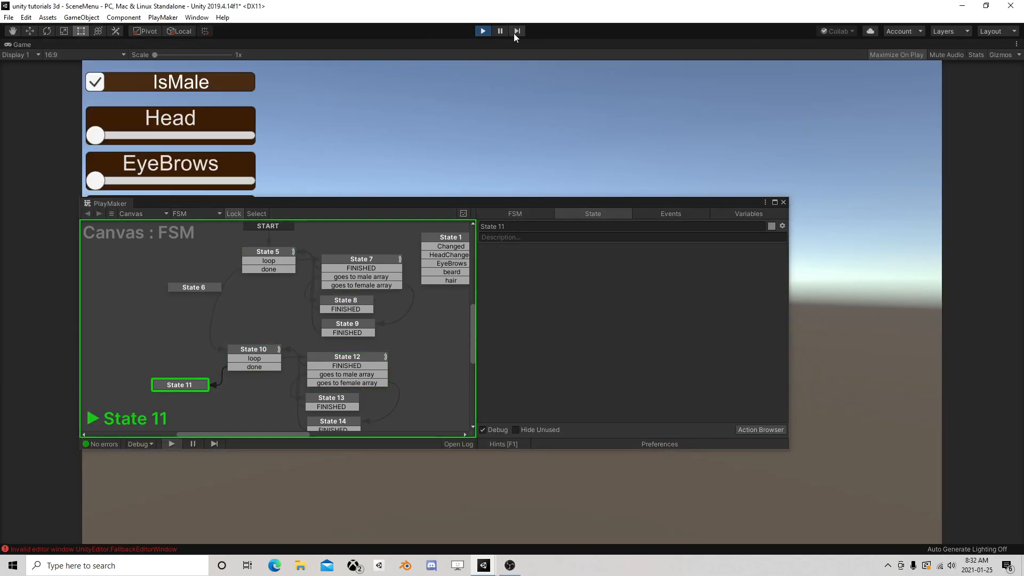
pyautogui.click(501, 32)
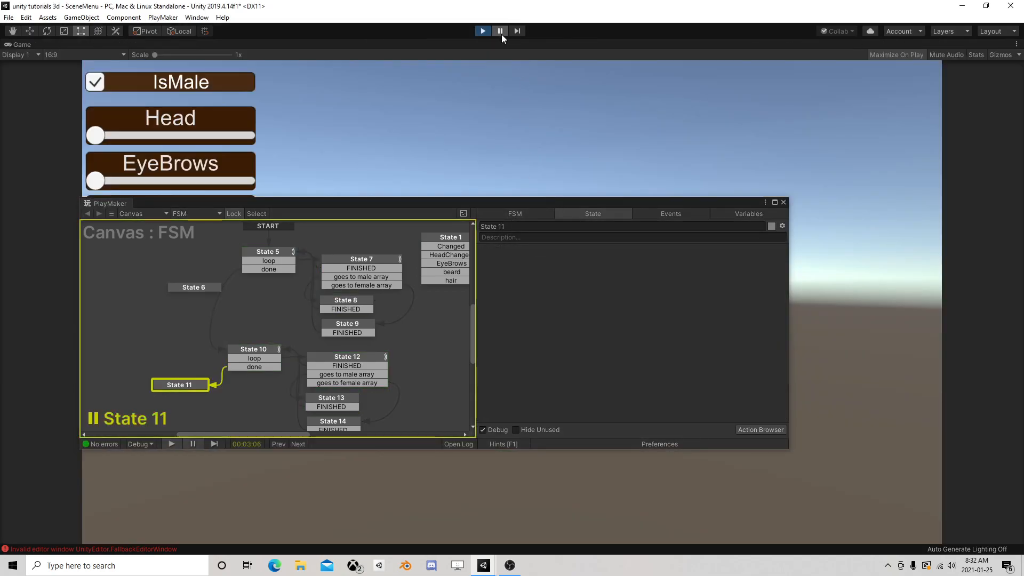
pyautogui.click(356, 267)
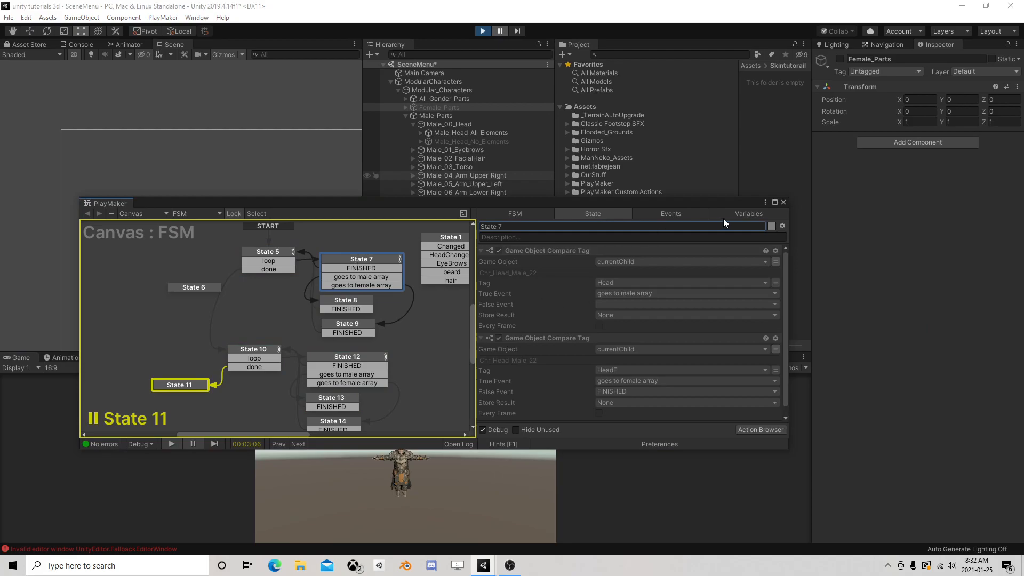
pyautogui.click(743, 213)
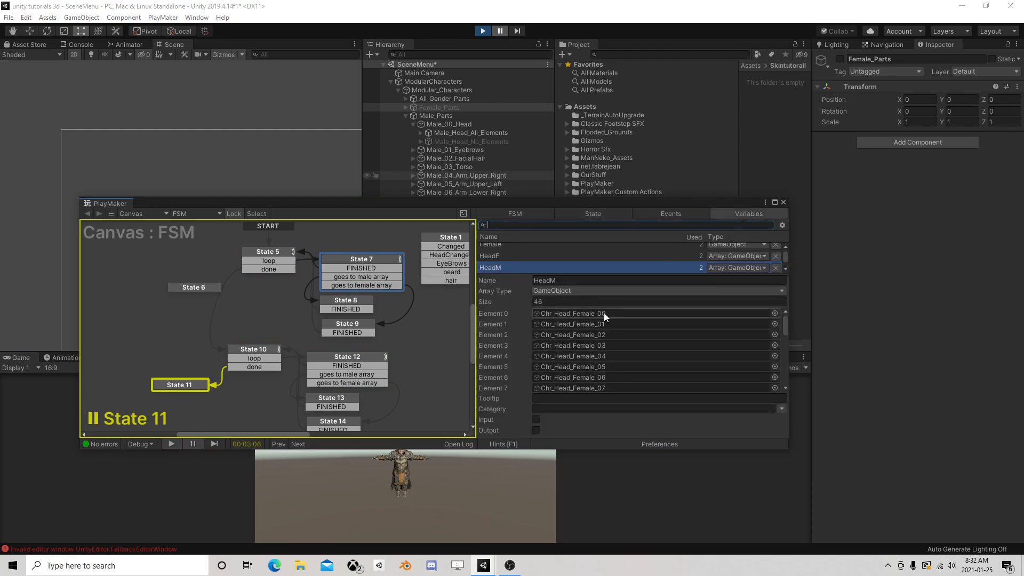
pyautogui.scroll(-1, 600, 342)
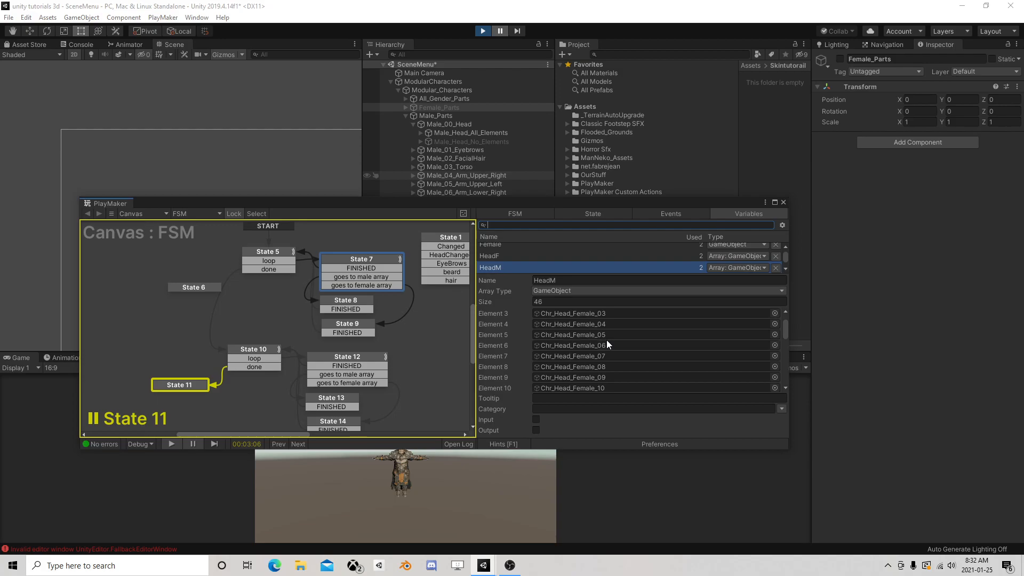
pyautogui.scroll(-7, 608, 337)
pyautogui.scroll(1, 608, 338)
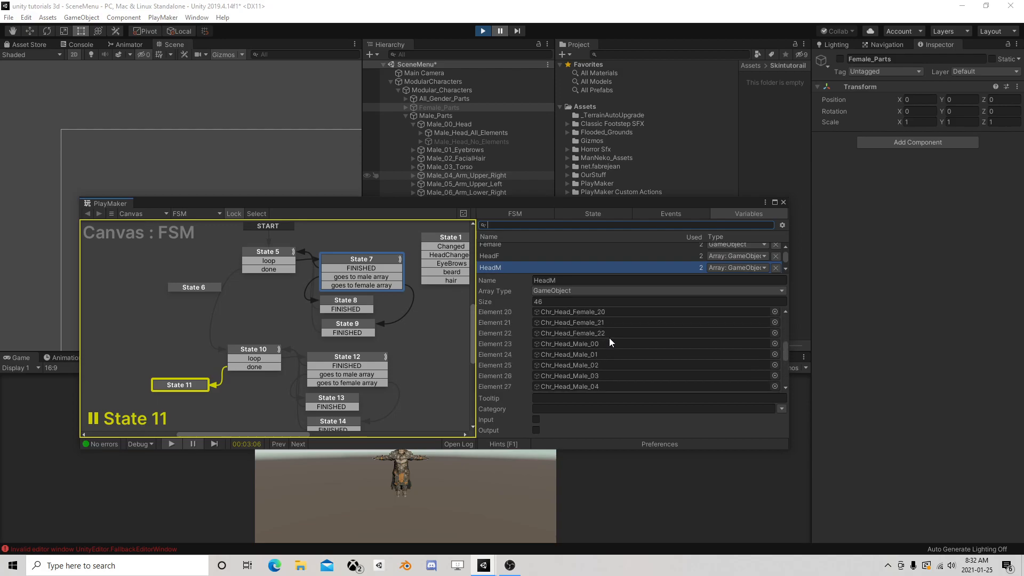
pyautogui.click(505, 256)
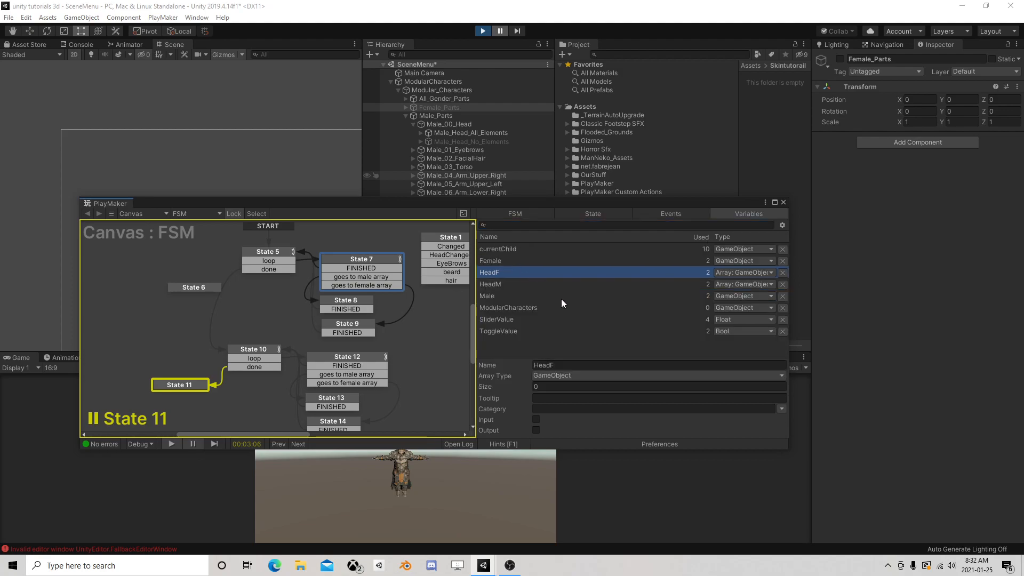
pyautogui.click(482, 30)
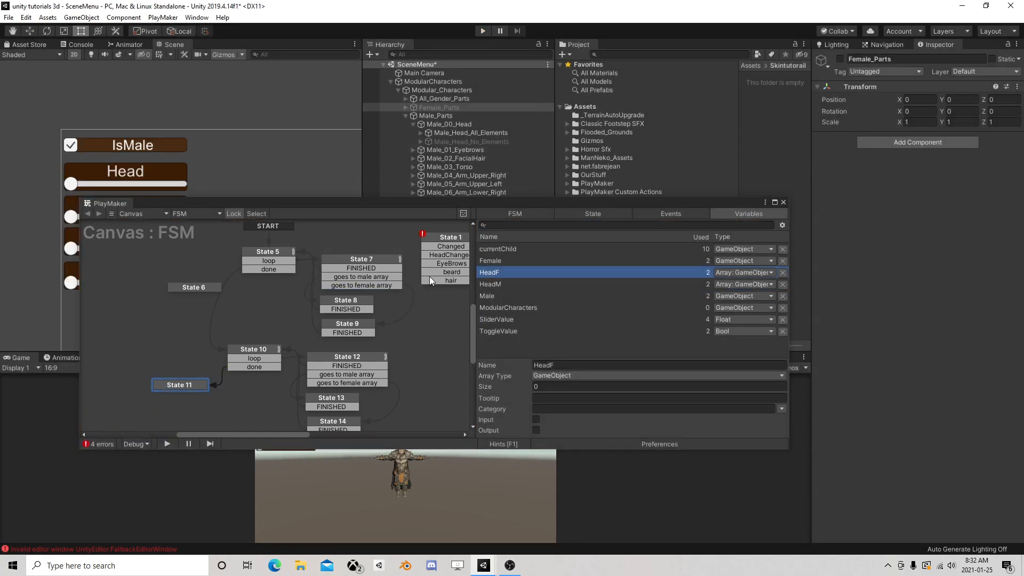
# Delete States 7 and 8, place State 9 beside State 5, and link State 5's loop transition to State 9
pyautogui.click(278, 252)
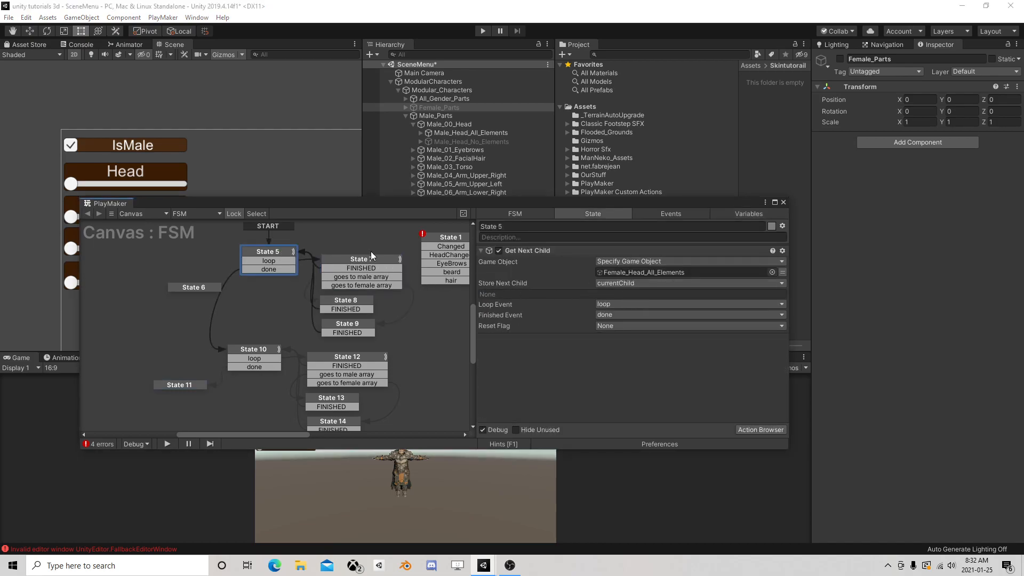
pyautogui.click(341, 264)
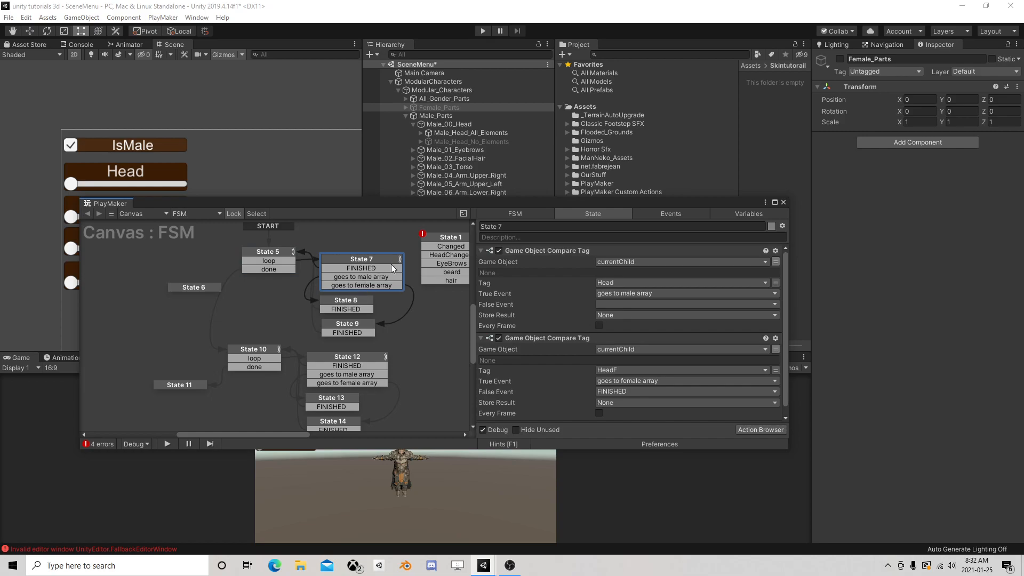
pyautogui.press('Delete')
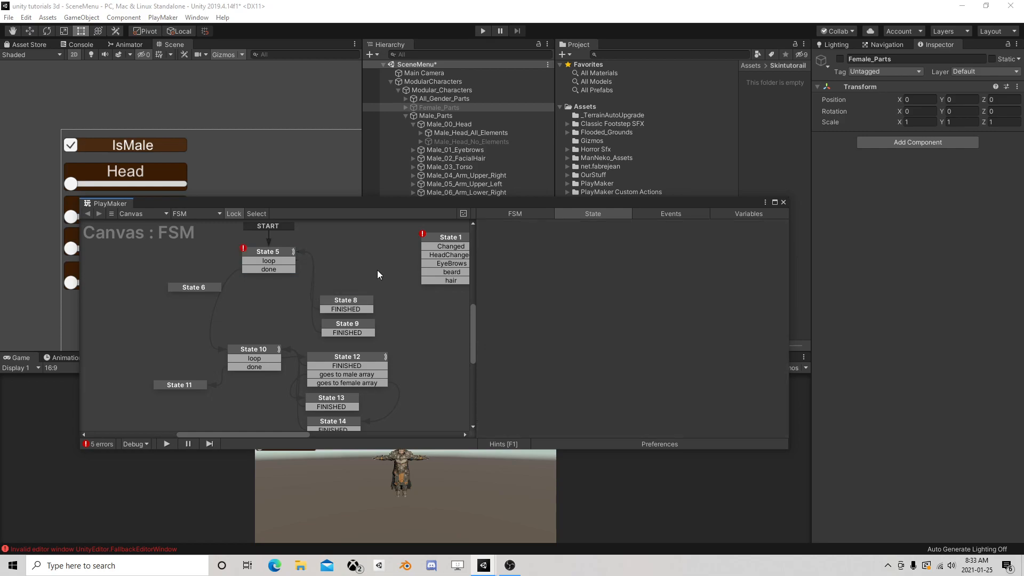
pyautogui.click(349, 299)
pyautogui.moveTo(349, 300); pyautogui.dragTo(359, 258)
pyautogui.press('Delete')
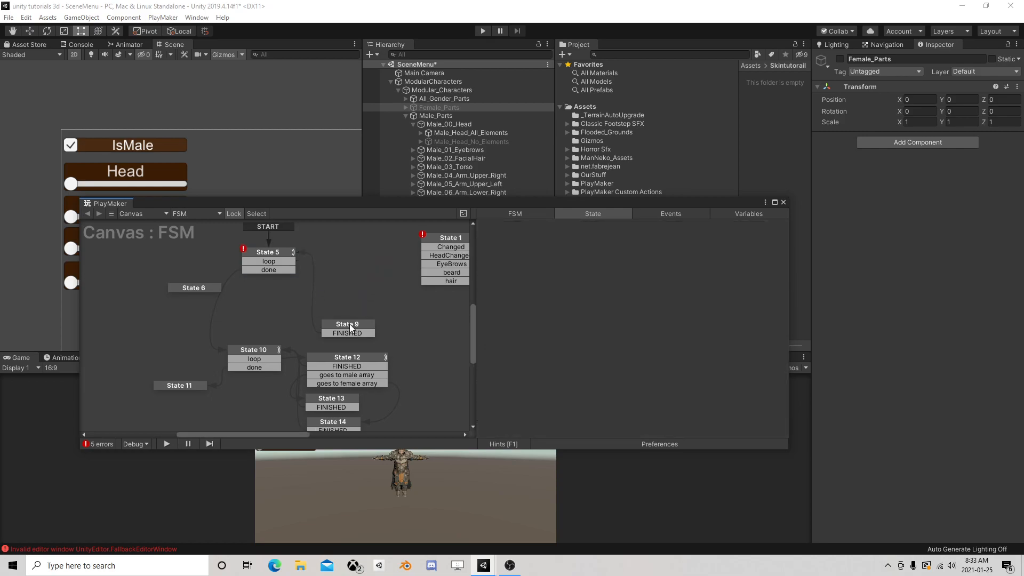
pyautogui.moveTo(350, 324); pyautogui.dragTo(352, 257)
pyautogui.moveTo(286, 263); pyautogui.dragTo(352, 258)
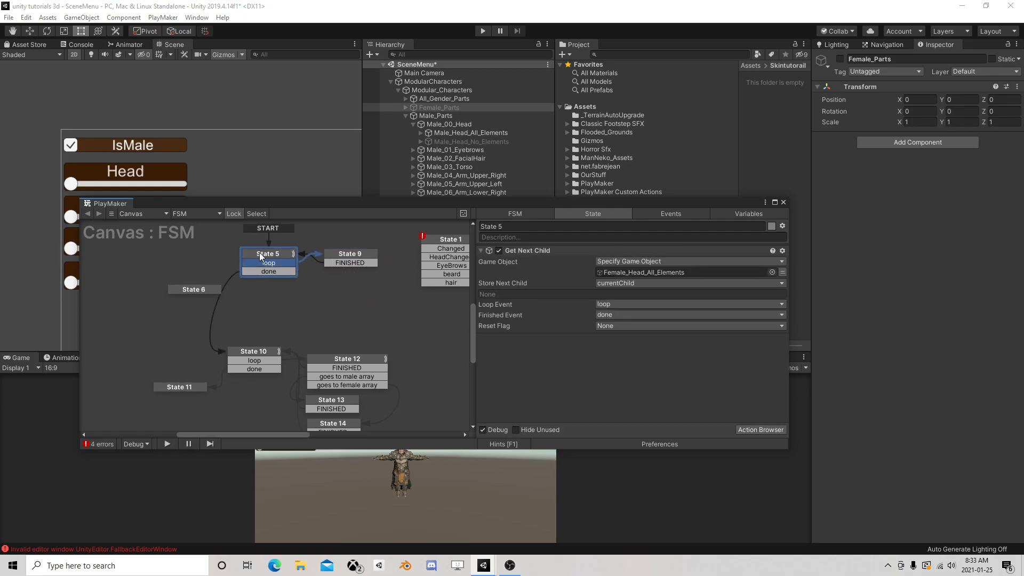
# Delete States 6, 12 and 14, link State 10's loop transition to State 13, and arrange States 10, 13 and 11 beneath State 5
pyautogui.click(219, 289)
pyautogui.press('Delete')
pyautogui.moveTo(259, 352); pyautogui.dragTo(273, 288)
pyautogui.moveTo(340, 359); pyautogui.dragTo(349, 311)
pyautogui.press('Delete')
pyautogui.moveTo(334, 403); pyautogui.dragTo(270, 306)
pyautogui.click(289, 296)
pyautogui.click(341, 426)
pyautogui.press('Delete')
pyautogui.moveTo(190, 387); pyautogui.dragTo(279, 328)
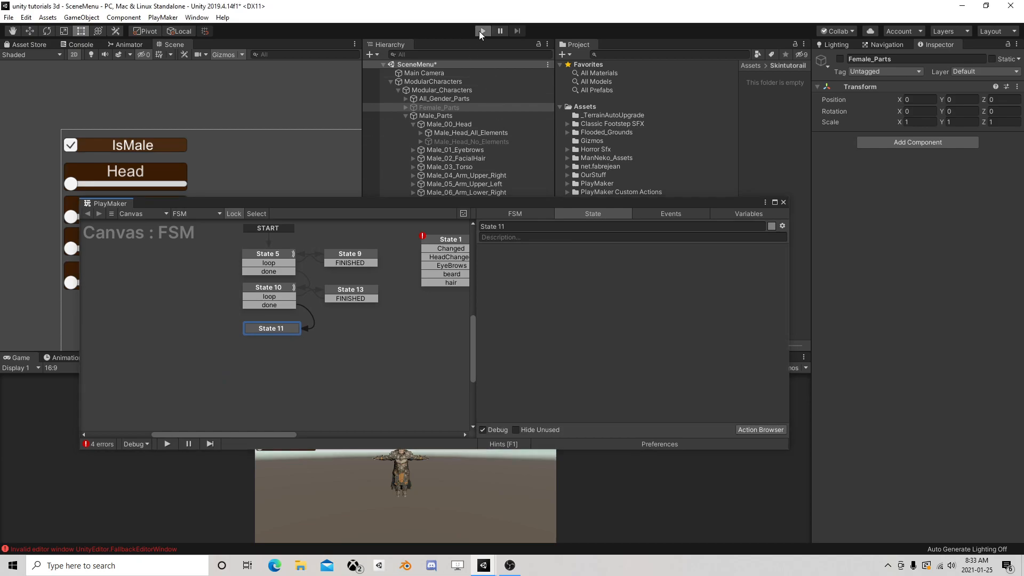
# Run the scene, inspect the elements of the HeadF and HeadM array variables, and stop the run
pyautogui.click(482, 31)
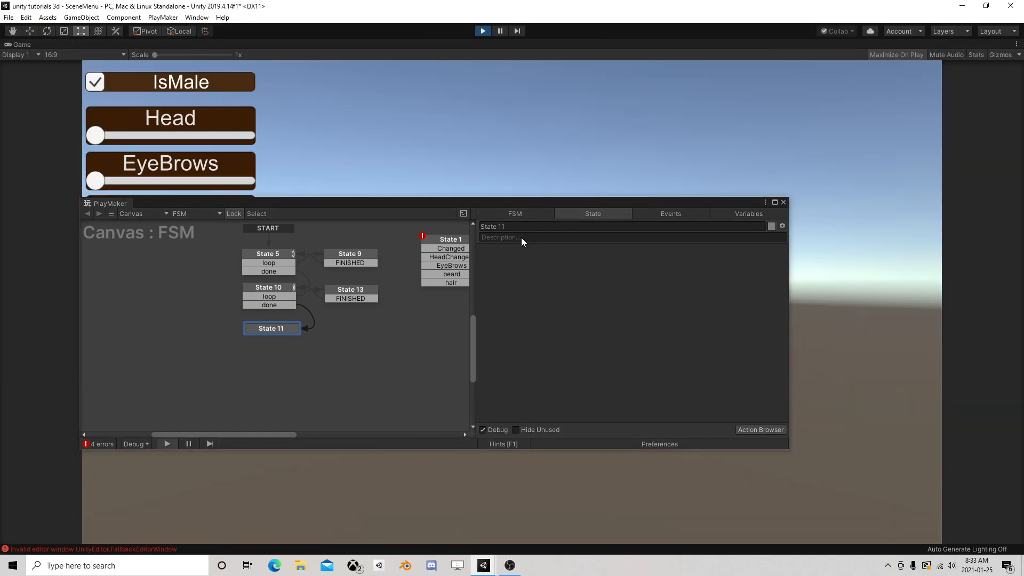
pyautogui.click(734, 213)
pyautogui.click(651, 271)
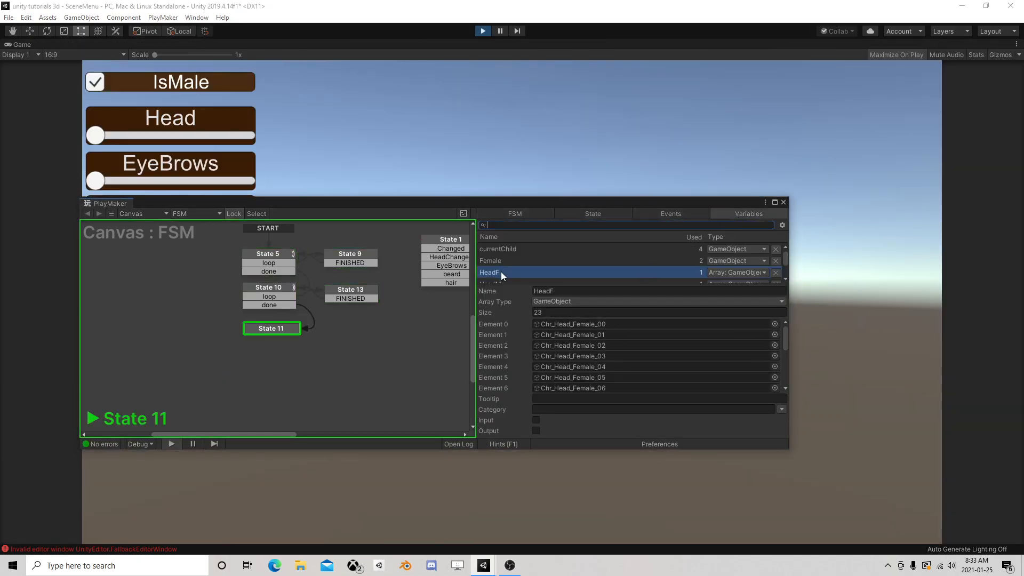
pyautogui.scroll(-5, 599, 346)
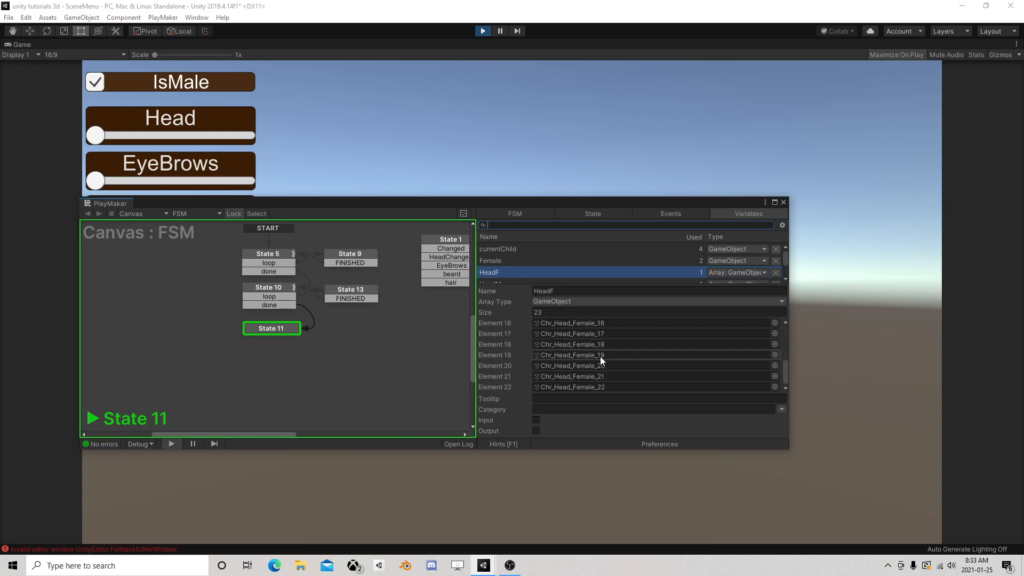
pyautogui.scroll(-1, 525, 258)
pyautogui.click(507, 254)
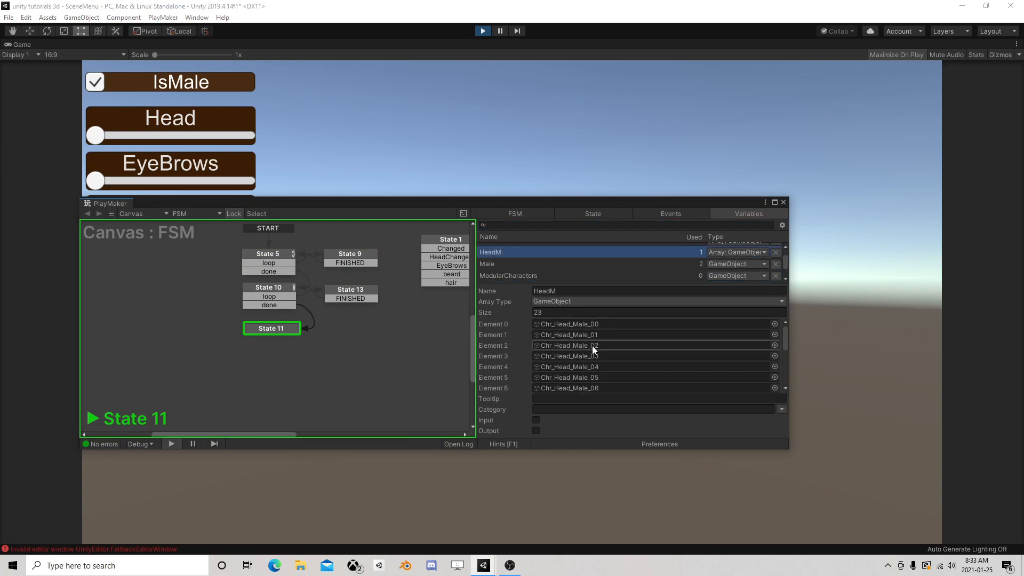
pyautogui.click(483, 31)
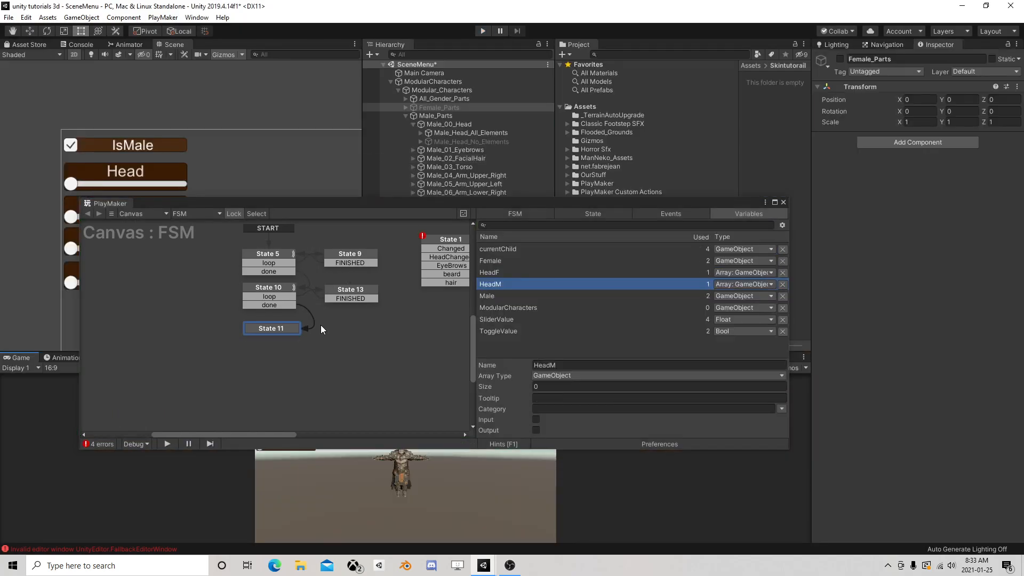
# Add a new state beside State 1 and link State 1's HeadChanged transition to it
pyautogui.moveTo(256, 202); pyautogui.dragTo(311, 280)
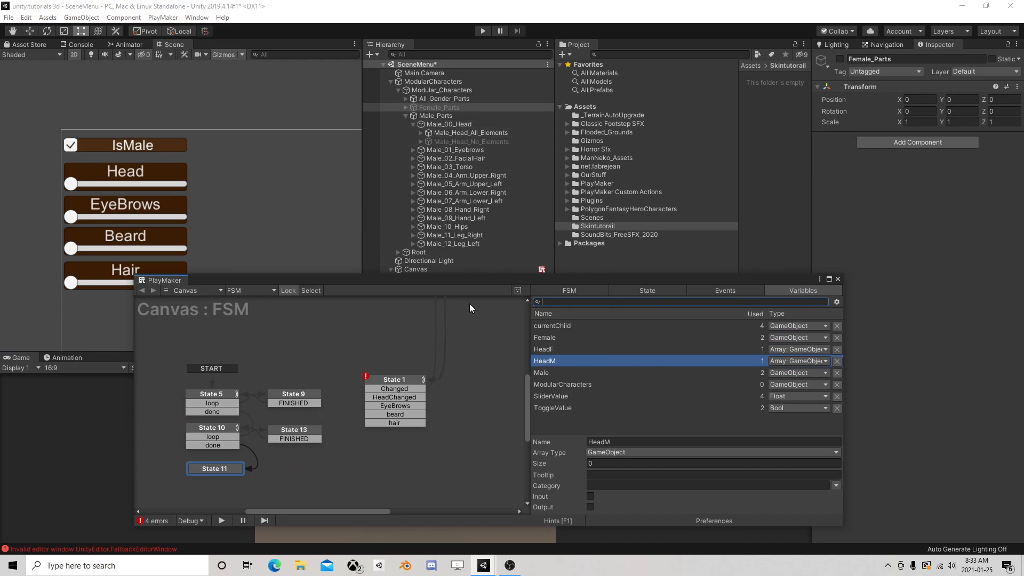
pyautogui.moveTo(465, 280); pyautogui.dragTo(496, 221)
pyautogui.moveTo(440, 315); pyautogui.dragTo(392, 333, button='middle')
pyautogui.moveTo(433, 393); pyautogui.dragTo(367, 300, button='middle')
pyautogui.click(346, 290)
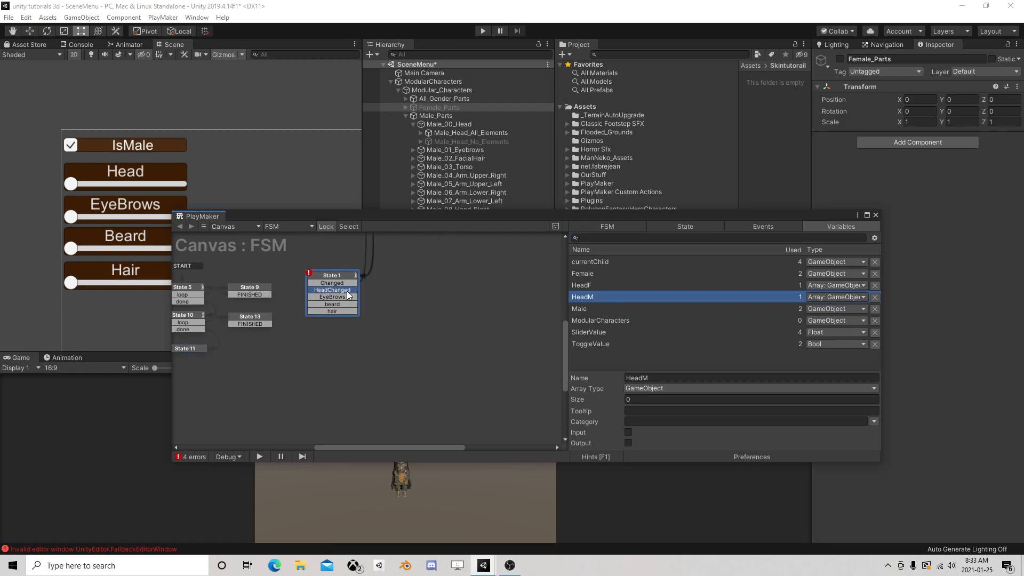
pyautogui.rightClick(393, 288)
pyautogui.click(413, 292)
pyautogui.moveTo(362, 290); pyautogui.dragTo(405, 295)
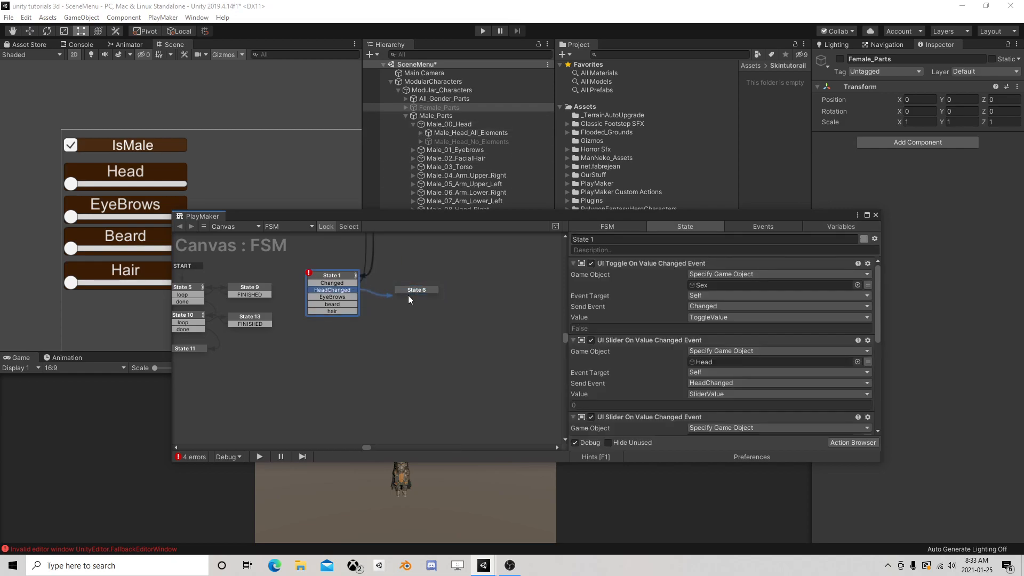
pyautogui.click(418, 290)
# Review State 1's slider events and search the available actions for an array activation action for State 6
pyautogui.click(343, 275)
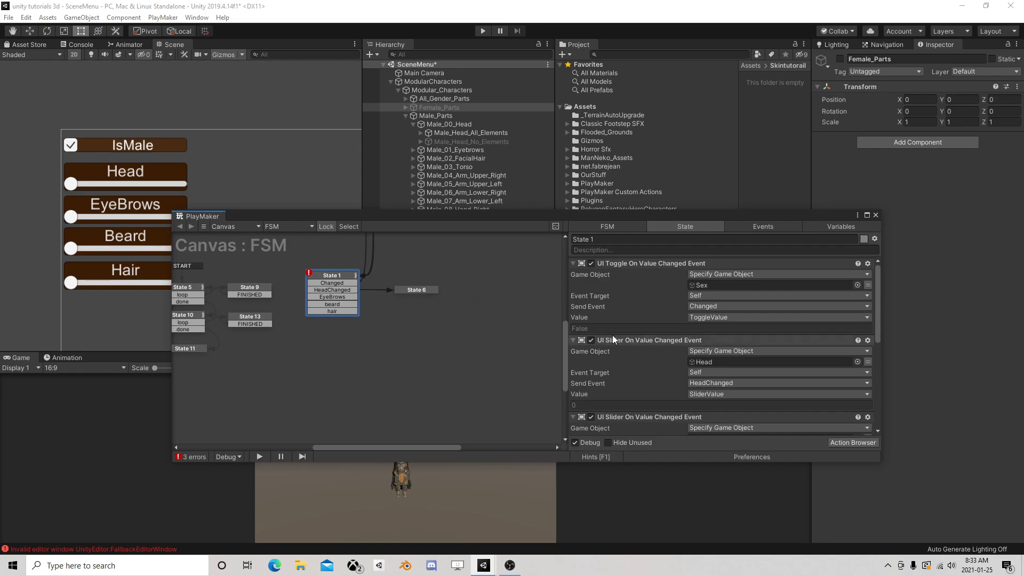
pyautogui.scroll(-3, 662, 362)
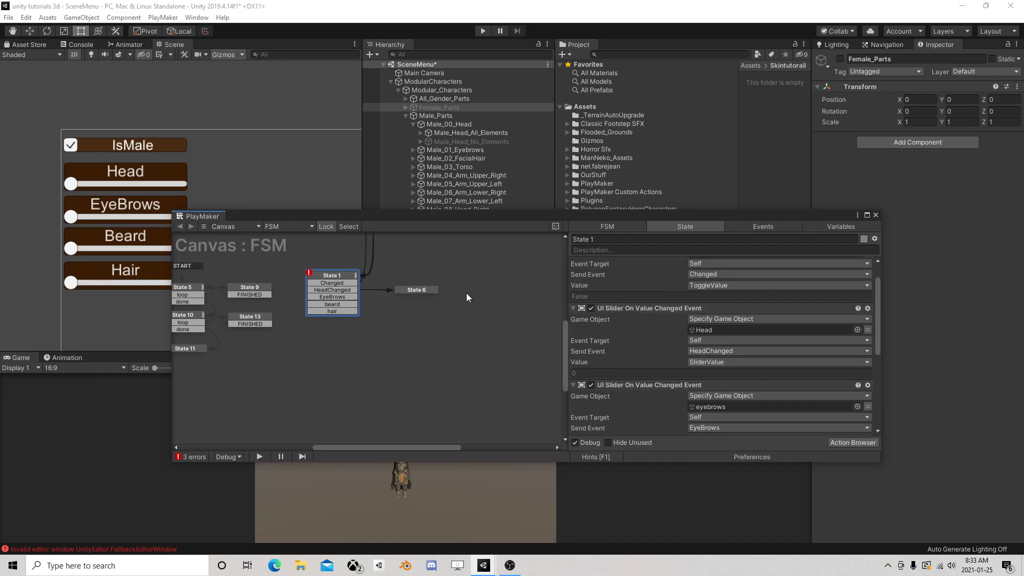
pyautogui.click(417, 291)
pyautogui.click(852, 442)
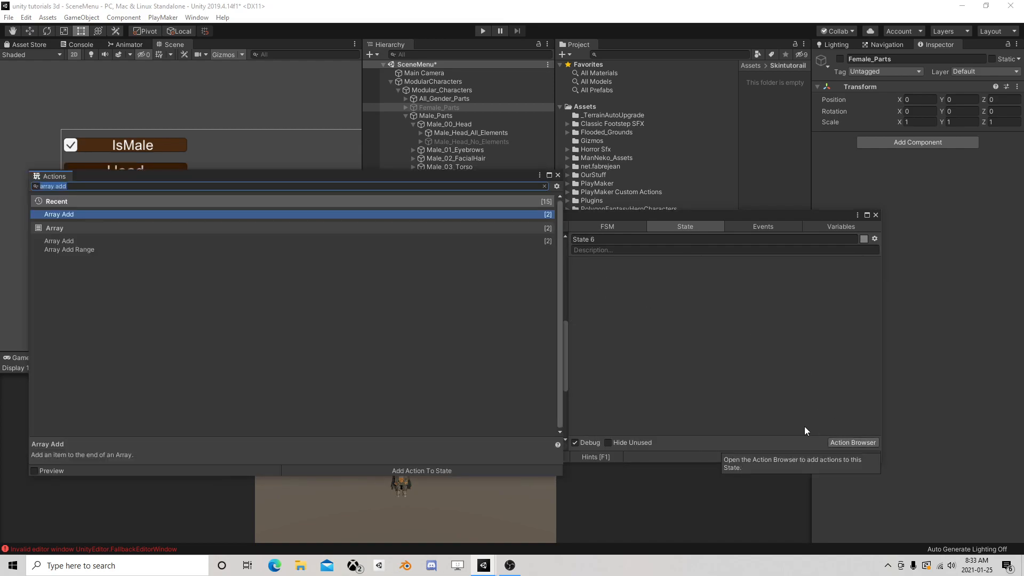
pyautogui.write('ar')
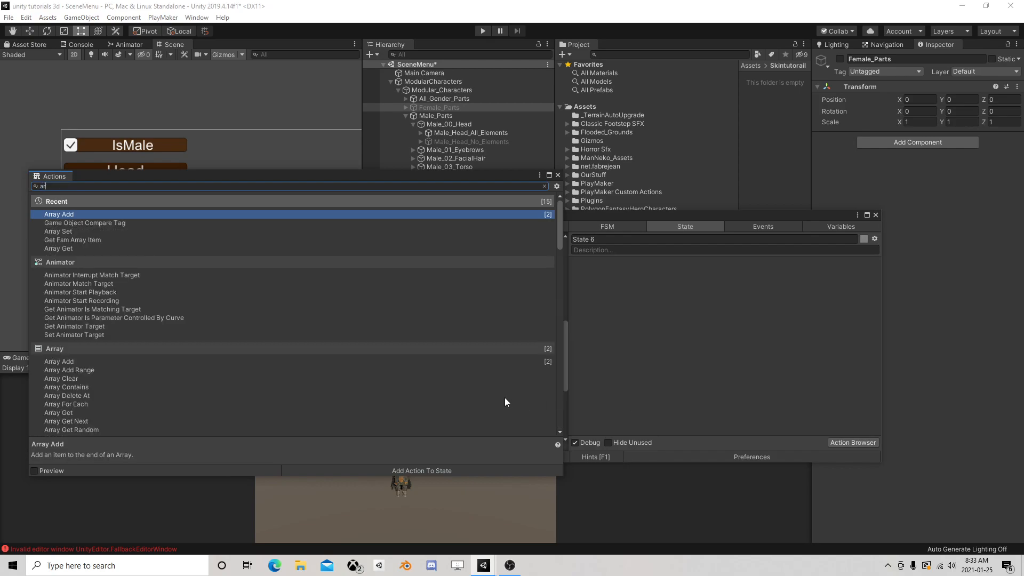
pyautogui.write('ray ac')
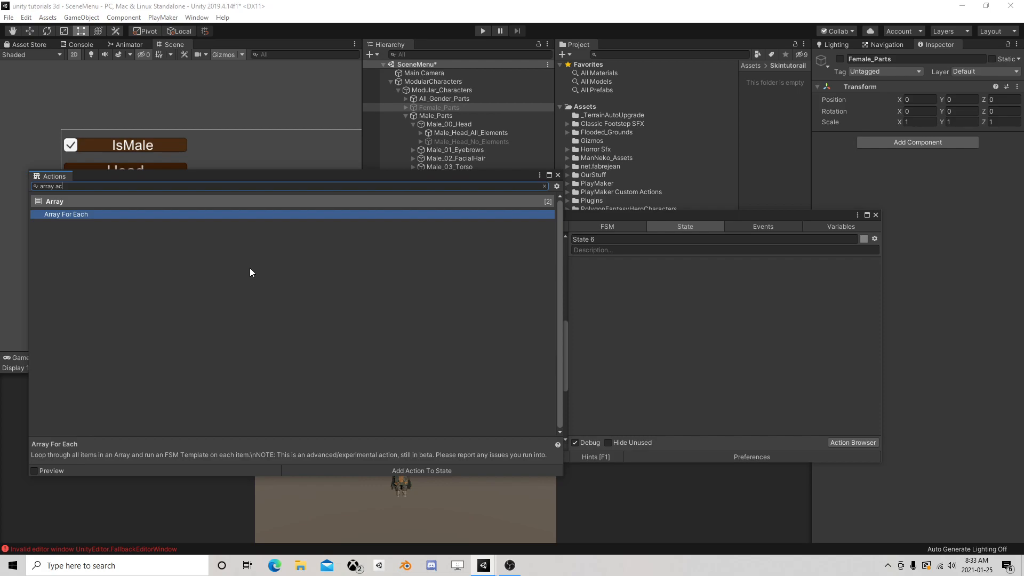
pyautogui.press('BackSpace')
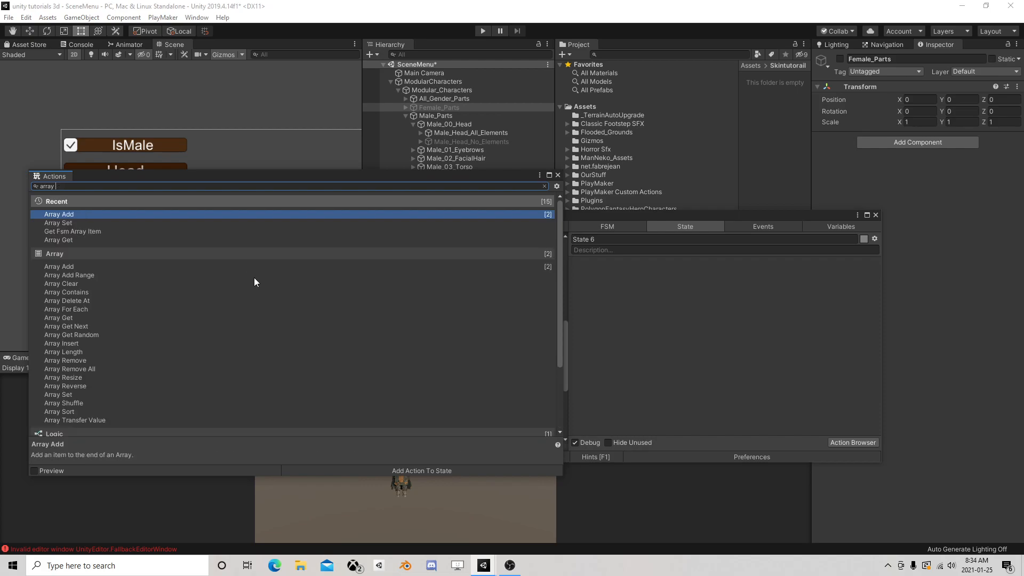
pyautogui.scroll(-2, 243, 289)
pyautogui.scroll(2, 243, 293)
pyautogui.click(558, 175)
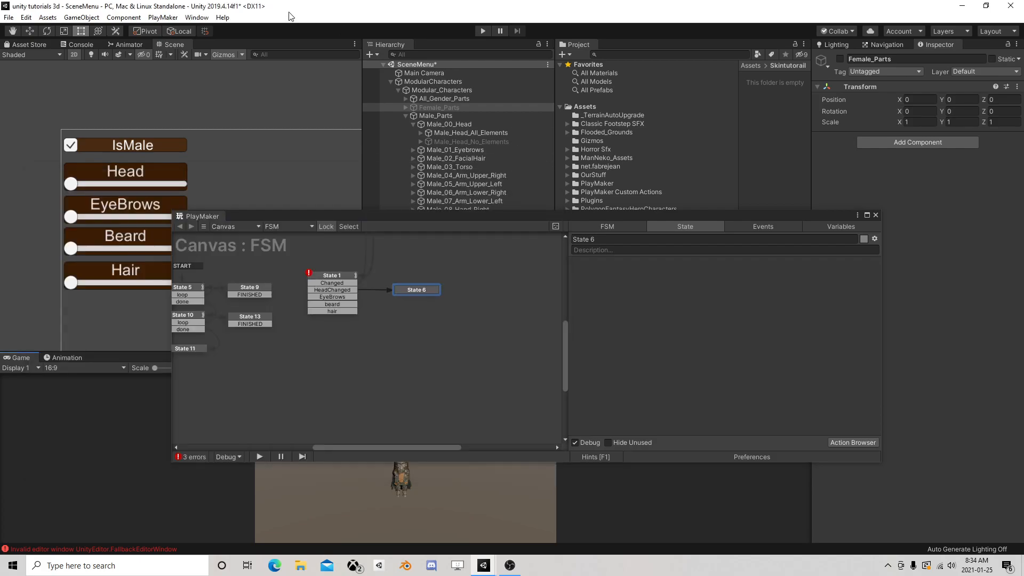
# Search the Ecosystem Browser for "array activate" and download the Array Activate Game Objects action
pyautogui.click(163, 17)
pyautogui.moveTo(186, 108)
pyautogui.moveTo(267, 119)
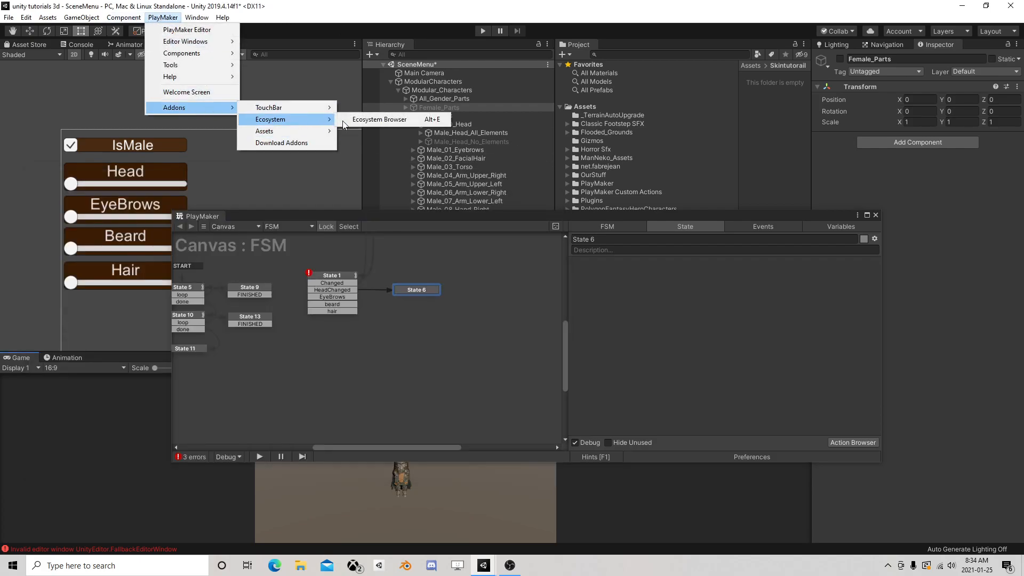
pyautogui.click(387, 120)
pyautogui.write('a')
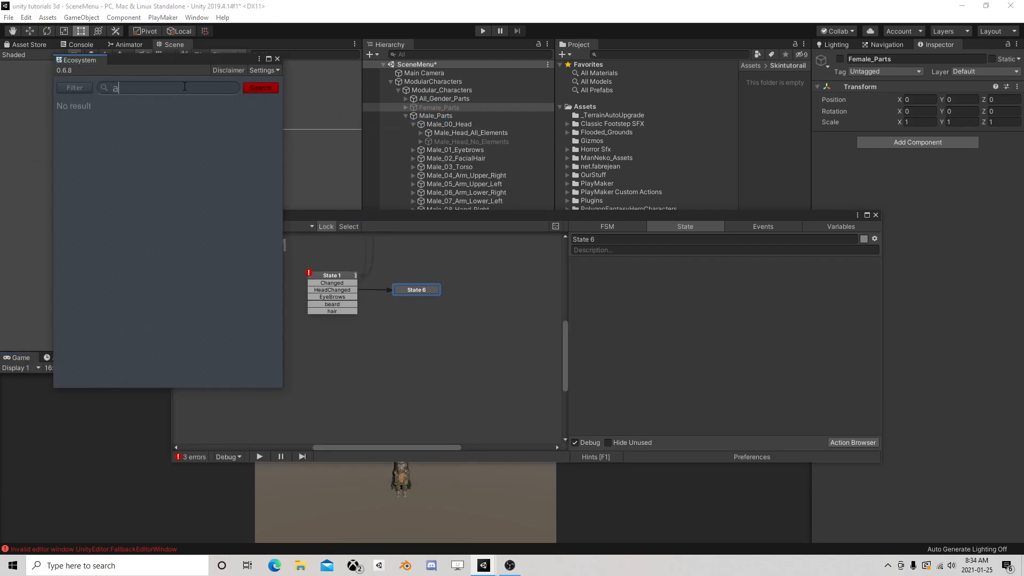
pyautogui.write('rray activate')
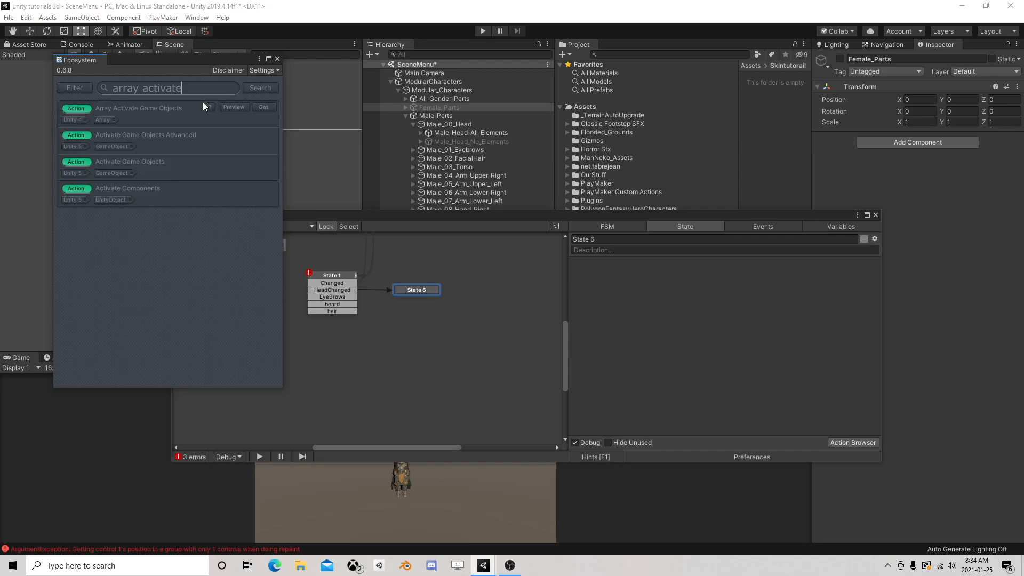
pyautogui.click(269, 106)
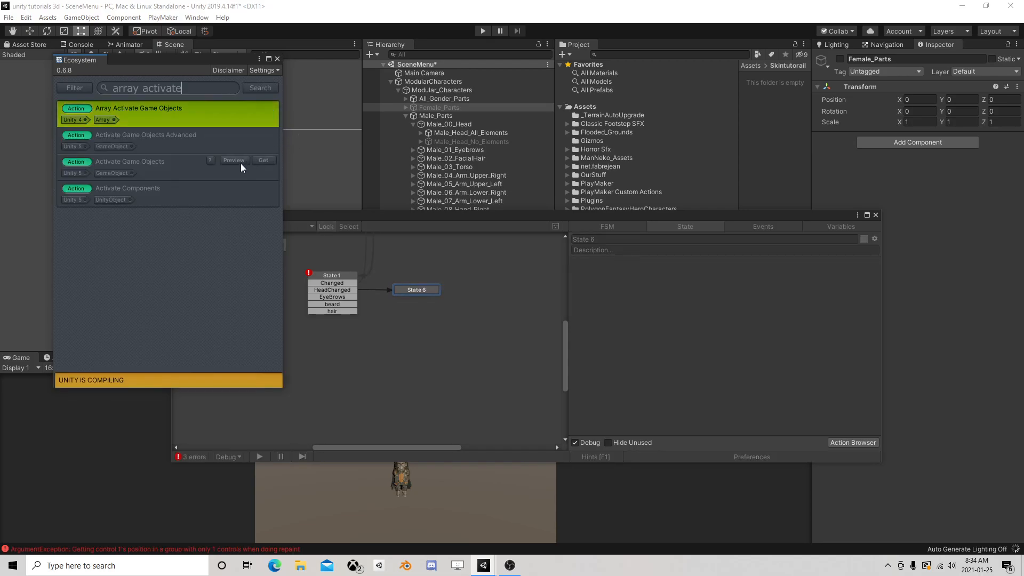
pyautogui.click(277, 60)
# Link State 10's done transition to State 1 instead of State 11
pyautogui.moveTo(391, 216); pyautogui.dragTo(411, 173)
pyautogui.click(389, 298)
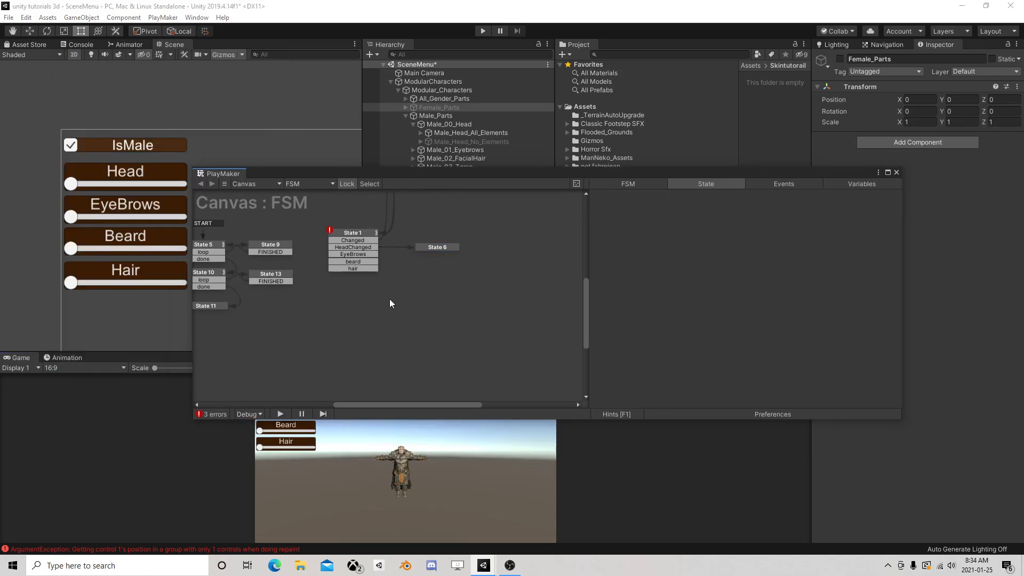
pyautogui.click(362, 230)
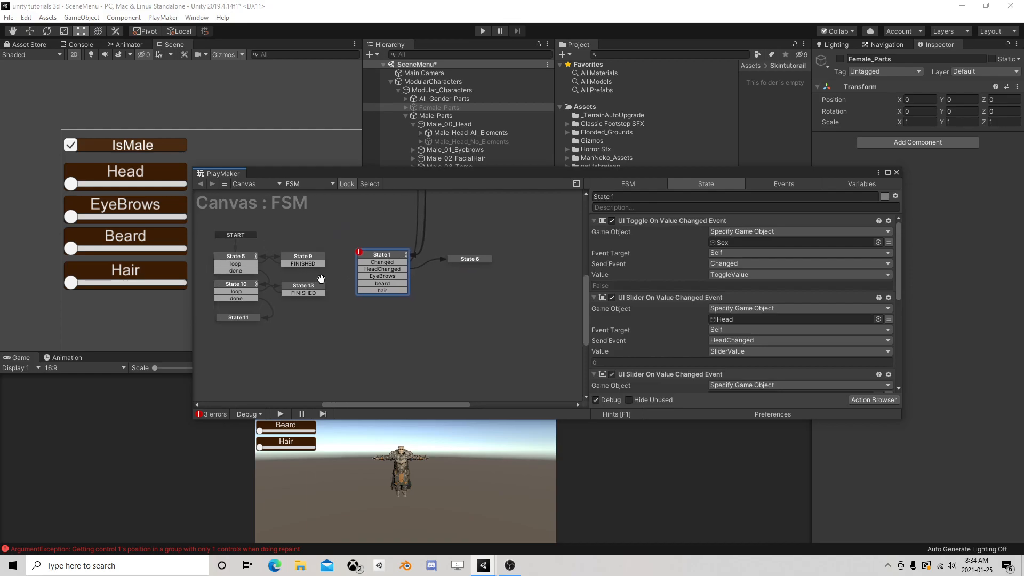
pyautogui.moveTo(303, 278); pyautogui.dragTo(375, 259, button='middle')
pyautogui.click(299, 267)
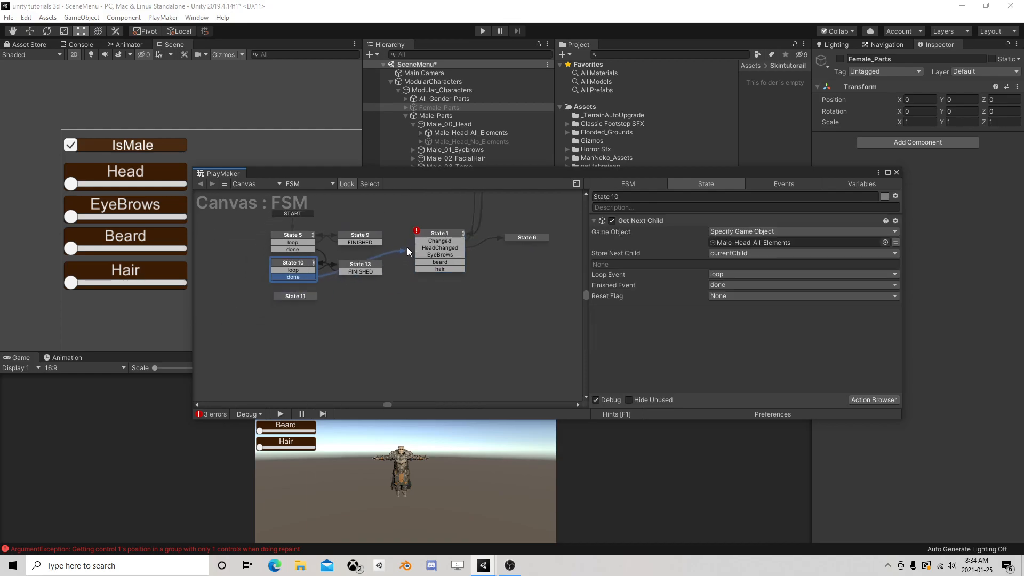
pyautogui.moveTo(430, 235)
pyautogui.mouseDown(button='middle')
pyautogui.moveTo(294, 340)
pyautogui.moveTo(353, 270)
pyautogui.moveTo(425, 239)
pyautogui.mouseUp(button='middle')
# Move State 6 diagonally above State 1 in the FSM graph
pyautogui.moveTo(449, 276); pyautogui.dragTo(337, 294, button='middle')
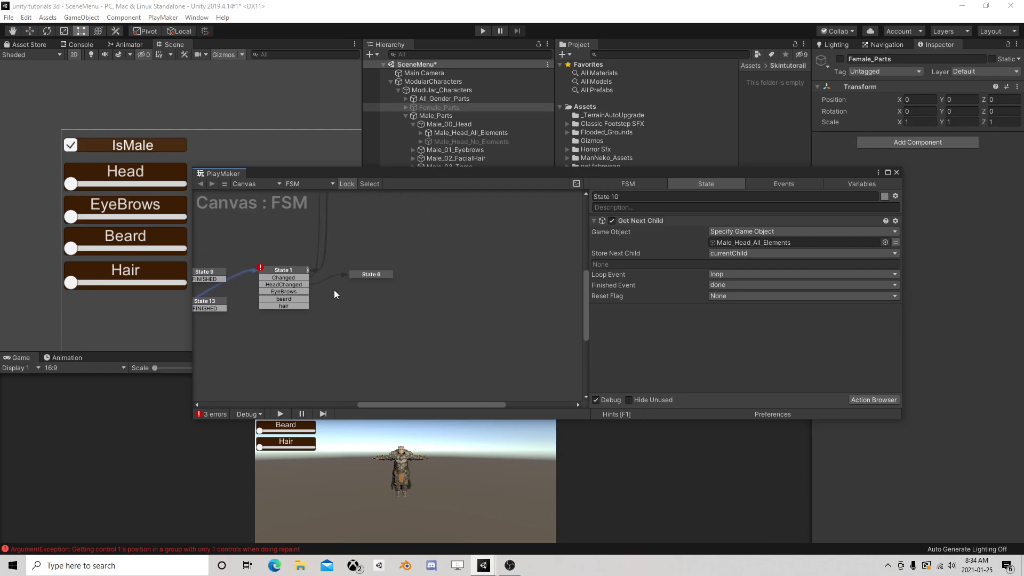
pyautogui.click(290, 275)
pyautogui.click(370, 272)
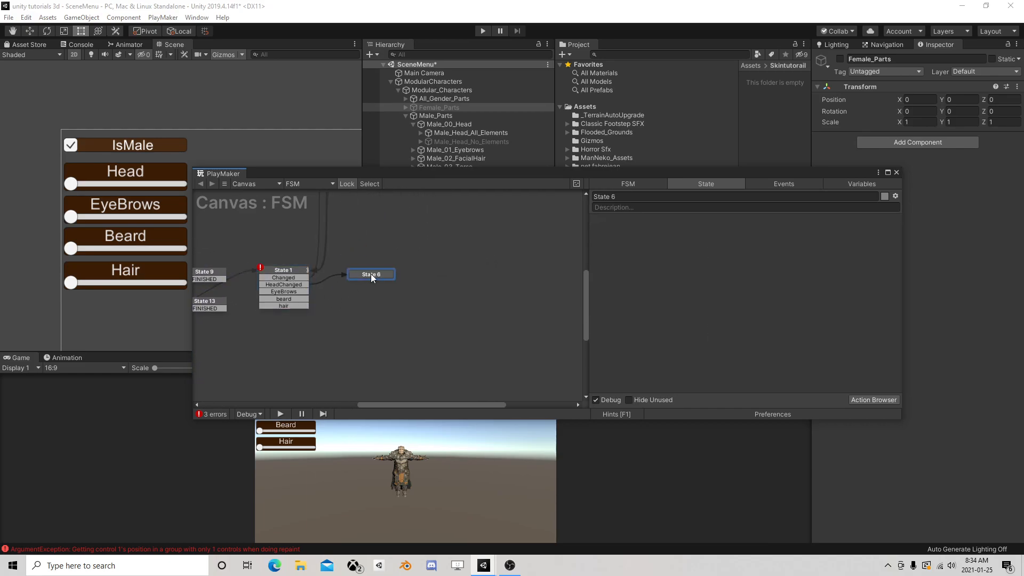
pyautogui.moveTo(367, 273); pyautogui.dragTo(385, 228)
pyautogui.click(291, 286)
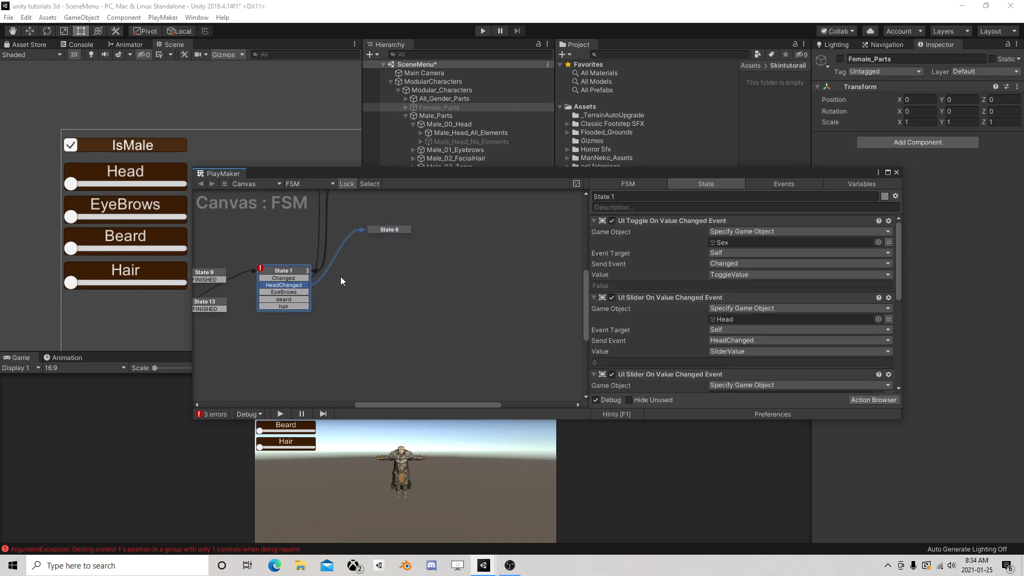
# Add an Array Activate Game Objects action to State 6 and set its Array to HeadF
pyautogui.click(396, 231)
pyautogui.click(864, 400)
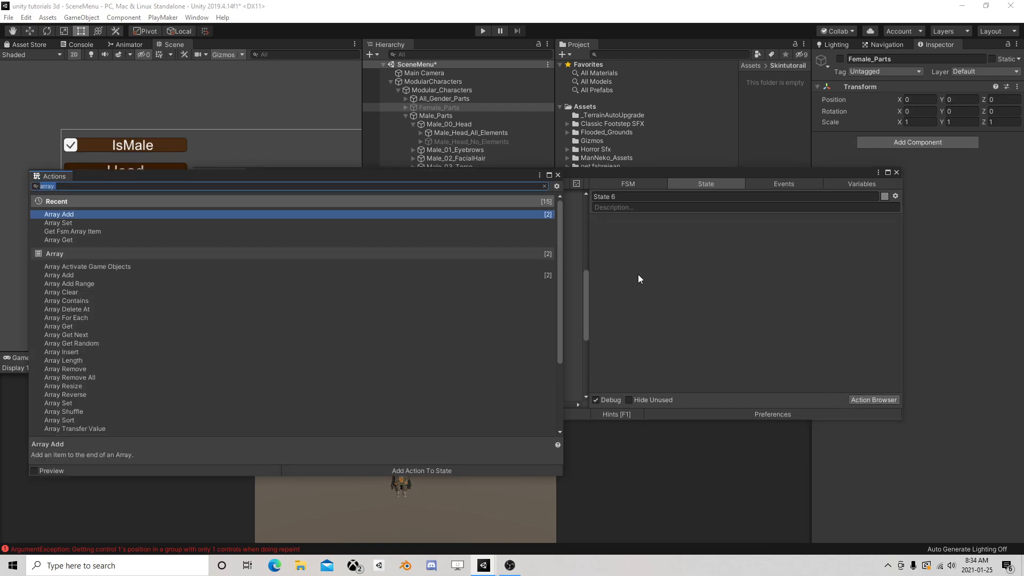
pyautogui.write('arra')
pyautogui.doubleClick(128, 266)
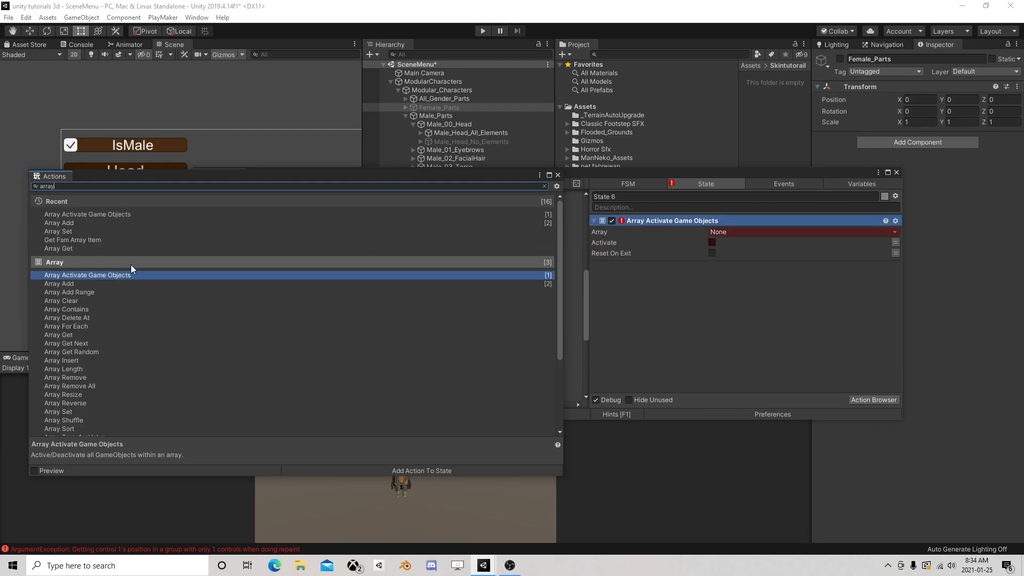
pyautogui.click(558, 175)
pyautogui.click(736, 235)
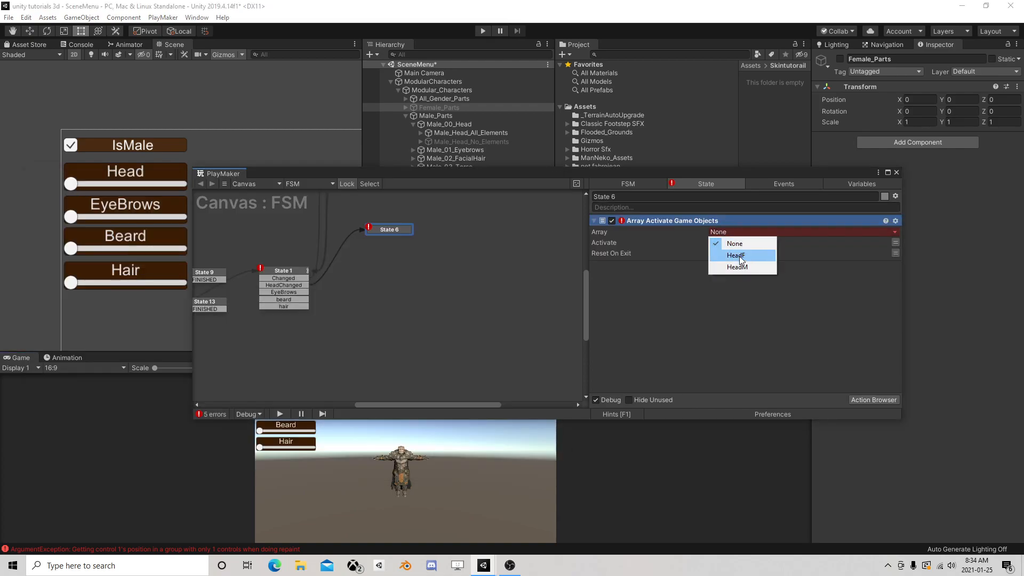
pyautogui.click(738, 255)
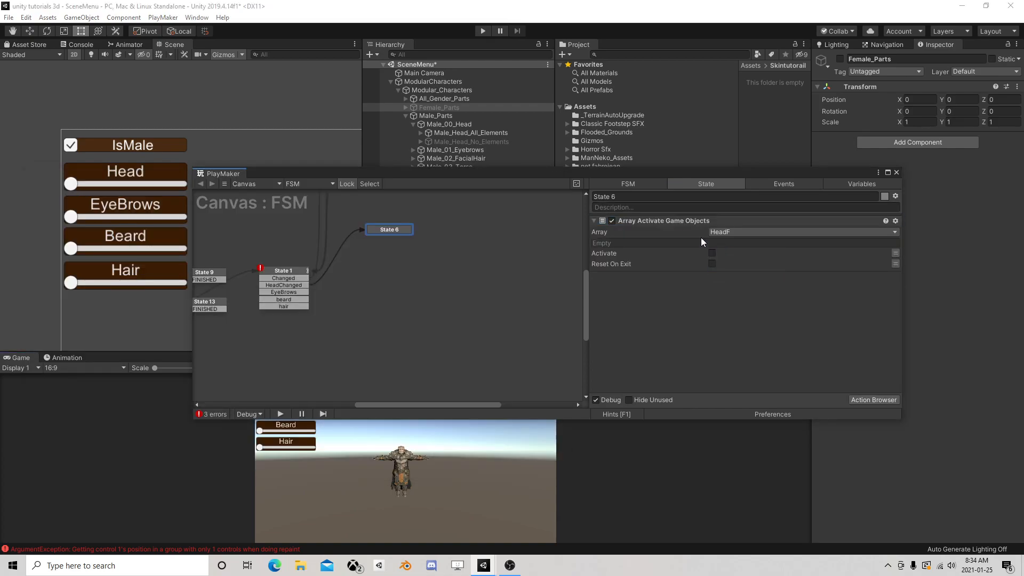
# Duplicate State 6's Array Activate Game Objects action and set the copy's Array to HeadM
pyautogui.rightClick(656, 222)
pyautogui.click(674, 285)
pyautogui.rightClick(640, 287)
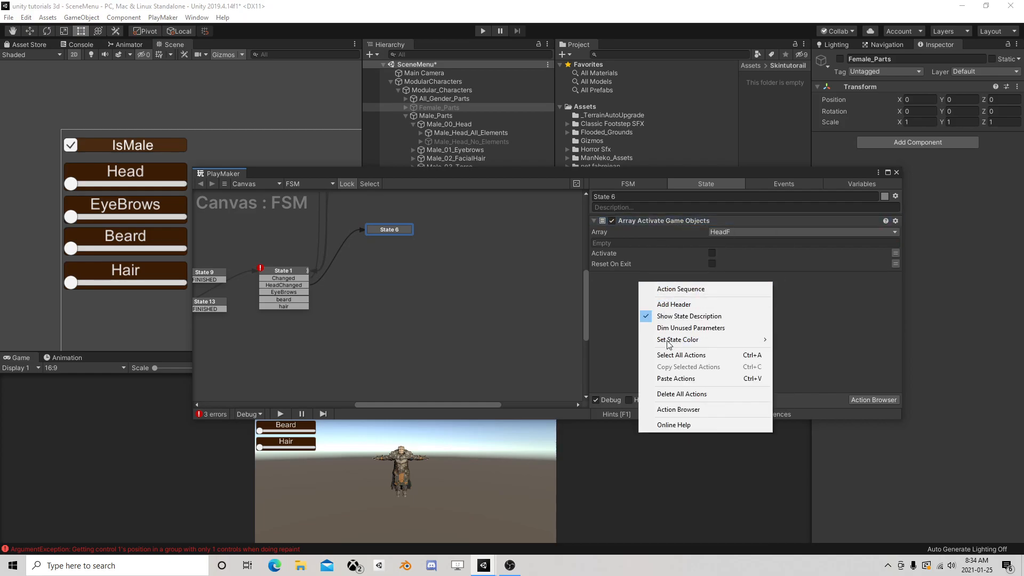
pyautogui.click(688, 377)
pyautogui.click(731, 289)
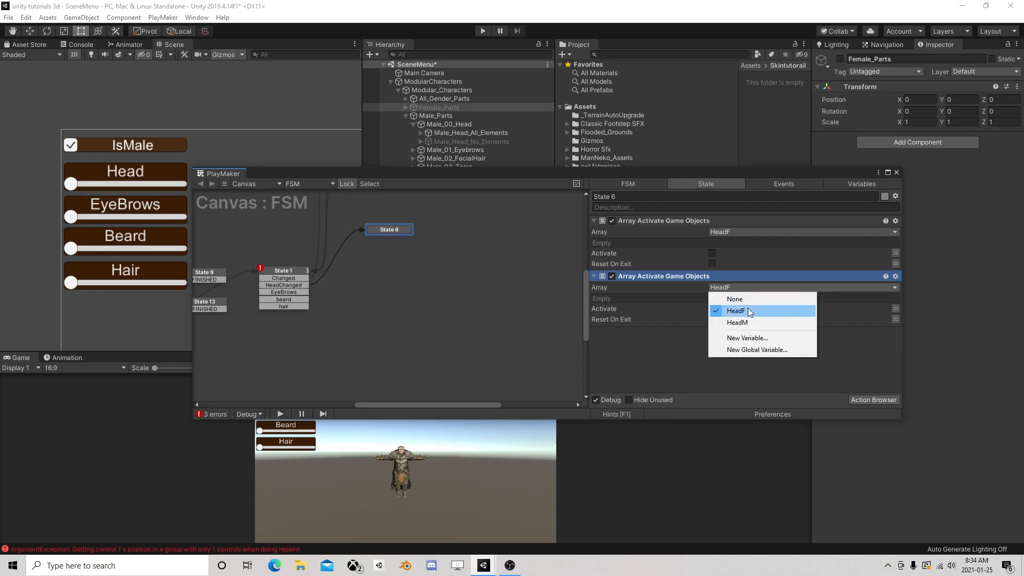
pyautogui.click(749, 309)
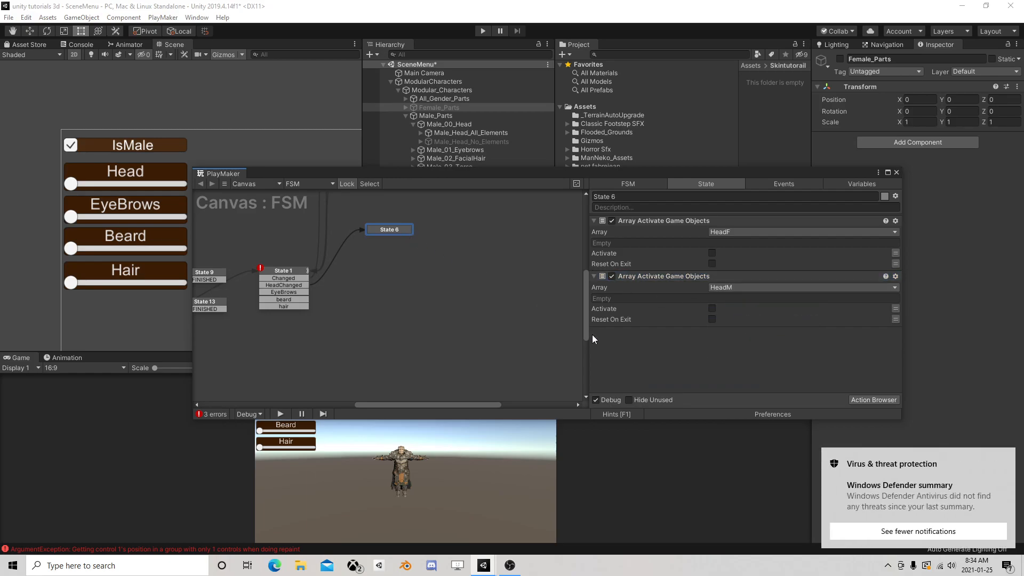
# Give State 6 a FINISHED transition and add a Next Frame Event action that sends FINISHED
pyautogui.rightClick(391, 230)
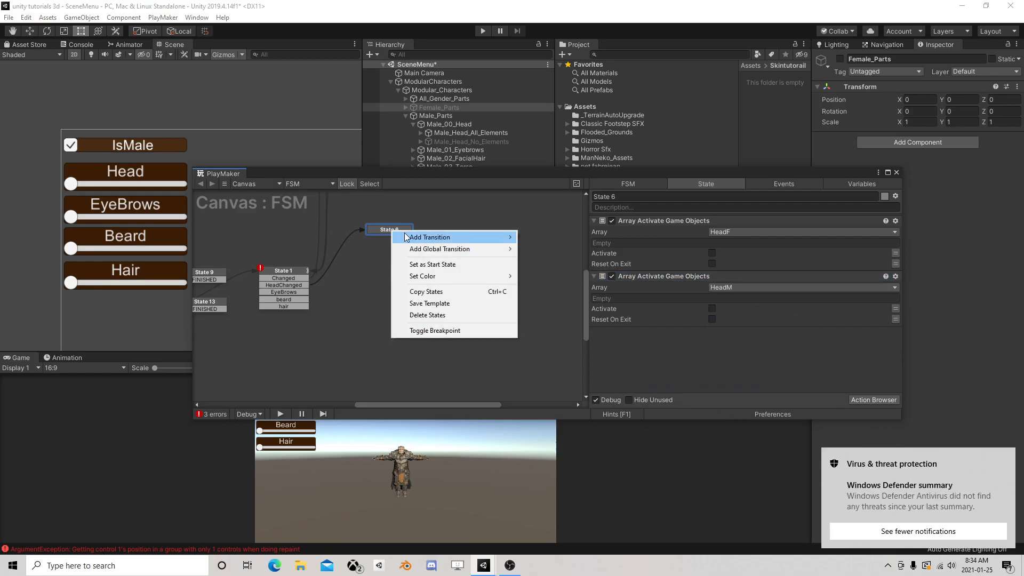
pyautogui.moveTo(427, 232)
pyautogui.click(571, 273)
pyautogui.click(862, 401)
pyautogui.write('next fra')
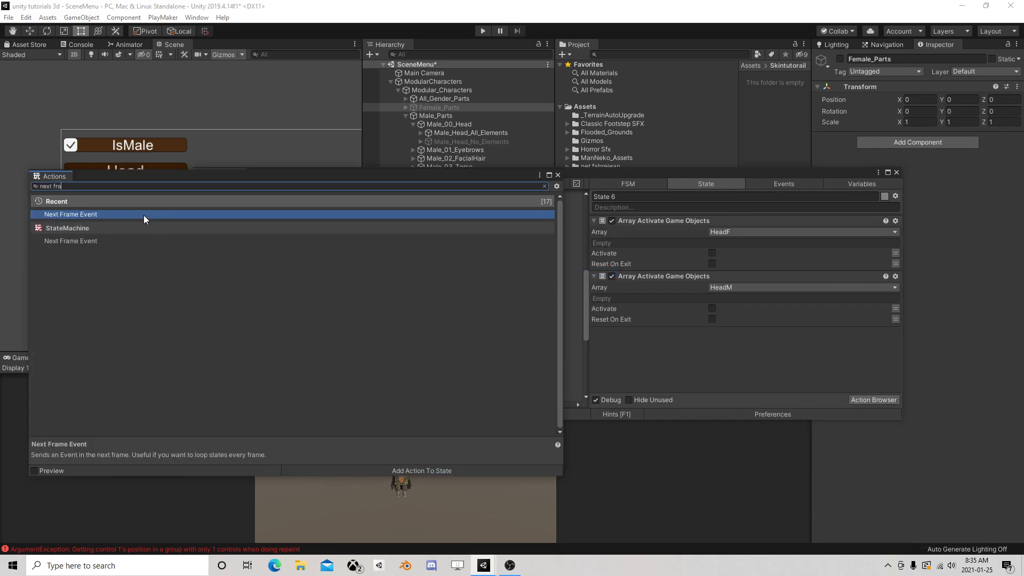
pyautogui.doubleClick(143, 215)
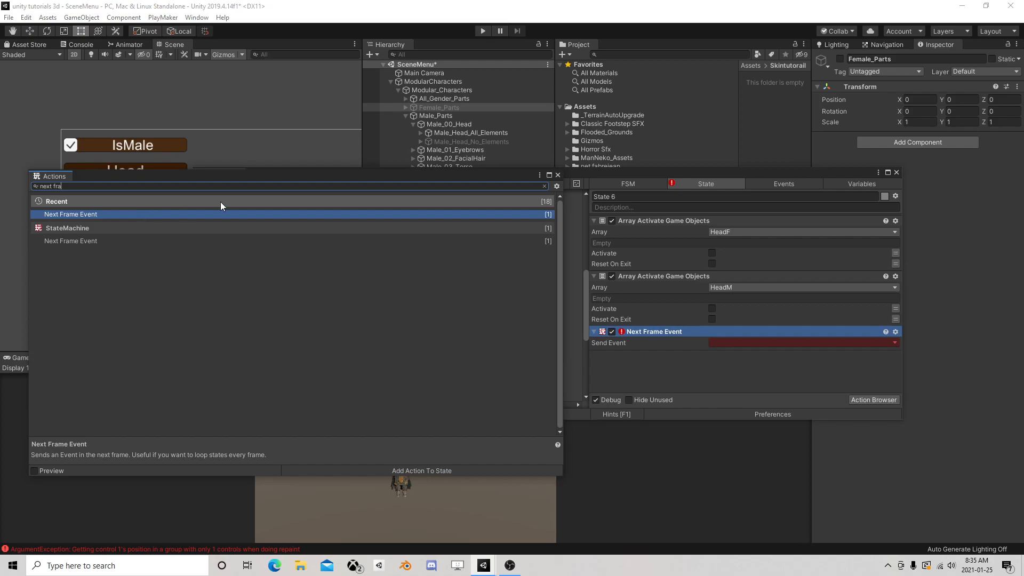
pyautogui.click(558, 175)
pyautogui.click(749, 342)
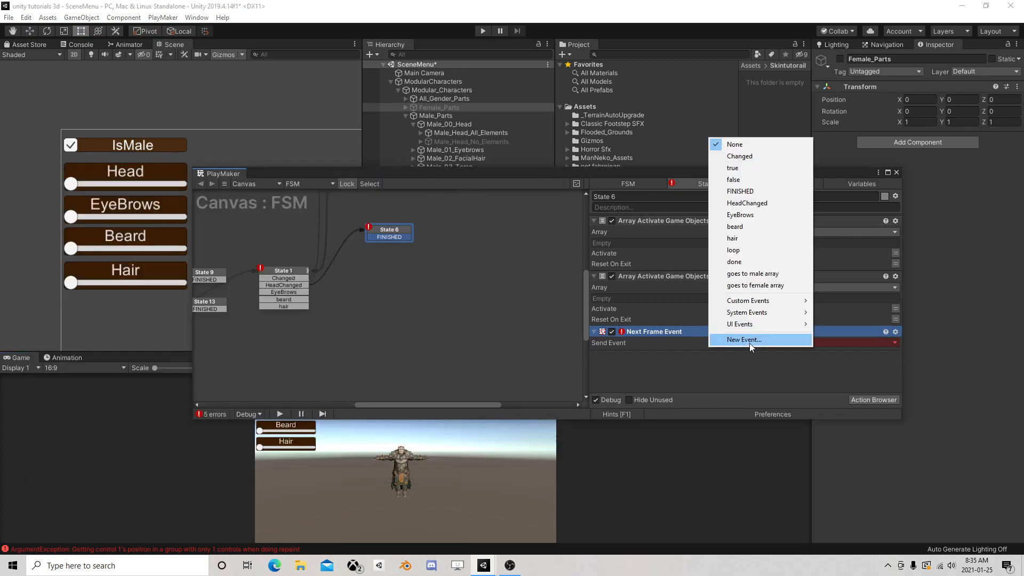
pyautogui.click(755, 181)
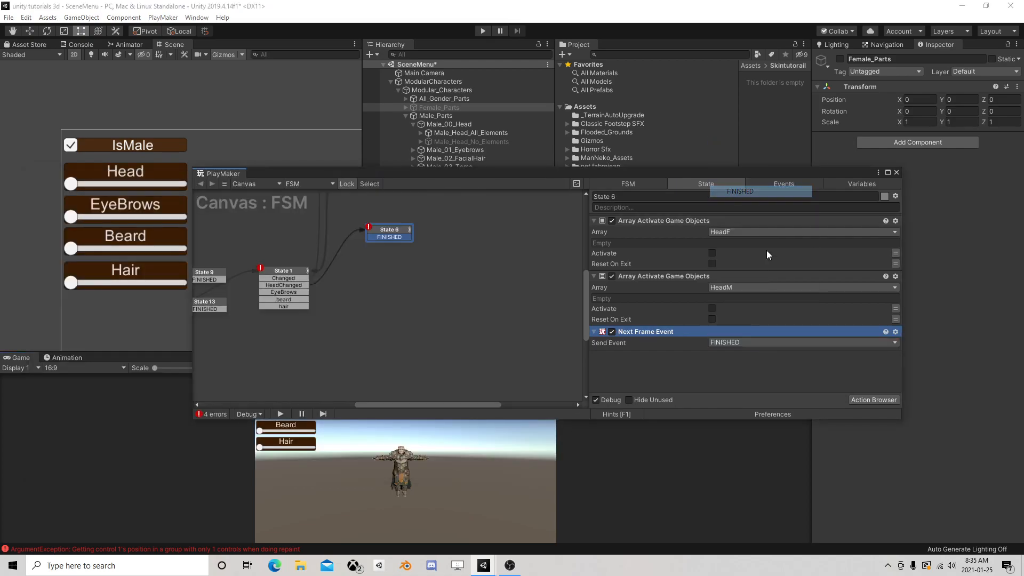
# Add a new state below State 6 and link State 6's FINISHED transition to it
pyautogui.rightClick(371, 252)
pyautogui.click(397, 259)
pyautogui.moveTo(392, 237); pyautogui.dragTo(388, 254)
pyautogui.click(388, 255)
# Find the Array Get action with "array get" and add it twice to State 7
pyautogui.click(856, 399)
pyautogui.write('a')
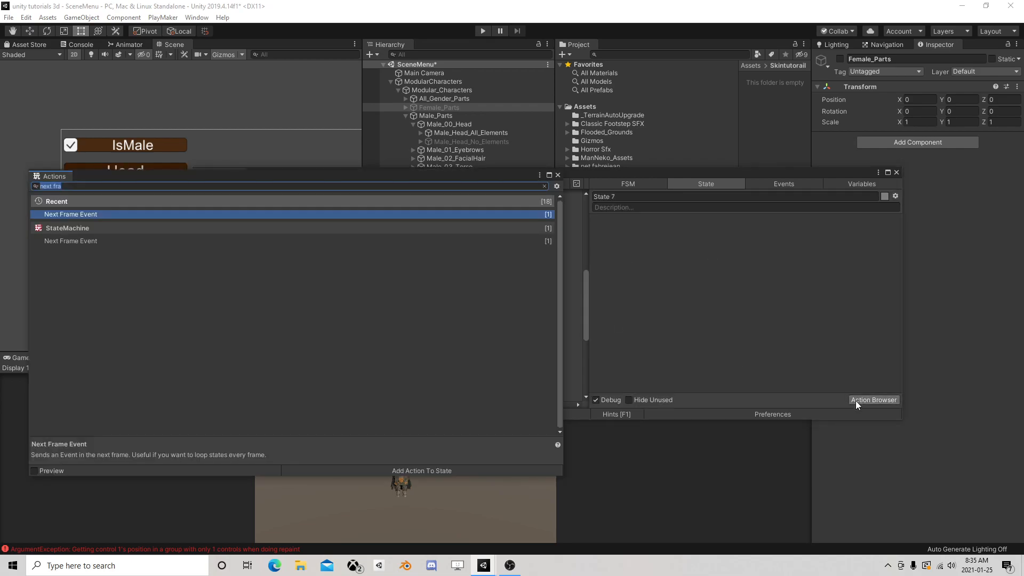
pyautogui.write('rra')
pyautogui.write('y get')
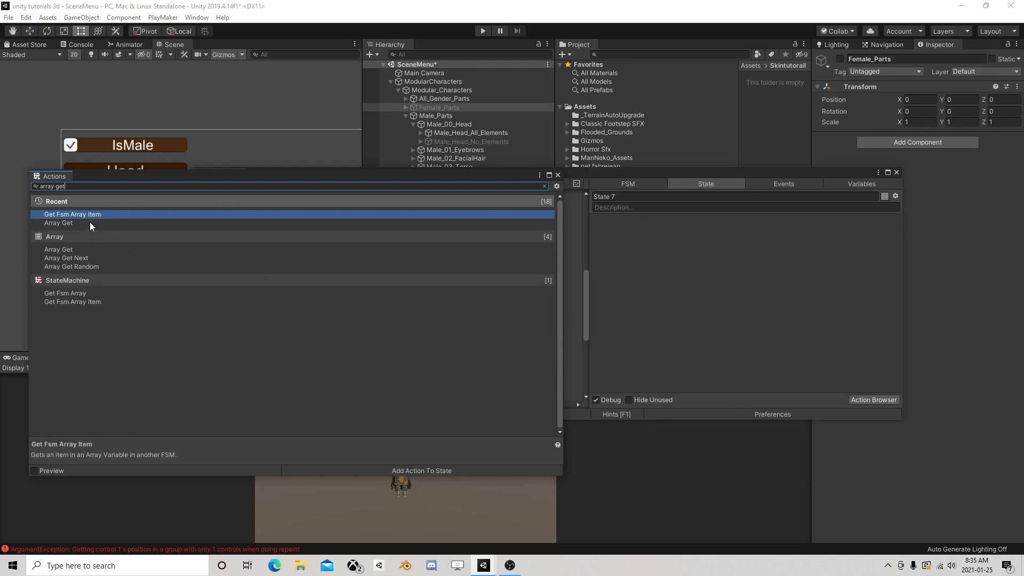
pyautogui.doubleClick(90, 222)
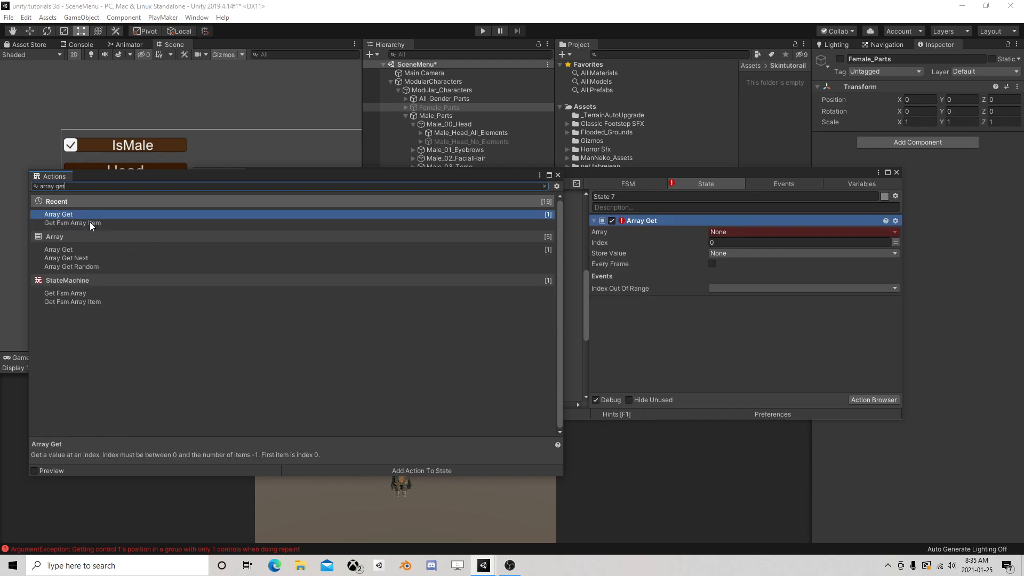
pyautogui.doubleClick(82, 214)
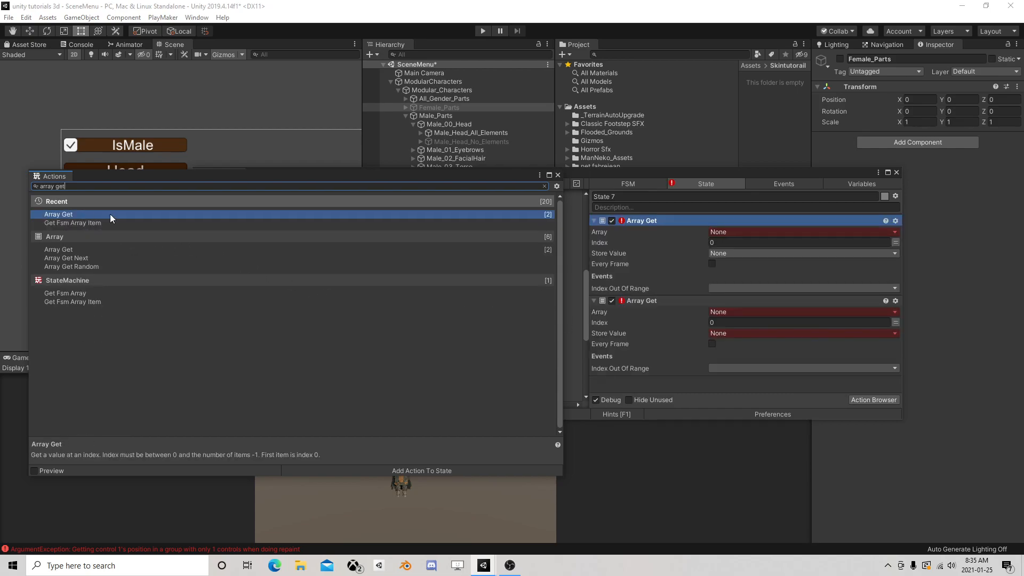
pyautogui.click(559, 176)
# Set the first Array Get's Array to HeadF and its Index to the converted SliderValue variable
pyautogui.click(734, 231)
pyautogui.click(752, 258)
pyautogui.click(734, 254)
pyautogui.click(888, 252)
pyautogui.click(859, 253)
pyautogui.moveTo(765, 277)
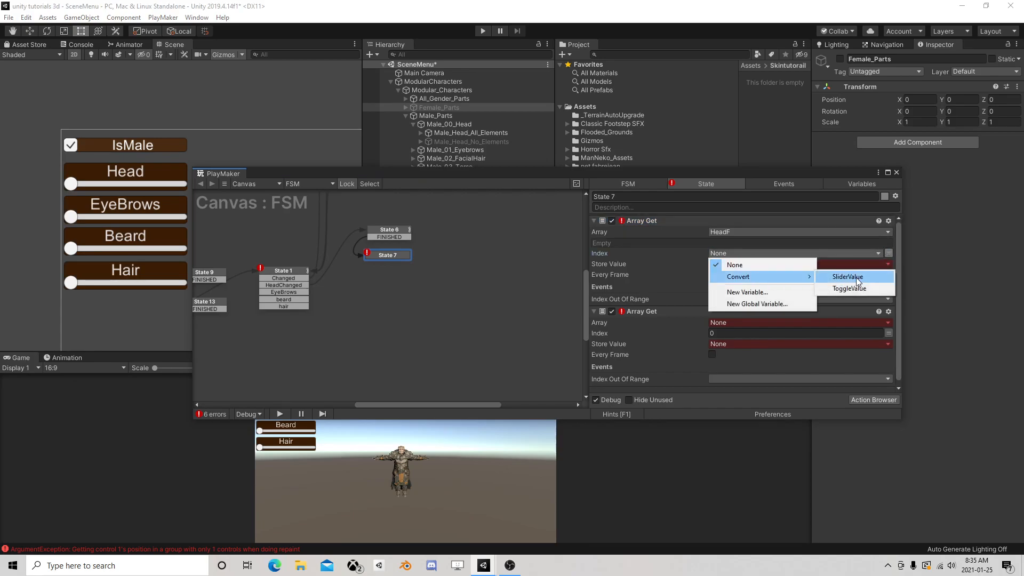
pyautogui.click(847, 277)
# Store the first Array Get's value in a new variable named FemalePart
pyautogui.click(766, 275)
pyautogui.click(748, 347)
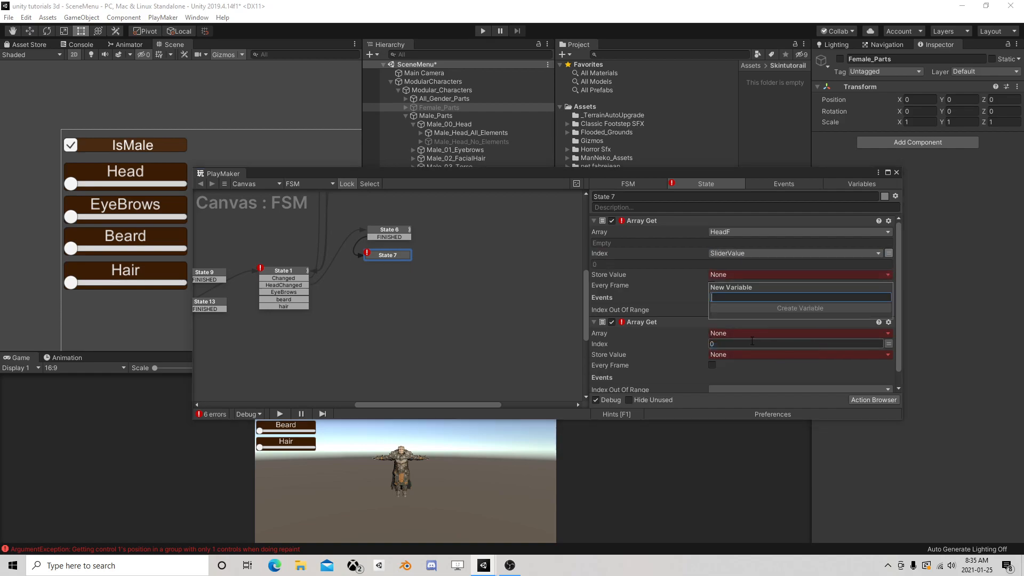
pyautogui.write('Fe')
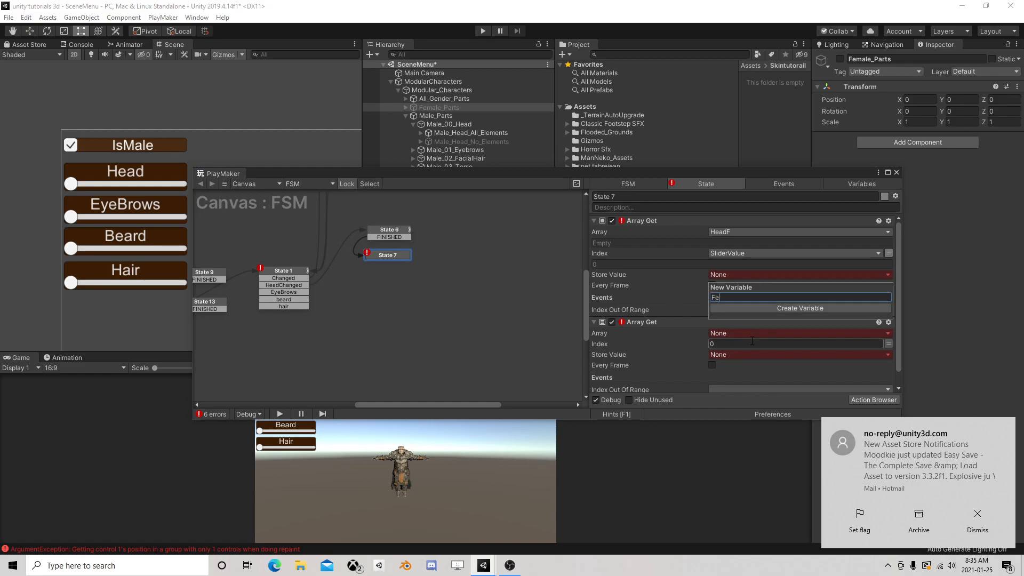
pyautogui.write('malePart')
pyautogui.press('Return')
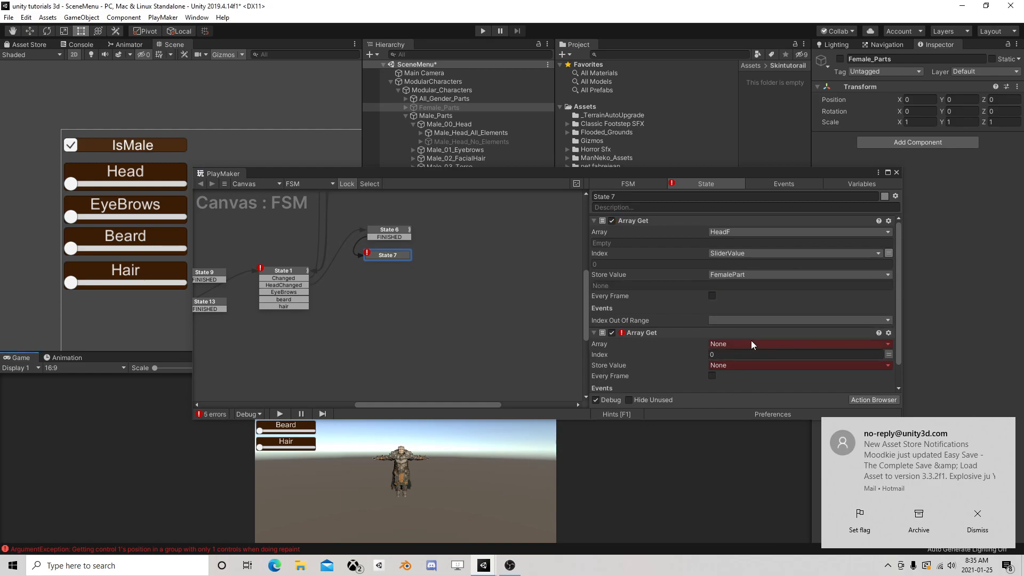
# Set the second Array Get's Array to HeadM and its Index to the converted SliderValue variable
pyautogui.click(976, 514)
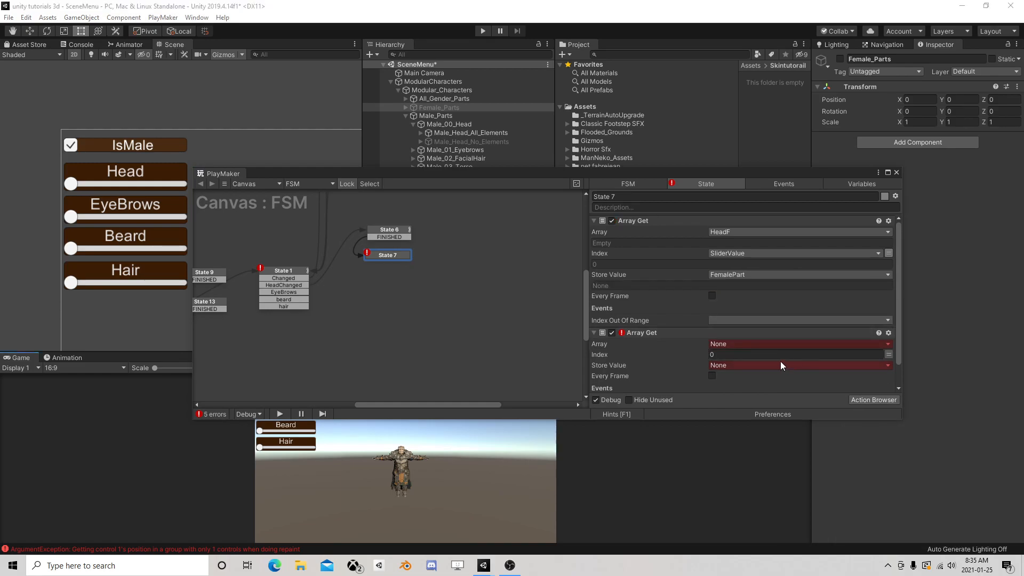
pyautogui.click(738, 344)
pyautogui.click(736, 378)
pyautogui.click(738, 365)
pyautogui.click(888, 365)
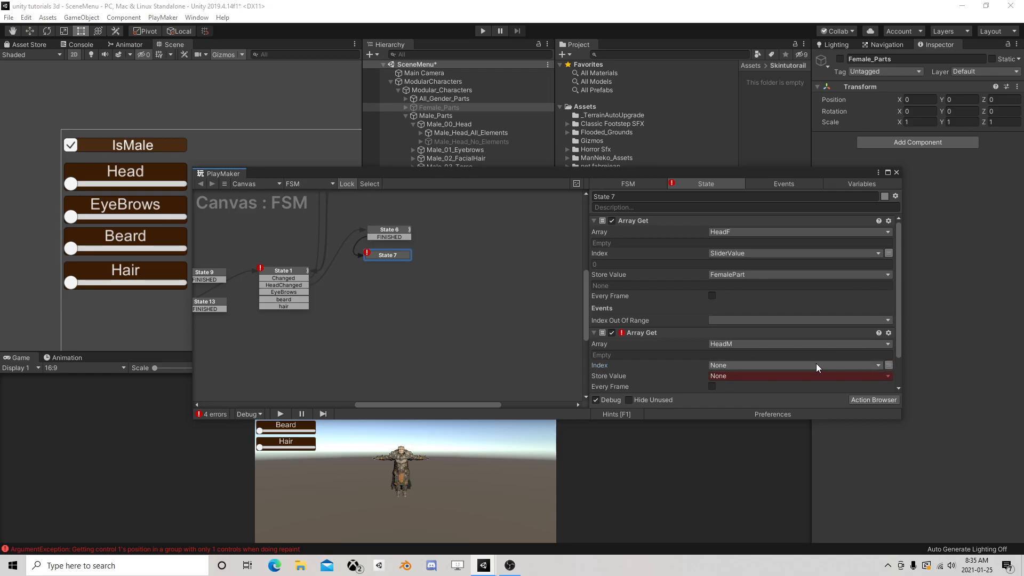
pyautogui.click(816, 365)
pyautogui.moveTo(761, 388)
pyautogui.click(834, 389)
# Store the second Array Get's value in a new variable named MalePart
pyautogui.scroll(-3, 773, 351)
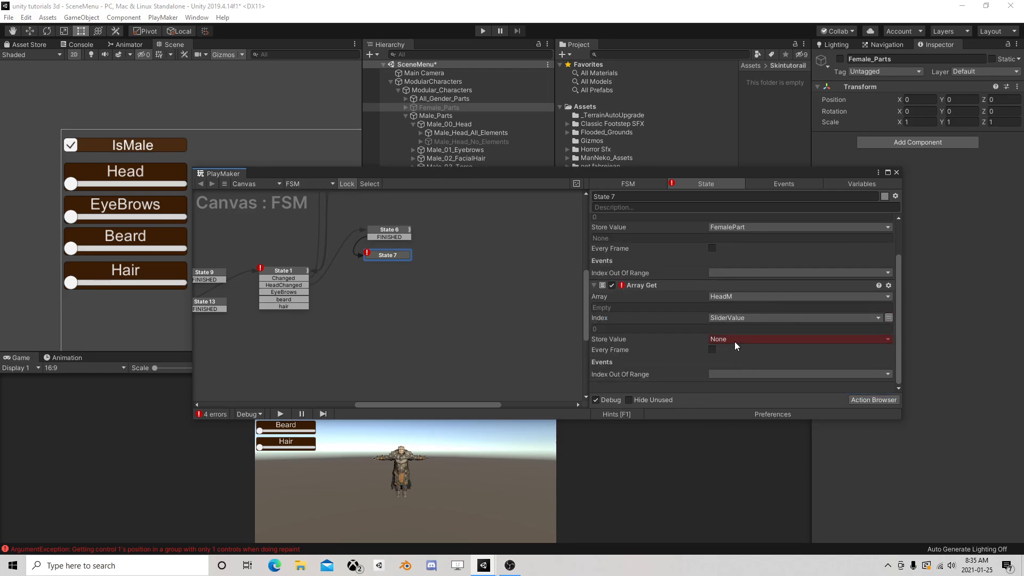
pyautogui.click(735, 339)
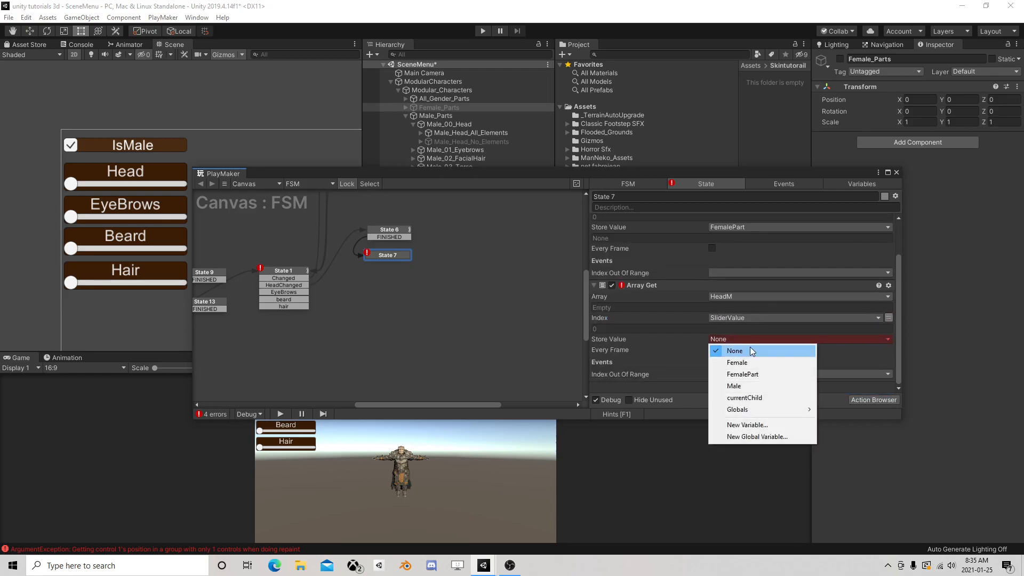
pyautogui.click(752, 424)
pyautogui.write('MalePart')
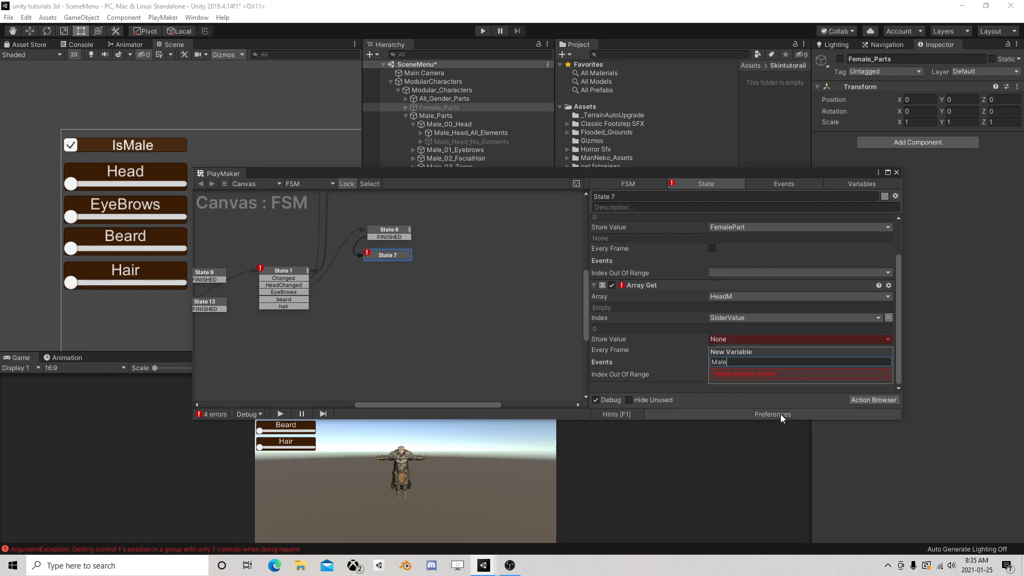
pyautogui.press('Return')
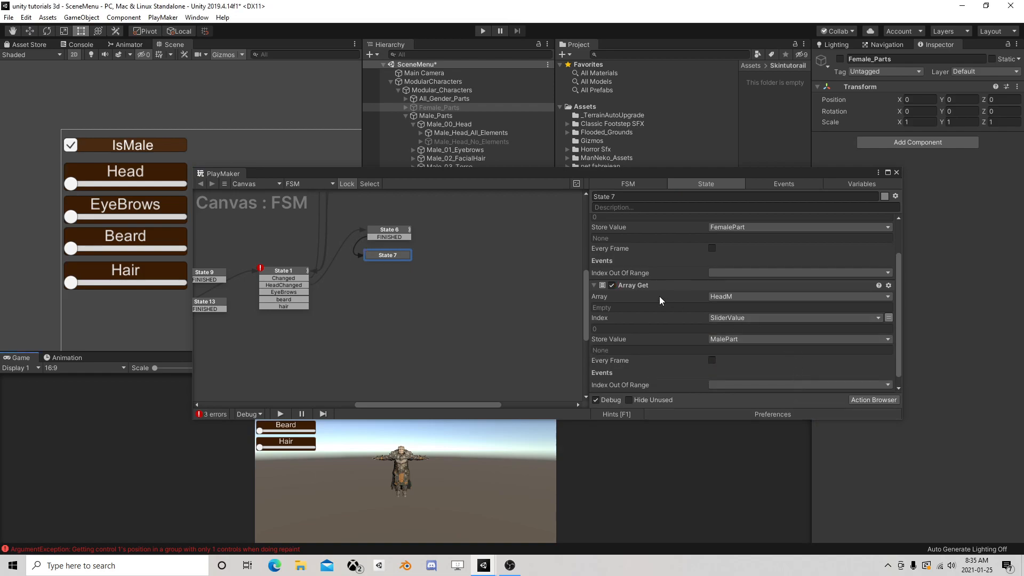
# Collapse State 7's two Array Get actions and add an Activate Game Object action to the state
pyautogui.scroll(3, 660, 296)
pyautogui.click(593, 220)
pyautogui.click(593, 232)
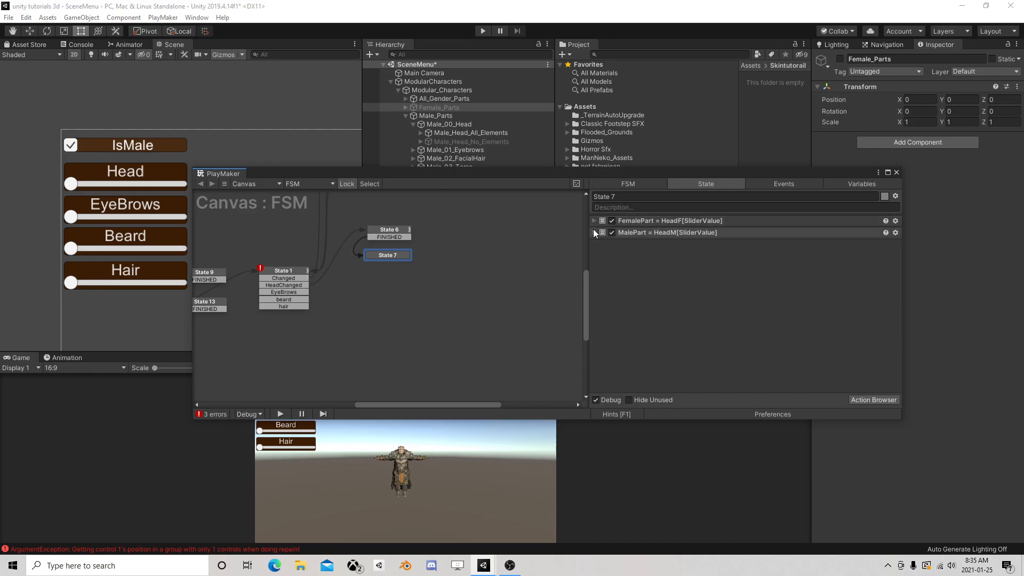
pyautogui.click(870, 400)
pyautogui.write('activate')
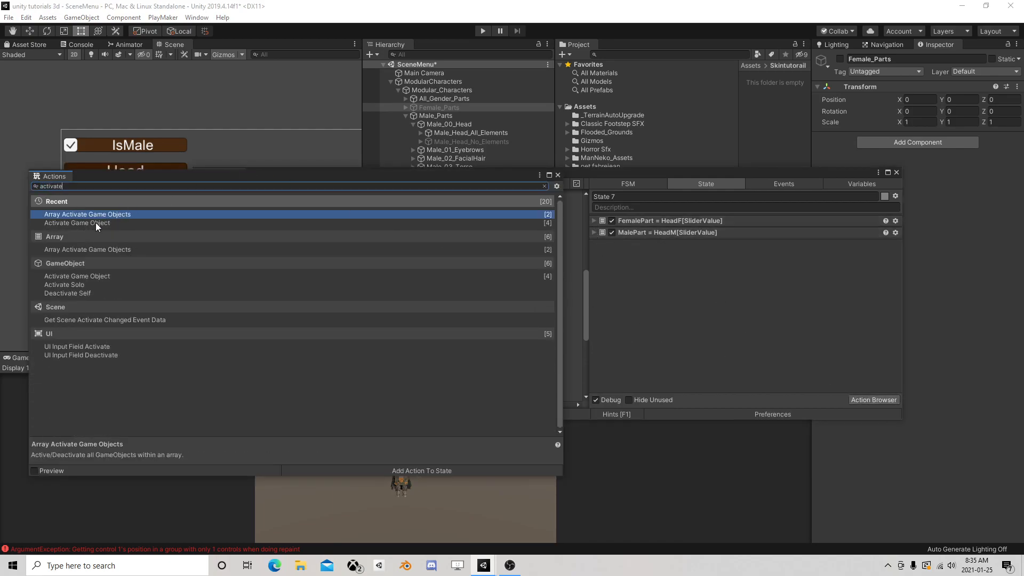
pyautogui.doubleClick(100, 222)
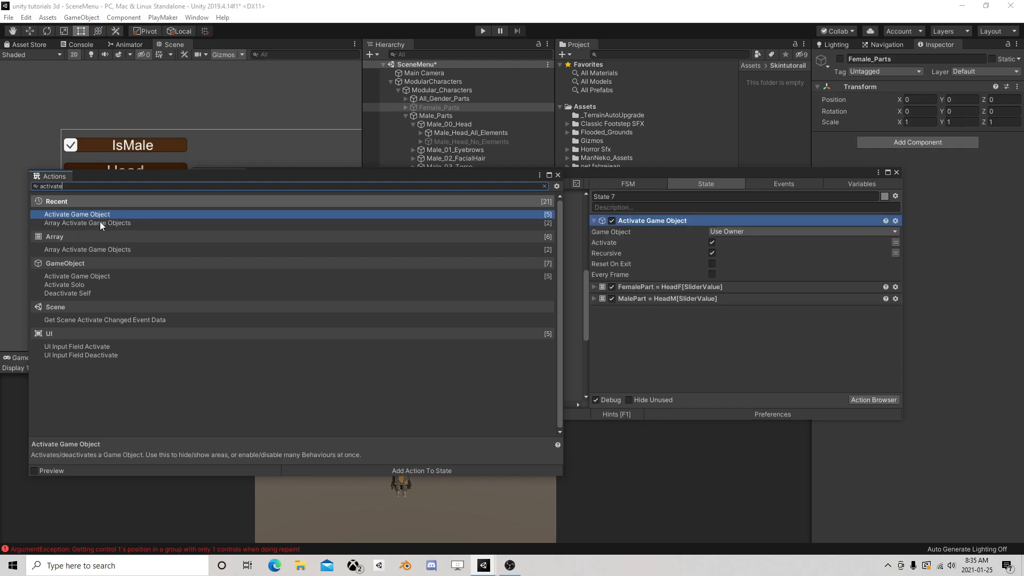
pyautogui.click(557, 174)
# Make the Activate Game Object action target the specified MalePart variable with Recursive off, and copy the action
pyautogui.click(735, 233)
pyautogui.click(743, 251)
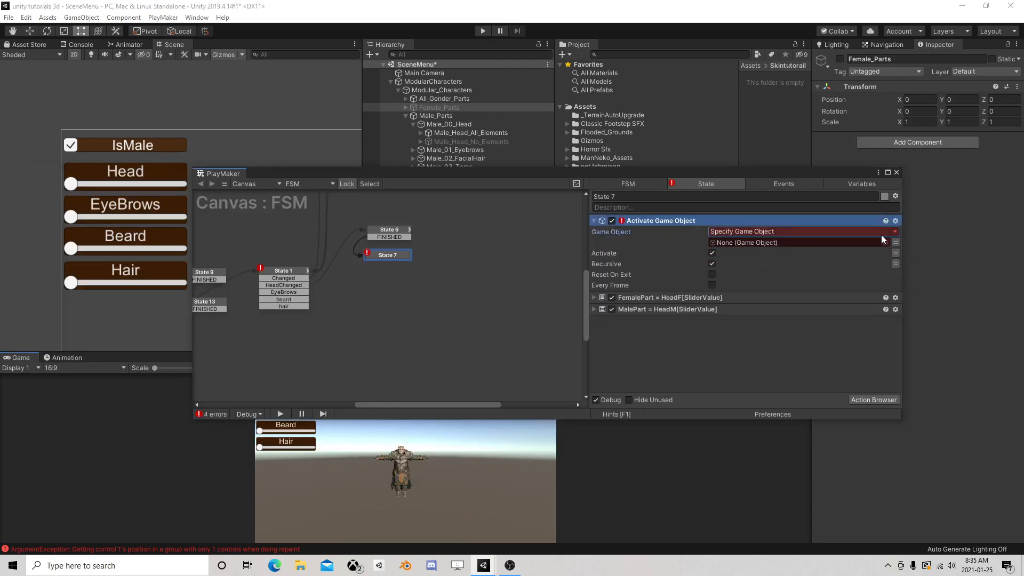
pyautogui.click(894, 242)
pyautogui.click(856, 241)
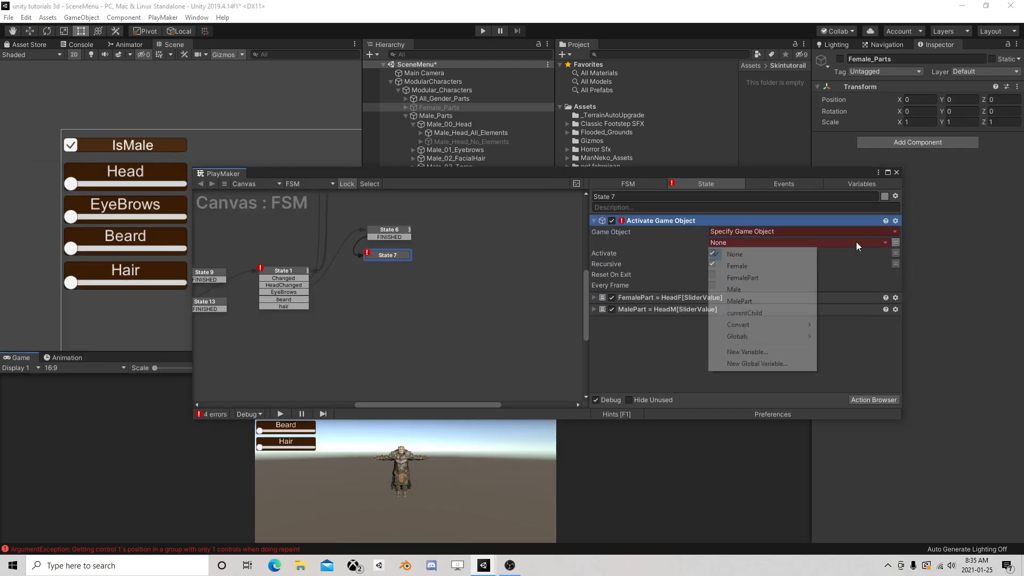
pyautogui.click(757, 289)
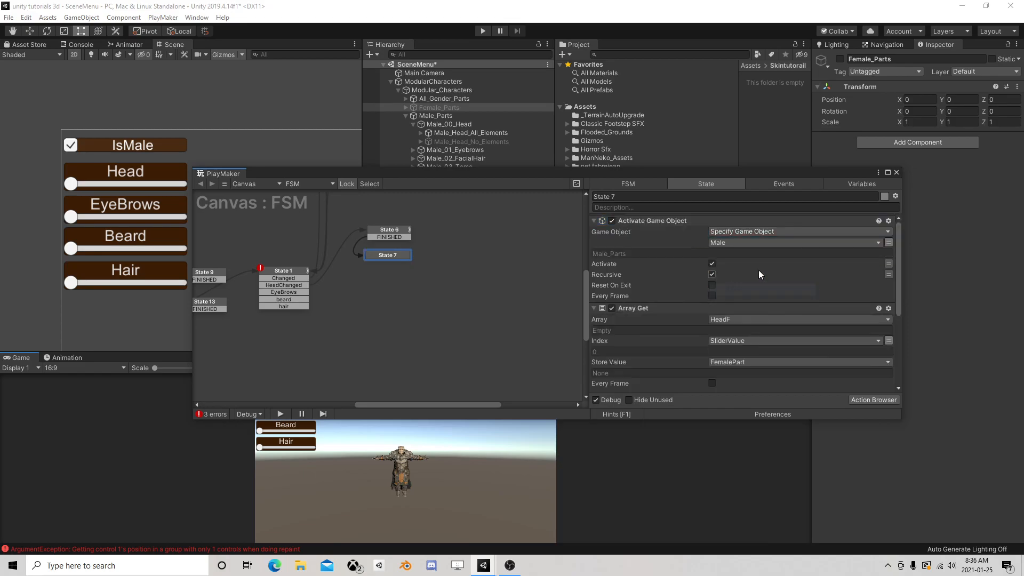
pyautogui.rightClick(672, 222)
pyautogui.click(708, 283)
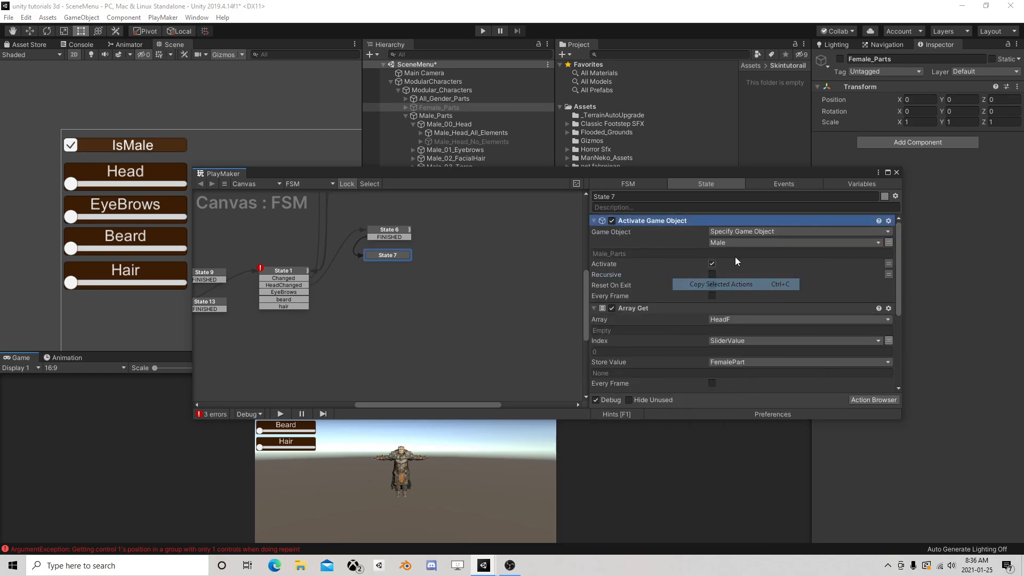
pyautogui.click(735, 243)
pyautogui.click(741, 301)
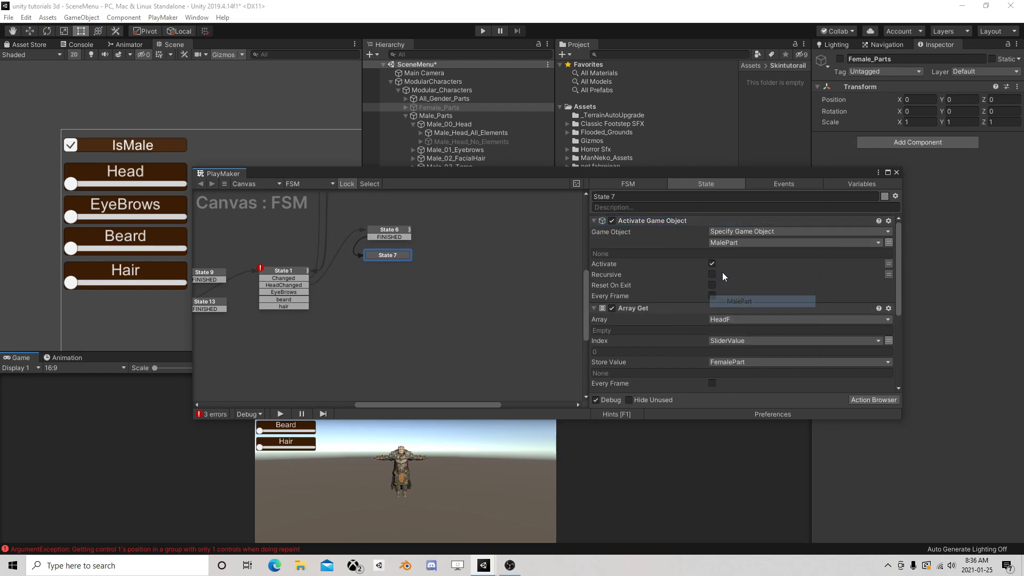
# Paste the Activate Game Object action after State 7's Array Get actions and set its game object to FemalePart
pyautogui.scroll(-5, 652, 246)
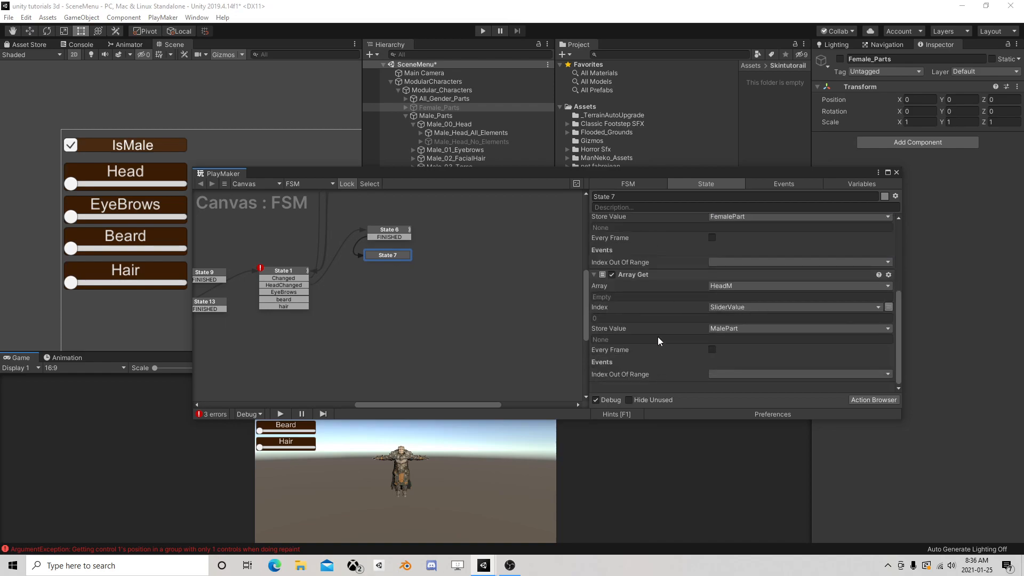
pyautogui.rightClick(642, 376)
pyautogui.click(680, 479)
pyautogui.click(731, 321)
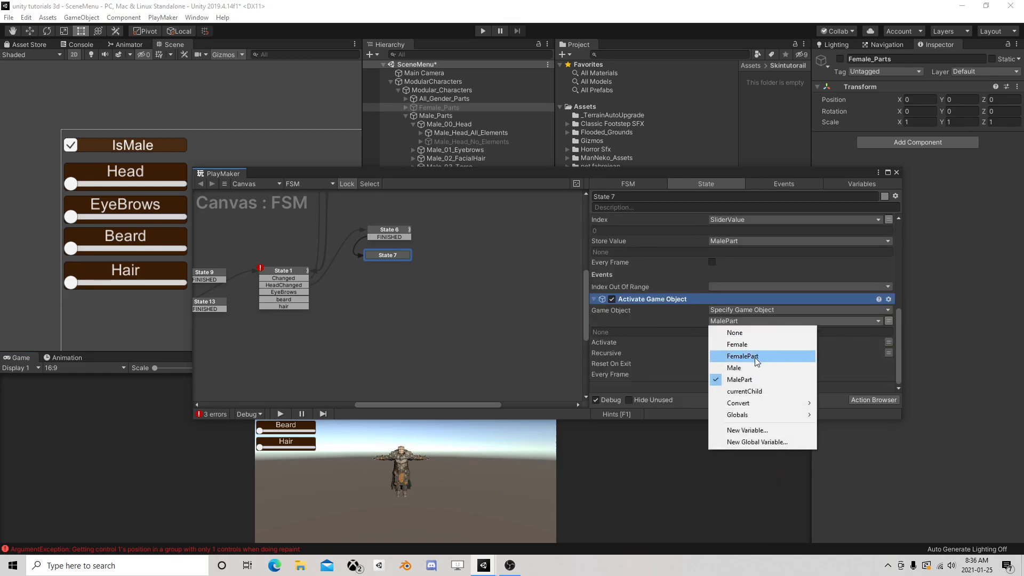
pyautogui.click(754, 358)
# Move the MalePart Activate Game Object action to the end of State 7's action list
pyautogui.scroll(-3, 649, 254)
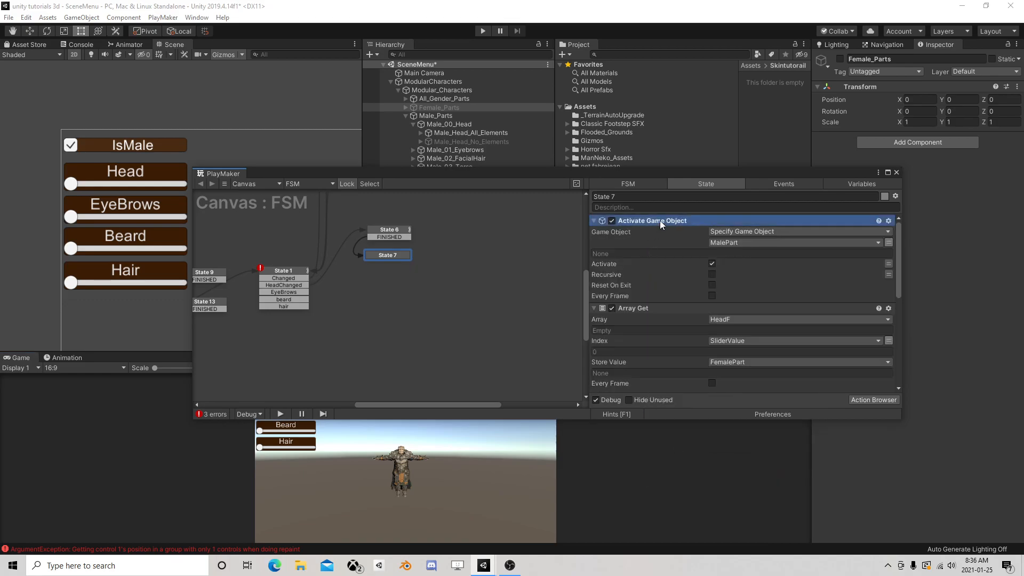
pyautogui.moveTo(660, 220); pyautogui.dragTo(663, 391)
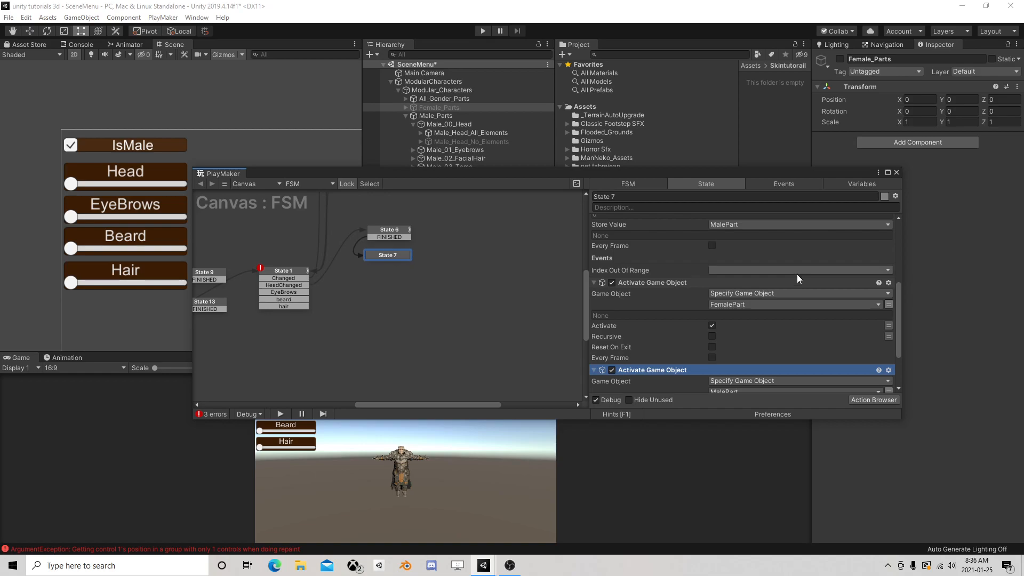
pyautogui.click(388, 256)
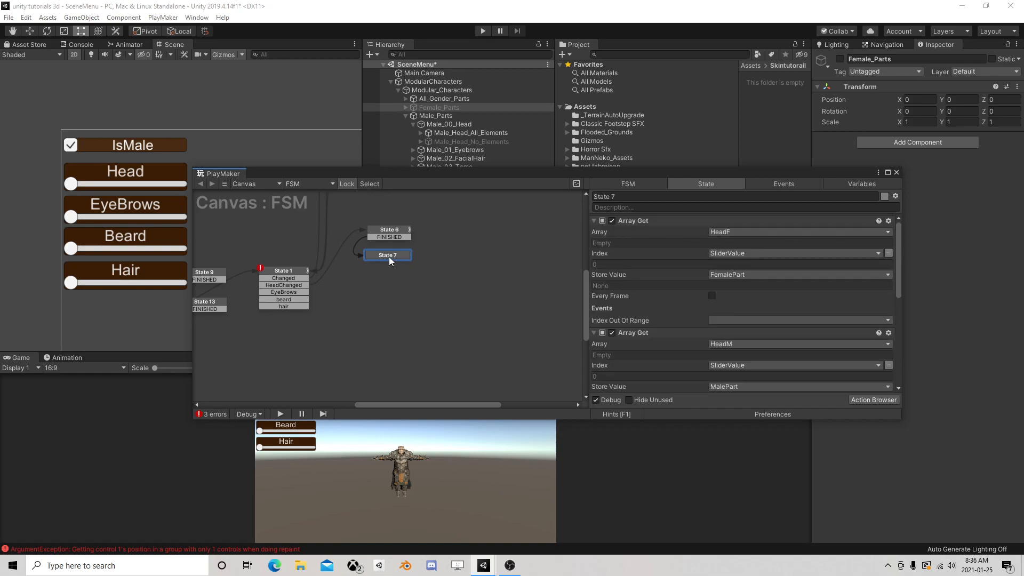
# Add a FINISHED transition to State 7 and connect it back to State 1
pyautogui.rightClick(388, 256)
pyautogui.moveTo(488, 265)
pyautogui.click(555, 299)
pyautogui.moveTo(345, 291); pyautogui.dragTo(383, 282, button='middle')
pyautogui.moveTo(431, 253); pyautogui.dragTo(336, 278)
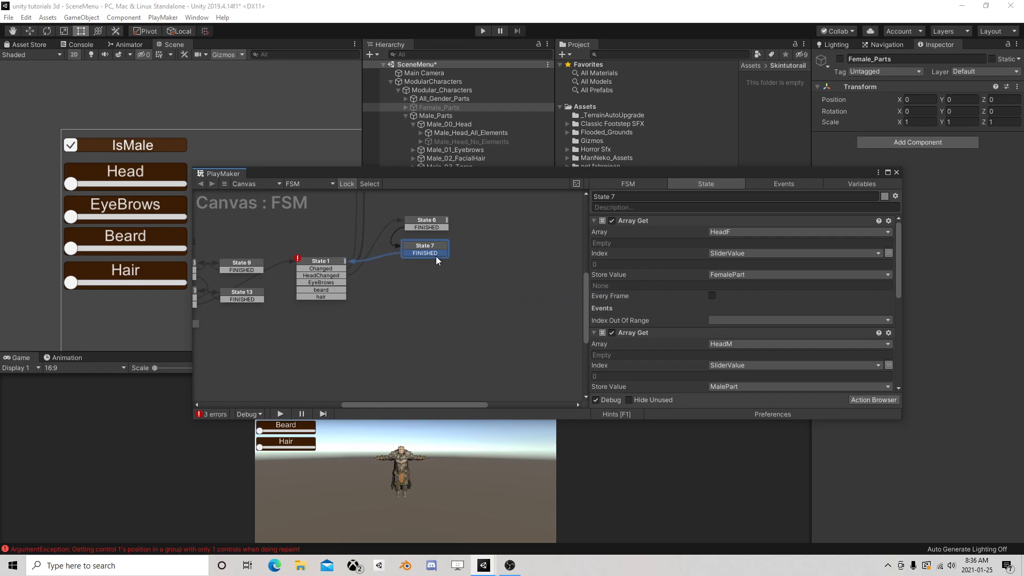
# Add a new state below State 7 and connect State 1's EyeBrows event to it
pyautogui.rightClick(400, 277)
pyautogui.click(421, 283)
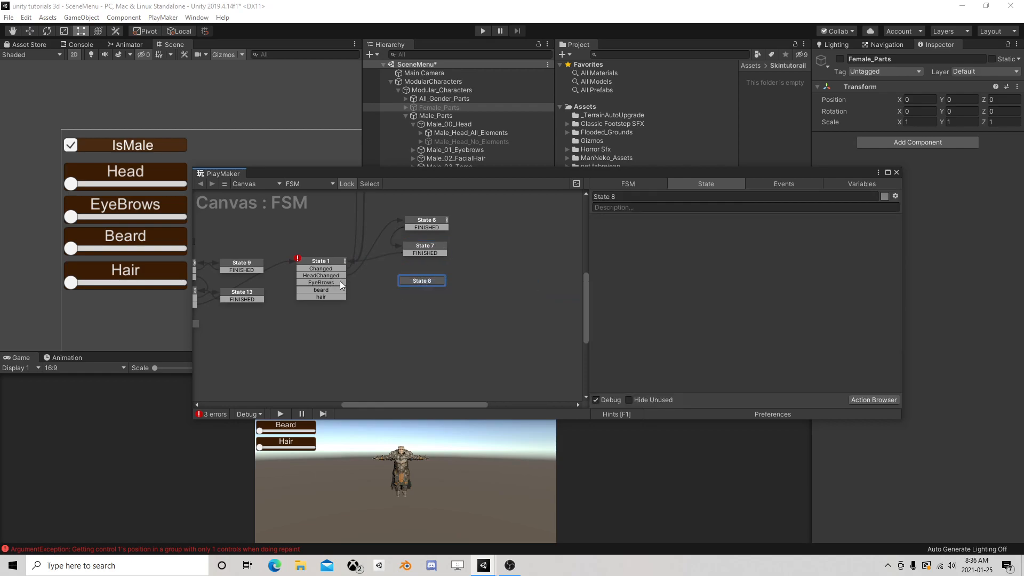
pyautogui.click(339, 282)
pyautogui.moveTo(360, 280); pyautogui.dragTo(419, 281)
# Add a new state below the EyeBrows target state and connect State 1's beard event to it
pyautogui.rightClick(393, 297)
pyautogui.click(404, 305)
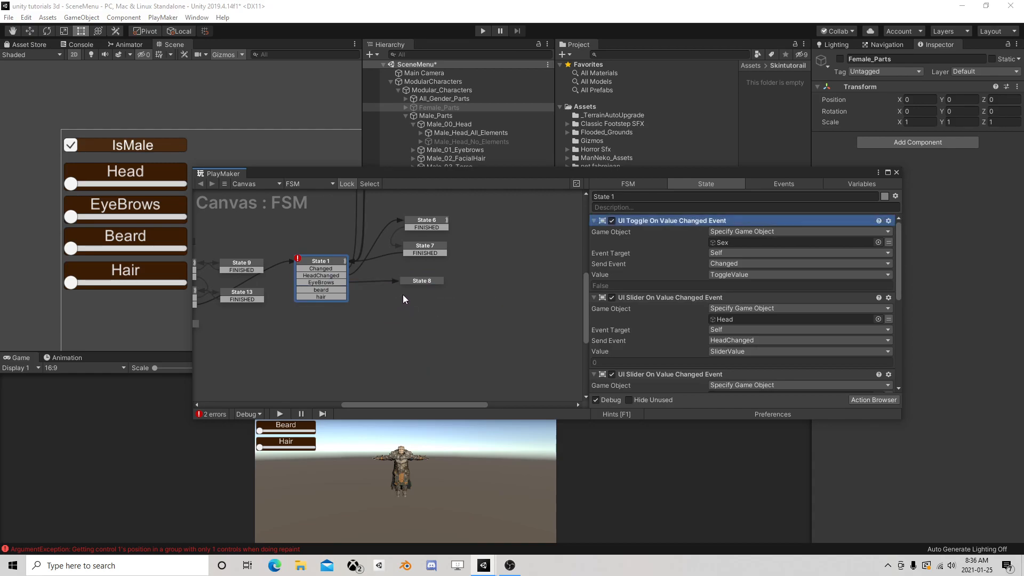
pyautogui.click(404, 299)
pyautogui.rightClick(397, 291)
pyautogui.click(421, 297)
pyautogui.moveTo(335, 289); pyautogui.dragTo(407, 296)
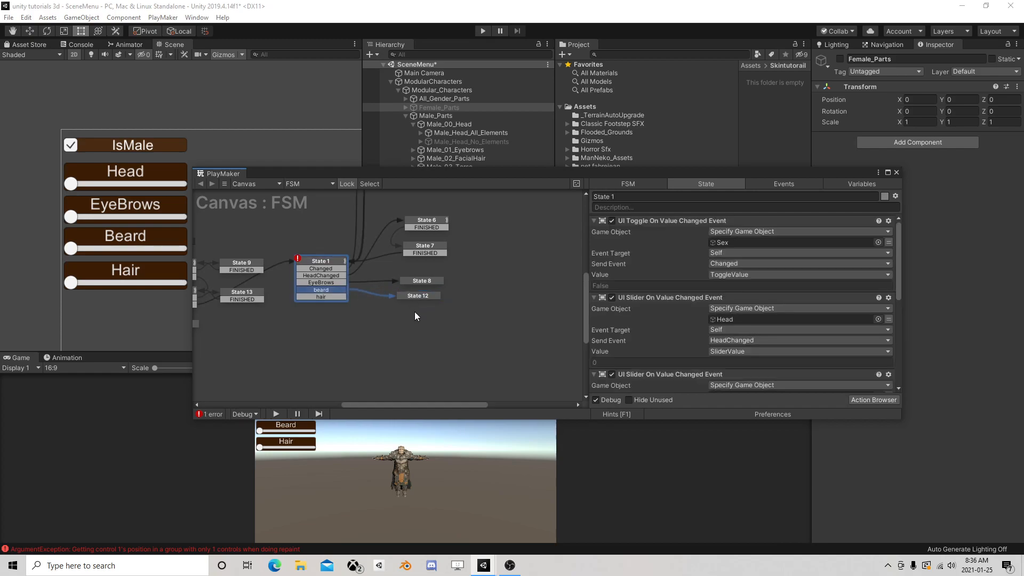
# Add a new state below the beard target state, connect State 1's hair event to it, and close the PlayMaker editor
pyautogui.rightClick(415, 314)
pyautogui.click(426, 319)
pyautogui.moveTo(334, 296); pyautogui.dragTo(434, 320)
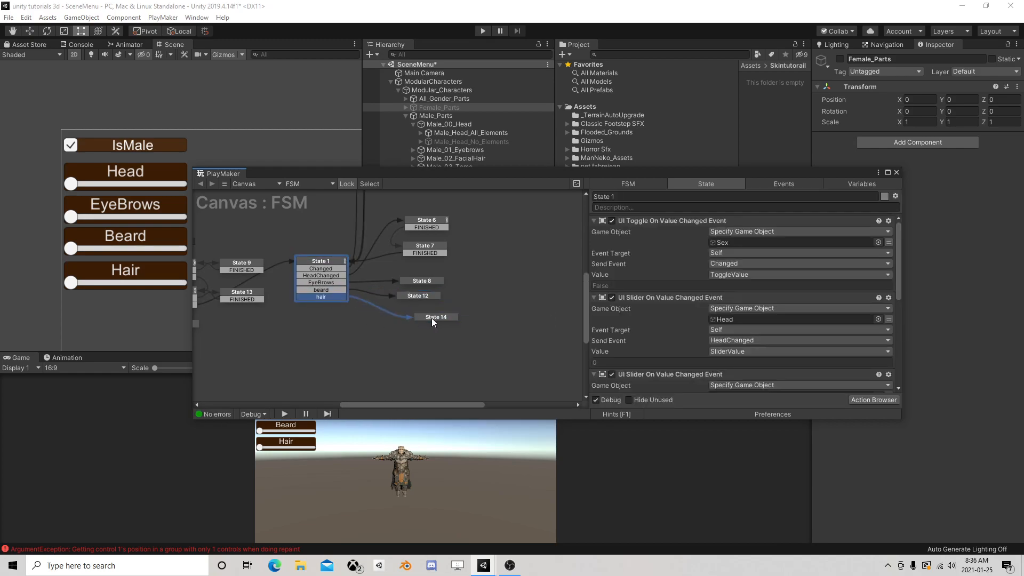
pyautogui.click(428, 241)
pyautogui.click(435, 226)
pyautogui.click(897, 172)
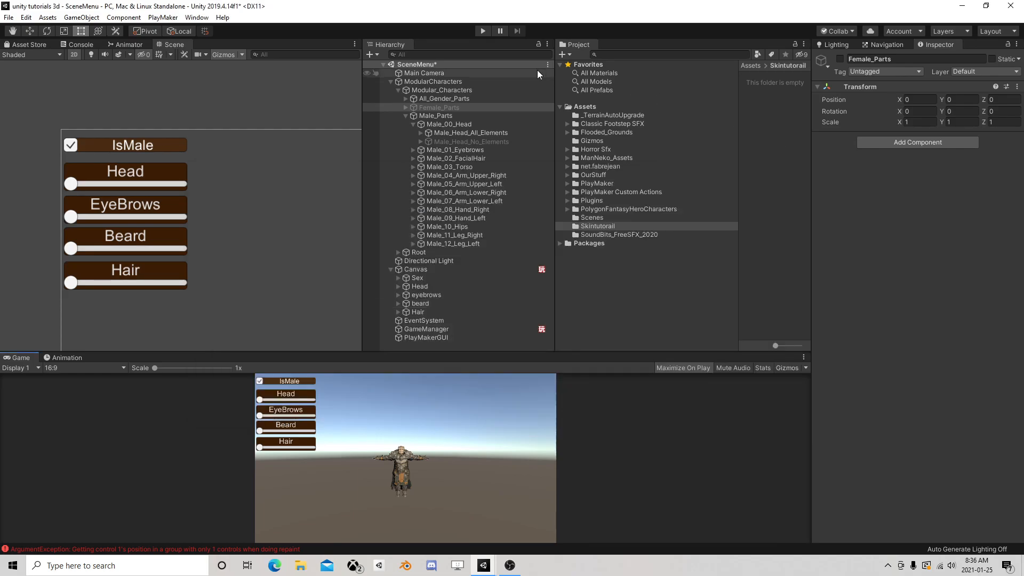
# Test the scene in play mode by moving the Head slider and toggling IsMale, and stop playback
pyautogui.click(483, 31)
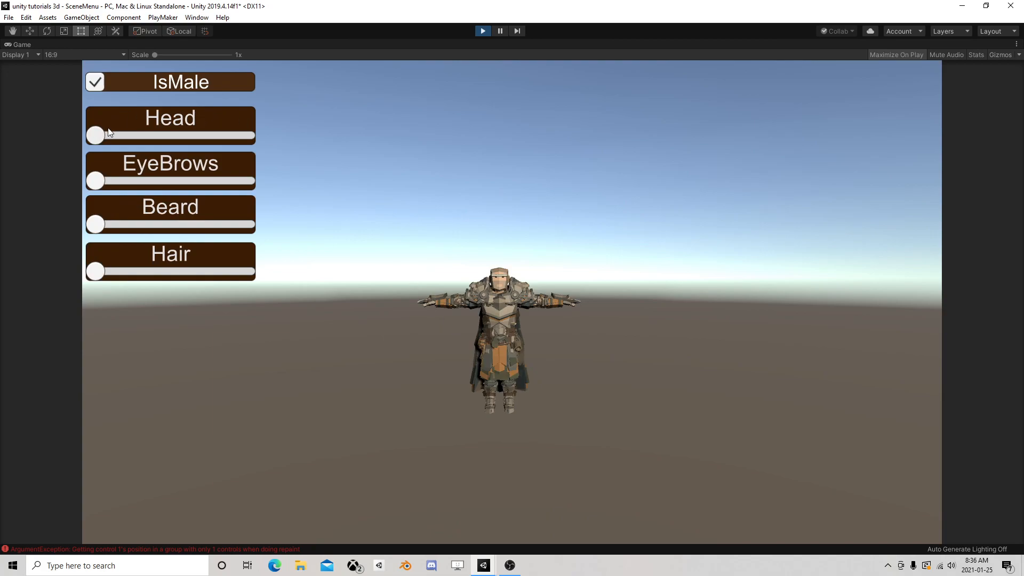
pyautogui.moveTo(143, 135); pyautogui.dragTo(229, 151)
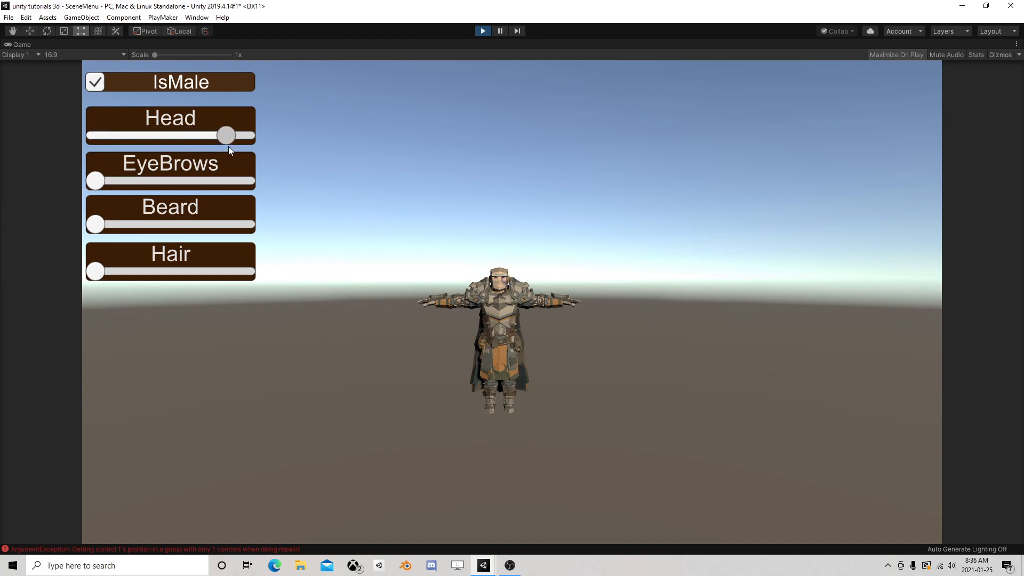
pyautogui.click(99, 84)
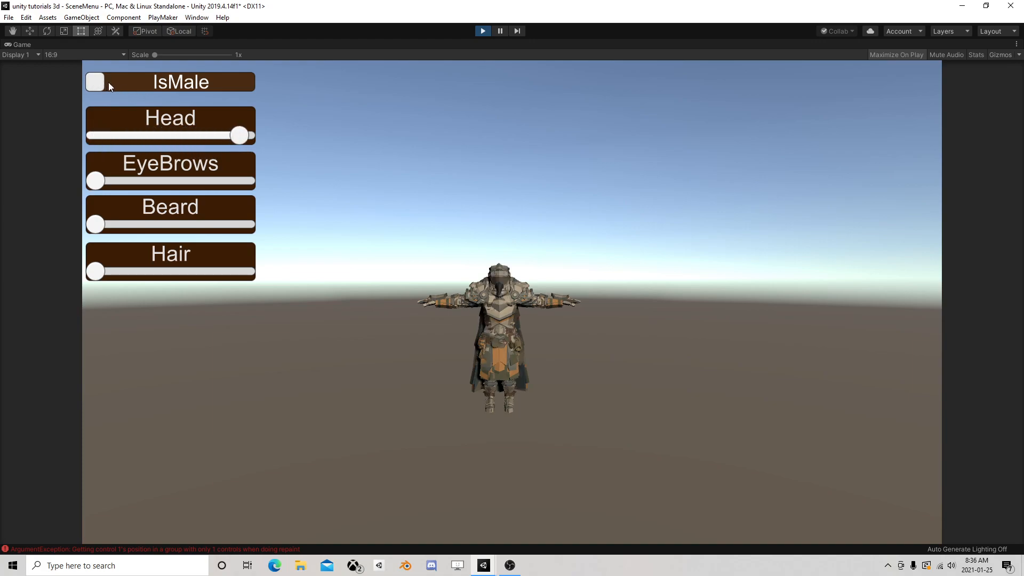
pyautogui.click(98, 82)
pyautogui.moveTo(236, 133); pyautogui.dragTo(128, 134)
pyautogui.click(95, 83)
pyautogui.click(483, 30)
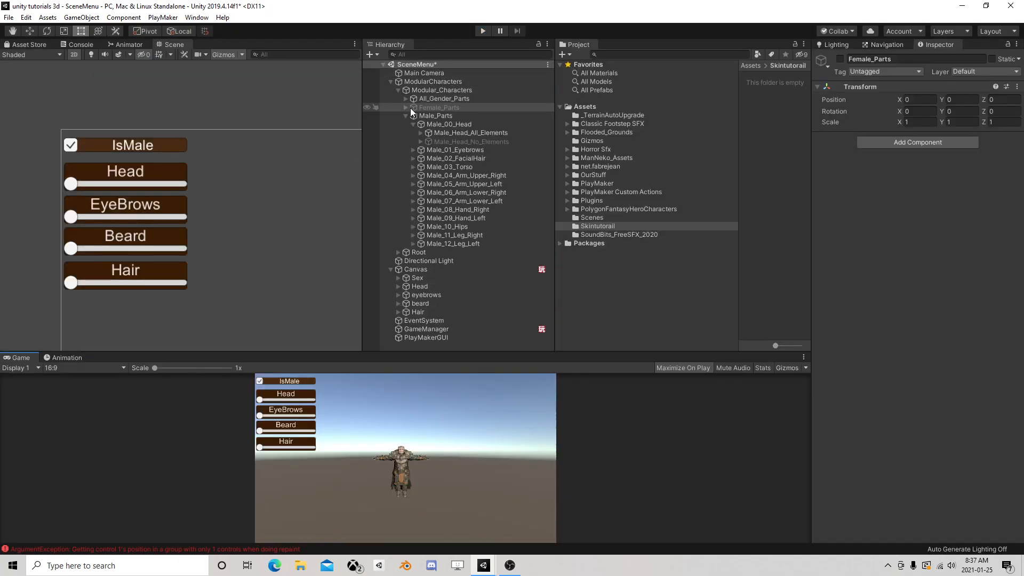
# Deactivate the Female_Head_No_Elements object under Female_00_Head in Female_Parts
pyautogui.click(406, 107)
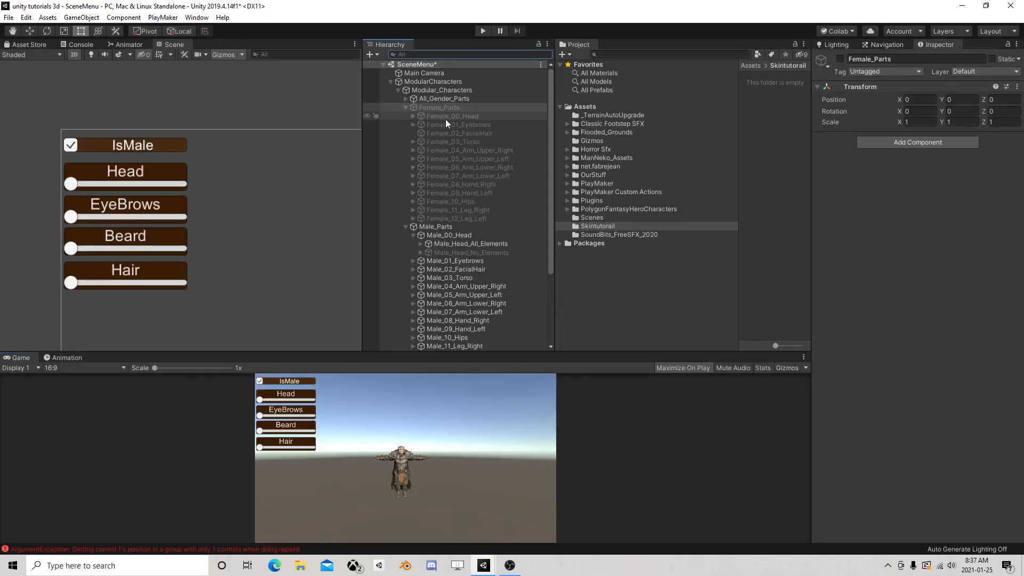
pyautogui.click(413, 116)
pyautogui.click(420, 124)
pyautogui.click(420, 124)
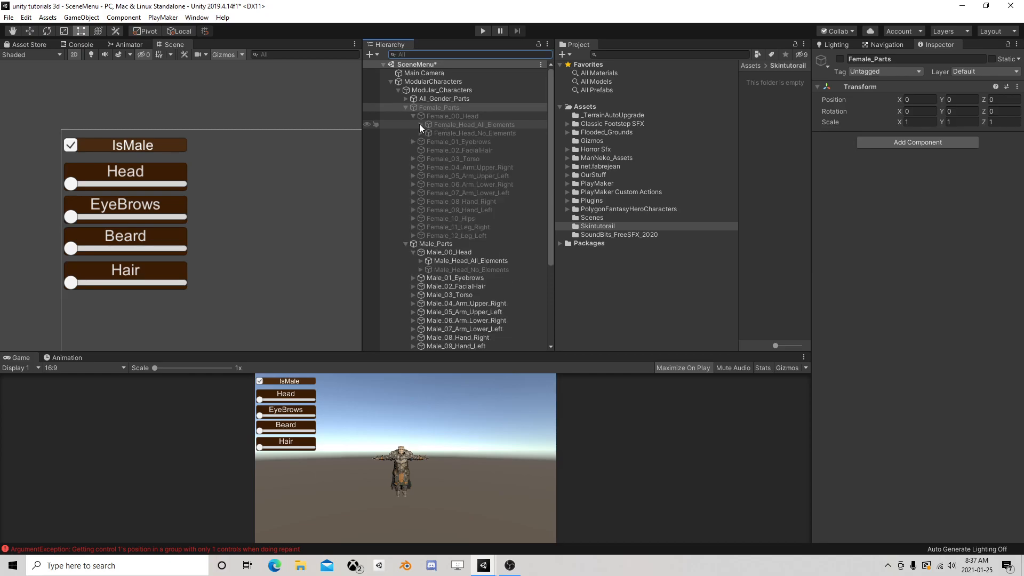
pyautogui.click(447, 133)
pyautogui.click(838, 60)
pyautogui.click(839, 59)
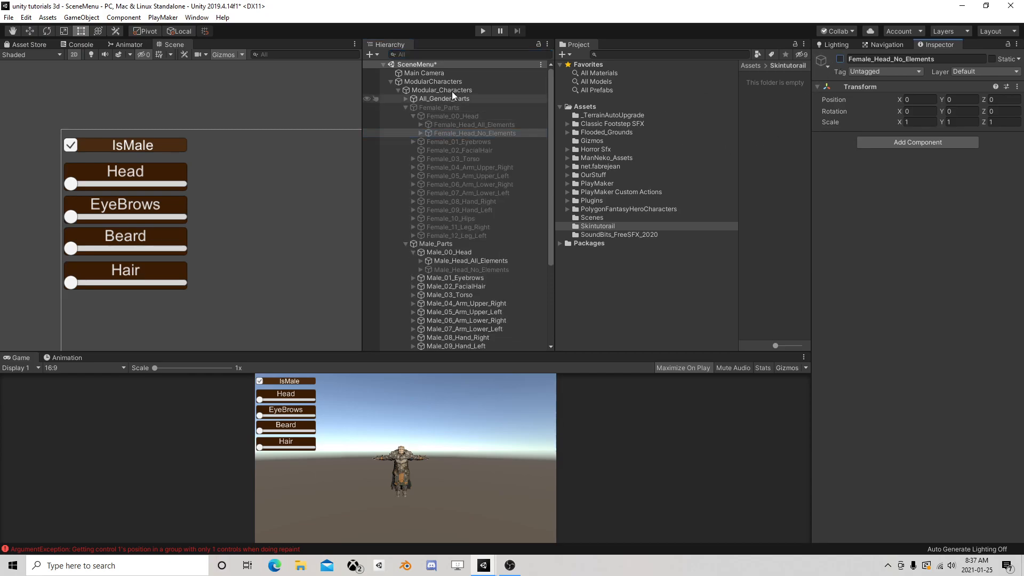
# Retest the IsMale toggle and Head slider in play mode, stop playback, and collapse Female_Parts and Male_Parts in the hierarchy
pyautogui.click(485, 32)
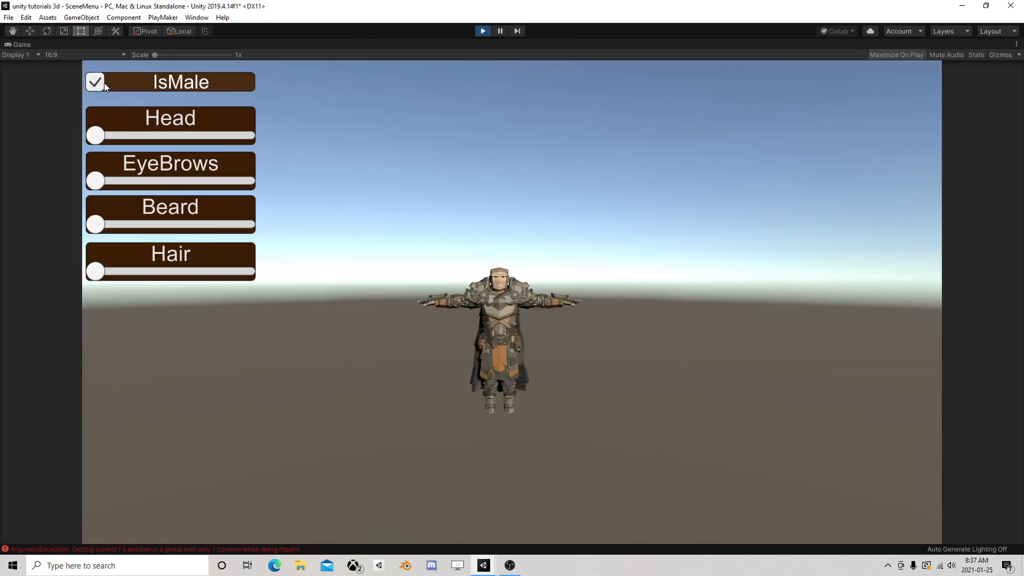
pyautogui.click(96, 82)
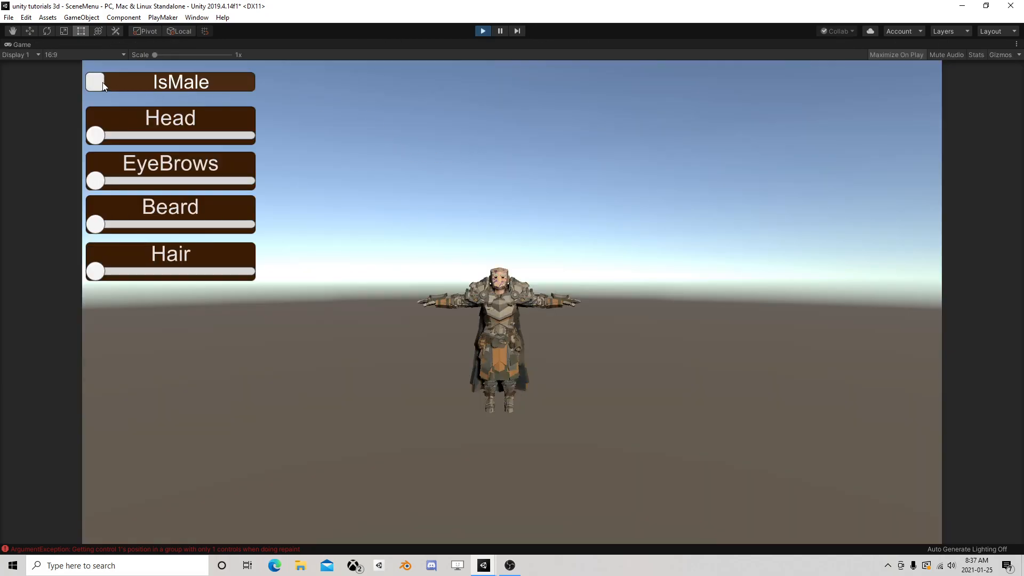
pyautogui.moveTo(106, 132); pyautogui.dragTo(237, 126)
pyautogui.click(95, 82)
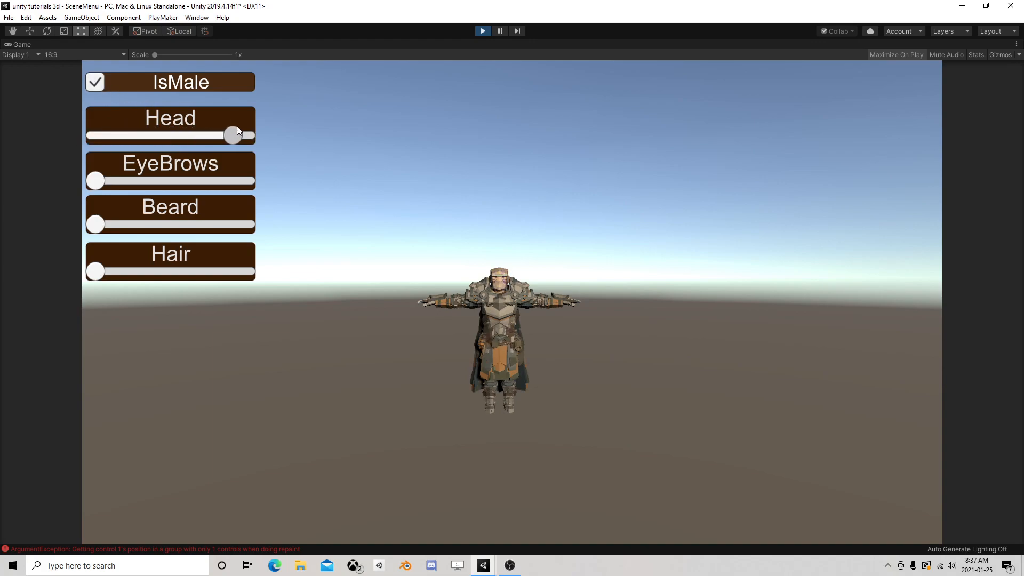
pyautogui.click(477, 32)
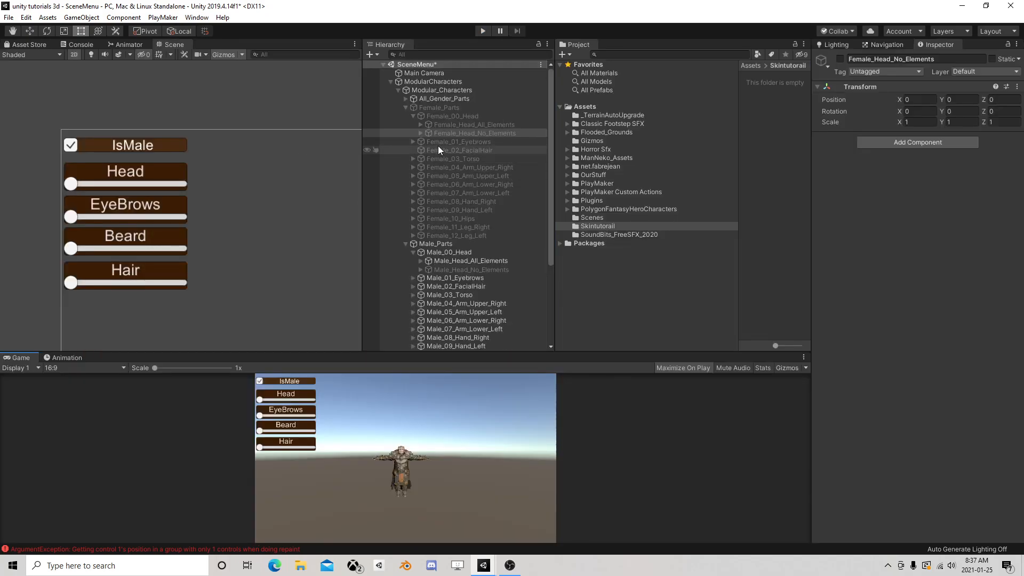
pyautogui.click(405, 108)
pyautogui.click(406, 115)
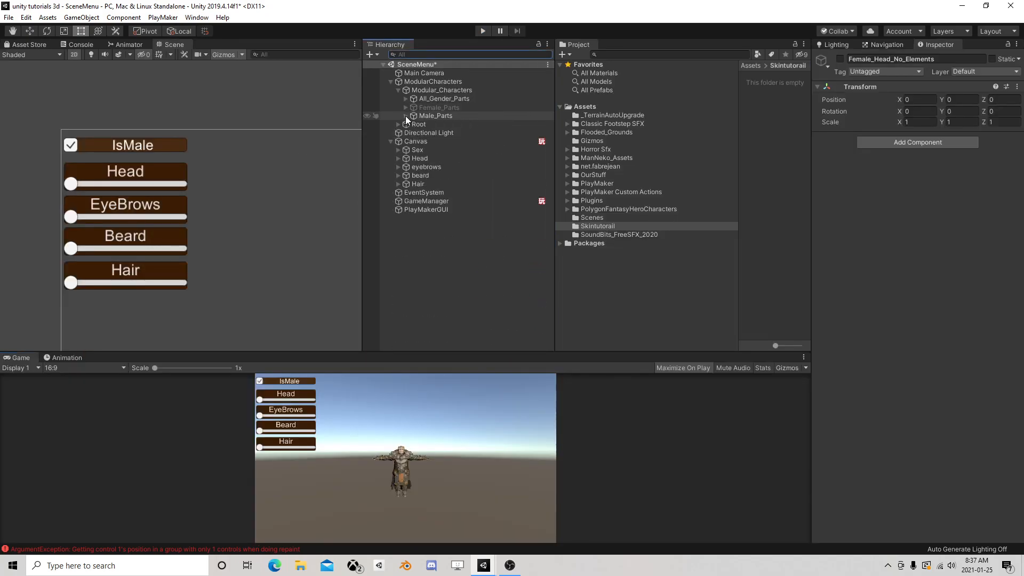
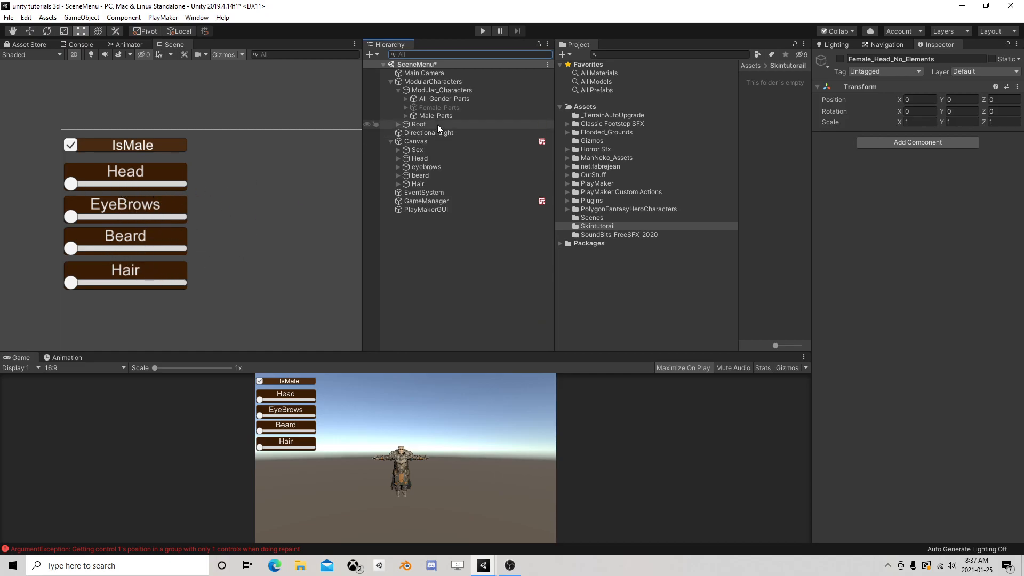
# Collapse ModularCharacters and review the Canvas FSM in the PlayMaker editor, examining the loop states that lead into State 1
pyautogui.click(442, 90)
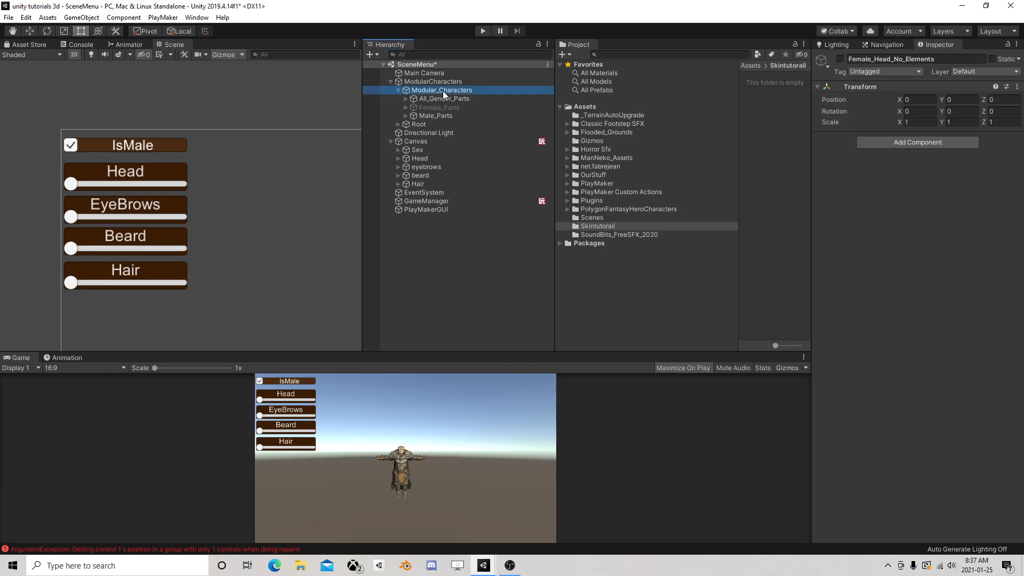
pyautogui.click(391, 82)
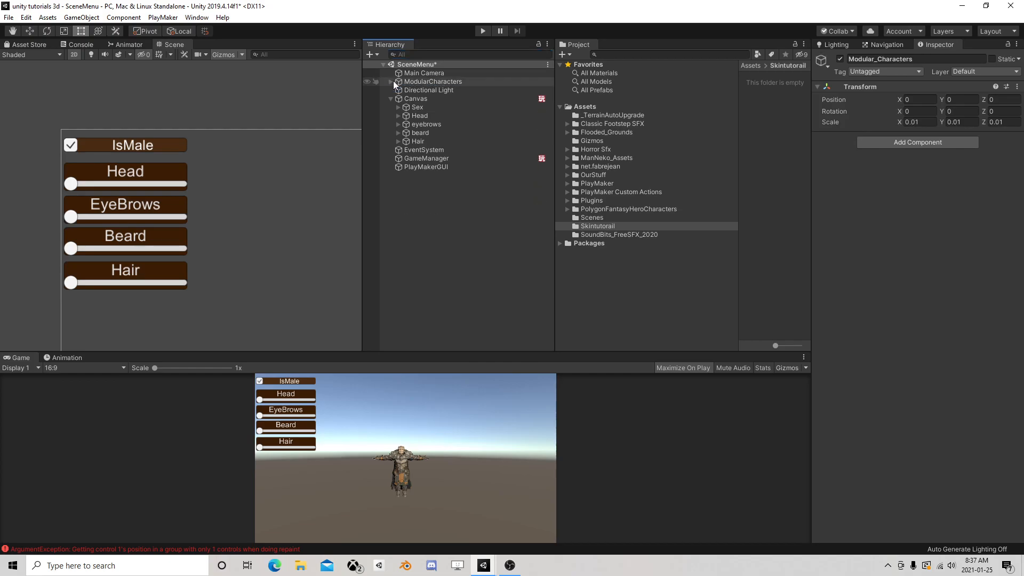
pyautogui.click(421, 100)
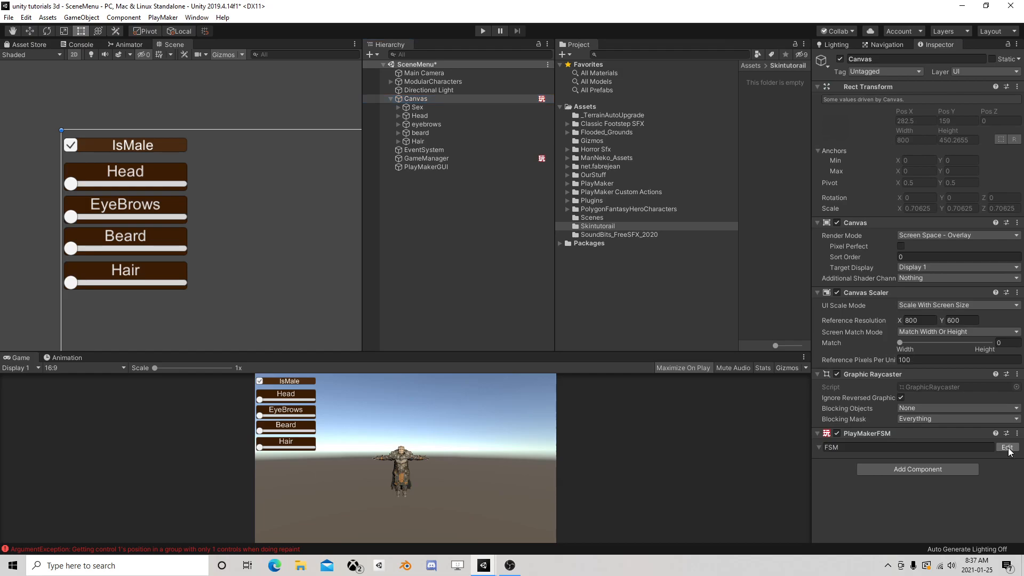
pyautogui.click(1007, 448)
pyautogui.scroll(-2, 514, 257)
pyautogui.moveTo(514, 257); pyautogui.dragTo(411, 276, button='middle')
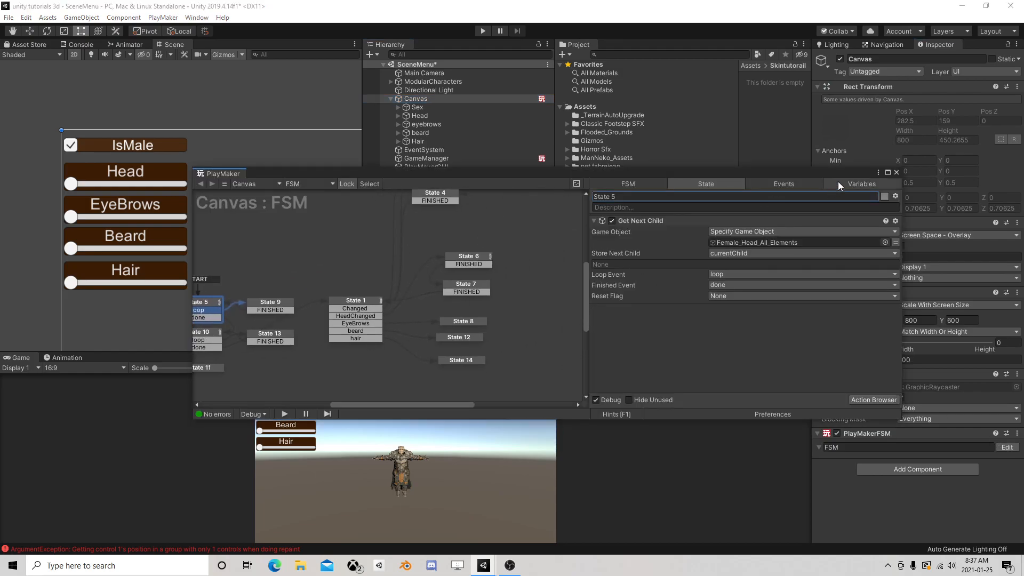
pyautogui.click(895, 172)
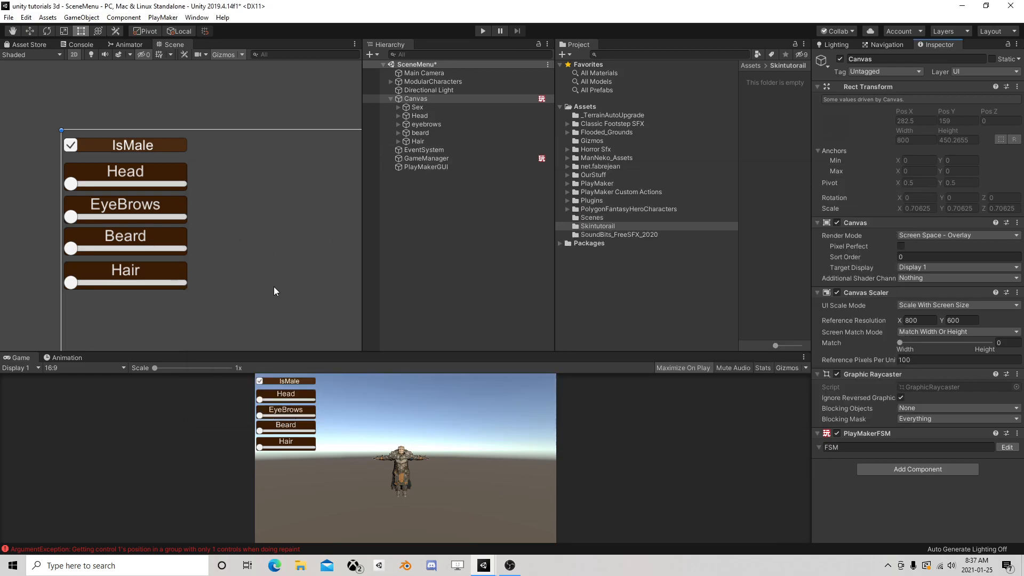
pyautogui.click(995, 448)
pyautogui.moveTo(324, 306); pyautogui.dragTo(370, 269, button='middle')
pyautogui.moveTo(265, 235); pyautogui.dragTo(432, 350)
pyautogui.click(316, 288)
pyautogui.click(384, 285)
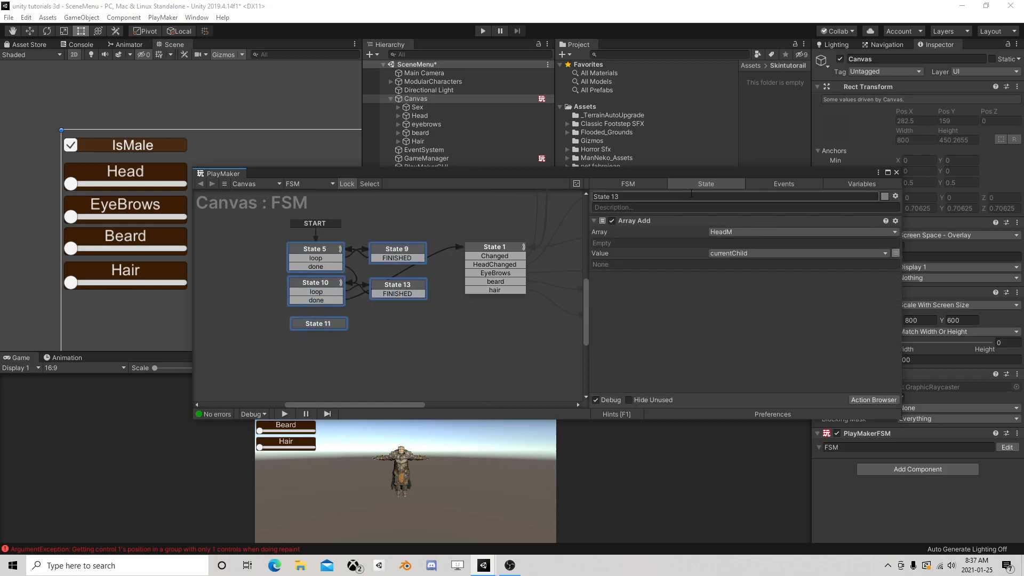
pyautogui.click(896, 172)
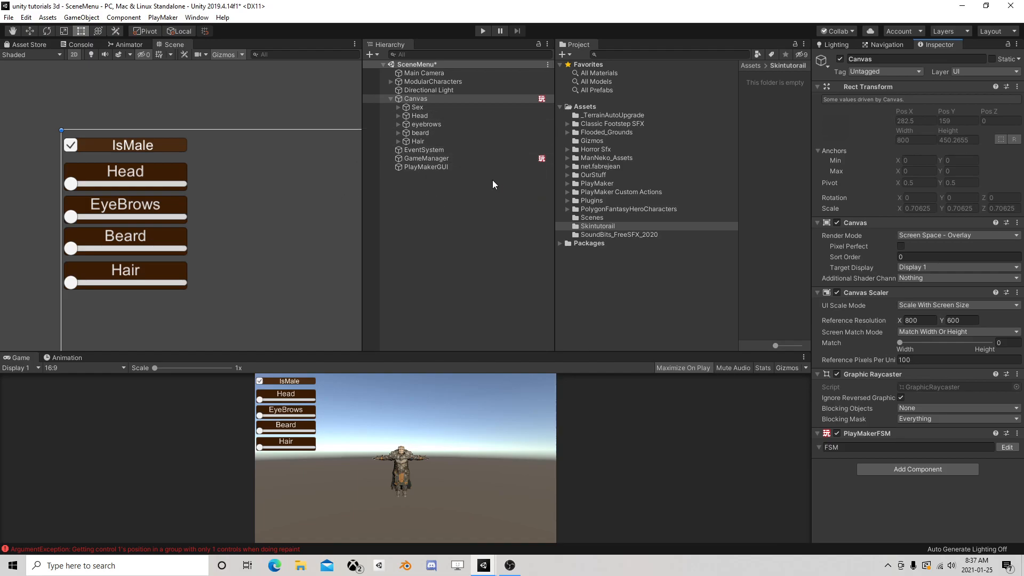
pyautogui.click(448, 158)
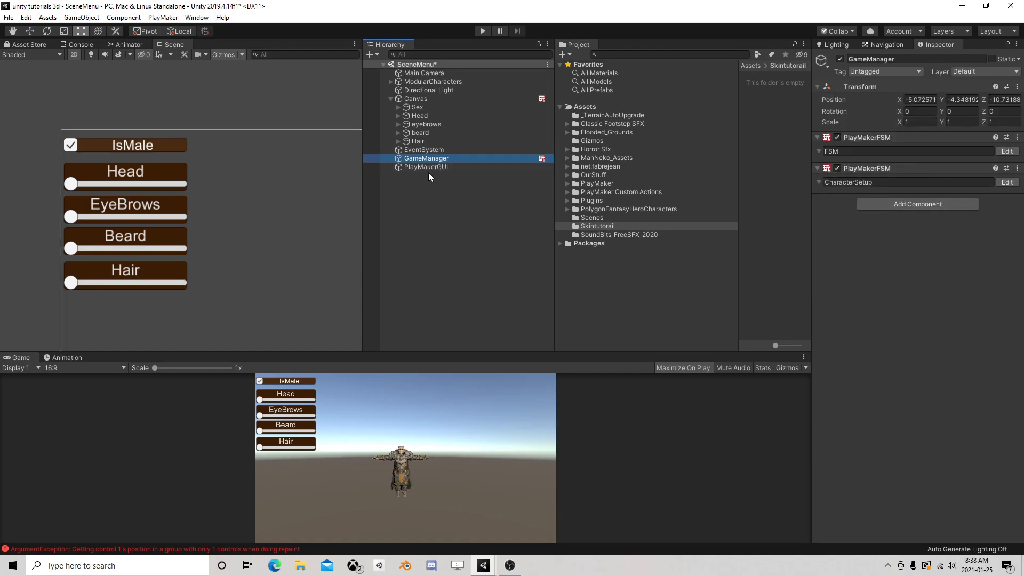
pyautogui.click(437, 223)
# Add a UI Button to the Canvas and move it down to the lower centre of the menu
pyautogui.click(421, 101)
pyautogui.rightClick(421, 100)
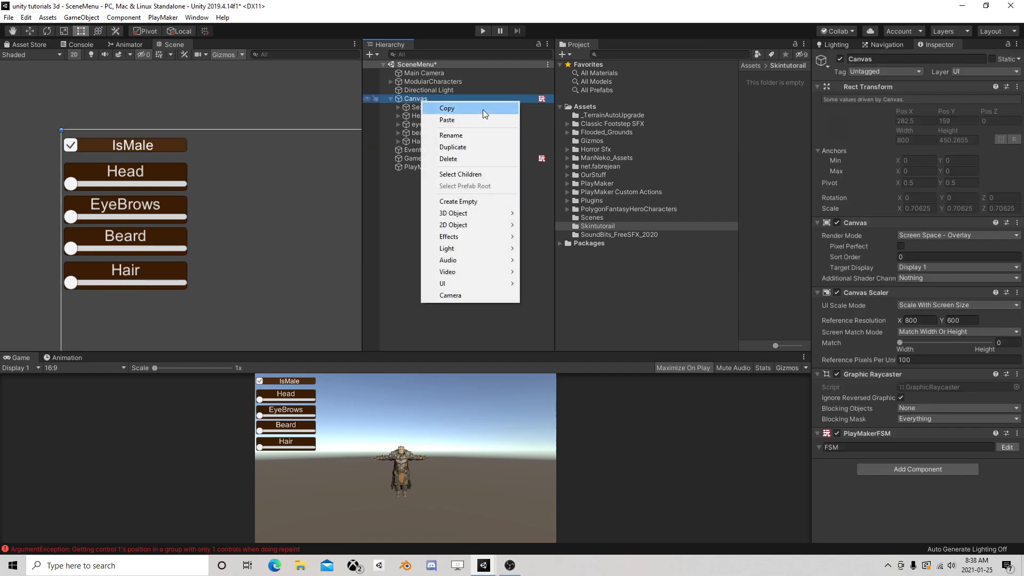
pyautogui.moveTo(453, 282)
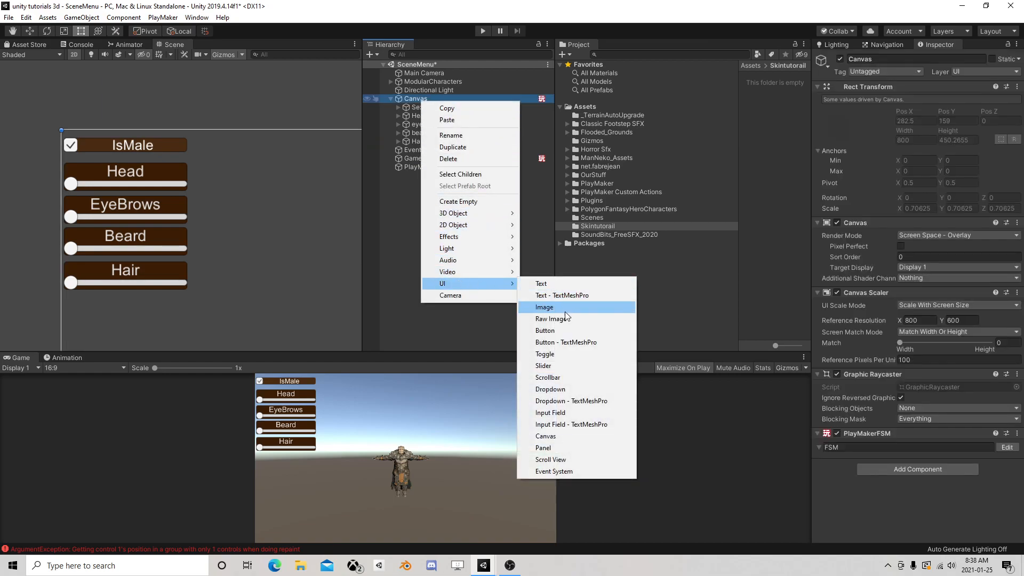
pyautogui.click(560, 330)
pyautogui.press('f')
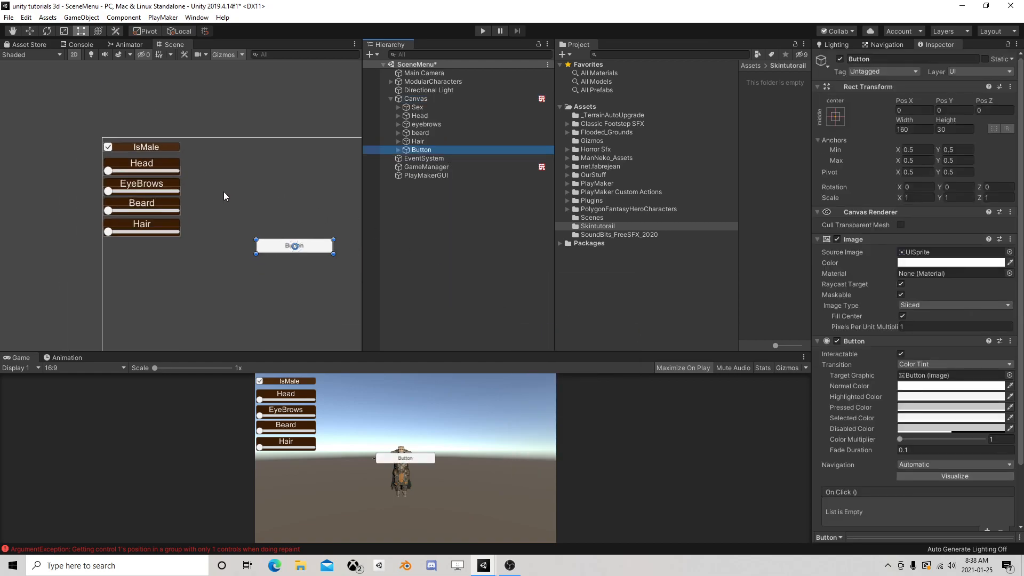
pyautogui.click(30, 30)
pyautogui.moveTo(191, 152); pyautogui.dragTo(192, 240)
# Set the new button's label text to GameStart and collapse the button in the hierarchy
pyautogui.click(397, 150)
pyautogui.click(429, 159)
pyautogui.click(861, 263)
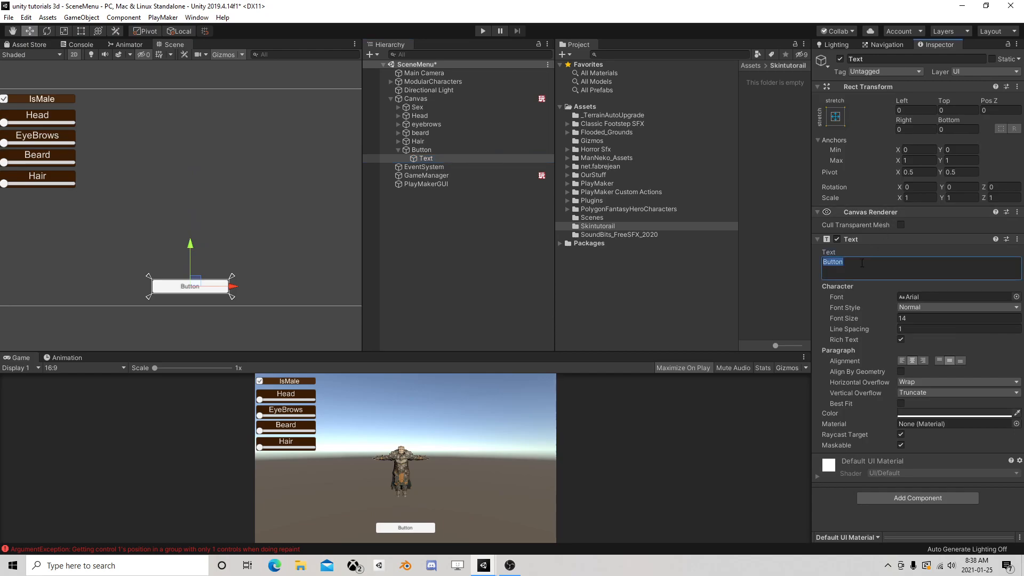
pyautogui.write('GameStart')
pyautogui.click(623, 297)
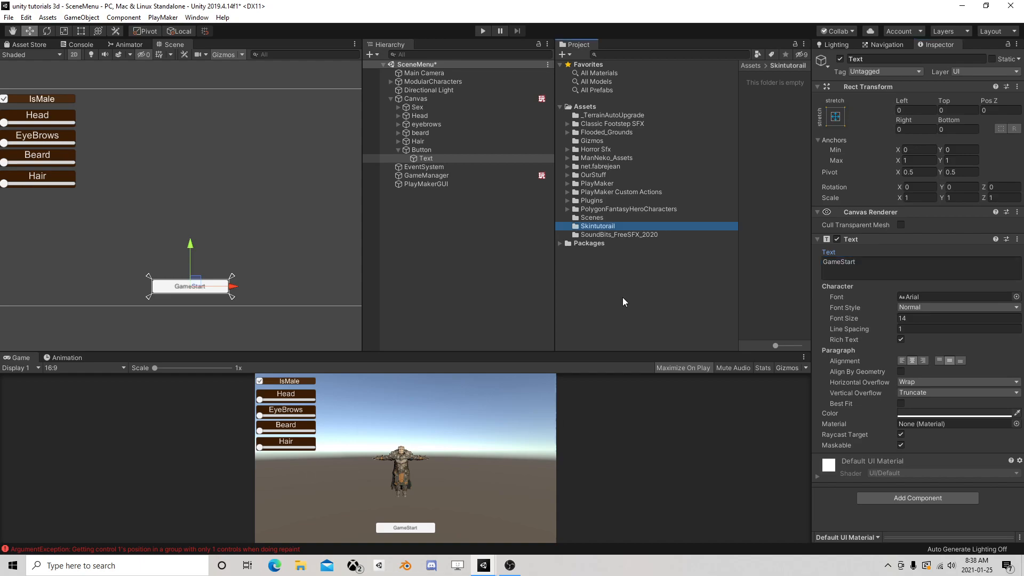
pyautogui.click(398, 150)
# Add a second PlayMaker FSM to the Canvas, name it GameStart, and open it for editing
pyautogui.click(418, 99)
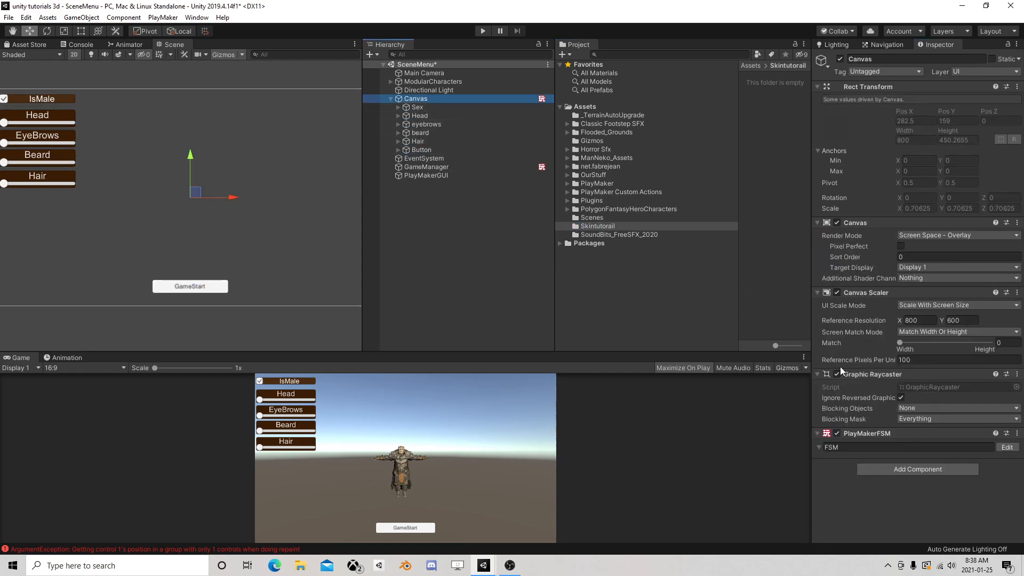
pyautogui.click(901, 469)
pyautogui.click(897, 424)
pyautogui.click(859, 477)
pyautogui.write('GameStart')
pyautogui.click(1006, 478)
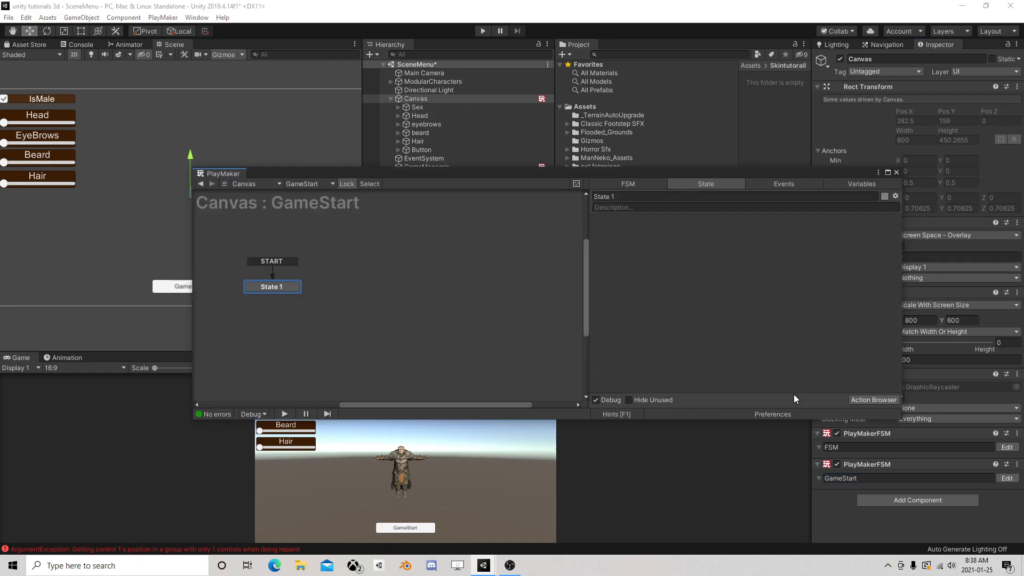
# Add a UI Button On Click Event action to State 1 and specify the Canvas's Button as its game object
pyautogui.click(873, 399)
pyautogui.write('butt')
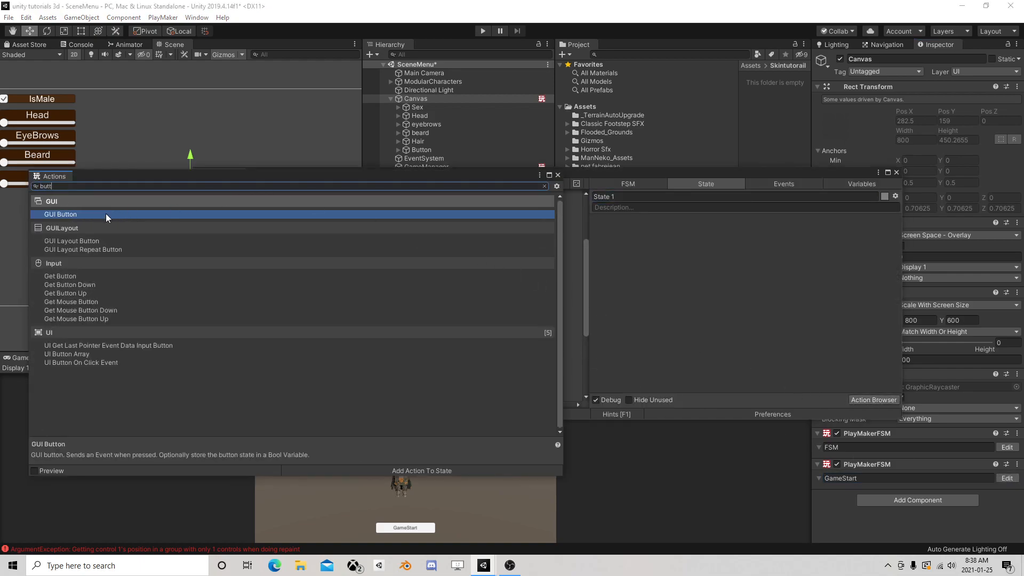
pyautogui.doubleClick(93, 364)
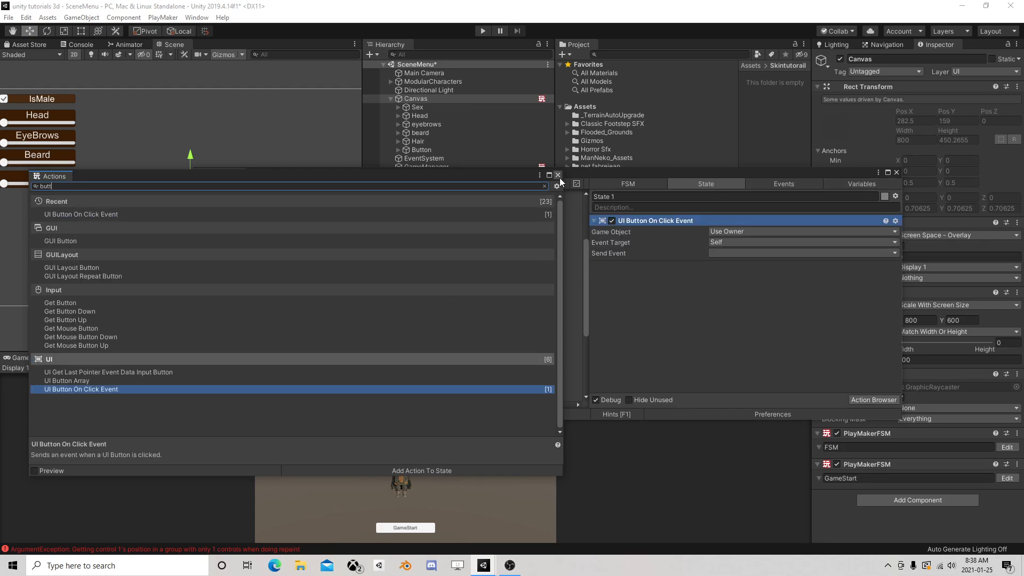
pyautogui.click(558, 175)
pyautogui.click(733, 231)
pyautogui.click(742, 255)
pyautogui.moveTo(737, 171); pyautogui.dragTo(622, 211)
pyautogui.moveTo(424, 149); pyautogui.dragTo(640, 286)
# Create a new event named click as the event sent by the UI Button On Click Event action
pyautogui.click(624, 306)
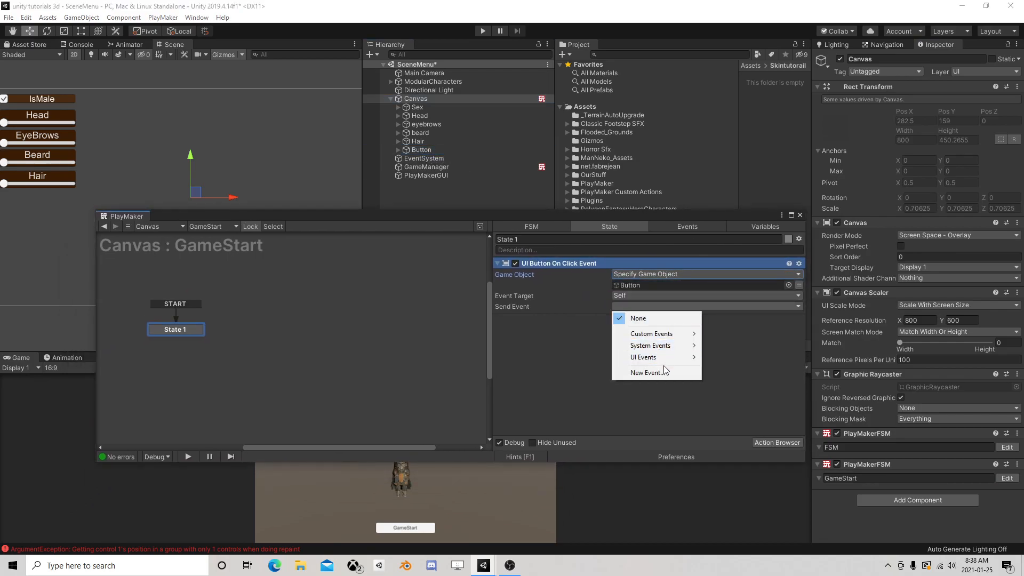
pyautogui.click(661, 371)
pyautogui.write('click')
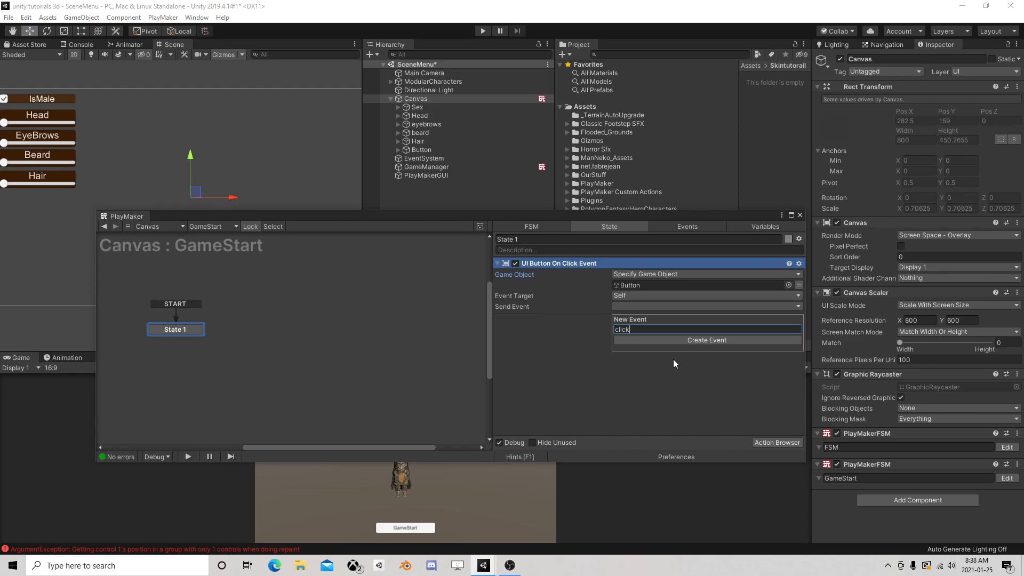
pyautogui.press('Return')
# Add a click transition to State 1 and connect it to a new state beside it
pyautogui.rightClick(179, 331)
pyautogui.moveTo(265, 338)
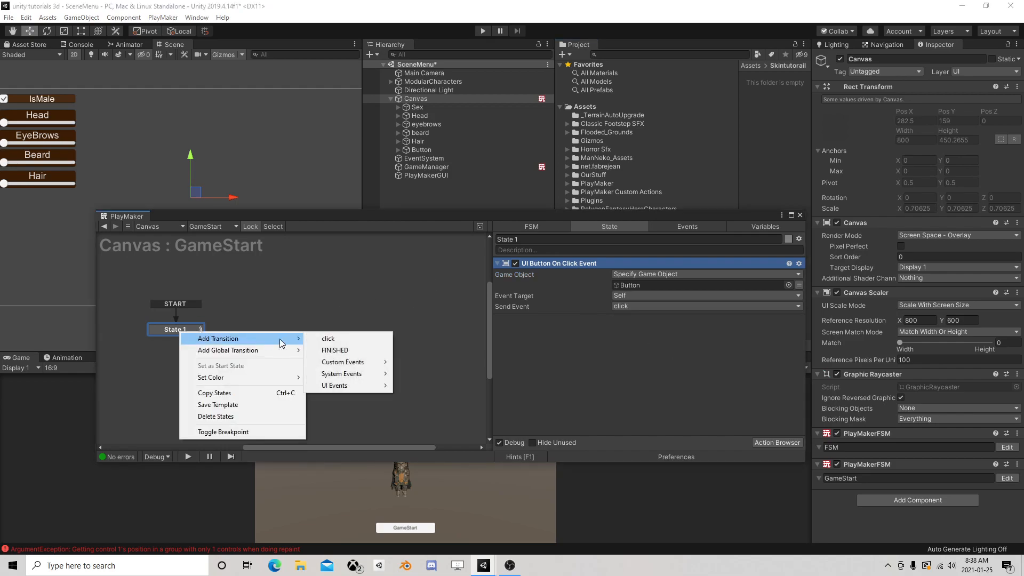
pyautogui.click(350, 340)
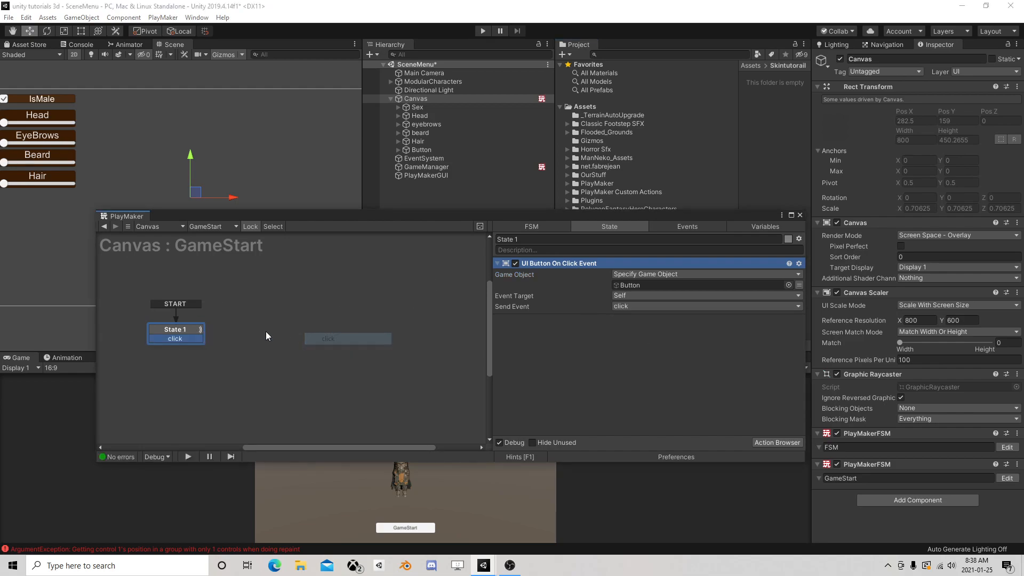
pyautogui.rightClick(266, 331)
pyautogui.click(288, 336)
pyautogui.moveTo(196, 338); pyautogui.dragTo(285, 337)
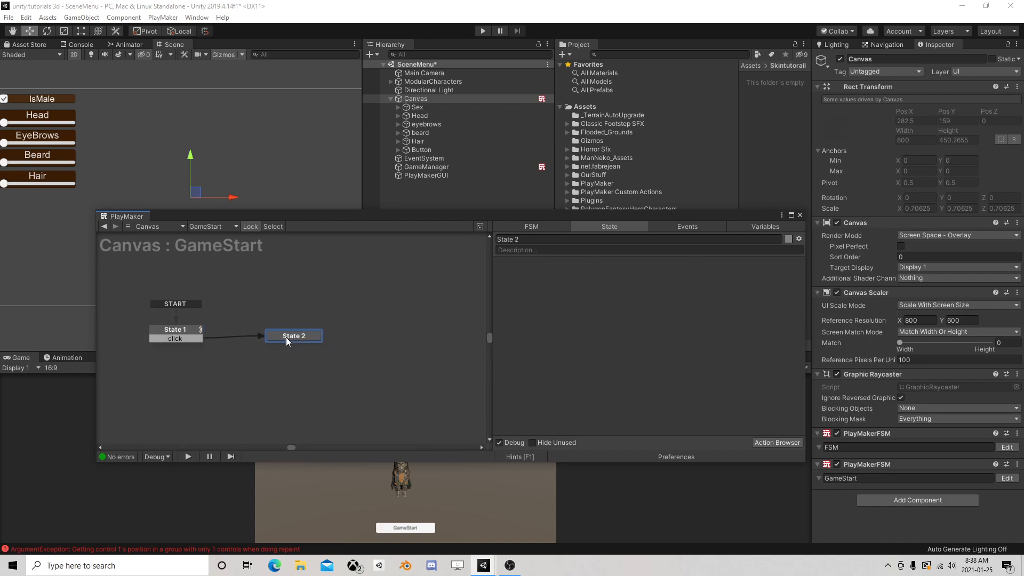
# Add a Load Scene action to State 2 with Scene At Index set to 1, and close the PlayMaker editor
pyautogui.click(780, 442)
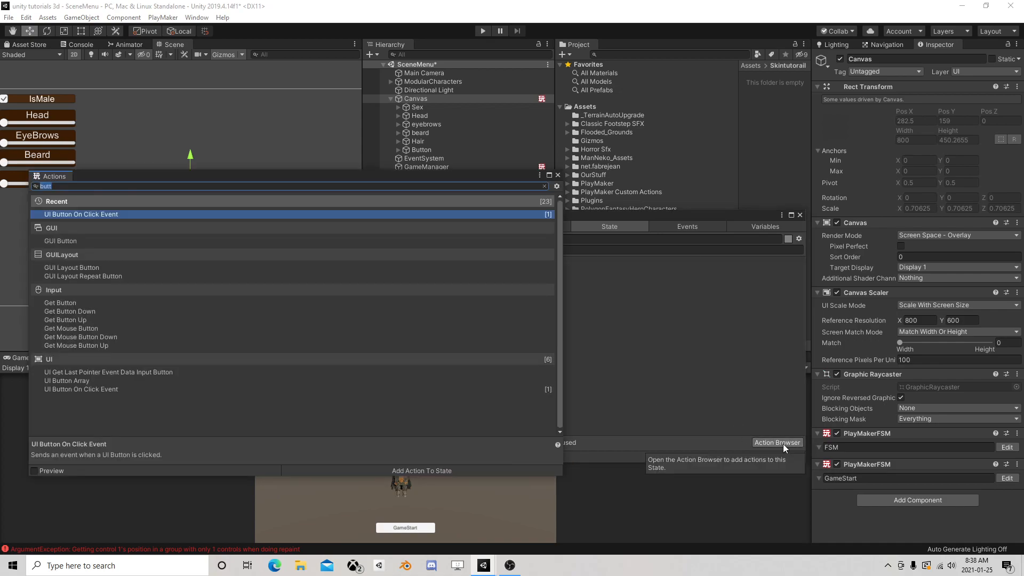
pyautogui.write('scene')
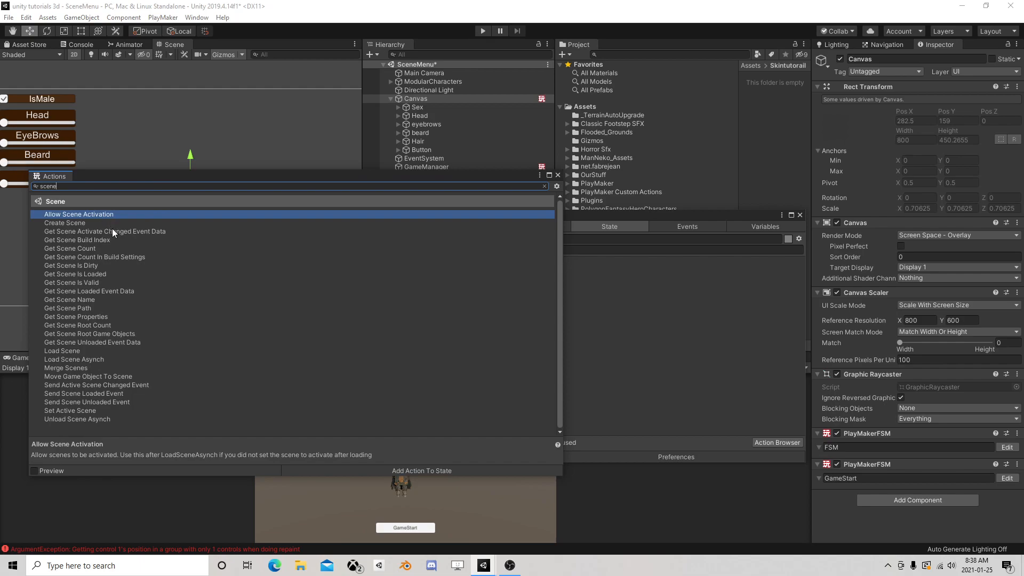
pyautogui.click(86, 350)
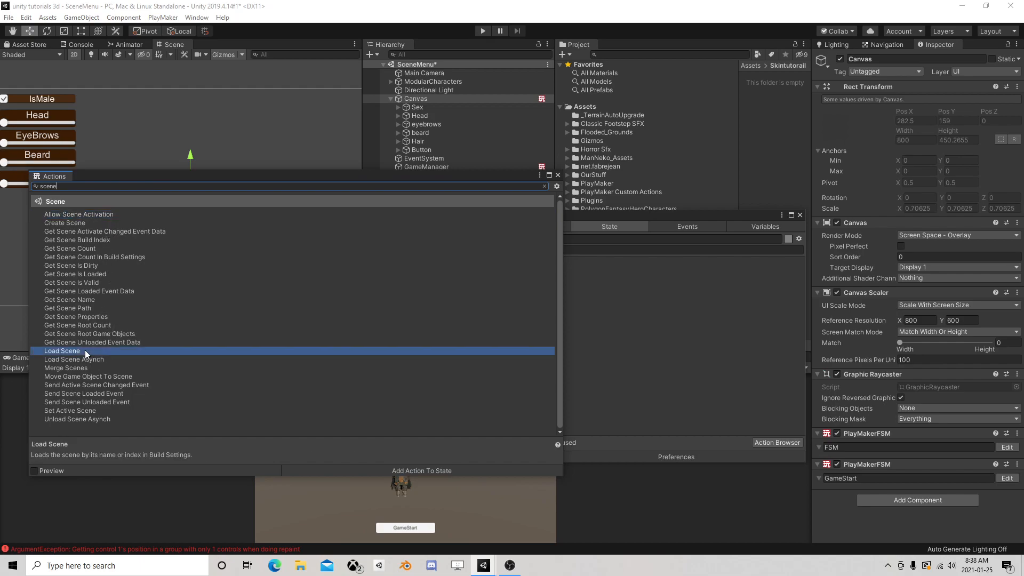
pyautogui.doubleClick(70, 351)
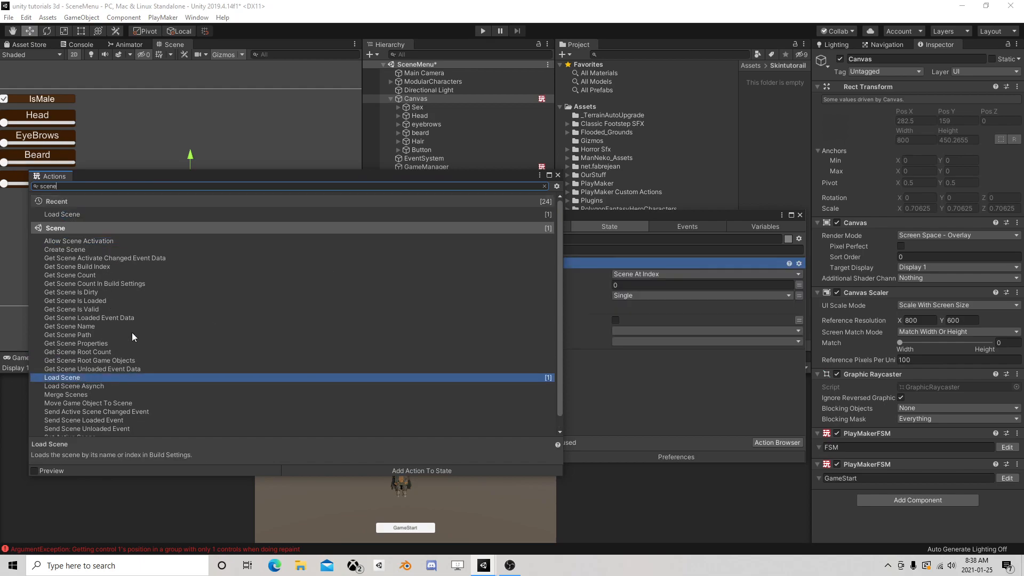
pyautogui.click(558, 175)
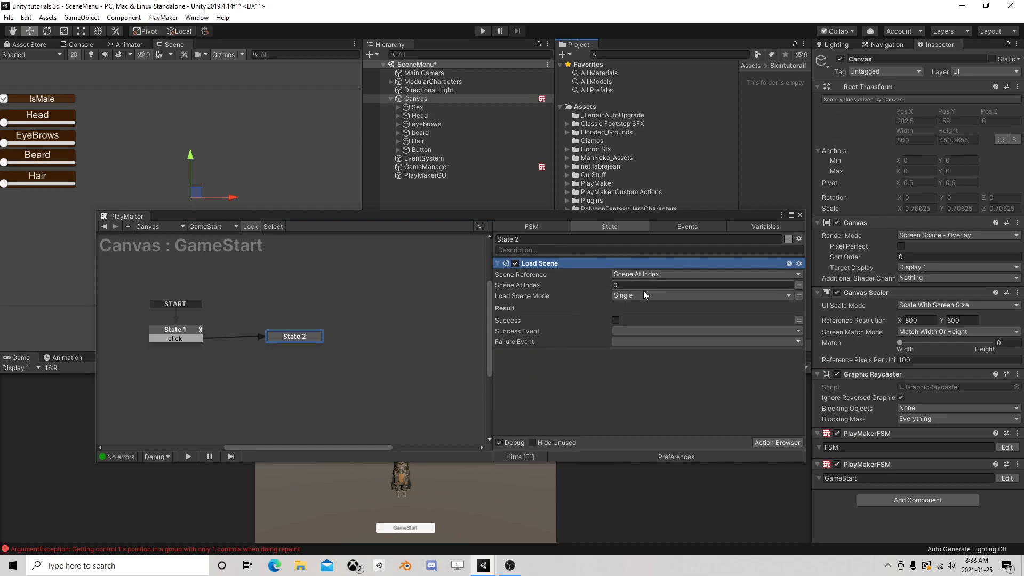
pyautogui.click(773, 286)
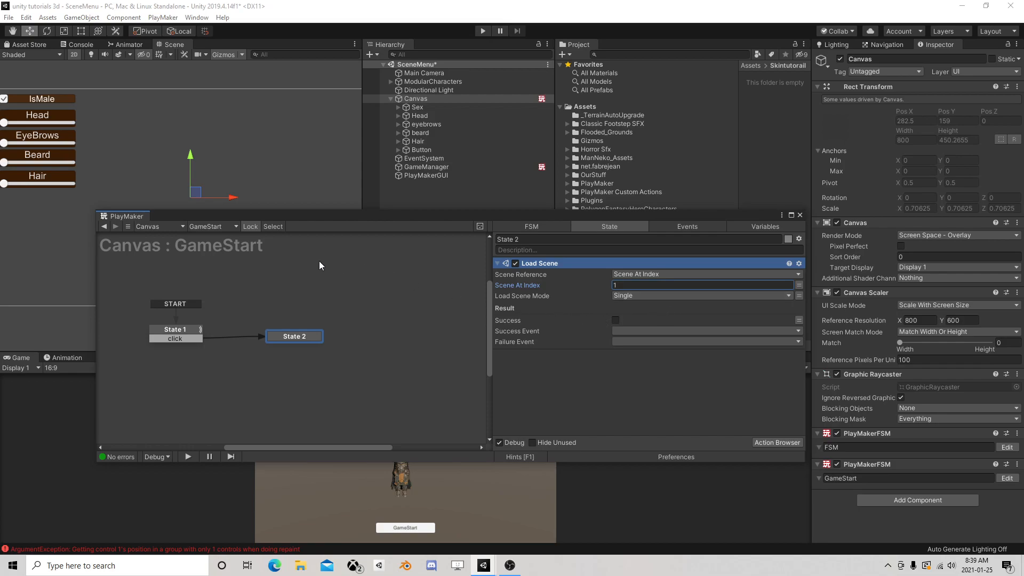
pyautogui.click(800, 214)
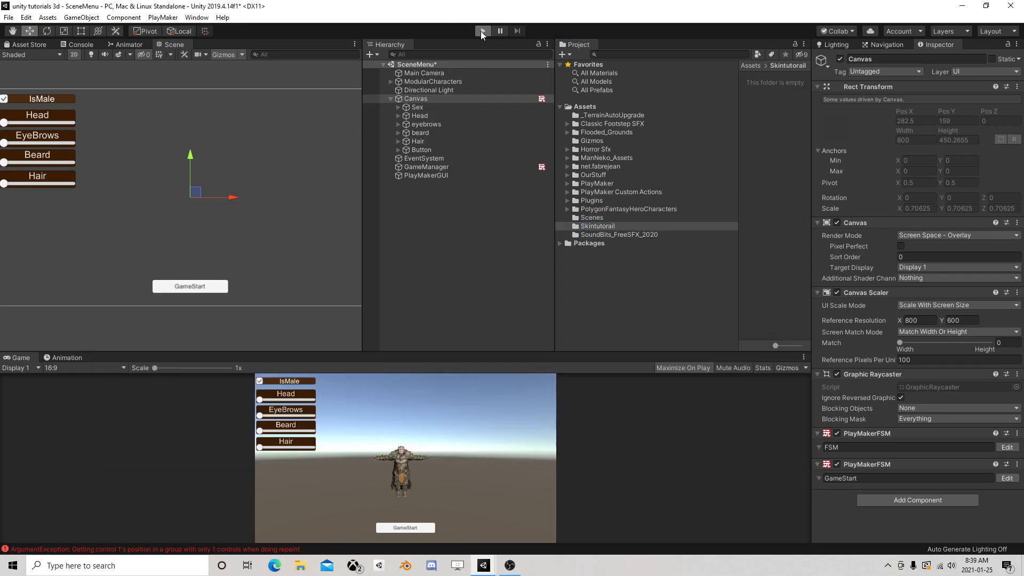
# Test the GameStart button in play mode, inspect the loaded GameScene in the hierarchy, and stop playback
pyautogui.click(482, 31)
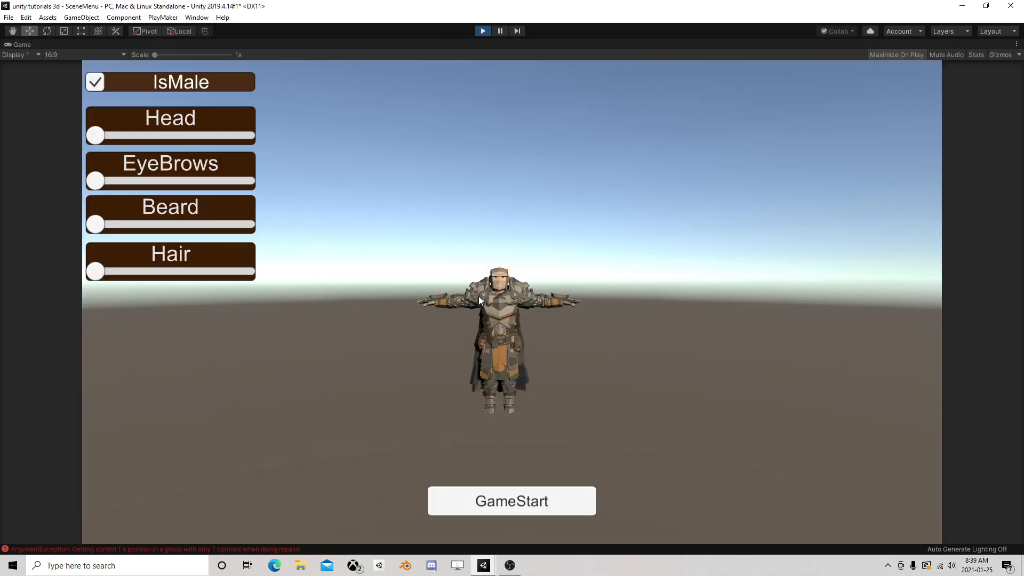
pyautogui.click(536, 502)
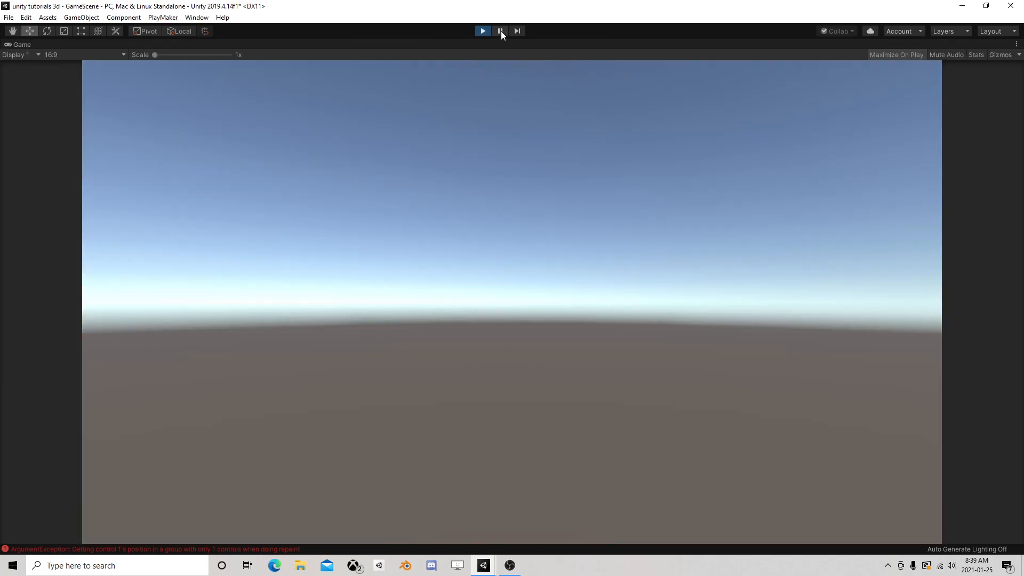
pyautogui.click(500, 31)
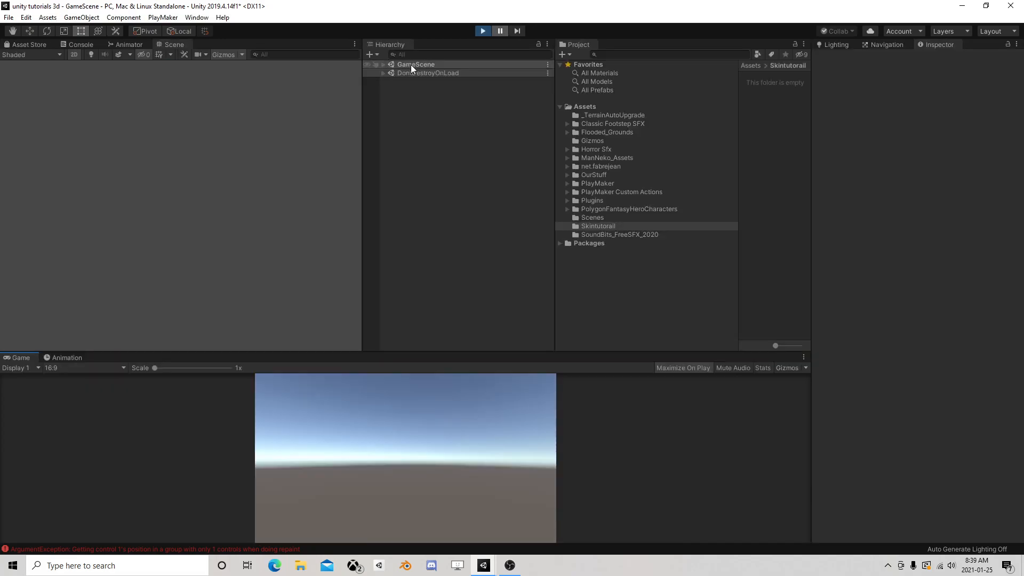
pyautogui.click(384, 64)
pyautogui.click(384, 63)
pyautogui.click(483, 31)
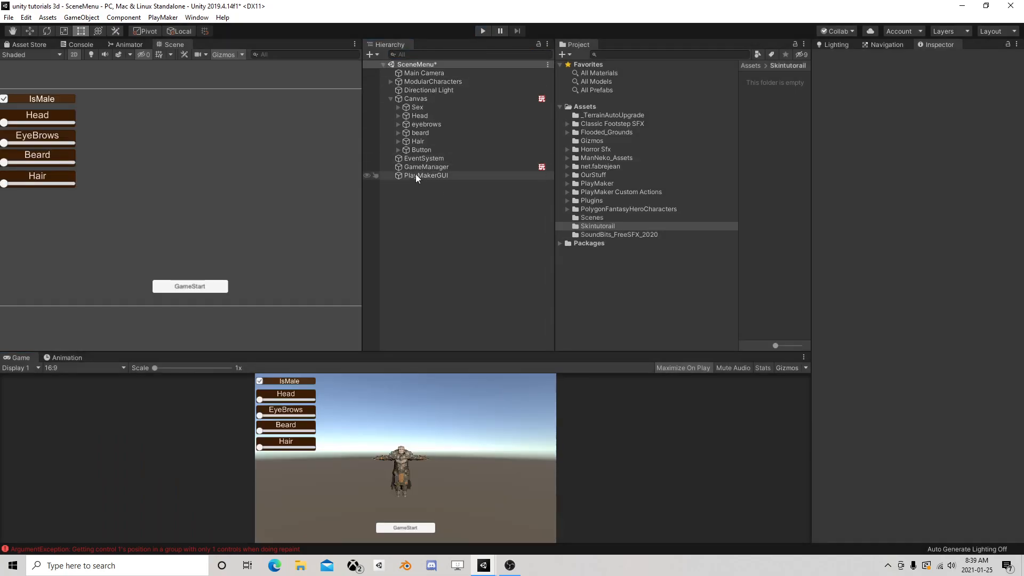
# Inspect the GameManager object's FSM components and open the Console to read the logged error
pyautogui.click(416, 176)
pyautogui.click(428, 167)
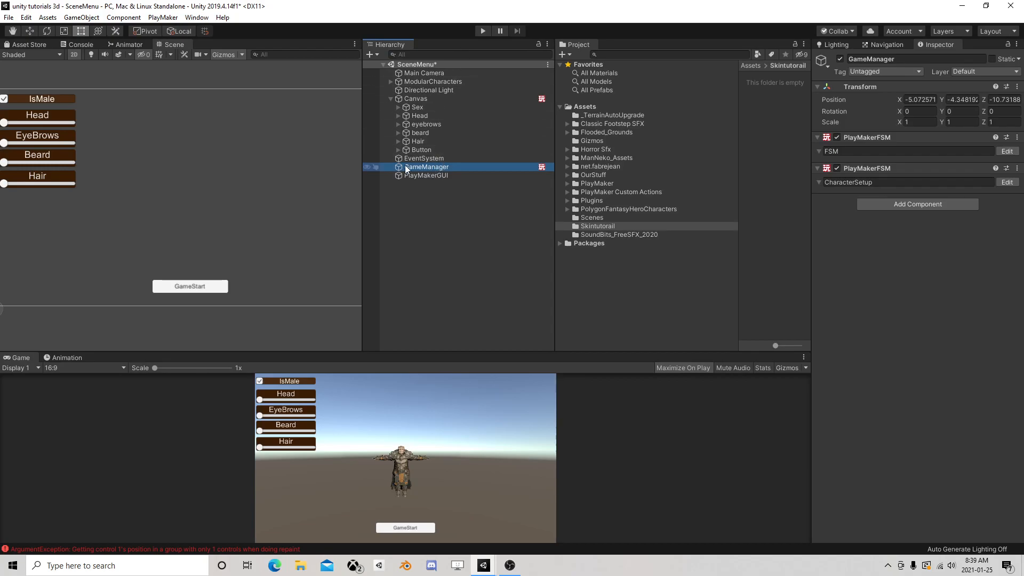
pyautogui.scroll(-1, 227, 181)
pyautogui.scroll(-1, 228, 185)
pyautogui.click(214, 550)
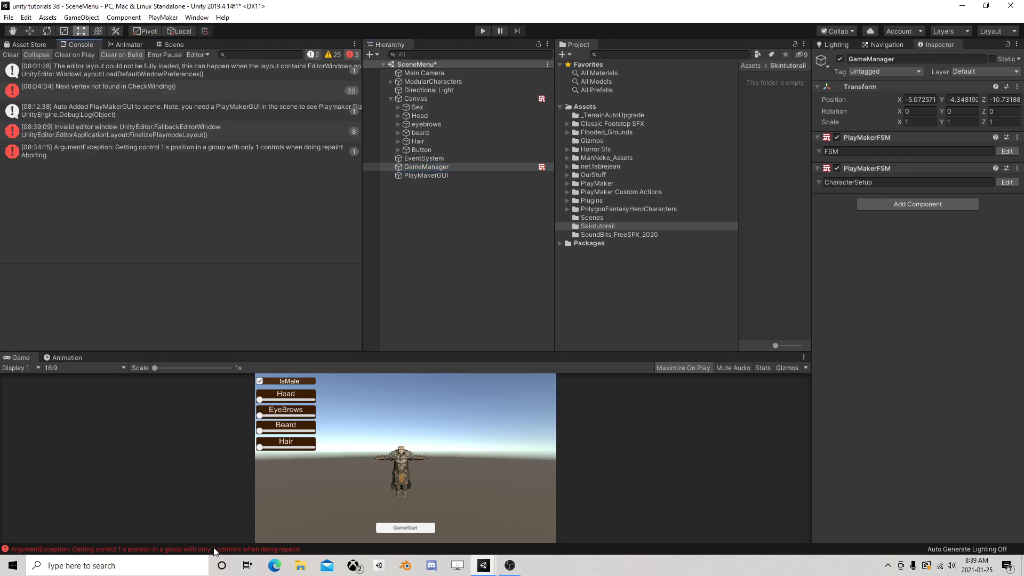
# Clear the logged Console messages, return to the Scene view, and collapse the Canvas children in the hierarchy
pyautogui.click(10, 55)
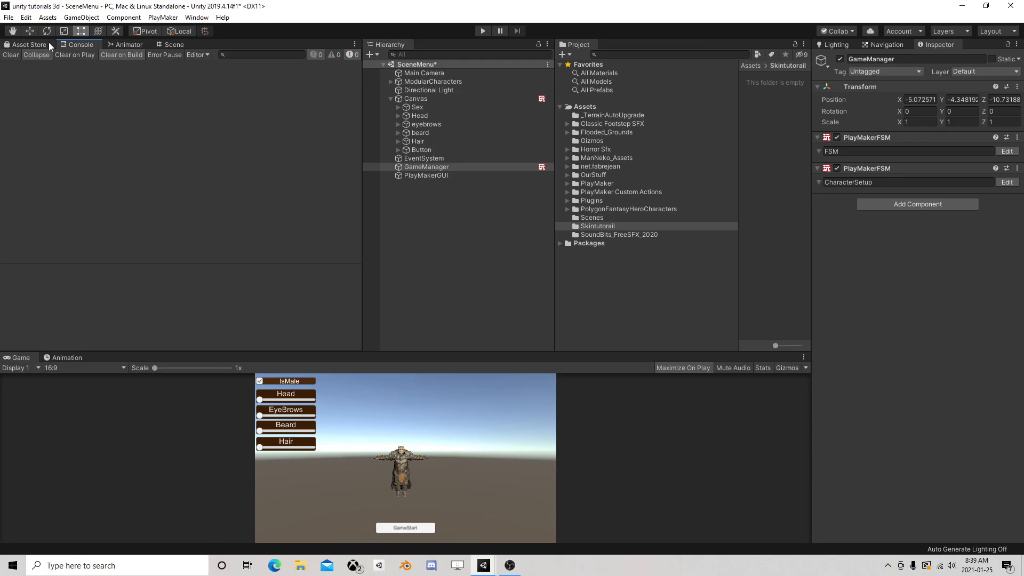
pyautogui.click(170, 45)
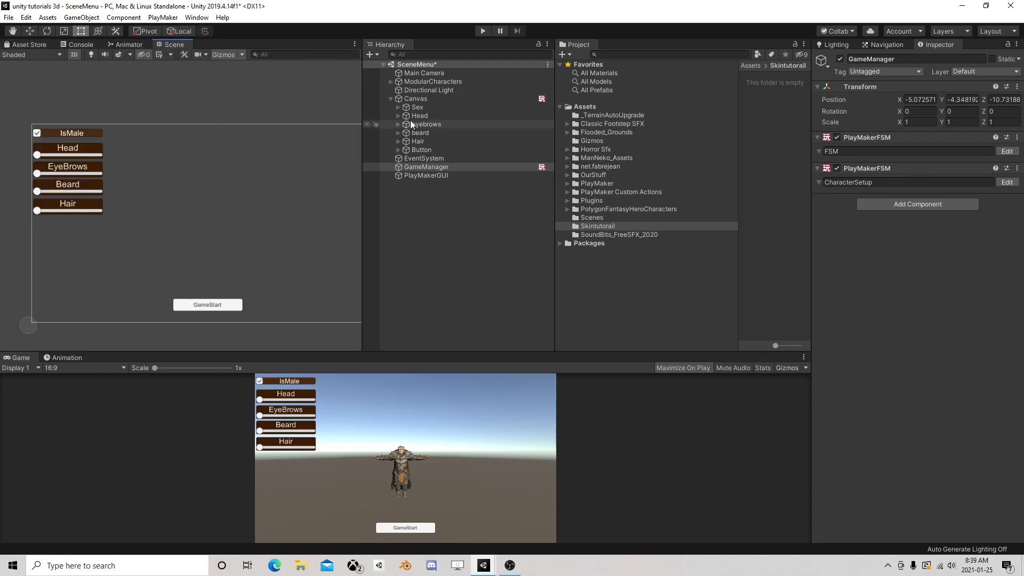
pyautogui.click(390, 98)
pyautogui.click(412, 98)
pyautogui.click(424, 115)
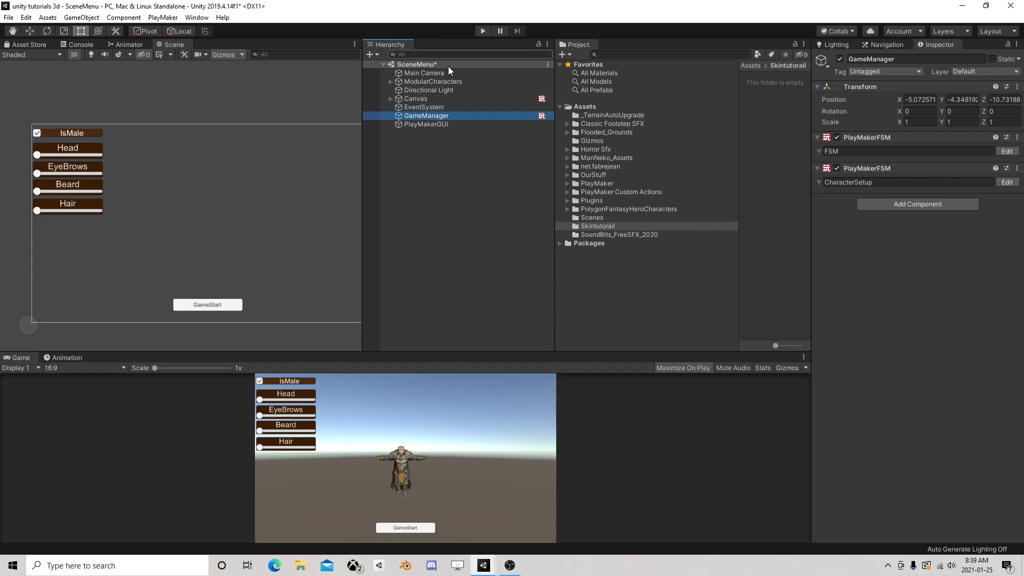
# Review the Canvas object's GameStart FSM and both FSMs on the GameManager object
pyautogui.click(410, 99)
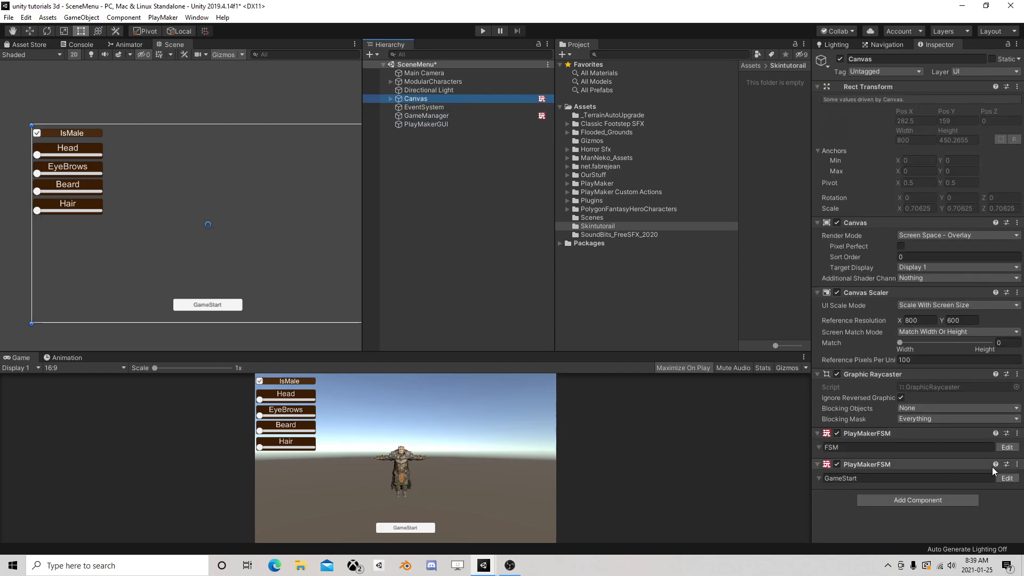
pyautogui.click(1007, 478)
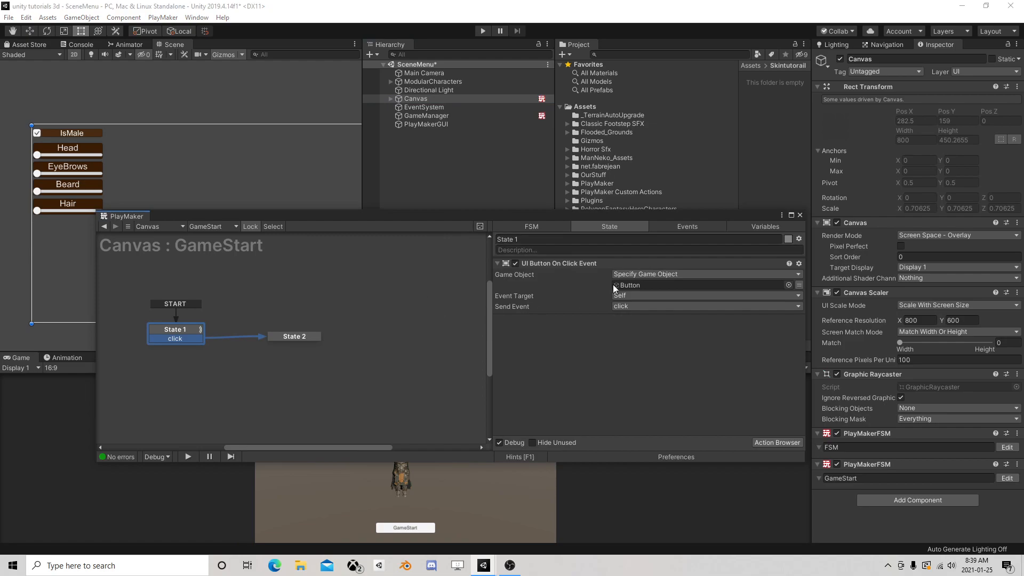
pyautogui.click(799, 215)
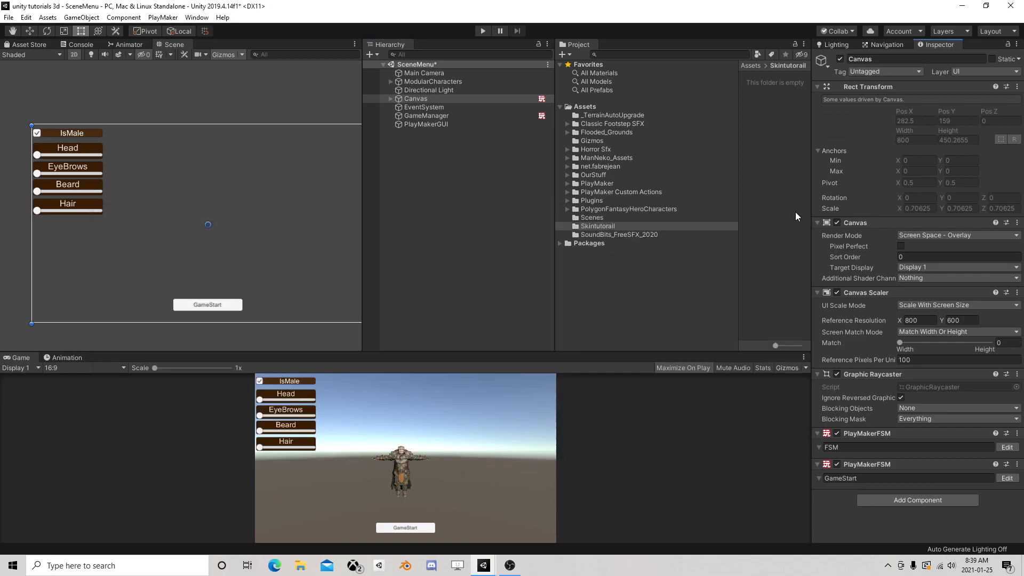
pyautogui.click(431, 116)
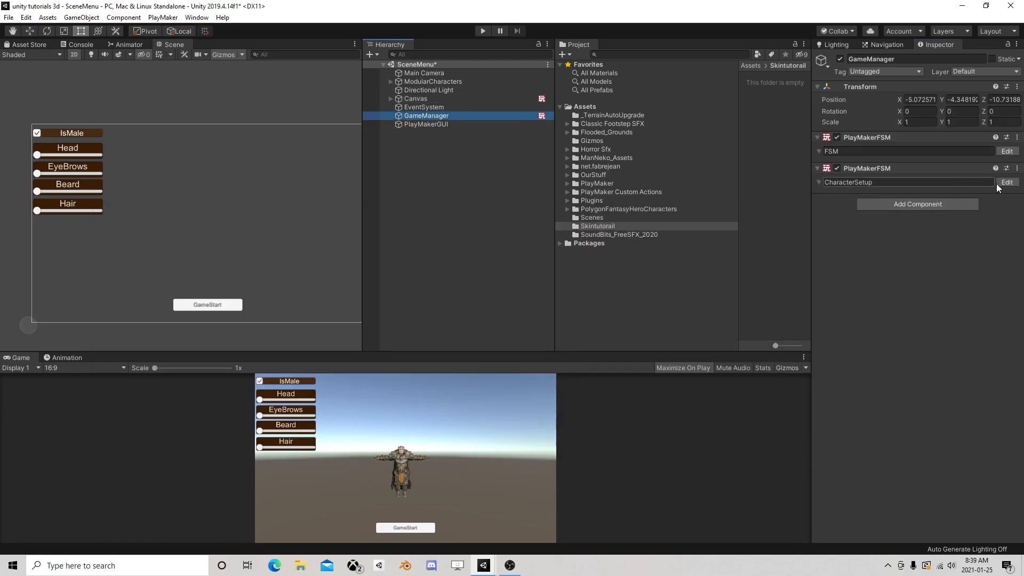
pyautogui.click(1006, 181)
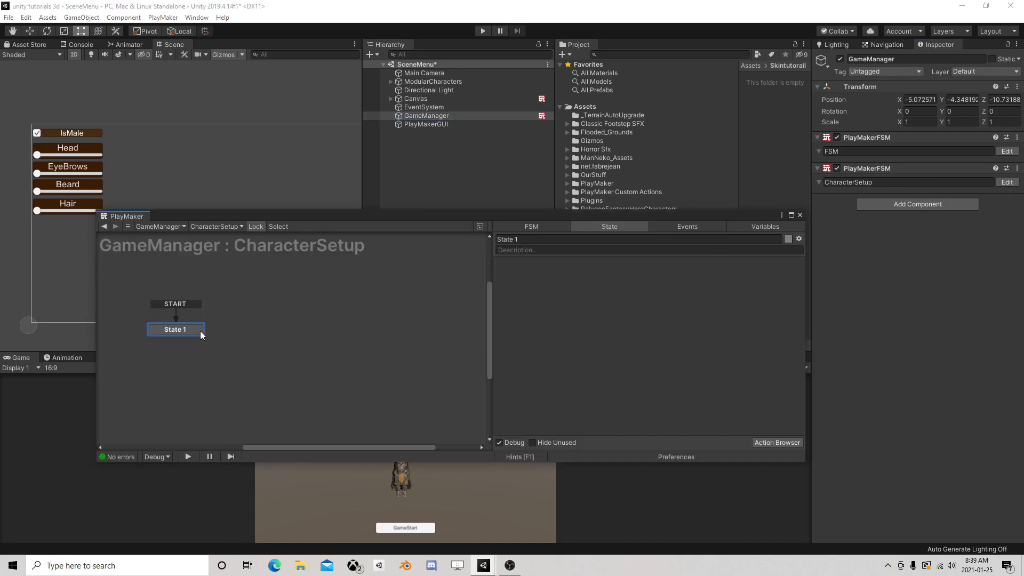
pyautogui.click(1006, 151)
pyautogui.click(1005, 182)
pyautogui.click(800, 214)
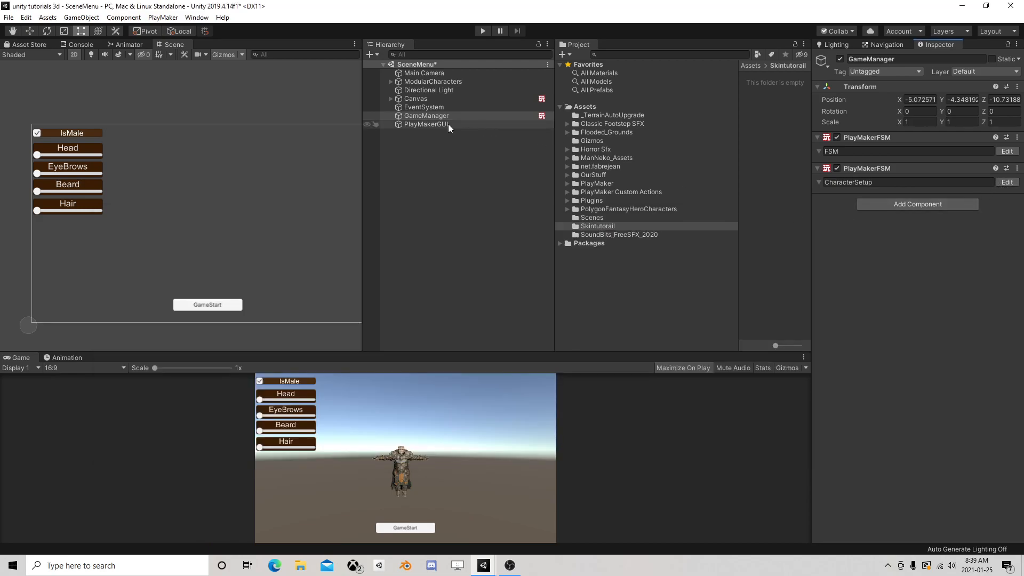
# In the Canvas GameStart FSM, move State 2 aside, add a new state before it, and reroute State 1's click transition to the new state
pyautogui.click(416, 99)
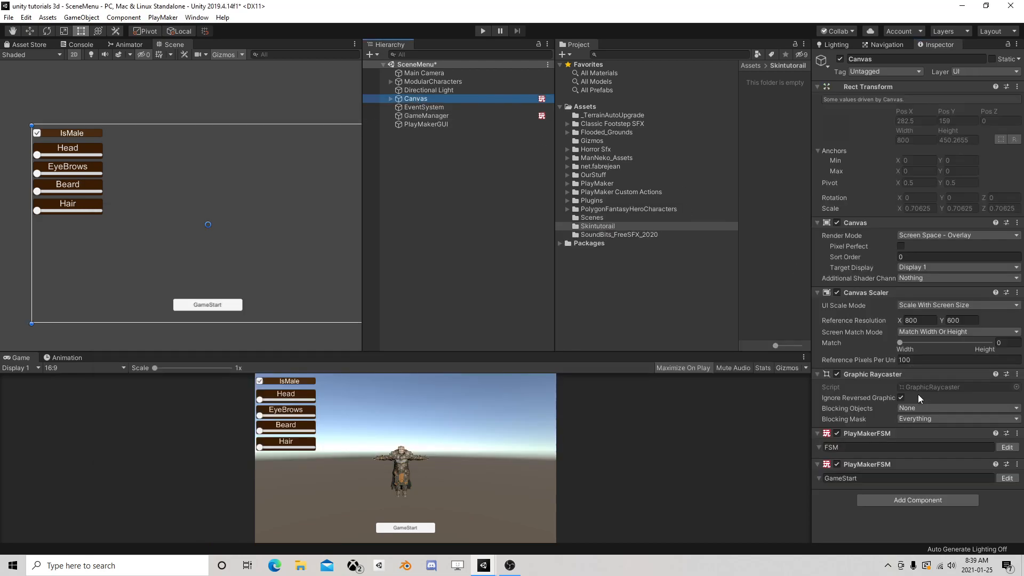
pyautogui.click(1006, 477)
pyautogui.moveTo(302, 336); pyautogui.dragTo(413, 339)
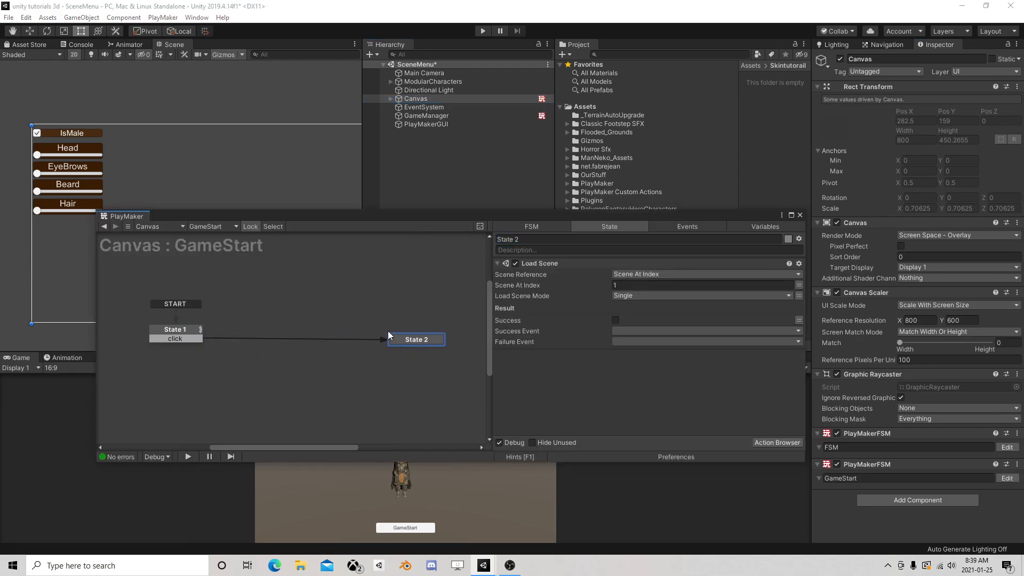
pyautogui.rightClick(274, 335)
pyautogui.click(285, 334)
pyautogui.moveTo(189, 339); pyautogui.dragTo(281, 334)
# Add a FINISHED transition to State 3, connect it to State 2, and close the PlayMaker editor
pyautogui.rightClick(282, 335)
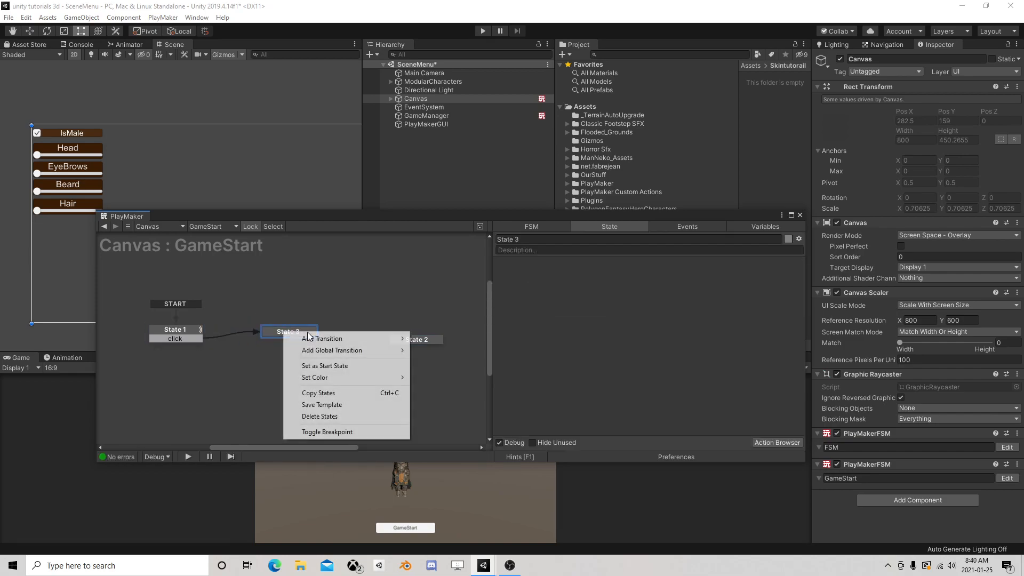
pyautogui.moveTo(314, 339)
pyautogui.click(441, 351)
pyautogui.moveTo(309, 340); pyautogui.dragTo(414, 339)
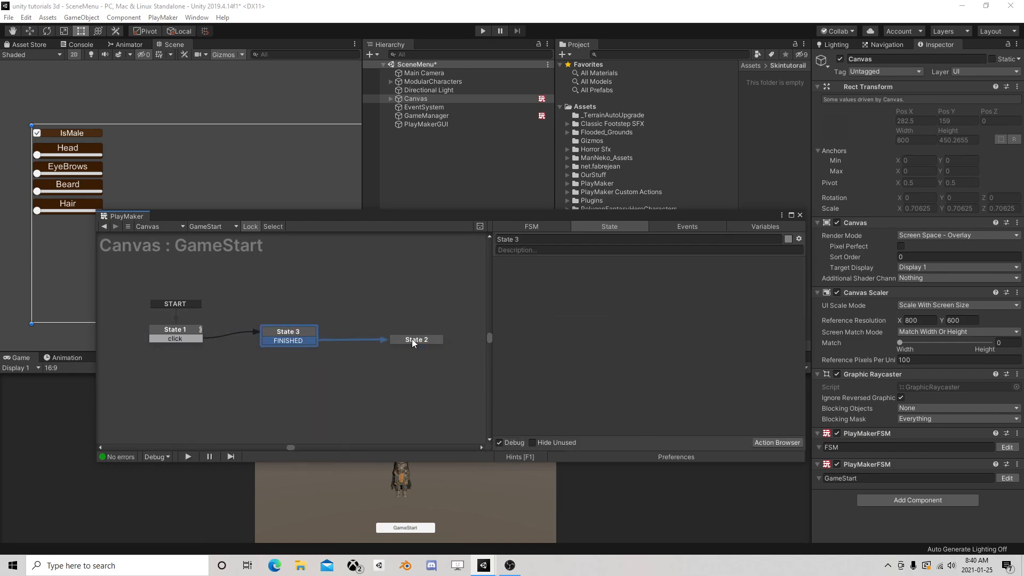
pyautogui.click(800, 215)
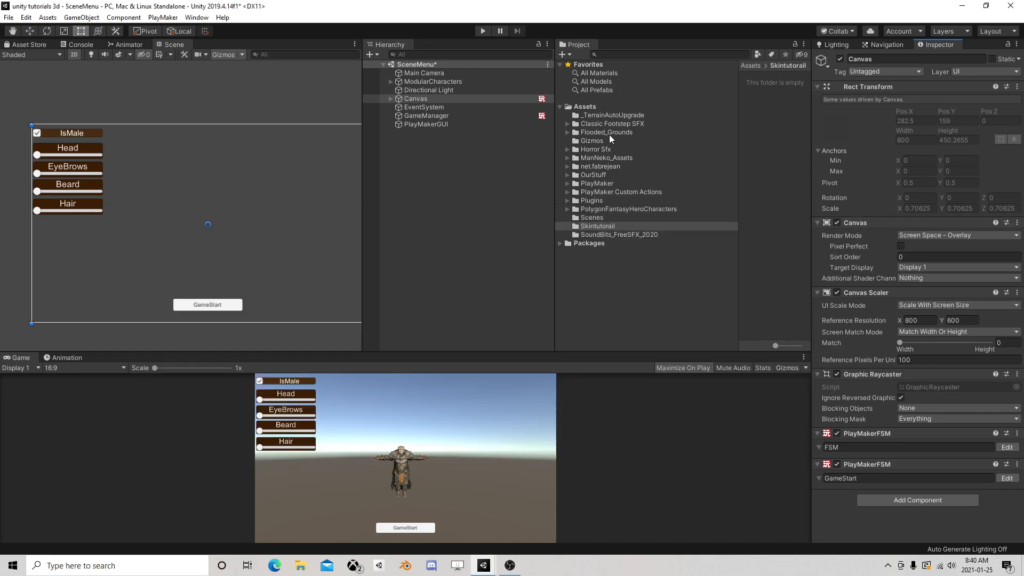
# Add a Bool variable named IsMale to the GameManager's CharacterSetup FSM
pyautogui.click(450, 117)
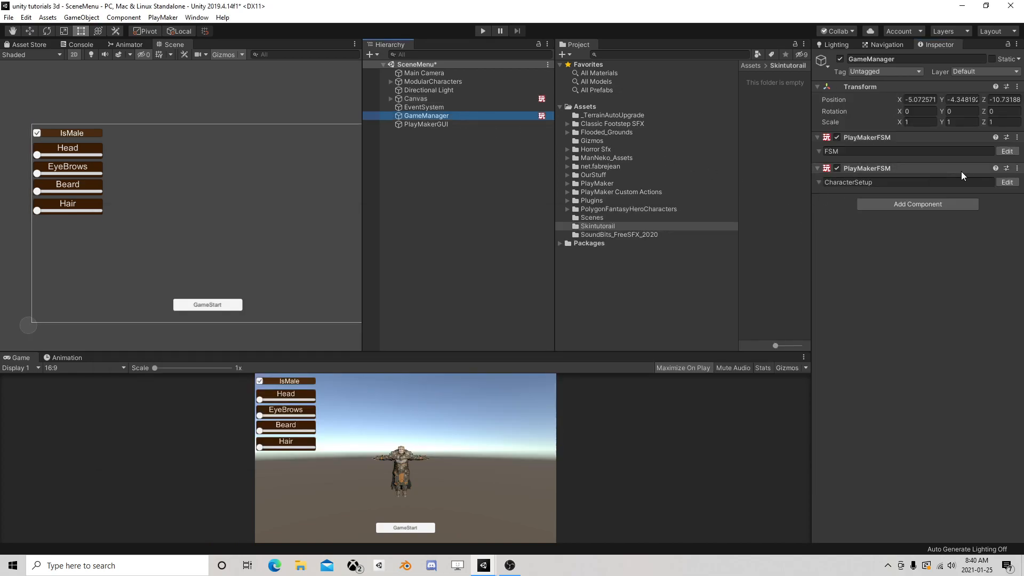
pyautogui.click(1006, 182)
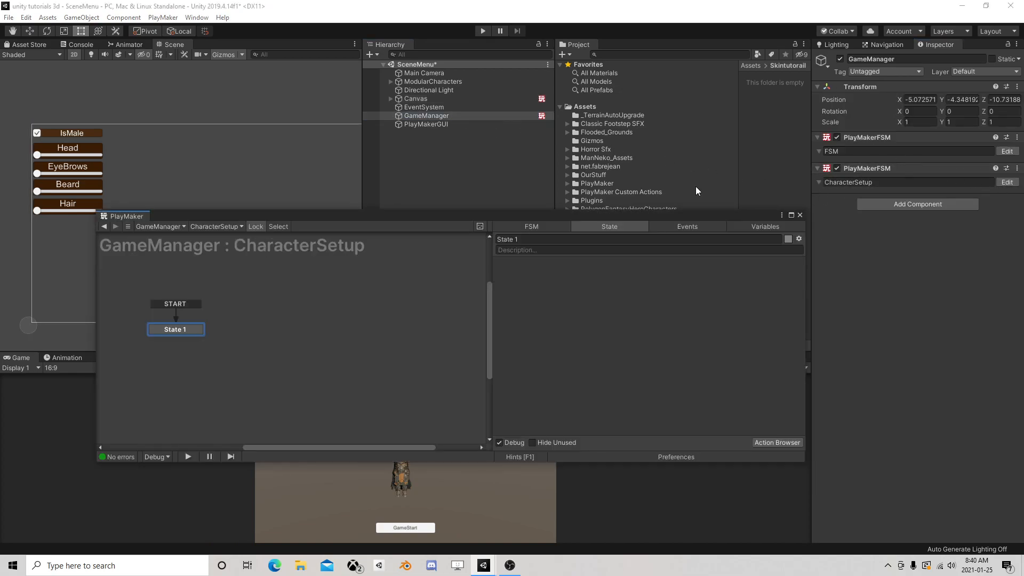
pyautogui.click(748, 226)
pyautogui.click(573, 442)
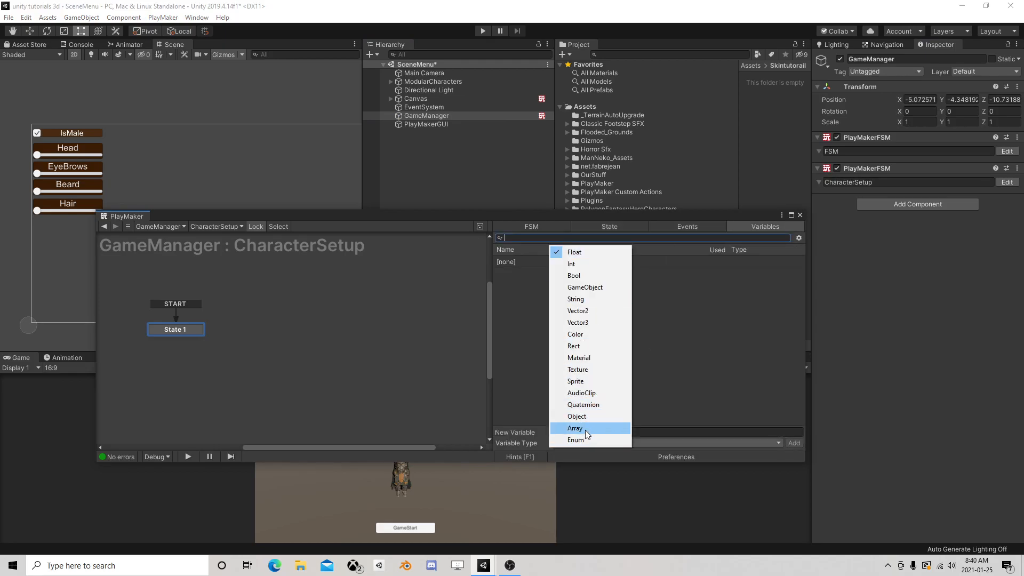
pyautogui.click(576, 275)
pyautogui.click(568, 432)
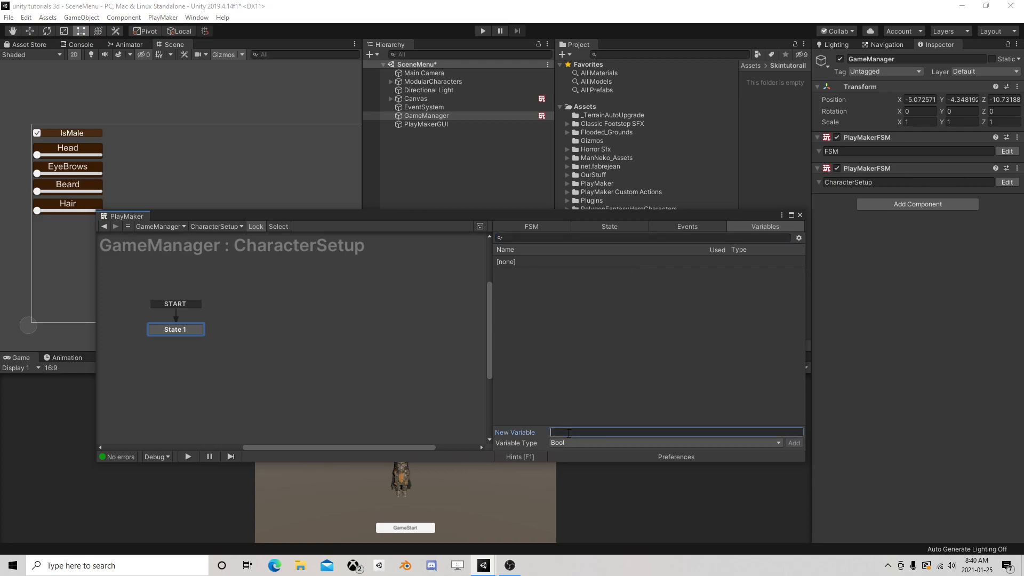
pyautogui.write('IsMale')
pyautogui.press('Return')
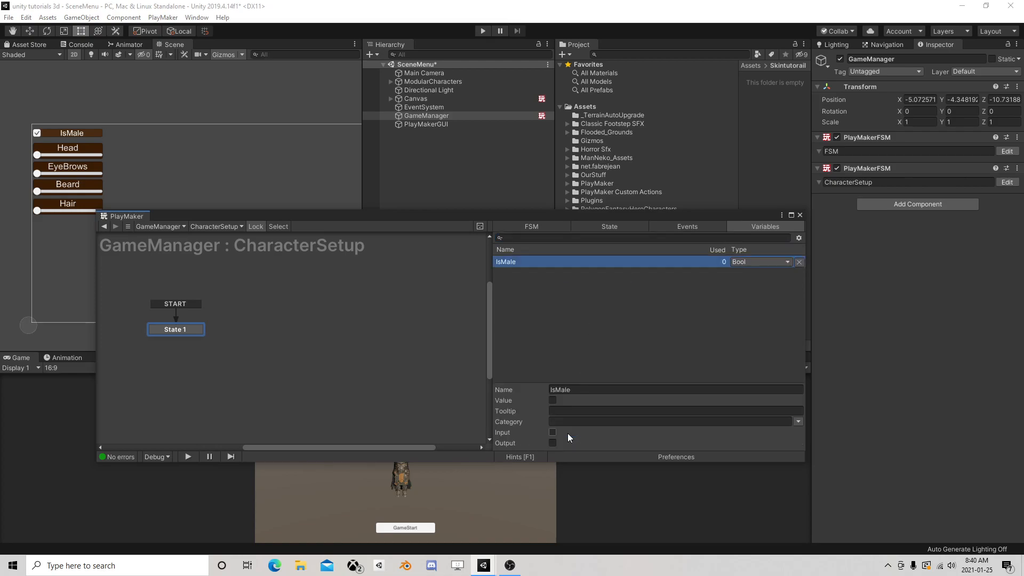
pyautogui.click(593, 376)
# Add an Int variable named Head to the CharacterSetup FSM
pyautogui.click(570, 440)
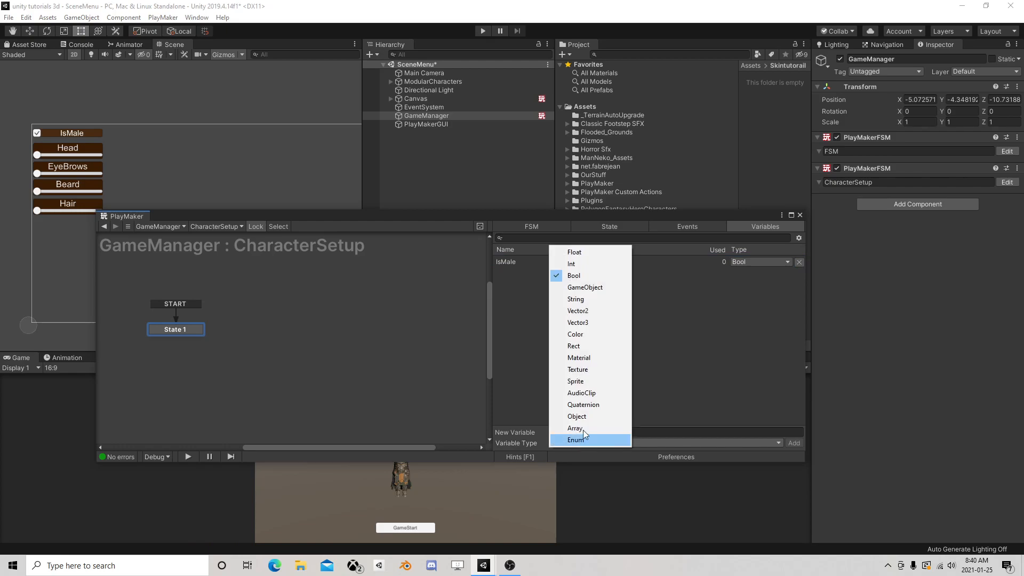
pyautogui.click(585, 265)
pyautogui.click(581, 431)
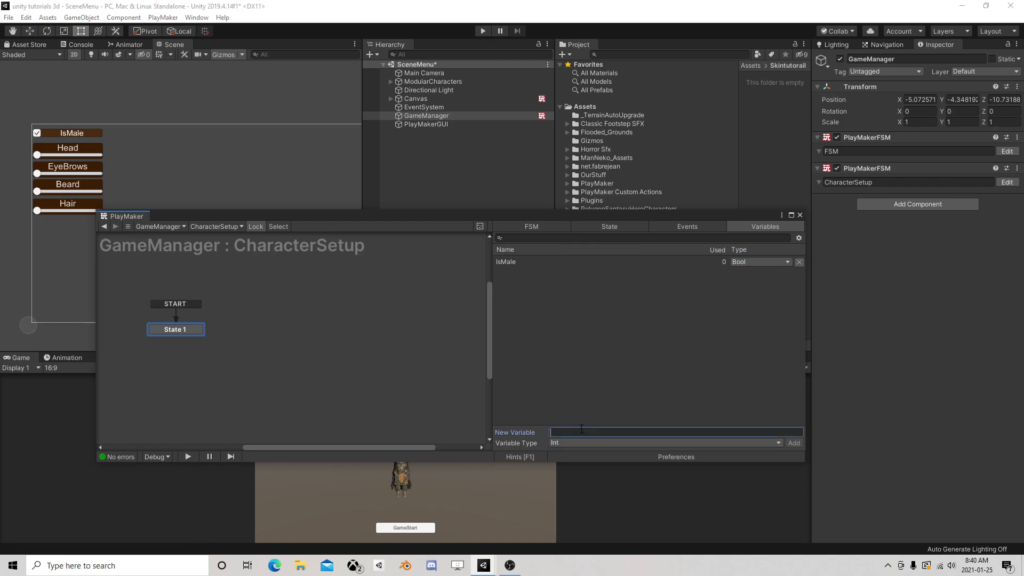
pyautogui.write('Head')
pyautogui.press('Return')
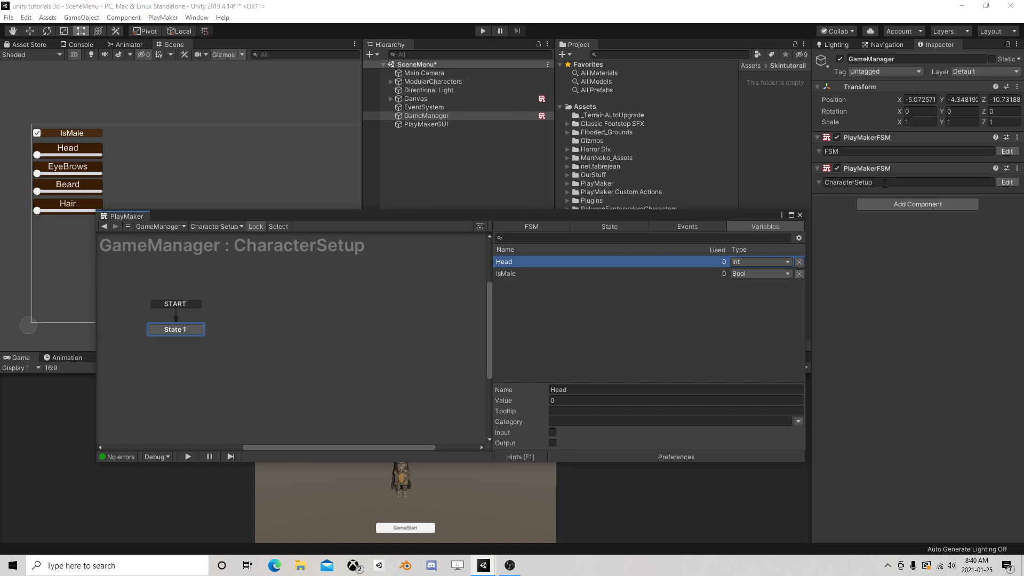
# Add a Get Fsm Bool action to State 3 of the Canvas GameStart FSM
pyautogui.click(415, 99)
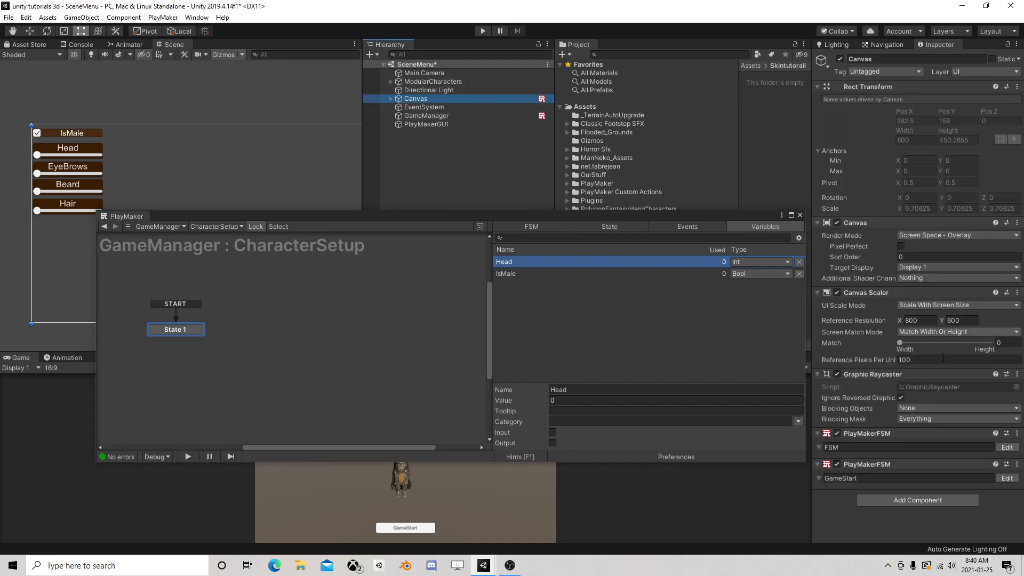
pyautogui.click(1002, 479)
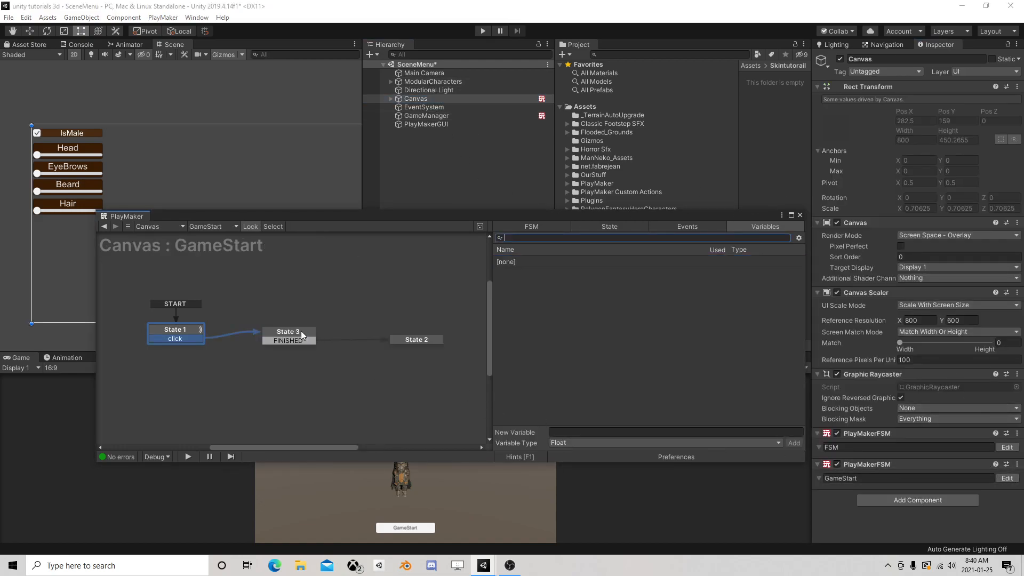
pyautogui.click(301, 333)
pyautogui.write('g')
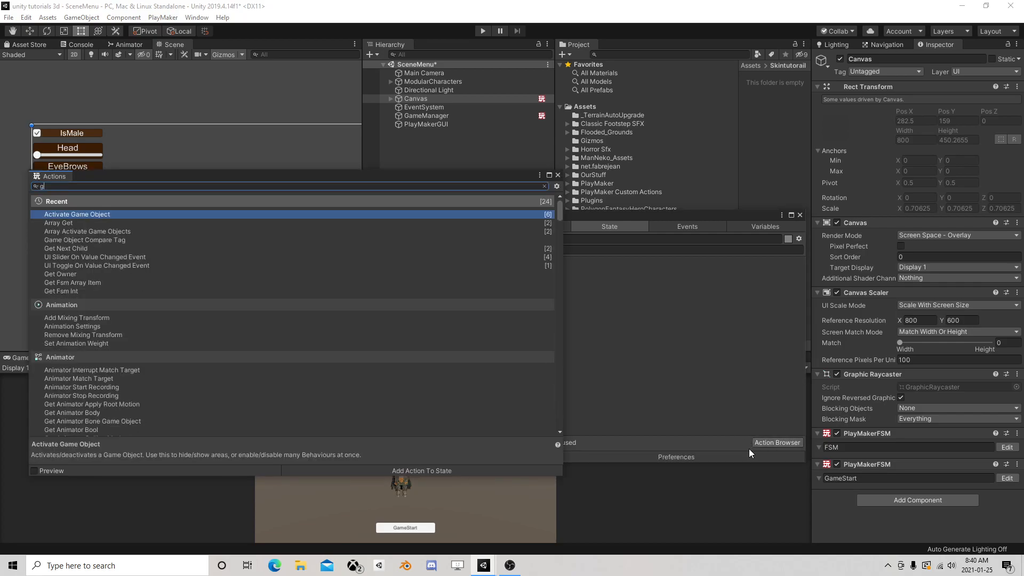
pyautogui.write('et fsm ')
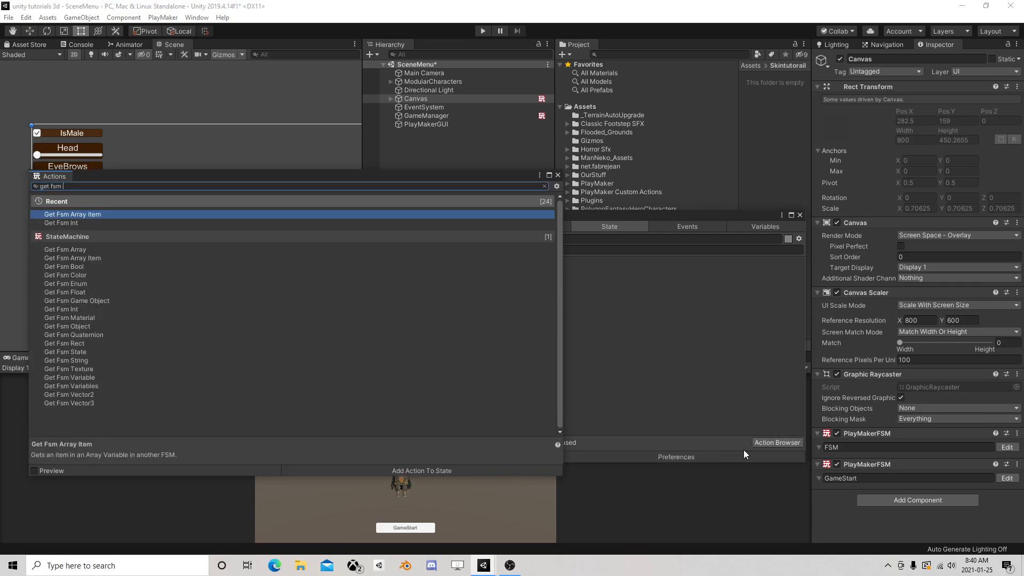
pyautogui.write('bool')
pyautogui.doubleClick(80, 214)
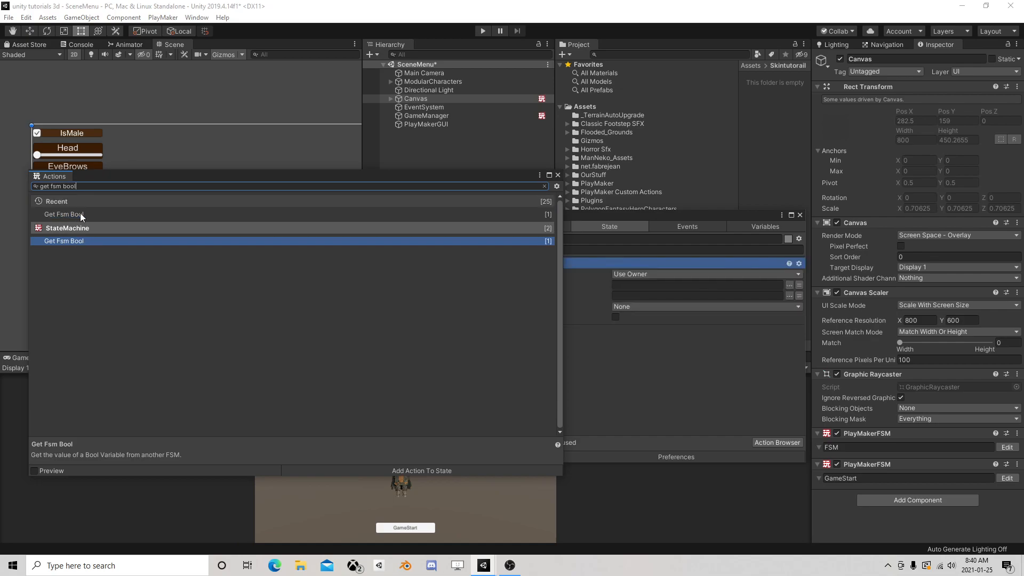
pyautogui.click(558, 175)
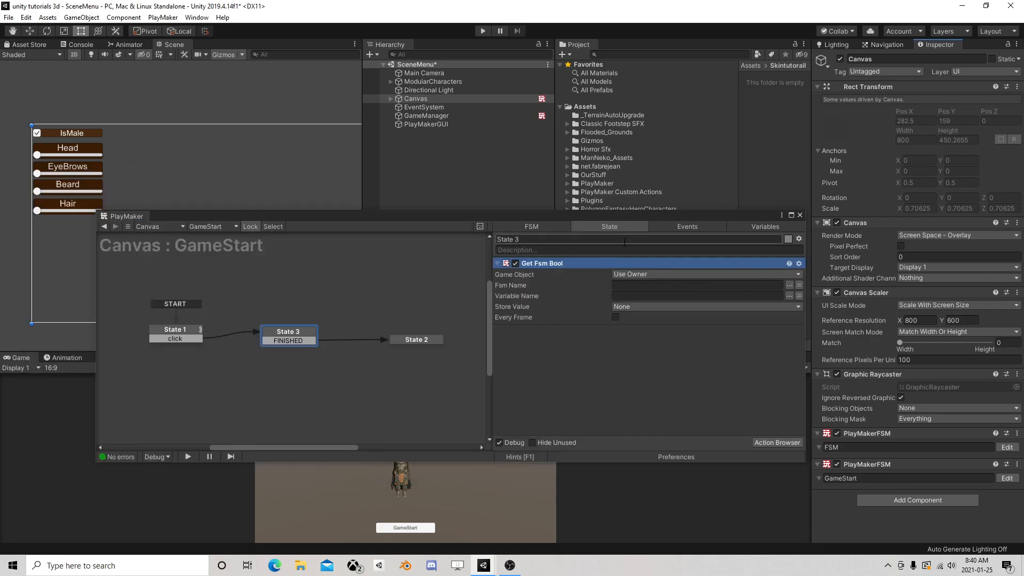
# Configure Get Fsm Bool to read ToggleValue from the FSM named FSM and store it in a new variable ISMale
pyautogui.click(789, 284)
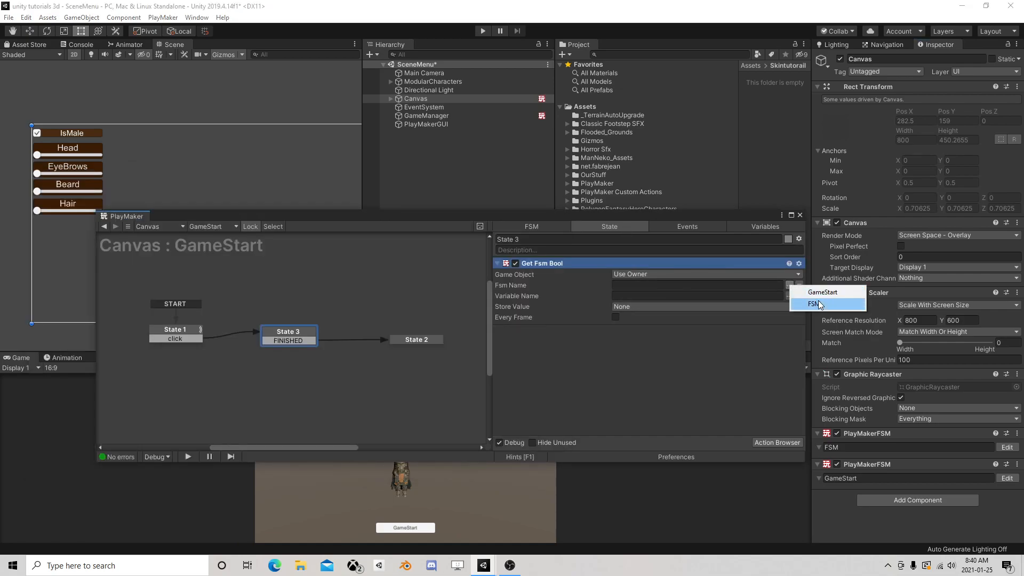
pyautogui.click(699, 356)
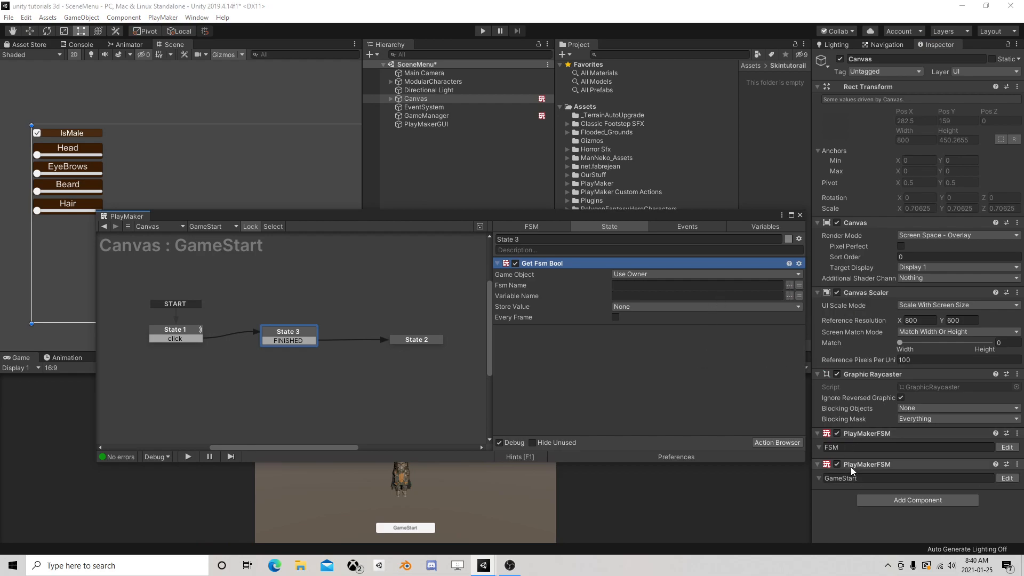
pyautogui.click(789, 285)
pyautogui.click(812, 307)
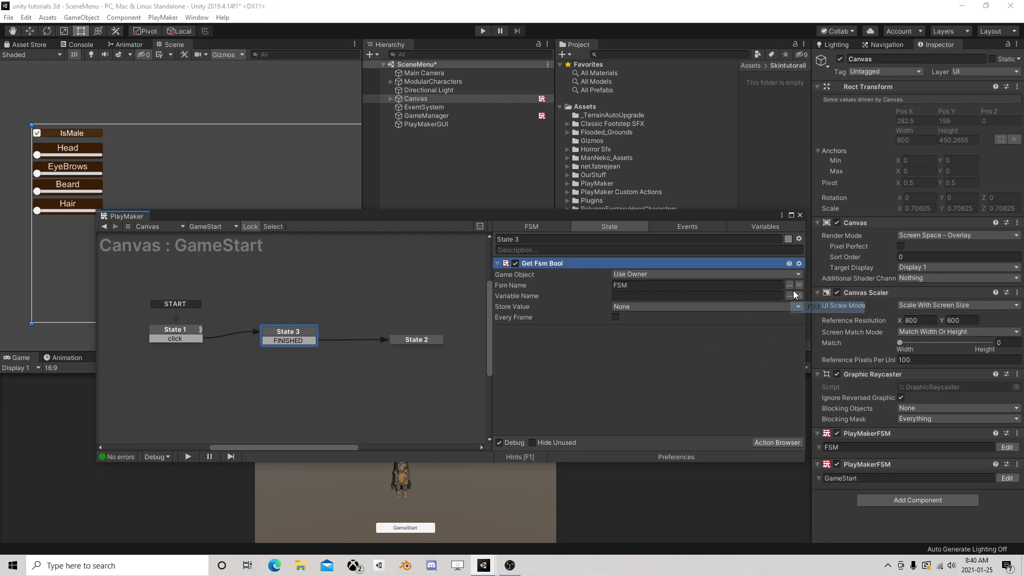
pyautogui.click(792, 301)
pyautogui.click(810, 305)
pyautogui.click(678, 306)
pyautogui.click(656, 337)
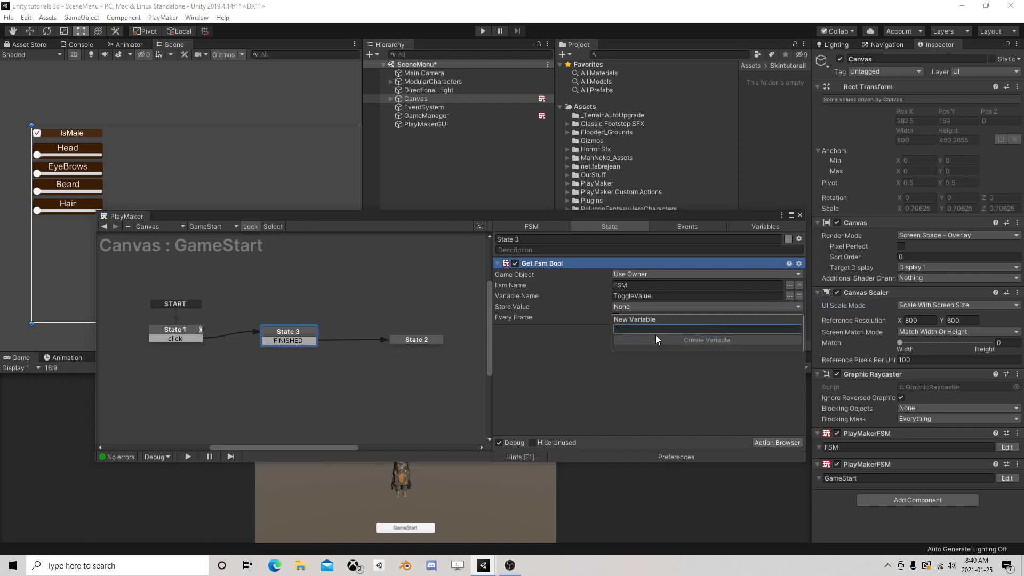
pyautogui.write('ISMale')
pyautogui.click(655, 339)
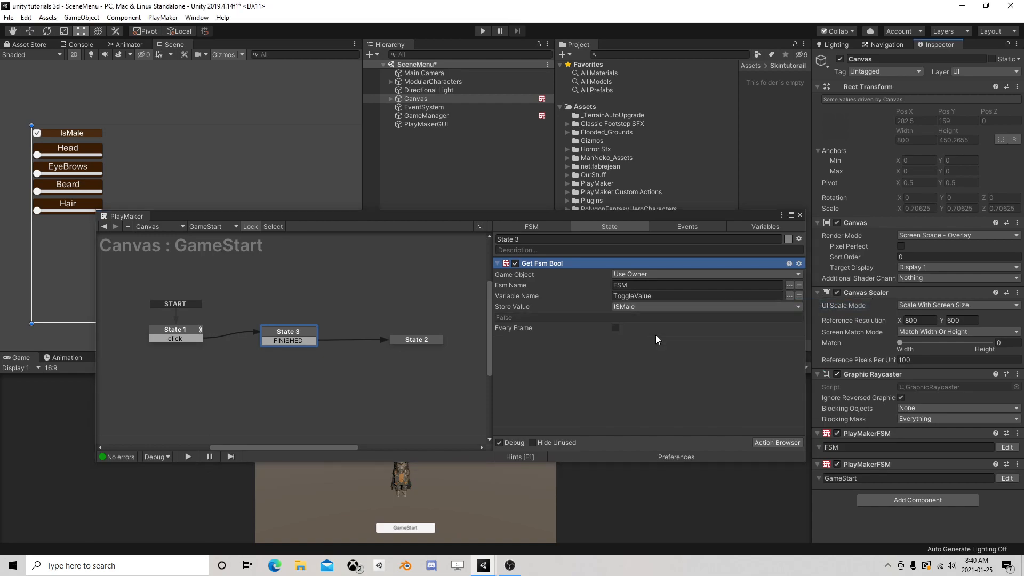
# Add a Set Fsm Bool action to State 3 of the GameStart FSM
pyautogui.click(775, 443)
pyautogui.write('set fsm bool')
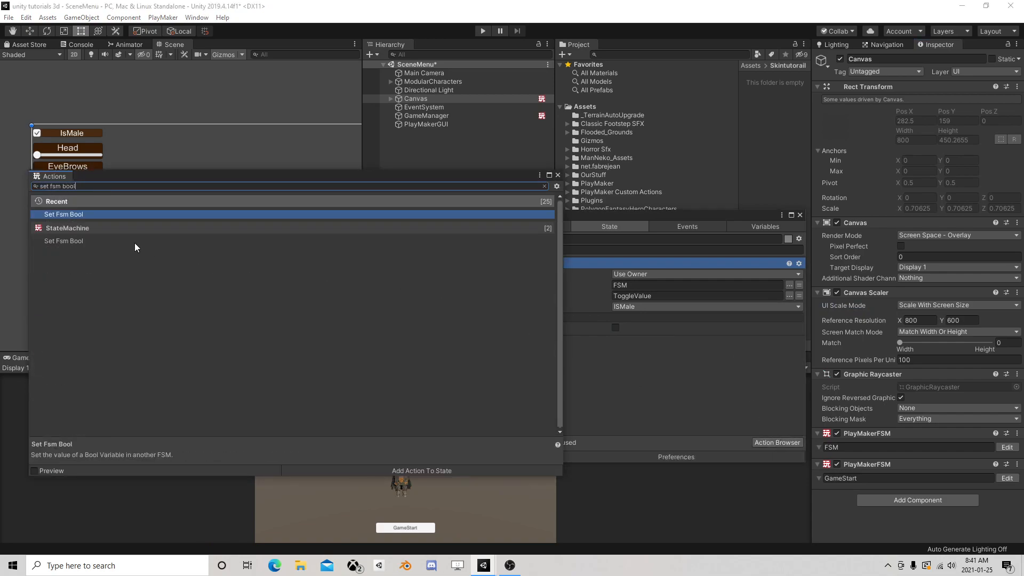
pyautogui.doubleClick(116, 214)
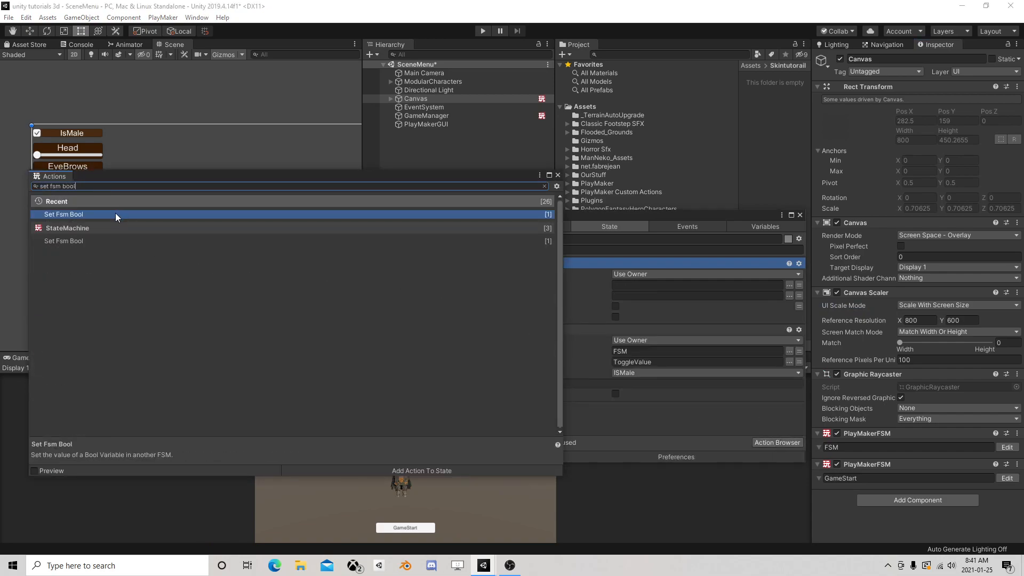
# Move the Set Fsm Bool action below Get Fsm Bool in State 3 and target the GameManager object
pyautogui.click(558, 175)
pyautogui.moveTo(543, 264); pyautogui.dragTo(650, 402)
pyautogui.click(644, 351)
pyautogui.click(652, 374)
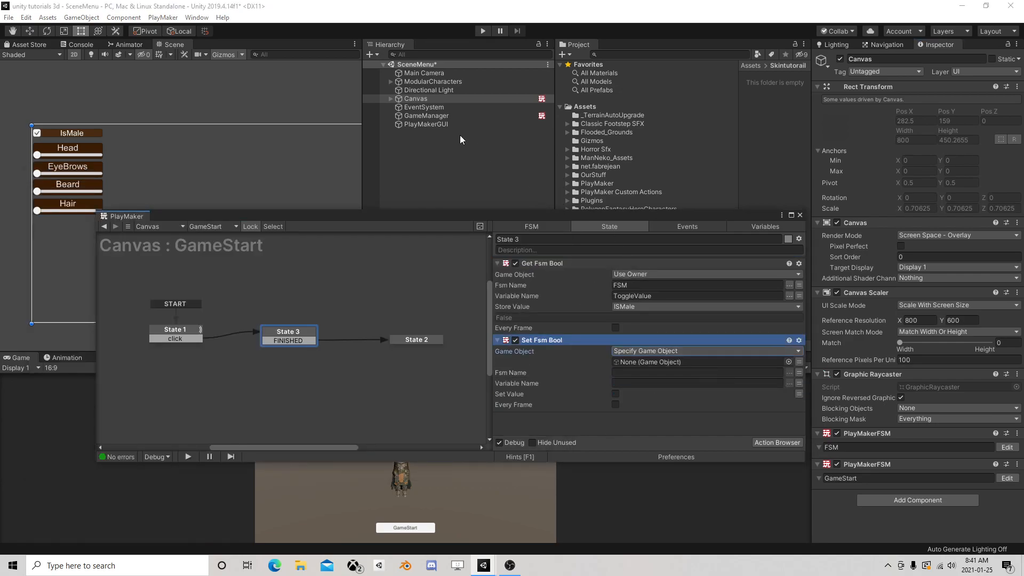
pyautogui.moveTo(425, 116); pyautogui.dragTo(666, 362)
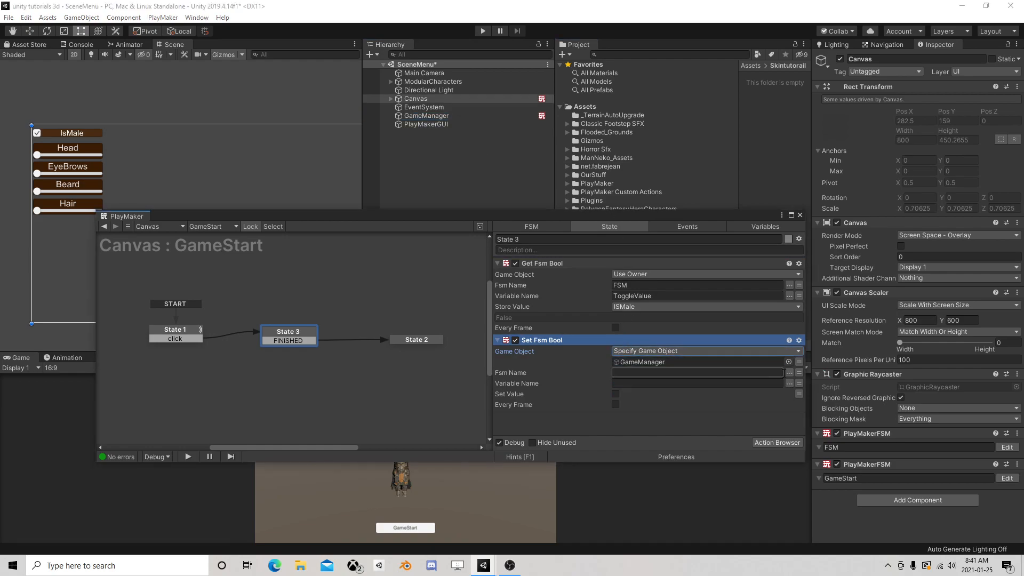
# Configure Set Fsm Bool to write the ISMale variable into IsMale of the CharacterSetup FSM, and collapse both bool actions
pyautogui.click(789, 373)
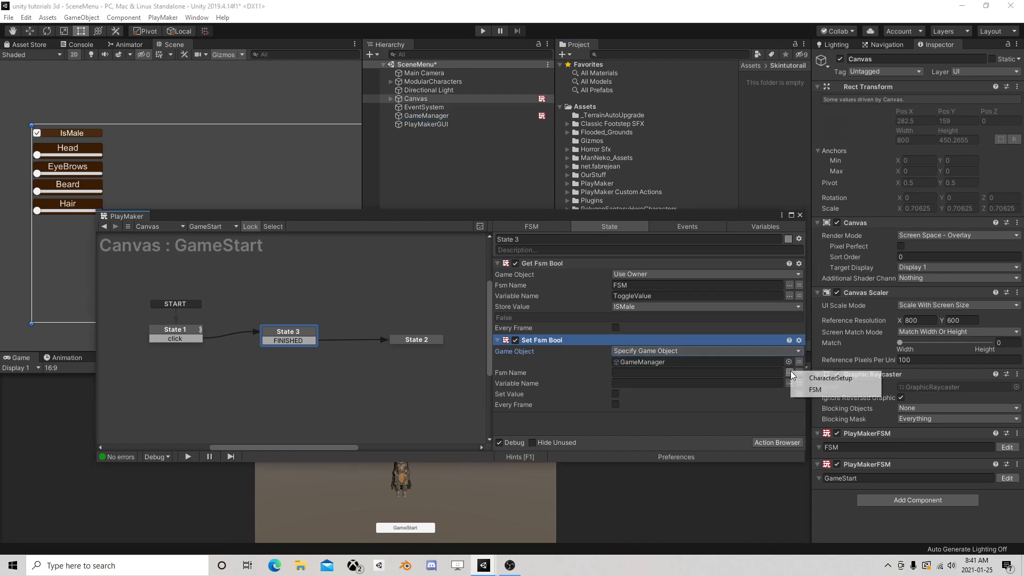
pyautogui.click(830, 379)
pyautogui.click(789, 383)
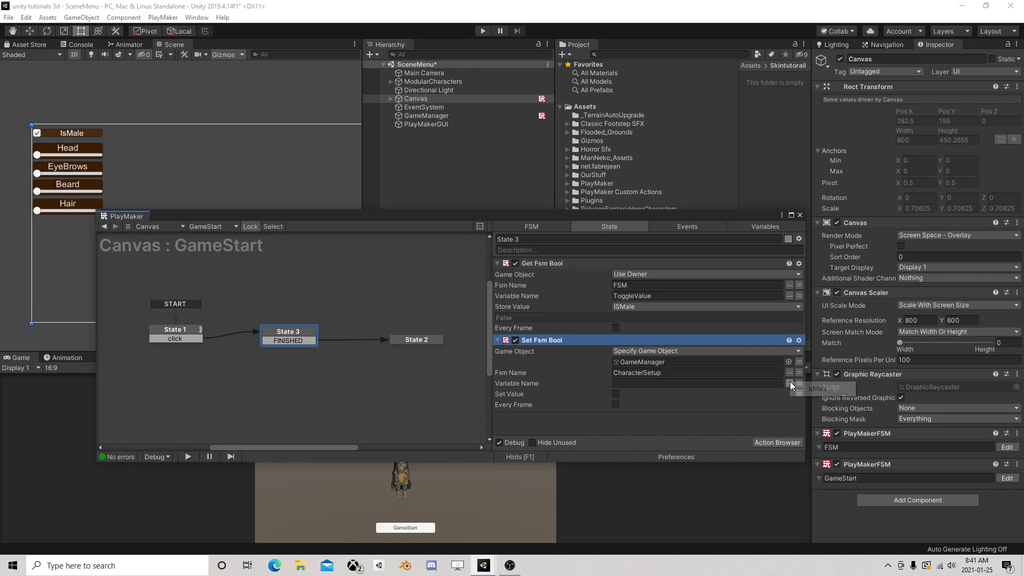
pyautogui.click(813, 389)
pyautogui.click(799, 393)
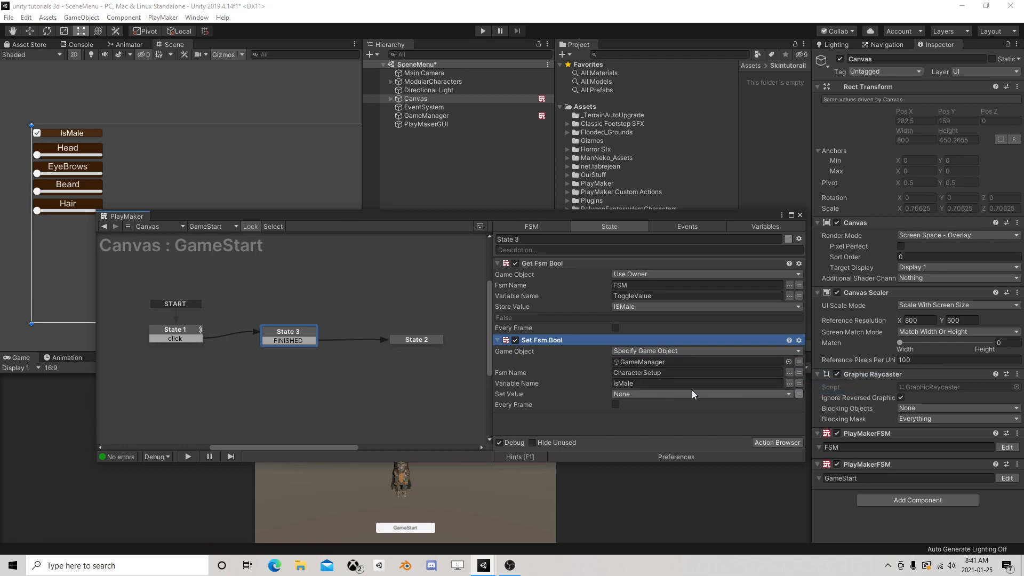
pyautogui.click(646, 394)
pyautogui.click(641, 414)
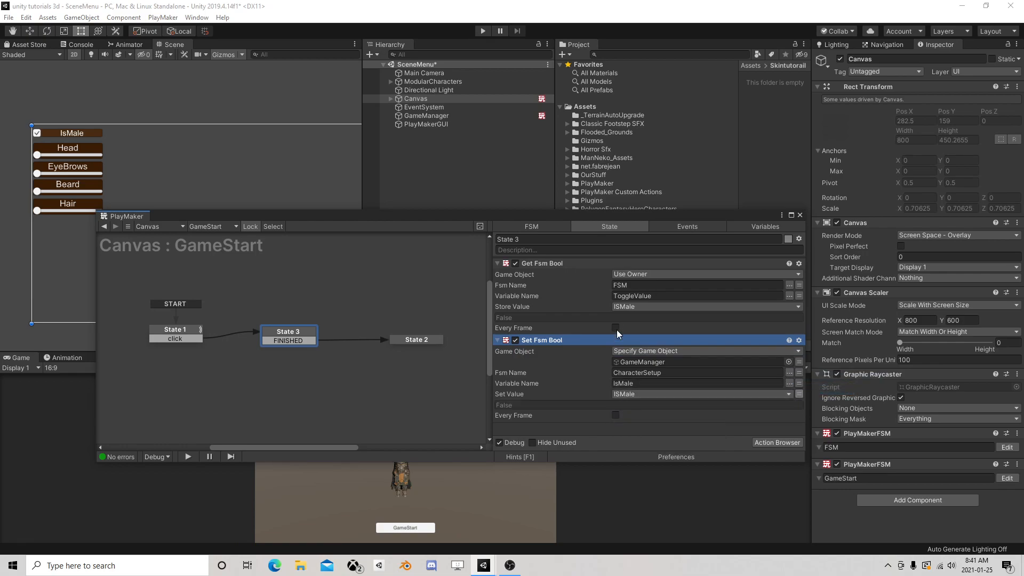
pyautogui.click(498, 264)
pyautogui.click(497, 275)
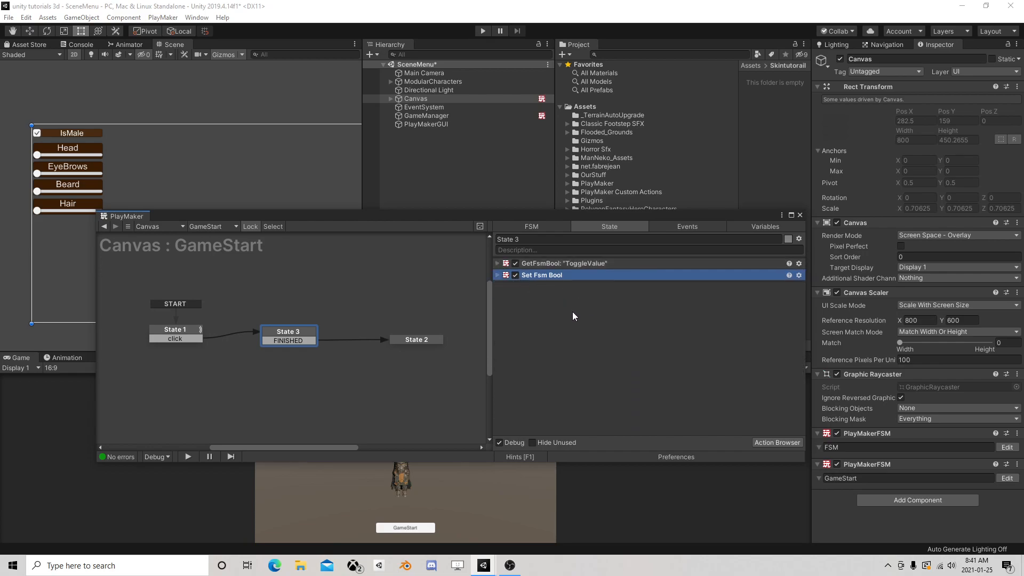
# Add a Get Fsm Int action to State 3 of the GameStart FSM
pyautogui.click(777, 441)
pyautogui.write('get')
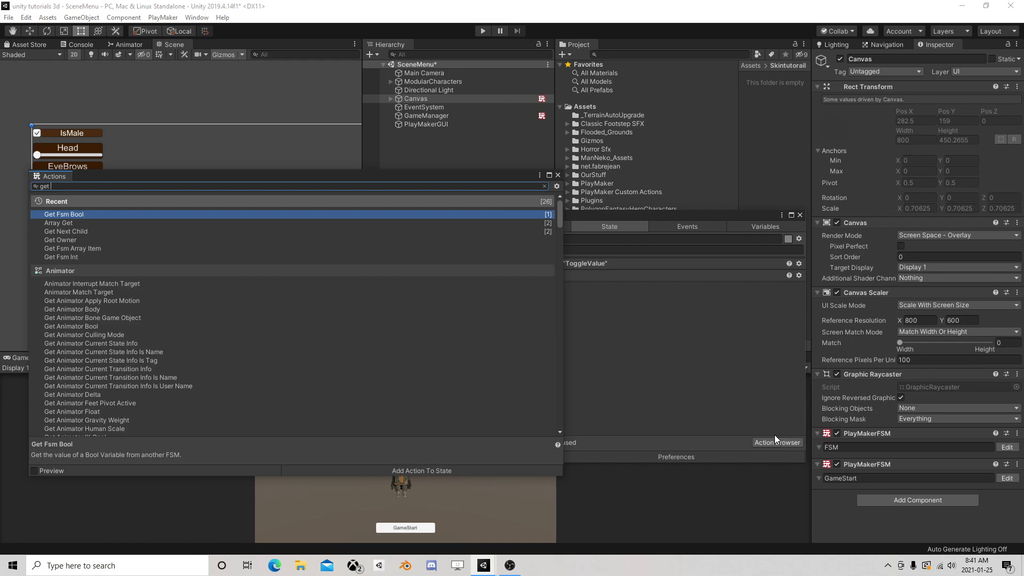
pyautogui.write(' fsm i')
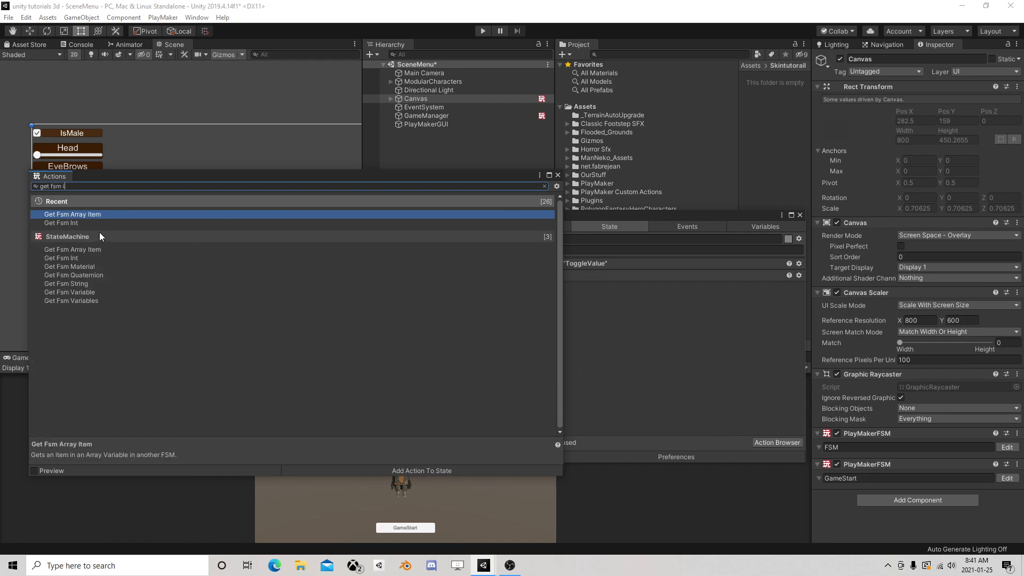
pyautogui.doubleClick(88, 223)
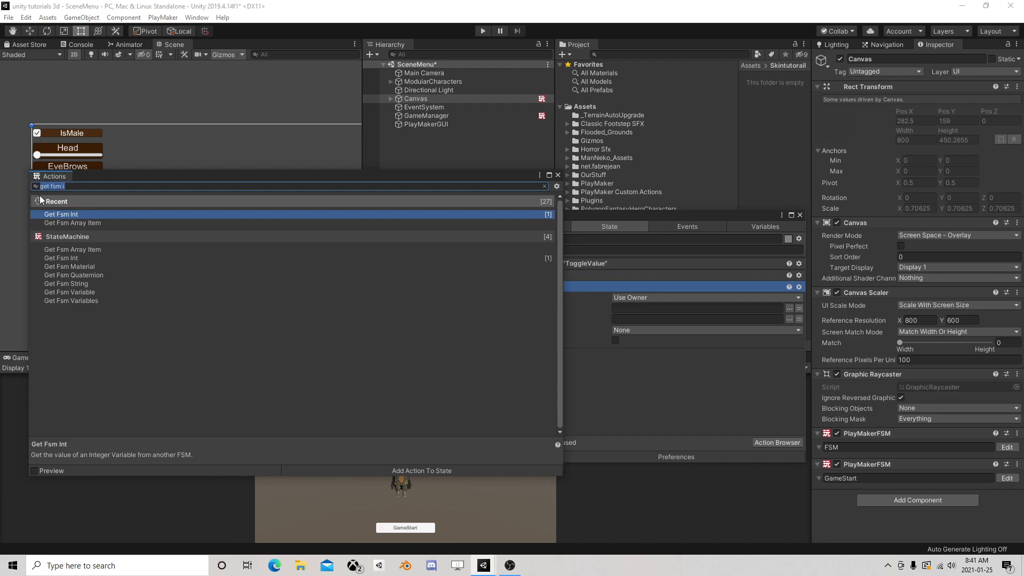
# Add a UI Slider Get Value action to State 3 and delete the Get Fsm Int action
pyautogui.write('get sli')
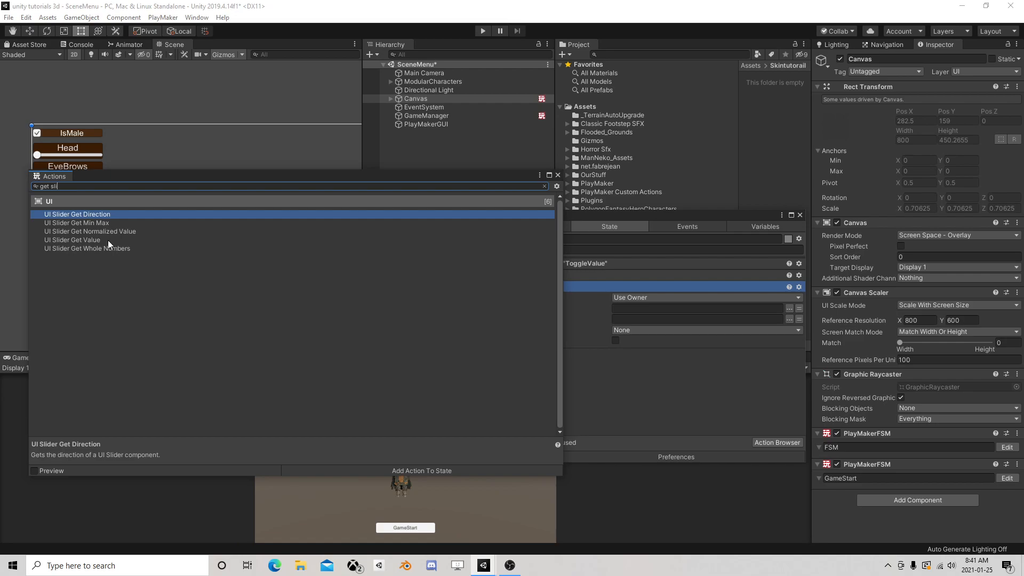
pyautogui.doubleClick(108, 240)
pyautogui.click(558, 174)
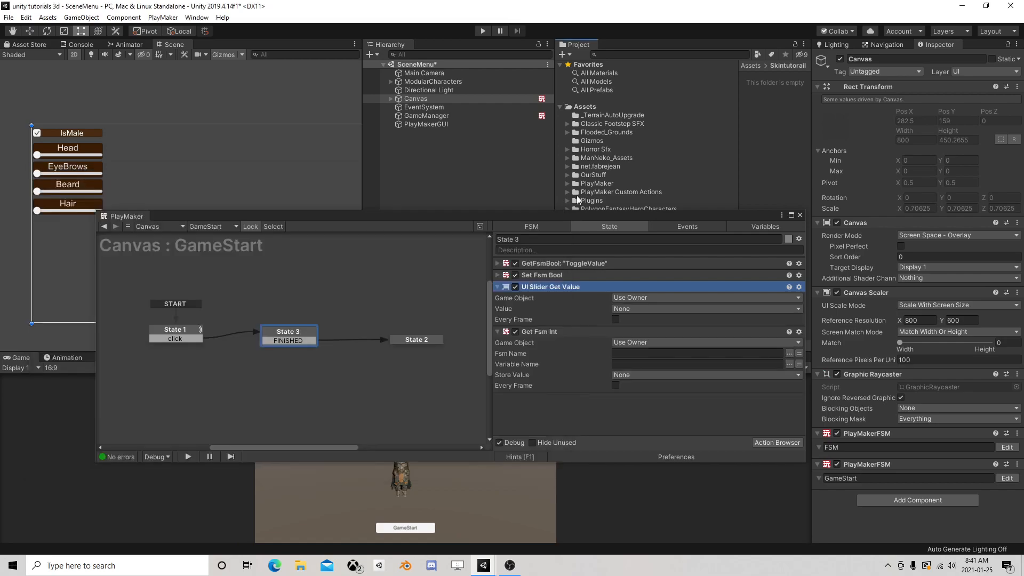
pyautogui.click(543, 331)
pyautogui.press('Delete')
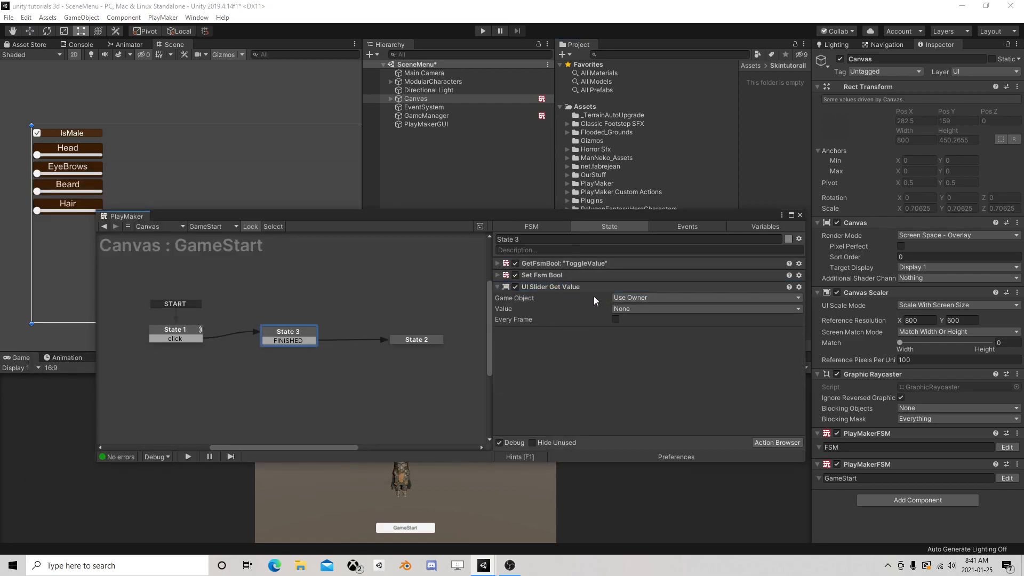
# Configure UI Slider Get Value to read the Canvas's Head object and store the value in a new variable Headvalue
pyautogui.click(635, 297)
pyautogui.click(661, 322)
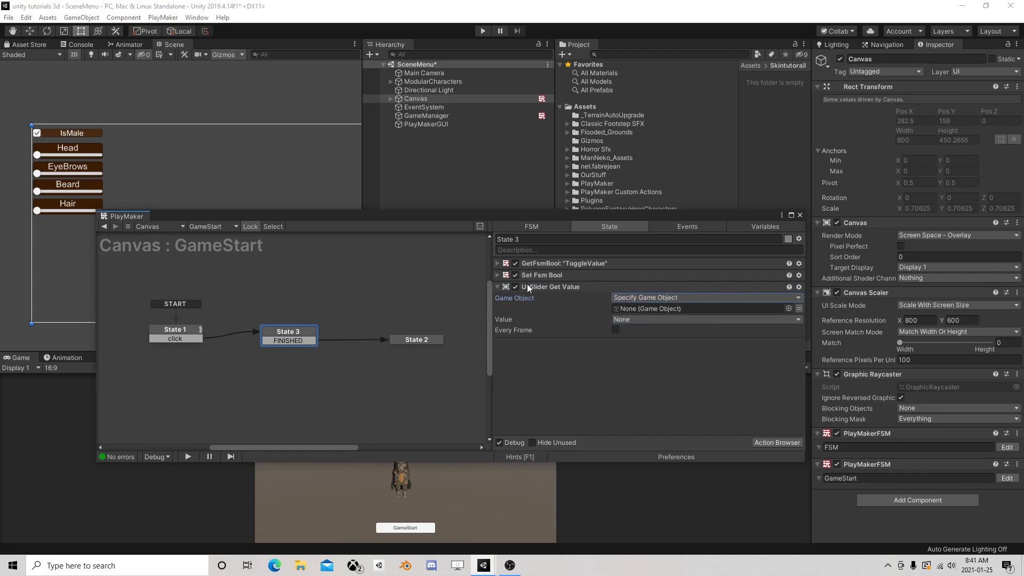
pyautogui.click(391, 98)
pyautogui.moveTo(420, 115); pyautogui.dragTo(663, 308)
pyautogui.click(658, 318)
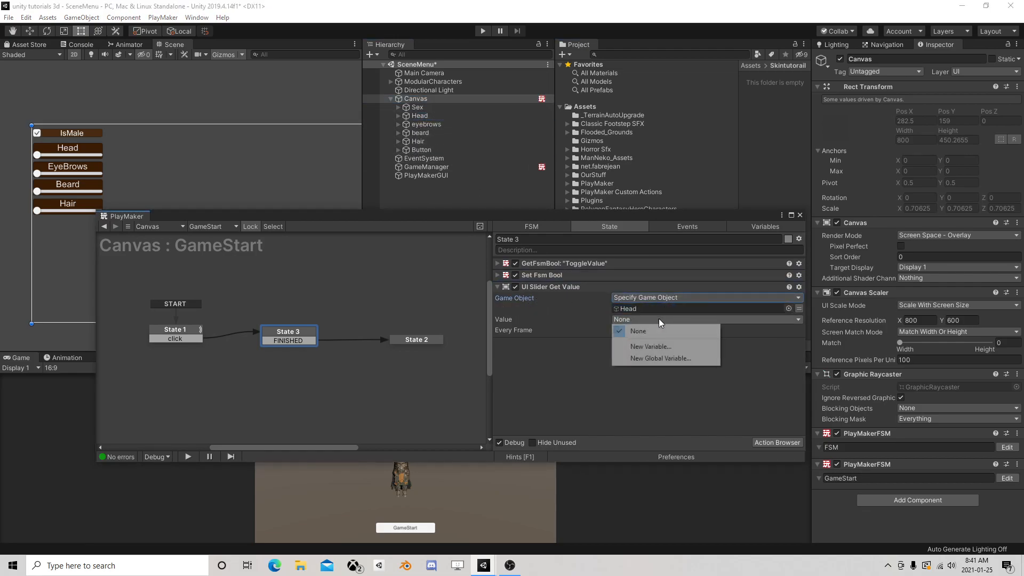
pyautogui.click(653, 346)
pyautogui.write('Headvalue')
pyautogui.click(664, 350)
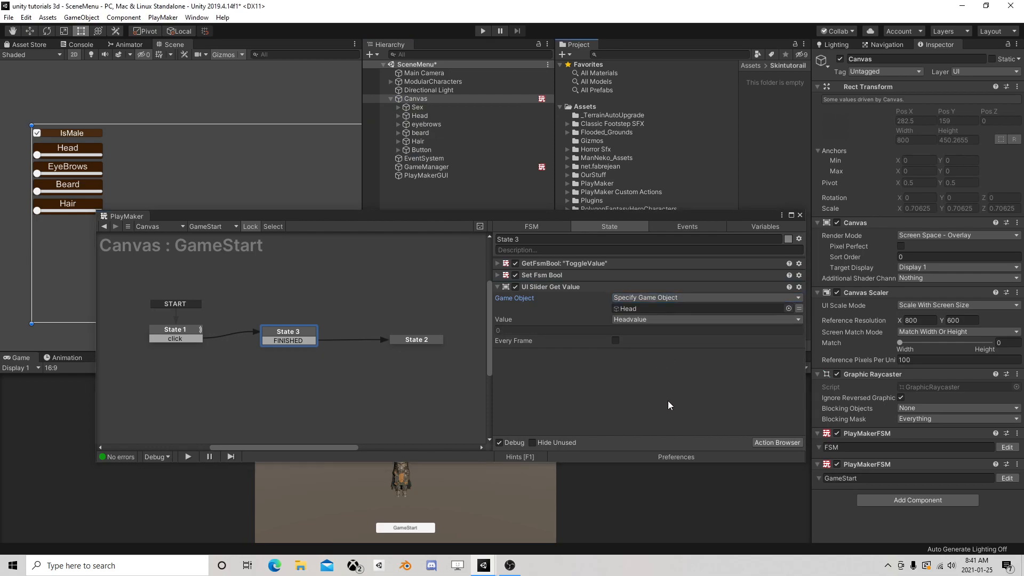
# Add a Set Fsm Int action to State 3 and move it to the end of the action list
pyautogui.click(769, 443)
pyautogui.write('set fsm')
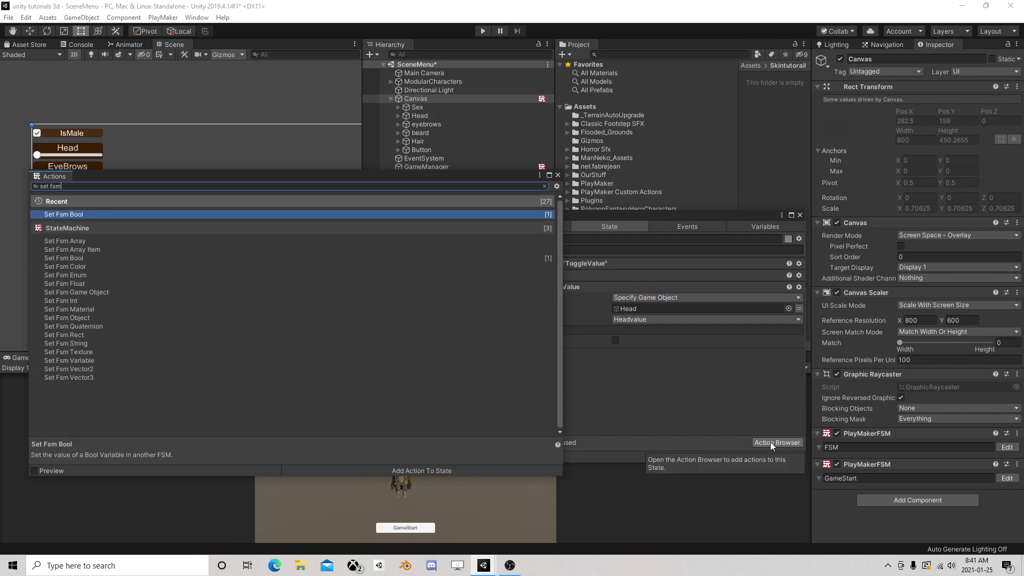
pyautogui.write(' int')
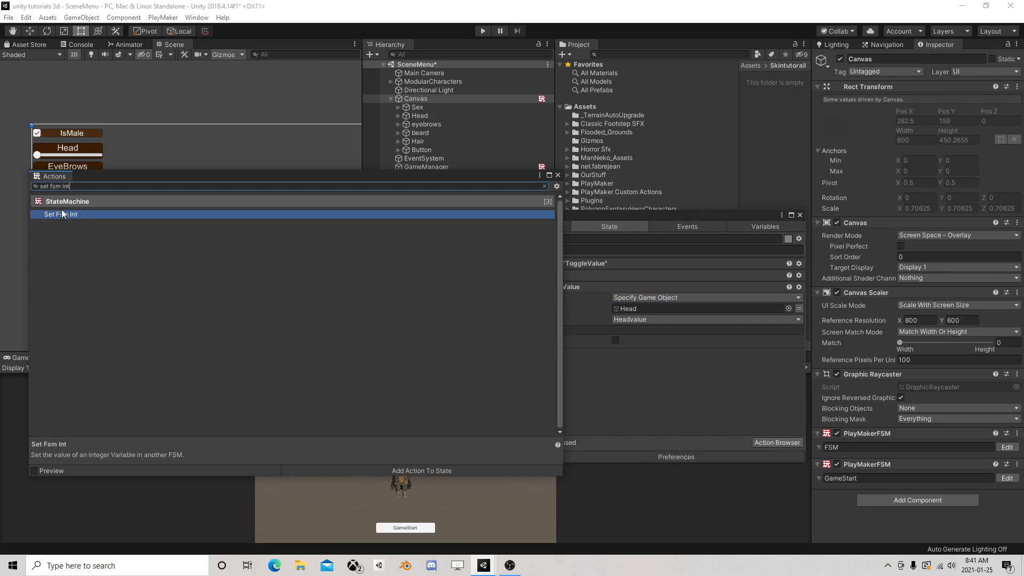
pyautogui.doubleClick(62, 213)
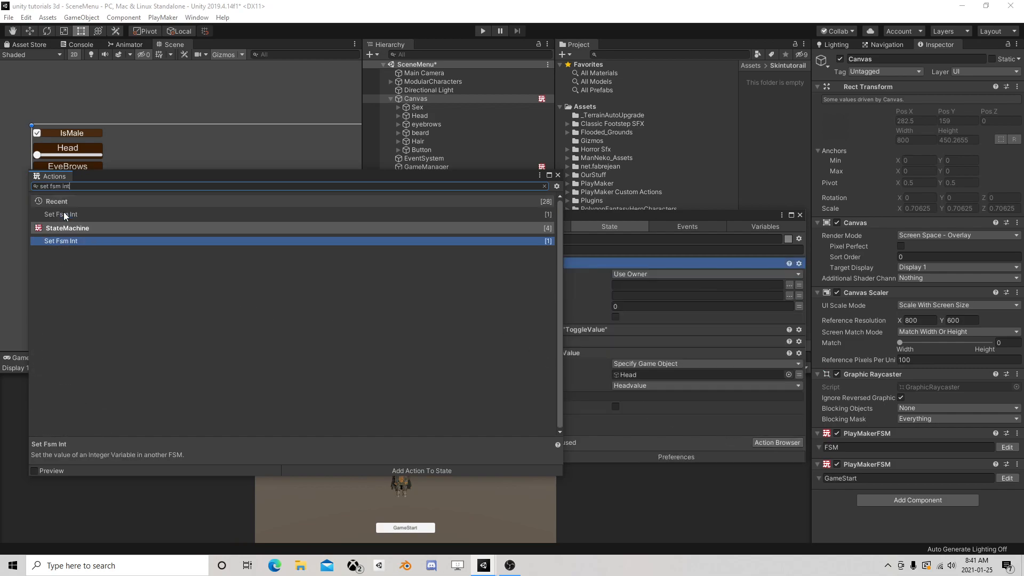
pyautogui.click(557, 175)
pyautogui.moveTo(553, 266); pyautogui.dragTo(586, 429)
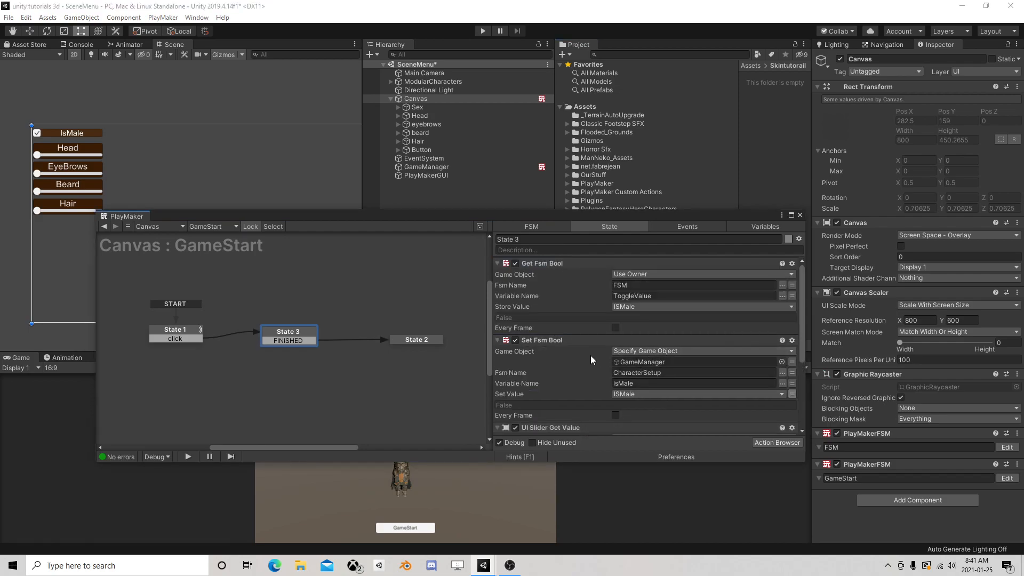
# Collapse the three actions above Set Fsm Int and set its target to the GameManager object
pyautogui.click(498, 264)
pyautogui.click(497, 277)
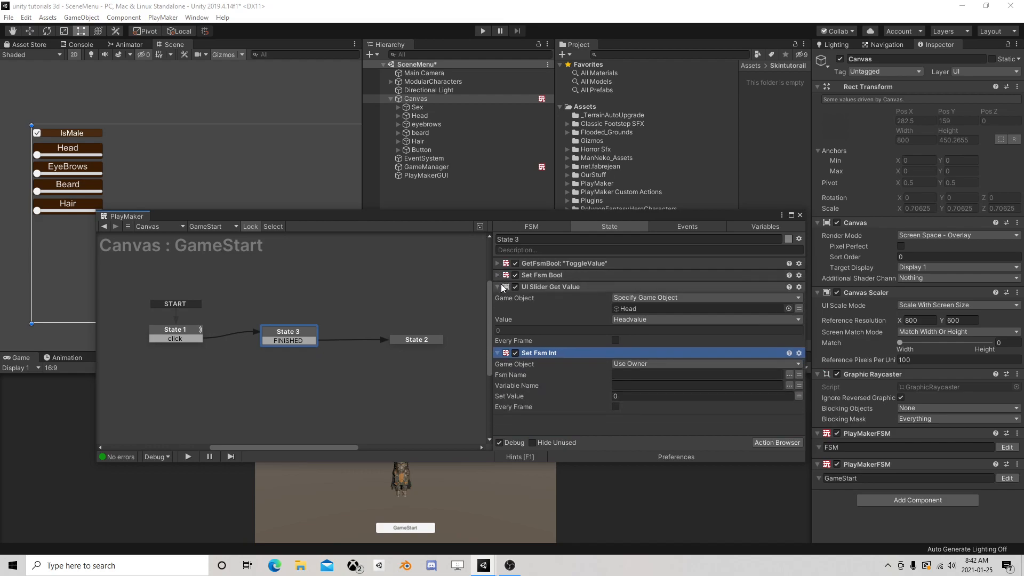
pyautogui.click(498, 287)
pyautogui.click(633, 310)
pyautogui.click(659, 333)
pyautogui.moveTo(423, 168); pyautogui.dragTo(693, 321)
# Configure Set Fsm Int to write the converted Headvalue into the Head variable of the CharacterSetup FSM, and collapse the action
pyautogui.click(789, 331)
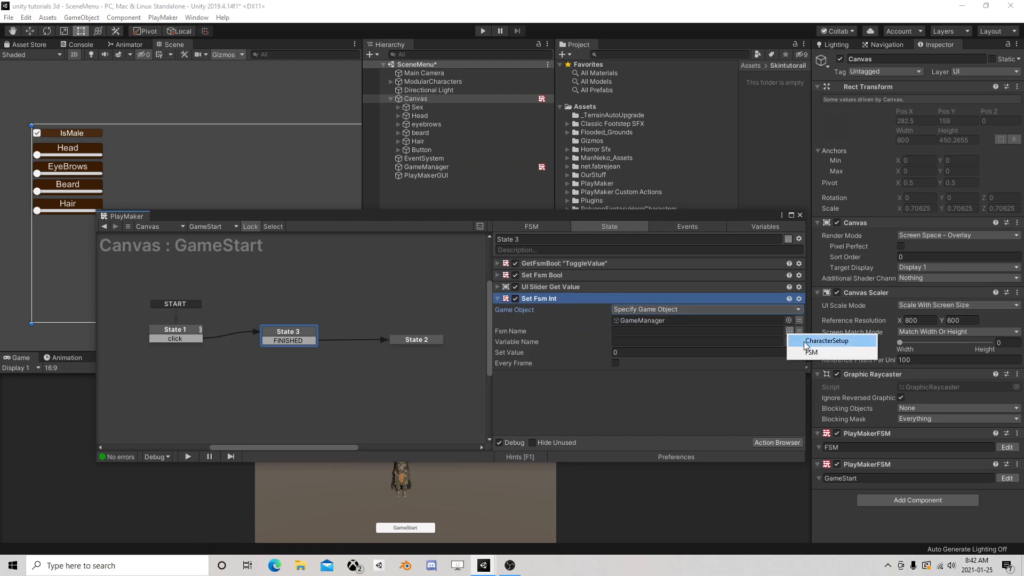
pyautogui.click(809, 345)
pyautogui.click(789, 342)
pyautogui.click(813, 347)
pyautogui.click(798, 352)
pyautogui.click(772, 353)
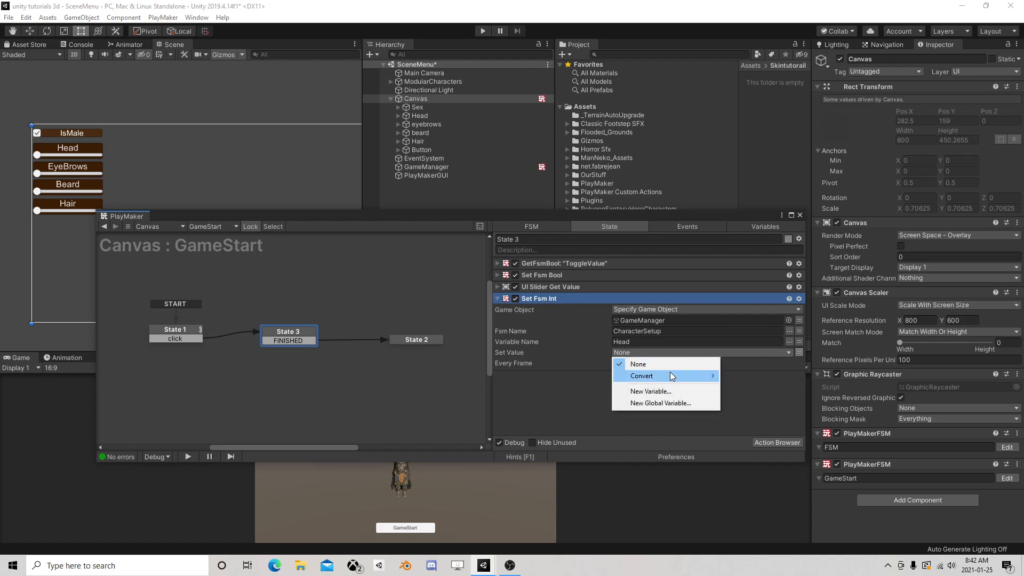
pyautogui.moveTo(670, 376)
pyautogui.click(753, 376)
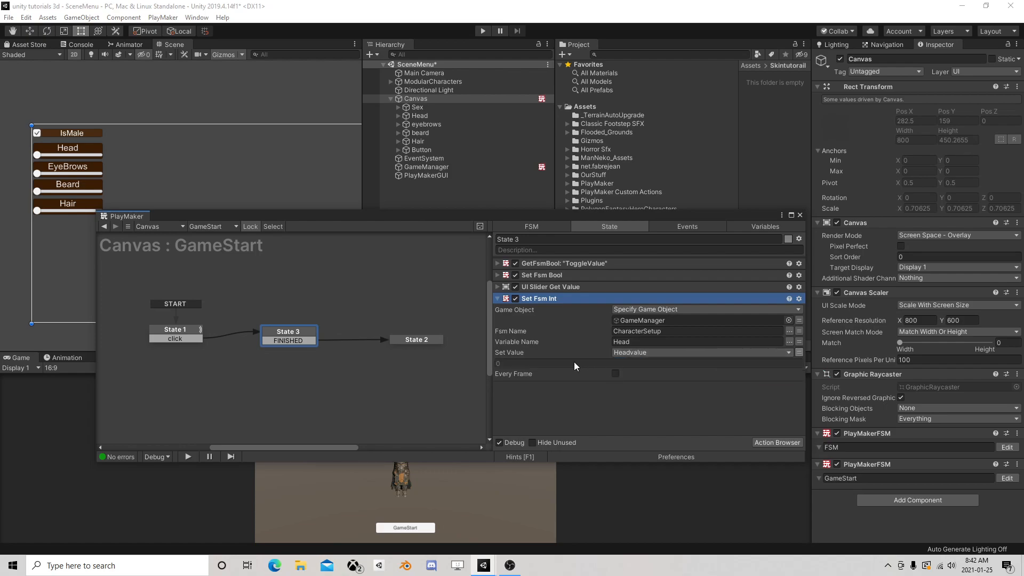
pyautogui.click(497, 299)
pyautogui.click(571, 334)
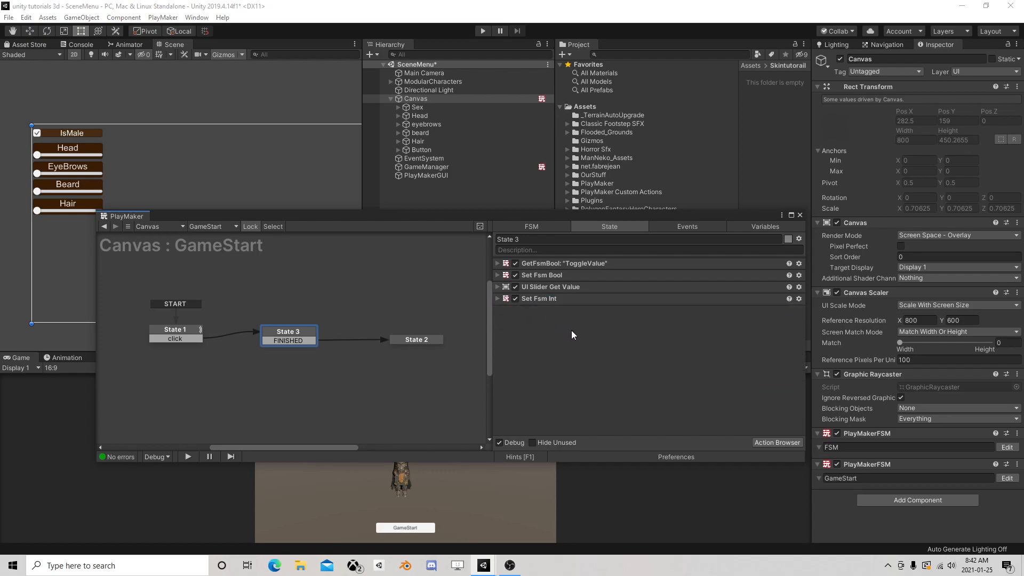
# Add a Next Frame Event action to State 3 that sends the FINISHED event
pyautogui.click(777, 442)
pyautogui.write('next fra')
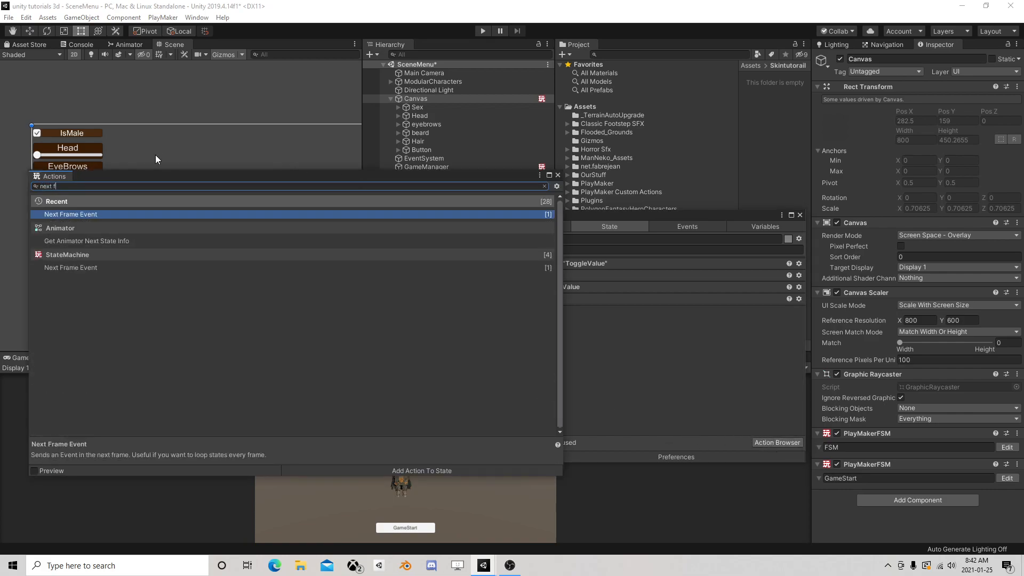
pyautogui.doubleClick(120, 214)
pyautogui.click(558, 175)
pyautogui.click(644, 321)
pyautogui.click(642, 356)
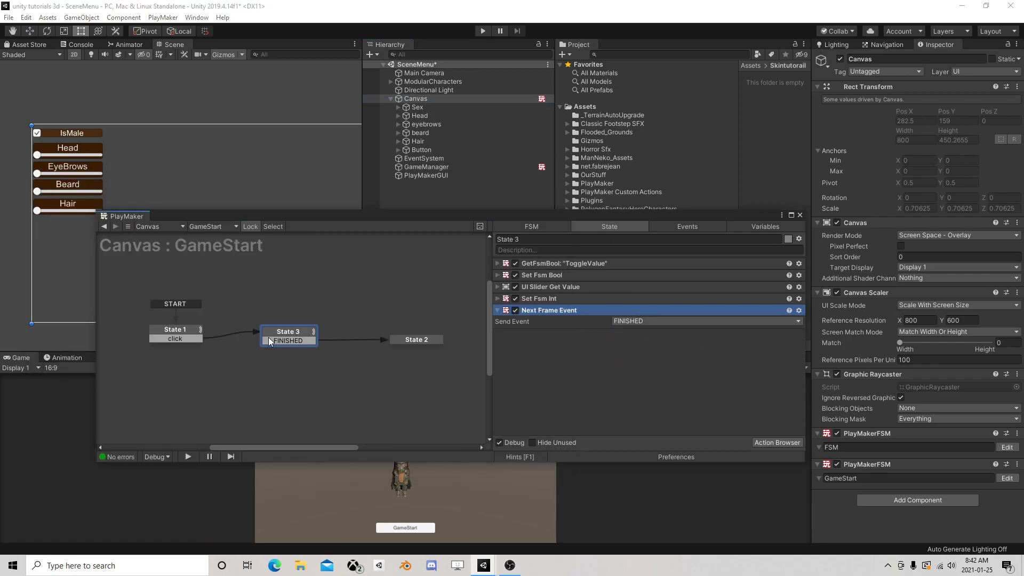
# Create a new event named Create Player as the Success Event of State 2's Load Scene action
pyautogui.click(411, 340)
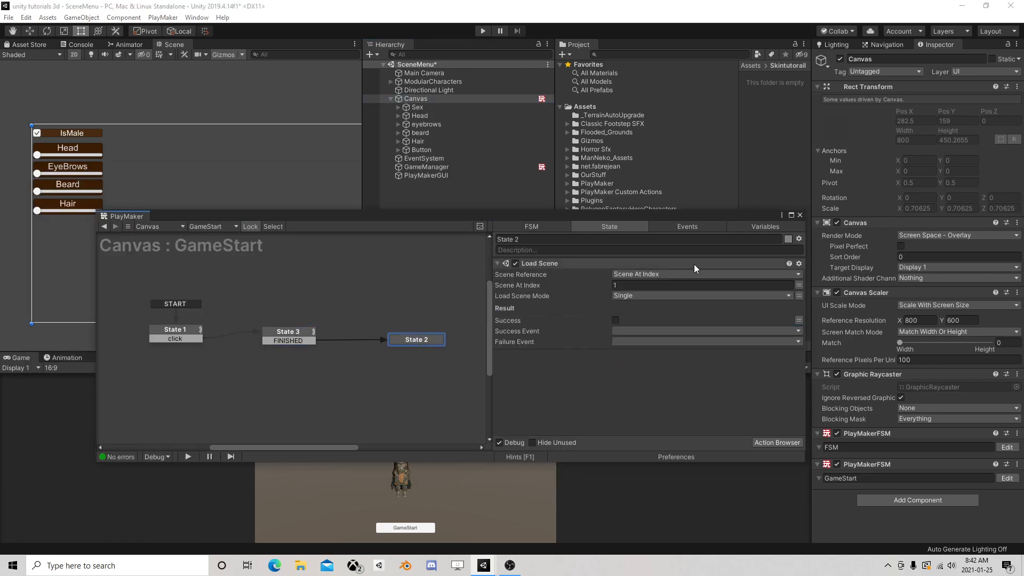
pyautogui.click(629, 341)
pyautogui.click(679, 420)
pyautogui.write('Creat')
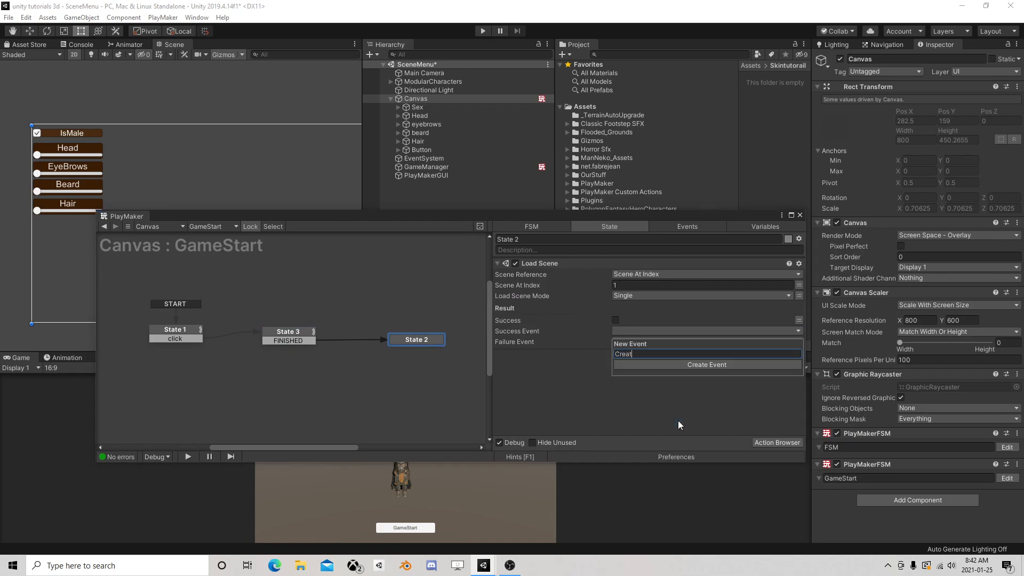
pyautogui.write('e Player')
pyautogui.press('Return')
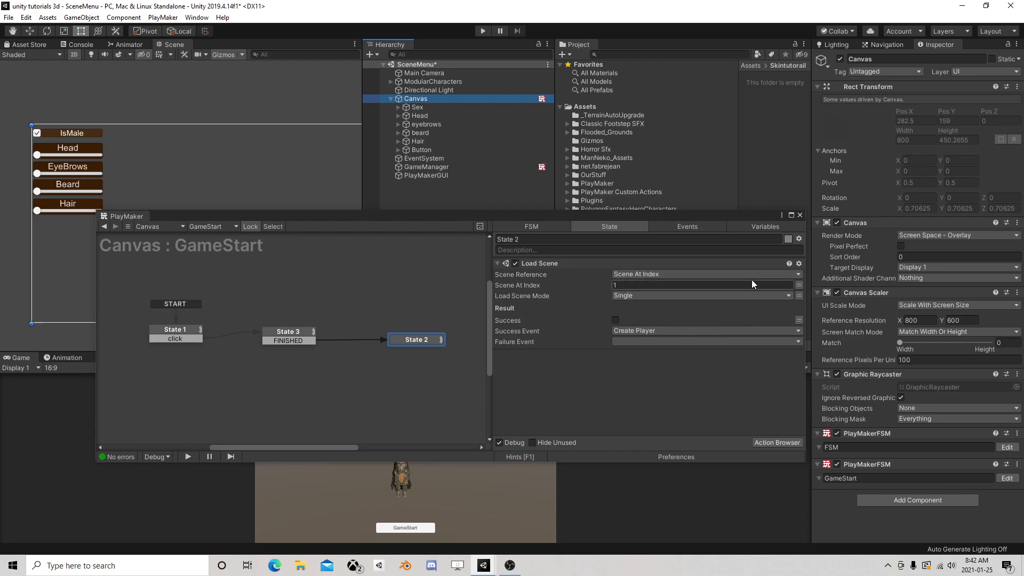
# Play the menu scene, move the Head slider to just below the middle with IsMale enabled, and start the game
pyautogui.click(799, 215)
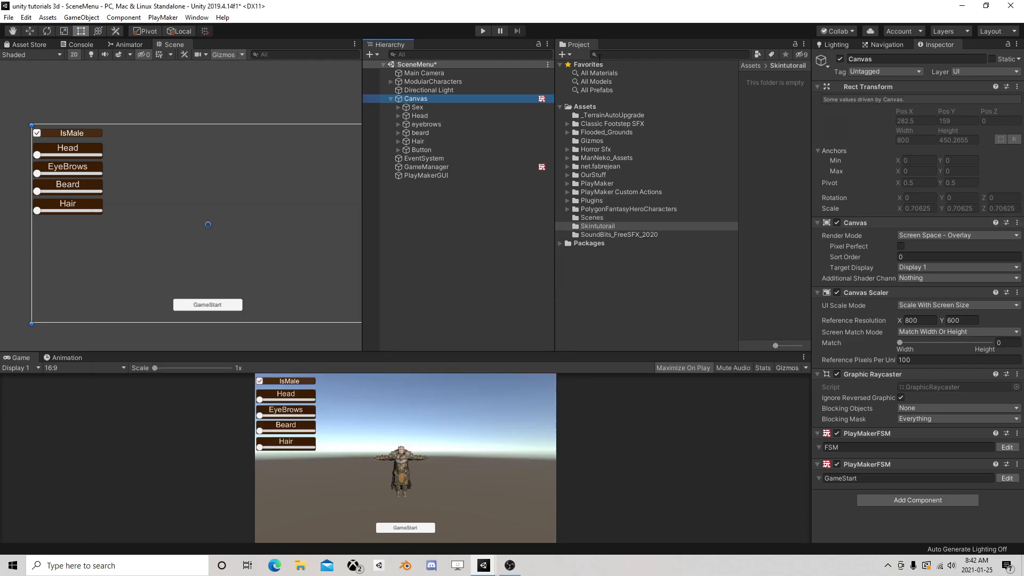
pyautogui.click(483, 31)
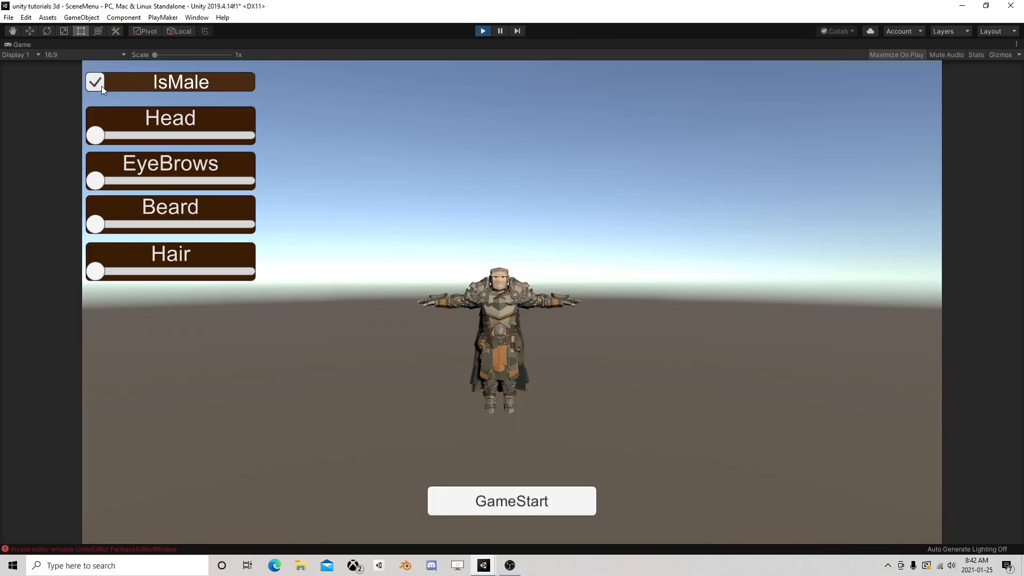
pyautogui.click(96, 82)
pyautogui.click(100, 82)
pyautogui.moveTo(96, 135); pyautogui.dragTo(160, 141)
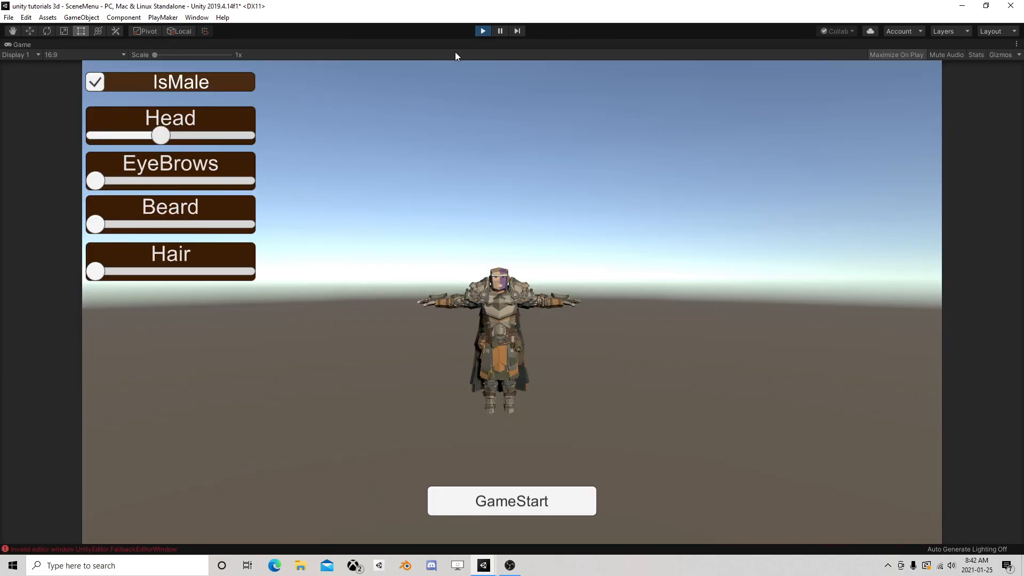
pyautogui.click(536, 496)
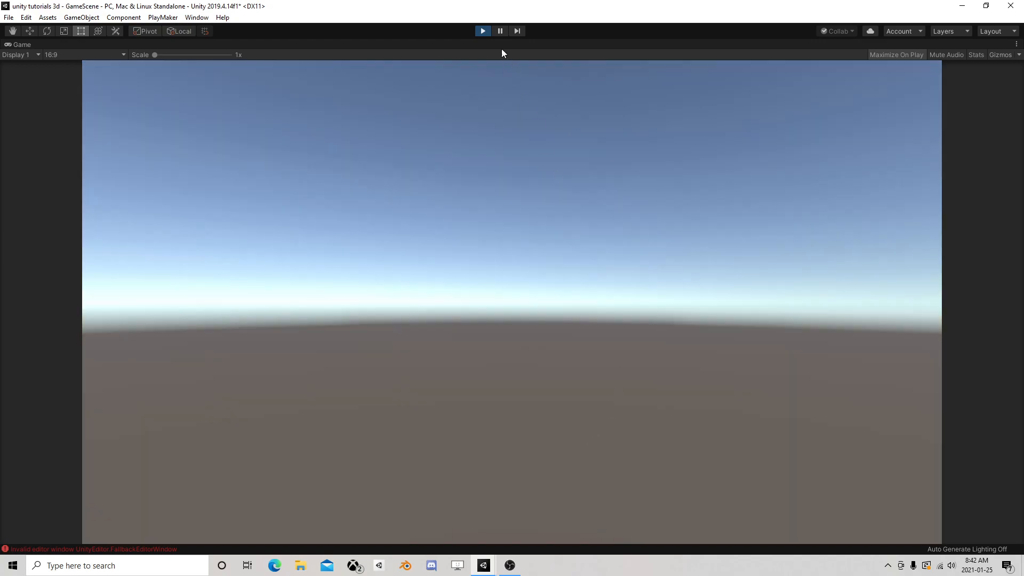
# Pause the running game, restore the full editor layout, and select the GameManager under DontDestroyOnLoad for inspection
pyautogui.hotkey('shift', 'space')
pyautogui.click(384, 73)
pyautogui.click(437, 81)
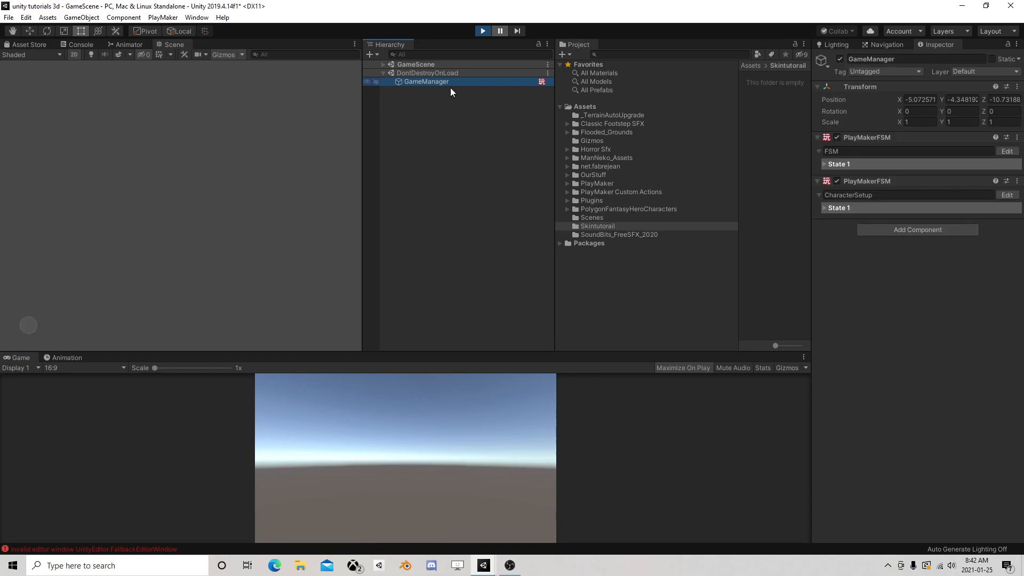
# Examine the values of the Head and IsMale variables in the GameManager's CharacterSetup FSM
pyautogui.click(1006, 195)
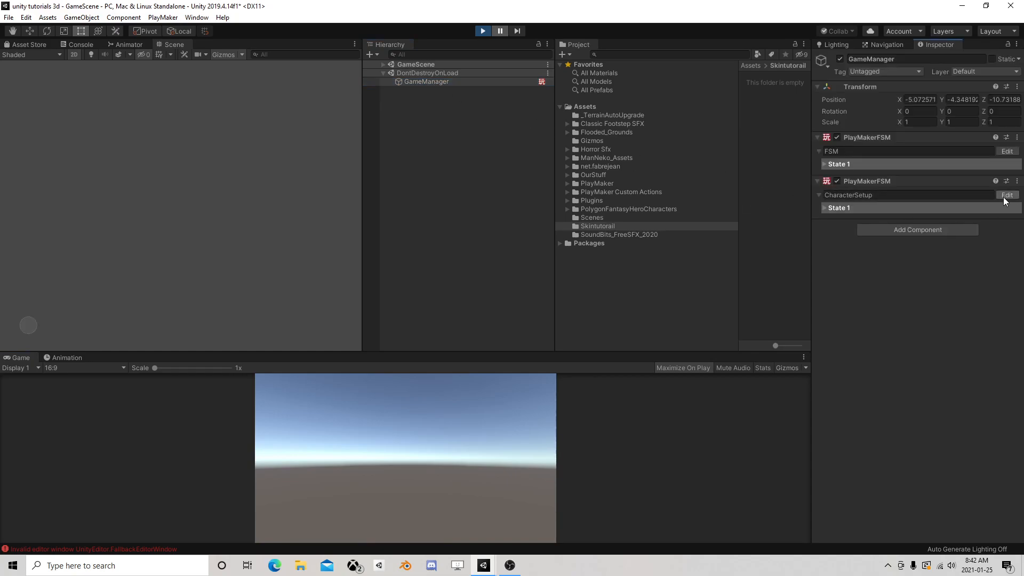
pyautogui.click(763, 227)
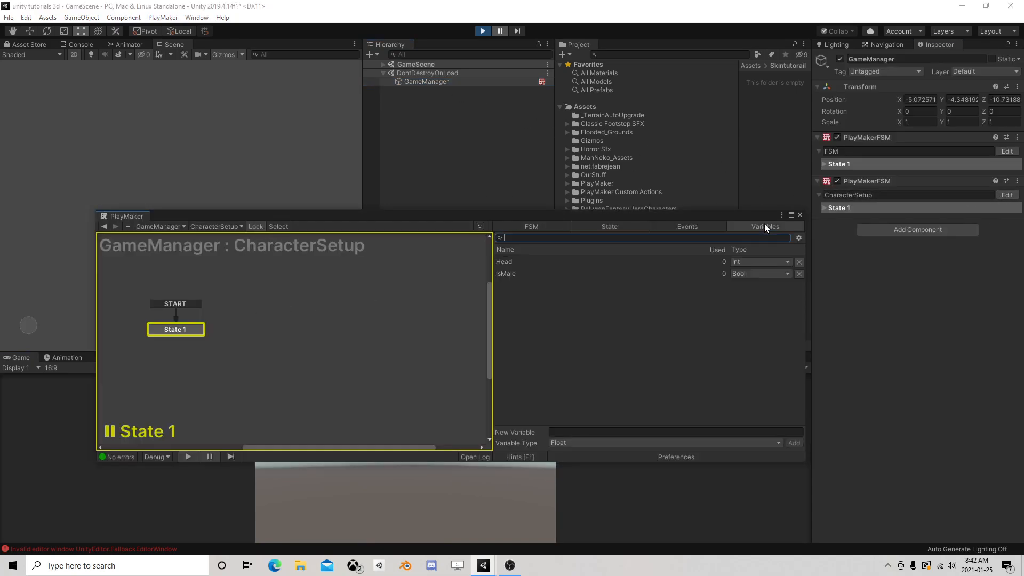
pyautogui.click(539, 261)
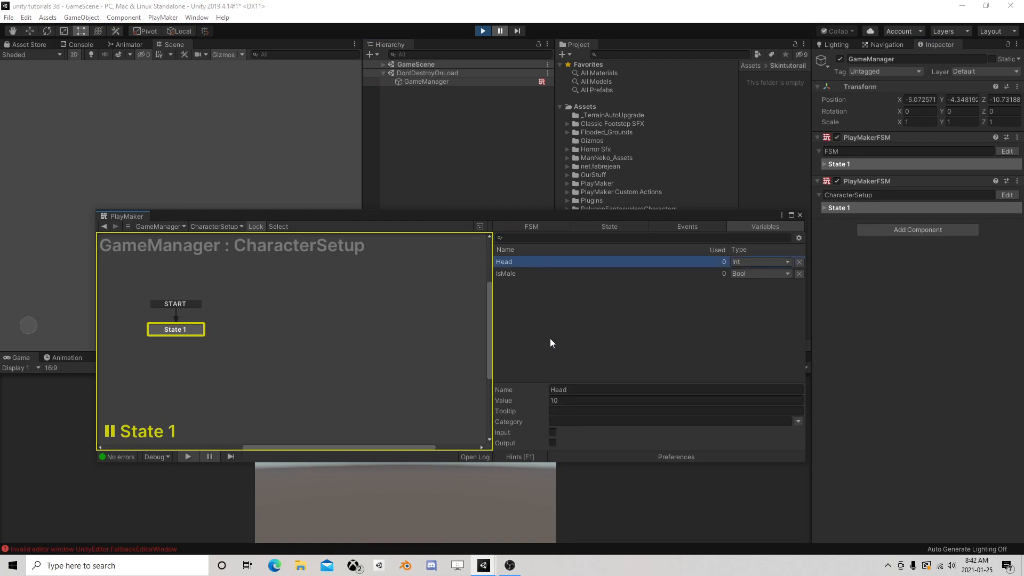
pyautogui.click(510, 274)
pyautogui.click(513, 262)
pyautogui.click(800, 216)
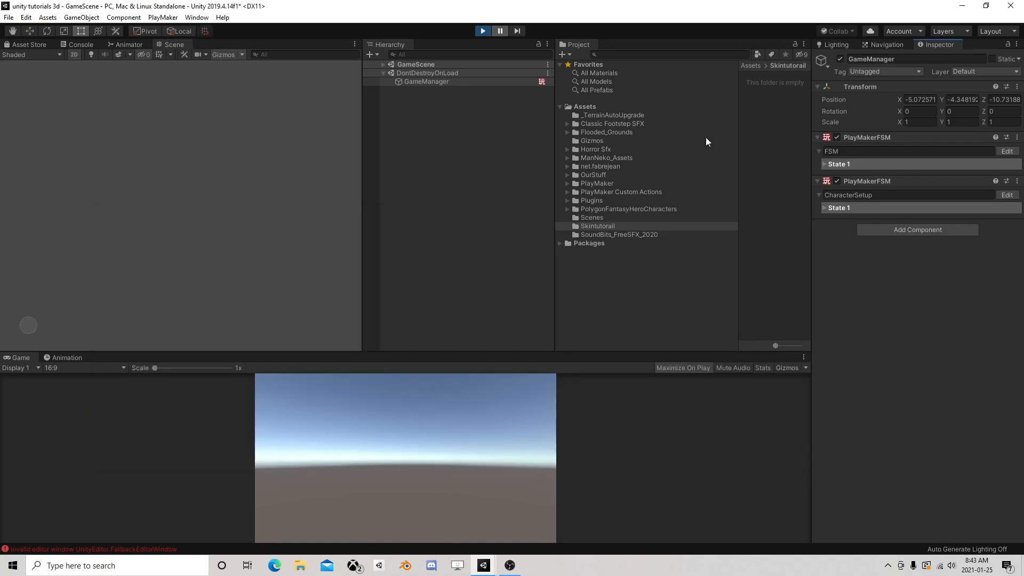
# Check the loaded GameScene's objects and the GameManager's FSM variables, and stop the play session
pyautogui.click(383, 64)
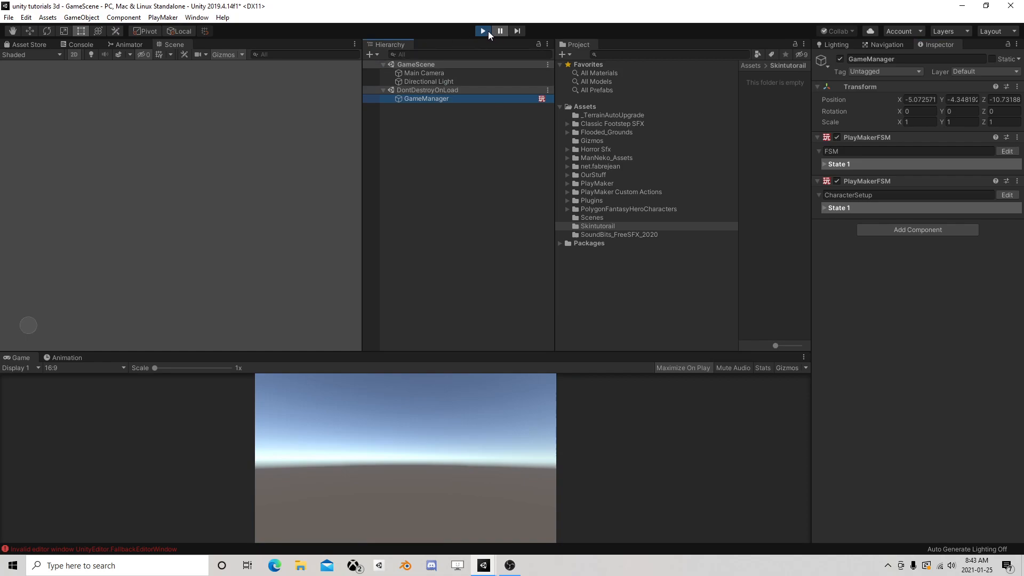
pyautogui.click(434, 98)
pyautogui.click(1006, 195)
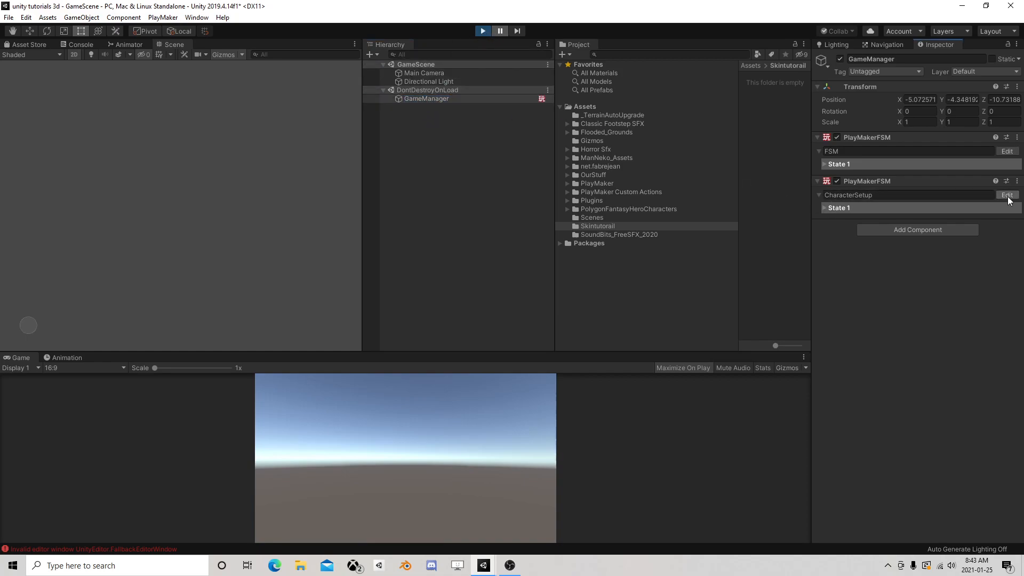
pyautogui.click(1007, 150)
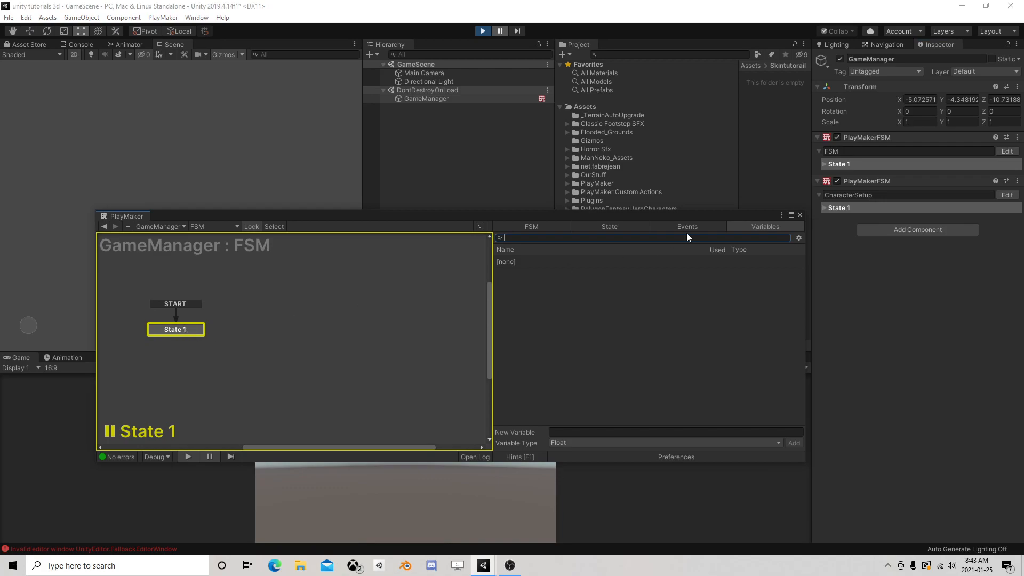
pyautogui.click(799, 216)
pyautogui.click(481, 30)
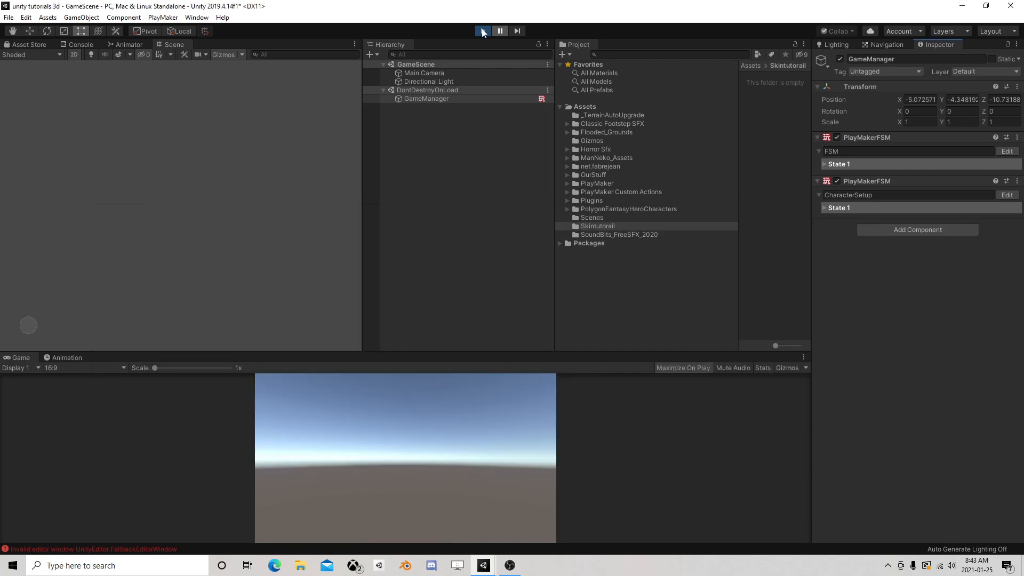
# Clear the Success Event of the Load Scene action in State 2 of the Canvas's GameStart FSM
pyautogui.click(424, 98)
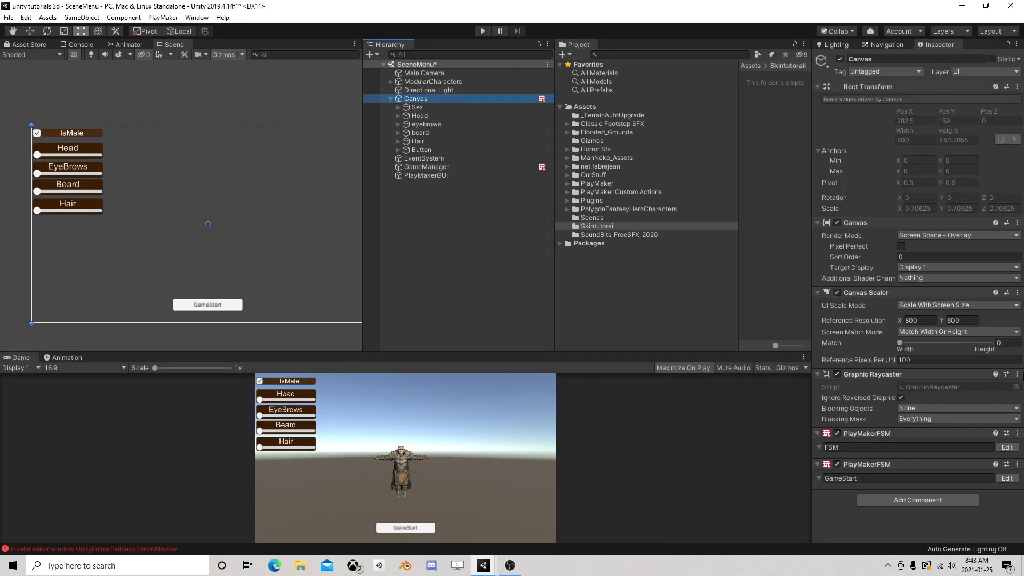
pyautogui.click(1007, 477)
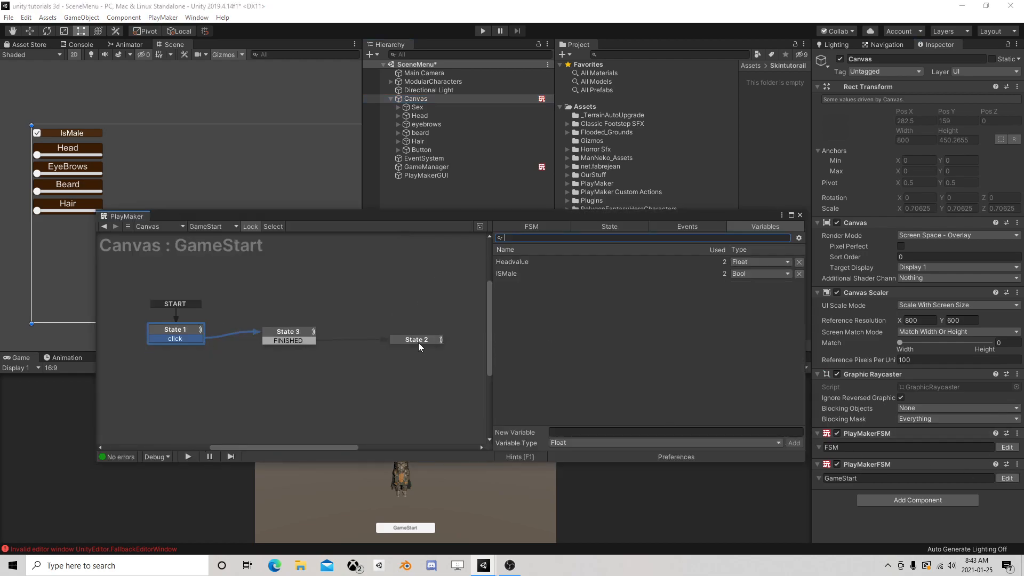
pyautogui.click(417, 342)
pyautogui.click(287, 331)
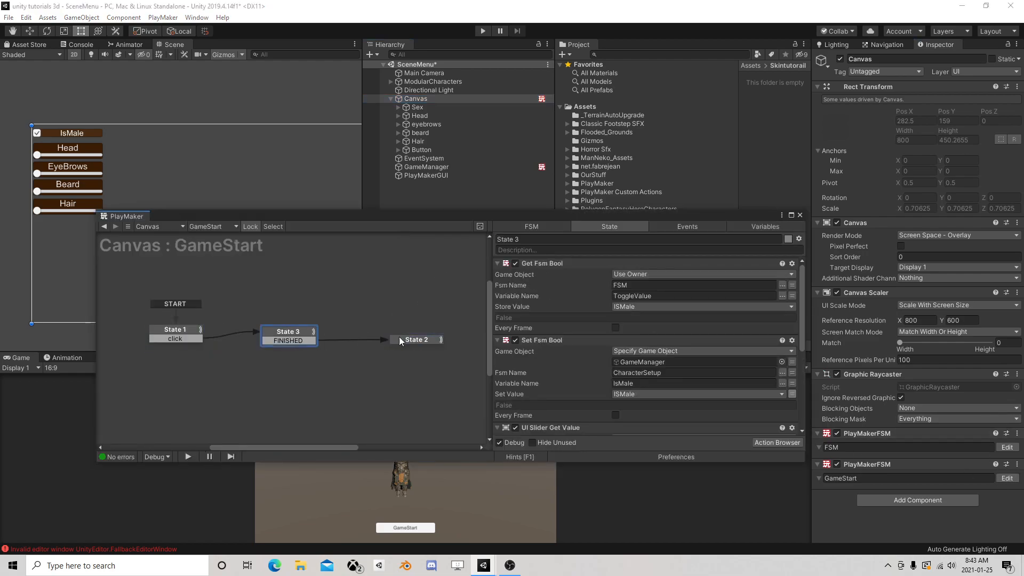
pyautogui.click(415, 341)
pyautogui.click(638, 330)
pyautogui.click(629, 344)
pyautogui.click(799, 215)
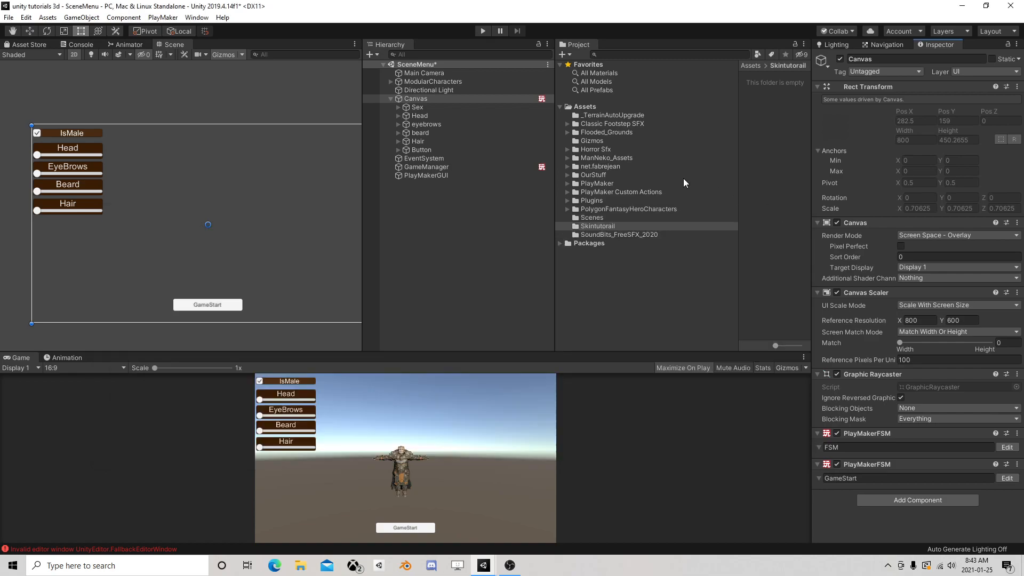
# Add a Get Scene Properties action to State 1 of the GameManager's CharacterSetup FSM
pyautogui.click(458, 167)
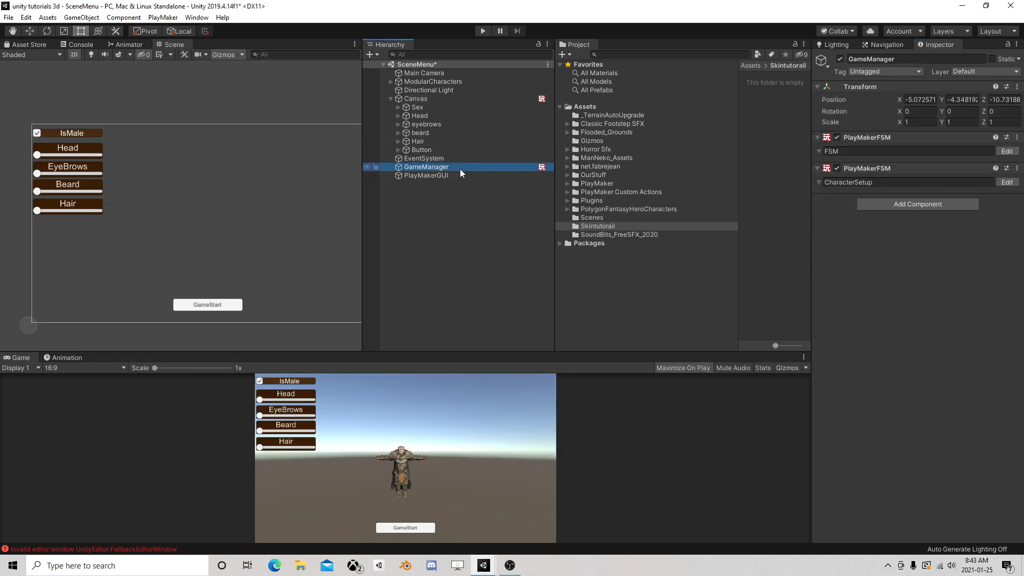
pyautogui.click(1004, 182)
pyautogui.click(190, 328)
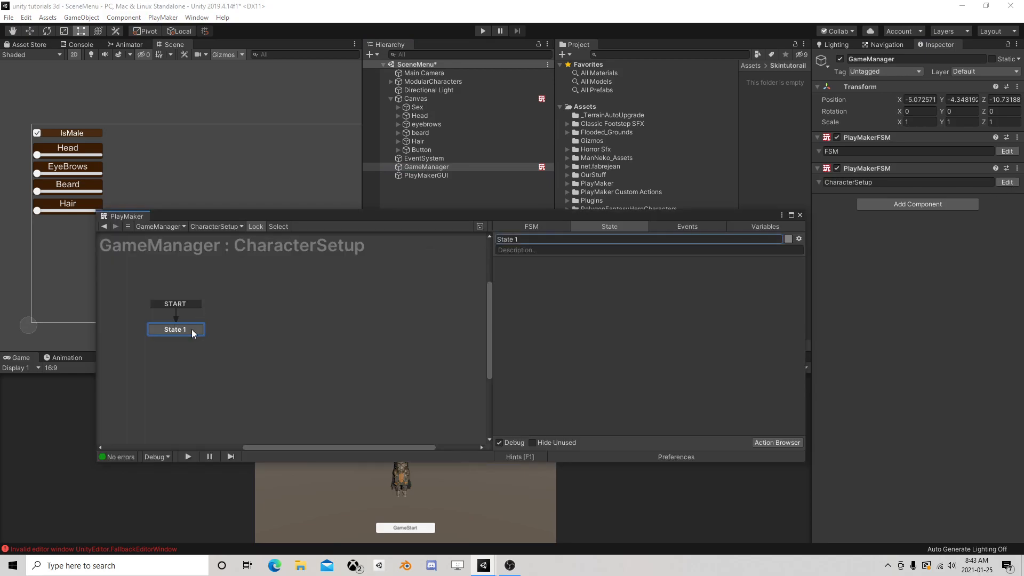
pyautogui.click(785, 442)
pyautogui.write('get sce')
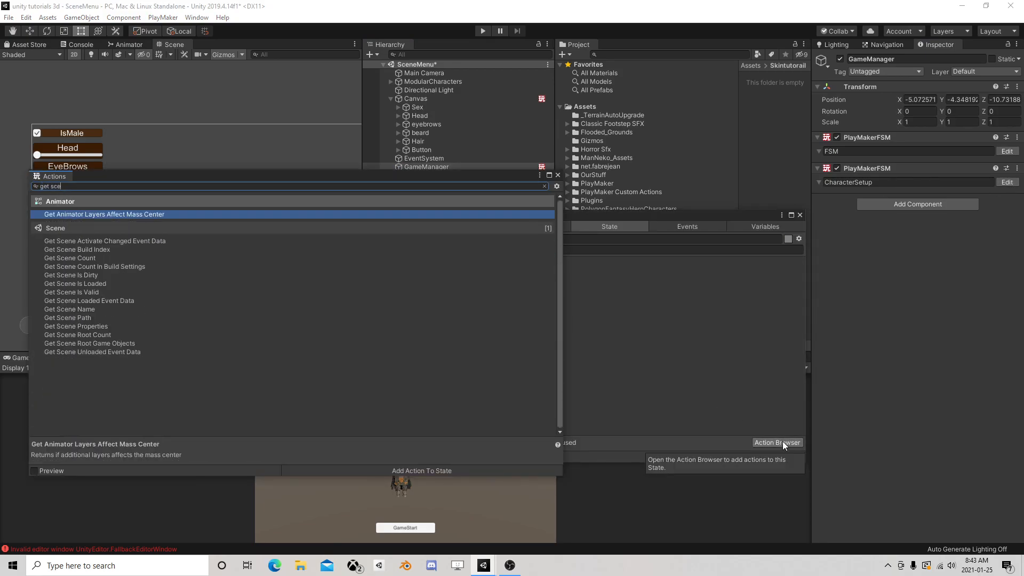
pyautogui.doubleClick(104, 326)
pyautogui.click(558, 175)
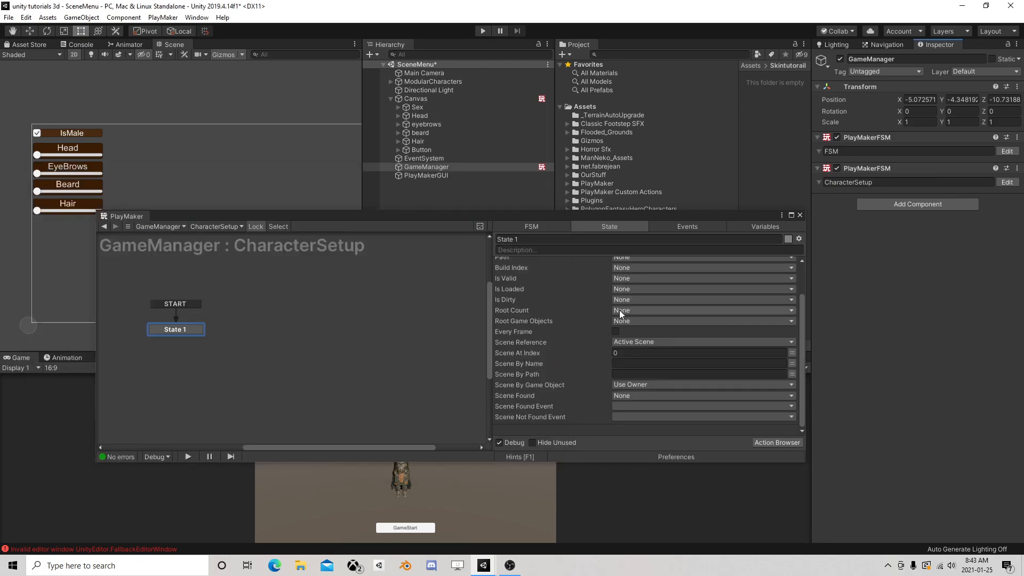
# Run Get Scene Properties every frame and store its Build Index in a new variable named CurrentScene
pyautogui.click(615, 332)
pyautogui.scroll(2, 637, 342)
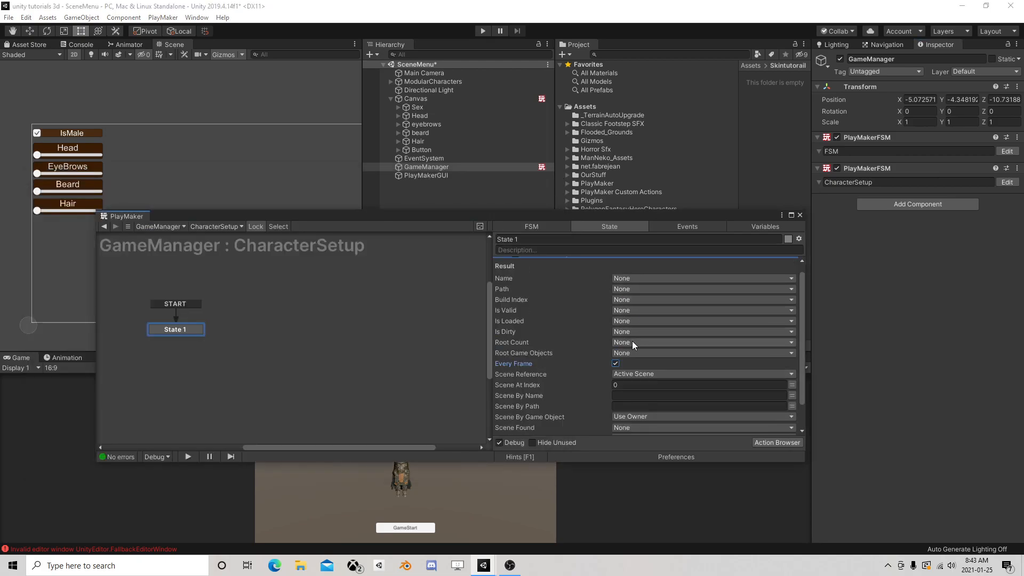
pyautogui.click(646, 300)
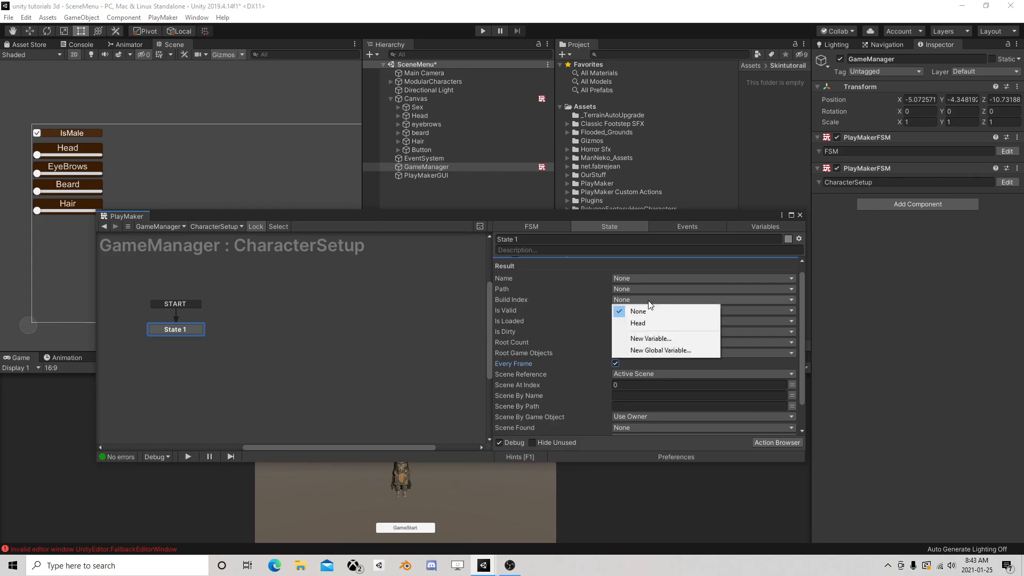
pyautogui.click(660, 338)
pyautogui.write('CurrentScene')
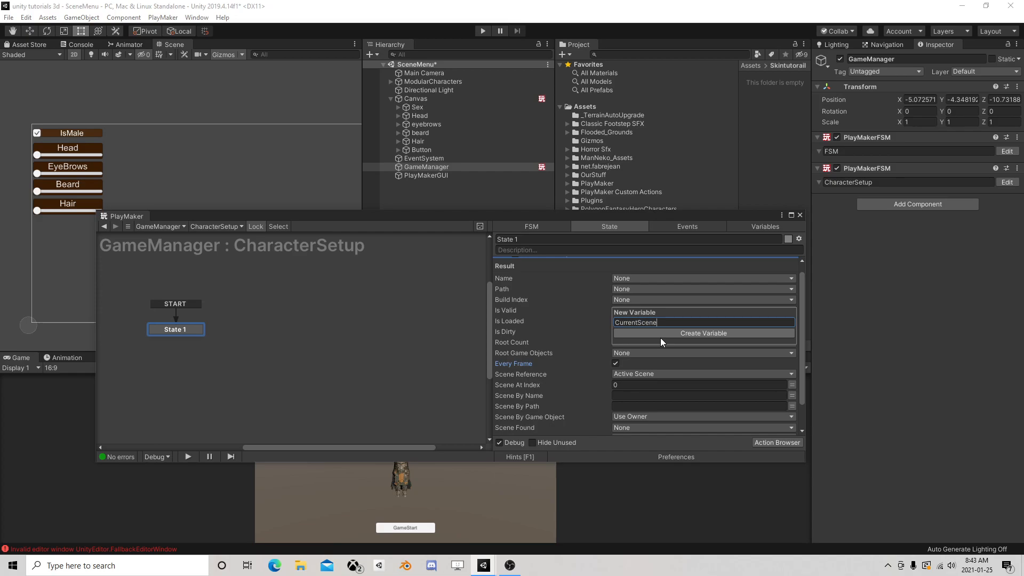
pyautogui.press('Return')
pyautogui.scroll(-2, 656, 373)
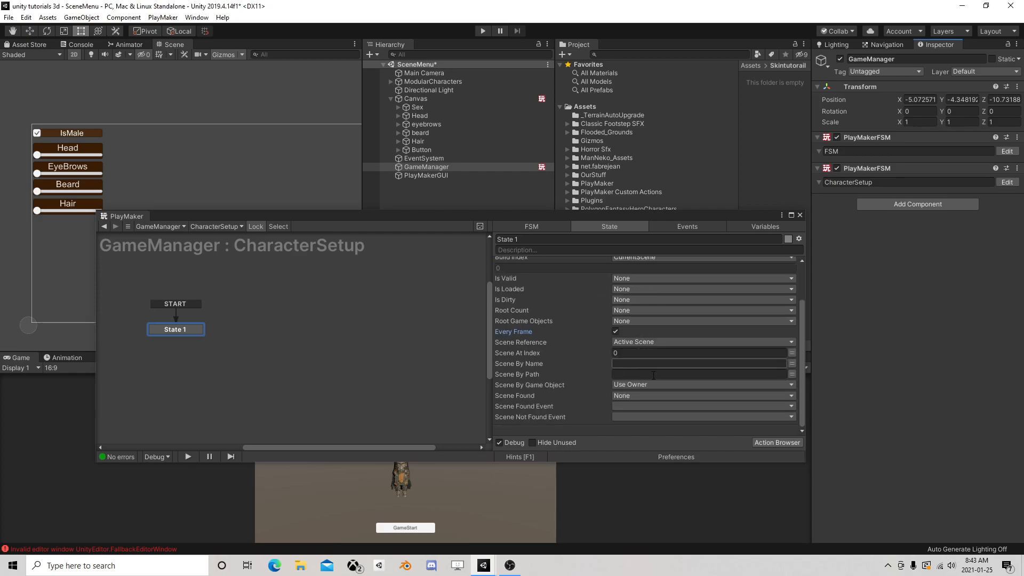
# Add an Int Compare action to State 1 and move it below Get Scene Properties
pyautogui.click(770, 444)
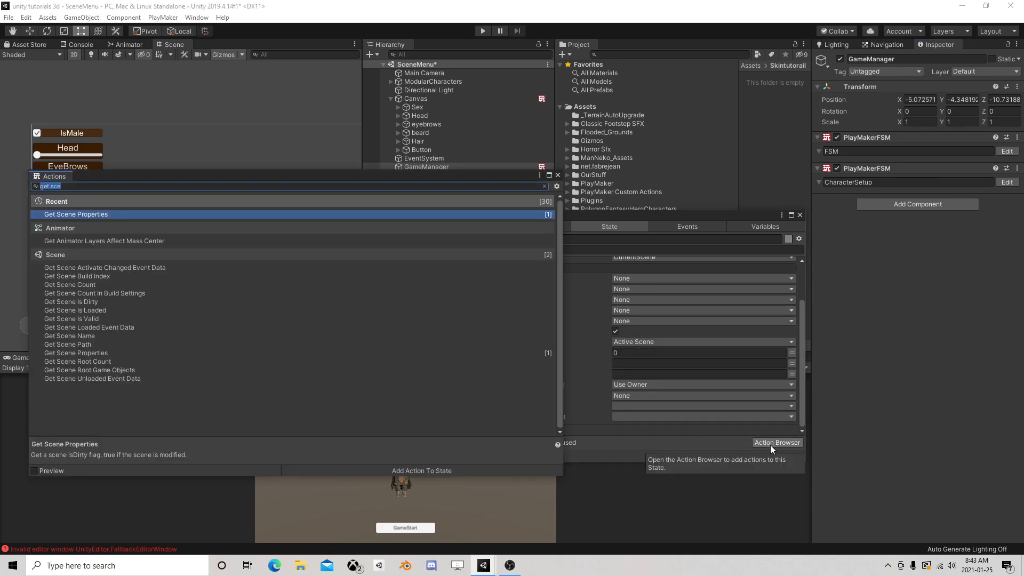
pyautogui.write('int s')
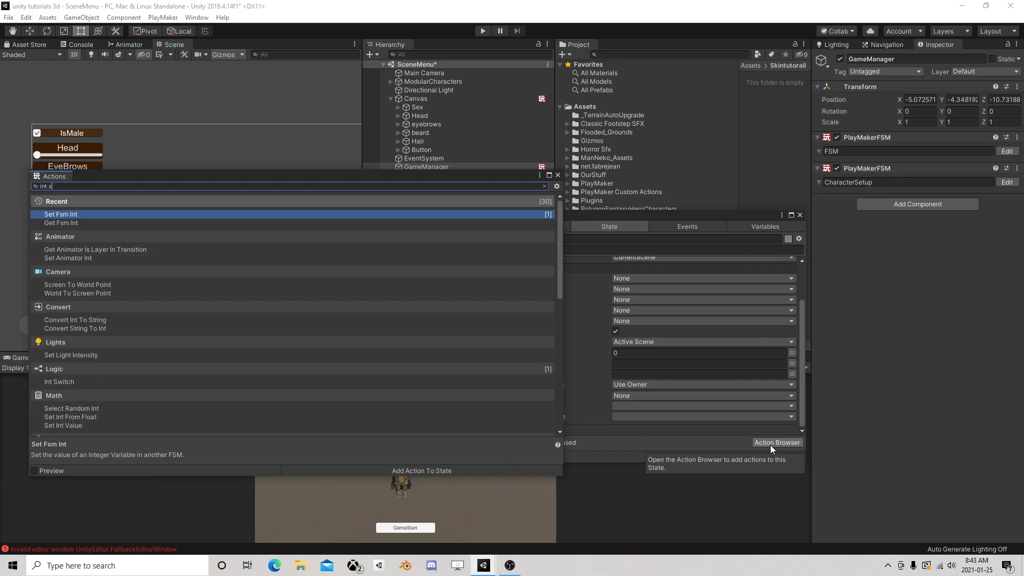
pyautogui.press('BackSpace')
pyautogui.write('com')
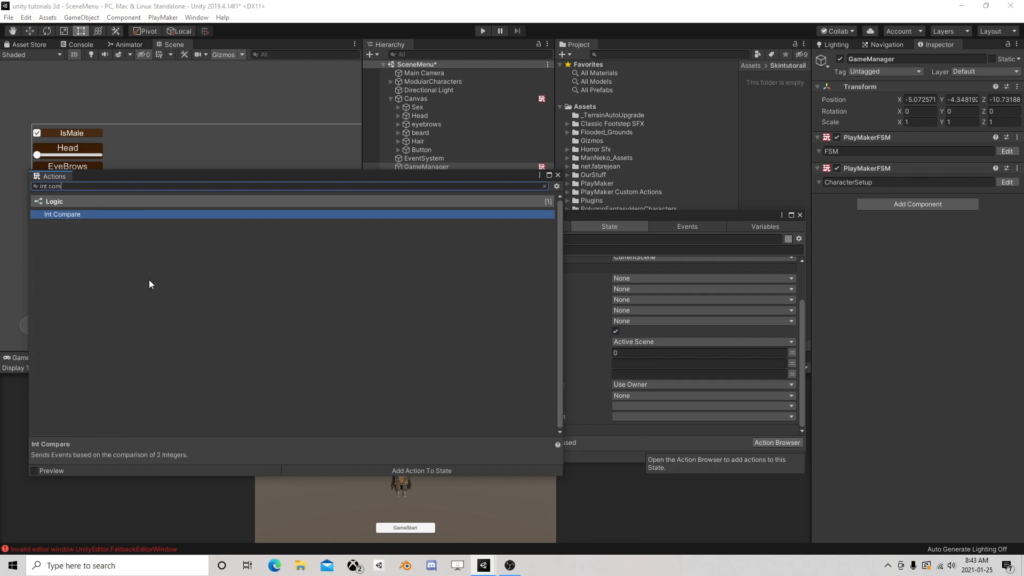
pyautogui.doubleClick(78, 214)
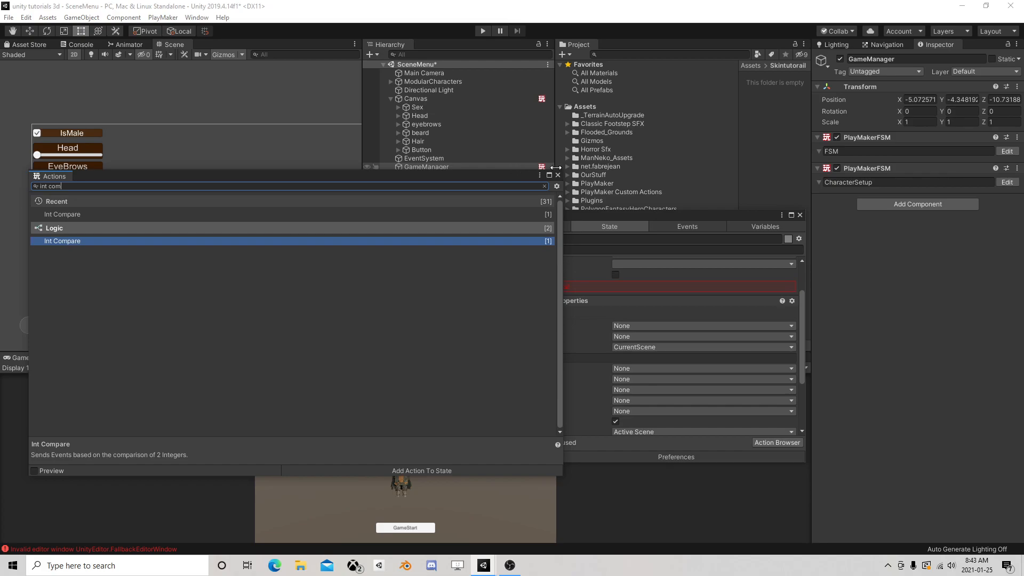
pyautogui.click(548, 296)
pyautogui.scroll(2, 552, 298)
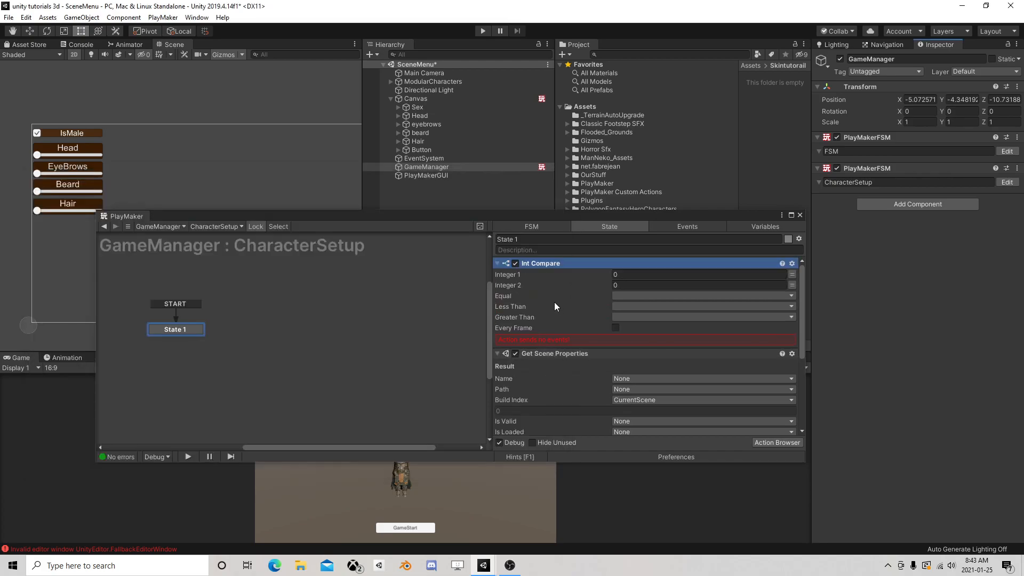
pyautogui.rightClick(543, 264)
pyautogui.scroll(-1, 605, 385)
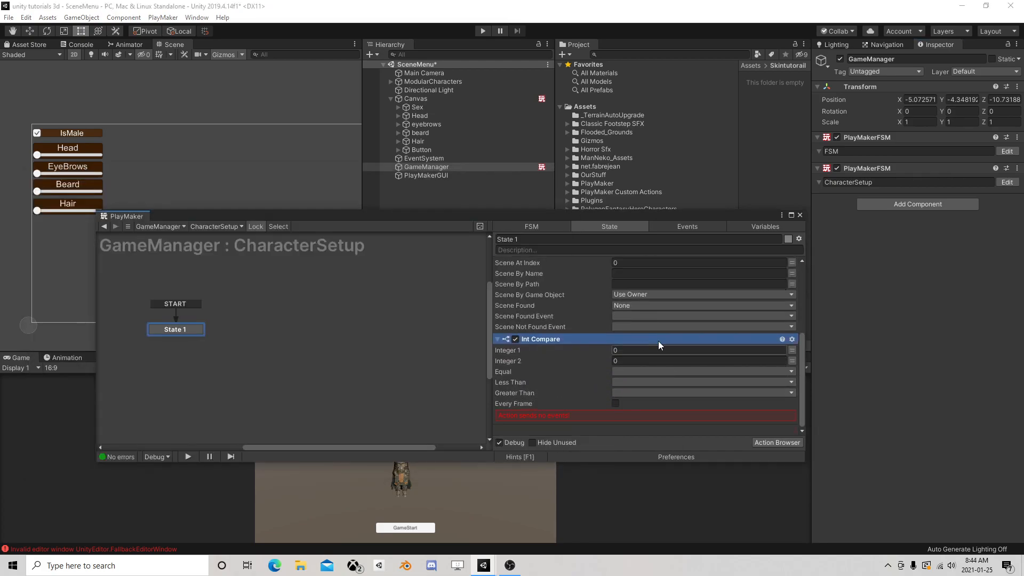
# Set Int Compare's Integer 1 to the CurrentScene variable and Integer 2 to 1
pyautogui.click(791, 350)
pyautogui.click(770, 351)
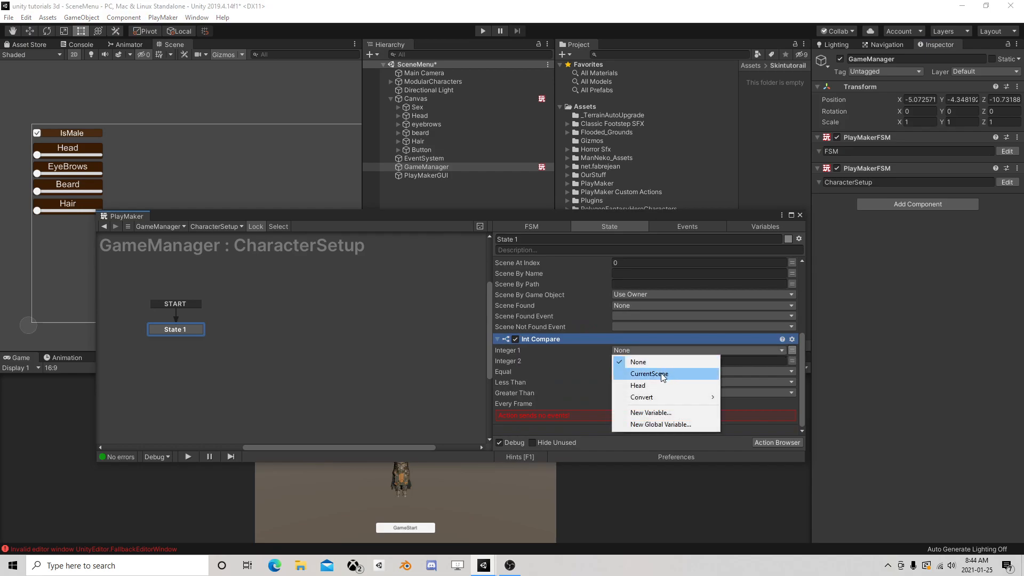
pyautogui.click(665, 373)
pyautogui.click(641, 371)
pyautogui.write('1')
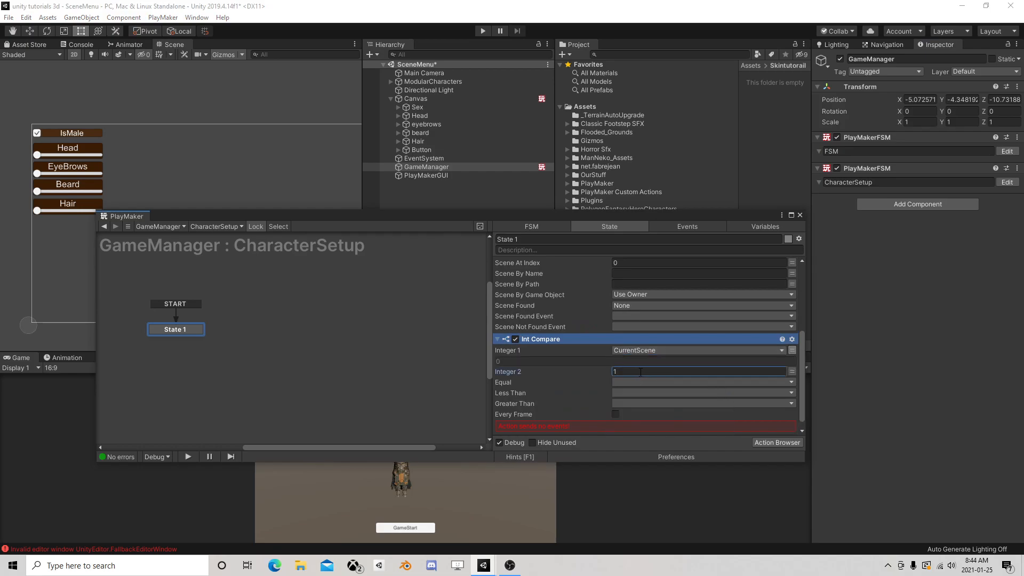
# Create a new event named create Character as Int Compare's Equal event and run the comparison every frame
pyautogui.click(628, 381)
pyautogui.click(652, 449)
pyautogui.write('create Ch')
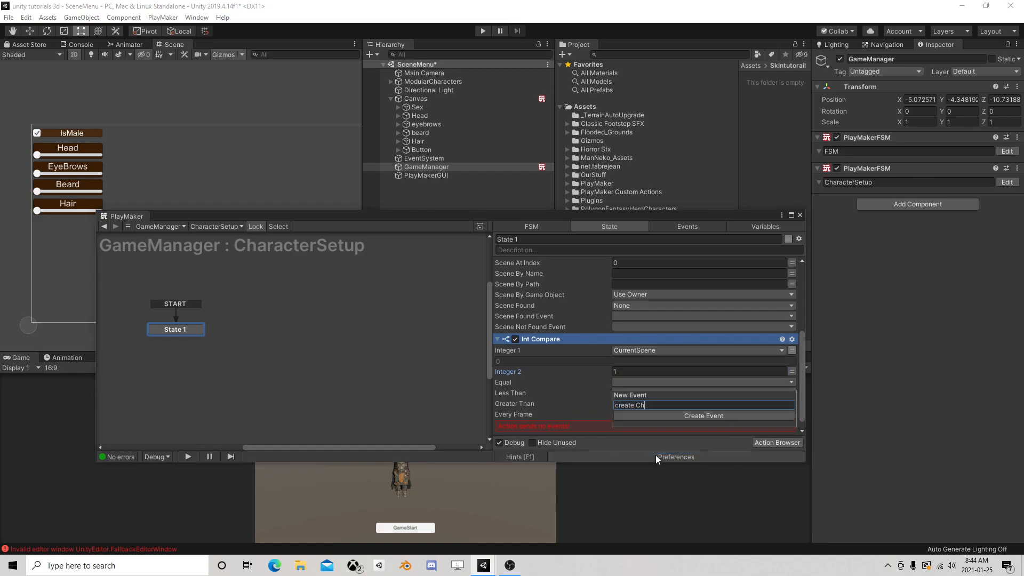
pyautogui.write('aracter')
pyautogui.press('Return')
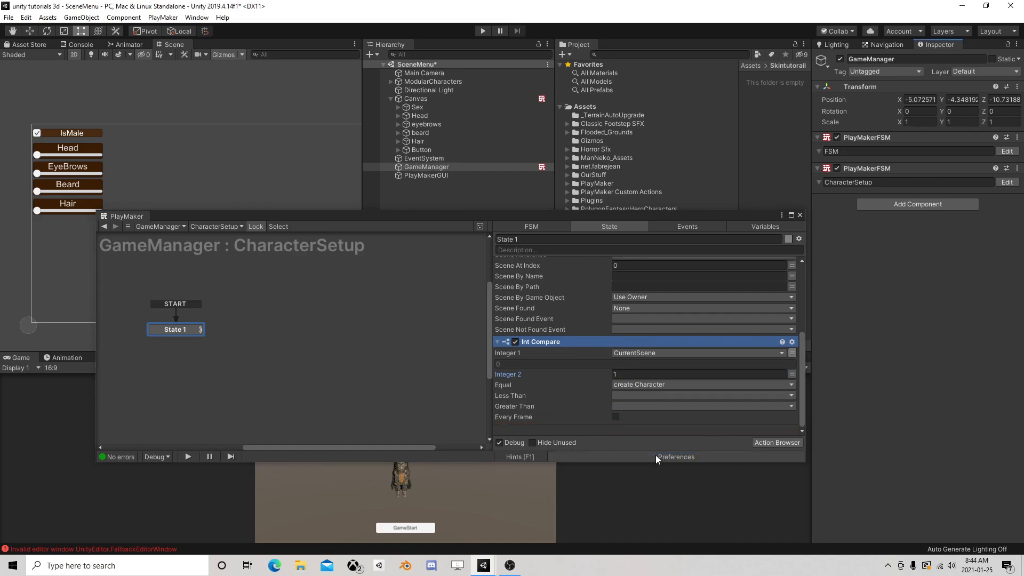
pyautogui.click(615, 416)
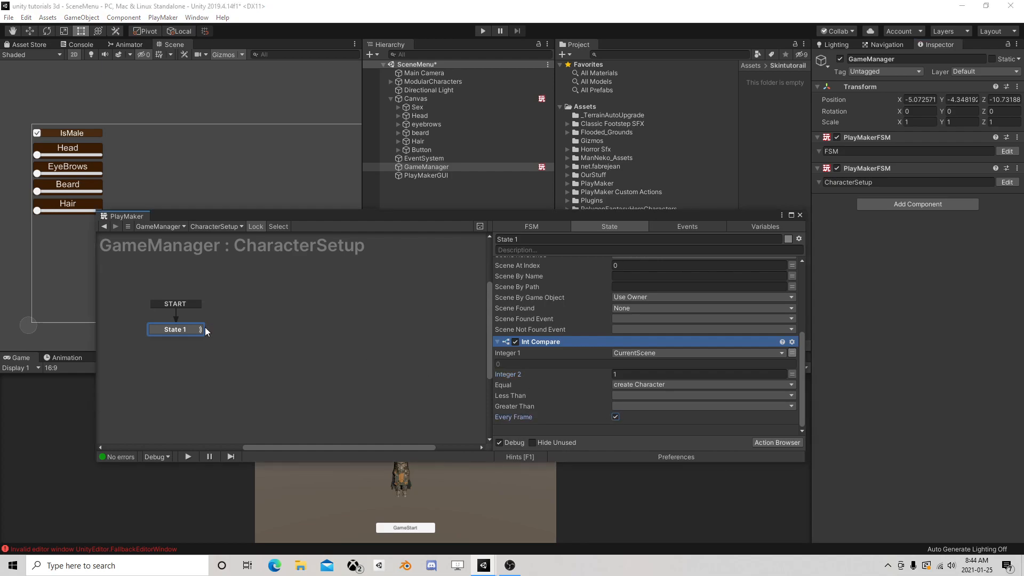
# Add a create Character transition to State 1 and connect it to a new State 2
pyautogui.rightClick(184, 332)
pyautogui.moveTo(217, 338)
pyautogui.click(341, 338)
pyautogui.rightClick(257, 331)
pyautogui.click(286, 336)
pyautogui.moveTo(216, 339); pyautogui.dragTo(268, 332)
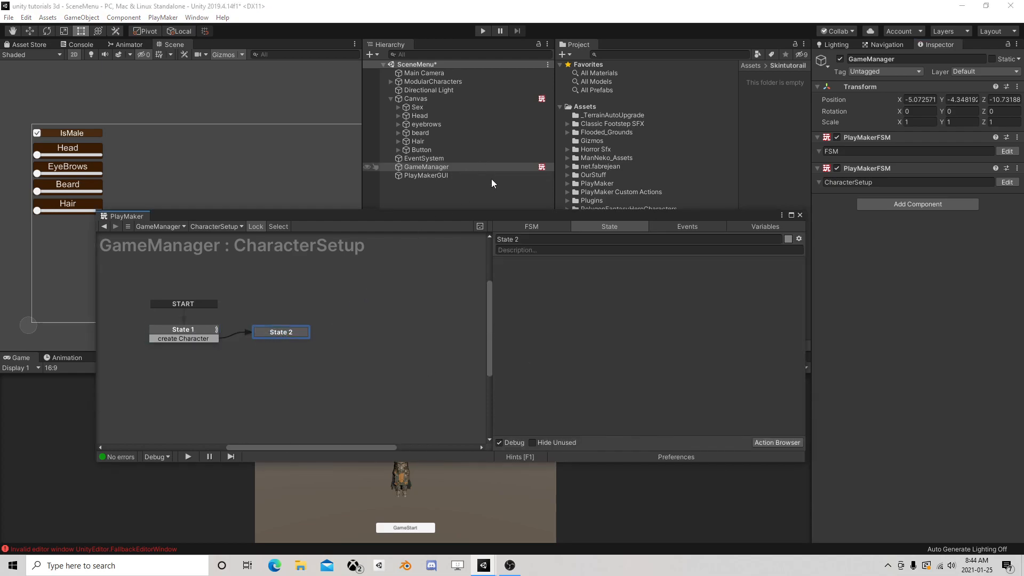
pyautogui.click(799, 215)
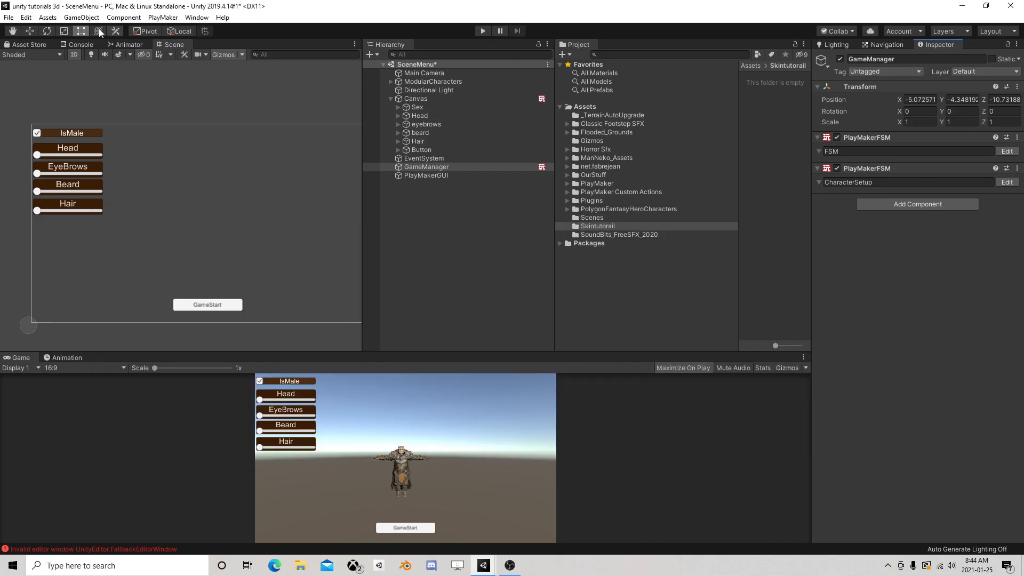
# Open the GameScene scene file, saving the changes made in SceneMenu
pyautogui.click(8, 18)
pyautogui.click(32, 41)
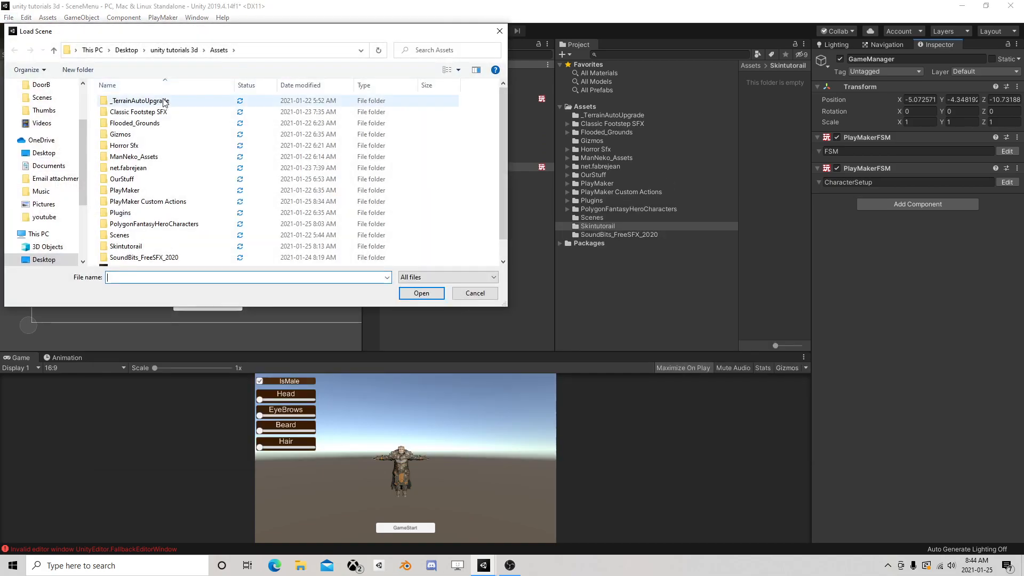
pyautogui.scroll(-1, 169, 224)
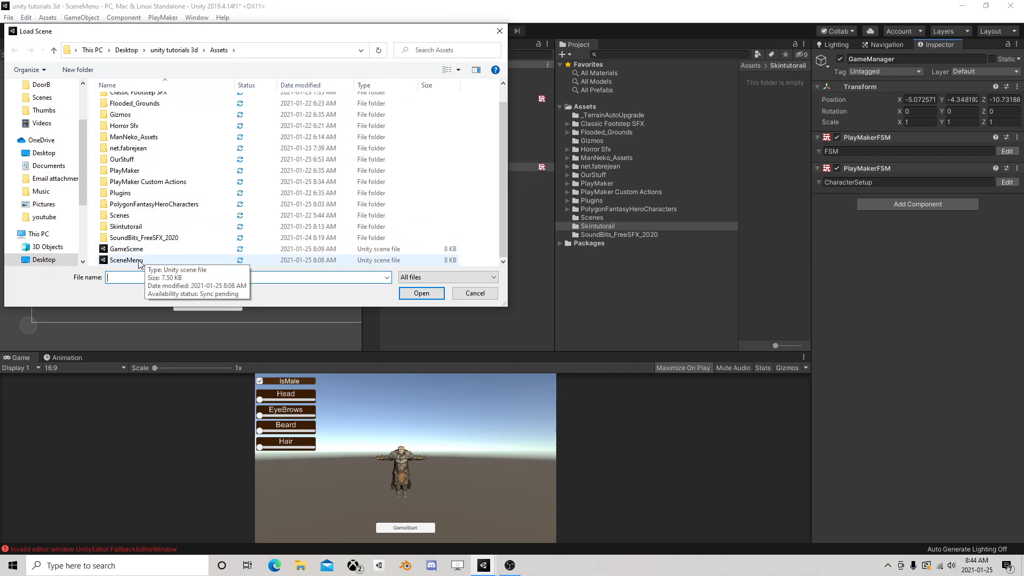
pyautogui.click(137, 249)
pyautogui.click(430, 293)
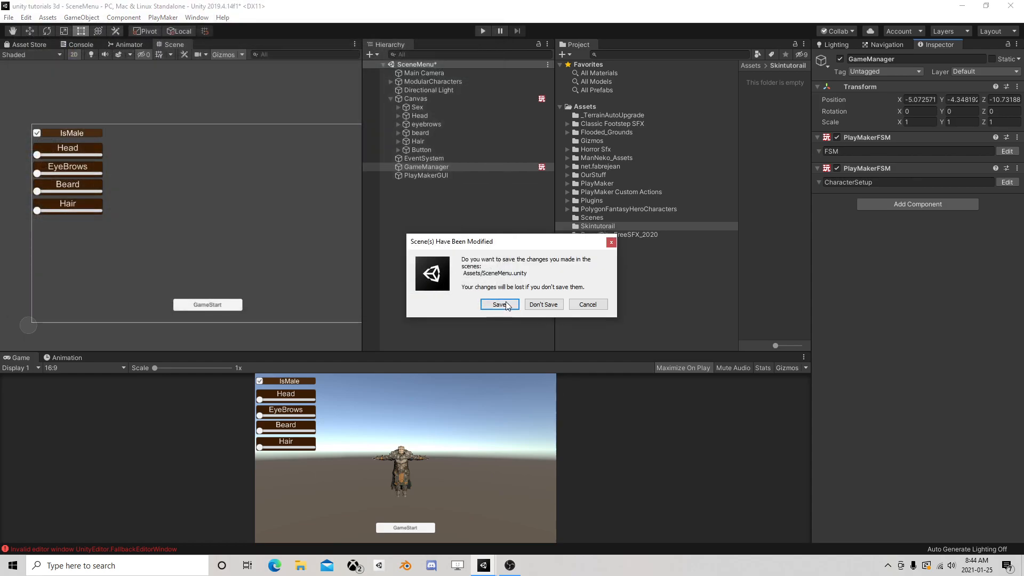
pyautogui.click(503, 302)
# Add a Terrain to GameScene and frame it in the 3D scene view
pyautogui.click(81, 17)
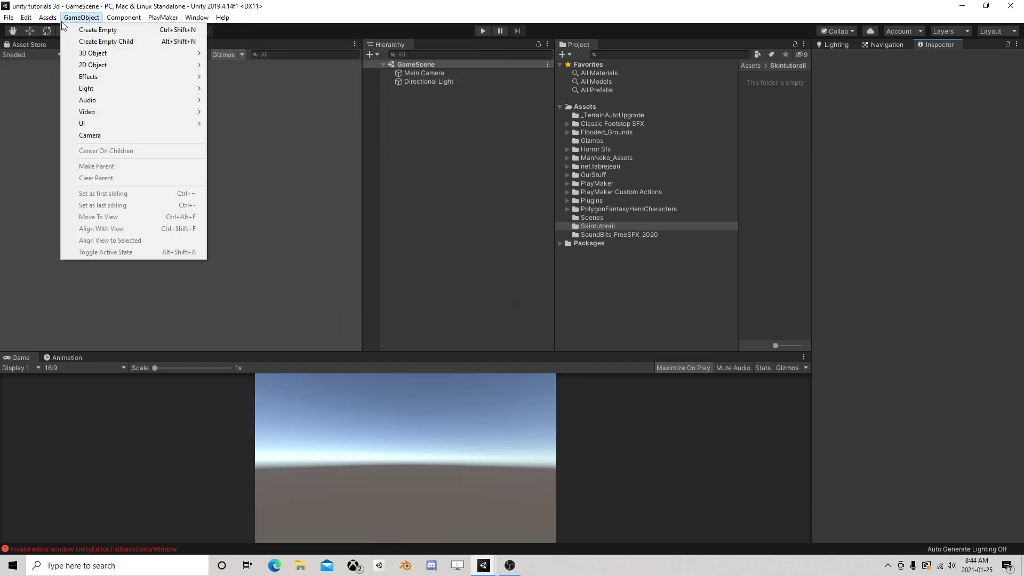
pyautogui.moveTo(106, 53)
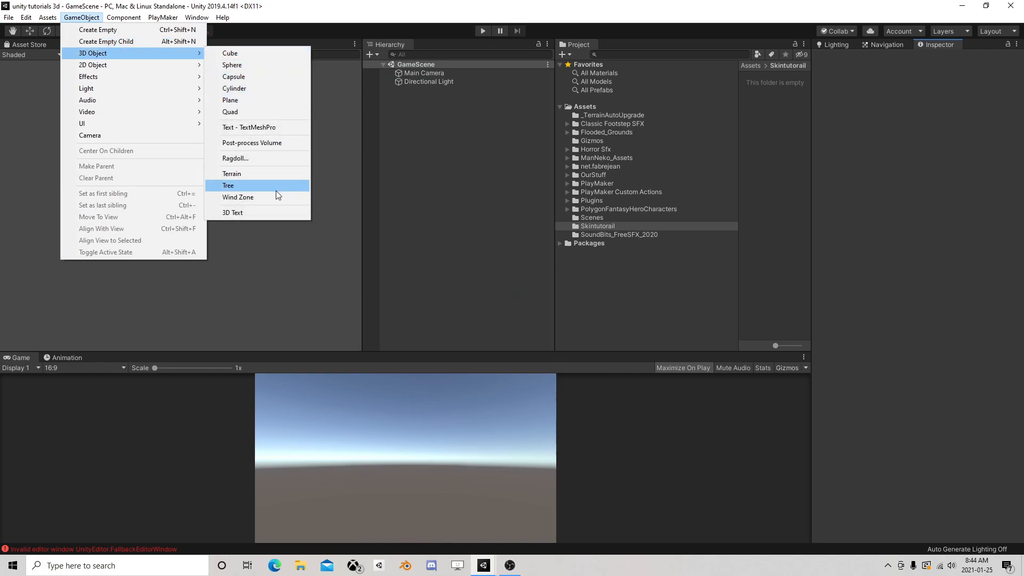
pyautogui.click(271, 173)
pyautogui.click(429, 90)
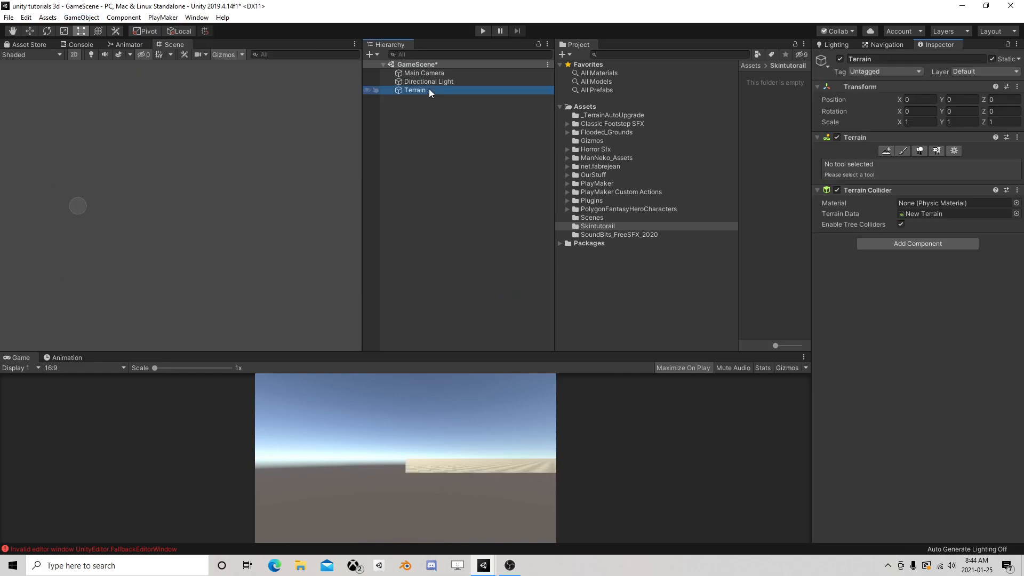
pyautogui.click(74, 54)
pyautogui.doubleClick(429, 90)
pyautogui.scroll(5, 251, 169)
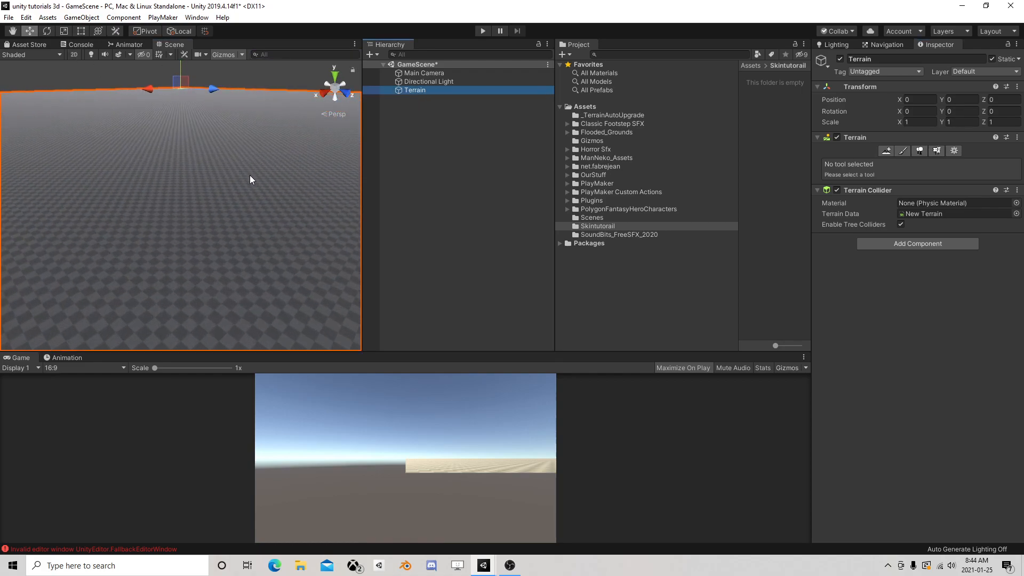
pyautogui.scroll(2, 250, 172)
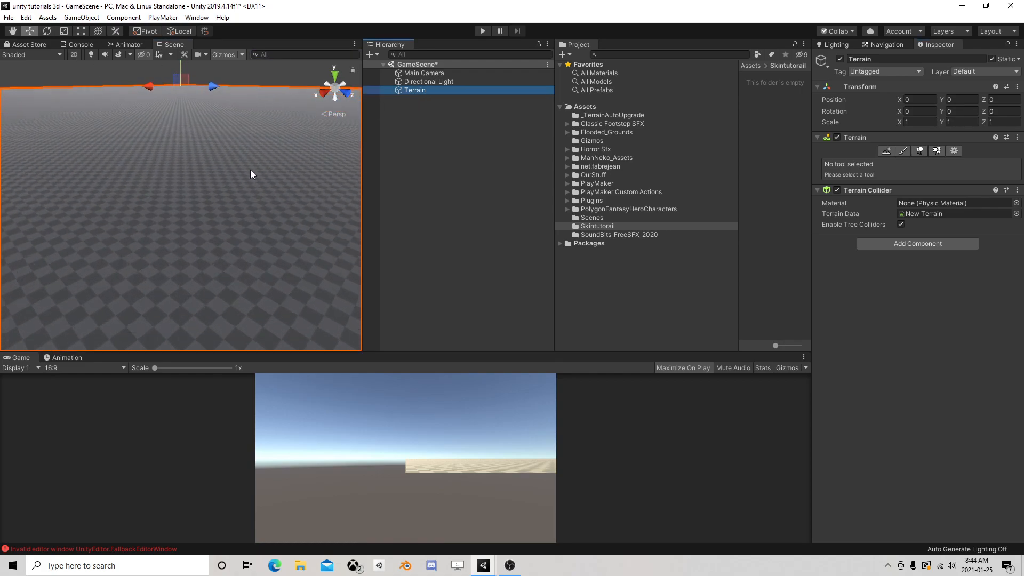
# Create an empty game object and move it across the terrain to about X 496.72, Z 505.06
pyautogui.click(81, 17)
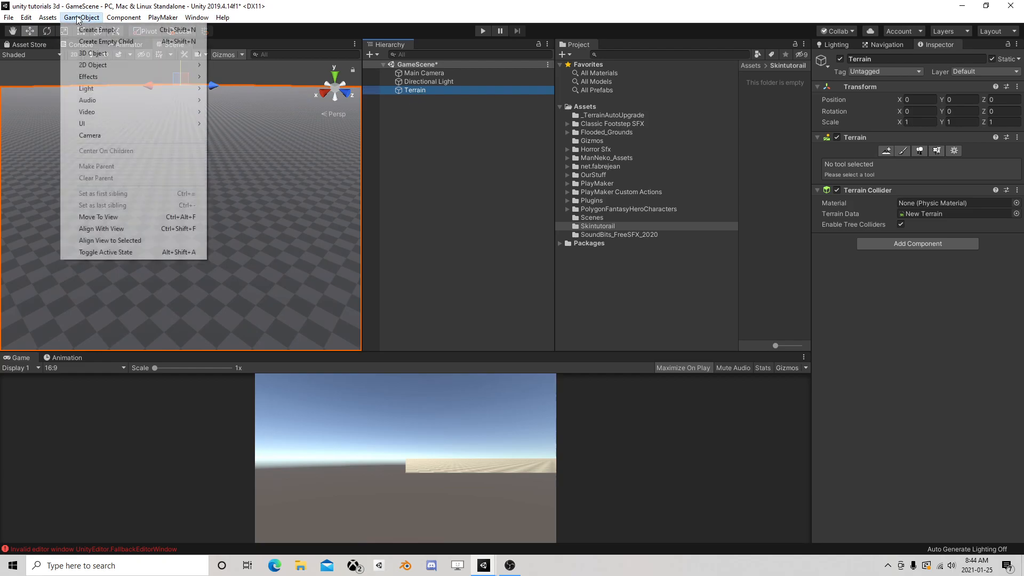
pyautogui.click(90, 26)
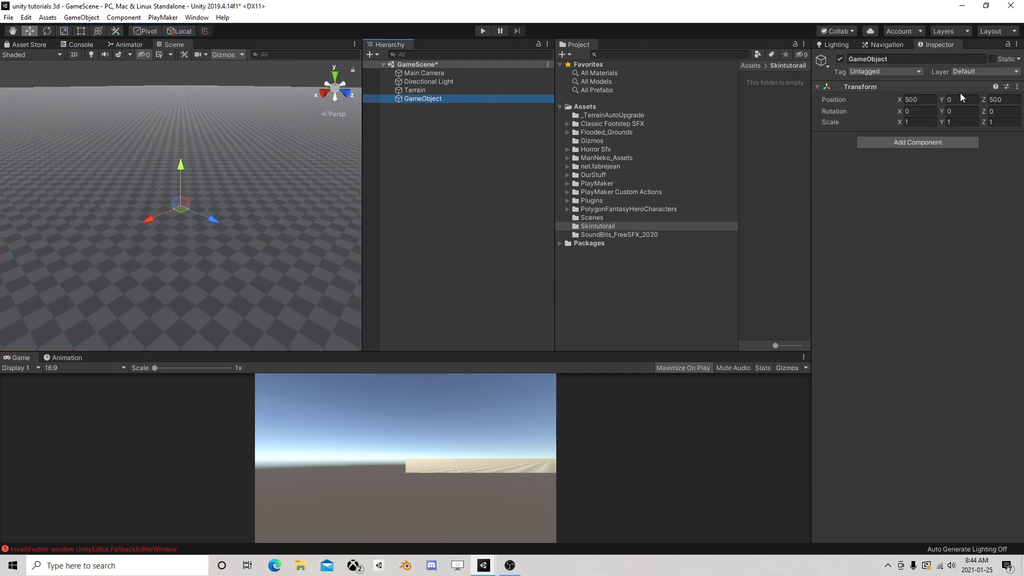
pyautogui.moveTo(177, 212); pyautogui.dragTo(252, 222)
# Rename the new empty game object SpawnPoint
pyautogui.click(427, 98)
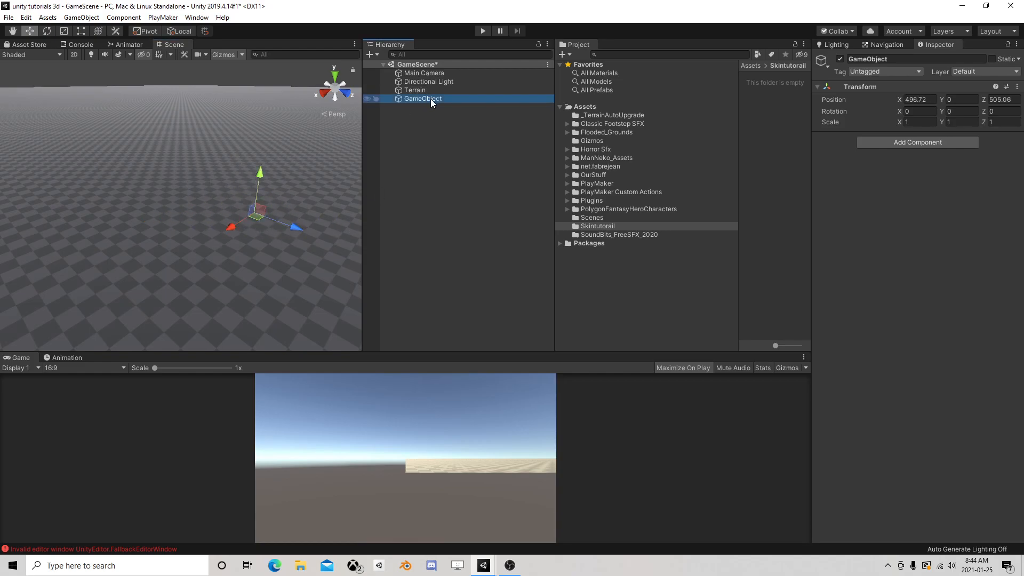
pyautogui.click(430, 98)
pyautogui.write('SpawnPoint')
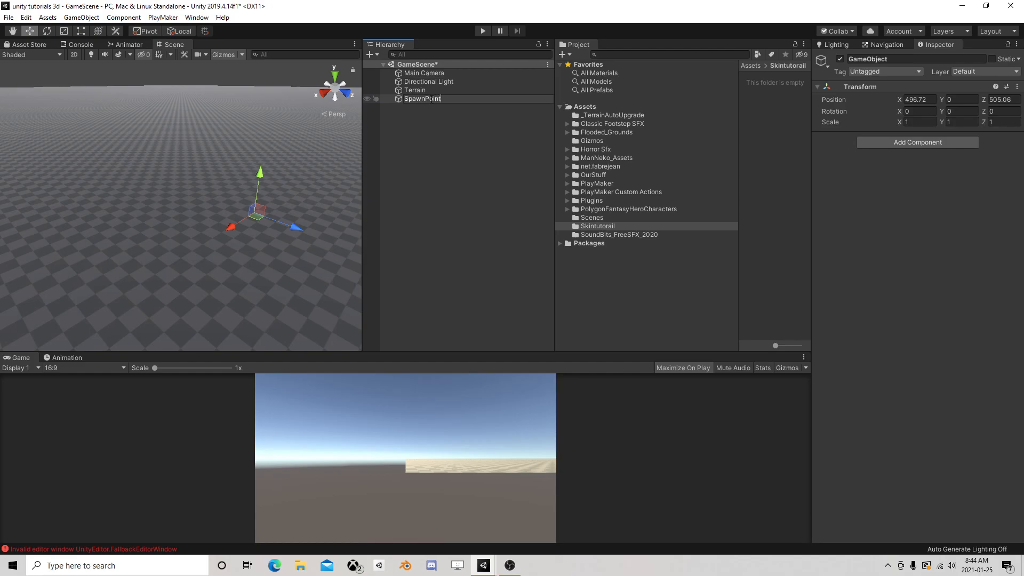
pyautogui.press('Return')
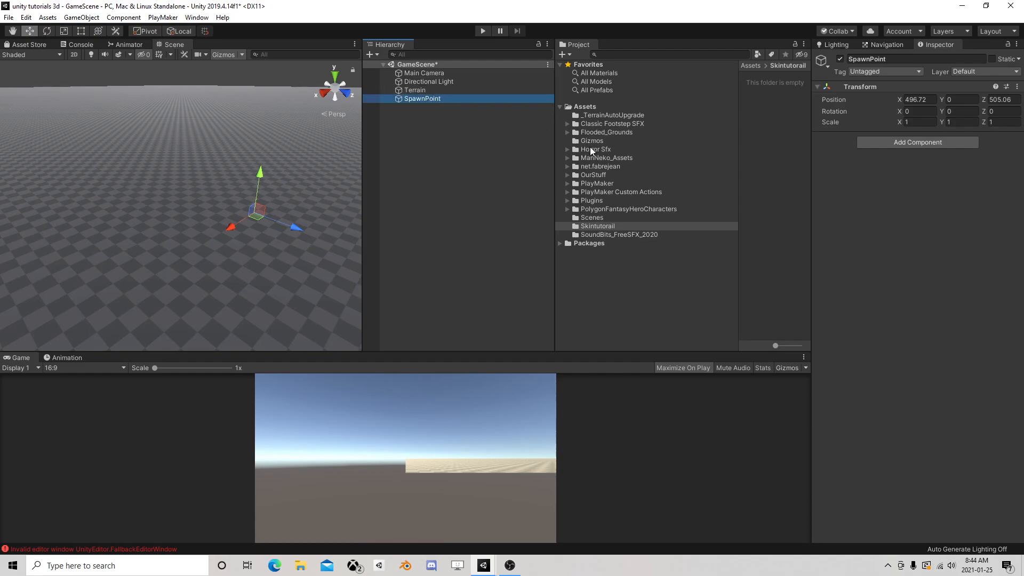
# Add a new tag named SpawnPoint to the project's tag list
pyautogui.moveTo(553, 155); pyautogui.dragTo(466, 156)
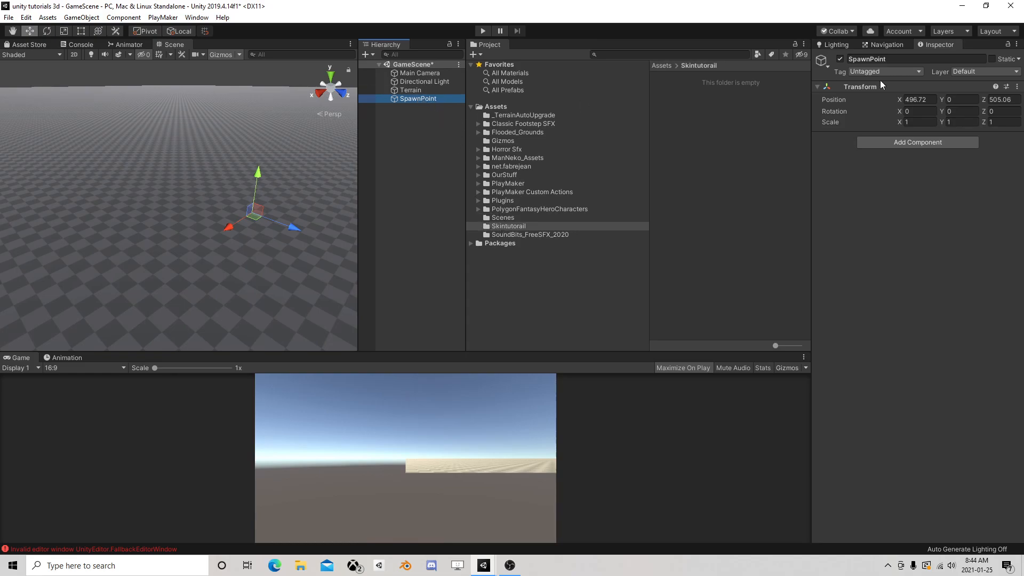
pyautogui.click(891, 72)
pyautogui.click(886, 216)
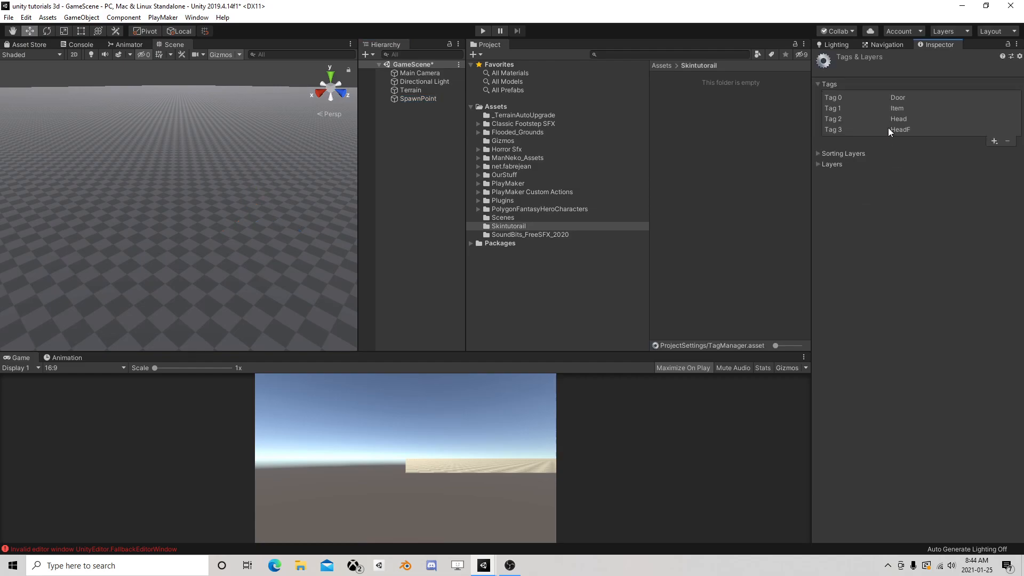
pyautogui.click(994, 141)
pyautogui.write('SpawnPoint')
pyautogui.press('Return')
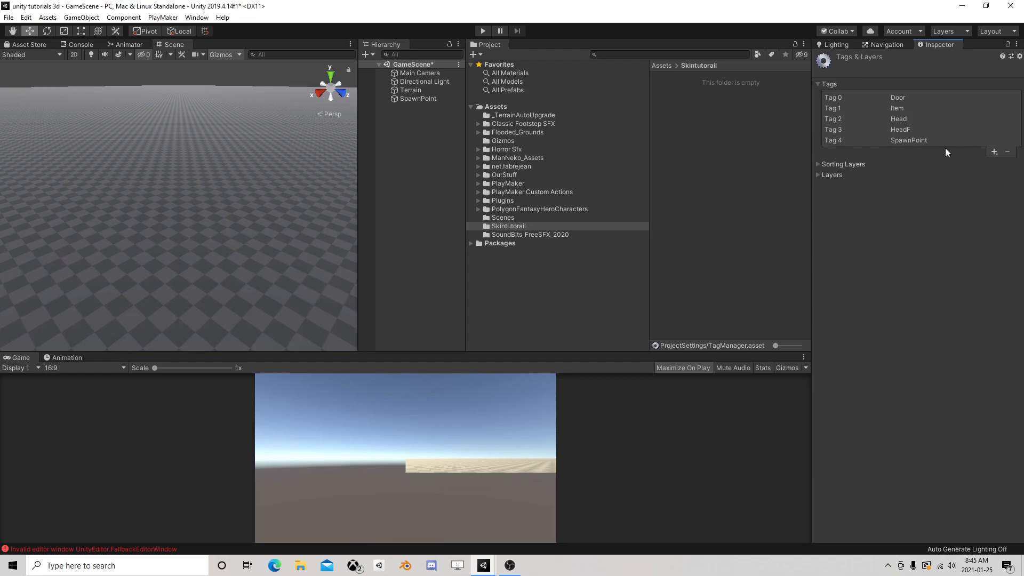
# Assign the SpawnPoint tag to the SpawnPoint object
pyautogui.click(432, 97)
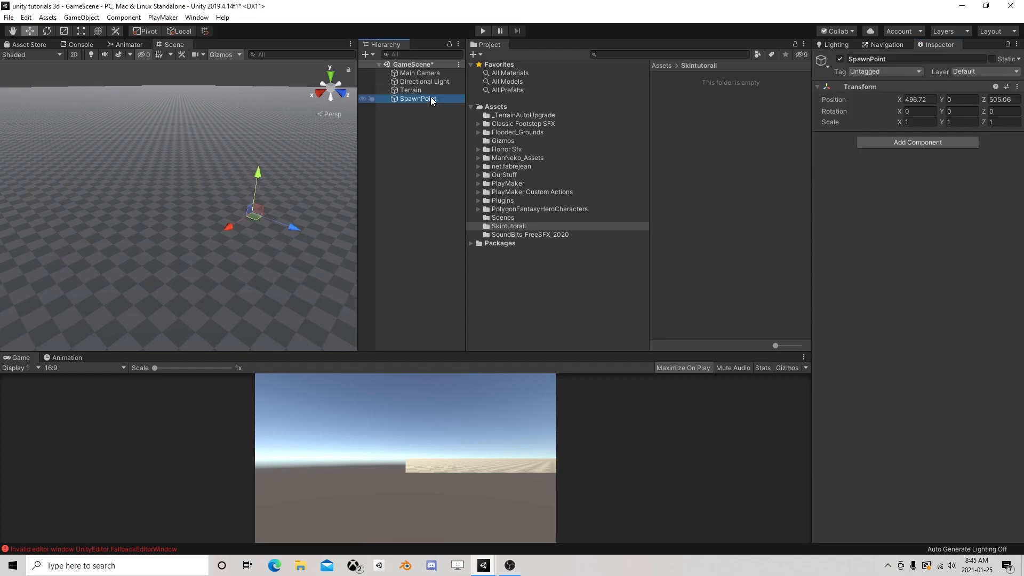
pyautogui.click(874, 71)
pyautogui.click(886, 212)
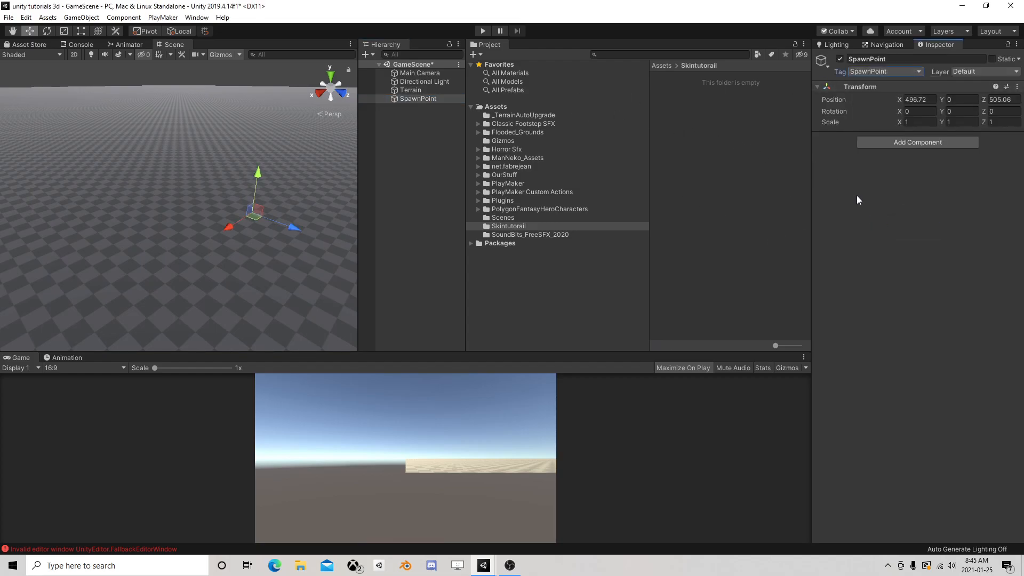
# Place the ModularCharacters prefab from PolygonFantasyHeroCharacters' Prefabs folder into GameScene
pyautogui.click(478, 209)
pyautogui.click(511, 235)
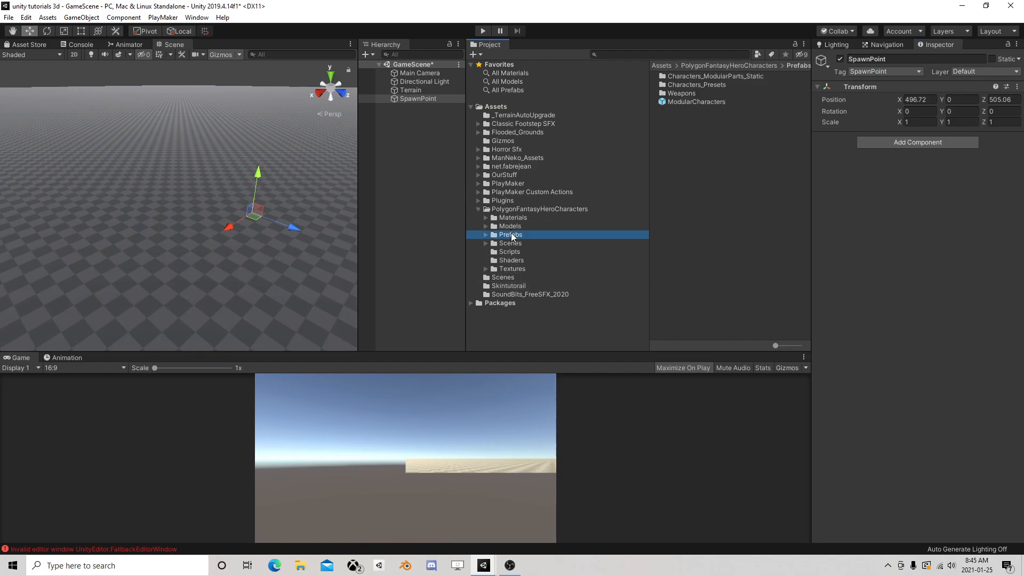
pyautogui.click(715, 101)
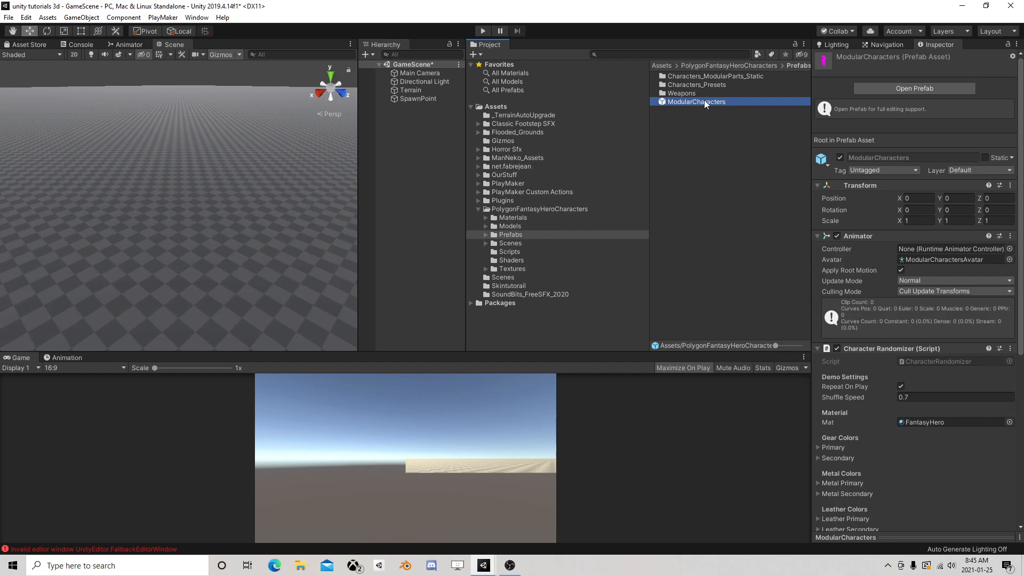
pyautogui.moveTo(704, 101); pyautogui.dragTo(405, 130)
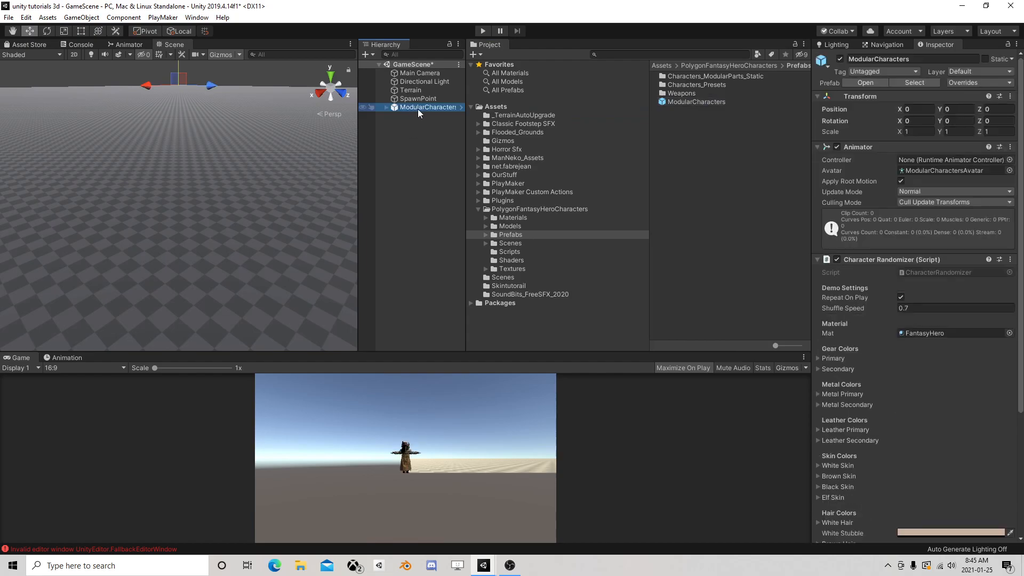
# Frame the ModularCharacters instance in the scene and unpack it from its prefab
pyautogui.click(413, 136)
pyautogui.click(414, 106)
pyautogui.doubleClick(412, 107)
pyautogui.rightClick(408, 108)
pyautogui.click(427, 226)
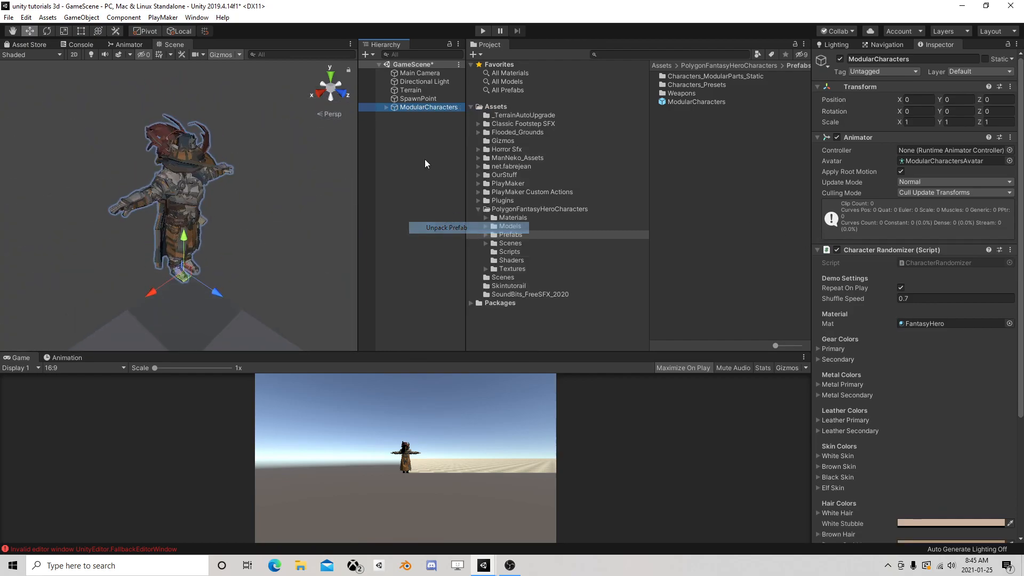
# Remove the Character Randomizer script component from ModularCharacters
pyautogui.click(386, 107)
pyautogui.rightClick(865, 250)
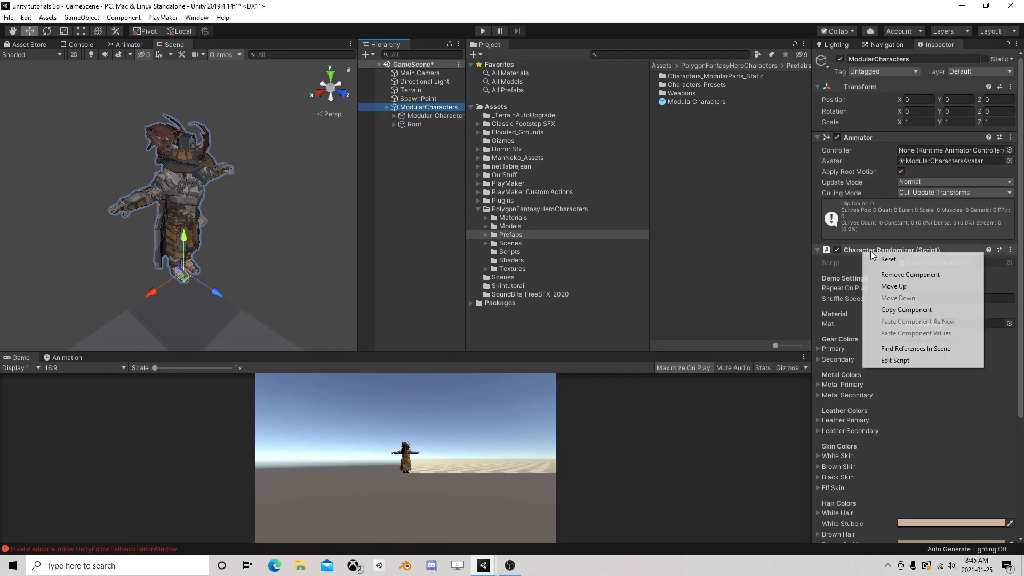
pyautogui.click(910, 274)
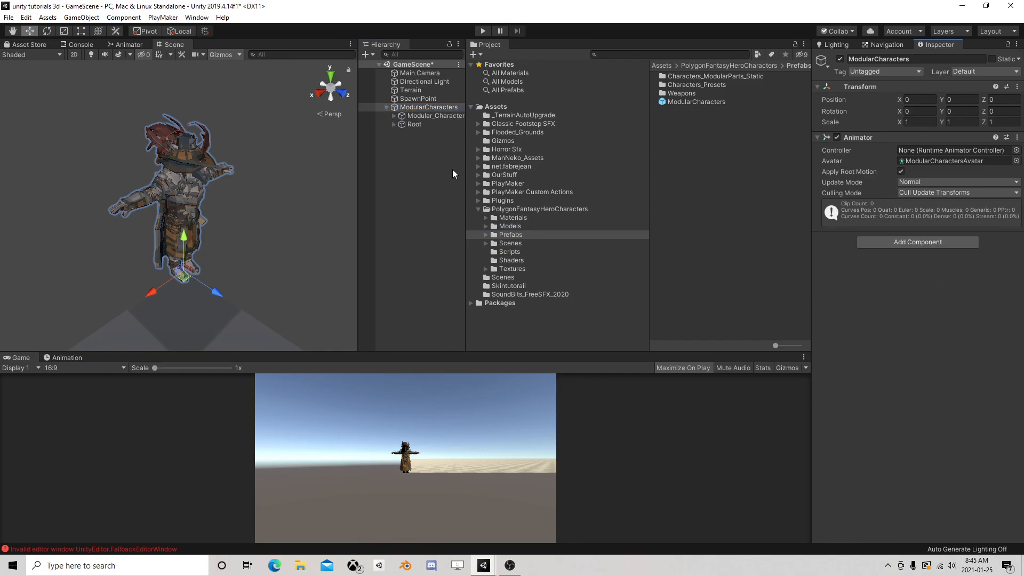
# Expand Modular_Characters with its male and female part groups, and deactivate Female_Parts
pyautogui.click(394, 115)
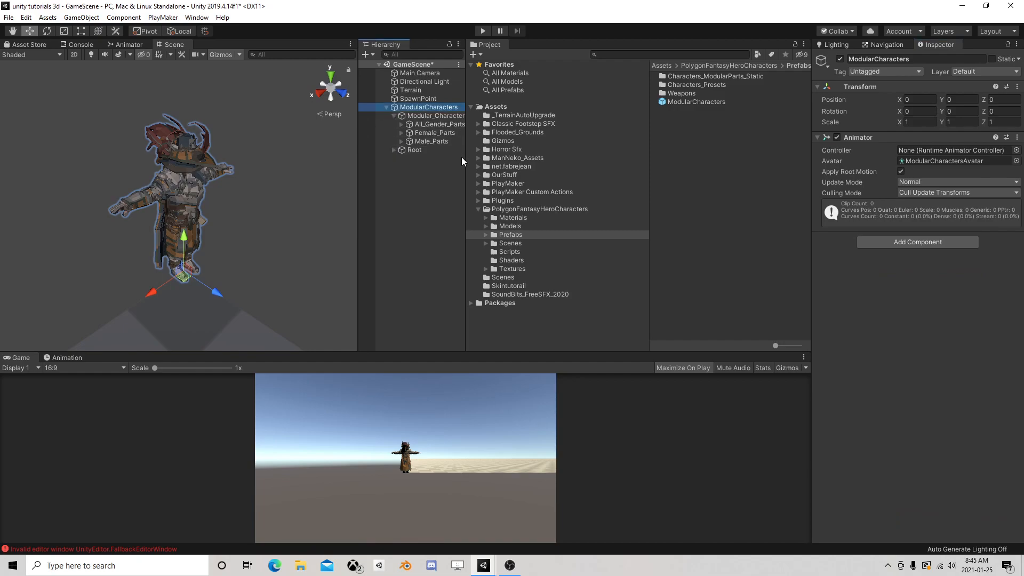
pyautogui.moveTo(465, 157); pyautogui.dragTo(540, 157)
pyautogui.click(402, 141)
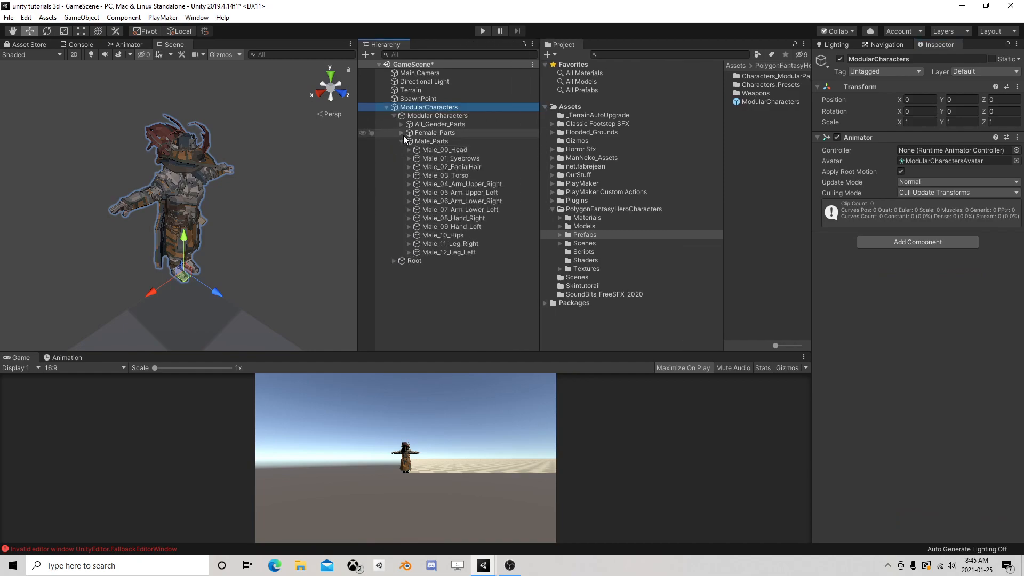
pyautogui.click(402, 132)
pyautogui.click(406, 133)
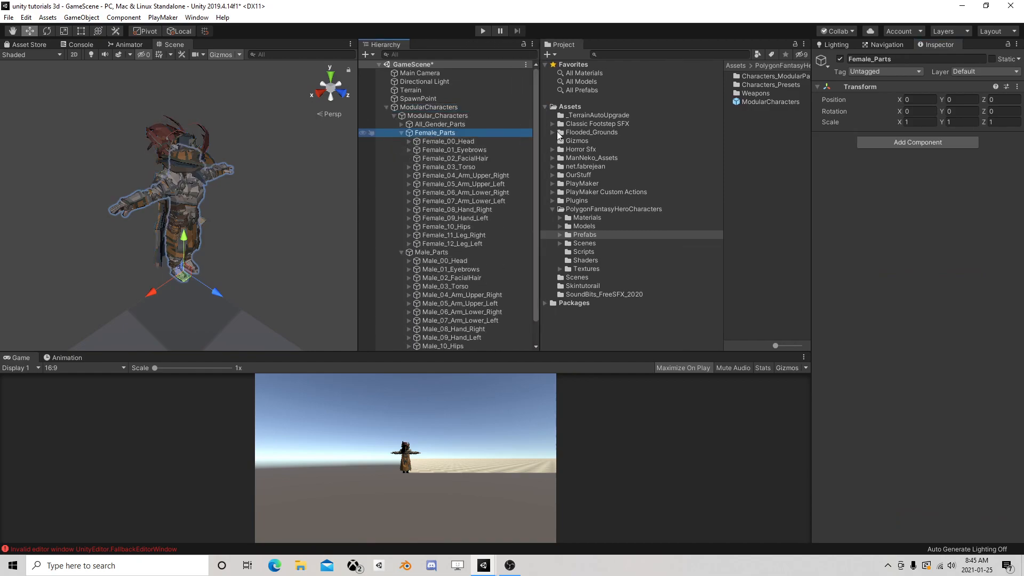
pyautogui.click(840, 59)
# Deactivate Male_Head_No_Elements under Male_00_Head
pyautogui.scroll(-1, 463, 202)
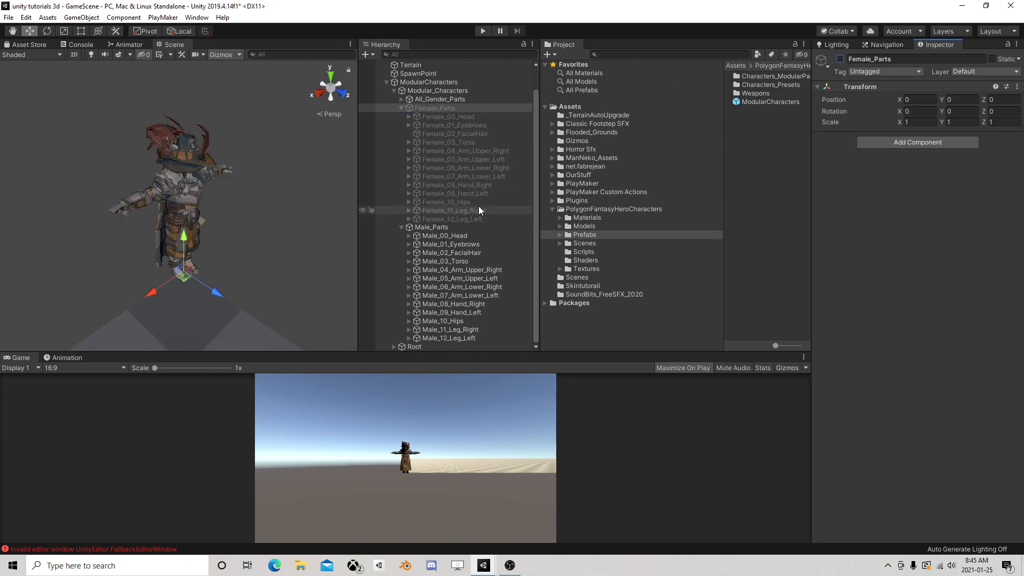
pyautogui.click(409, 236)
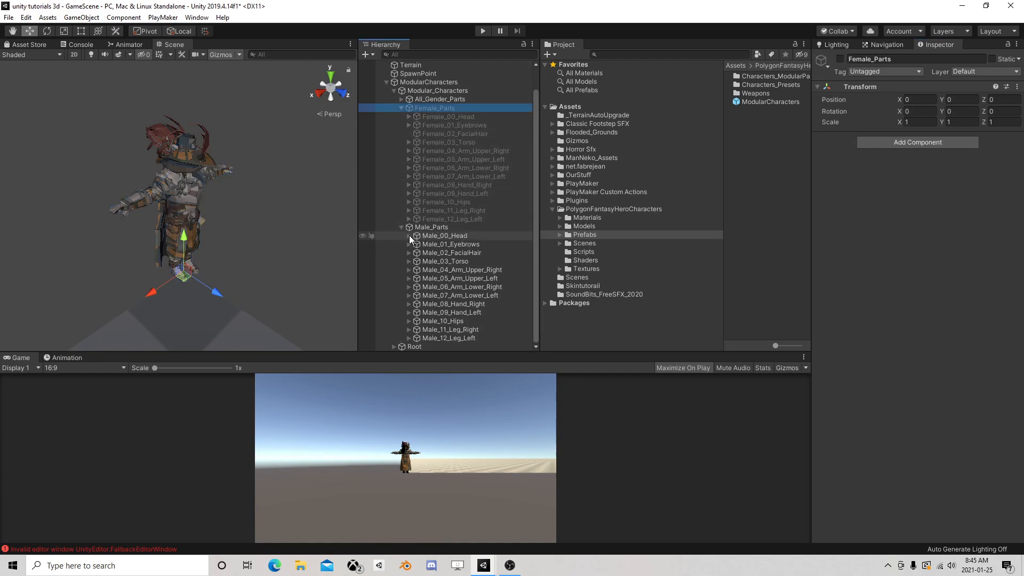
pyautogui.click(448, 244)
pyautogui.click(448, 252)
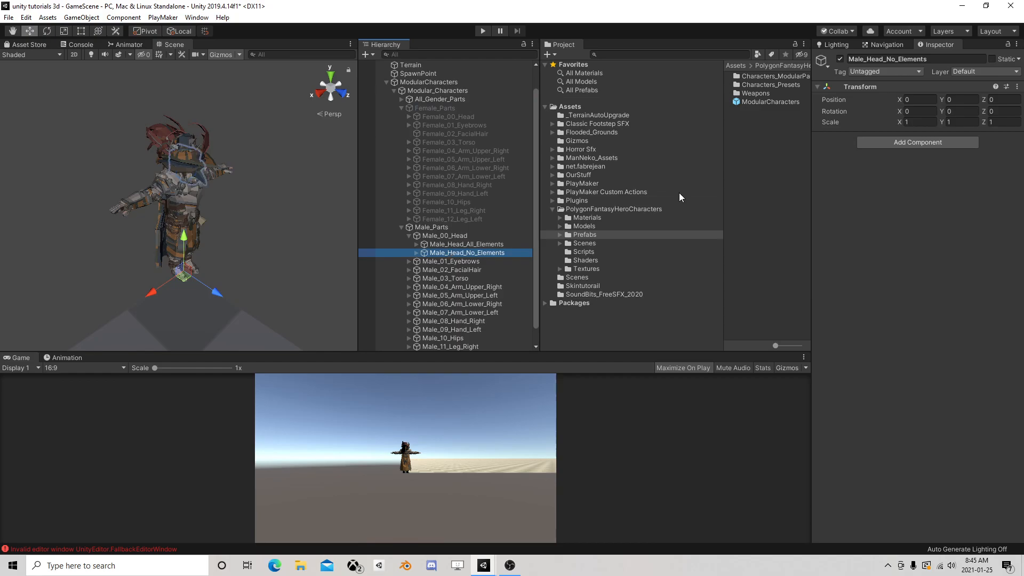
pyautogui.click(840, 58)
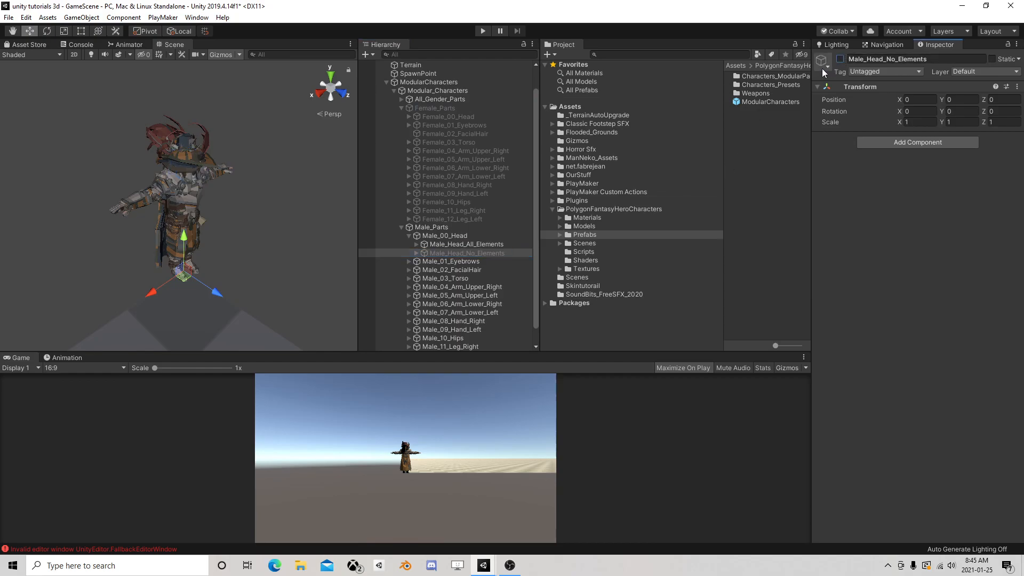
# Deactivate All_00_HeadCoverings, All_01_Hair and All_02_Head_Attachment together under All_Gender_Parts
pyautogui.click(400, 101)
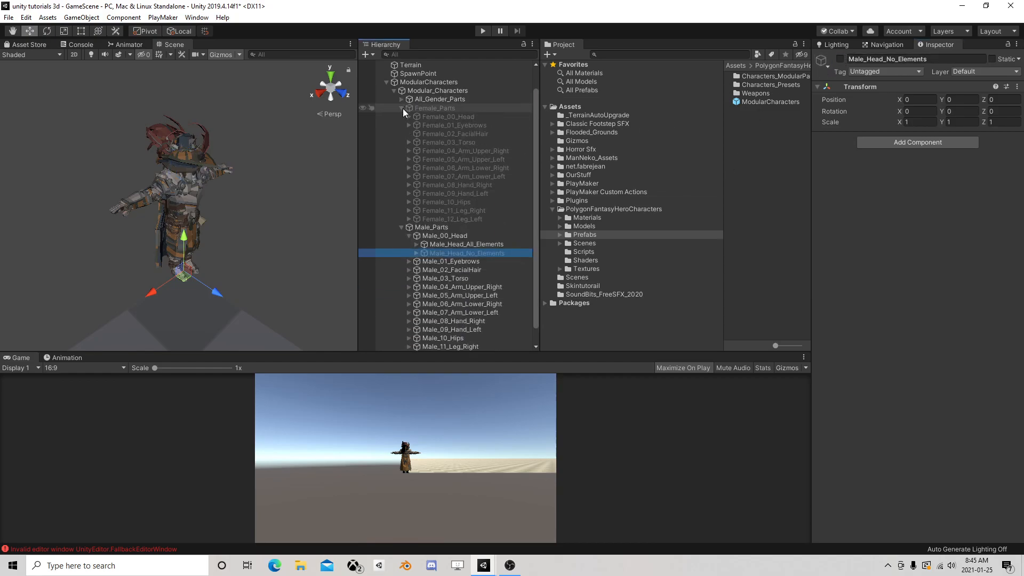
pyautogui.click(402, 100)
pyautogui.click(427, 107)
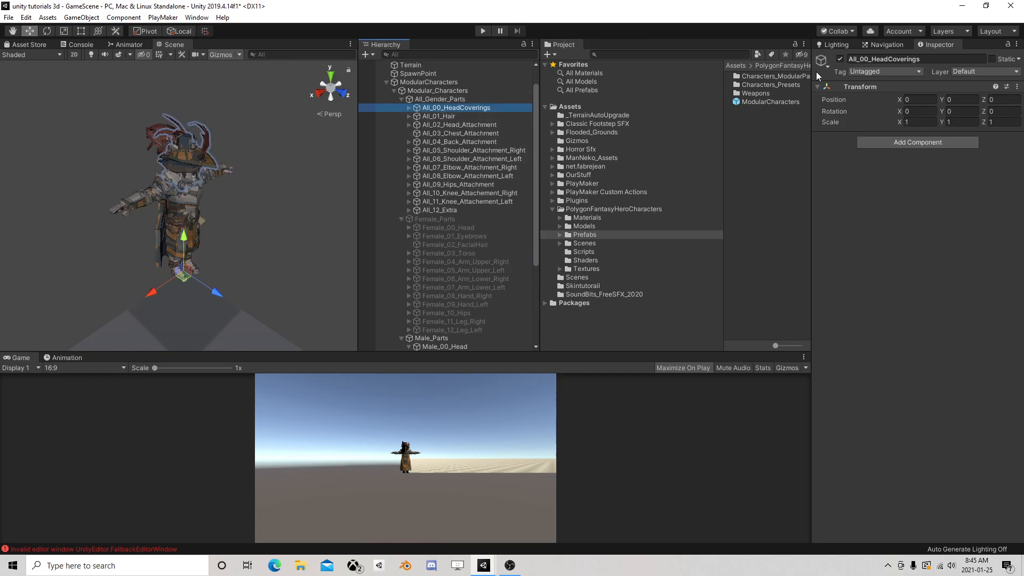
pyautogui.keyDown('ctrl'); pyautogui.click(456, 116); pyautogui.keyUp('ctrl')
pyautogui.keyDown('ctrl'); pyautogui.click(469, 125); pyautogui.keyUp('ctrl')
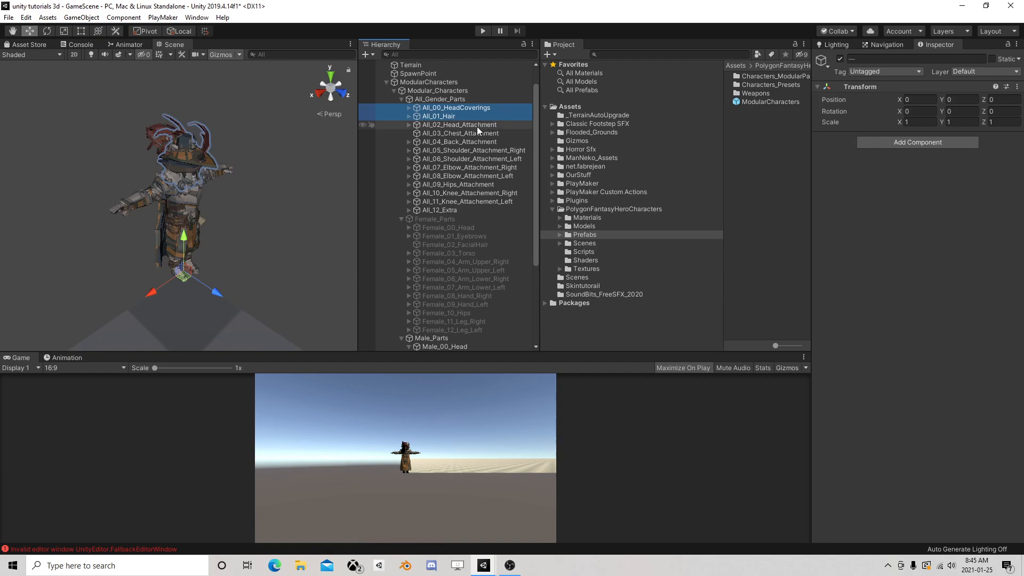
pyautogui.click(838, 59)
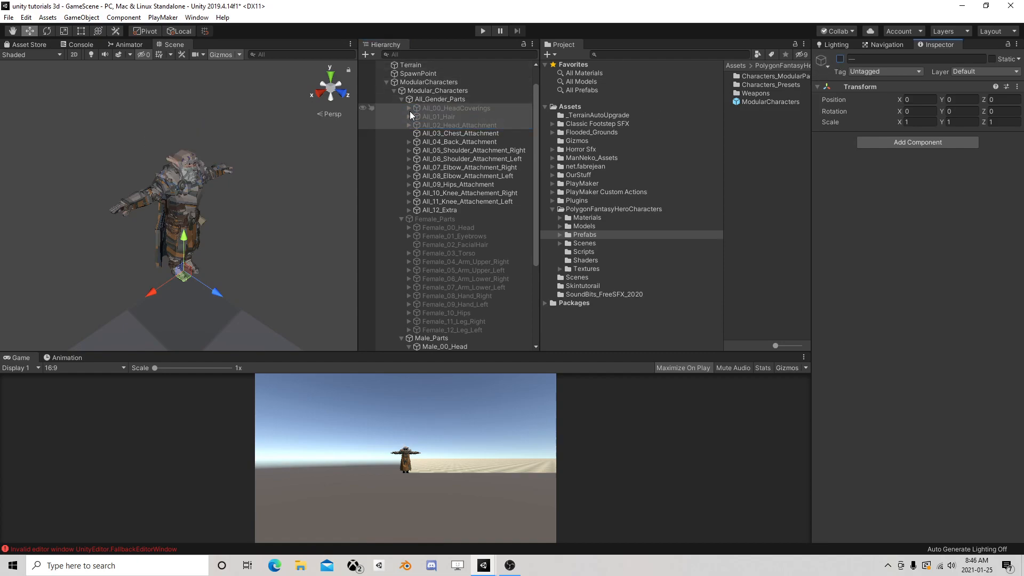
# Deactivate Female_Head_No_Elements under Female_00_Head
pyautogui.click(401, 99)
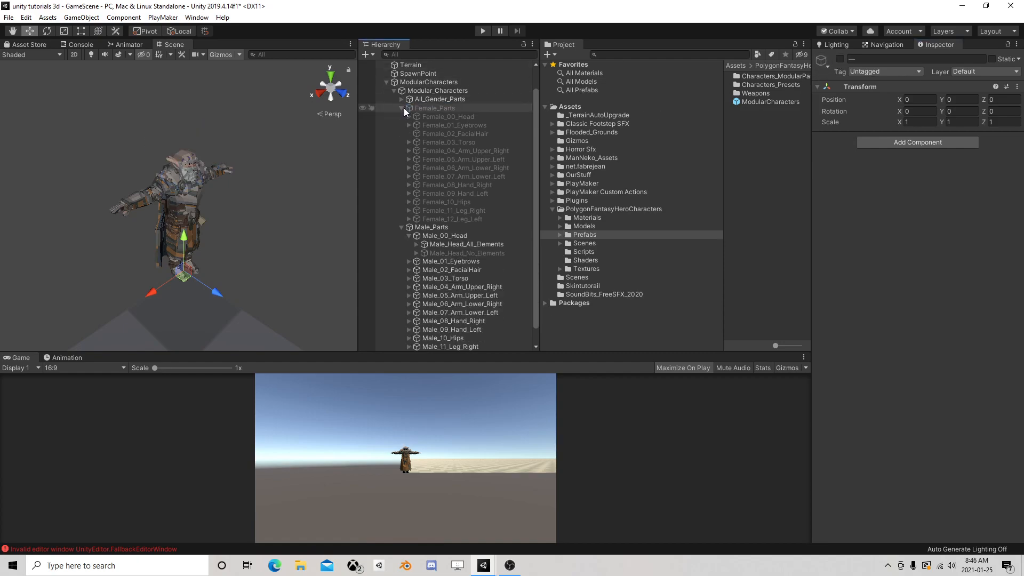
pyautogui.click(405, 117)
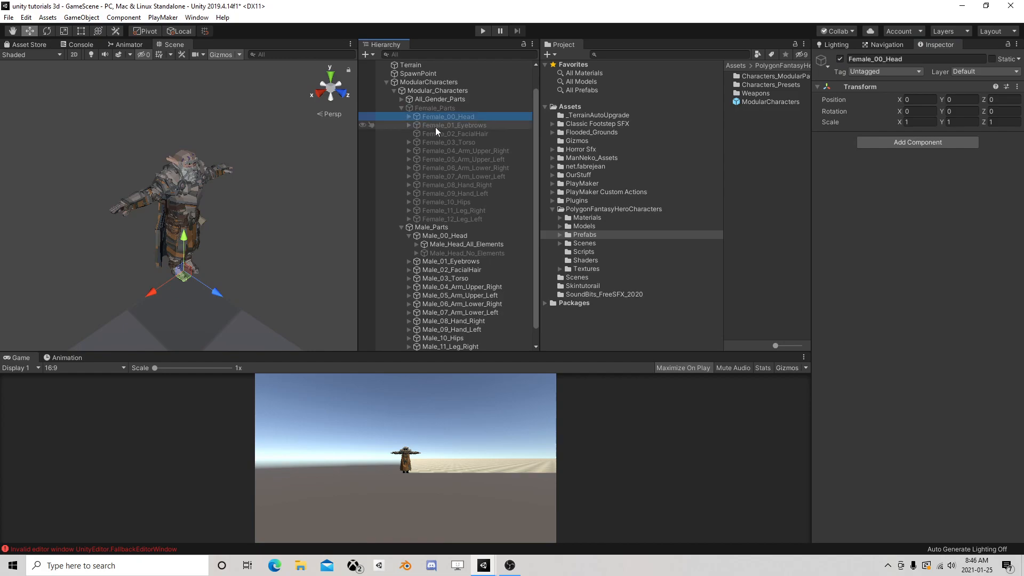
pyautogui.click(408, 117)
pyautogui.click(440, 133)
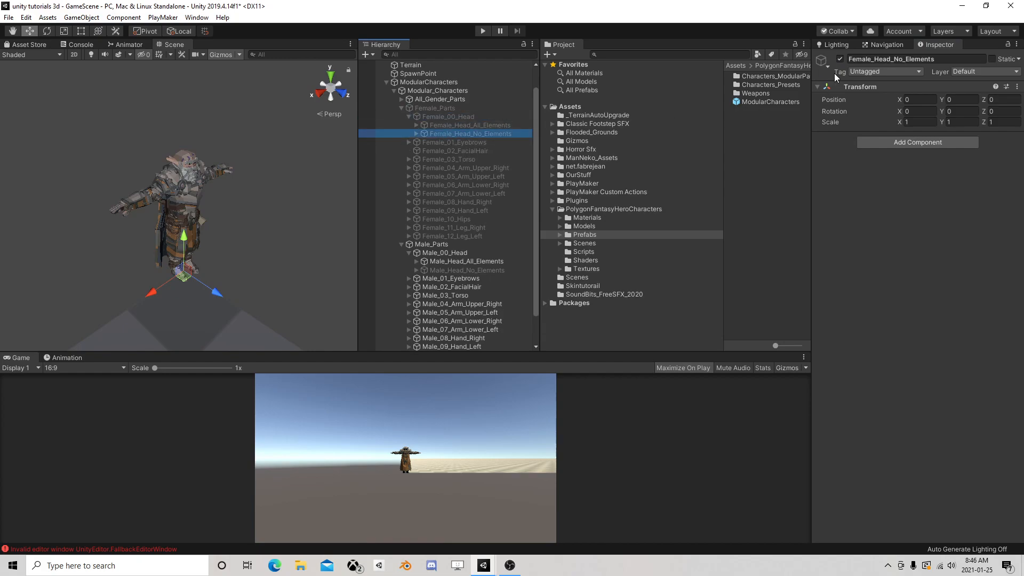
pyautogui.click(840, 59)
pyautogui.scroll(2, 225, 182)
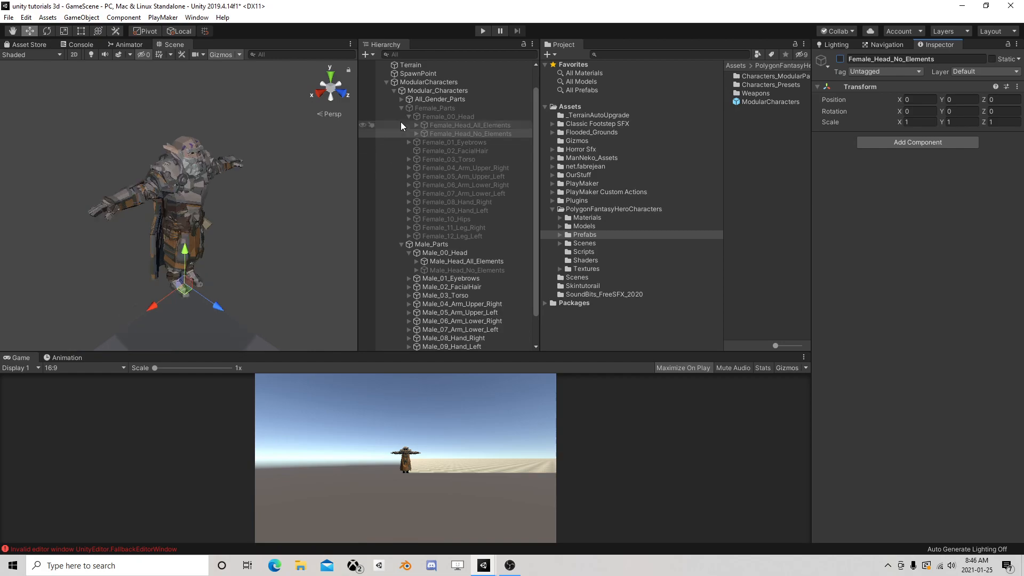
# Collapse Female_Parts and Male_Parts, and deactivate All_12_Extra under All_Gender_Parts
pyautogui.click(401, 107)
pyautogui.click(439, 269)
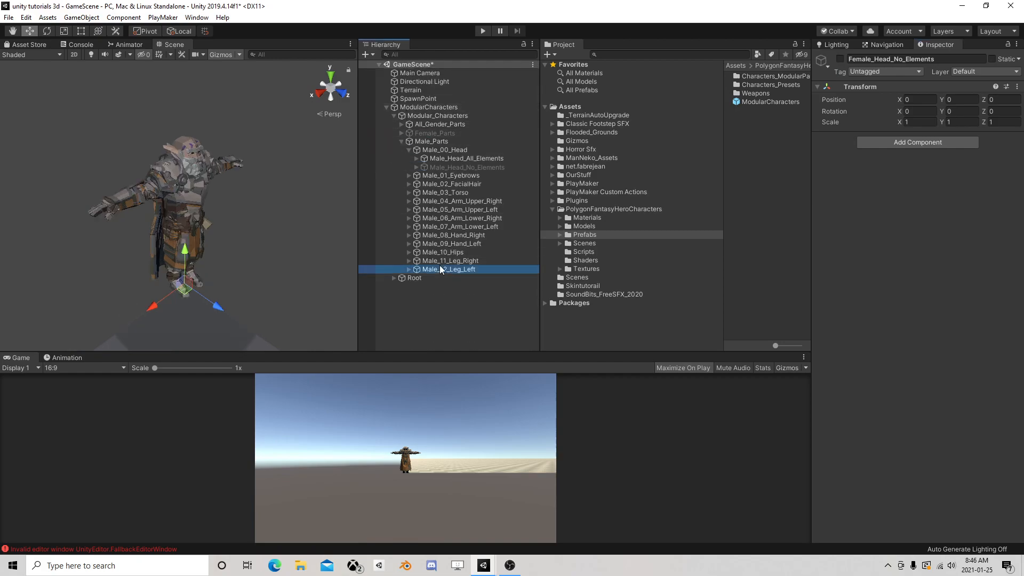
pyautogui.click(402, 142)
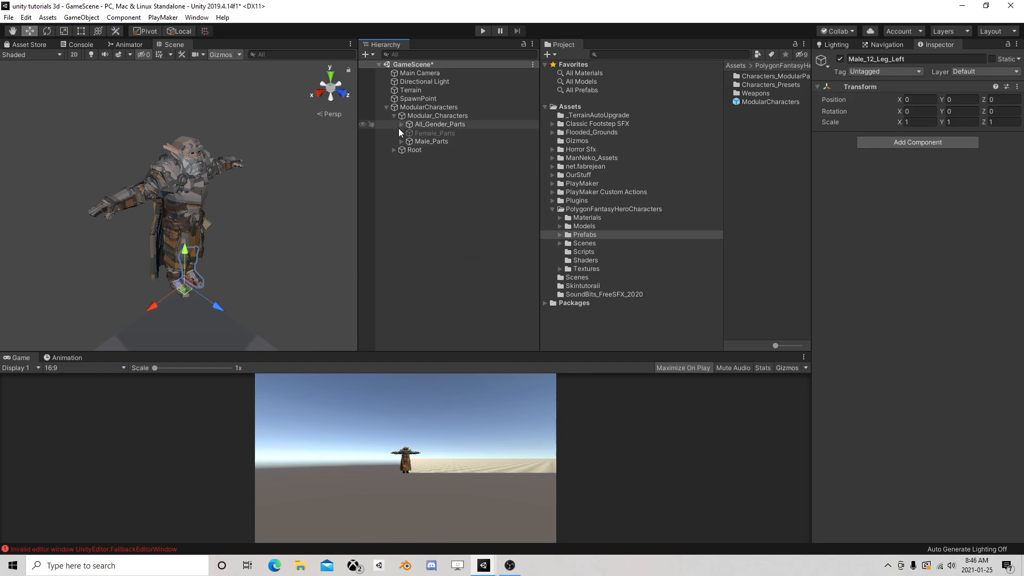
pyautogui.click(400, 124)
pyautogui.click(437, 234)
pyautogui.click(838, 60)
pyautogui.moveTo(200, 177); pyautogui.dragTo(170, 170, button='right')
pyautogui.moveTo(170, 171); pyautogui.dragTo(143, 145, button='middle')
pyautogui.scroll(3, 142, 145)
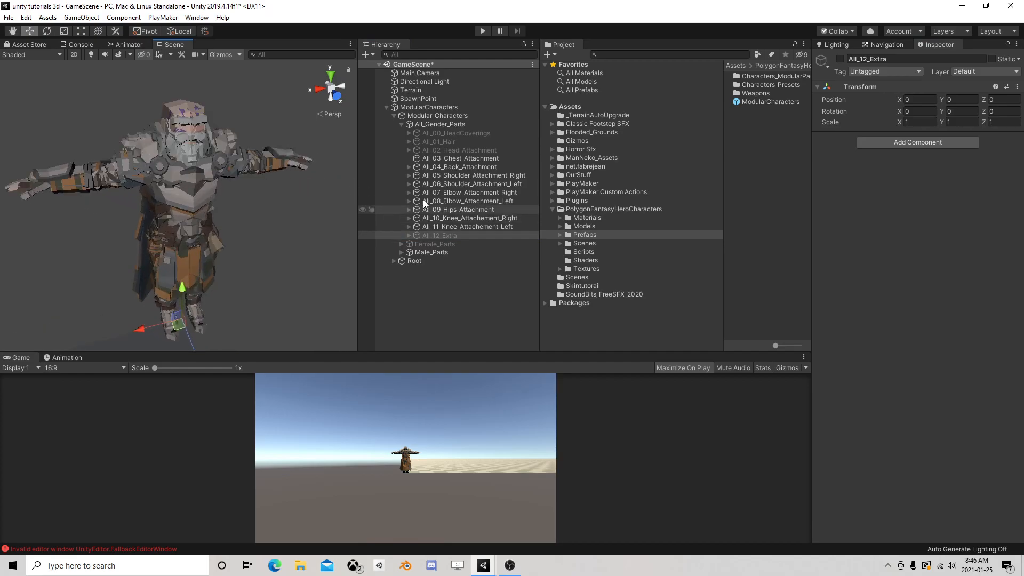
# Deactivate Male_02_FacialHair under Male_Parts, and collapse the part groups again
pyautogui.click(401, 123)
pyautogui.click(401, 141)
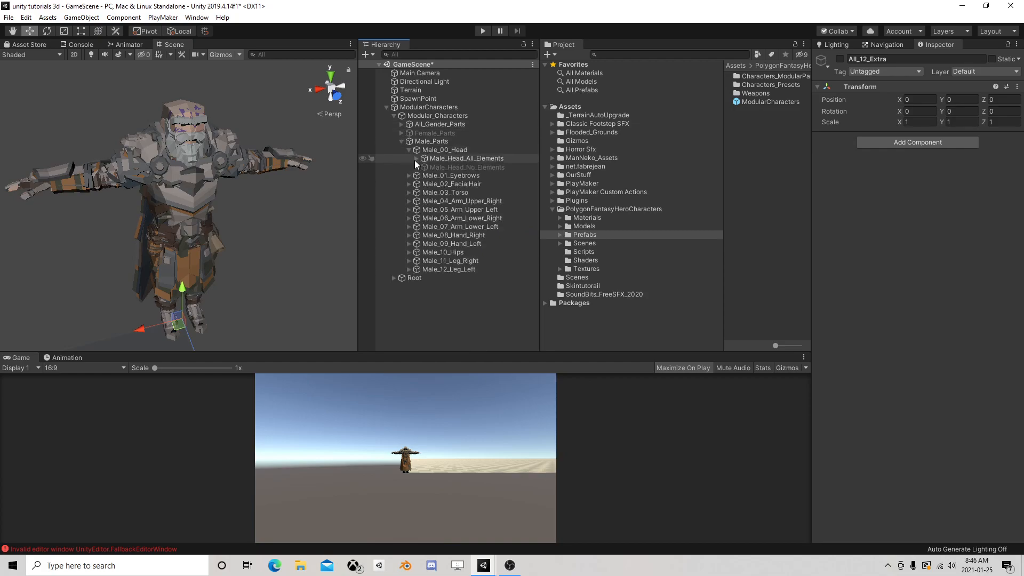
pyautogui.click(449, 183)
pyautogui.click(841, 59)
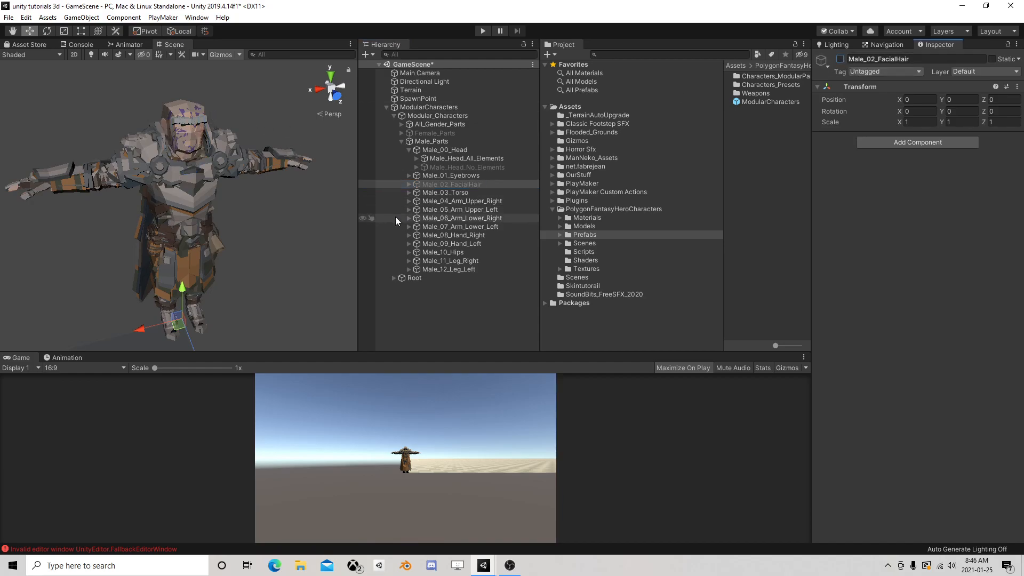
pyautogui.click(401, 141)
pyautogui.scroll(-8, 323, 162)
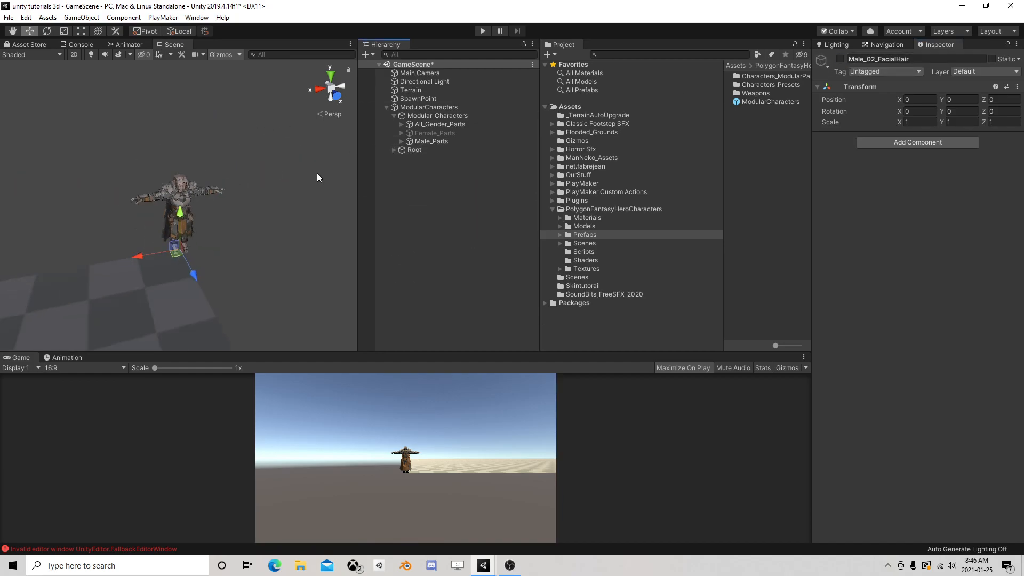
pyautogui.scroll(4, 309, 178)
# Add a PlayMakerFSM component to ModularCharacters and open its FSM for editing
pyautogui.click(424, 107)
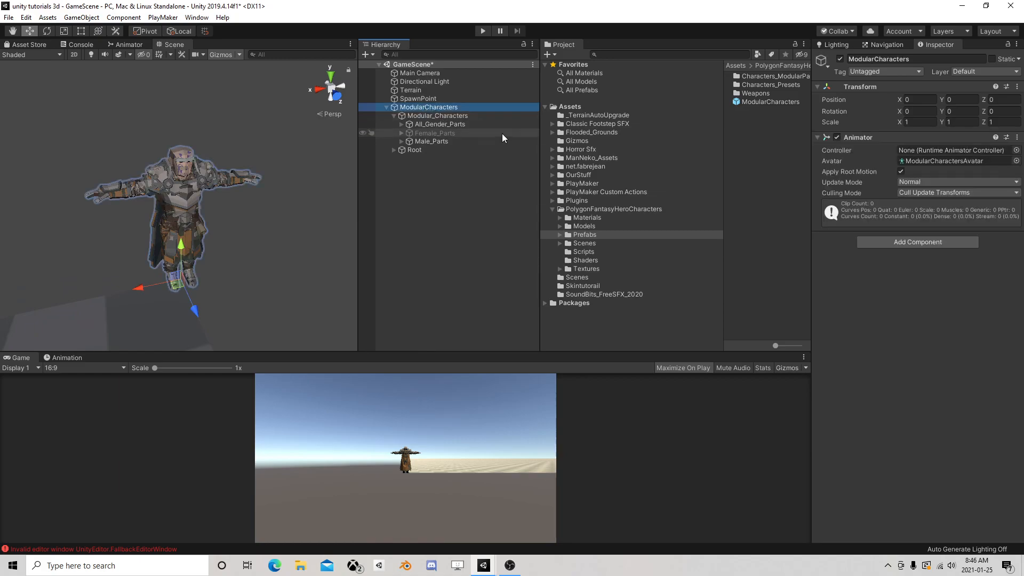
pyautogui.click(920, 241)
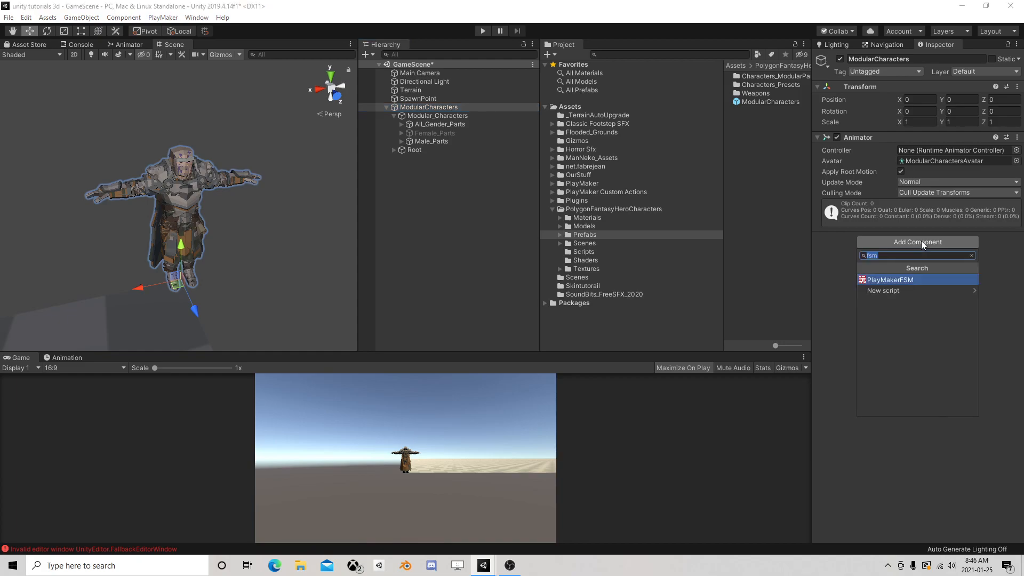
pyautogui.click(901, 281)
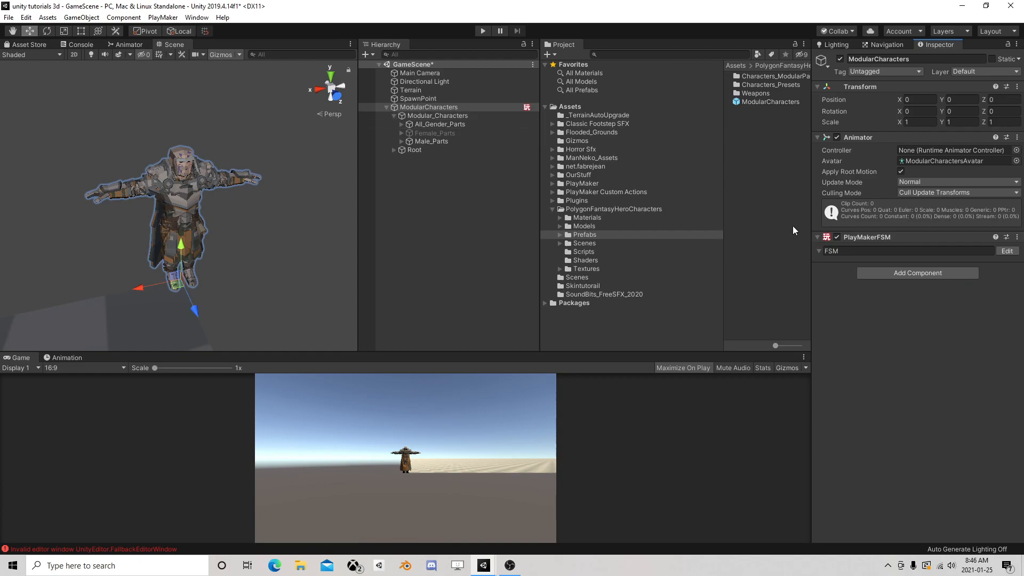
pyautogui.click(1003, 251)
# Create a Bool variable named ISMale in the ModularCharacters FSM
pyautogui.click(754, 228)
pyautogui.click(569, 444)
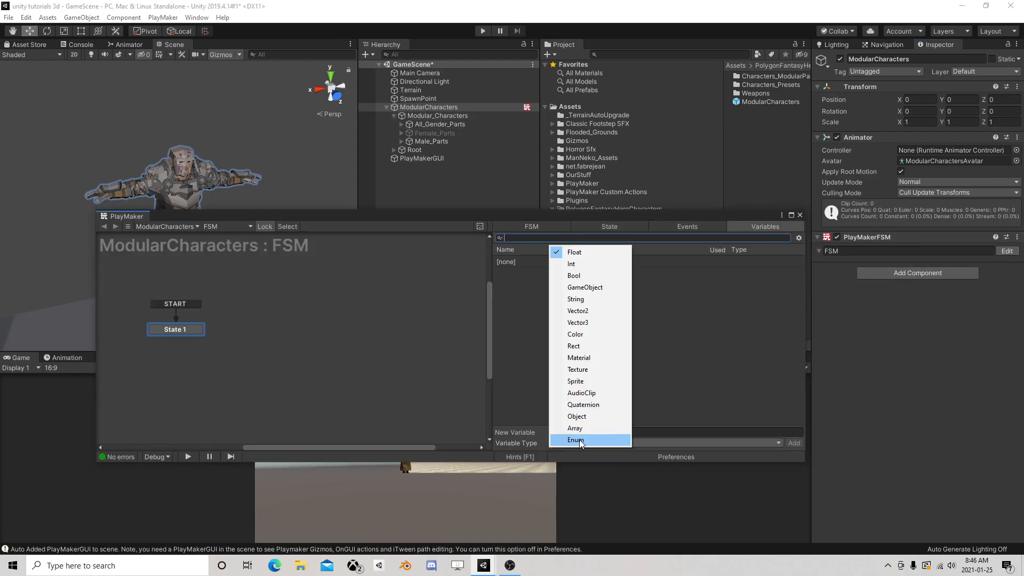
pyautogui.click(606, 288)
pyautogui.click(586, 442)
pyautogui.click(606, 426)
pyautogui.click(584, 439)
pyautogui.click(595, 277)
pyautogui.click(582, 431)
pyautogui.write('ISMale')
pyautogui.press('Return')
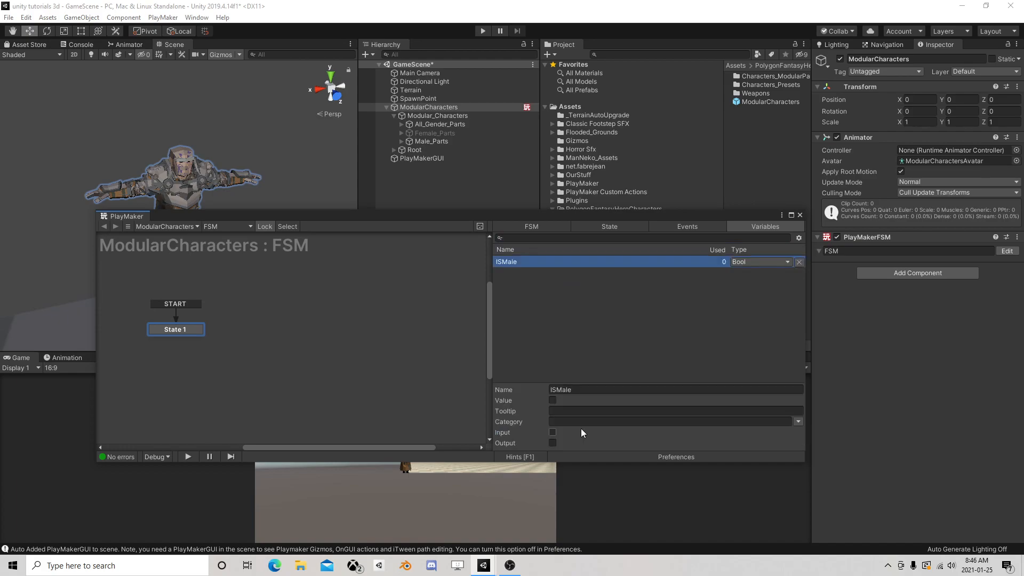
# Create an Int variable named Head in the FSM, and tag ModularCharacters as Player
pyautogui.click(569, 368)
pyautogui.click(572, 442)
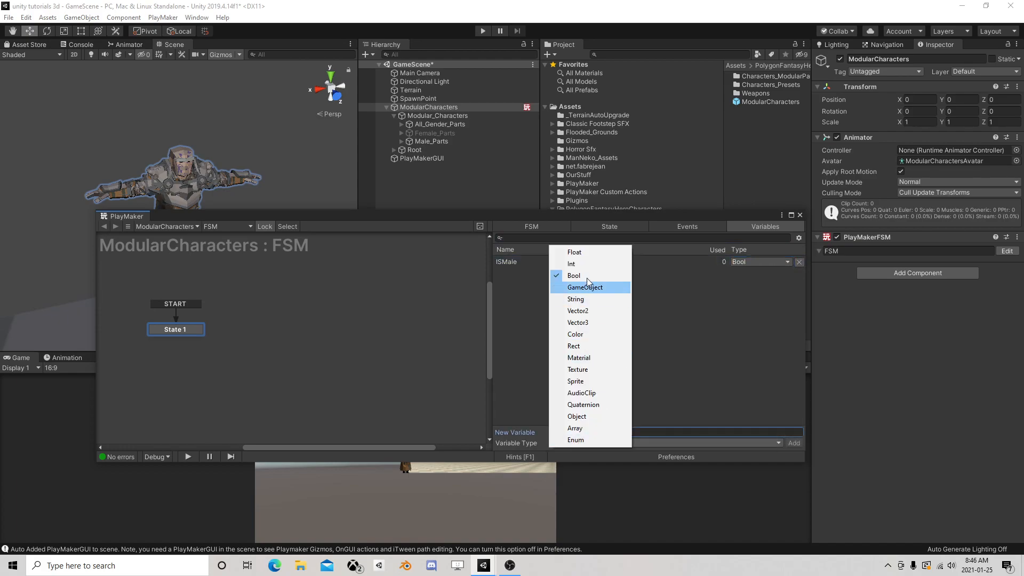
pyautogui.click(571, 264)
pyautogui.write('Head')
pyautogui.press('Return')
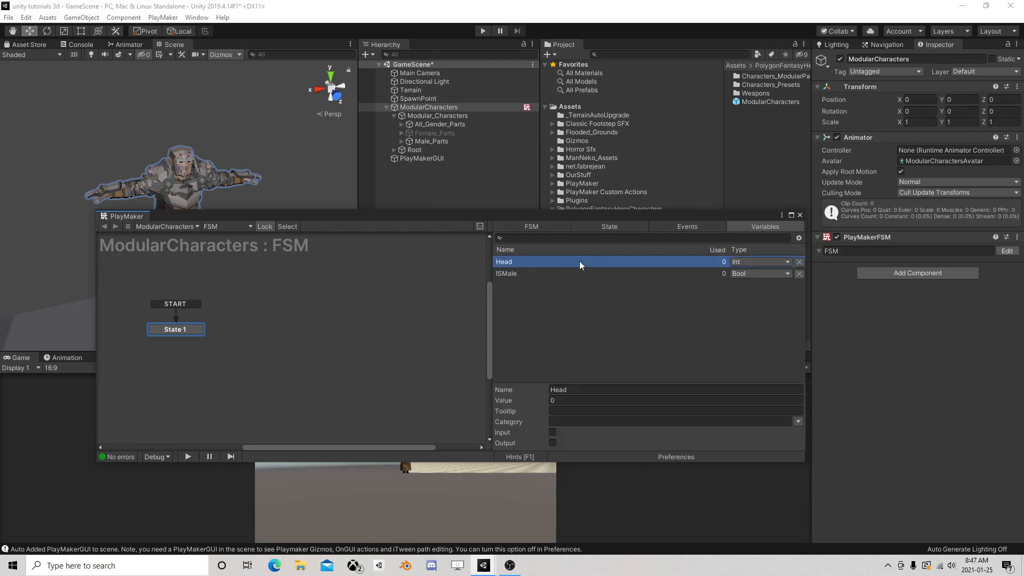
pyautogui.click(899, 72)
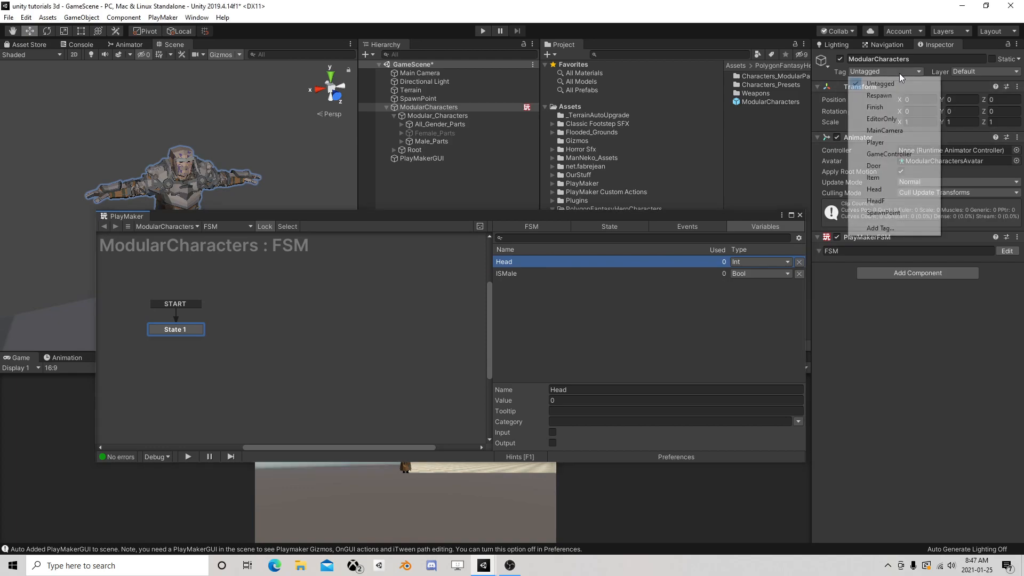
pyautogui.click(904, 142)
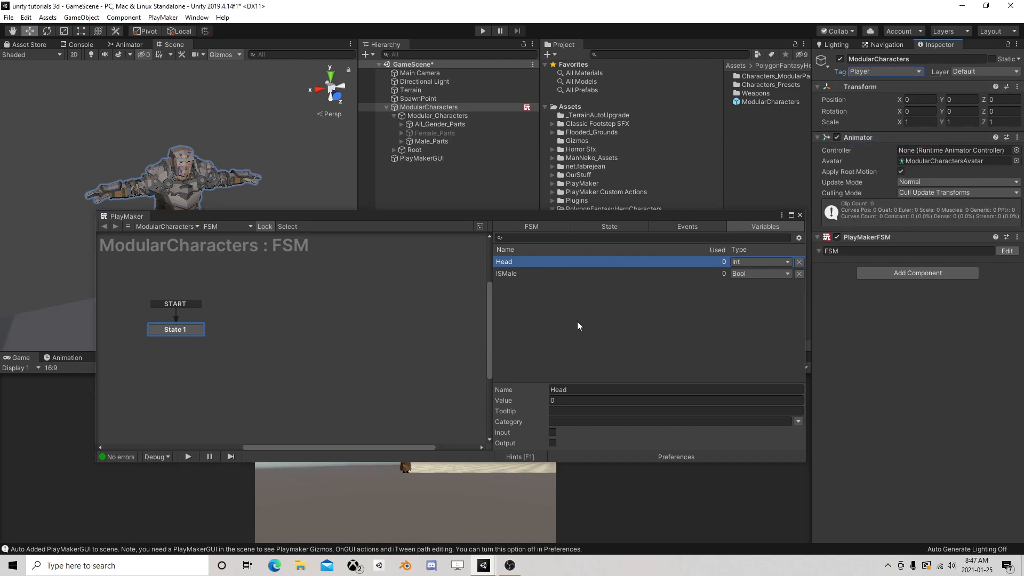
# Add a Bool Test action to State 1 of the ModularCharacters FSM
pyautogui.click(180, 329)
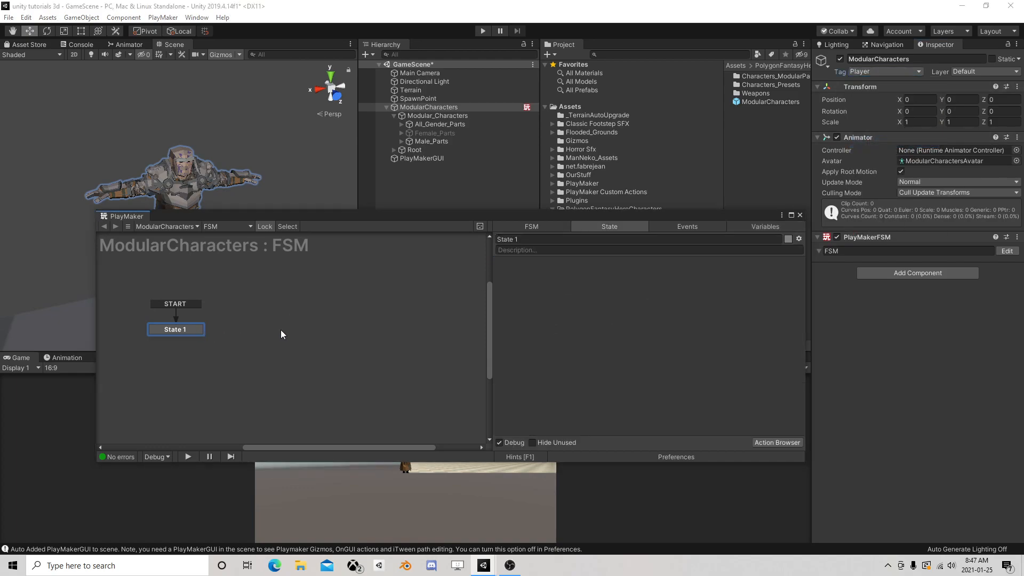
pyautogui.click(767, 441)
pyautogui.write('bool test')
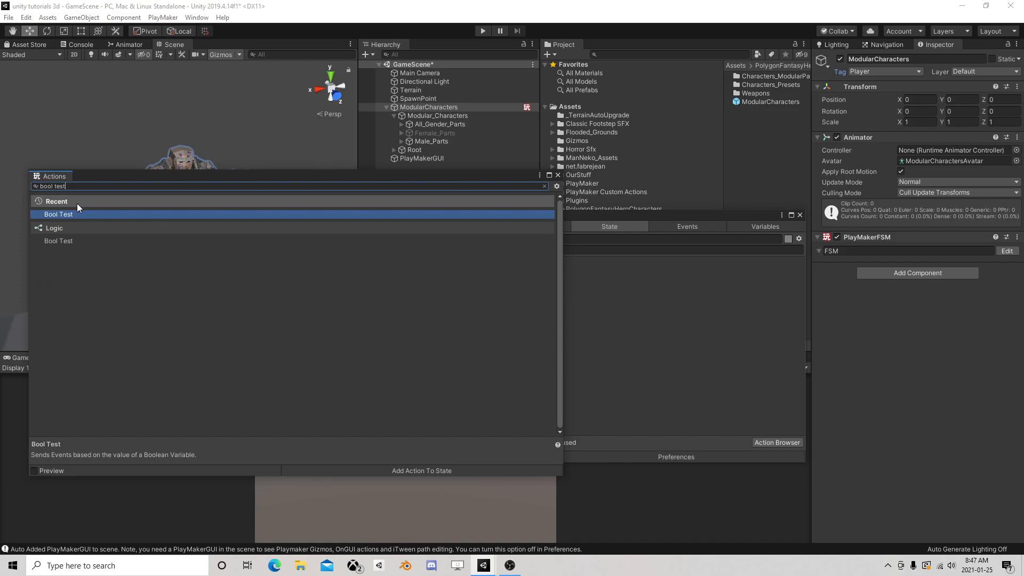
pyautogui.doubleClick(76, 214)
pyautogui.click(558, 175)
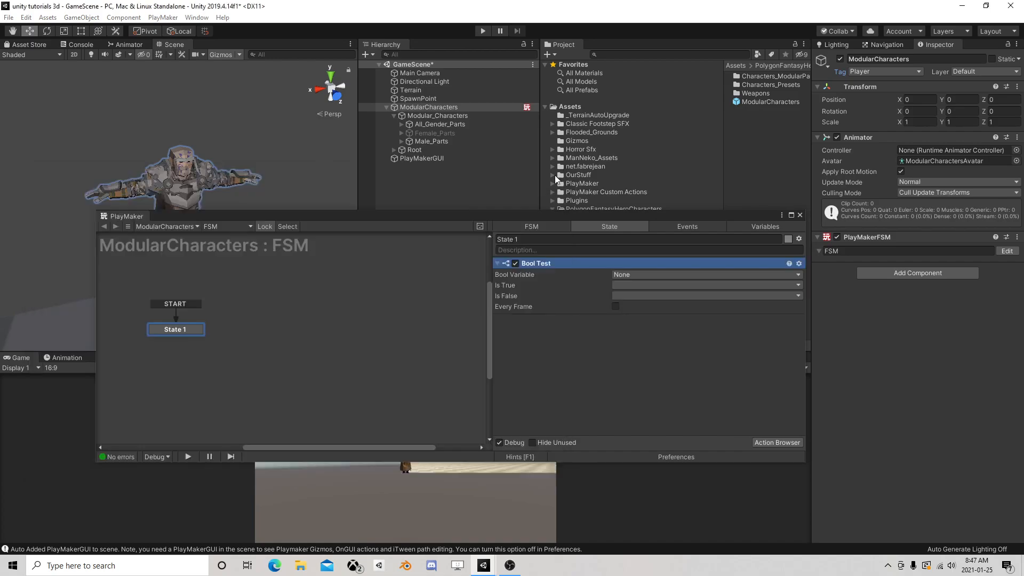
# Add State 2, link it from State 1 with a FINISHED transition, and move the Bool Test action into State 2
pyautogui.rightClick(154, 362)
pyautogui.click(172, 368)
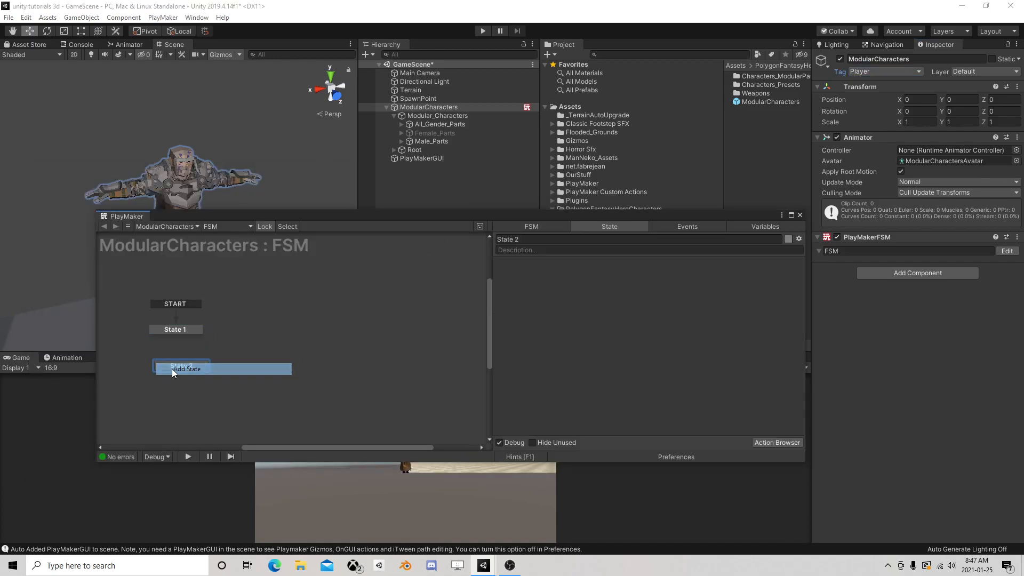
pyautogui.rightClick(195, 330)
pyautogui.moveTo(267, 339)
pyautogui.moveTo(185, 340); pyautogui.dragTo(285, 334)
pyautogui.click(198, 329)
pyautogui.moveTo(535, 262); pyautogui.dragTo(279, 334)
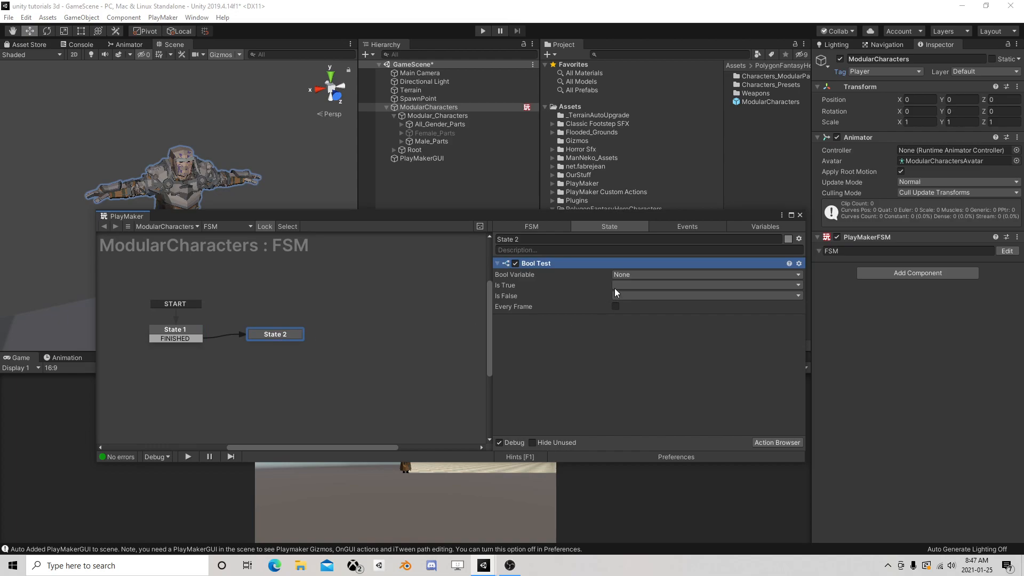
# Set State 2's Bool Test to check ISMale, with new events true for Is True and false for Is False
pyautogui.click(632, 273)
pyautogui.click(639, 290)
pyautogui.click(631, 297)
pyautogui.click(670, 374)
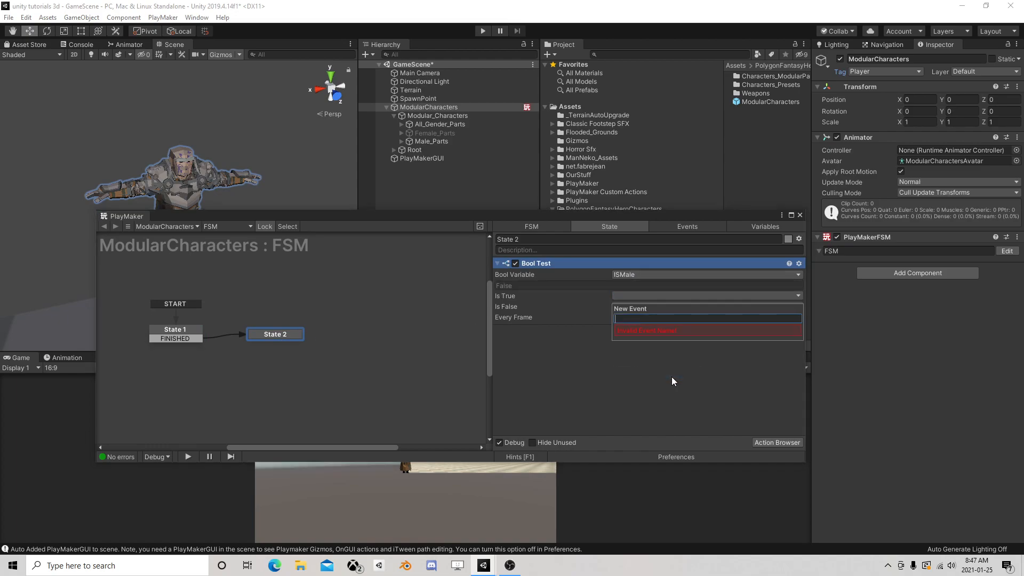
pyautogui.write('true')
pyautogui.press('Return')
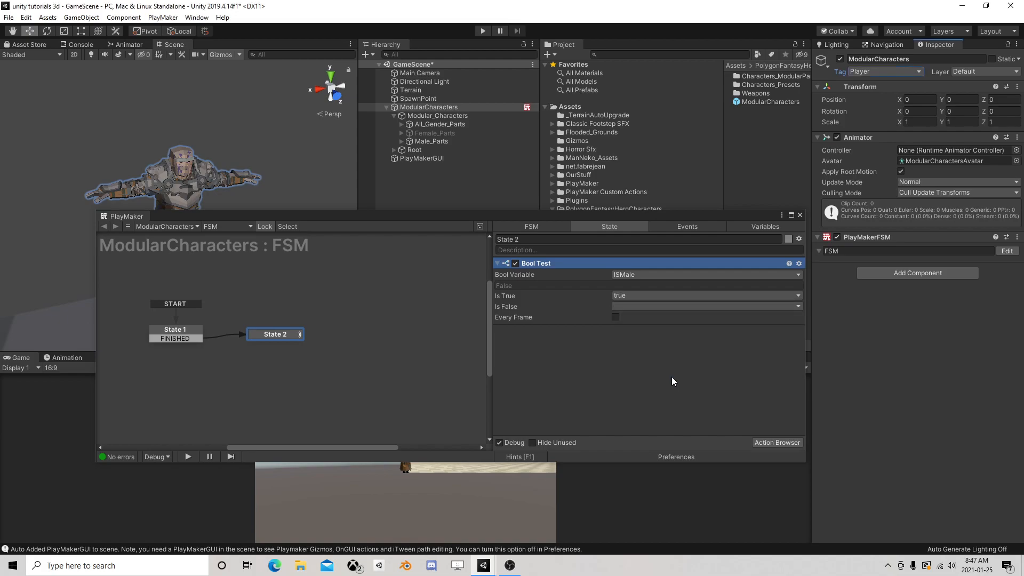
pyautogui.click(629, 307)
pyautogui.click(652, 396)
pyautogui.write('false')
pyautogui.press('Return')
# Add true and false transitions to State 2, link them to new State 3 and State 4 respectively, and select State 3
pyautogui.rightClick(277, 334)
pyautogui.moveTo(299, 338)
pyautogui.click(427, 351)
pyautogui.rightClick(274, 341)
pyautogui.click(429, 354)
pyautogui.rightClick(335, 342)
pyautogui.click(360, 345)
pyautogui.moveTo(293, 345); pyautogui.dragTo(371, 326)
pyautogui.rightClick(347, 362)
pyautogui.click(360, 369)
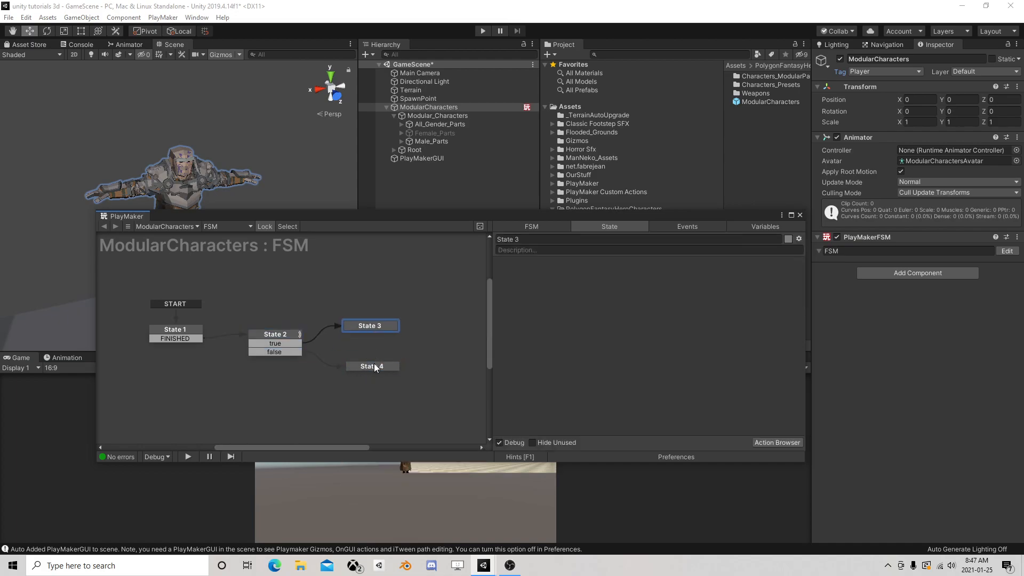
pyautogui.moveTo(376, 367); pyautogui.dragTo(374, 352)
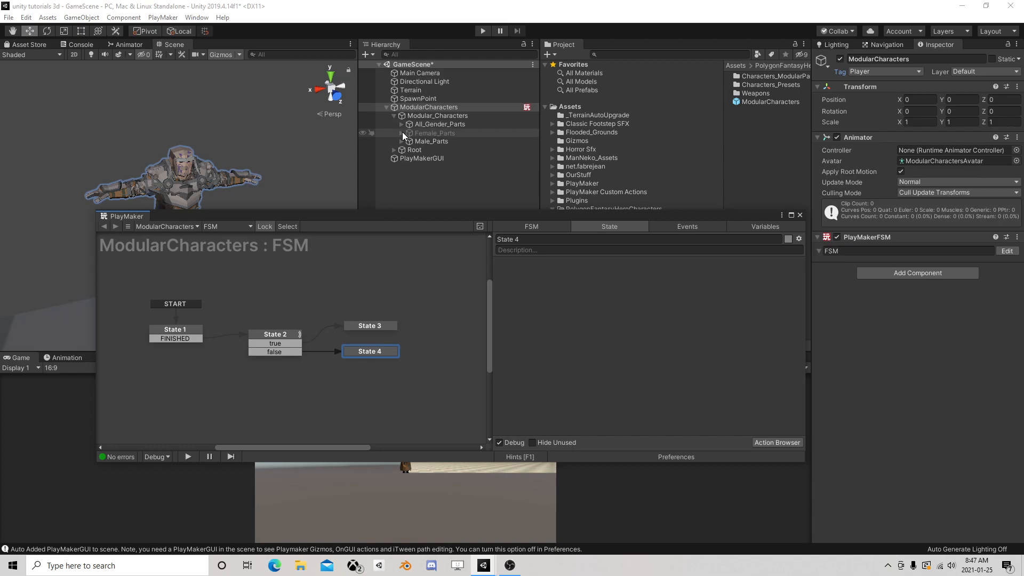
pyautogui.click(372, 327)
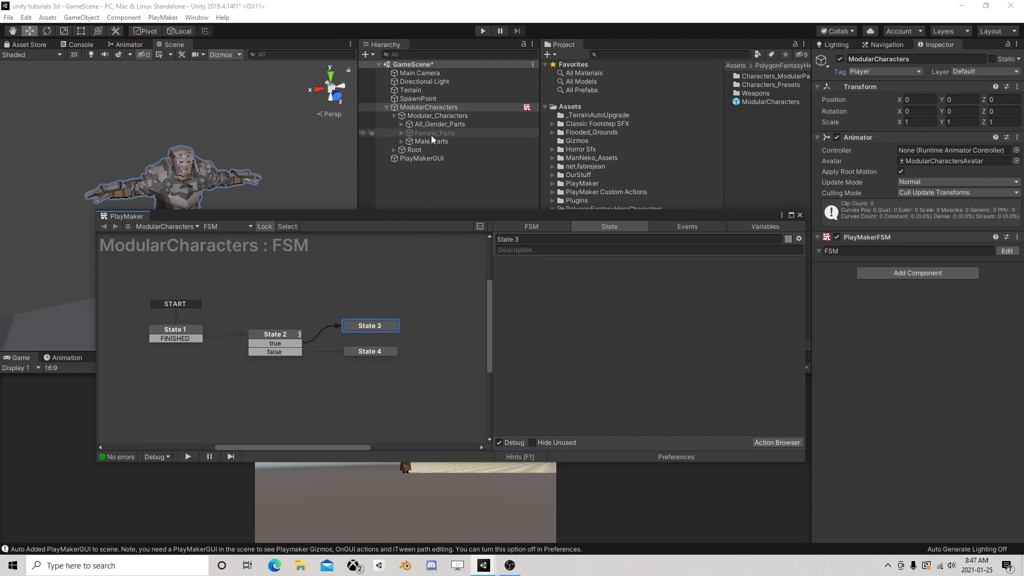
pyautogui.rightClick(533, 287)
pyautogui.moveTo(566, 310)
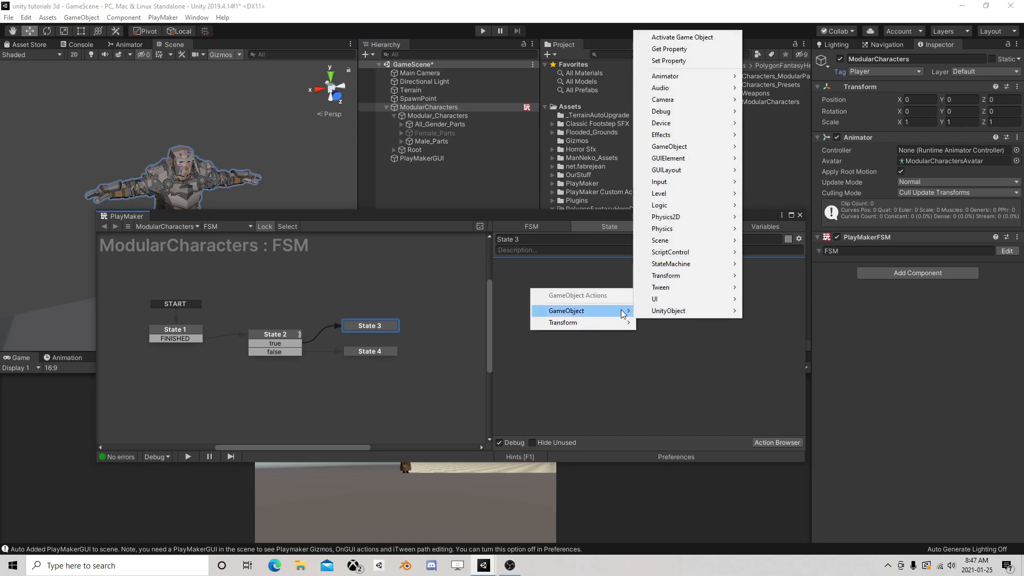
pyautogui.moveTo(688, 147)
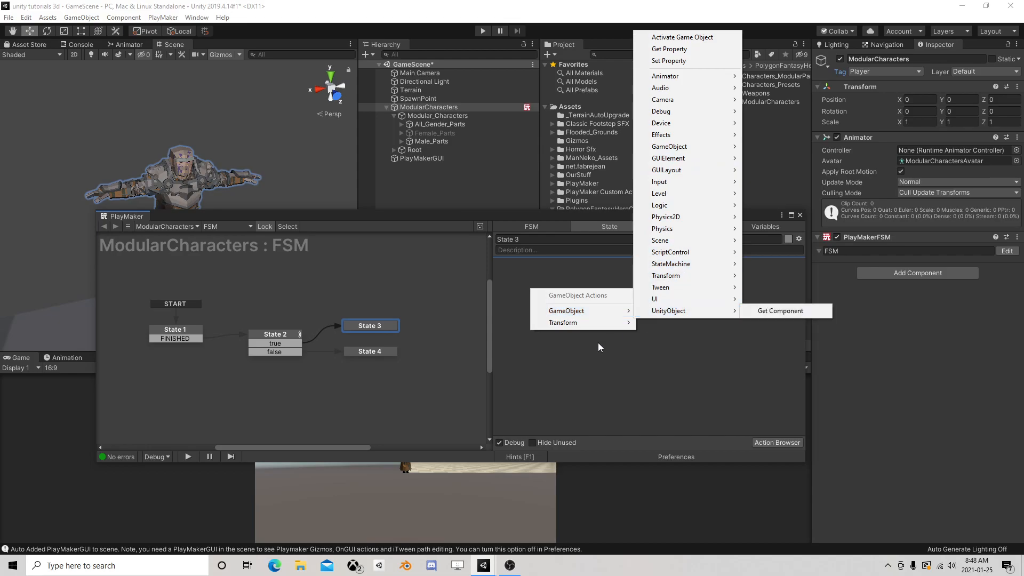
pyautogui.click(618, 346)
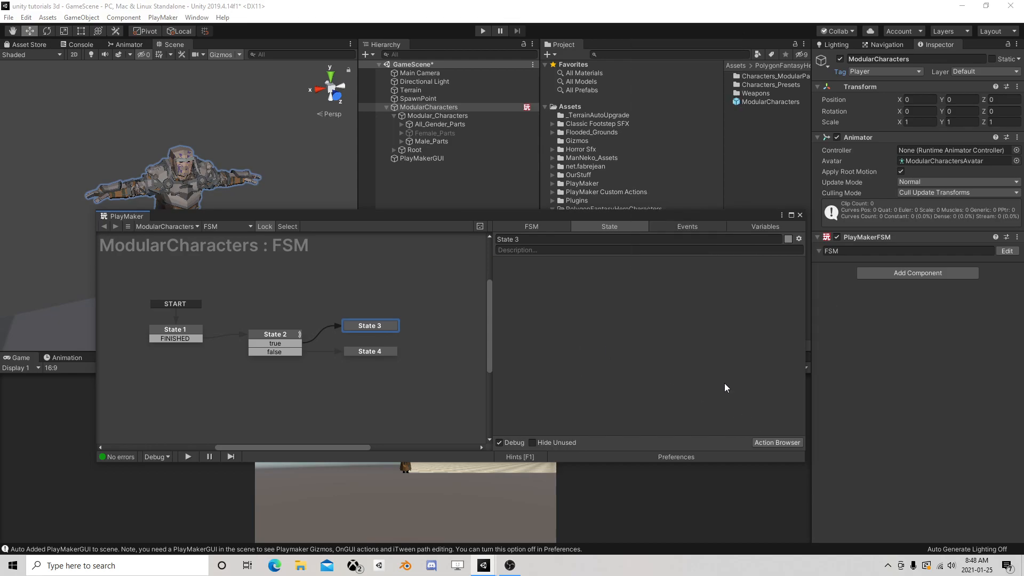
# Add an Activate Game Object action to State 3 that targets Male_Parts, with Activate on and Recursive off
pyautogui.click(768, 442)
pyautogui.write('act')
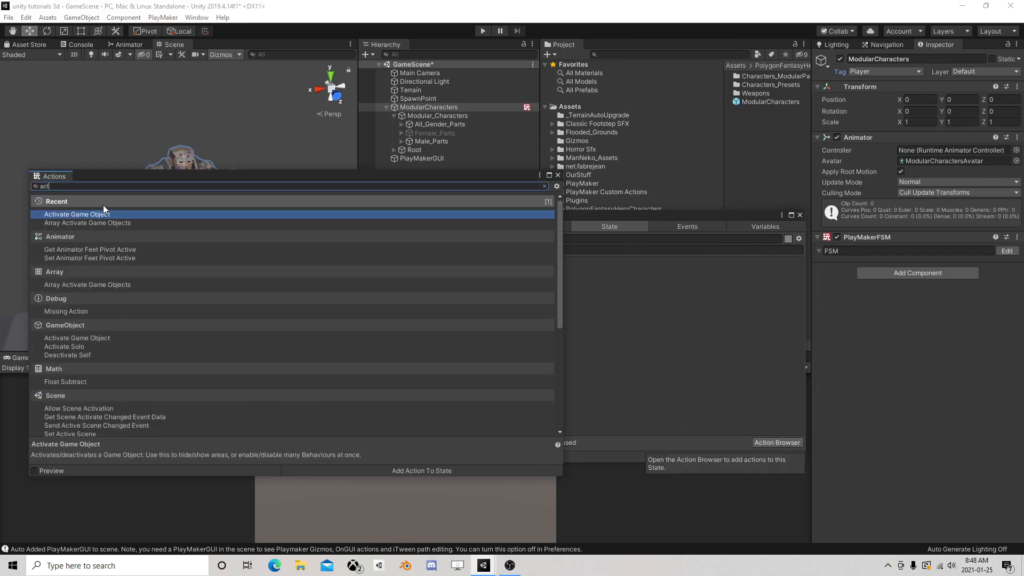
pyautogui.doubleClick(98, 214)
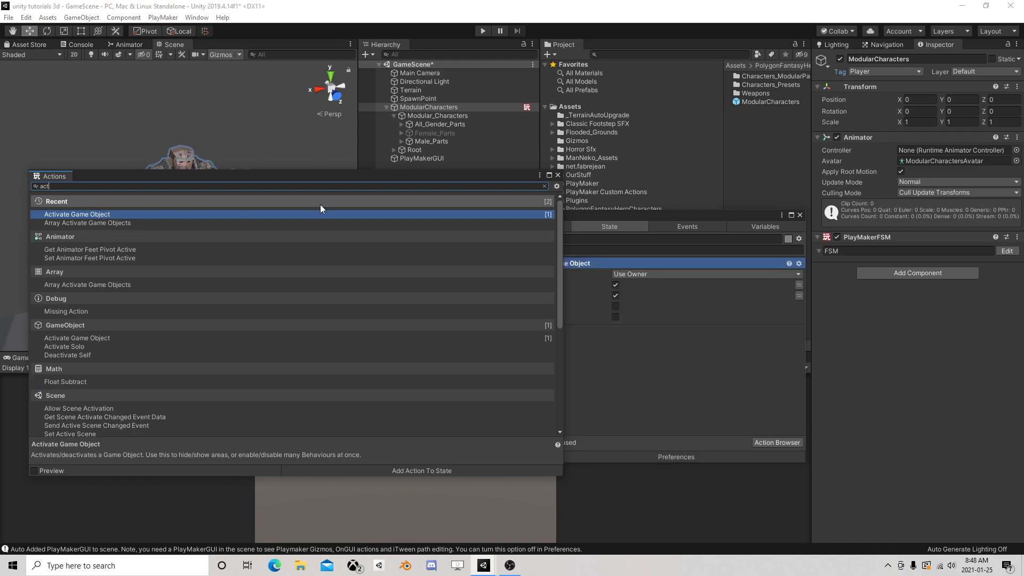
pyautogui.click(558, 175)
pyautogui.click(625, 273)
pyautogui.click(647, 298)
pyautogui.moveTo(441, 141); pyautogui.dragTo(641, 283)
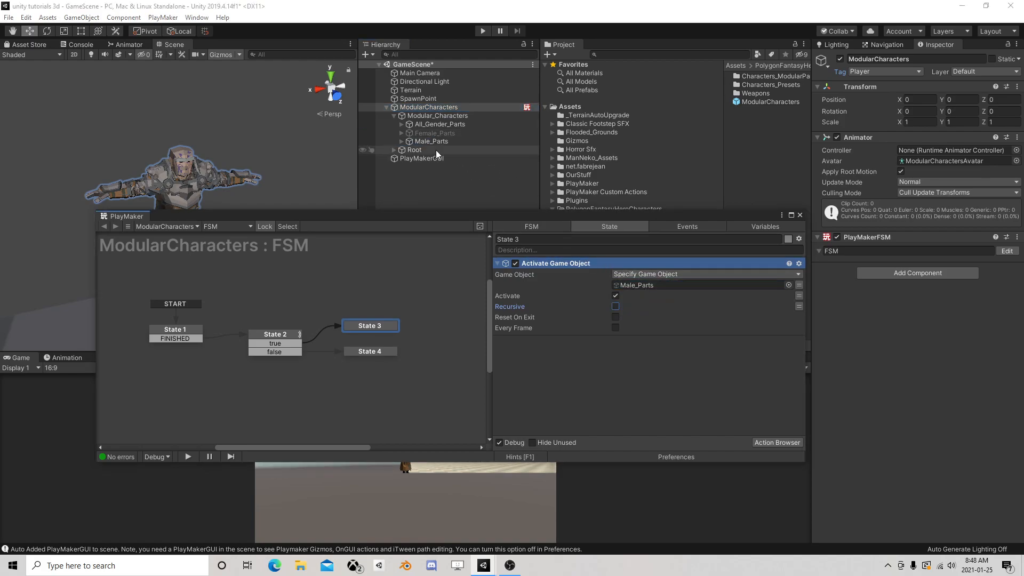
# Duplicate the Activate Game Object action in State 3 and target the copy at Female_Parts
pyautogui.rightClick(549, 266)
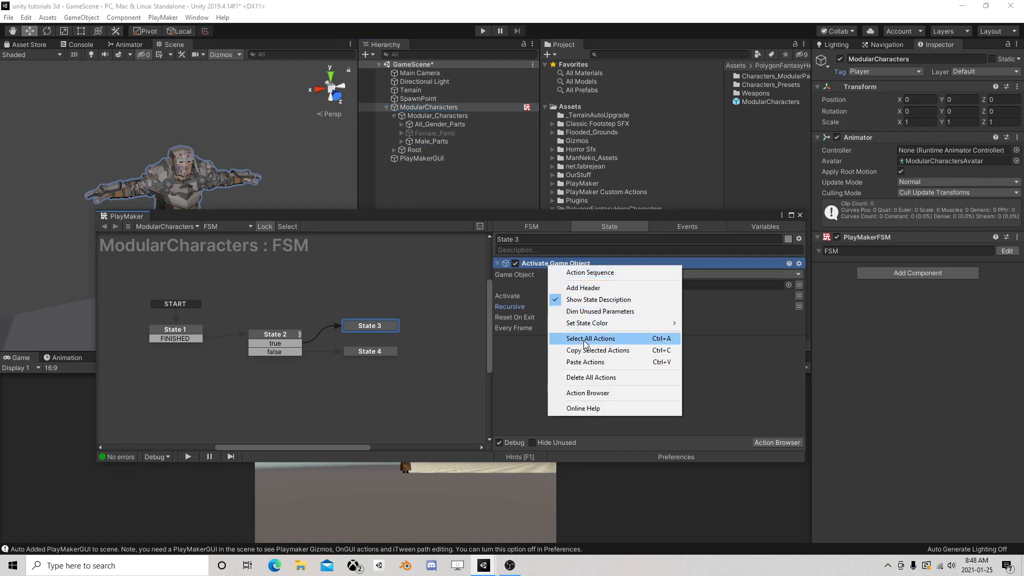
pyautogui.click(530, 372)
pyautogui.rightClick(560, 264)
pyautogui.click(609, 323)
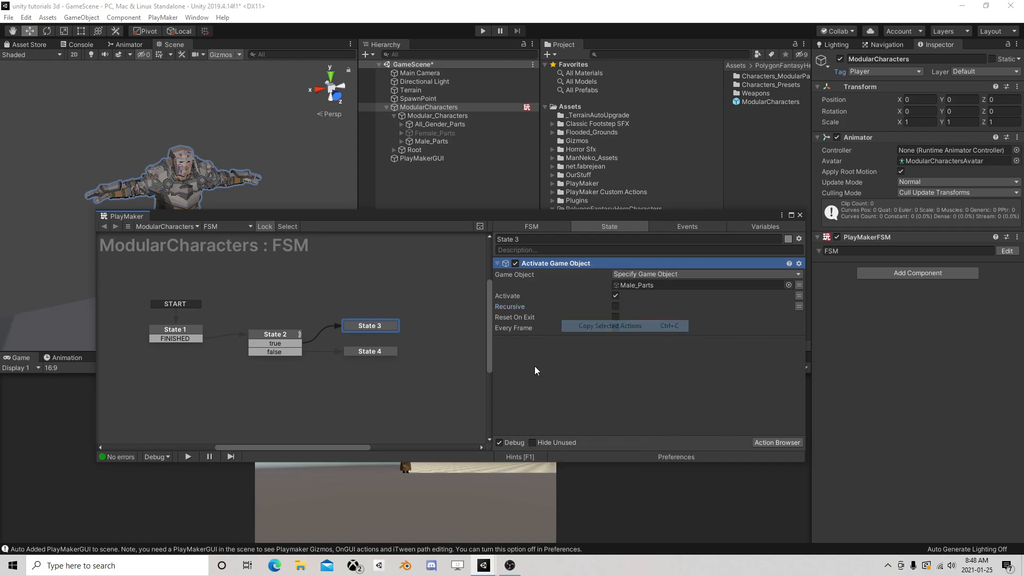
pyautogui.rightClick(536, 367)
pyautogui.click(567, 463)
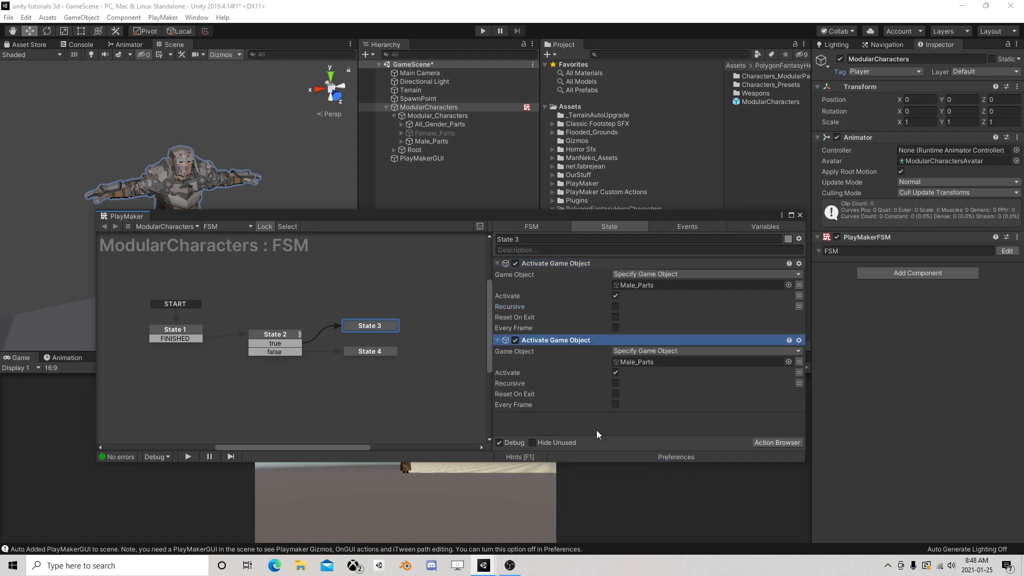
pyautogui.moveTo(430, 133); pyautogui.dragTo(651, 361)
# Copy State 3's two Activate Game Object actions into State 4, with Activate off for Male_Parts and on for Female_Parts
pyautogui.keyDown('shift'); pyautogui.click(564, 264); pyautogui.keyUp('shift')
pyautogui.rightClick(564, 264)
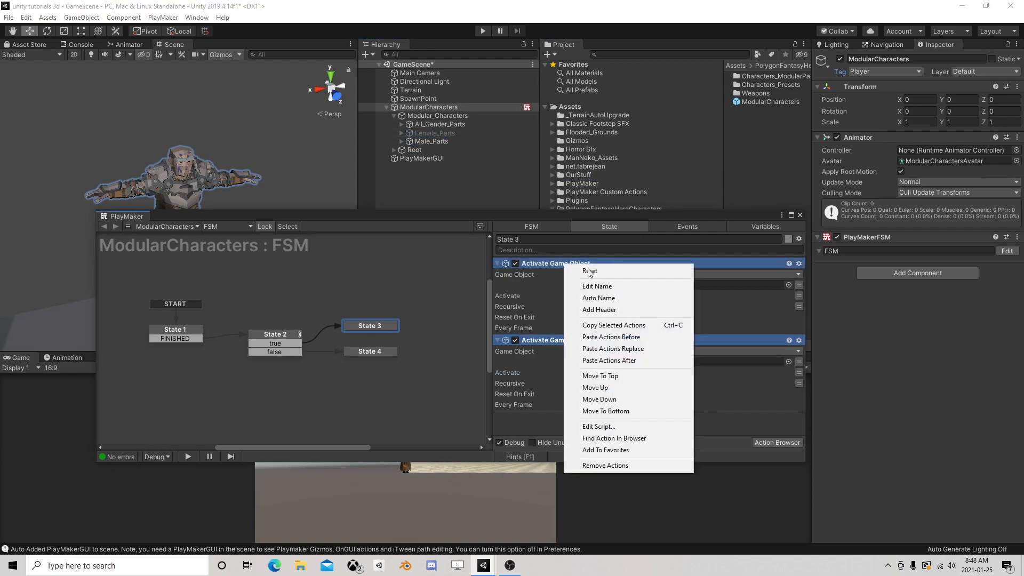
pyautogui.click(608, 325)
pyautogui.click(378, 350)
pyautogui.rightClick(548, 289)
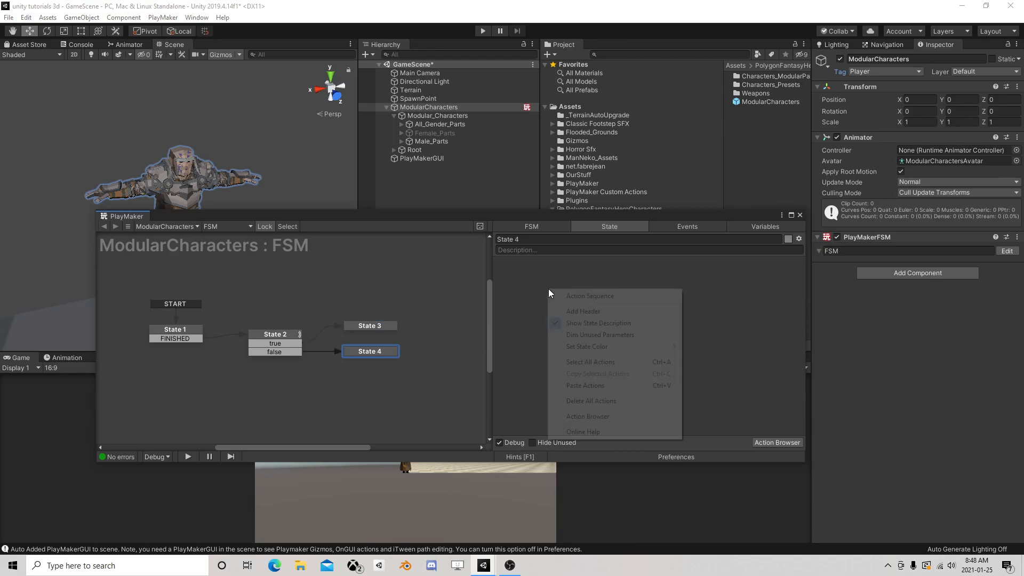
pyautogui.click(586, 385)
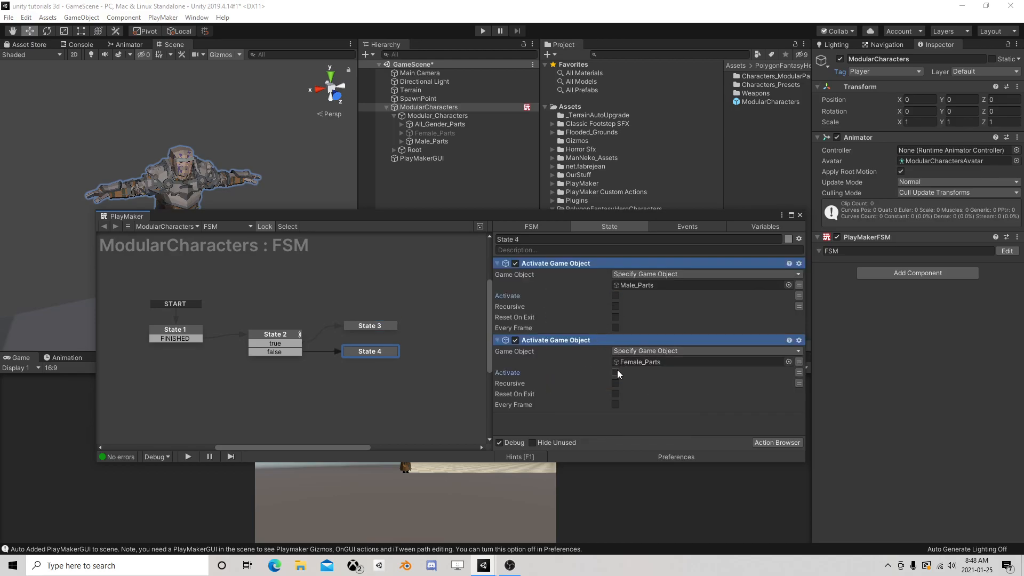
pyautogui.moveTo(375, 325); pyautogui.dragTo(371, 334)
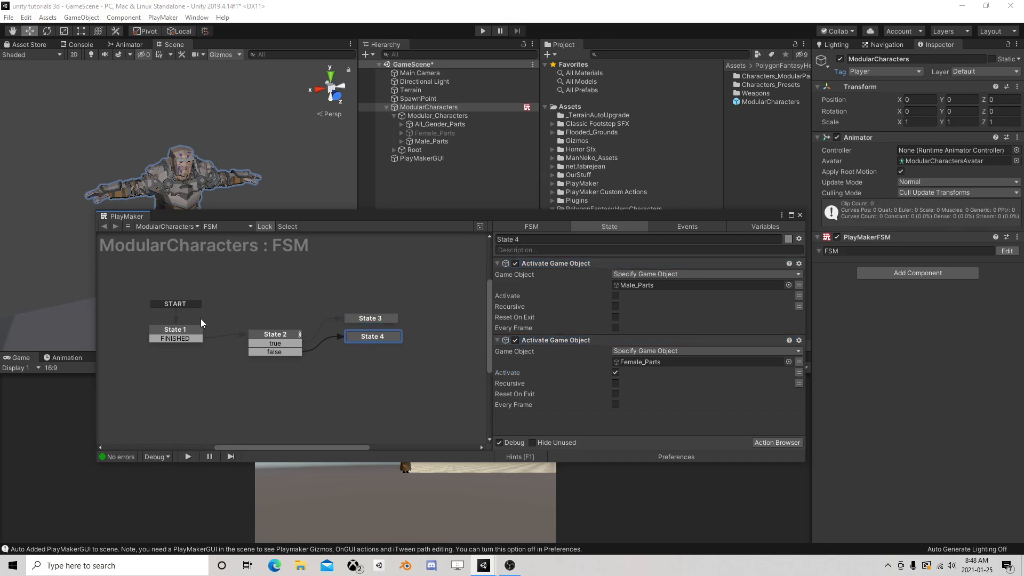
pyautogui.click(192, 334)
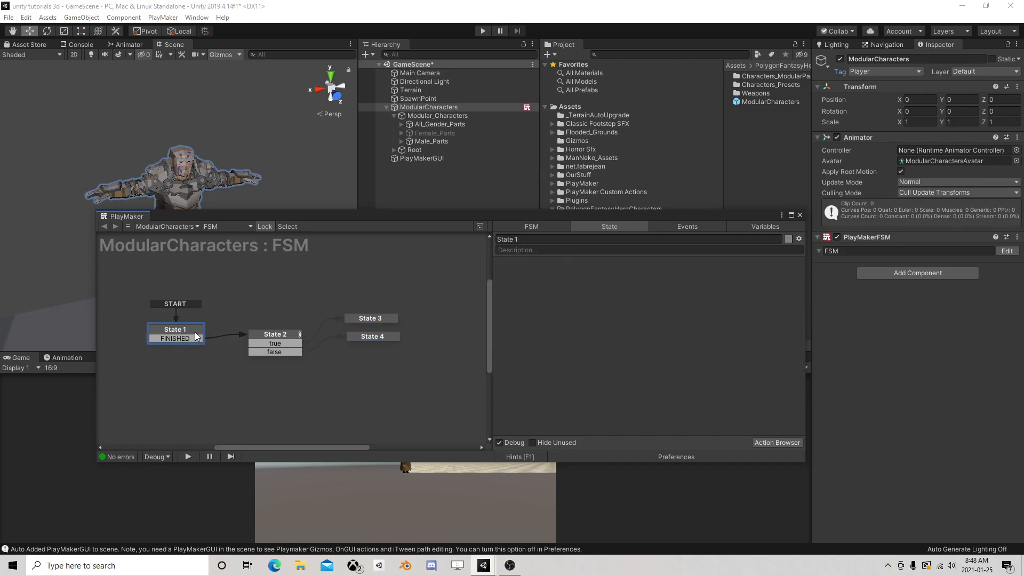
pyautogui.click(773, 443)
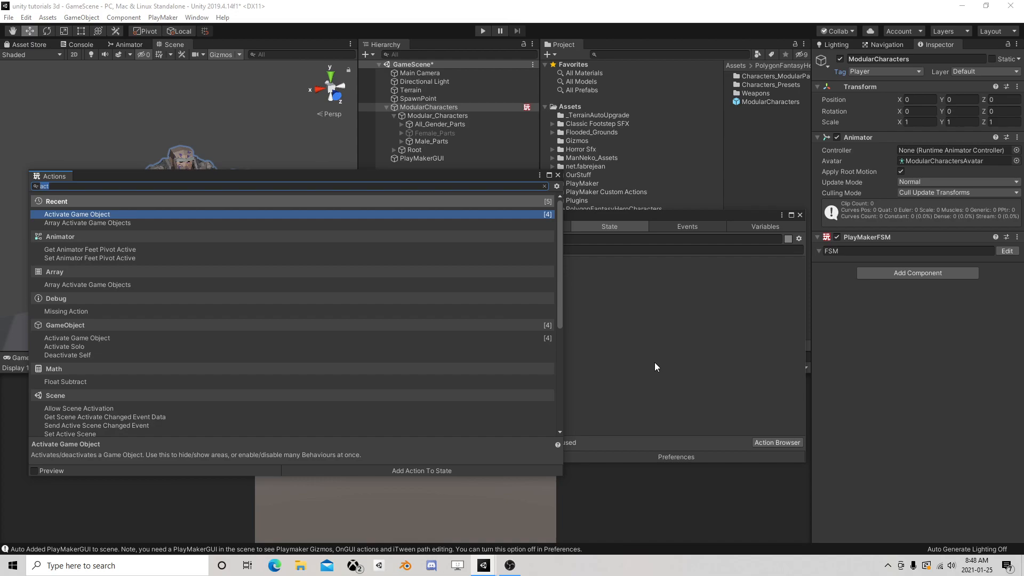
pyautogui.click(557, 175)
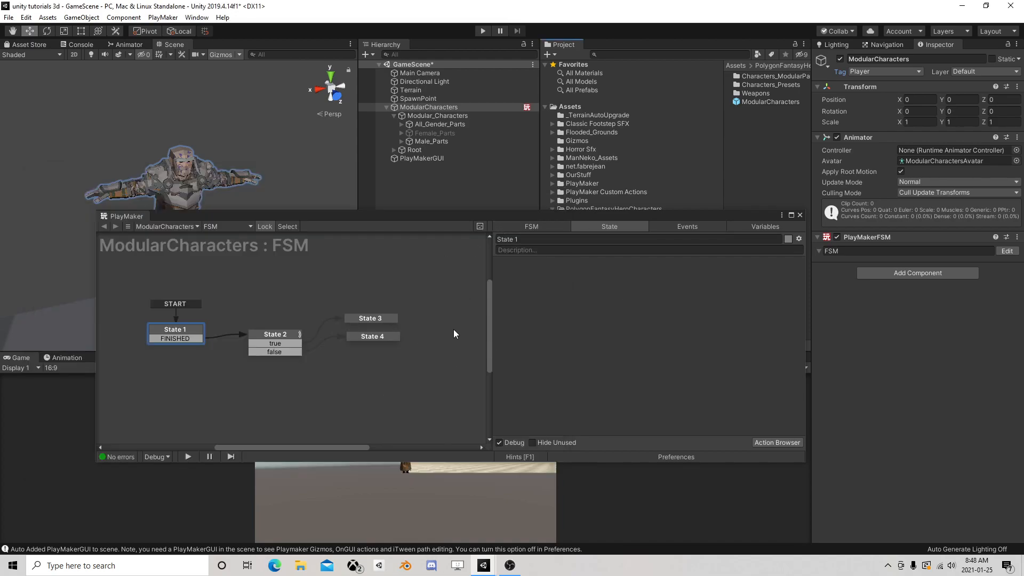
# Reposition State 1 and State 2 slightly higher in the FSM graph
pyautogui.moveTo(188, 330)
pyautogui.mouseDown()
pyautogui.moveTo(167, 331)
pyautogui.moveTo(167, 310)
pyautogui.mouseUp()
pyautogui.moveTo(278, 343); pyautogui.dragTo(277, 334)
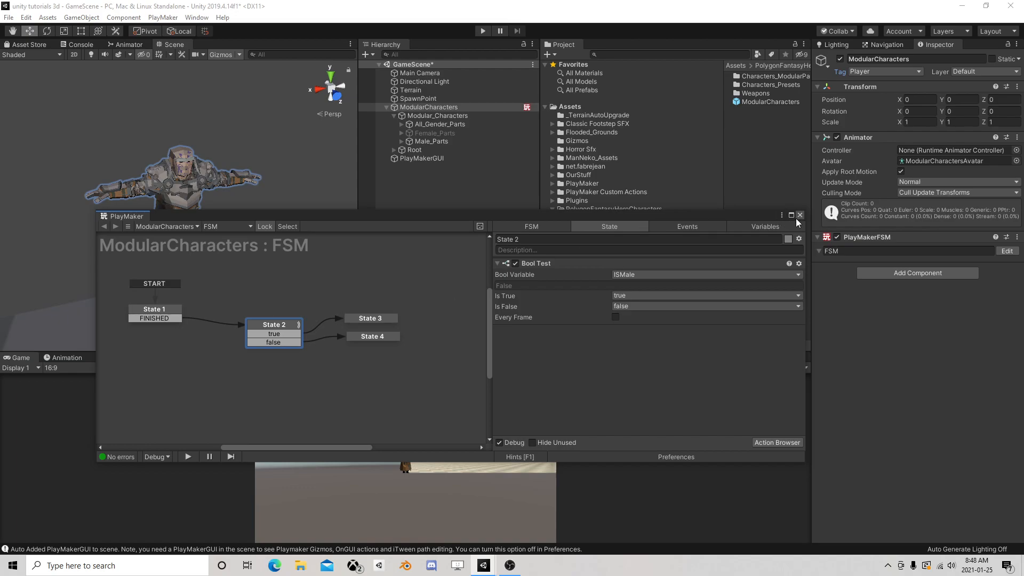
# Tag all head meshes under Male_Head_All_Elements, Chr_Head_Male_00 through Chr_Head_Male_22, as Head
pyautogui.click(401, 141)
pyautogui.click(409, 149)
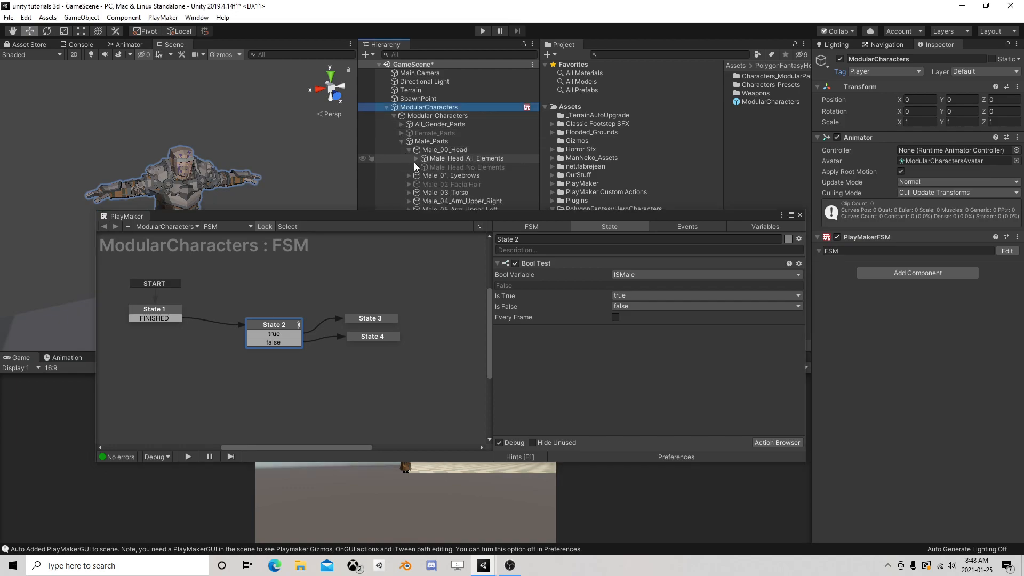
pyautogui.click(416, 158)
pyautogui.scroll(-3, 444, 164)
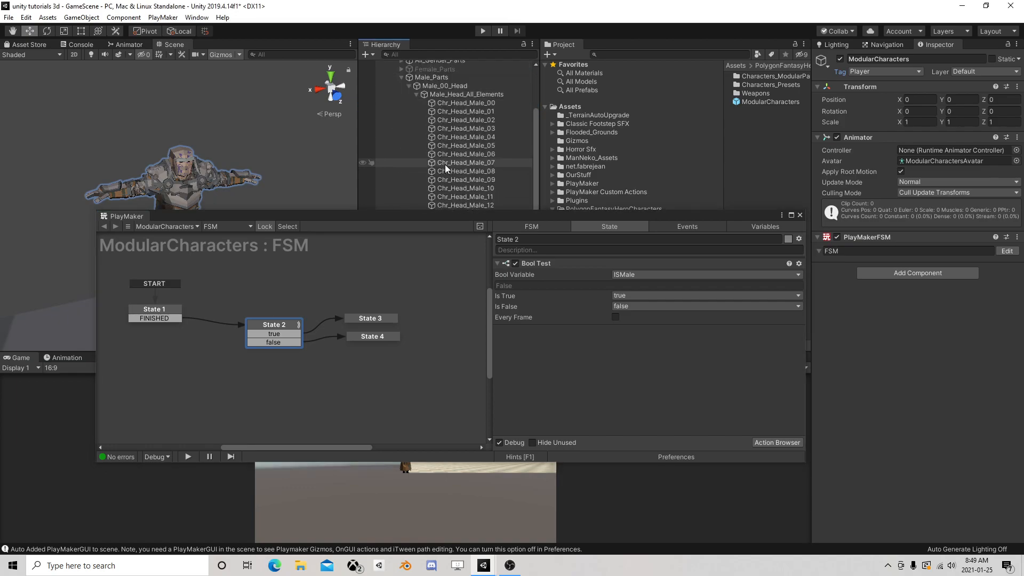
pyautogui.click(474, 105)
pyautogui.scroll(-3, 489, 128)
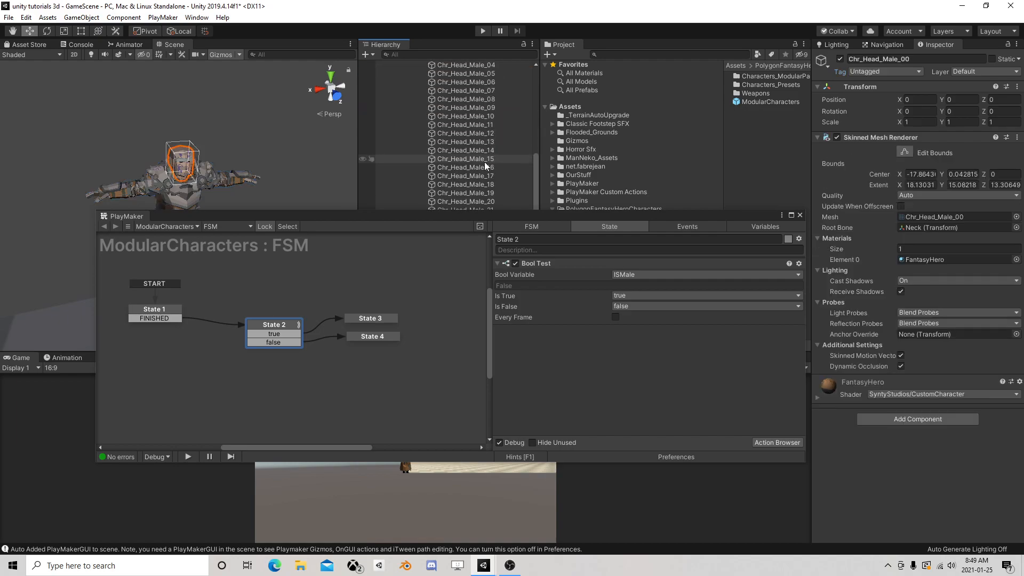
pyautogui.moveTo(482, 216); pyautogui.dragTo(464, 296)
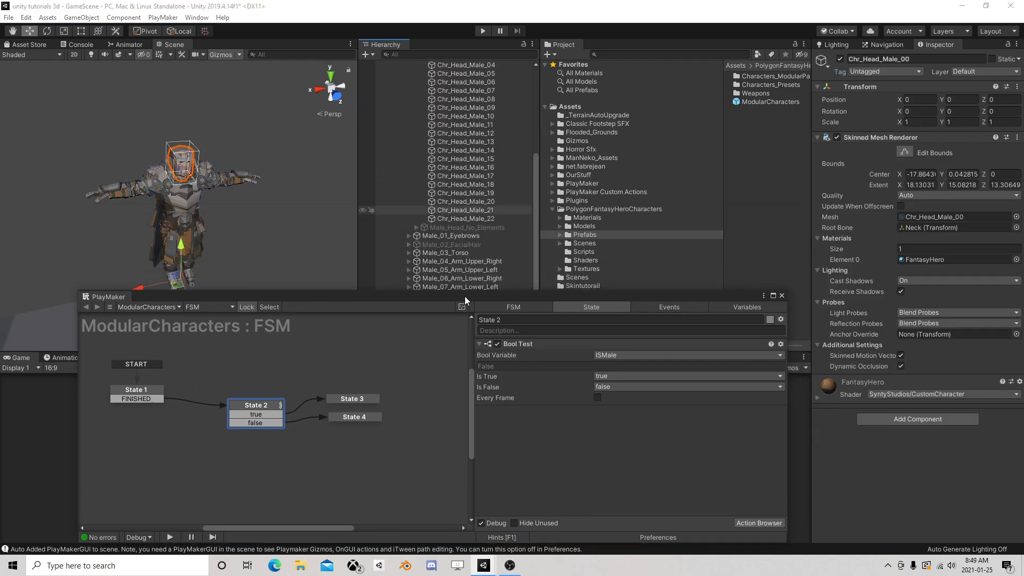
pyautogui.keyDown('shift'); pyautogui.click(486, 219); pyautogui.keyUp('shift')
pyautogui.click(901, 72)
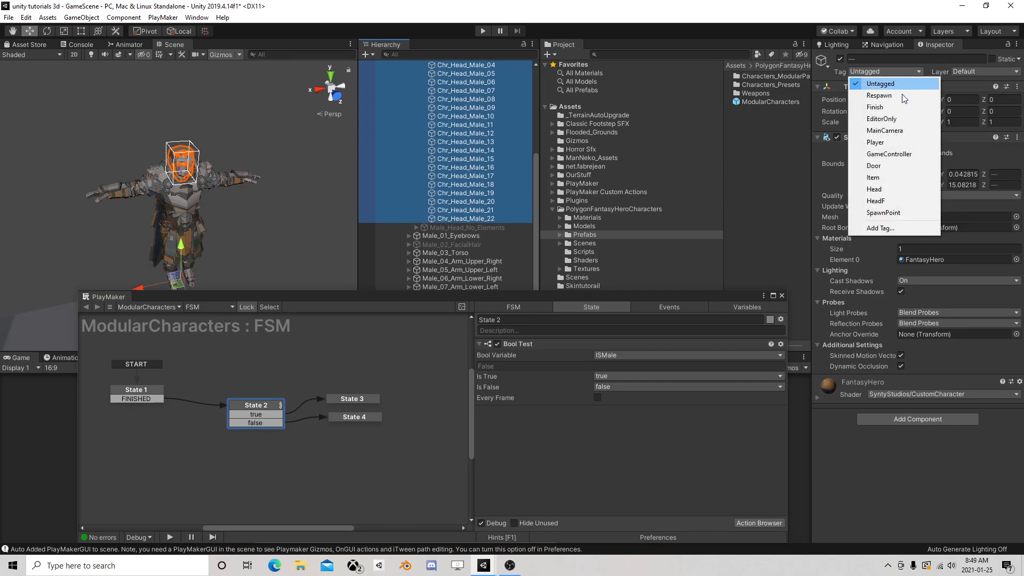
pyautogui.click(887, 190)
# Tag all head meshes under Female_Head_All_Elements, Chr_Head_Female_00 through Chr_Head_Female_22, as HeadF
pyautogui.scroll(6, 429, 123)
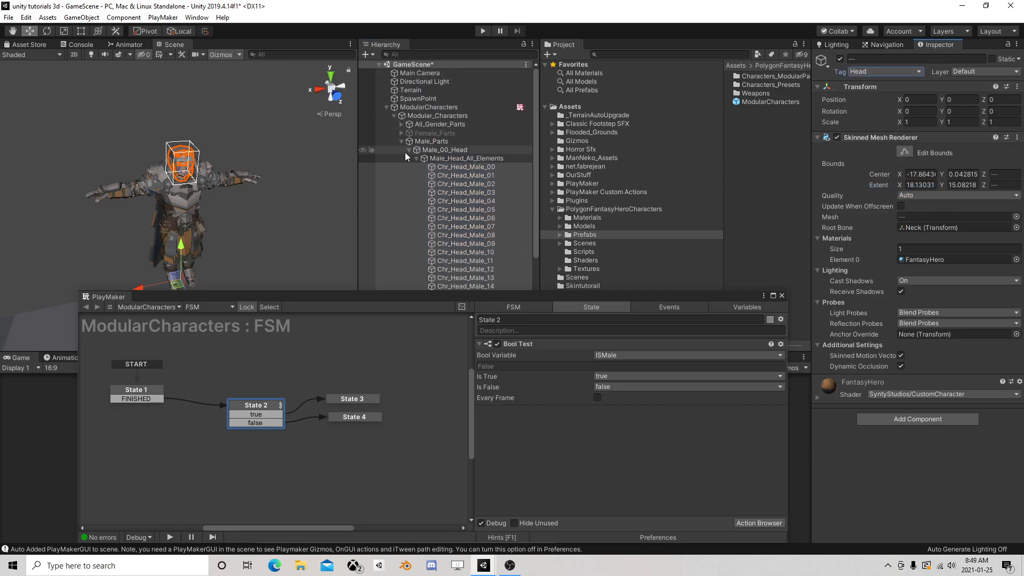
pyautogui.click(416, 159)
pyautogui.click(401, 132)
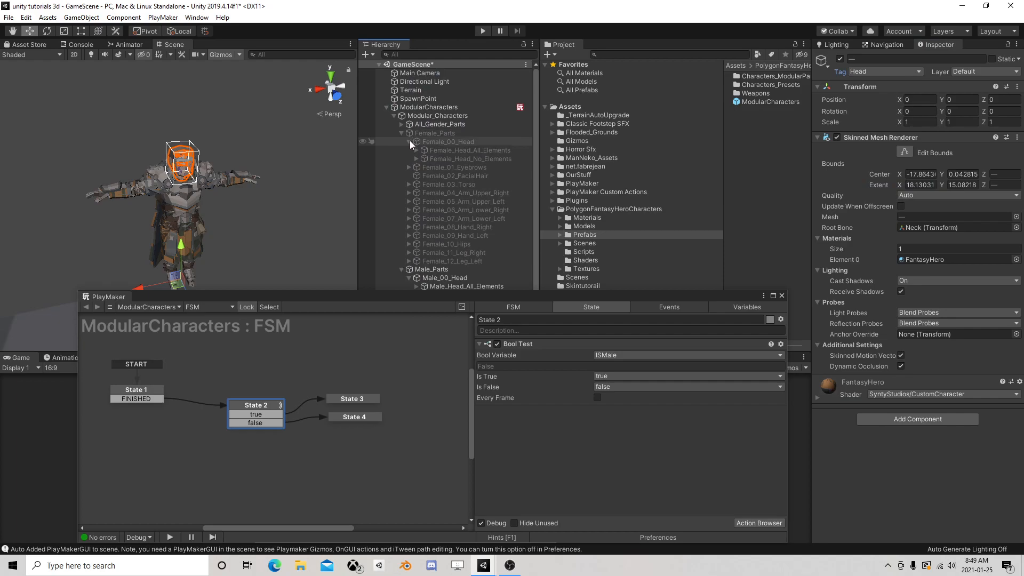
pyautogui.click(416, 151)
pyautogui.click(456, 161)
pyautogui.scroll(-6, 464, 176)
pyautogui.keyDown('shift'); pyautogui.click(487, 155); pyautogui.keyUp('shift')
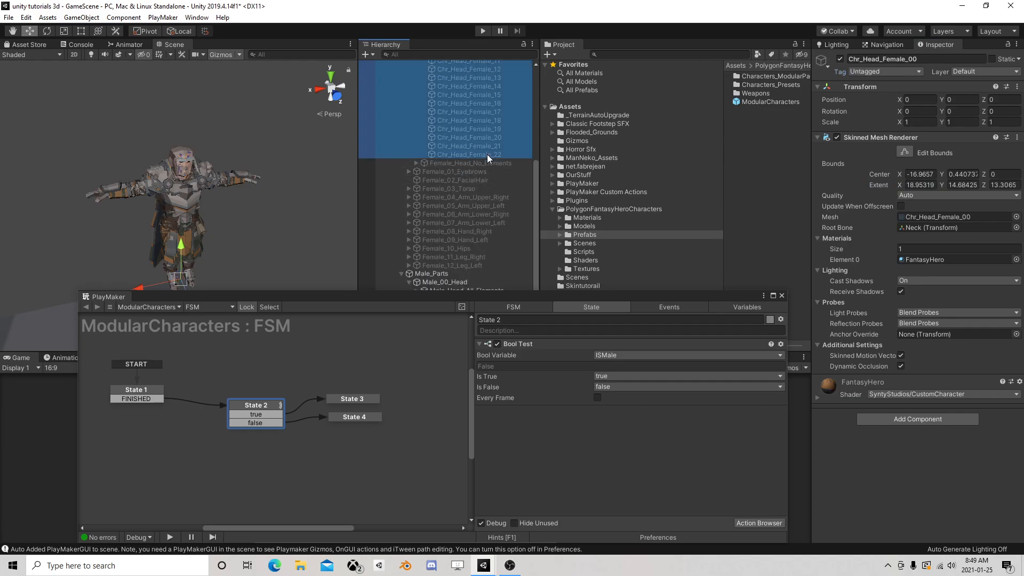
pyautogui.click(906, 71)
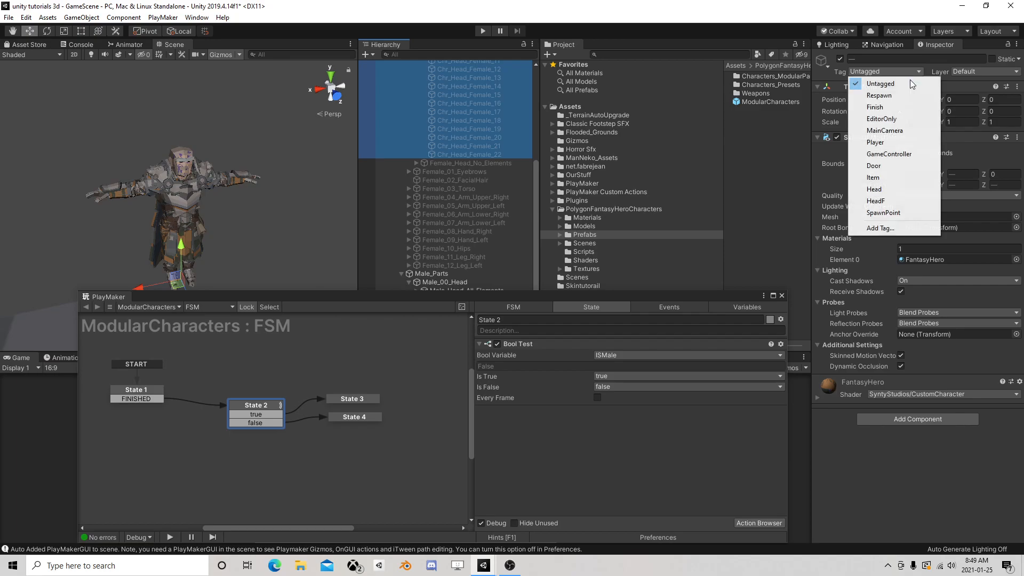
pyautogui.click(892, 202)
# Add a new State 5 below State 2 in the ModularCharacters FSM and give it a Get Next Child action
pyautogui.moveTo(600, 296); pyautogui.dragTo(627, 93)
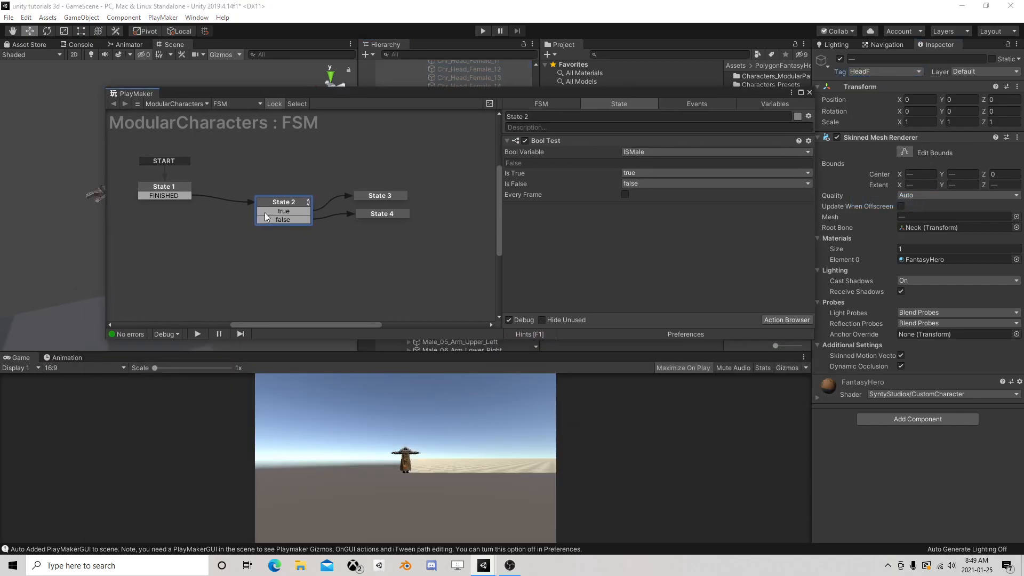
pyautogui.click(242, 248)
pyautogui.rightClick(255, 248)
pyautogui.click(278, 253)
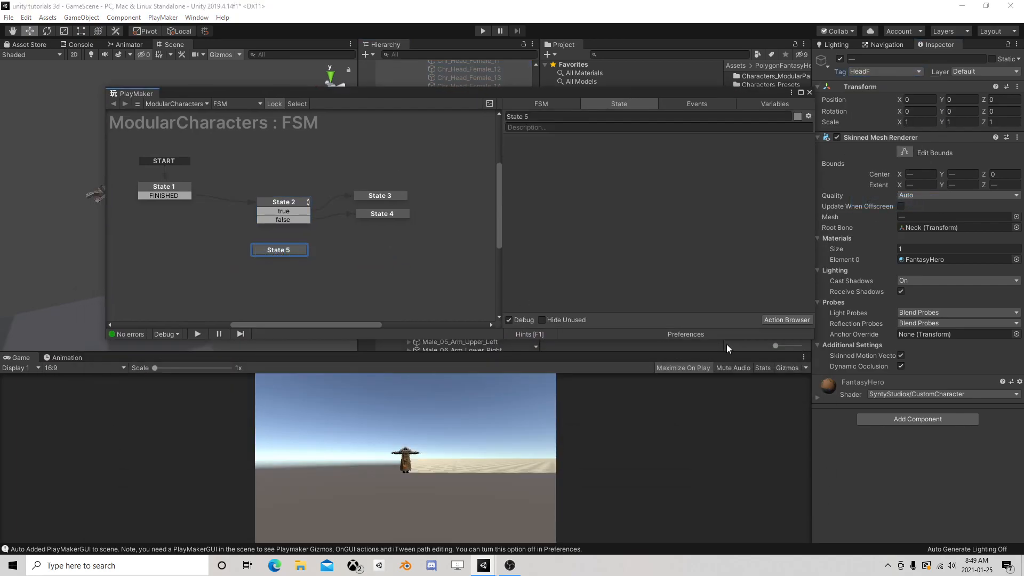
pyautogui.click(780, 319)
pyautogui.write('c')
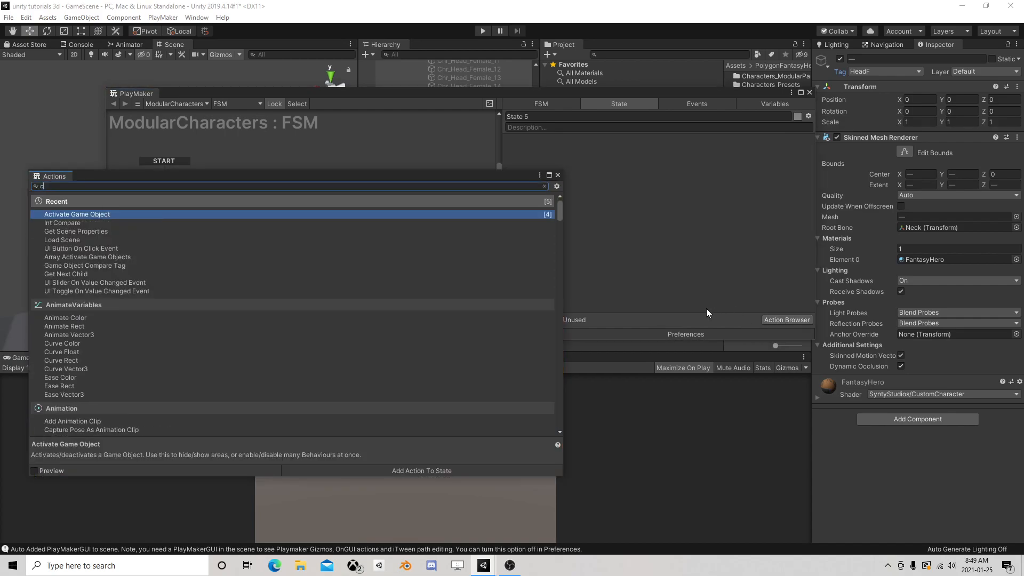
pyautogui.write('hil')
pyautogui.doubleClick(114, 214)
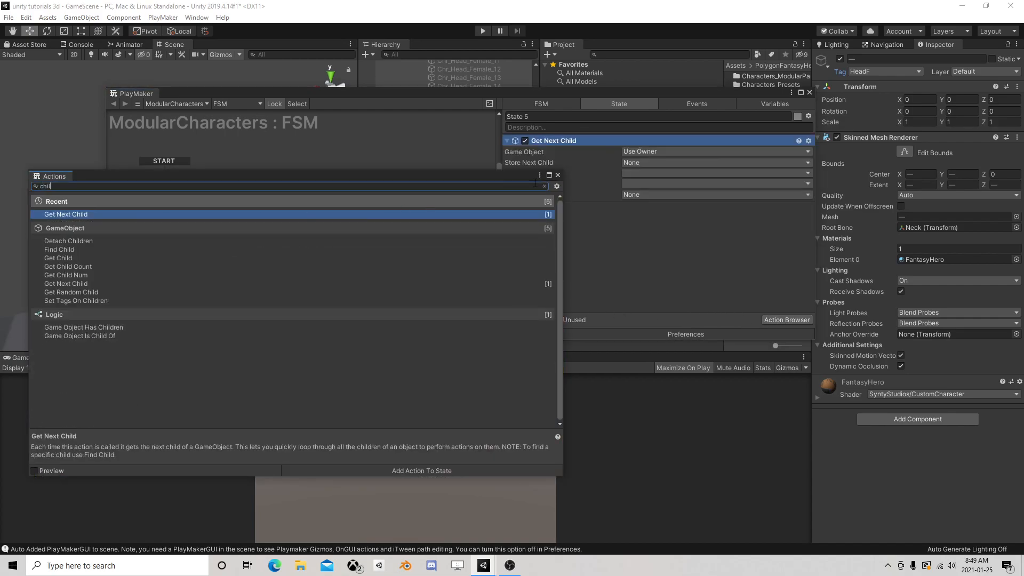
pyautogui.click(558, 175)
# Set State 5's Get Next Child to use Female_Head_All_Elements as its specified game object
pyautogui.click(632, 152)
pyautogui.click(659, 171)
pyautogui.moveTo(645, 98); pyautogui.dragTo(615, 247)
pyautogui.scroll(6, 479, 171)
pyautogui.click(474, 150)
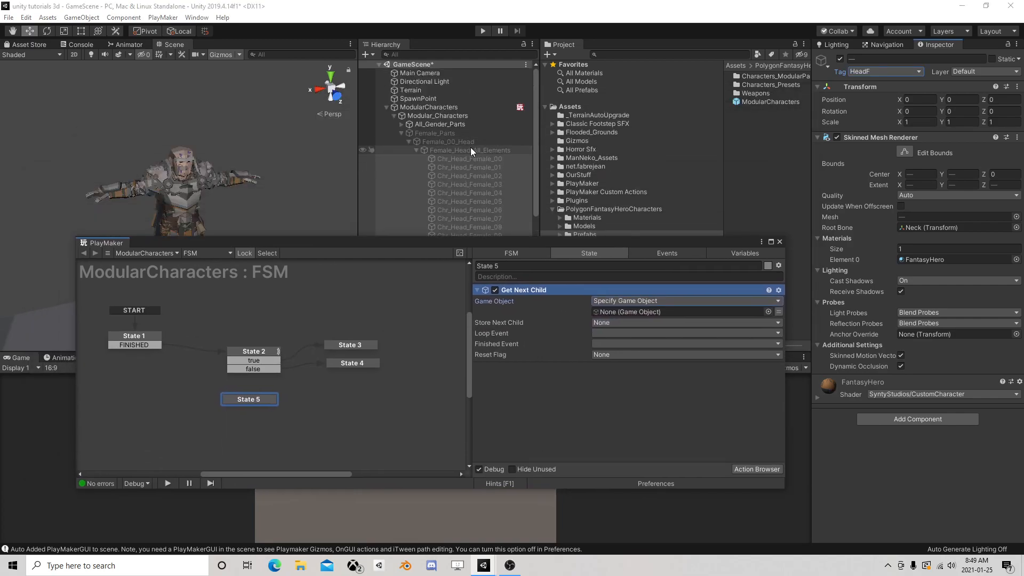
pyautogui.moveTo(451, 154); pyautogui.dragTo(619, 312)
# Store the next child found by State 5's action in a new variable named current
pyautogui.click(601, 323)
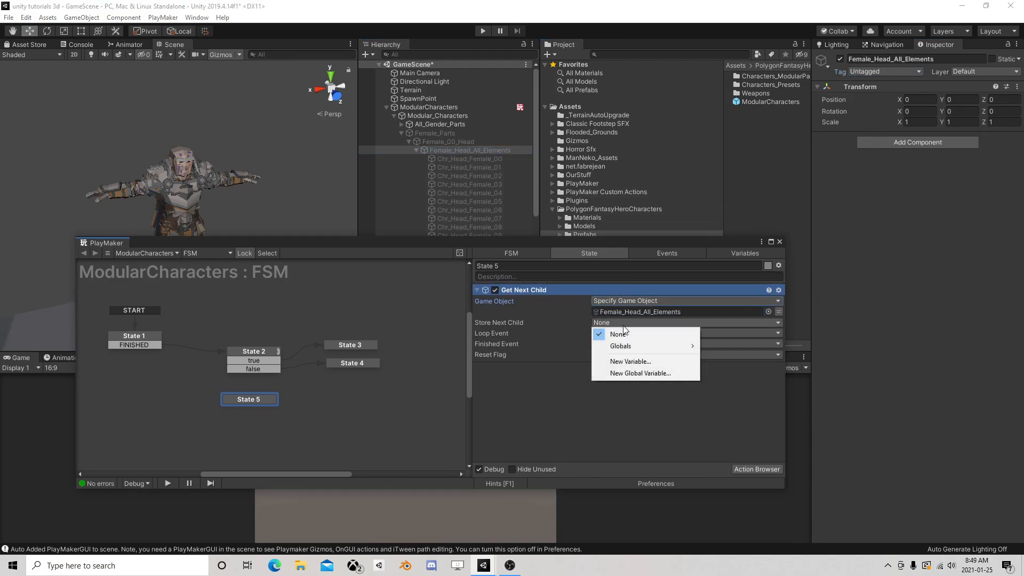
pyautogui.click(630, 360)
pyautogui.write('current')
pyautogui.click(632, 357)
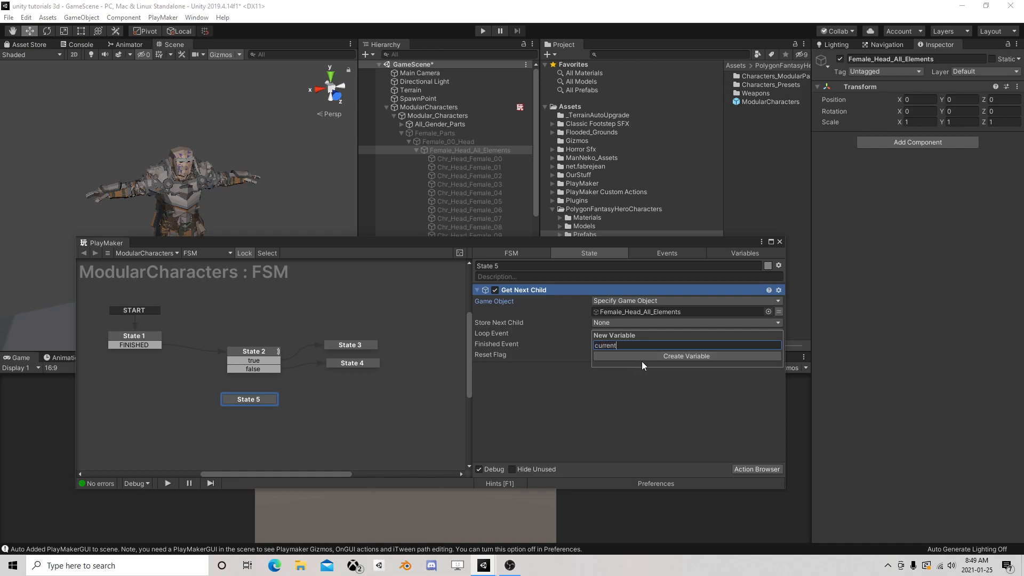
# Add an array variable named HeadF to the FSM and set its array type to GameObject
pyautogui.click(732, 254)
pyautogui.click(580, 368)
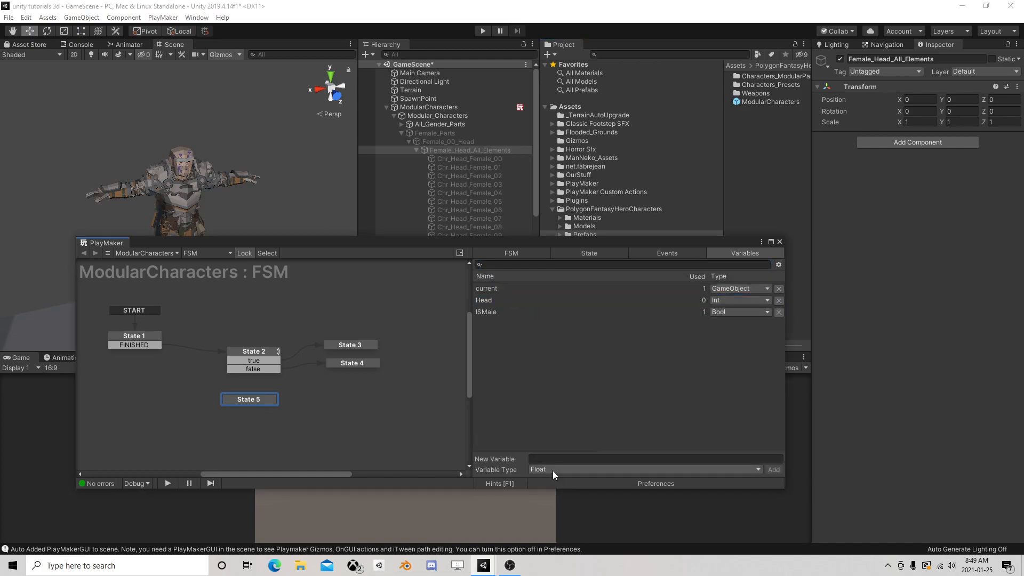
pyautogui.click(552, 471)
pyautogui.click(565, 455)
pyautogui.write('HeadF')
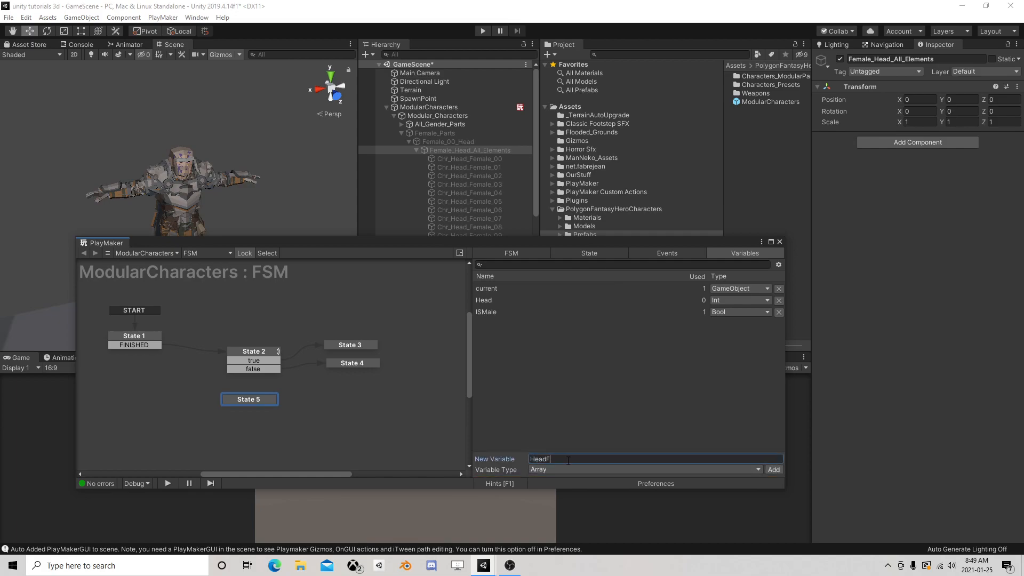
pyautogui.press('Return')
pyautogui.click(535, 417)
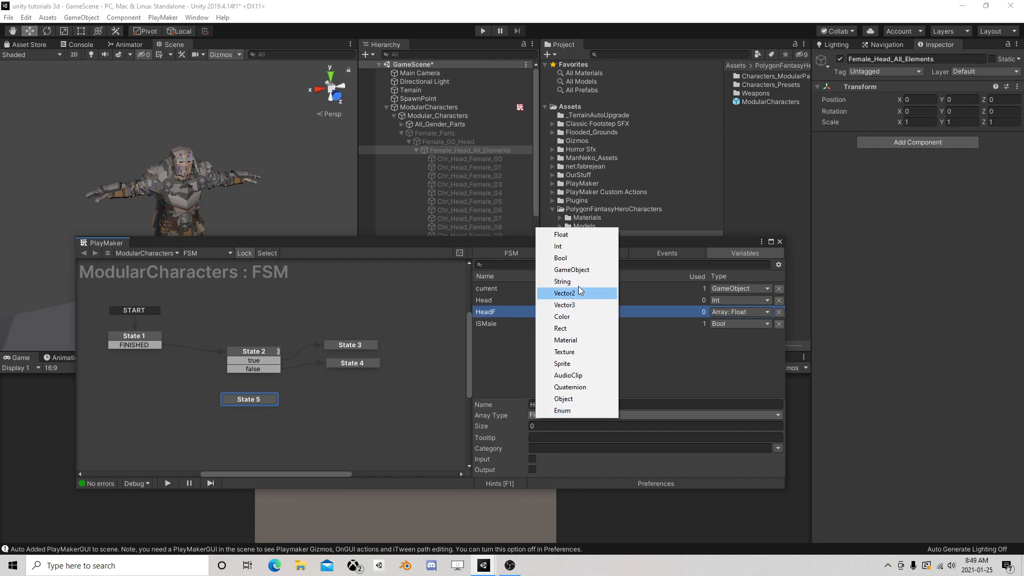
pyautogui.click(571, 270)
# Add a second array variable named HeadM and set its array type to GameObject
pyautogui.click(555, 423)
pyautogui.click(568, 459)
pyautogui.write('HeadM')
pyautogui.press('Return')
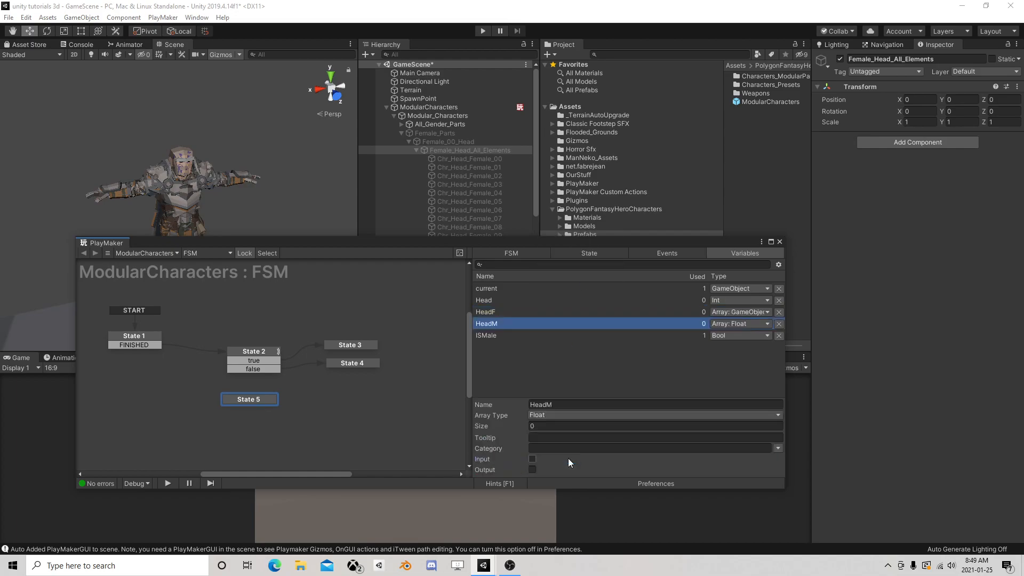
pyautogui.click(555, 412)
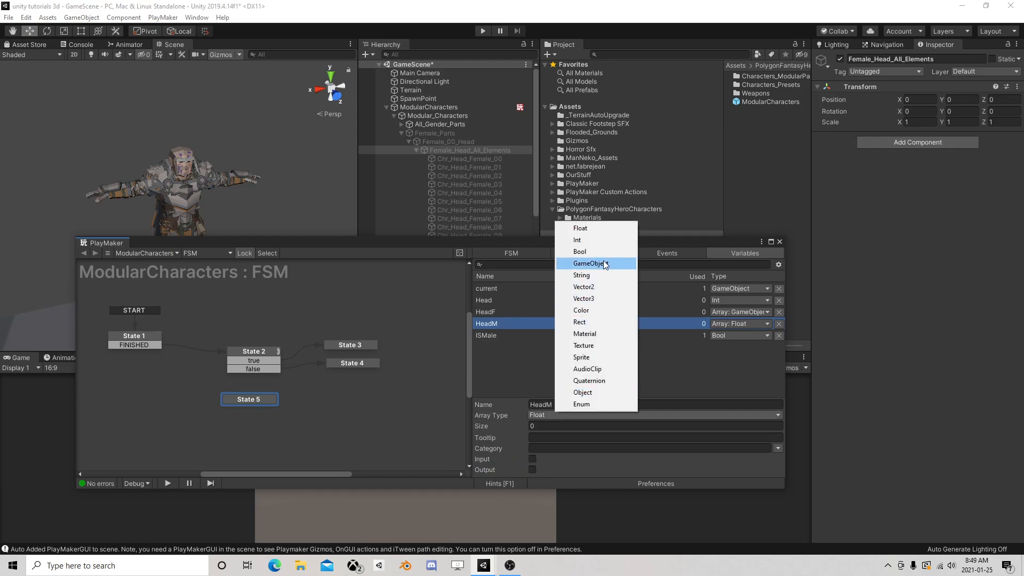
pyautogui.click(586, 263)
# Give State 5's Get Next Child a new loop event for Loop Event and a new done event for Finished Event
pyautogui.click(261, 399)
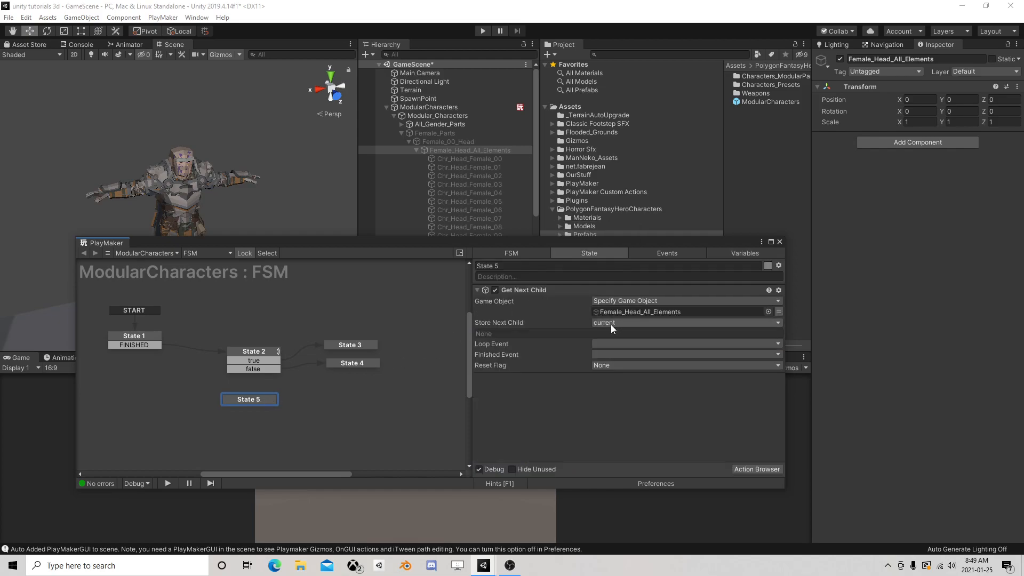
pyautogui.click(623, 344)
pyautogui.click(627, 443)
pyautogui.write('loop')
pyautogui.press('Return')
pyautogui.click(619, 344)
pyautogui.click(611, 367)
pyautogui.click(611, 355)
pyautogui.click(635, 469)
pyautogui.write('done')
pyautogui.press('Return')
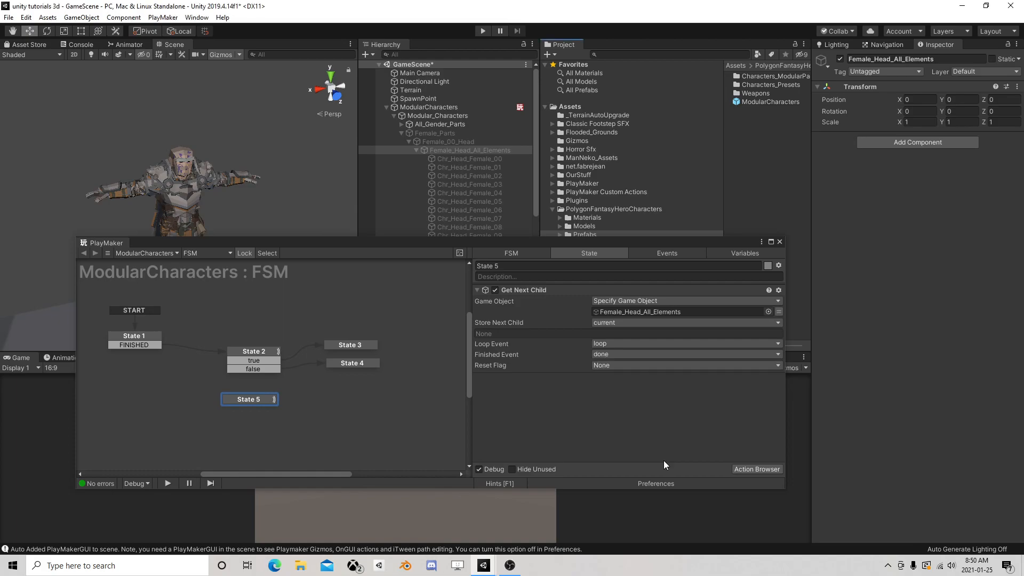
# Add FINISHED transitions to State 3 and State 4 and link both to State 5
pyautogui.click(353, 347)
pyautogui.rightClick(353, 344)
pyautogui.moveTo(393, 350)
pyautogui.click(512, 350)
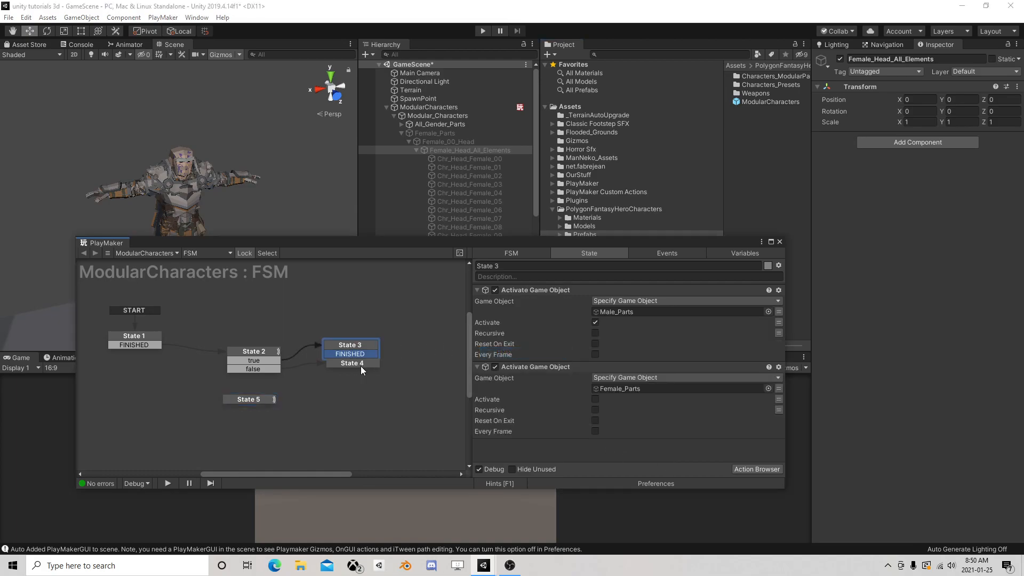
pyautogui.rightClick(361, 368)
pyautogui.moveTo(426, 376)
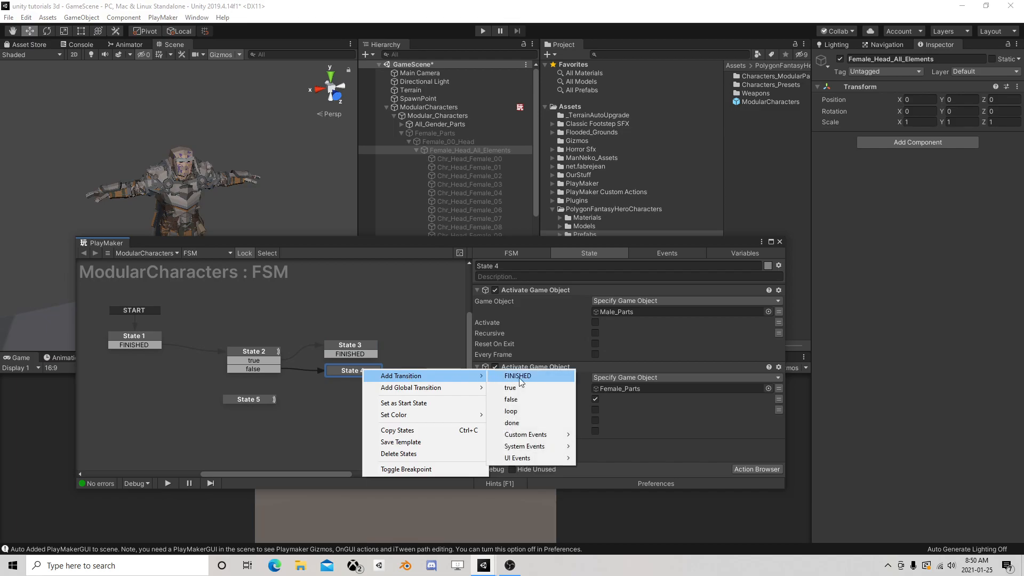
pyautogui.click(517, 376)
pyautogui.moveTo(352, 379); pyautogui.dragTo(275, 399)
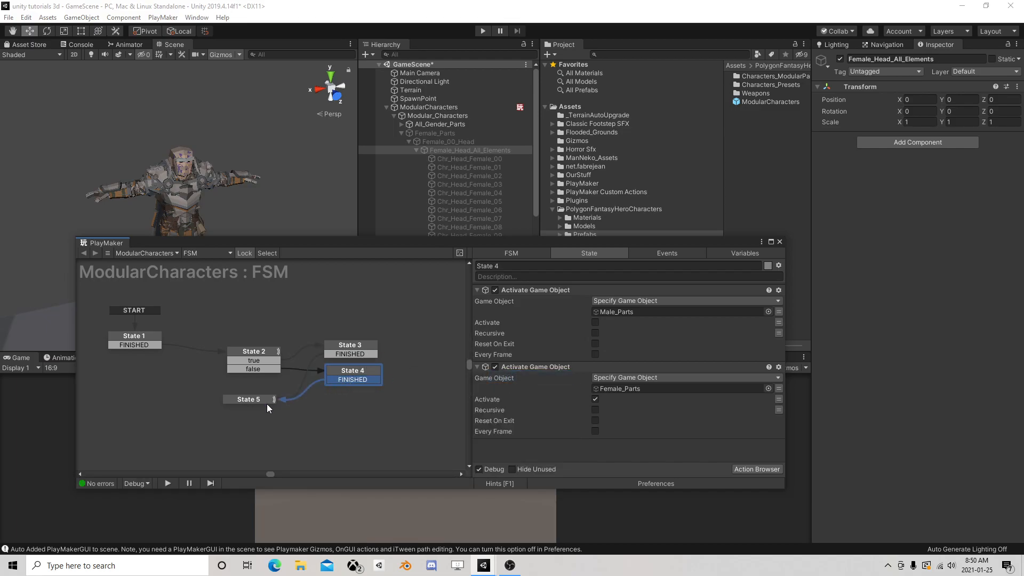
# Tidy the graph by moving State 3 and State 4 up and nudging State 5, leaving State 5 selected
pyautogui.moveTo(345, 347); pyautogui.dragTo(344, 322)
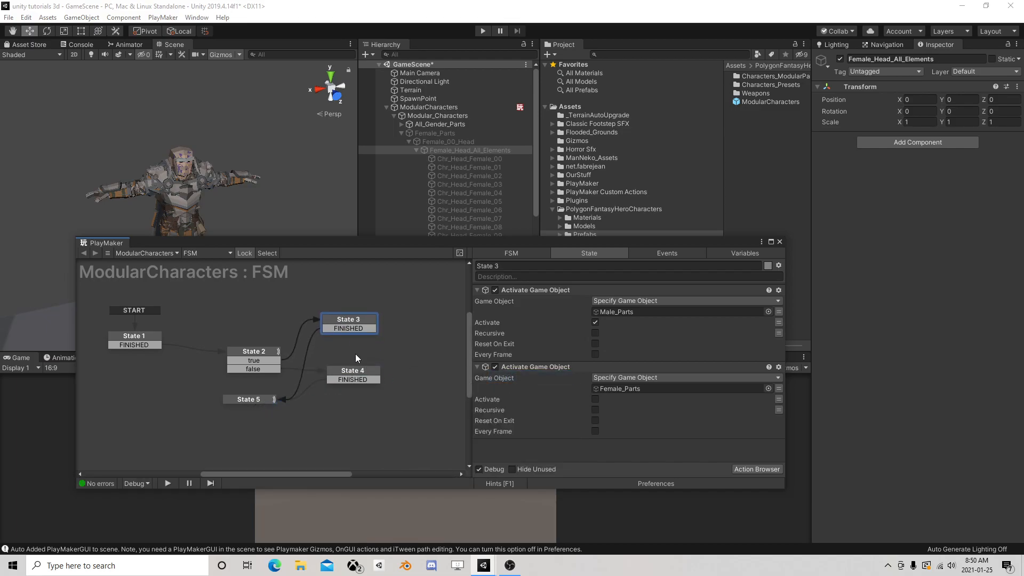
pyautogui.moveTo(353, 373); pyautogui.dragTo(350, 345)
pyautogui.click(264, 398)
pyautogui.moveTo(254, 401)
pyautogui.mouseDown()
pyautogui.moveTo(266, 394)
pyautogui.moveTo(258, 401)
pyautogui.mouseUp()
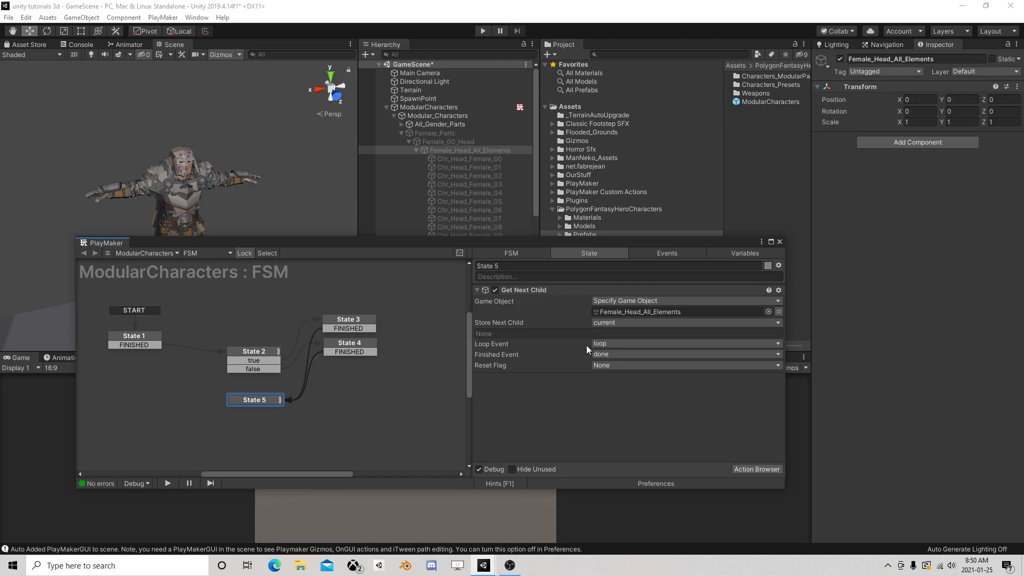
# Add loop and done transitions to State 5
pyautogui.rightClick(272, 399)
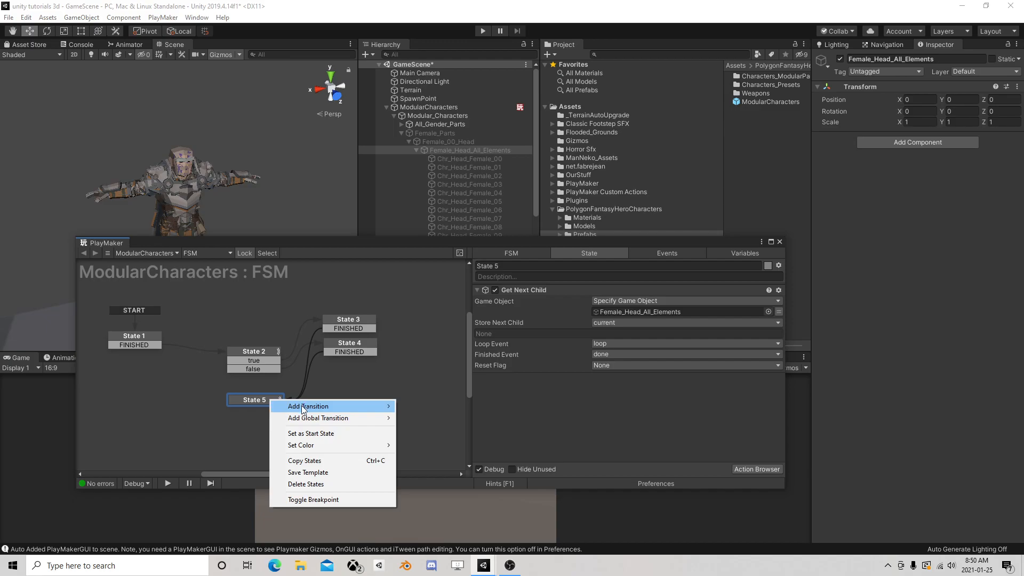
pyautogui.moveTo(368, 405)
pyautogui.click(430, 443)
pyautogui.rightClick(252, 401)
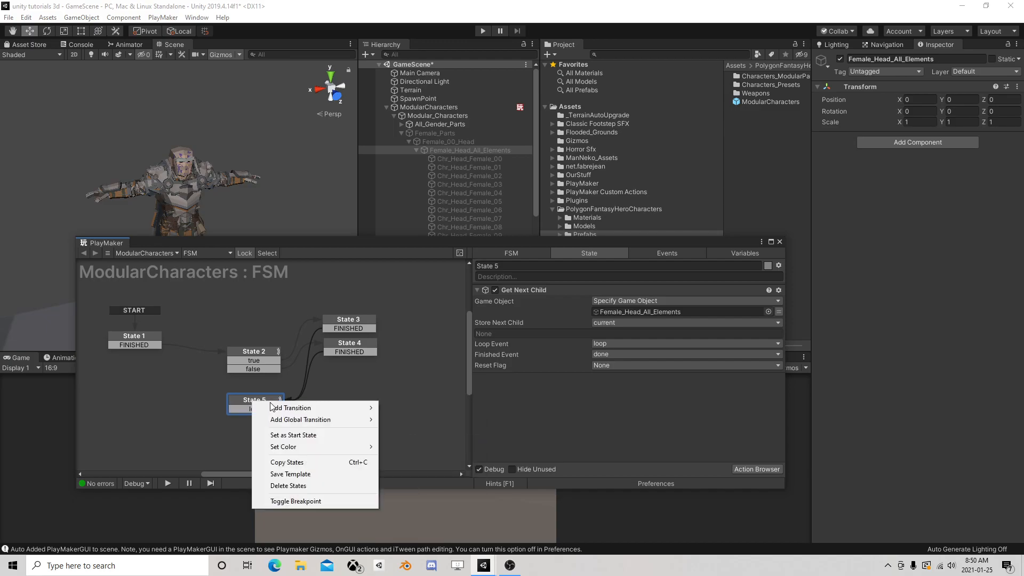
pyautogui.moveTo(330, 408)
pyautogui.click(411, 456)
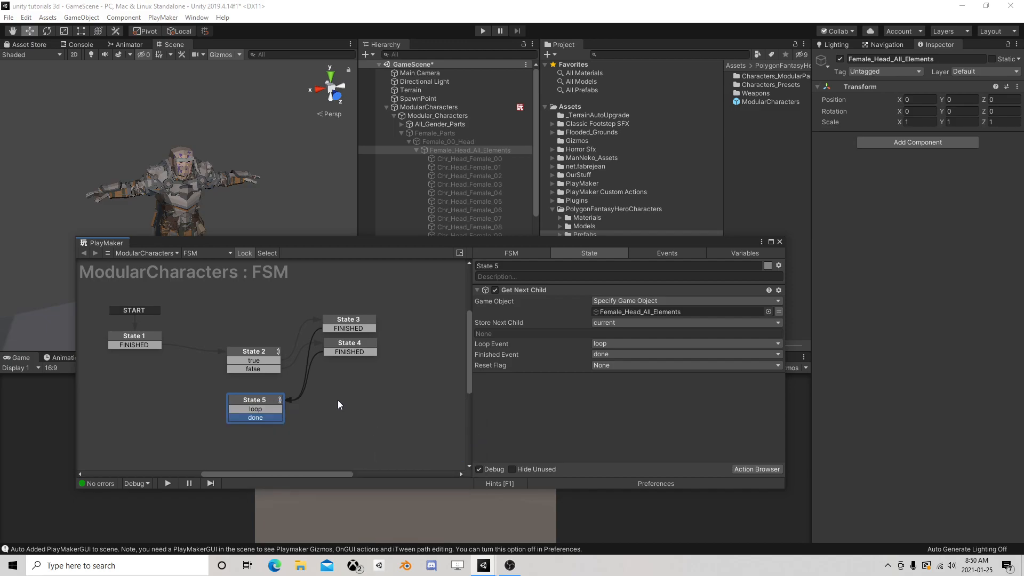
# Add State 6 beside State 5 and link State 5's loop transition to it
pyautogui.rightClick(341, 399)
pyautogui.click(347, 407)
pyautogui.moveTo(283, 412); pyautogui.dragTo(346, 406)
pyautogui.click(347, 406)
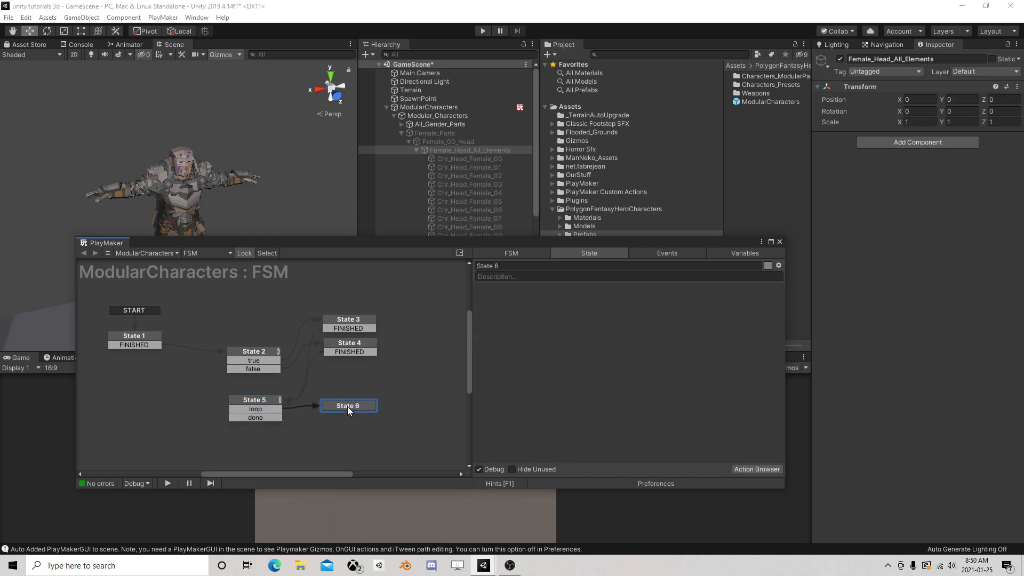
# Add an Array Add action to State 6 that adds the current variable to the HeadF array
pyautogui.click(746, 467)
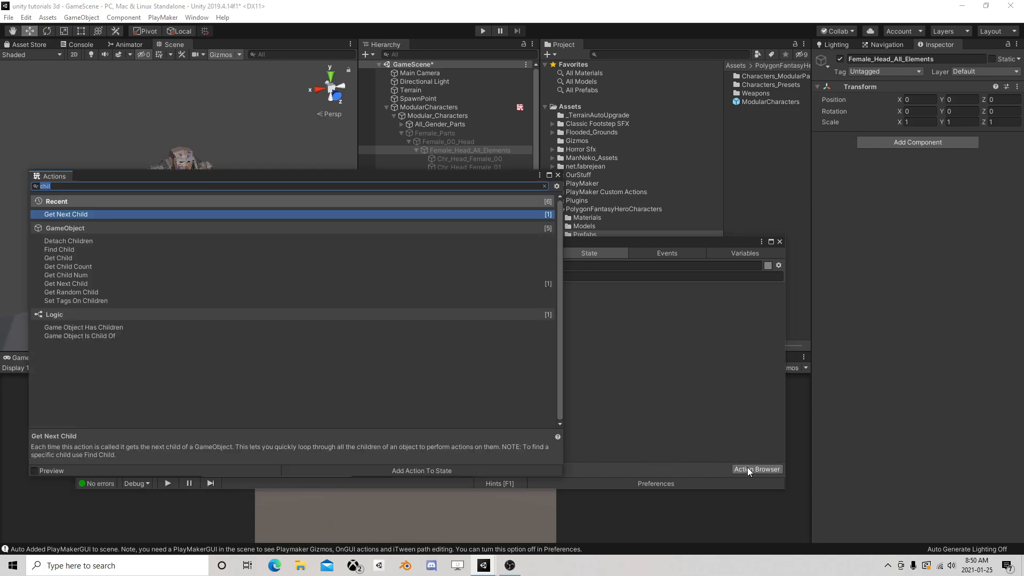
pyautogui.write('array')
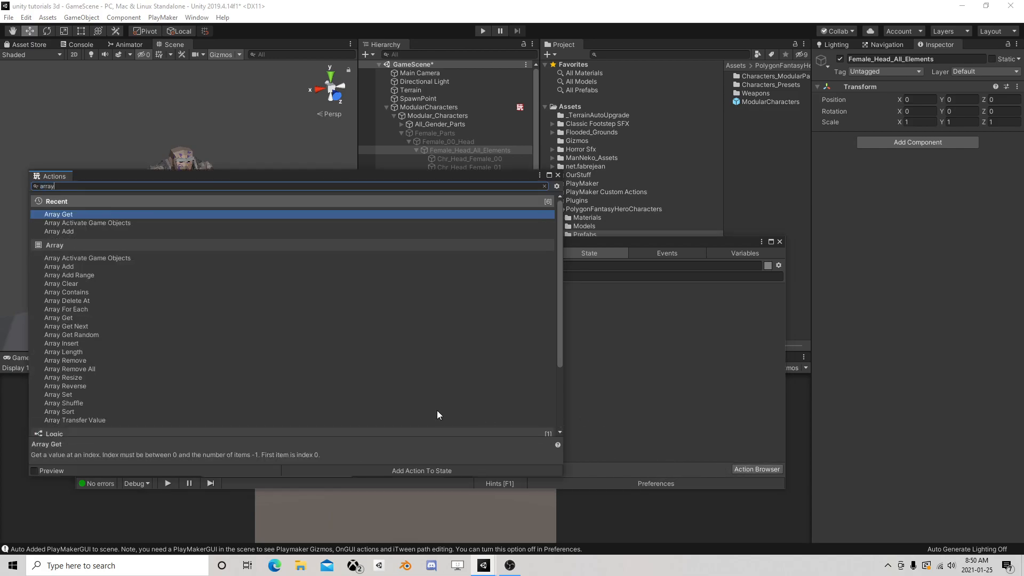
pyautogui.doubleClick(65, 231)
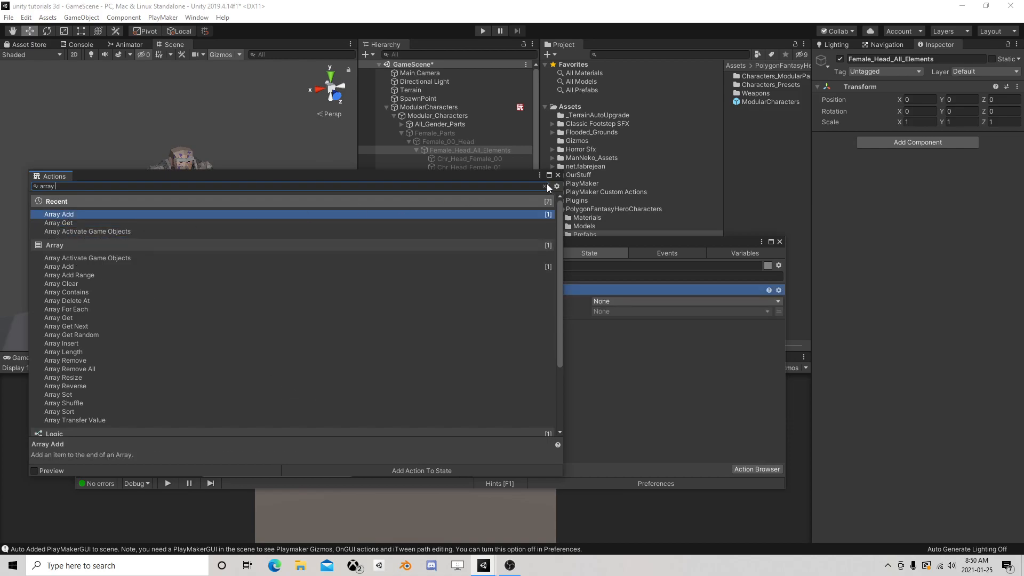
pyautogui.click(558, 174)
pyautogui.click(620, 302)
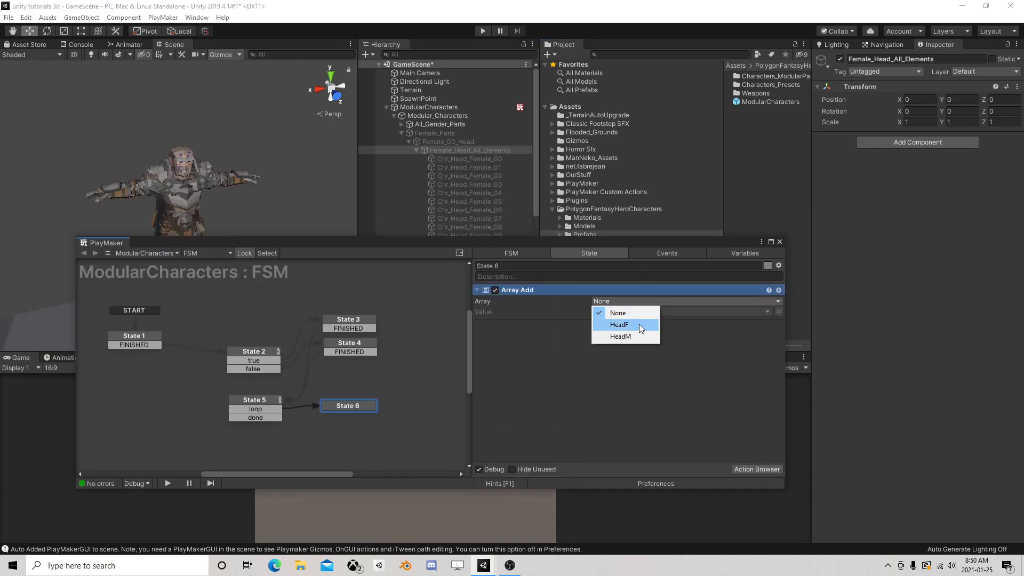
pyautogui.click(636, 325)
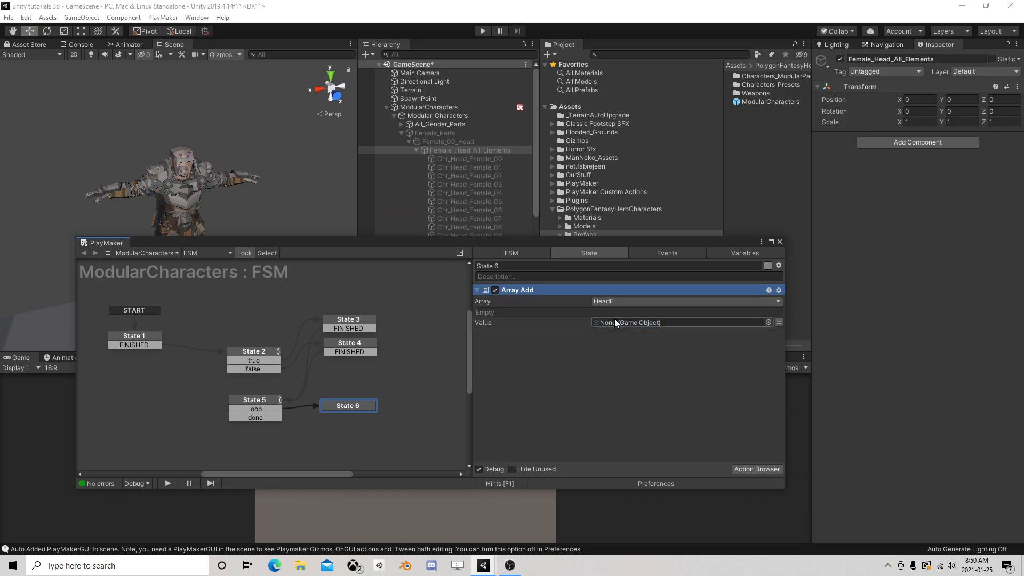
pyautogui.click(731, 320)
pyautogui.click(637, 346)
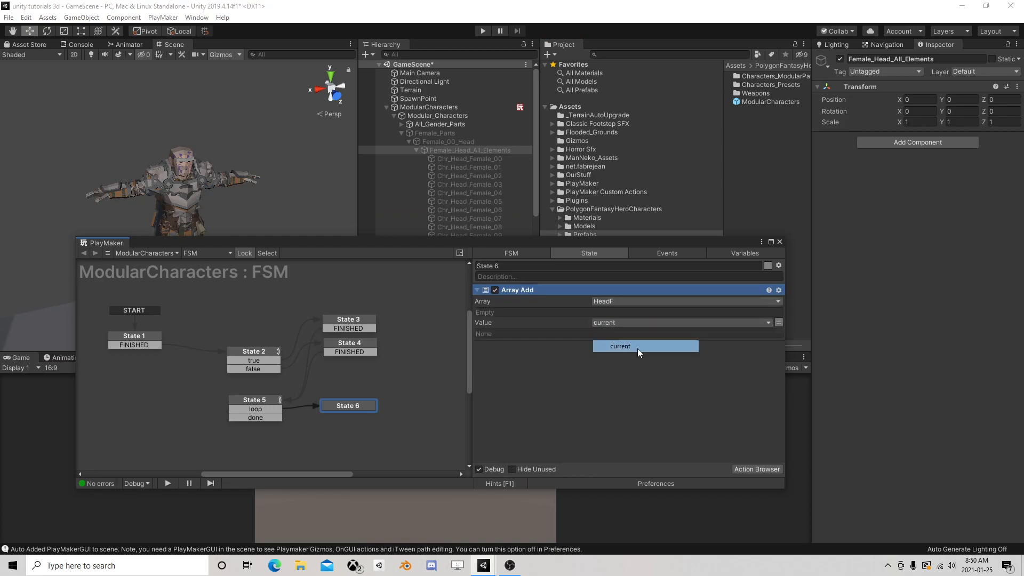
# Add a FINISHED transition to State 6 and link it back to State 5
pyautogui.rightClick(371, 408)
pyautogui.moveTo(377, 407)
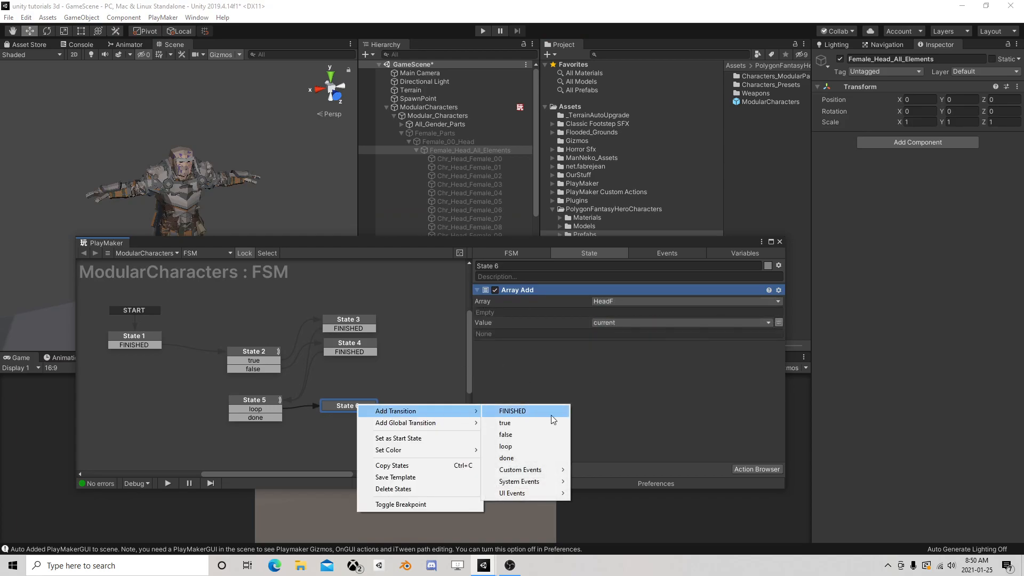
pyautogui.click(509, 407)
pyautogui.moveTo(359, 414); pyautogui.dragTo(241, 413)
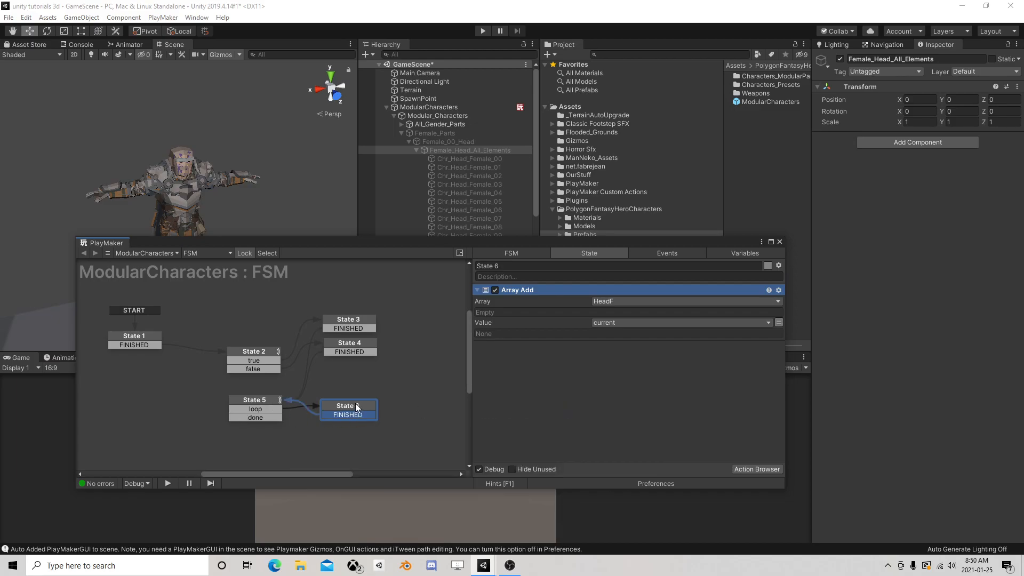
# Rearrange the graph so State 5 and State 6 sit in a row after State 3 and State 4
pyautogui.moveTo(358, 409); pyautogui.dragTo(418, 407)
pyautogui.moveTo(258, 399); pyautogui.dragTo(412, 341)
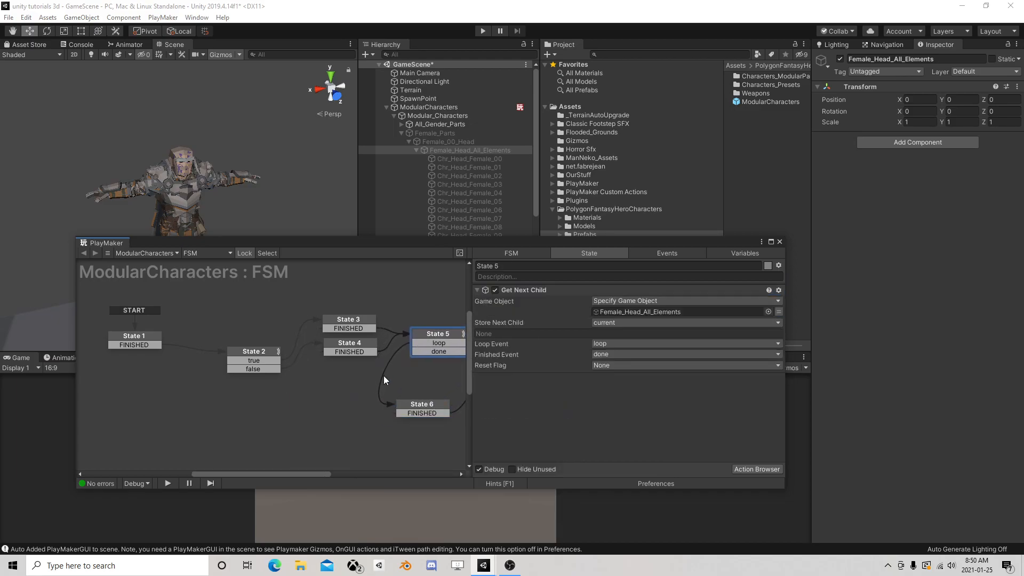
pyautogui.moveTo(422, 408); pyautogui.dragTo(226, 394, button='middle')
pyautogui.moveTo(226, 395); pyautogui.dragTo(357, 334)
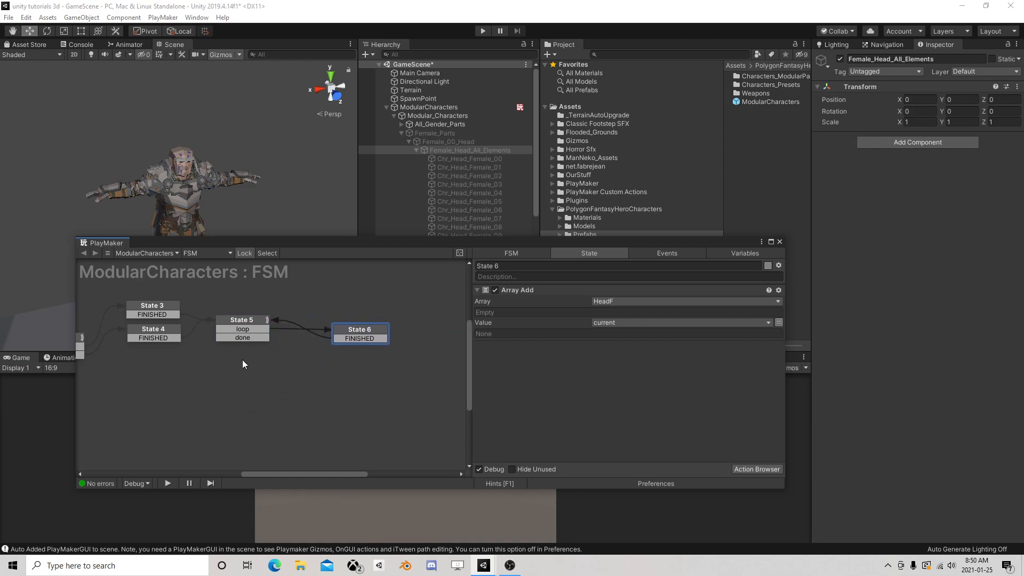
pyautogui.moveTo(242, 360); pyautogui.dragTo(342, 371, button='middle')
pyautogui.moveTo(347, 333); pyautogui.dragTo(347, 339)
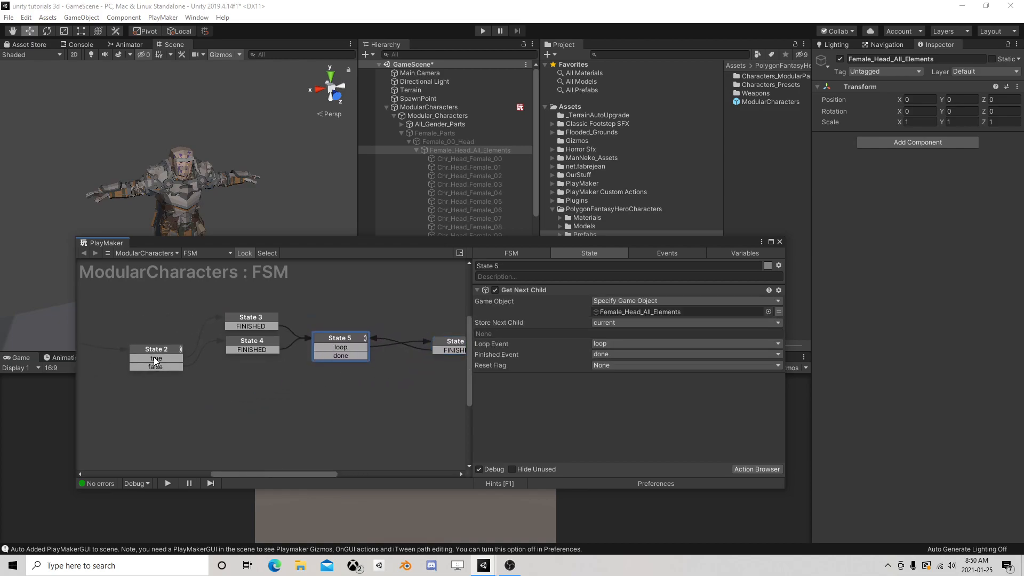
# Review the true and false branches leading into State 5, and move State 6 closer to State 5
pyautogui.click(161, 358)
pyautogui.click(164, 366)
pyautogui.click(246, 343)
pyautogui.click(341, 340)
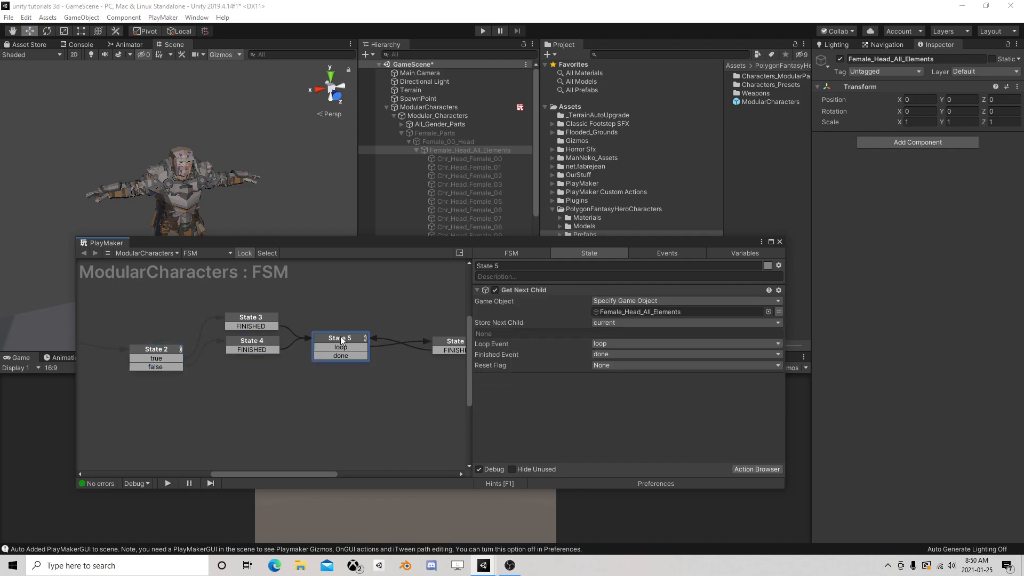
pyautogui.click(275, 350)
pyautogui.moveTo(402, 333); pyautogui.dragTo(371, 334)
pyautogui.moveTo(270, 332); pyautogui.dragTo(269, 338)
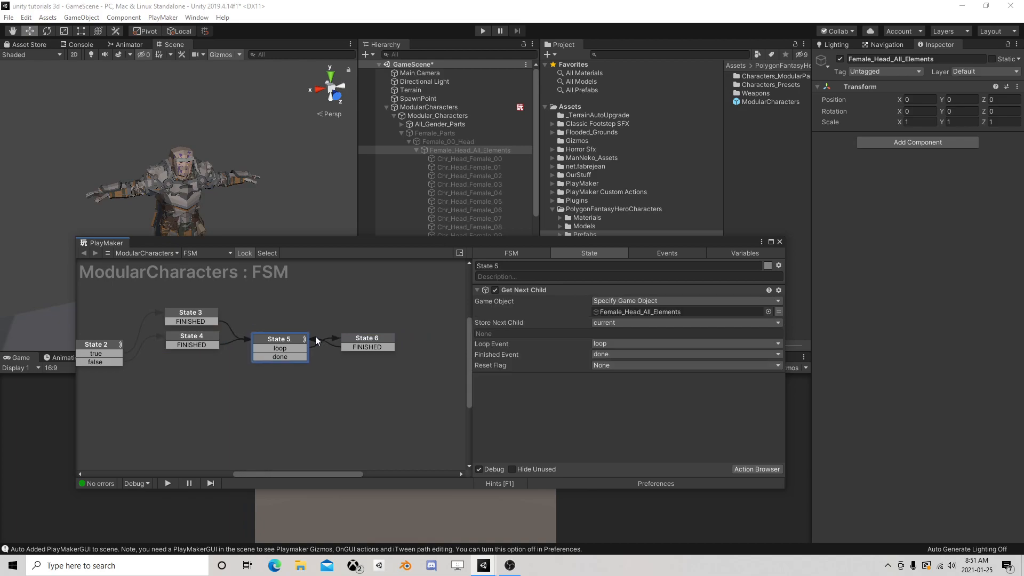
# Copy State 5 and State 6 together and paste the duplicates above them
pyautogui.moveTo(238, 307); pyautogui.dragTo(415, 411)
pyautogui.rightClick(296, 340)
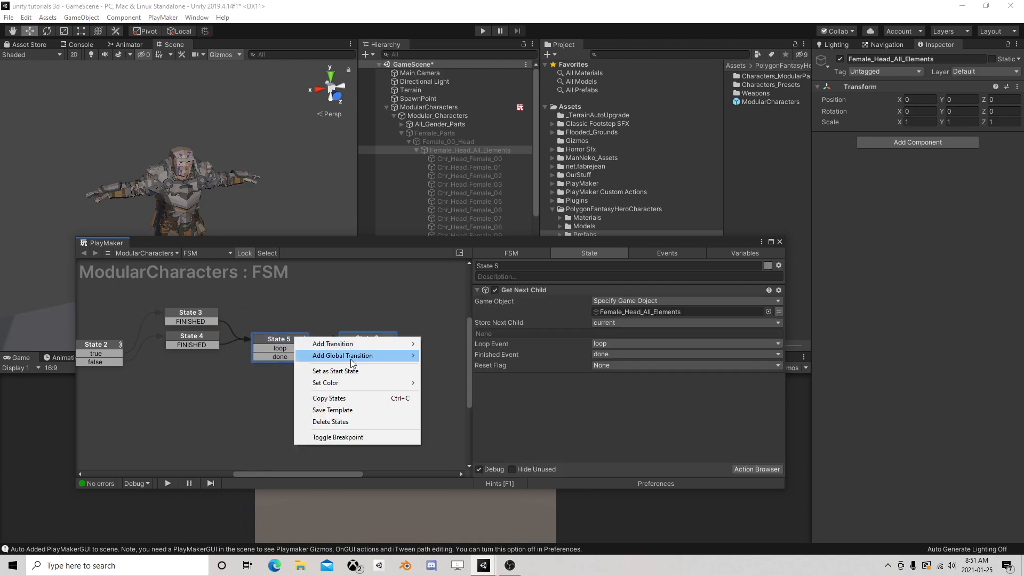
pyautogui.click(329, 398)
pyautogui.rightClick(259, 294)
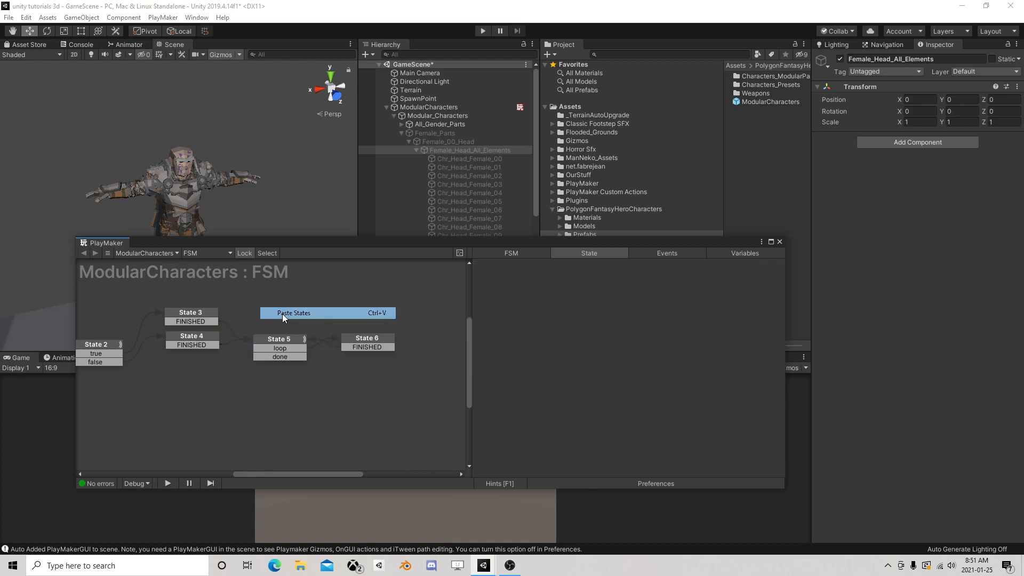
pyautogui.click(283, 314)
# Position the pasted State 7 and State 8 above the originals and relink State 3's FINISHED transition to State 7
pyautogui.moveTo(332, 318); pyautogui.dragTo(329, 327, button='middle')
pyautogui.moveTo(291, 309); pyautogui.dragTo(274, 307)
pyautogui.moveTo(205, 334); pyautogui.dragTo(257, 311)
pyautogui.click(258, 311)
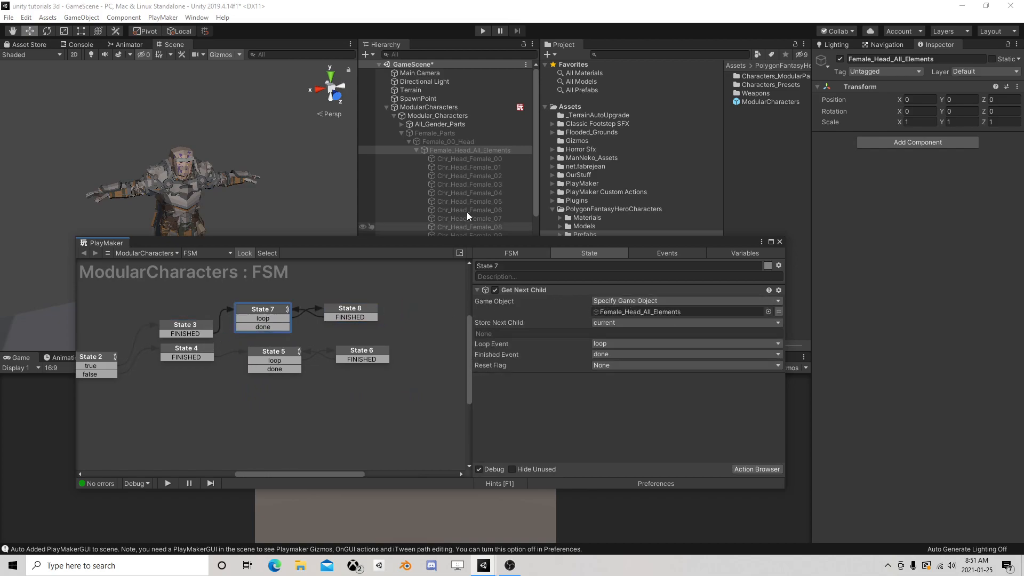
# Set the Game Object of State 7's Get Next Child to Male_Head_All_Elements from Male_00_Head
pyautogui.click(408, 140)
pyautogui.click(404, 133)
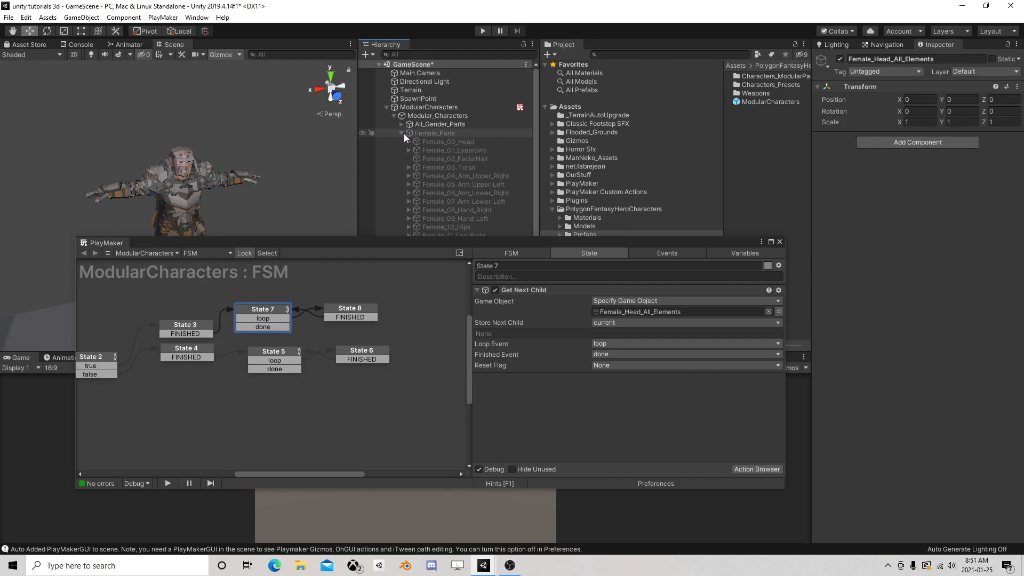
pyautogui.click(401, 133)
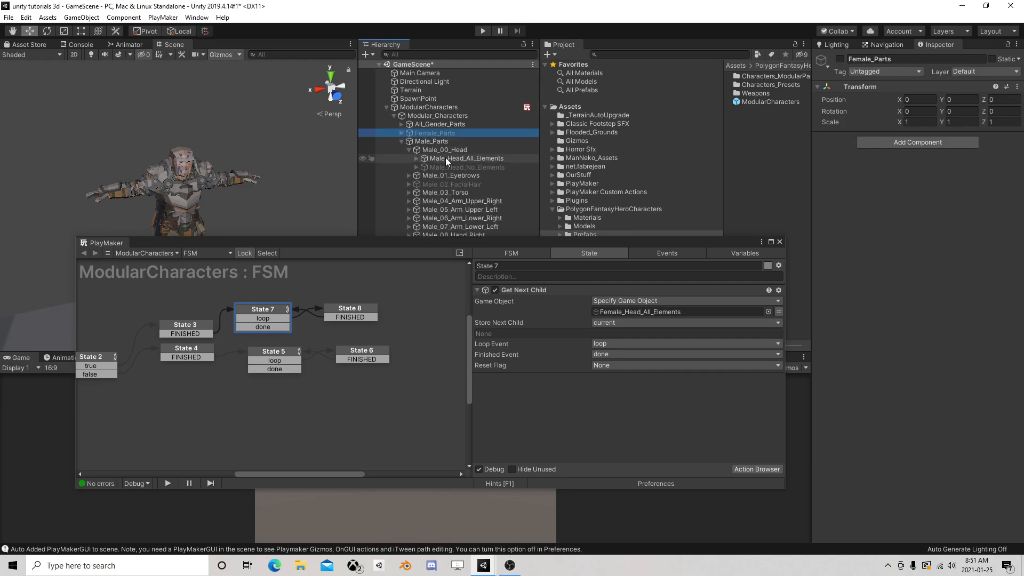
pyautogui.moveTo(446, 158); pyautogui.dragTo(633, 312)
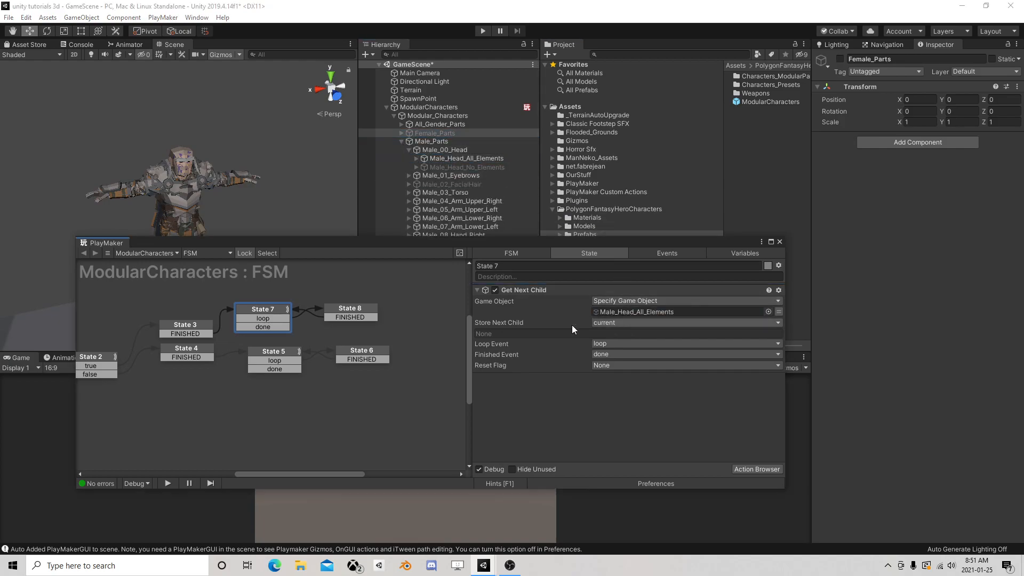
# Set the array of State 8's Array Add to HeadM and align State 7 and State 8 above State 5 and State 6
pyautogui.click(353, 314)
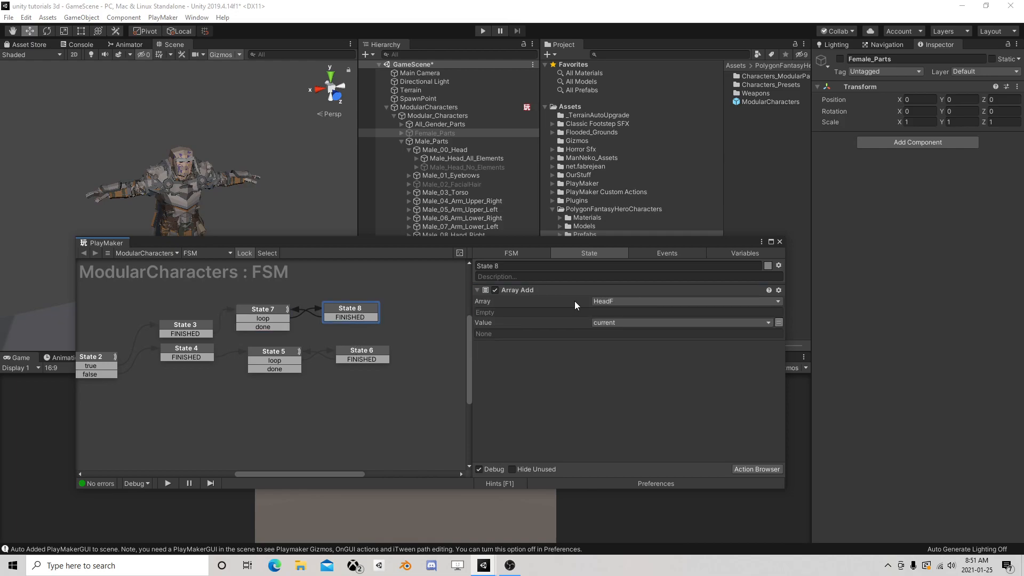
pyautogui.click(634, 303)
pyautogui.click(637, 337)
pyautogui.moveTo(264, 318); pyautogui.dragTo(278, 321)
pyautogui.moveTo(350, 311); pyautogui.dragTo(365, 316)
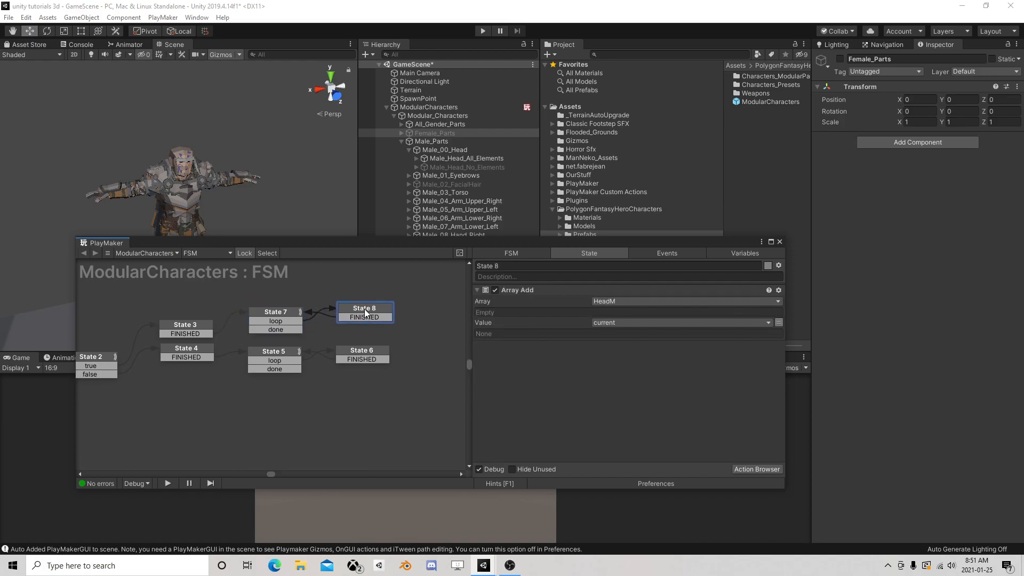
pyautogui.moveTo(398, 347); pyautogui.dragTo(350, 351, button='middle')
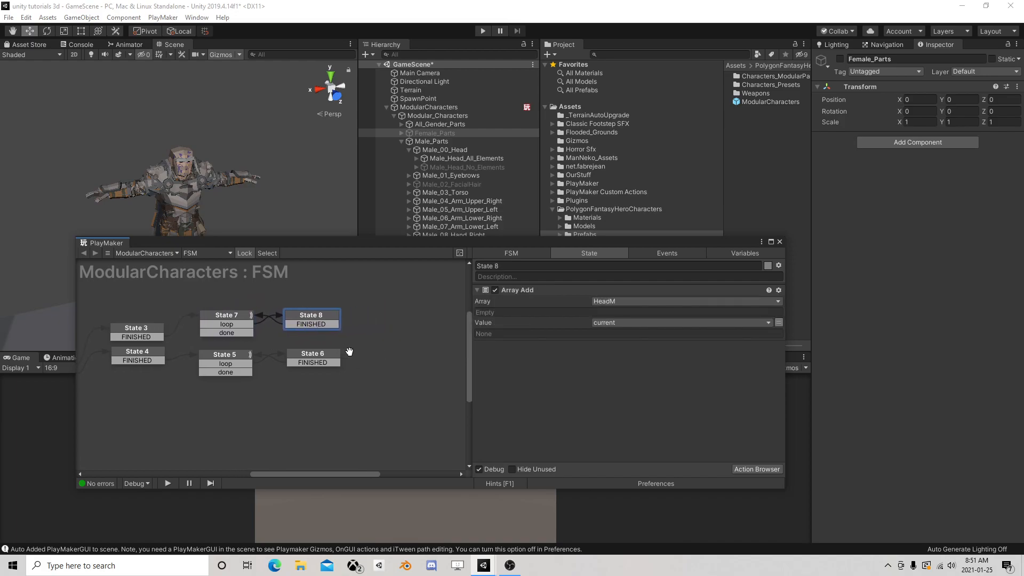
# Add State 9 and State 10, linking State 7's done transition to State 9 and State 5's done transition to State 10
pyautogui.rightClick(388, 303)
pyautogui.click(405, 308)
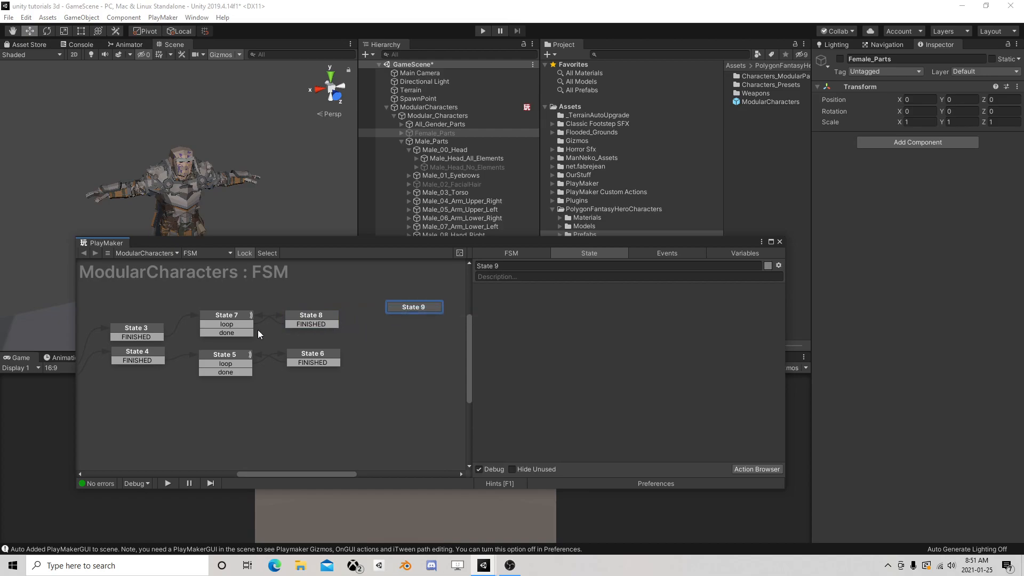
pyautogui.moveTo(235, 332); pyautogui.dragTo(408, 307)
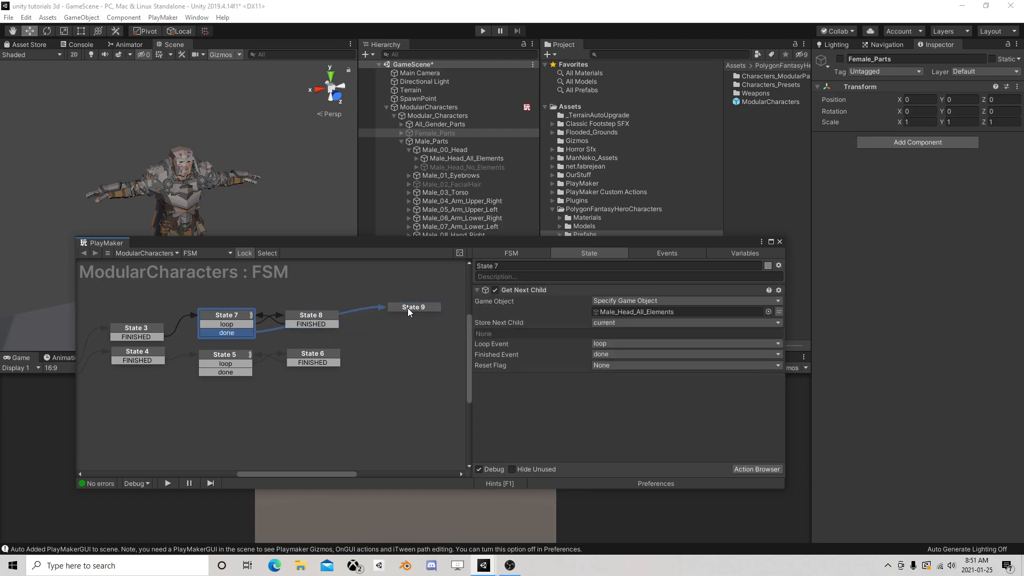
pyautogui.rightClick(385, 364)
pyautogui.click(401, 371)
pyautogui.moveTo(237, 371); pyautogui.dragTo(414, 369)
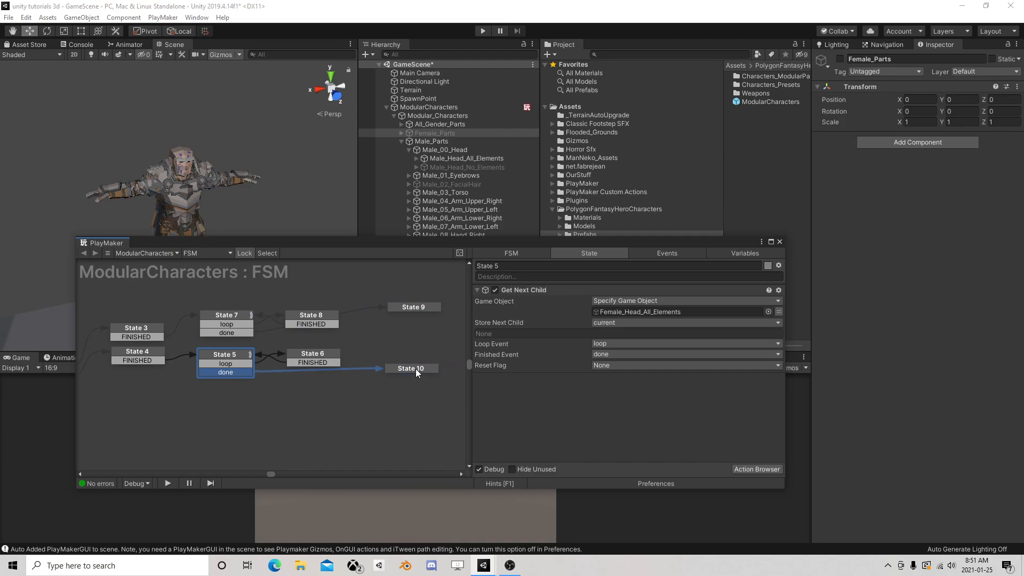
# Add an Array Get action to State 9 with HeadM as the array and the Head variable as the index
pyautogui.click(411, 306)
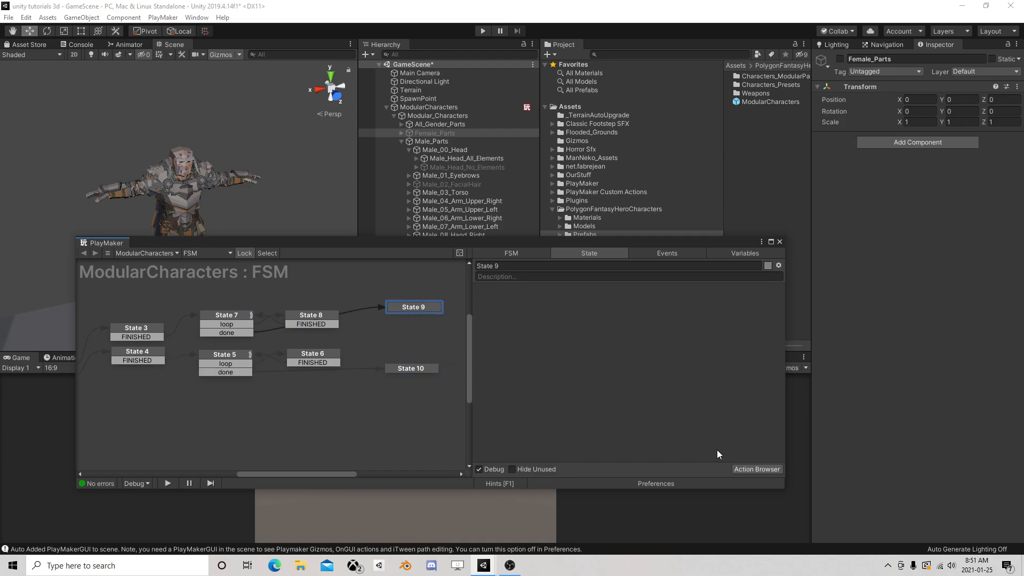
pyautogui.click(747, 469)
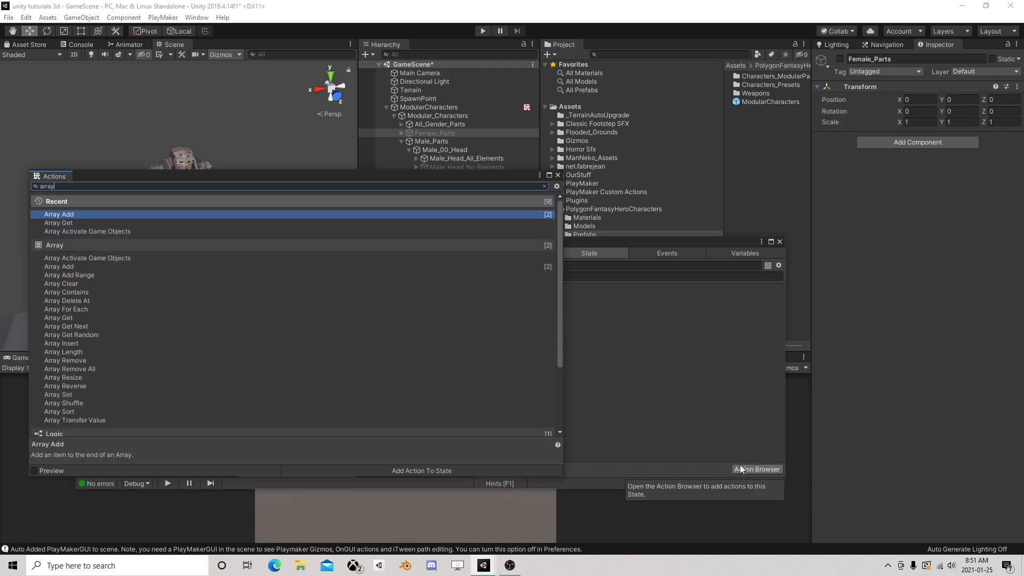
pyautogui.write('get')
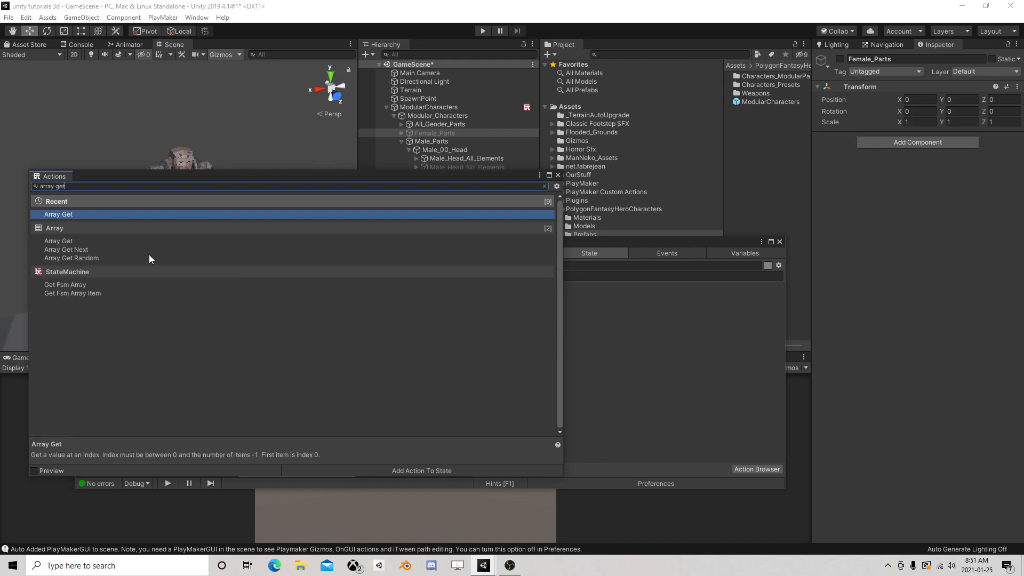
pyautogui.doubleClick(90, 214)
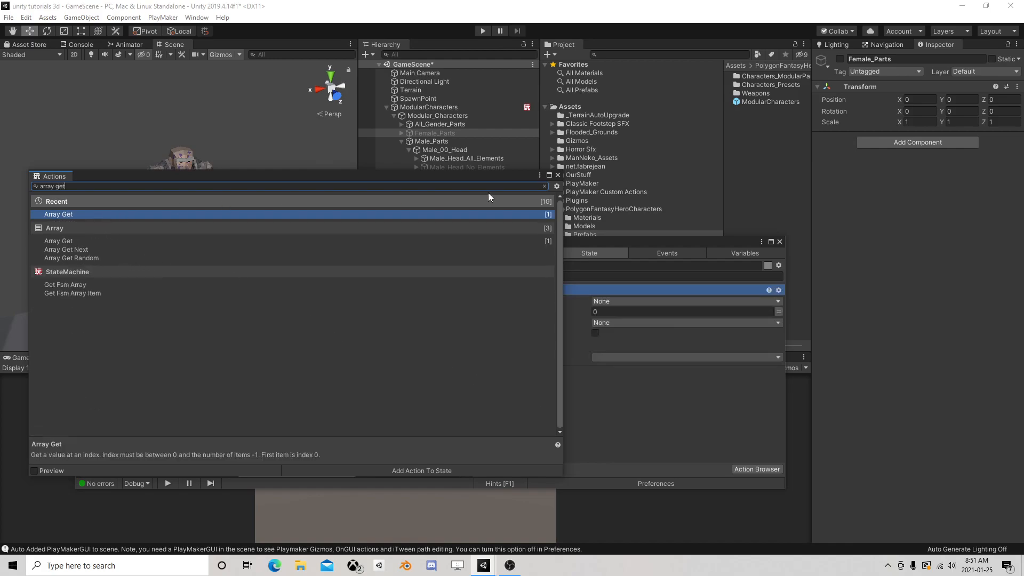
pyautogui.click(558, 175)
pyautogui.click(621, 300)
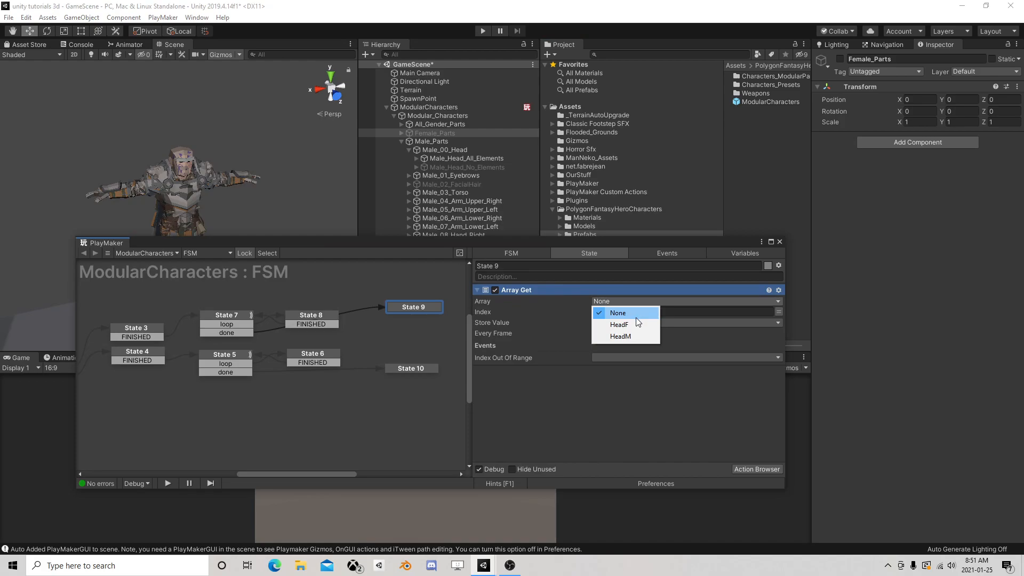
pyautogui.click(620, 336)
pyautogui.click(779, 322)
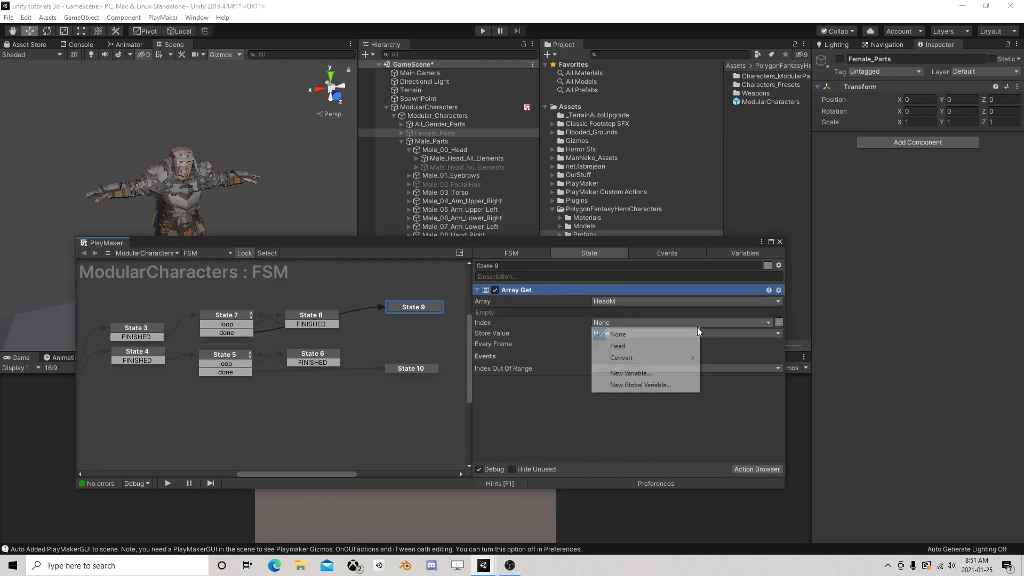
pyautogui.click(634, 346)
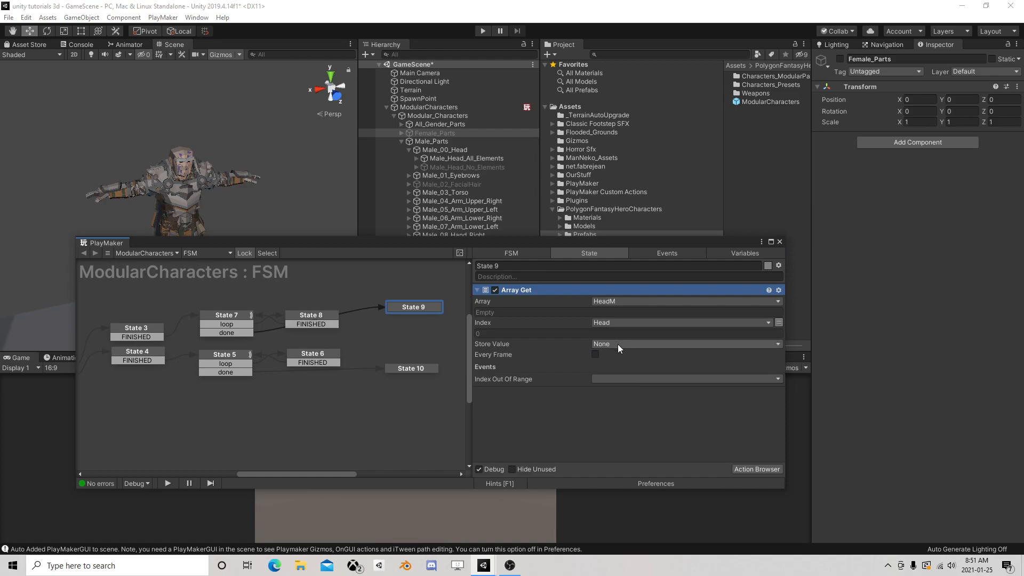
# Store the value of State 9's Array Get in a new variable named CurrentHead
pyautogui.click(617, 343)
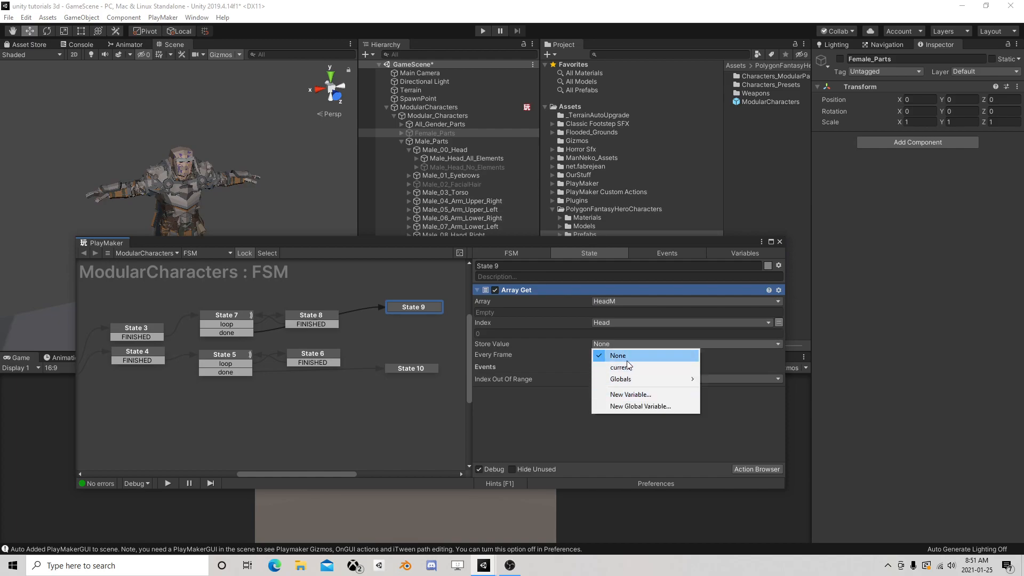
pyautogui.click(632, 394)
pyautogui.write('Cu')
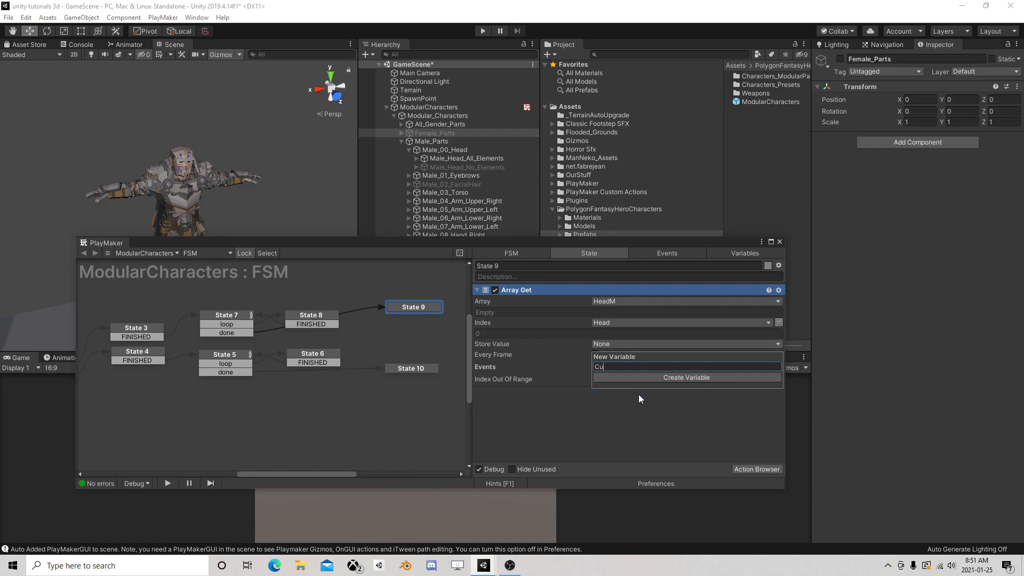
pyautogui.write('rrentHead')
pyautogui.press('Return')
# Add an Activate Game Object action to State 9
pyautogui.click(744, 468)
pyautogui.write('act')
pyautogui.doubleClick(111, 213)
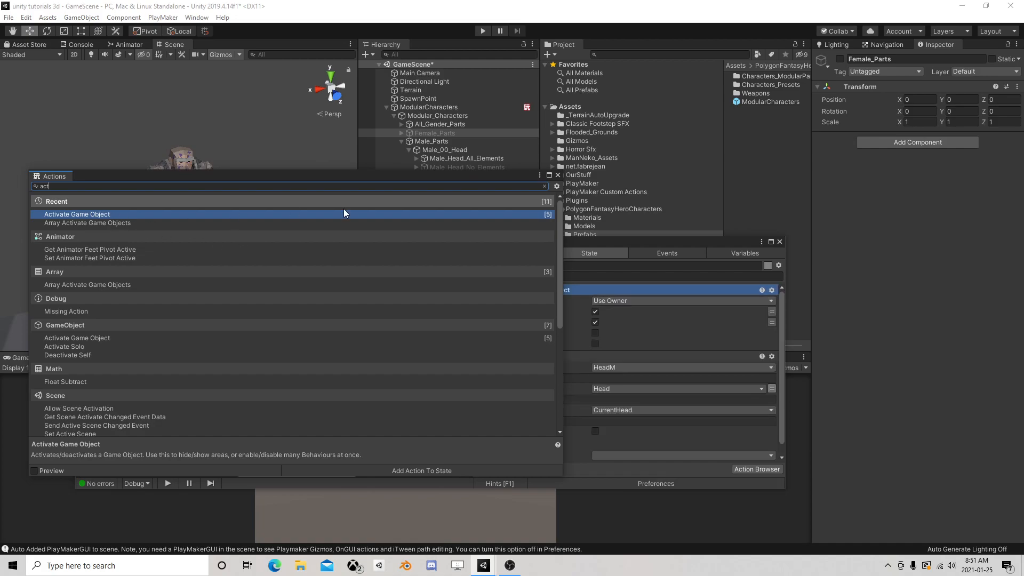
pyautogui.click(558, 175)
# Make State 9's Activate Game Object target the CurrentHead variable with Recursive off, and place it below Array Get
pyautogui.click(624, 301)
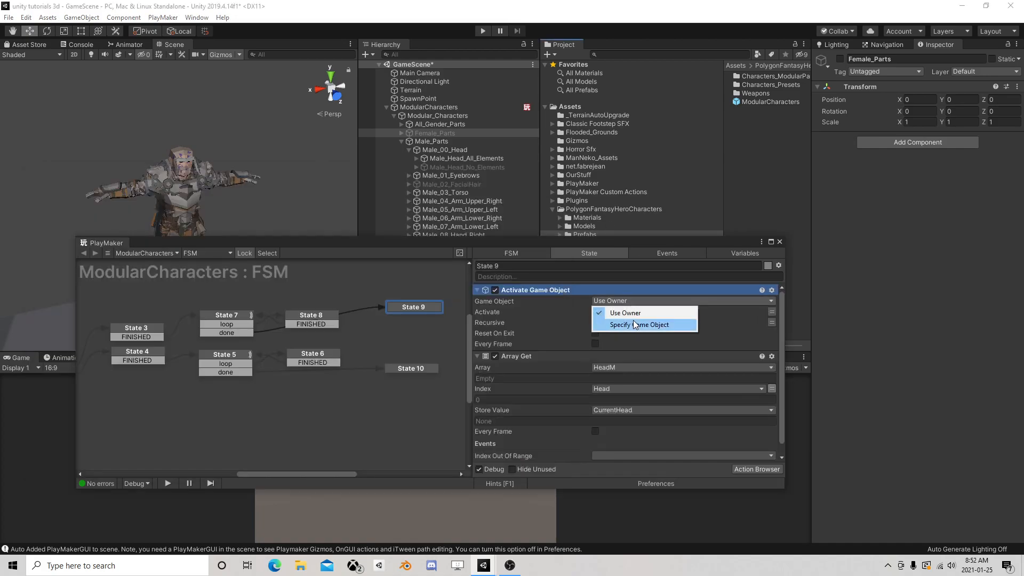
pyautogui.click(621, 327)
pyautogui.click(772, 311)
pyautogui.click(738, 312)
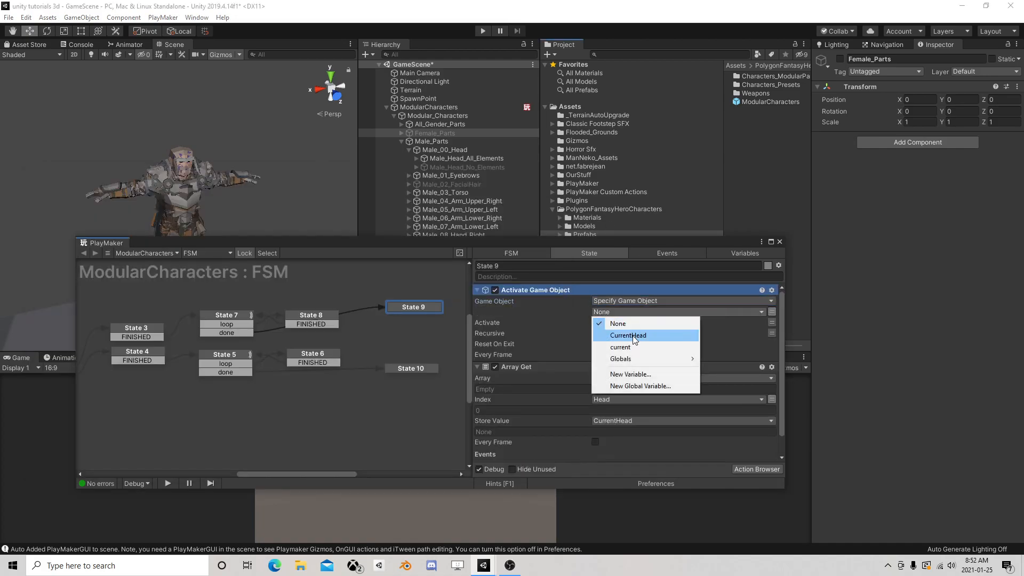
pyautogui.click(603, 333)
pyautogui.click(595, 343)
pyautogui.moveTo(534, 375); pyautogui.dragTo(555, 299)
# Copy State 9's Array Get and Activate Game Object actions into State 10
pyautogui.moveTo(420, 317); pyautogui.dragTo(395, 283, button='middle')
pyautogui.moveTo(375, 334); pyautogui.dragTo(376, 344, button='middle')
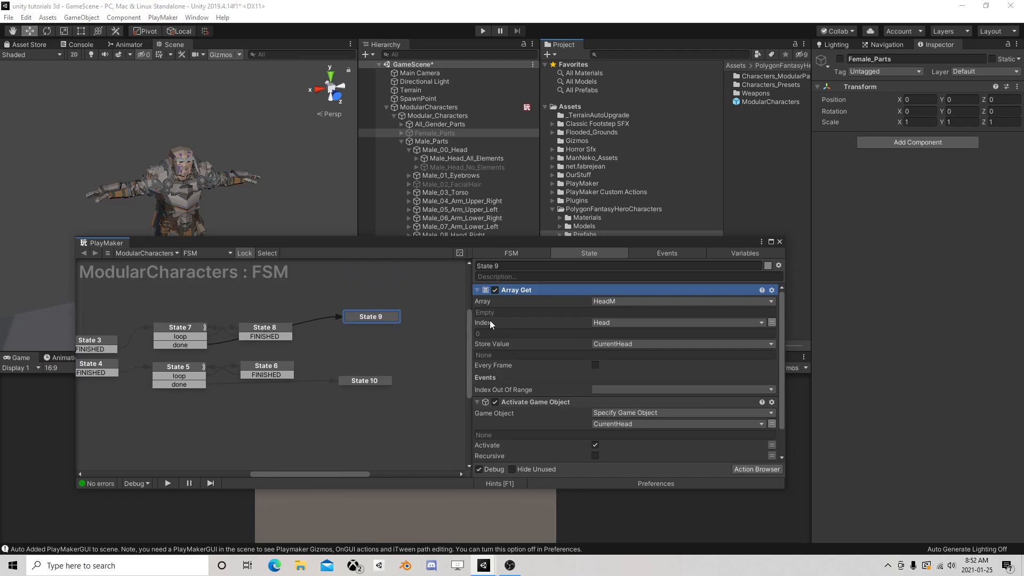
pyautogui.keyDown('shift'); pyautogui.click(546, 401); pyautogui.keyUp('shift')
pyautogui.rightClick(541, 289)
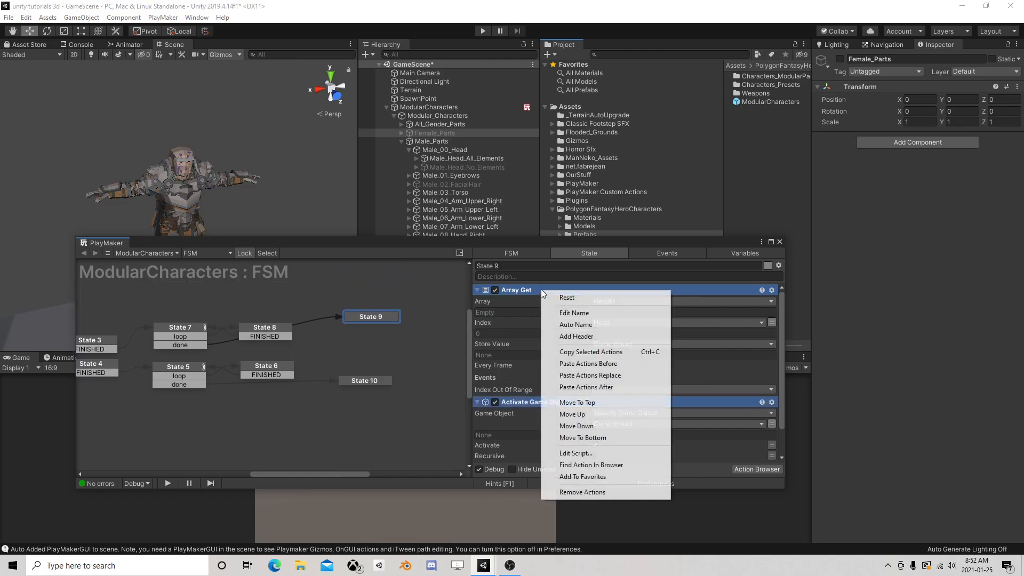
pyautogui.click(586, 352)
pyautogui.click(370, 380)
pyautogui.rightClick(539, 309)
pyautogui.click(578, 405)
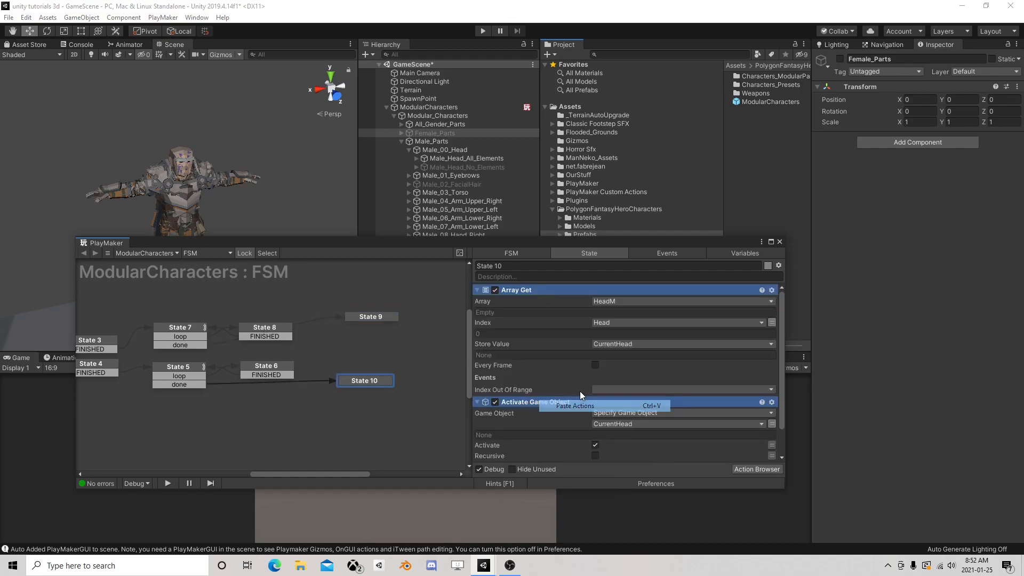
# Set the array of State 10's Array Get to HeadF and reposition State 9 and State 10 in the graph
pyautogui.click(606, 302)
pyautogui.click(608, 332)
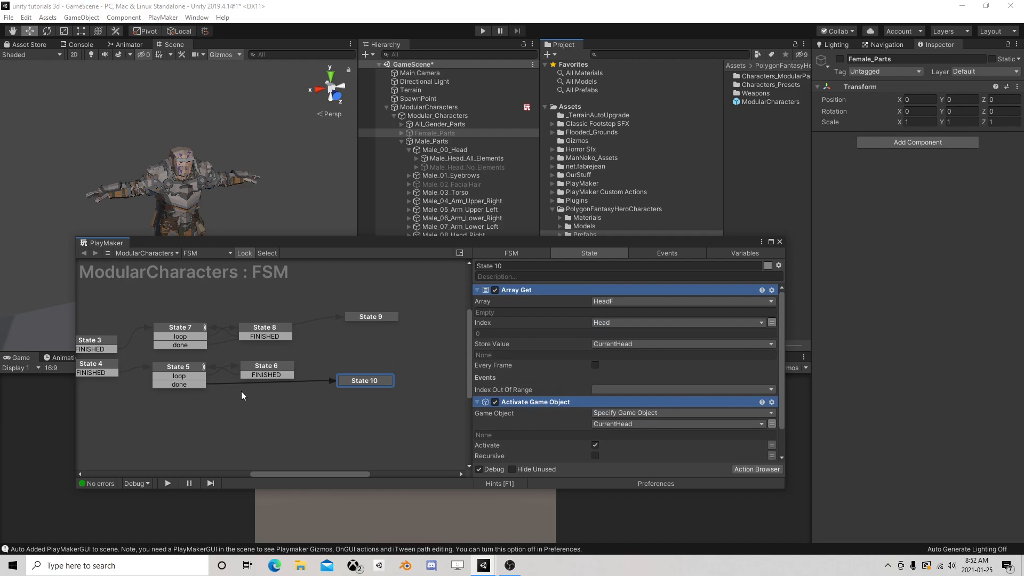
pyautogui.moveTo(239, 403); pyautogui.dragTo(271, 389, button='middle')
pyautogui.moveTo(393, 363); pyautogui.dragTo(407, 364)
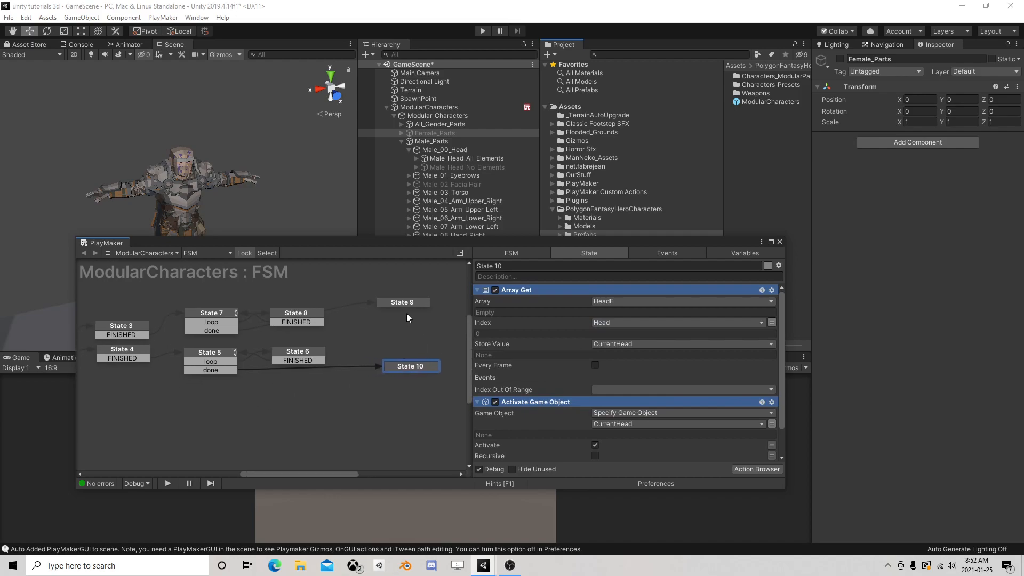
pyautogui.moveTo(404, 302); pyautogui.dragTo(399, 331)
# Check State 2 and State 1, close the FSM editor, and collapse ModularCharacters in the Hierarchy
pyautogui.moveTo(226, 371); pyautogui.dragTo(344, 369, button='middle')
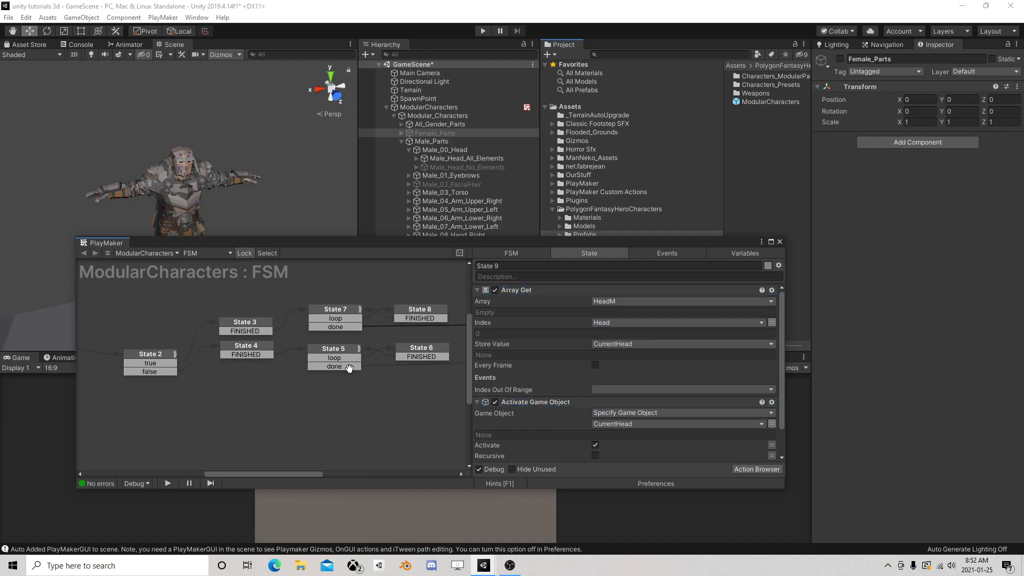
pyautogui.click(276, 352)
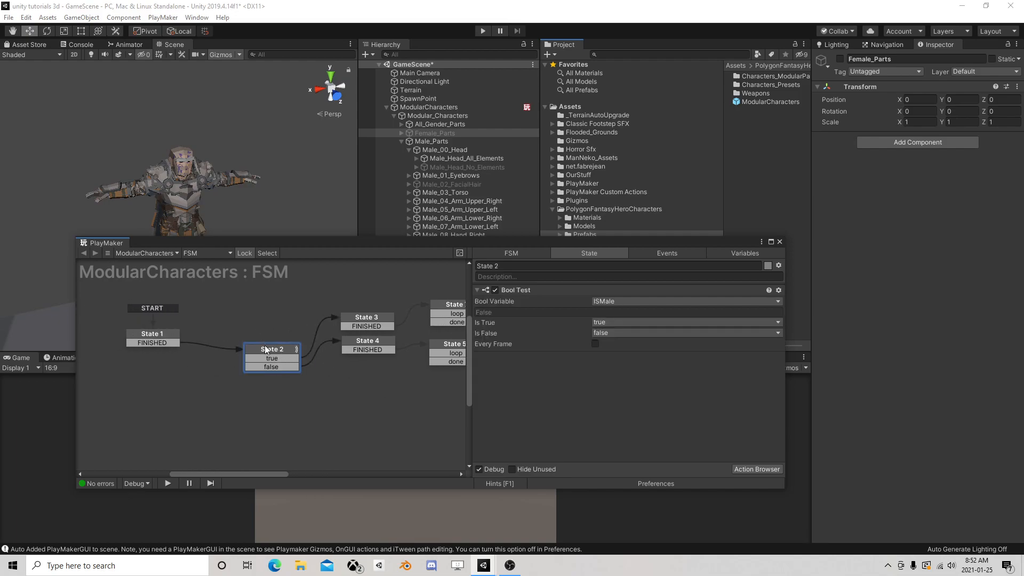
pyautogui.click(153, 336)
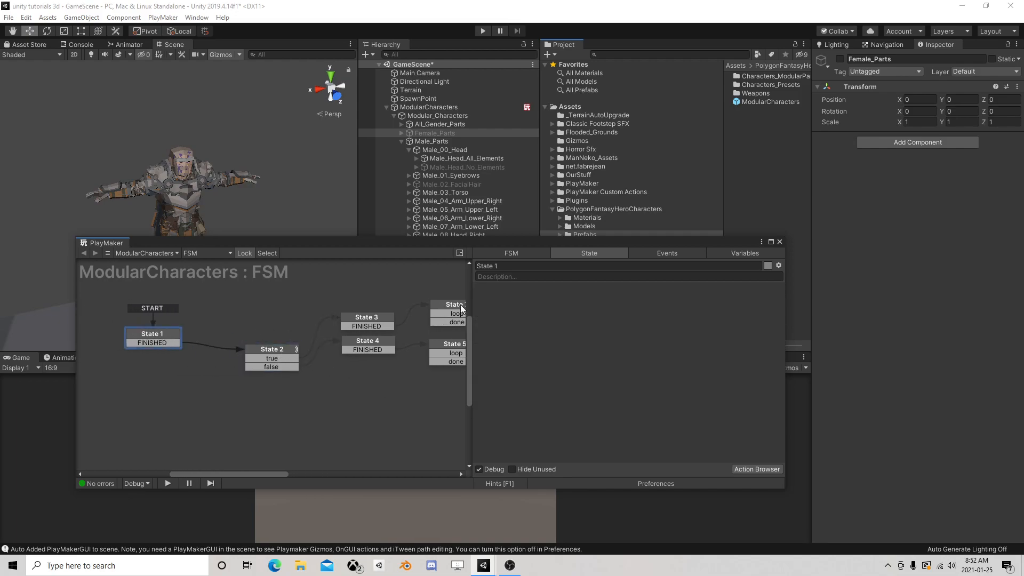
pyautogui.click(779, 241)
pyautogui.click(387, 107)
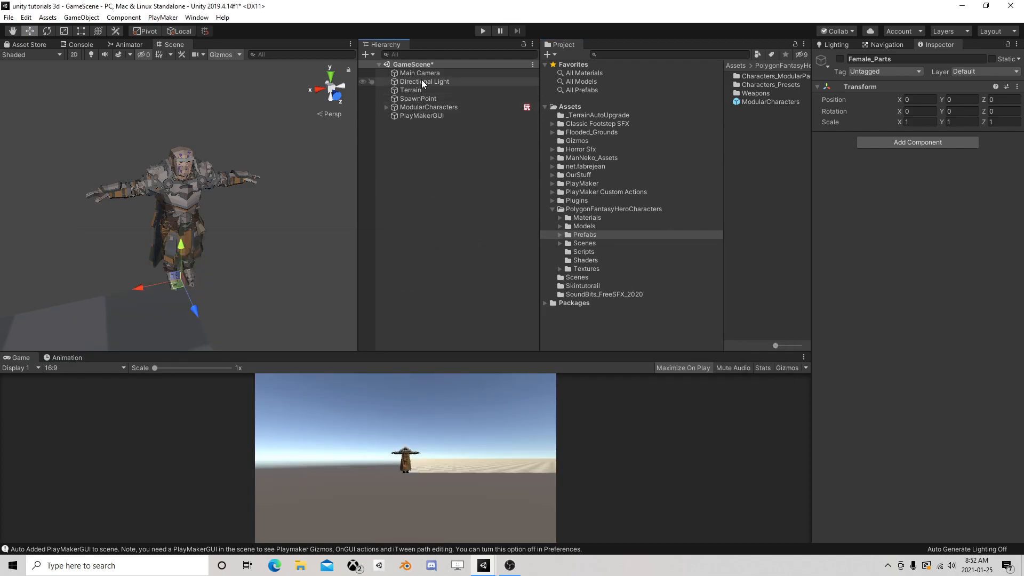
pyautogui.click(415, 106)
pyautogui.click(459, 163)
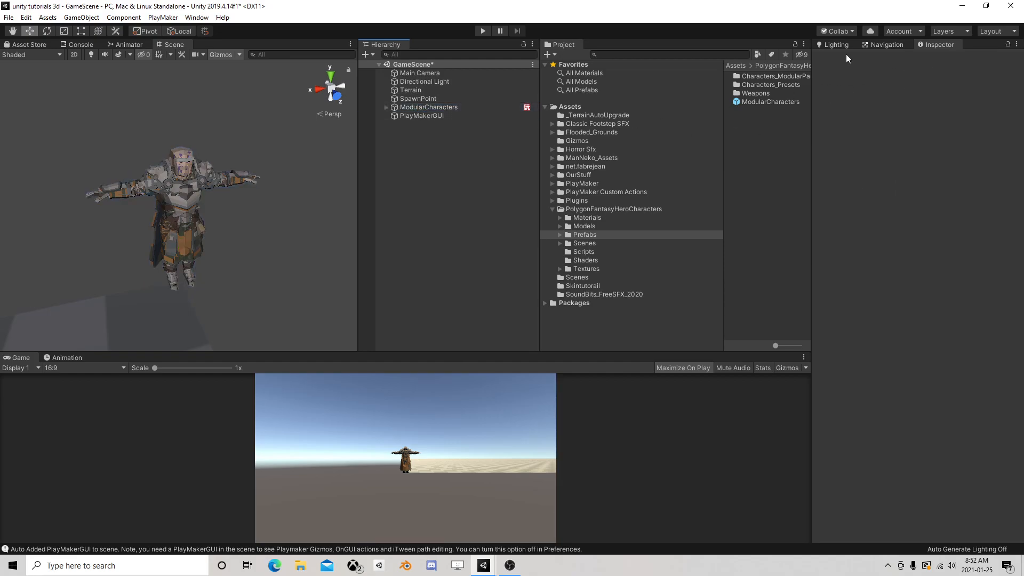
# Create a new project tag named GameMaster
pyautogui.click(430, 107)
pyautogui.click(868, 73)
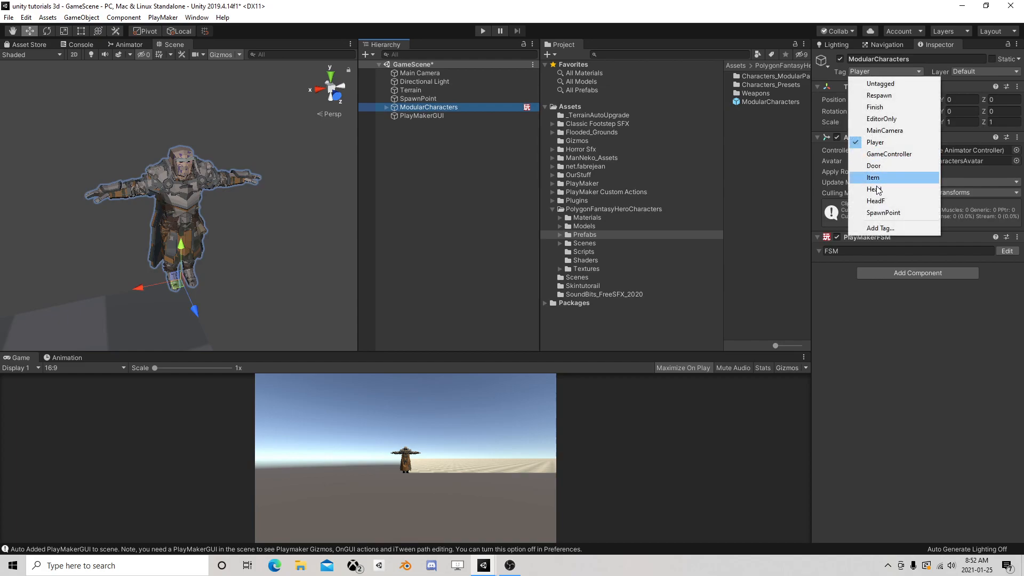
pyautogui.click(879, 228)
pyautogui.click(994, 152)
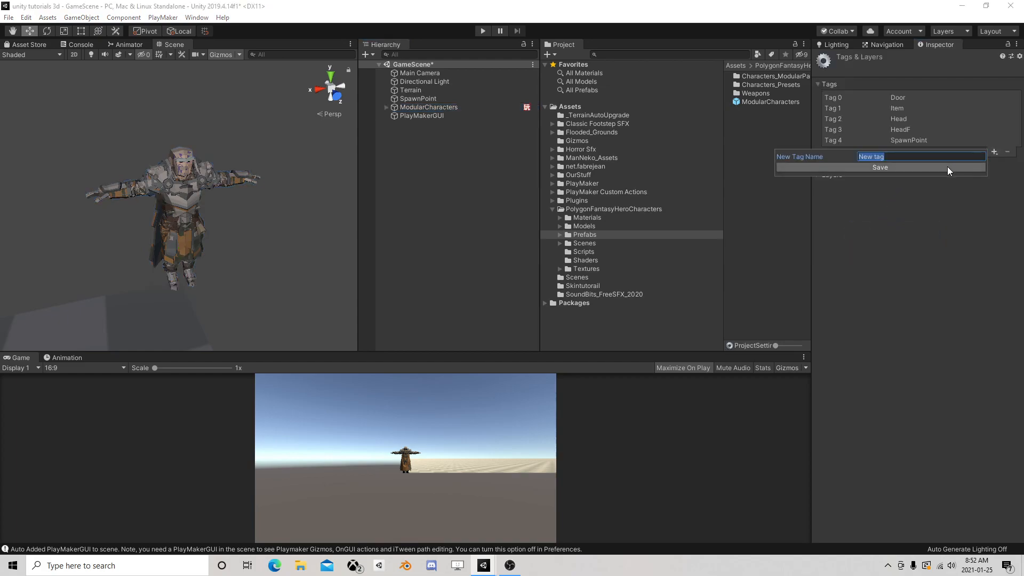
pyautogui.write('GameMaster')
pyautogui.click(914, 166)
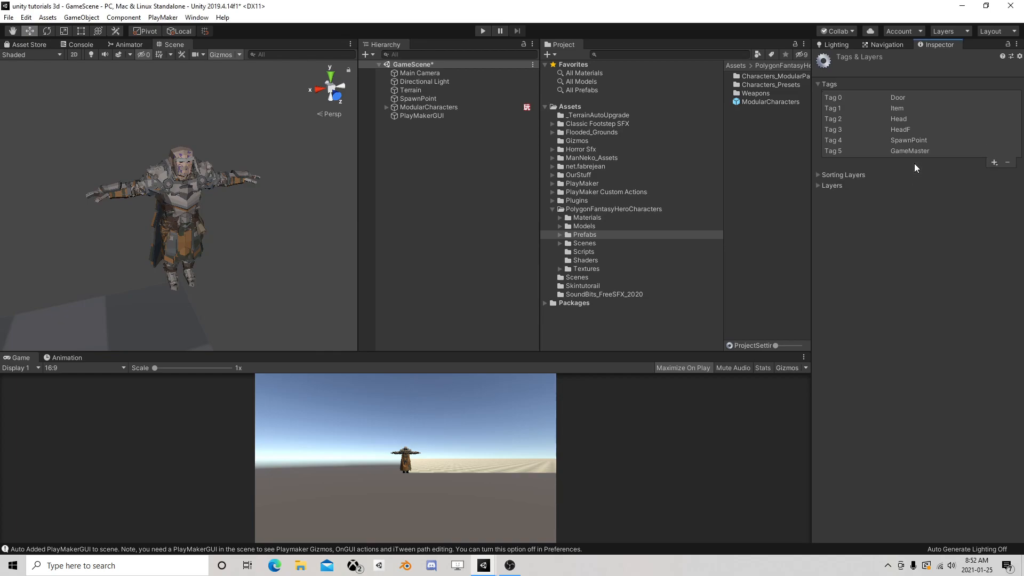
# Reopen the ModularCharacters FSM and add a Next Frame Event action to State 1 that sends FINISHED
pyautogui.click(448, 109)
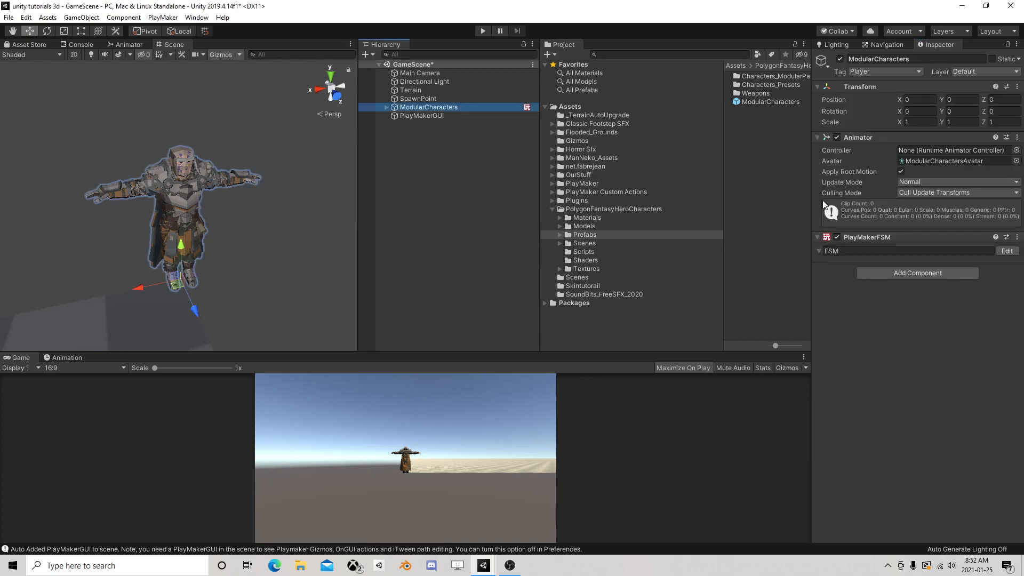
pyautogui.click(1000, 251)
pyautogui.click(159, 357)
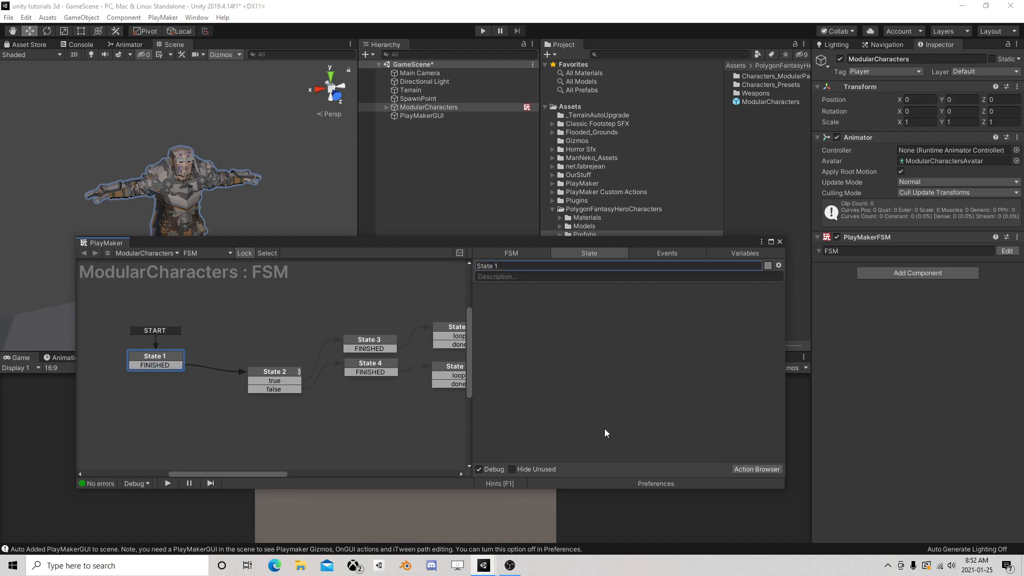
pyautogui.click(759, 469)
pyautogui.write('nex')
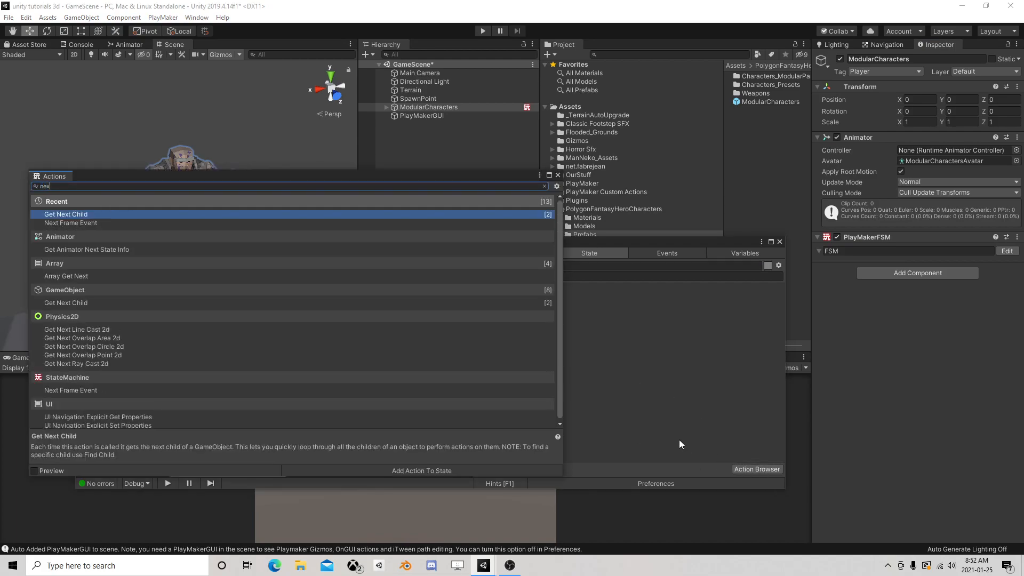
pyautogui.write('t fra')
pyautogui.doubleClick(98, 215)
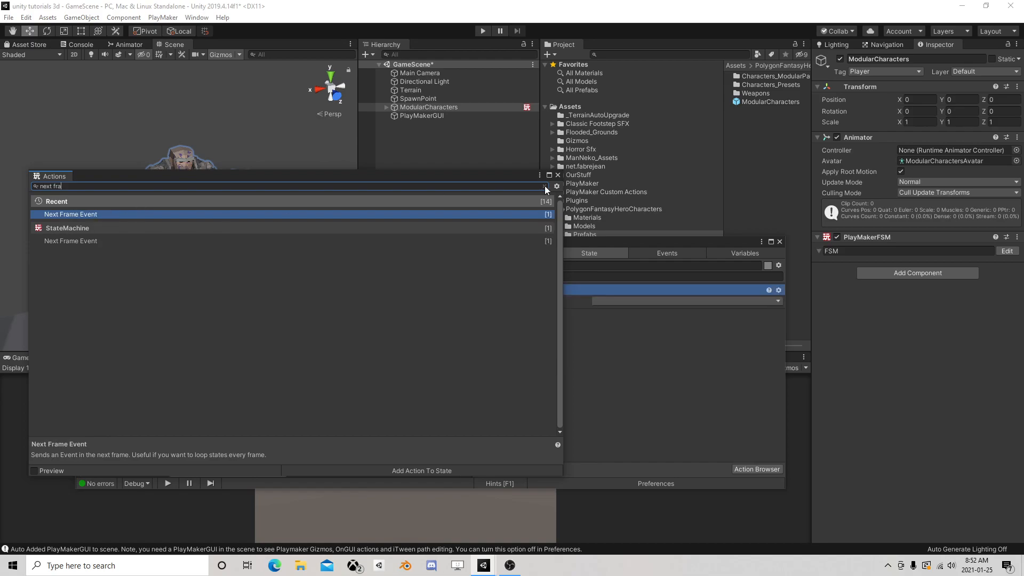
pyautogui.click(558, 177)
pyautogui.click(625, 302)
pyautogui.click(607, 323)
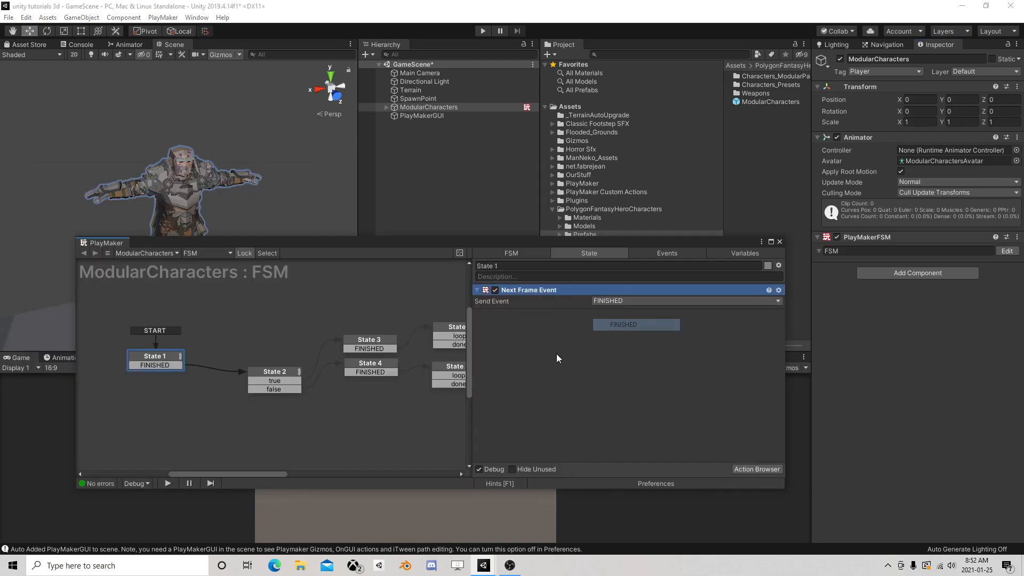
# Add State 11 below State 1 and redirect State 1's FINISHED transition to it
pyautogui.rightClick(121, 394)
pyautogui.click(155, 401)
pyautogui.moveTo(164, 367); pyautogui.dragTo(151, 399)
pyautogui.click(150, 400)
# Add a Find Game Object action to State 11
pyautogui.click(756, 469)
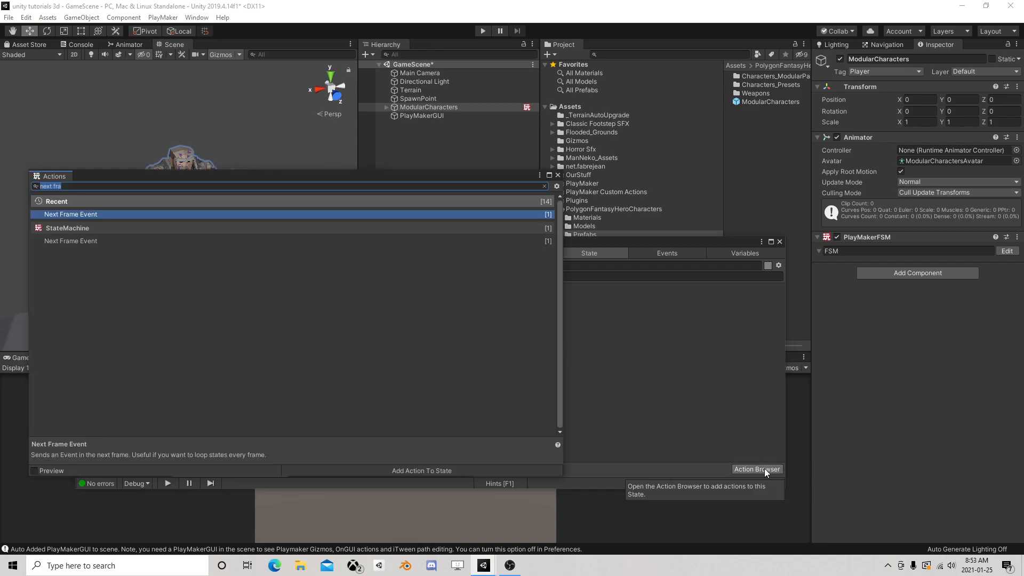
pyautogui.write('get')
pyautogui.press('BackSpace')
pyautogui.press('BackSpace')
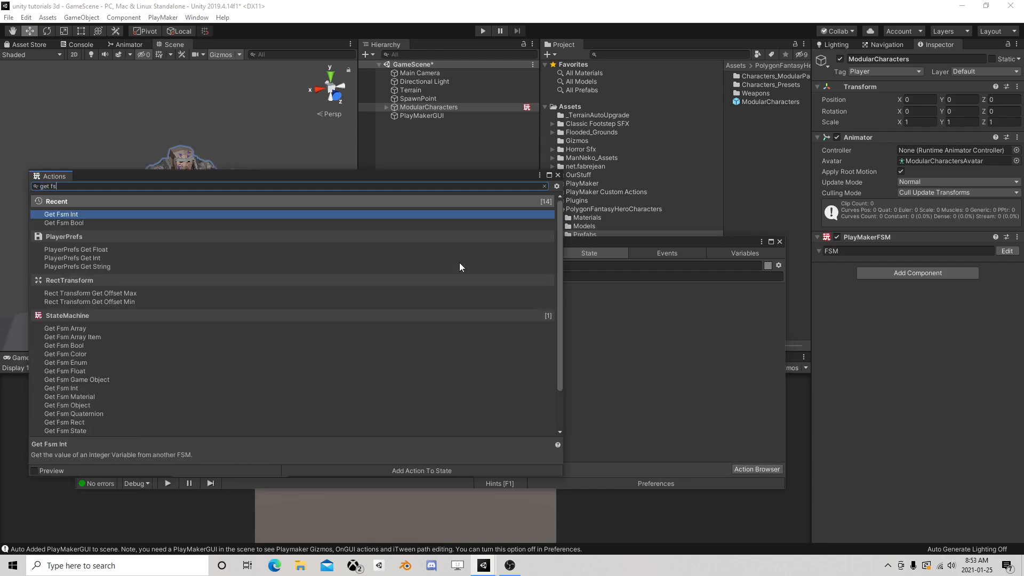
pyautogui.press('BackSpace')
pyautogui.write('find')
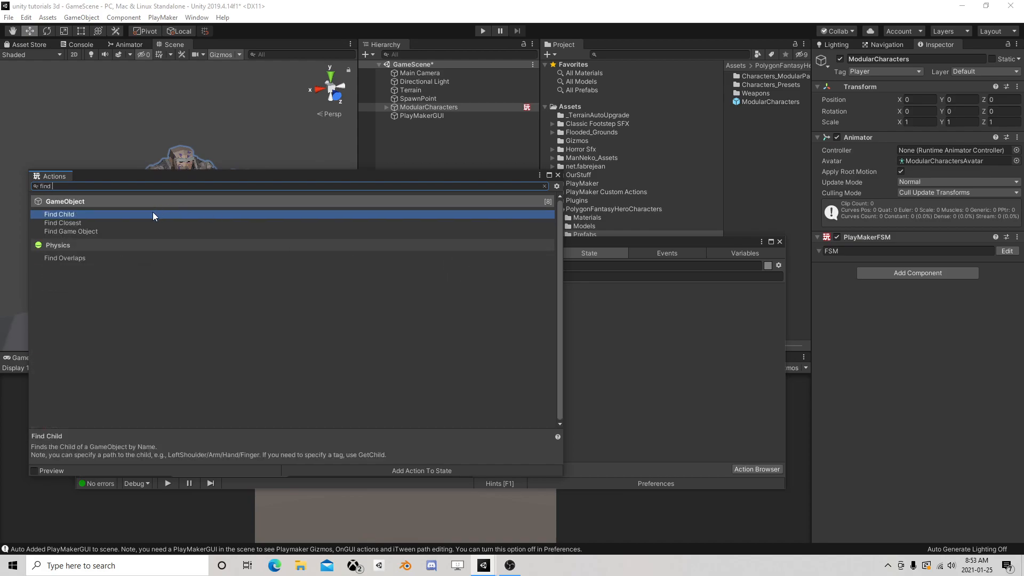
pyautogui.doubleClick(96, 231)
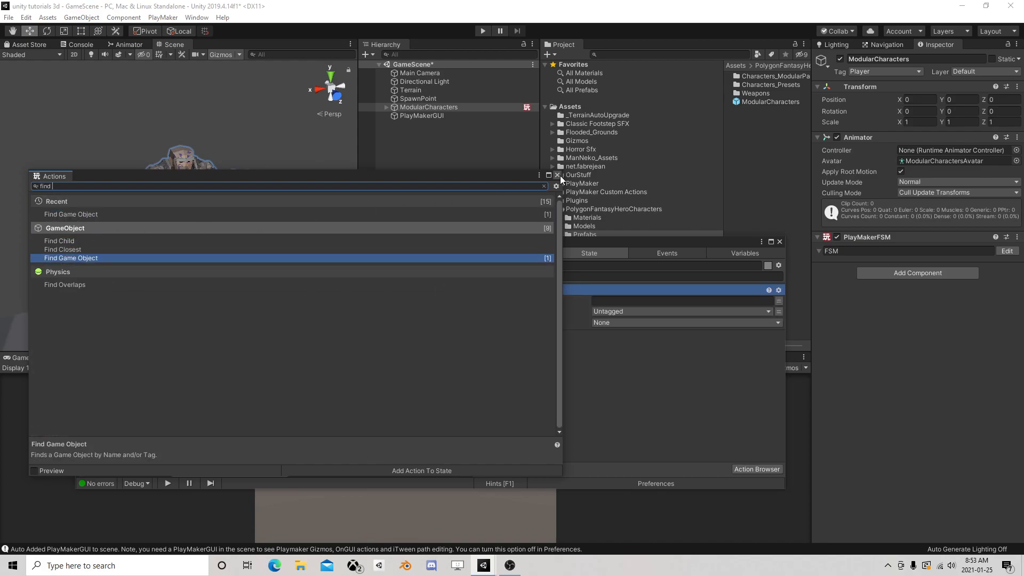
pyautogui.click(558, 175)
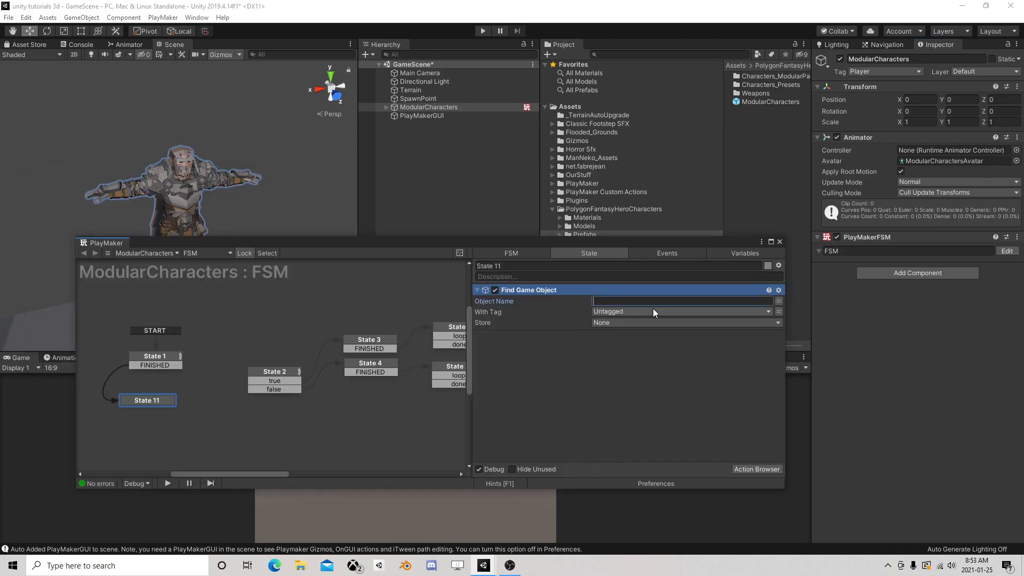
# Set Find Game Object to look for GameManager with the GameMaster tag and store it in a new variable named Master
pyautogui.write('GameManager')
pyautogui.click(652, 308)
pyautogui.click(630, 463)
pyautogui.click(629, 321)
pyautogui.click(654, 384)
pyautogui.write('Master')
pyautogui.press('Return')
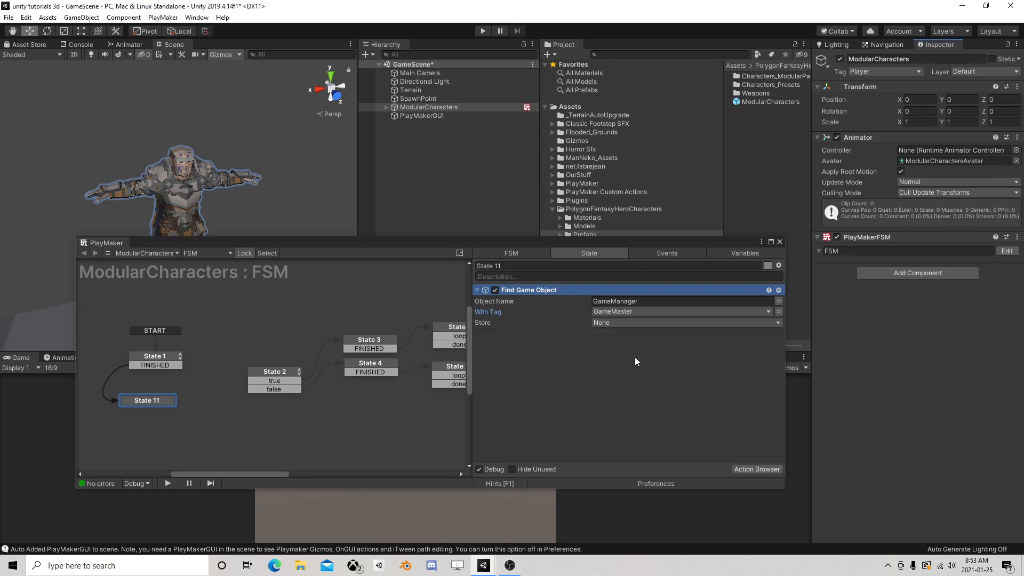
# Move State 11 closer to State 1 and add Get Fsm Bool and Get Fsm Int actions to it
pyautogui.moveTo(150, 397); pyautogui.dragTo(159, 389)
pyautogui.click(748, 468)
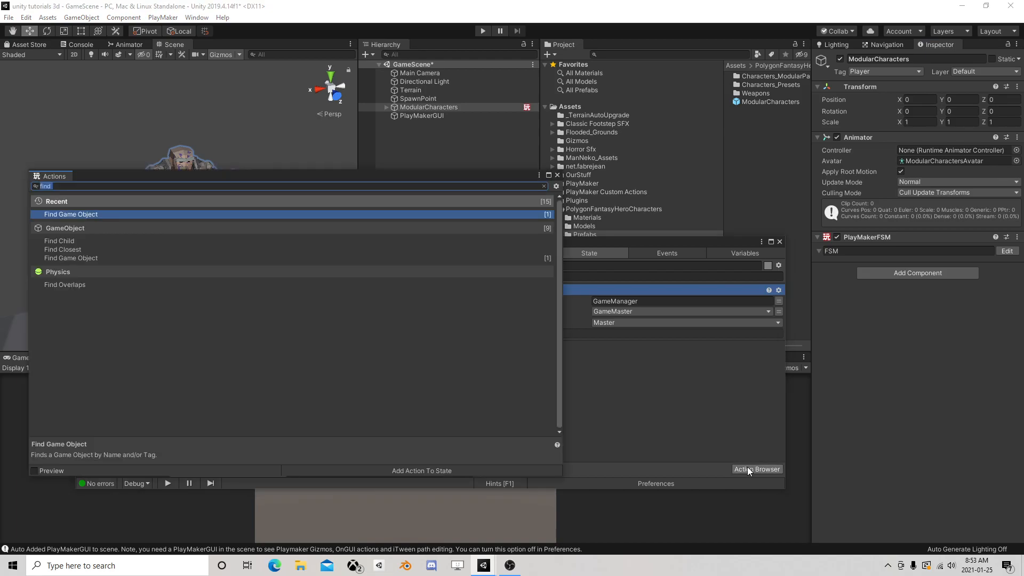
pyautogui.write('get fsm bool')
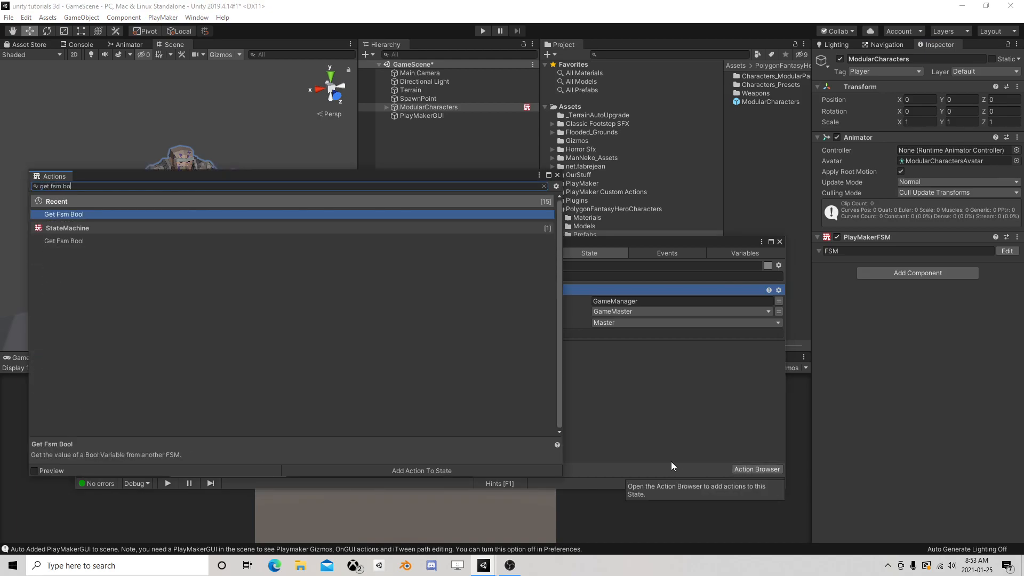
pyautogui.doubleClick(75, 213)
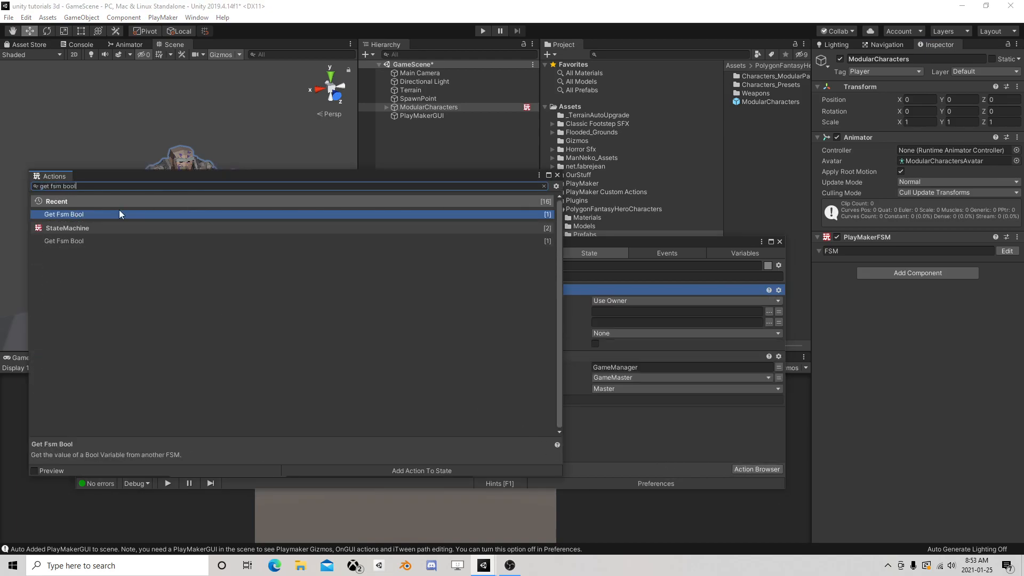
pyautogui.click(59, 186)
pyautogui.write('get fsm int')
pyautogui.doubleClick(75, 214)
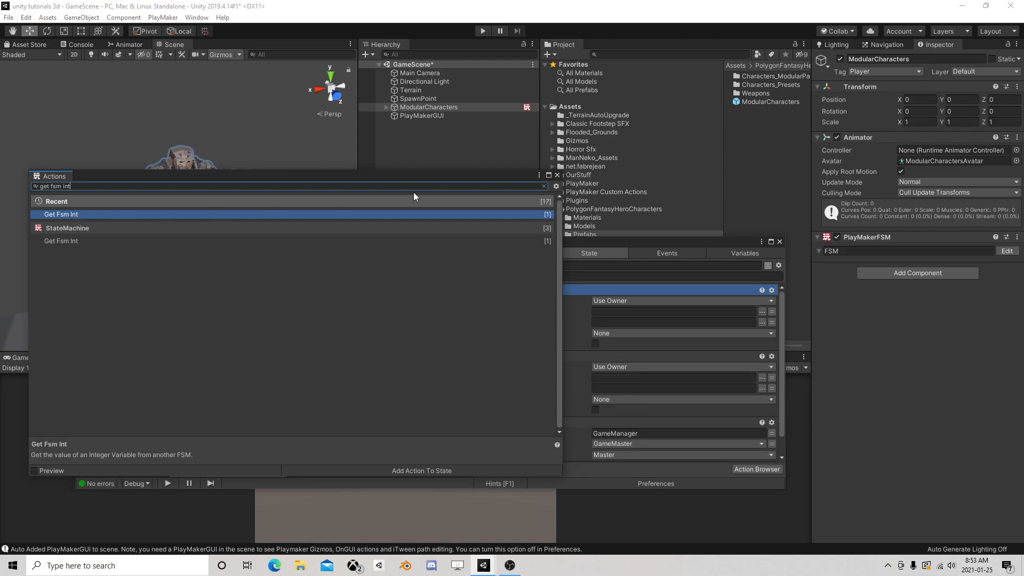
pyautogui.click(557, 175)
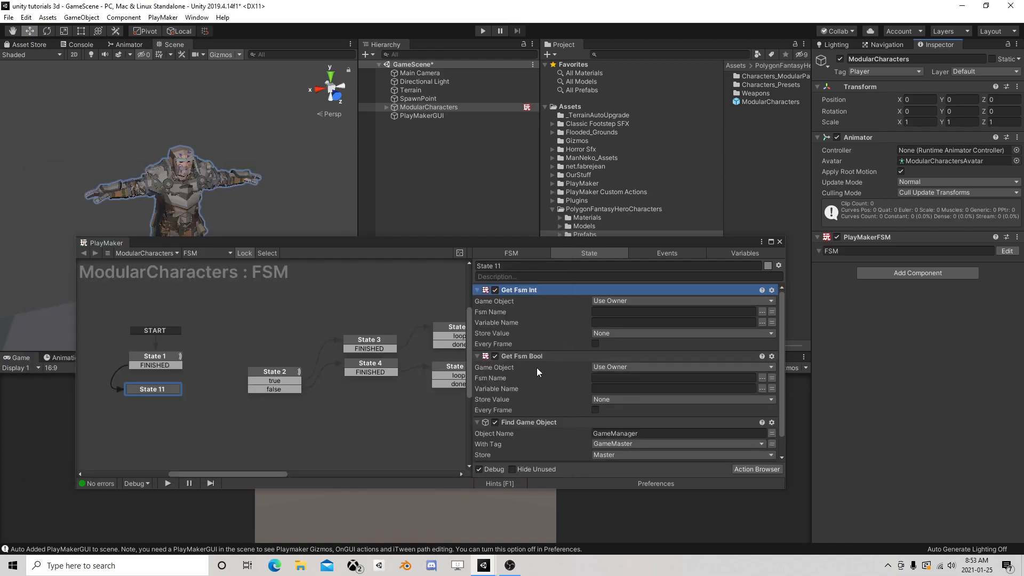
# Move Find Game Object to the top of State 11's action list
pyautogui.scroll(-2, 535, 368)
pyautogui.rightClick(525, 399)
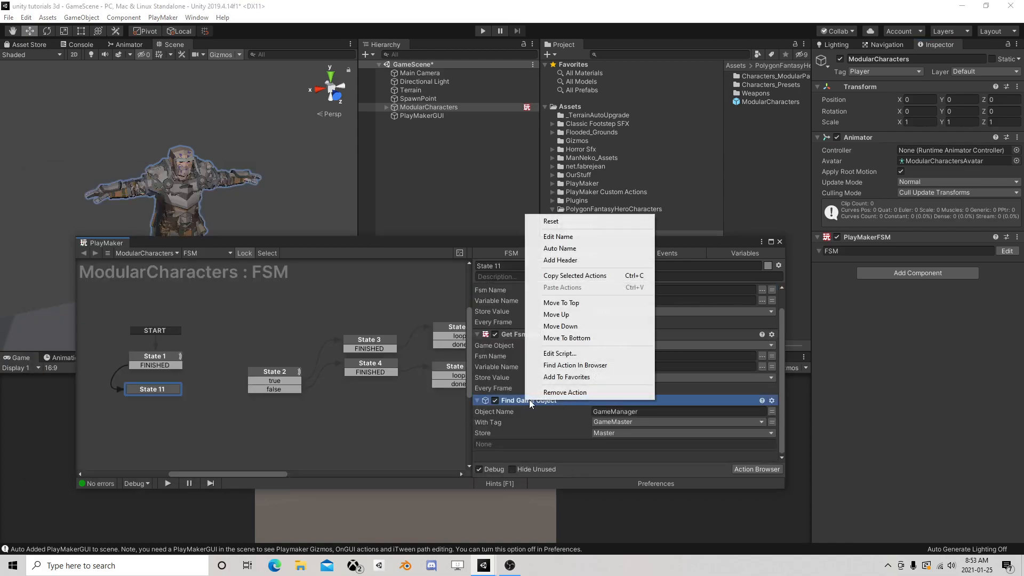
pyautogui.click(586, 303)
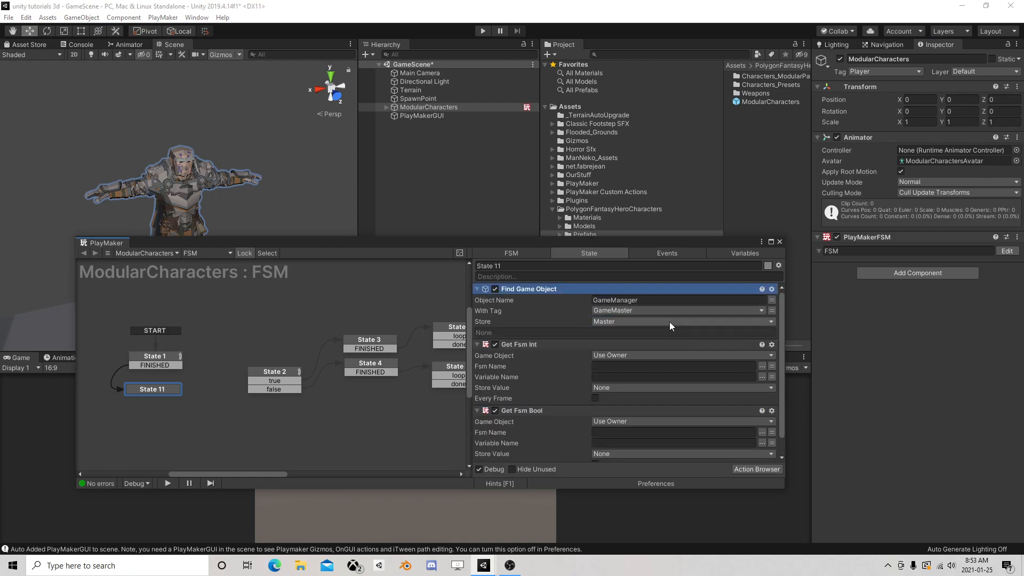
# Point both the Get Fsm Int and Get Fsm Bool actions at a specified game object, using the Master variable
pyautogui.click(769, 356)
pyautogui.click(677, 377)
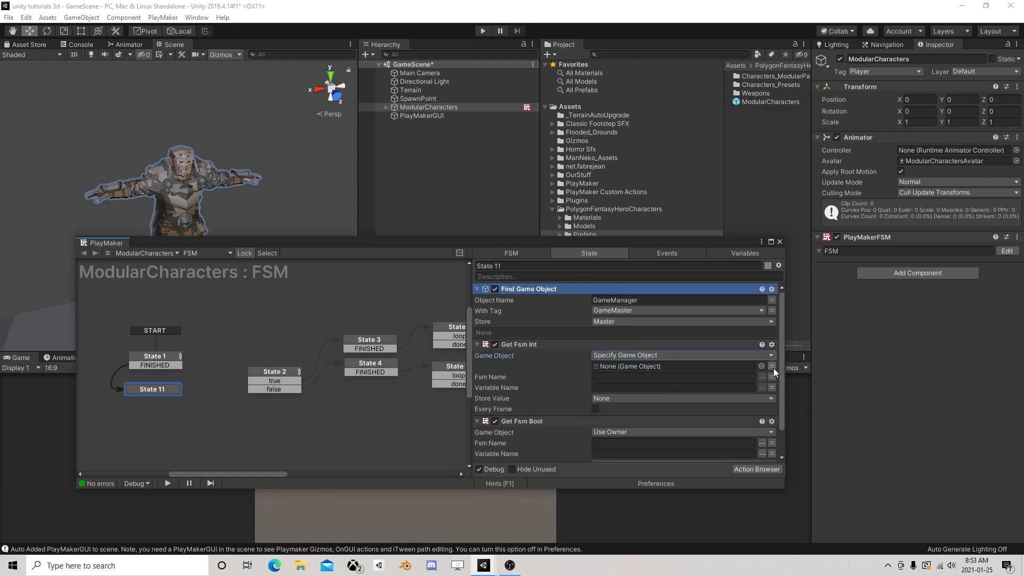
pyautogui.click(687, 366)
pyautogui.click(632, 410)
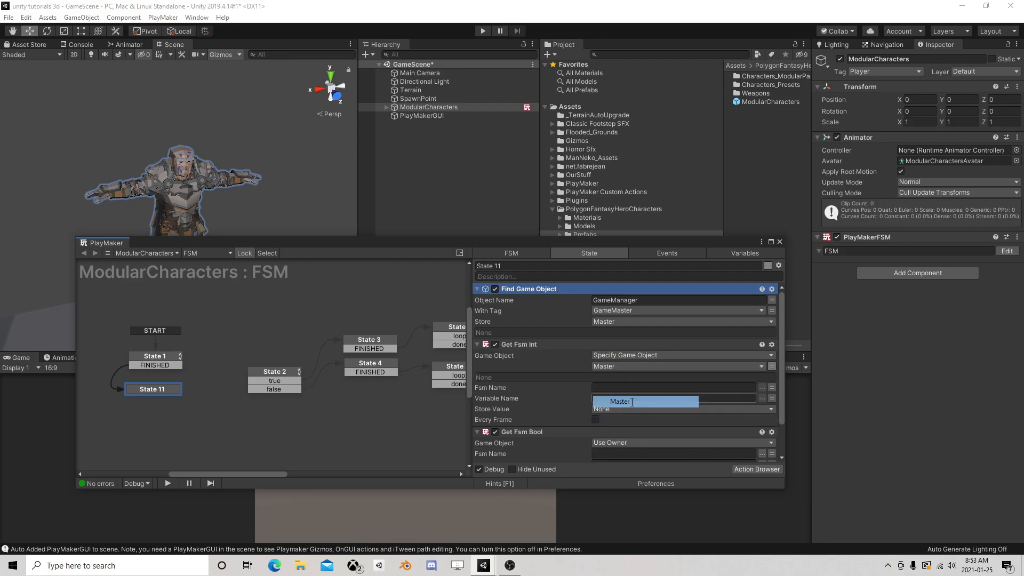
pyautogui.scroll(-2, 682, 384)
pyautogui.click(722, 400)
pyautogui.click(638, 425)
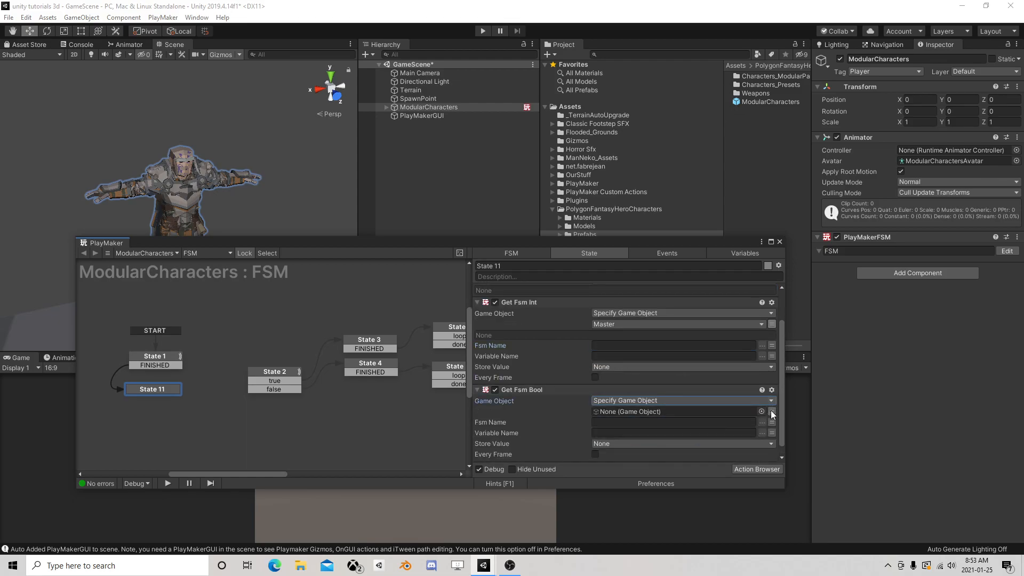
pyautogui.click(706, 412)
pyautogui.click(629, 447)
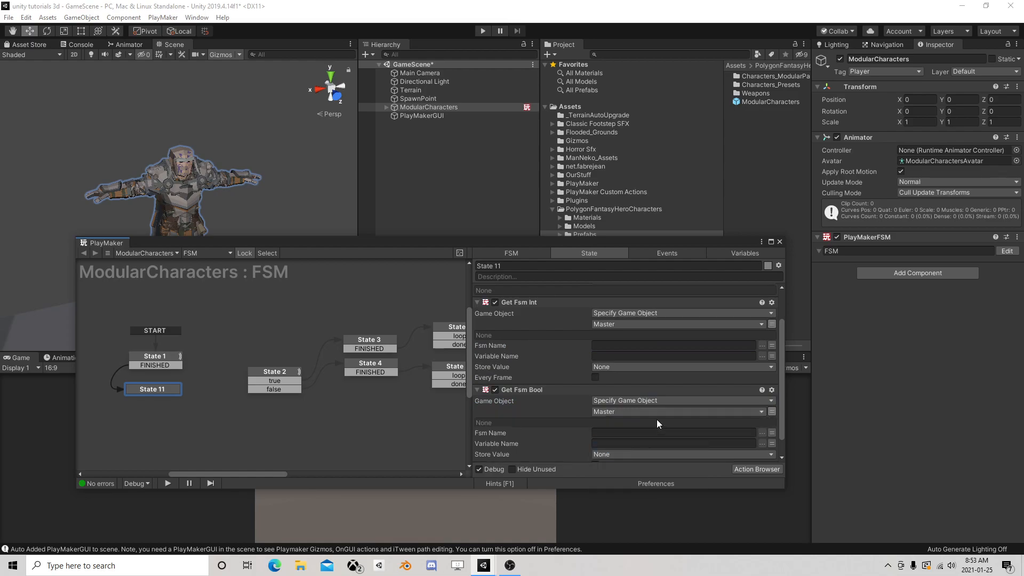
# Store the Get Fsm Bool result in the ISMale variable and the Get Fsm Int result in the Head variable
pyautogui.scroll(-1, 657, 419)
pyautogui.click(611, 434)
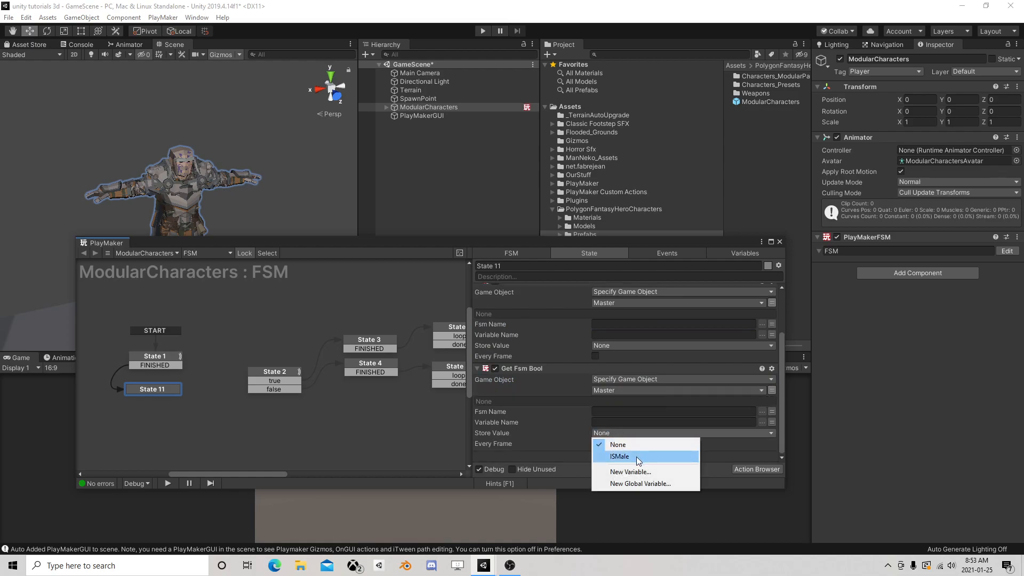
pyautogui.click(640, 454)
pyautogui.scroll(3, 675, 398)
pyautogui.click(627, 409)
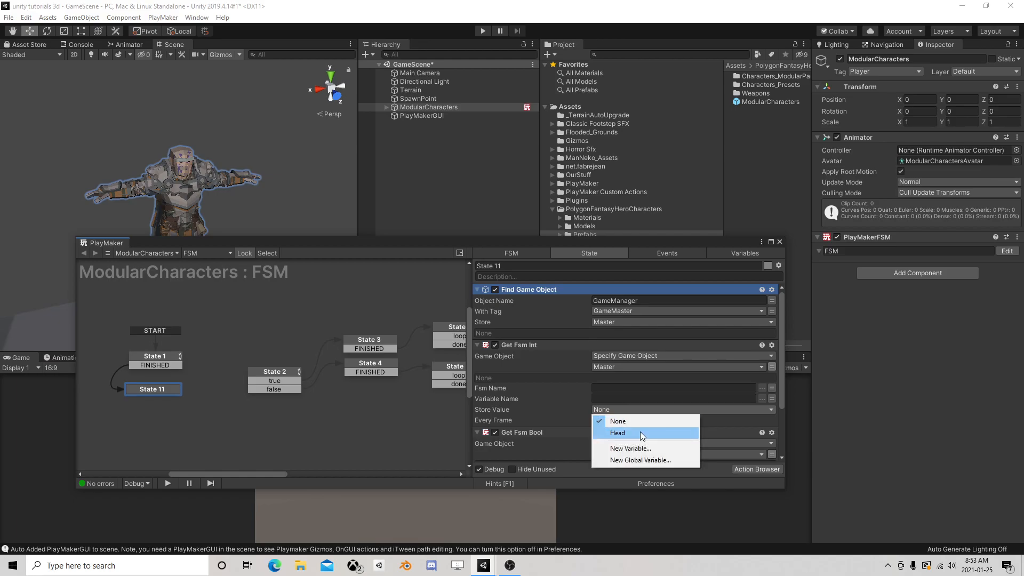
pyautogui.click(640, 434)
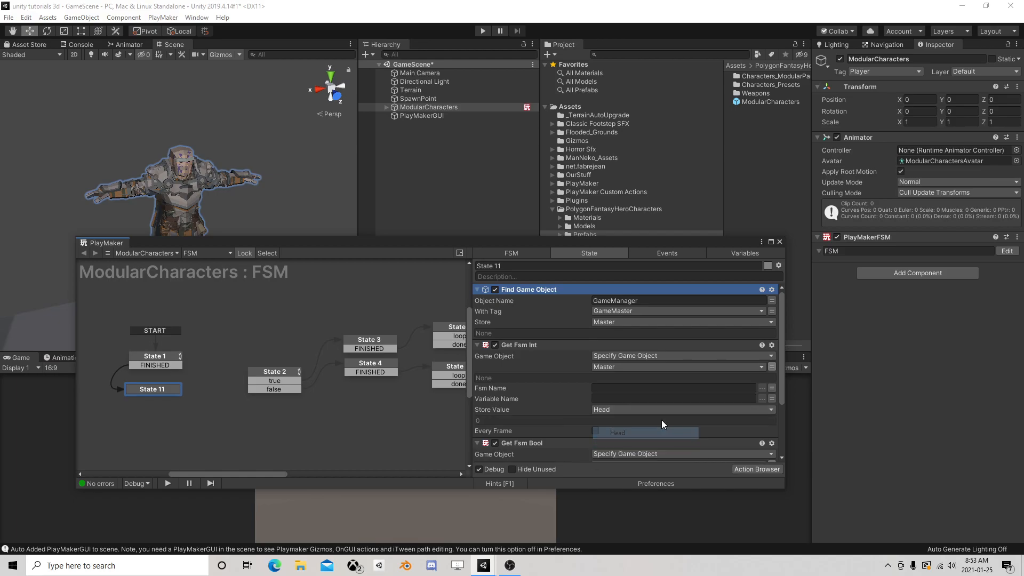
# Reopen the ModularCharacters FSM to review State 1 and State 11, and close the editor
pyautogui.click(779, 242)
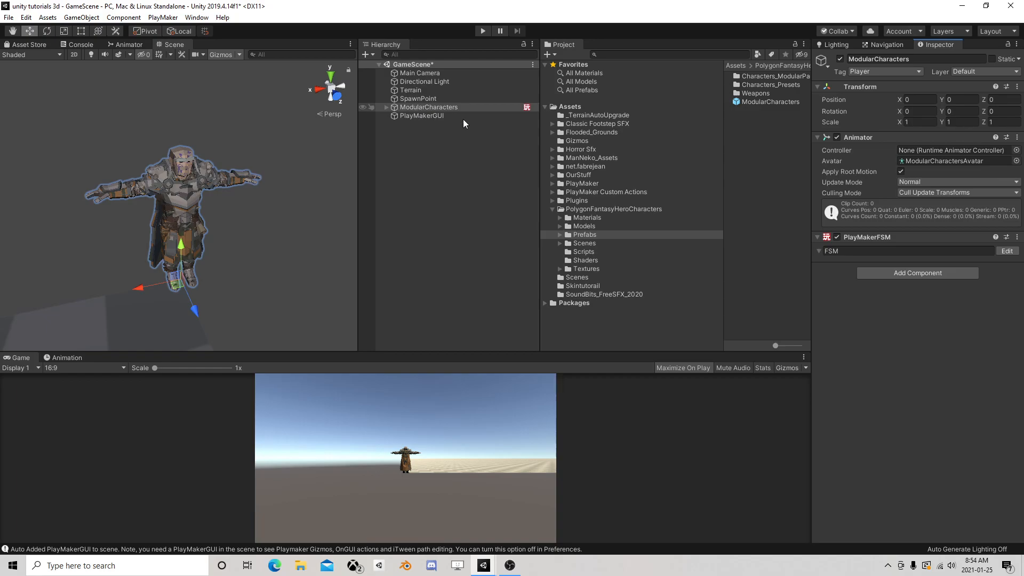
pyautogui.click(1006, 251)
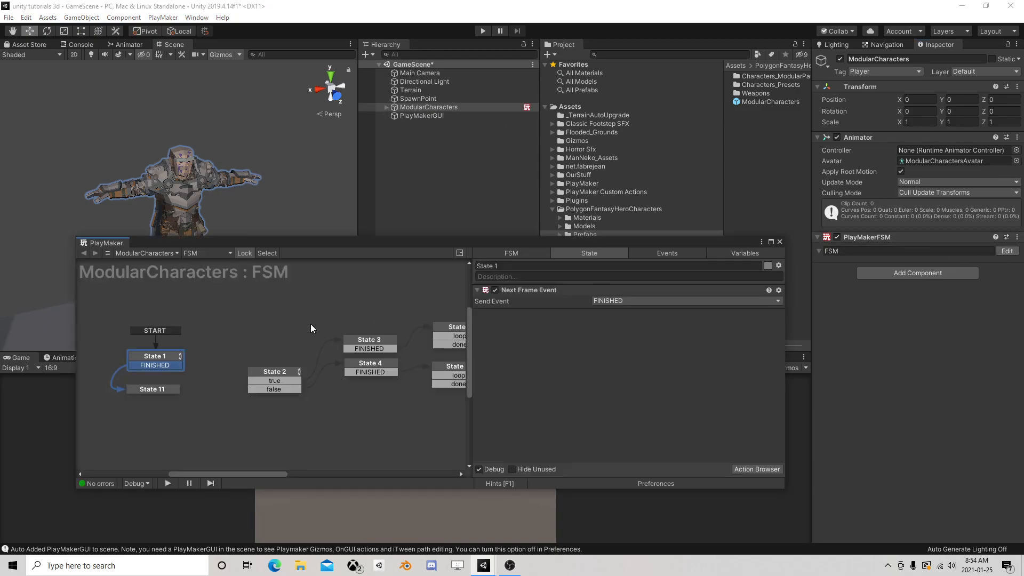
pyautogui.click(152, 389)
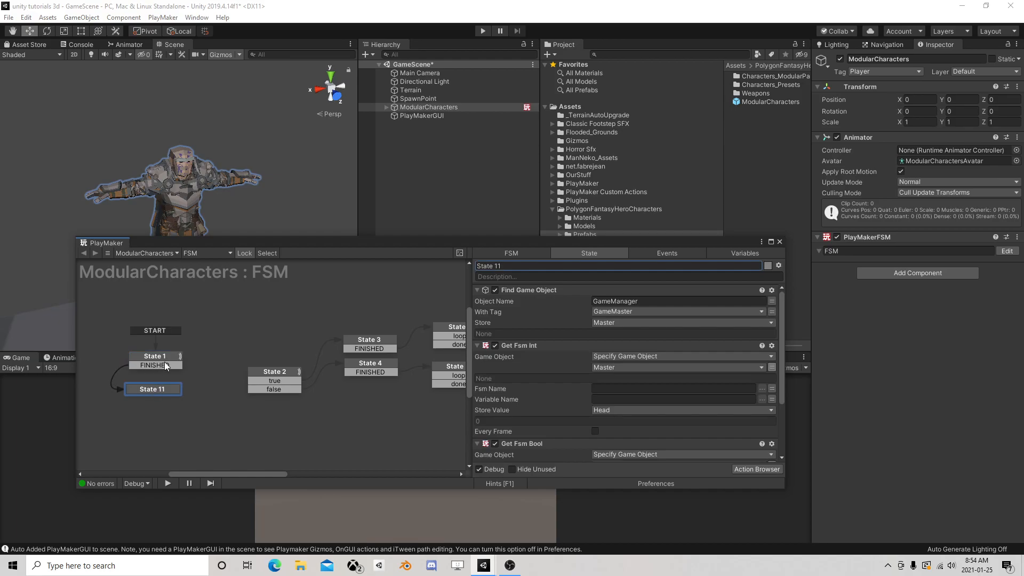
pyautogui.click(166, 357)
pyautogui.click(780, 241)
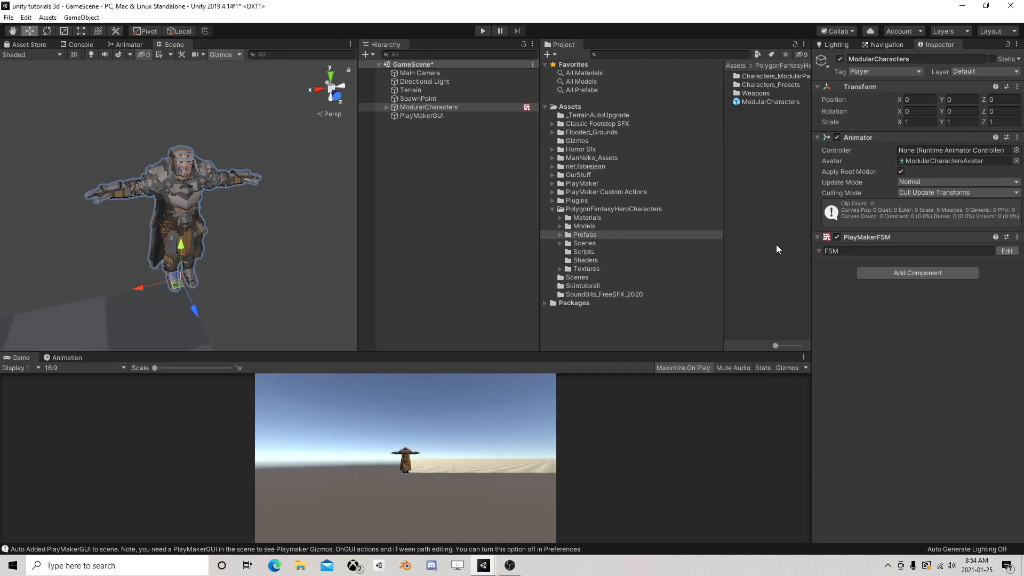
# Save ModularCharacters as a prefab in the Skintutorail folder and delete it from GameScene
pyautogui.click(578, 288)
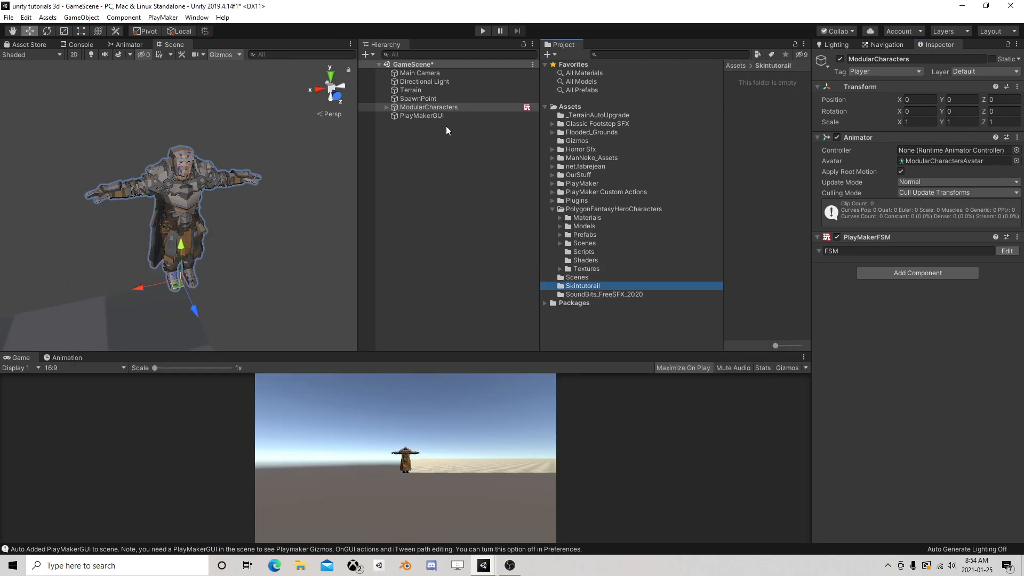
pyautogui.moveTo(424, 106); pyautogui.dragTo(777, 110)
pyautogui.click(439, 107)
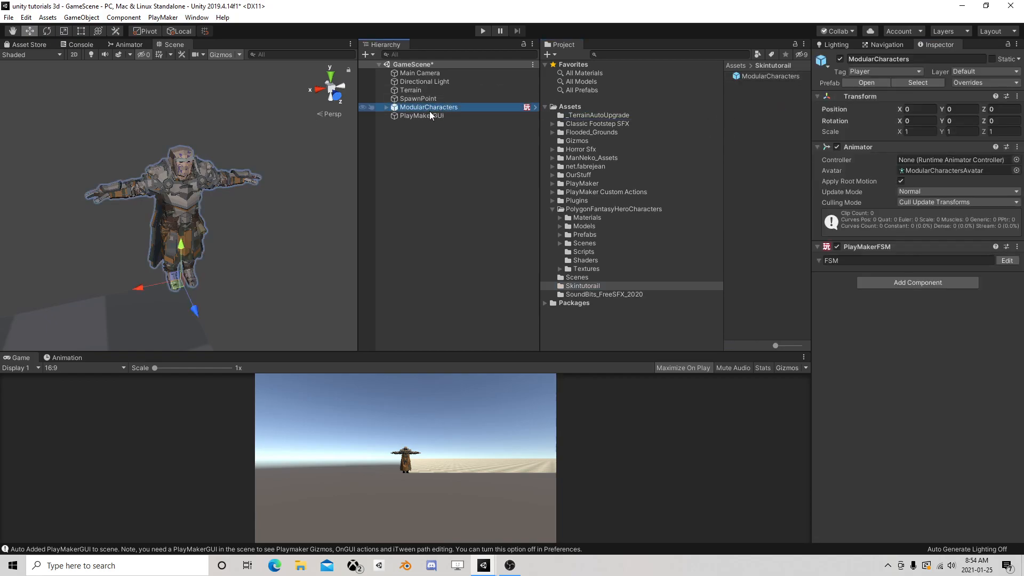
pyautogui.press('Delete')
# Open the SceneMenu scene, saving the changes made to GameScene
pyautogui.click(8, 17)
pyautogui.click(22, 41)
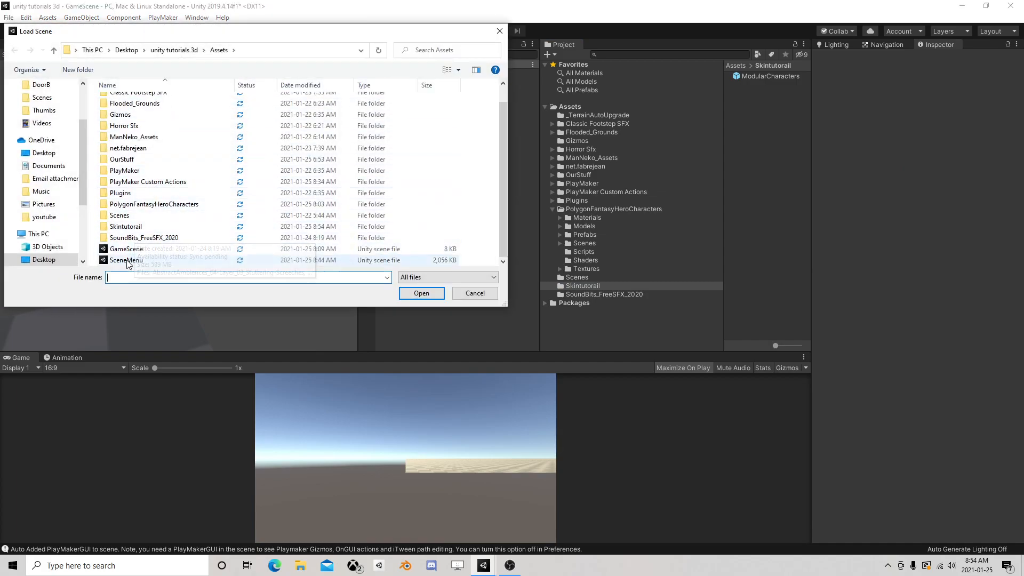
pyautogui.click(127, 260)
pyautogui.click(414, 292)
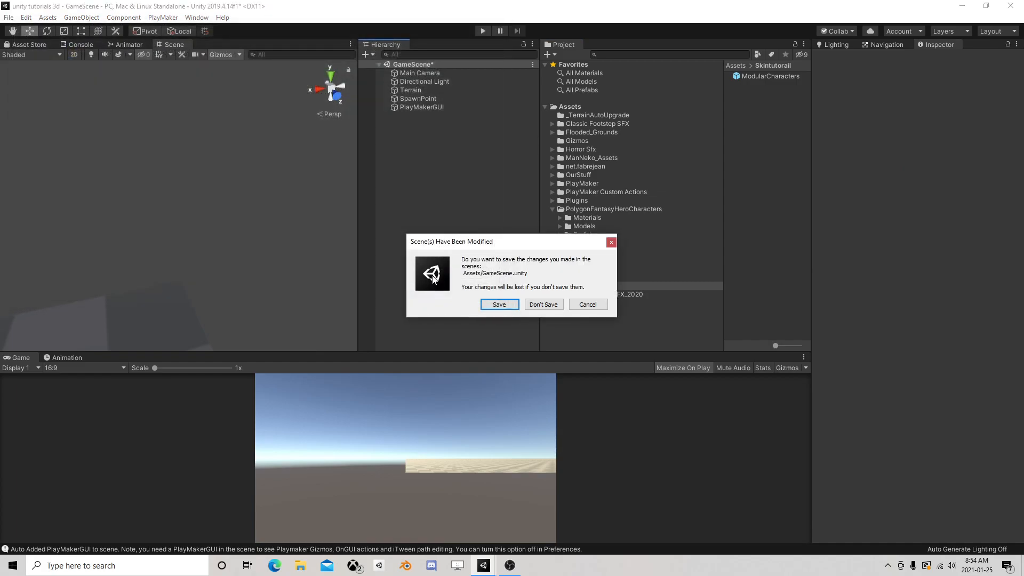
pyautogui.click(499, 304)
# Open GameManager's CharacterSetup FSM, move State 2 slightly away from State 1, and add a Find Game Object action to it
pyautogui.click(439, 116)
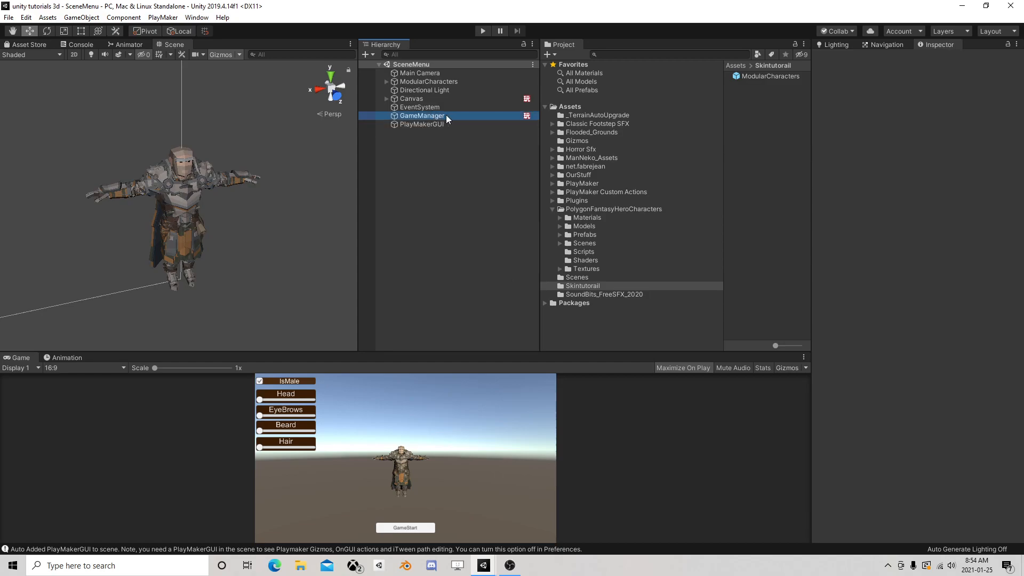
pyautogui.click(1006, 183)
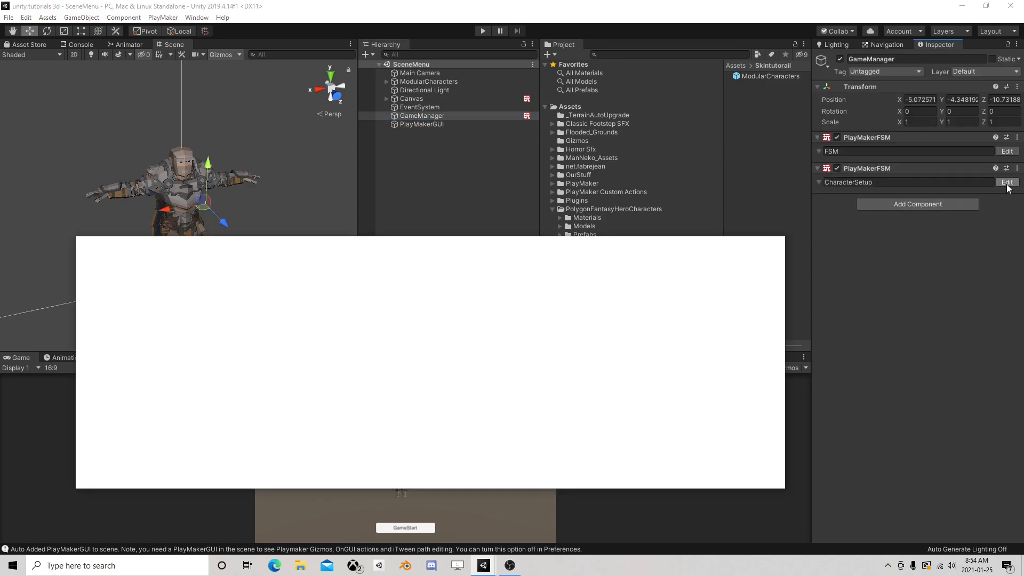
pyautogui.click(251, 358)
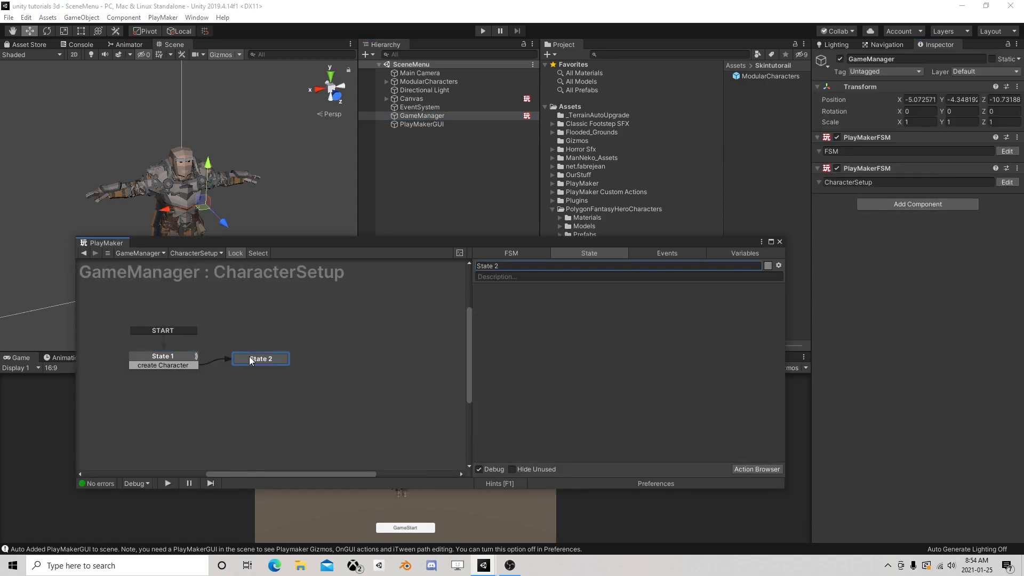
pyautogui.moveTo(252, 359); pyautogui.dragTo(266, 356)
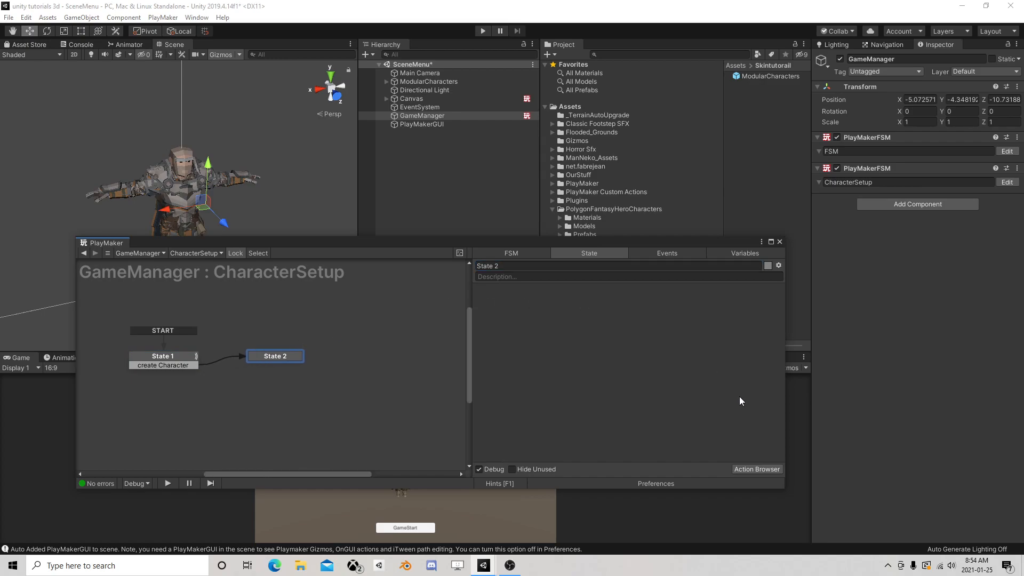
pyautogui.click(757, 469)
pyautogui.write('find')
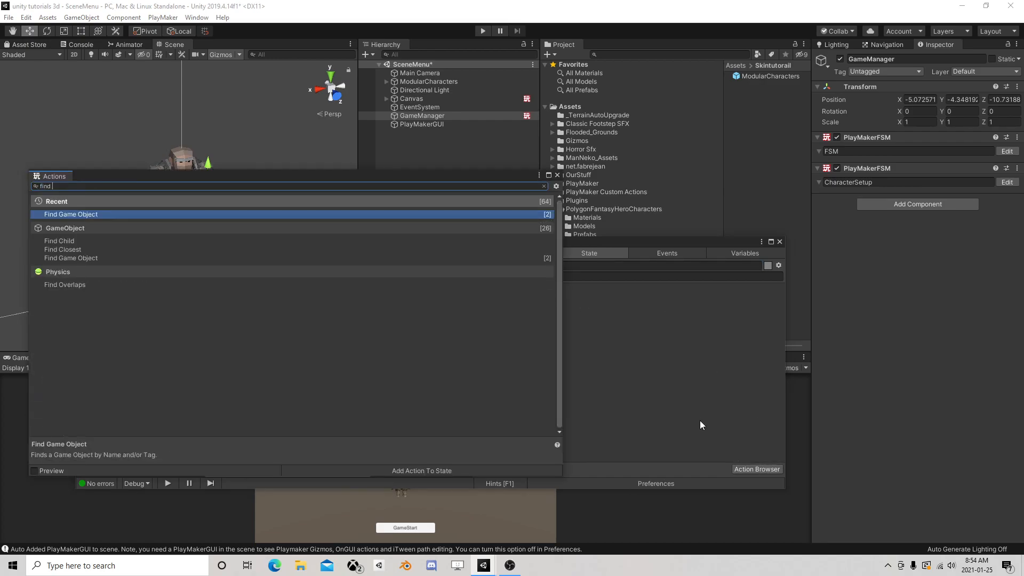
pyautogui.doubleClick(86, 215)
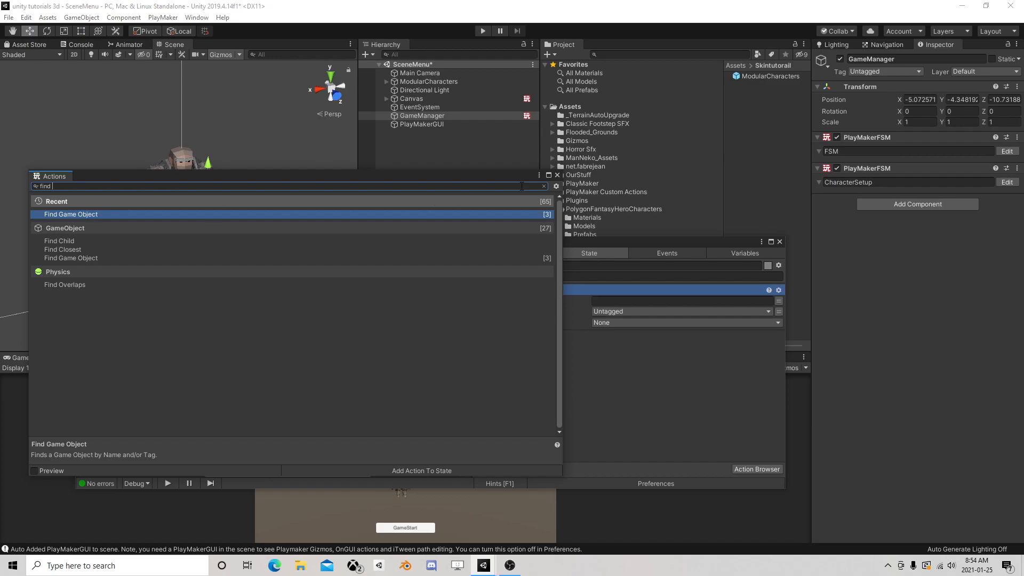
pyautogui.click(557, 174)
# Set Find Game Object to look for SpawnPoint with the SpawnPoint tag and store it in a new variable named SpawnPoint
pyautogui.click(615, 301)
pyautogui.write('SpawnPoint')
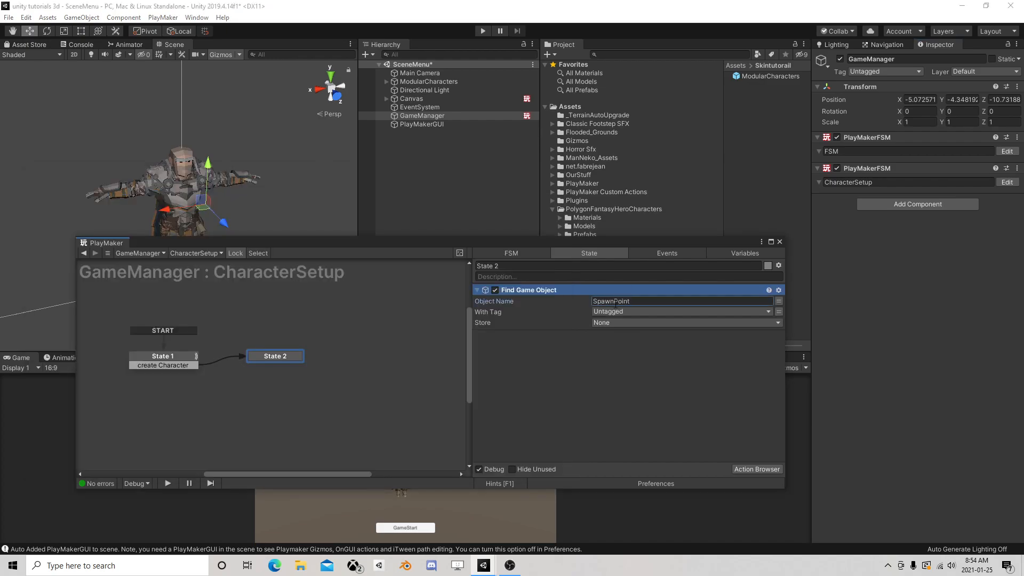
pyautogui.click(615, 311)
pyautogui.click(644, 453)
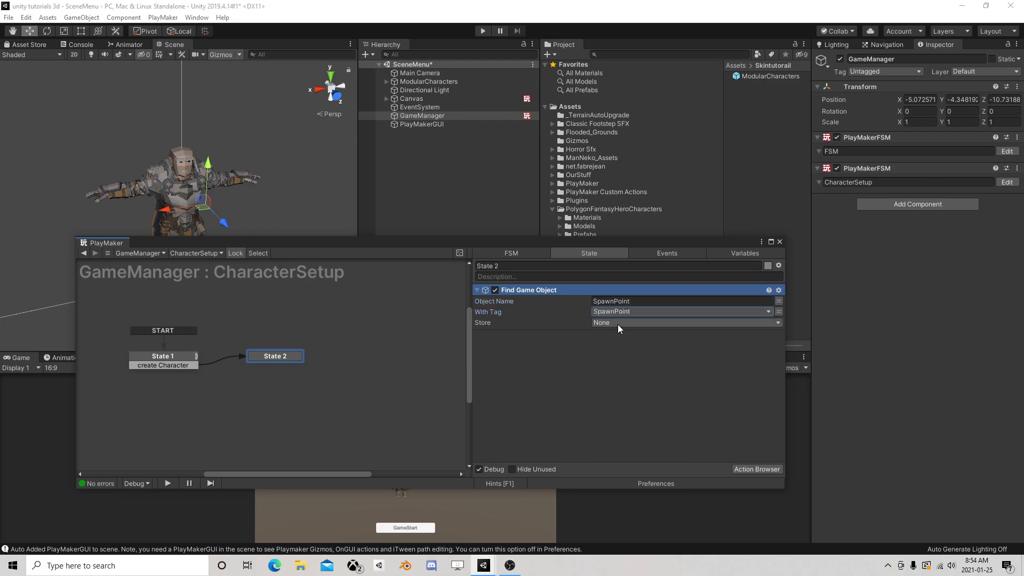
pyautogui.click(617, 323)
pyautogui.click(639, 364)
pyautogui.write('SpawnPoint')
pyautogui.press('Return')
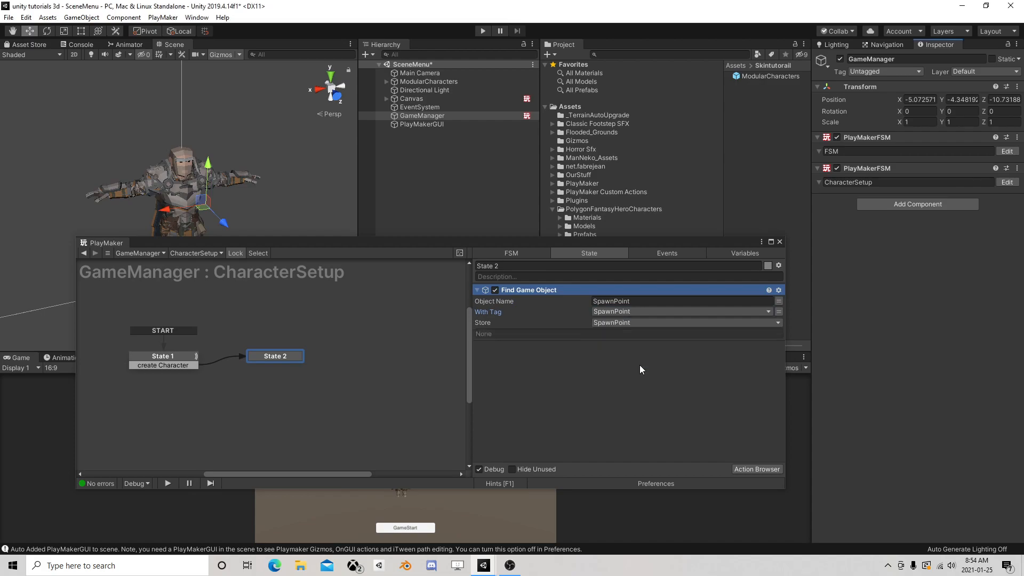
# Add a Create Object action to State 2
pyautogui.click(743, 467)
pyautogui.write('create')
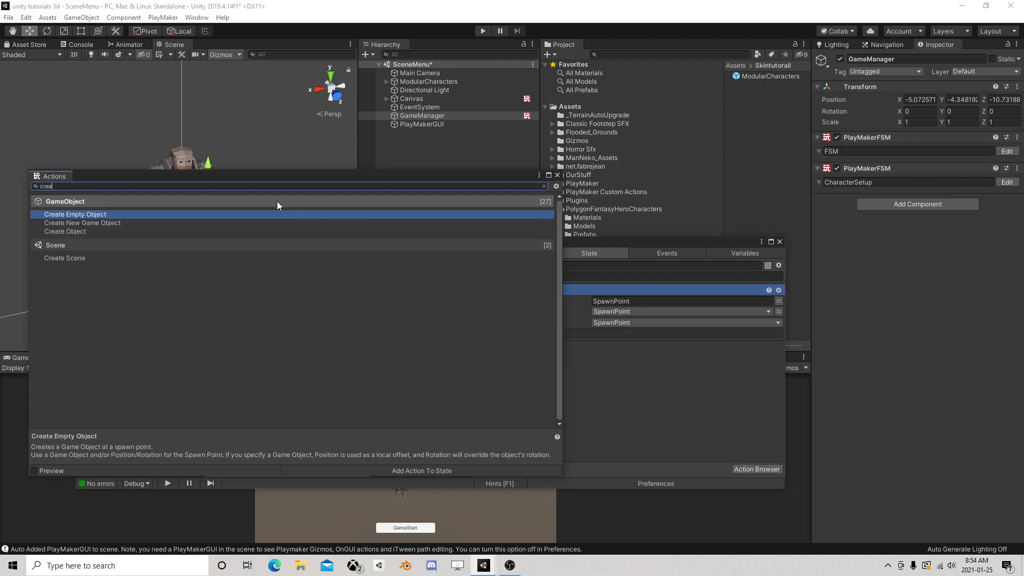
pyautogui.doubleClick(66, 230)
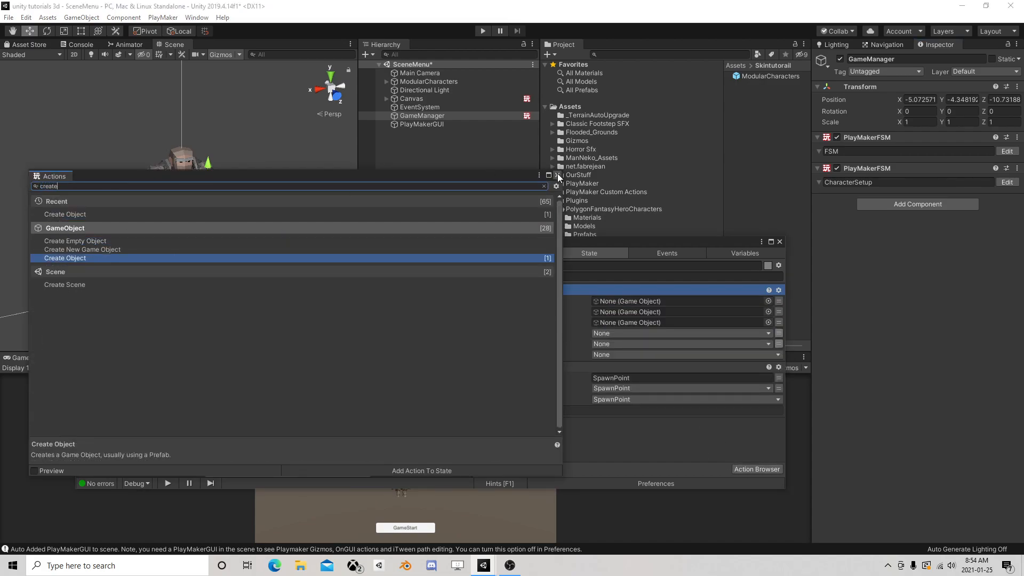
pyautogui.click(557, 175)
# Set Create Object's Game Object to a new variable named Player
pyautogui.click(778, 301)
pyautogui.click(671, 301)
pyautogui.click(636, 351)
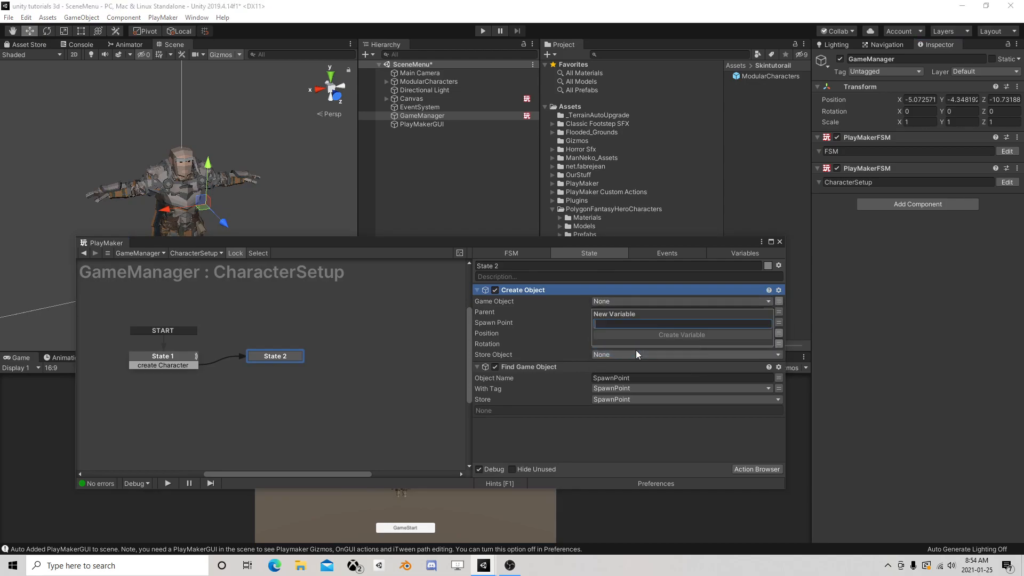
pyautogui.write('M')
pyautogui.press('Escape')
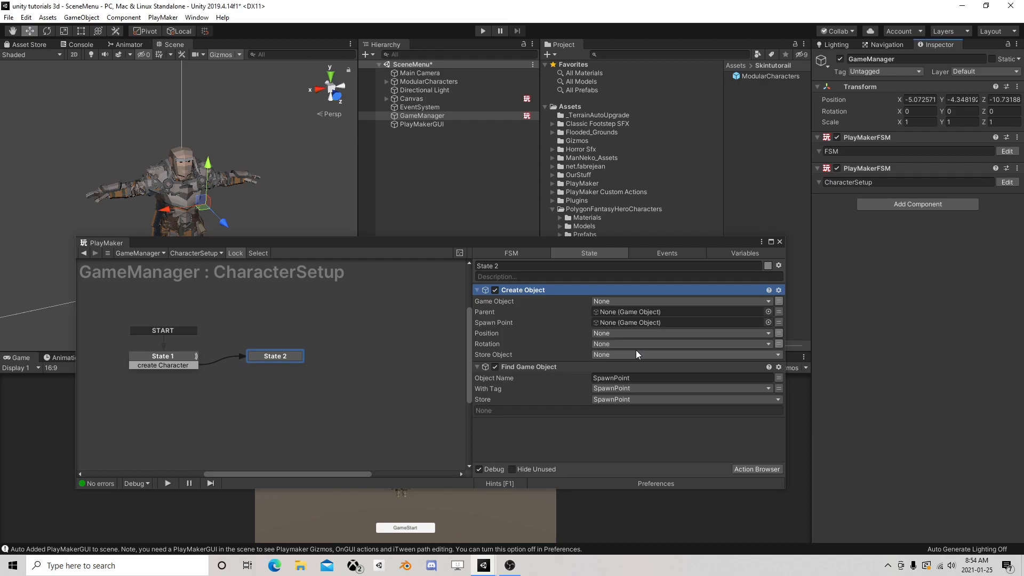
# Assign the ModularCharacters prefab from the Skintutorail folder as the Player variable's value and return to State 2's actions
pyautogui.click(745, 253)
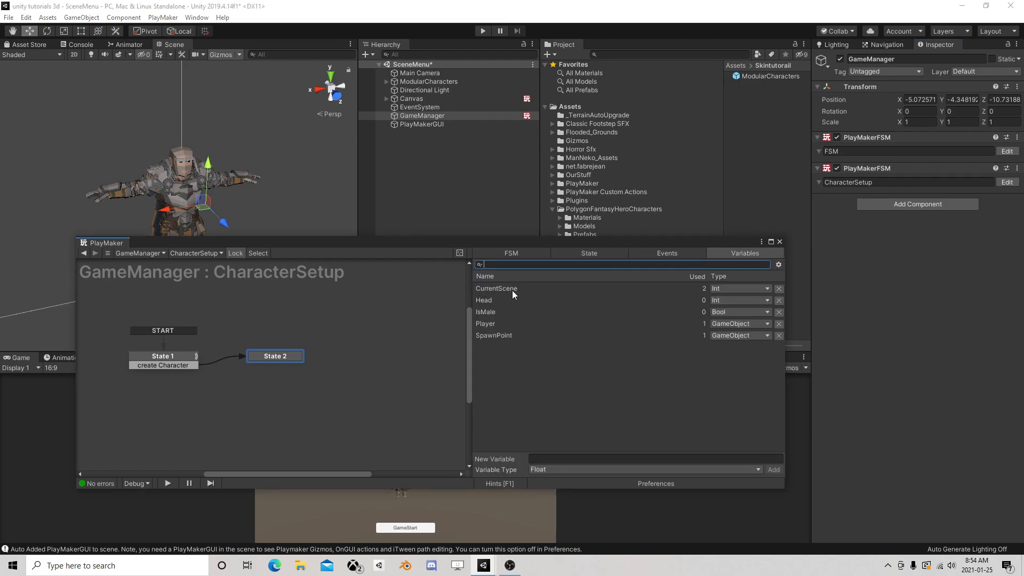
pyautogui.click(493, 323)
pyautogui.moveTo(772, 78); pyautogui.dragTo(555, 427)
pyautogui.click(590, 253)
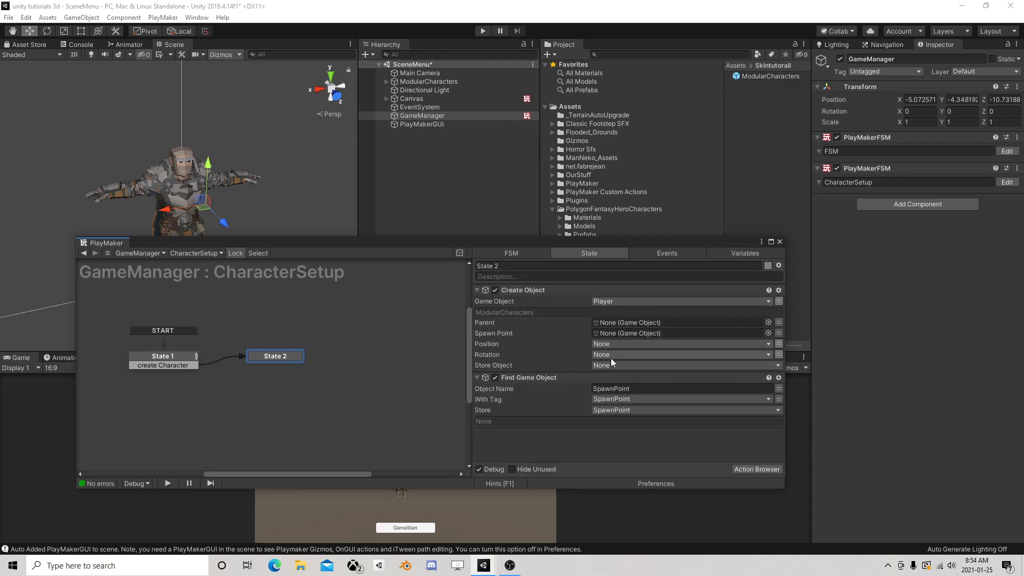
# Set Create Object's Spawn Point to the SpawnPoint variable and move Find Game Object above Create Object
pyautogui.click(777, 334)
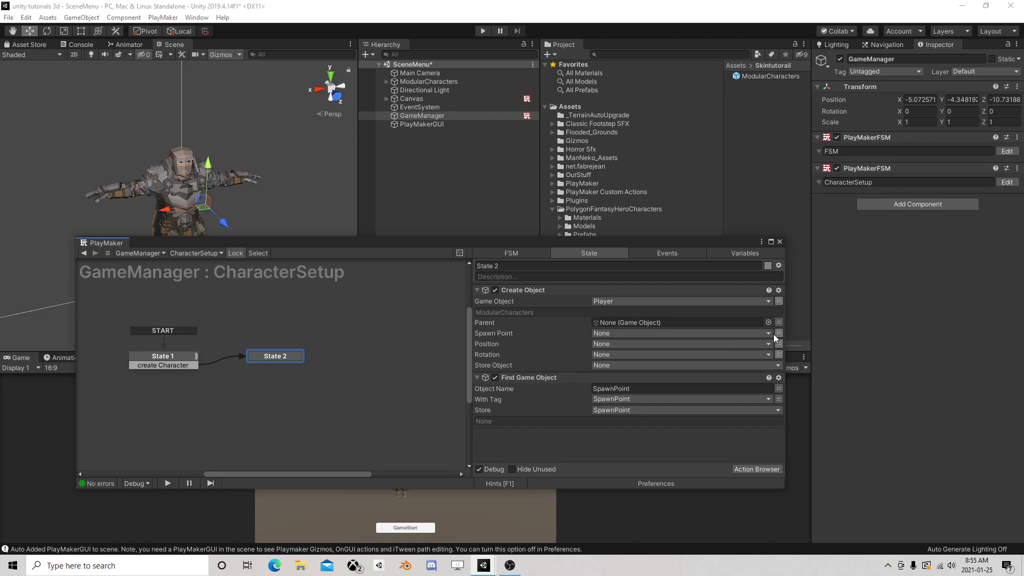
pyautogui.click(687, 334)
pyautogui.click(627, 369)
pyautogui.moveTo(541, 387); pyautogui.dragTo(558, 312)
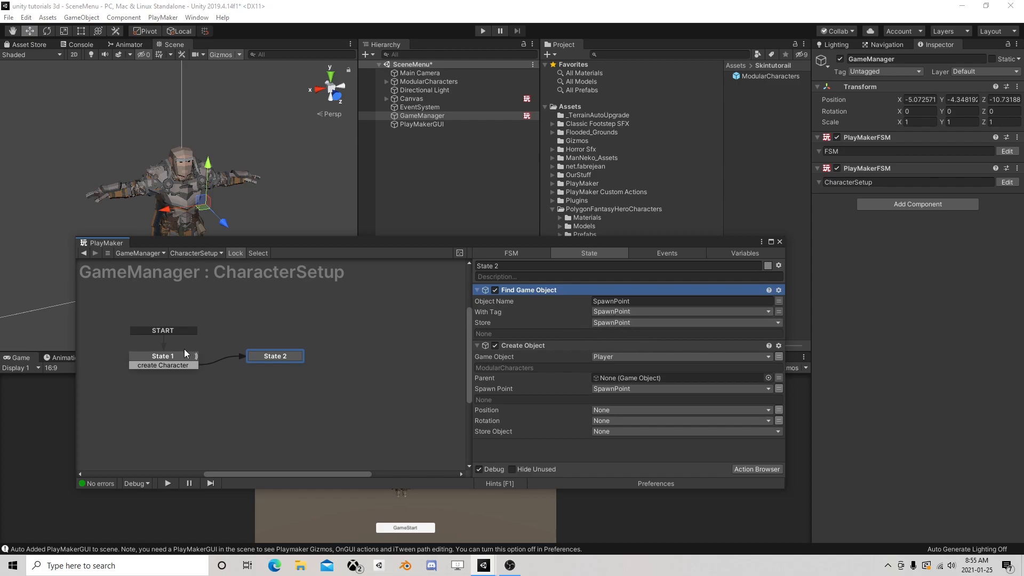
# Review the CharacterSetup states and the Player variable, and move the PlayMaker window clear of the game preview's lower part
pyautogui.click(171, 356)
pyautogui.click(267, 356)
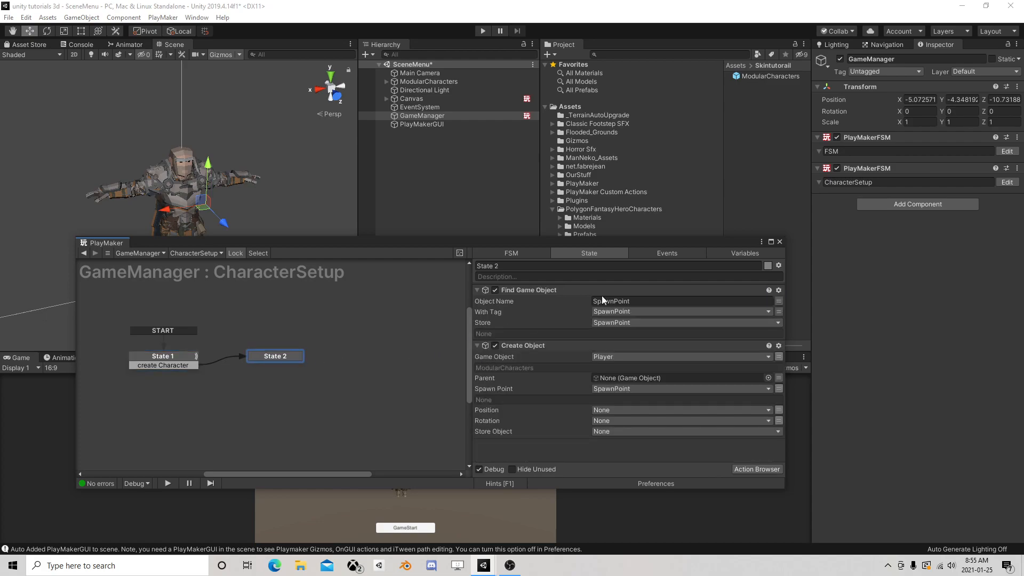
pyautogui.click(727, 253)
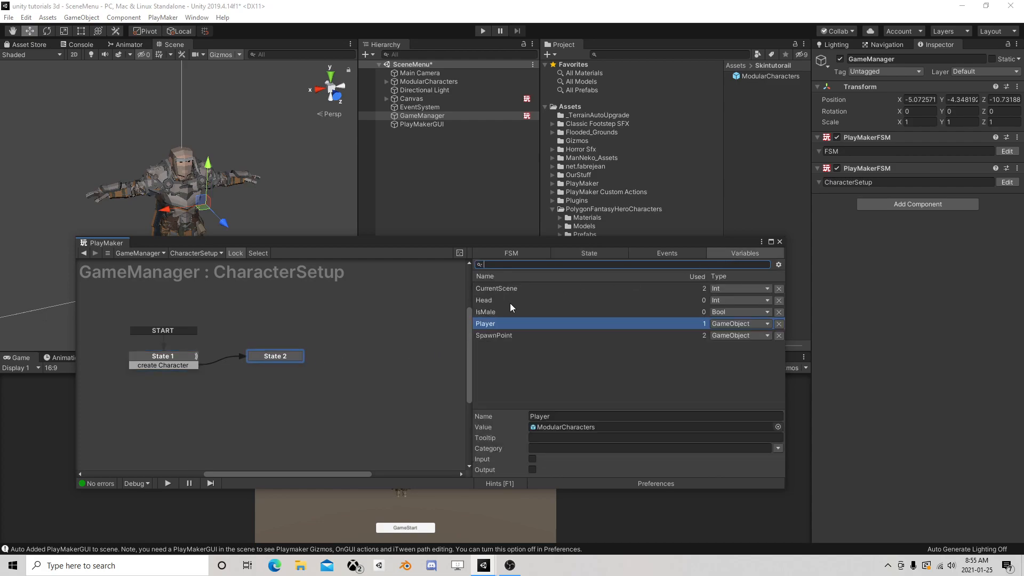
pyautogui.click(578, 253)
pyautogui.moveTo(539, 246); pyautogui.dragTo(462, 165)
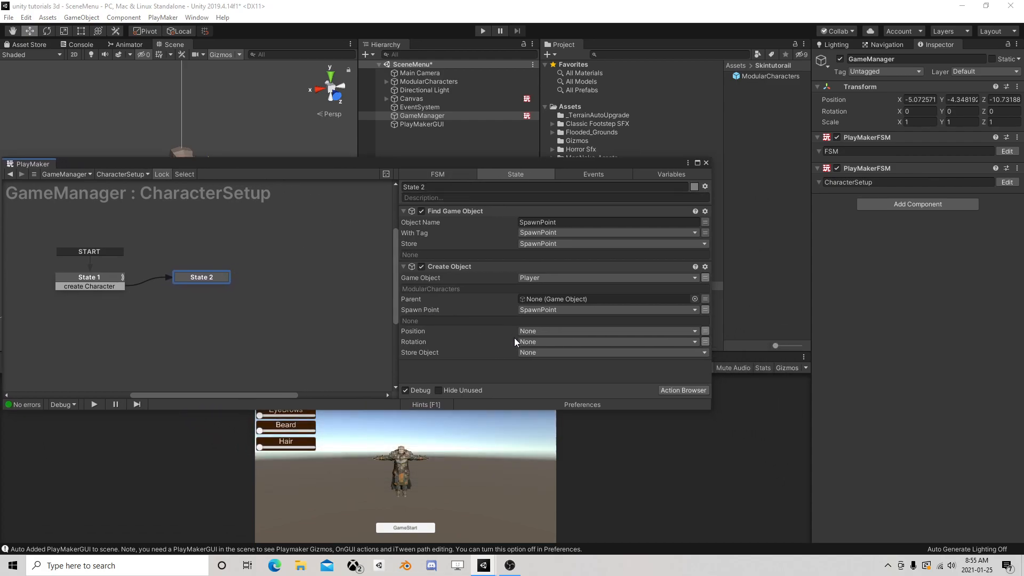
# Add a FINISHED transition to State 2 and link it to a new State 3 placed below it
pyautogui.rightClick(210, 277)
pyautogui.moveTo(235, 277)
pyautogui.click(373, 277)
pyautogui.moveTo(206, 280)
pyautogui.mouseDown()
pyautogui.moveTo(208, 253)
pyautogui.moveTo(211, 298)
pyautogui.moveTo(203, 277)
pyautogui.mouseUp()
pyautogui.rightClick(187, 293)
pyautogui.click(203, 296)
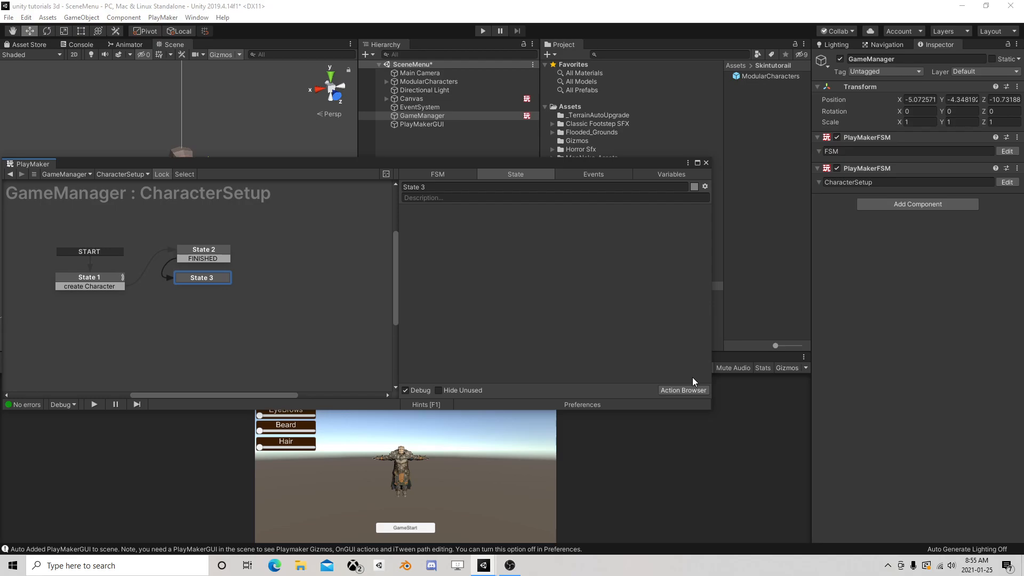
# Add a Set Fsm Bool action to State 3
pyautogui.click(215, 250)
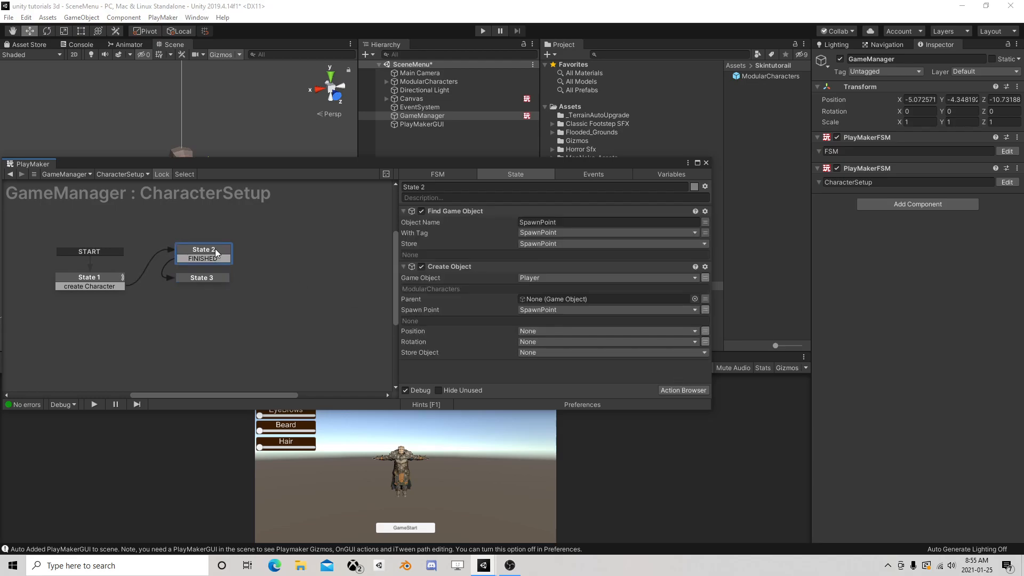
pyautogui.click(202, 278)
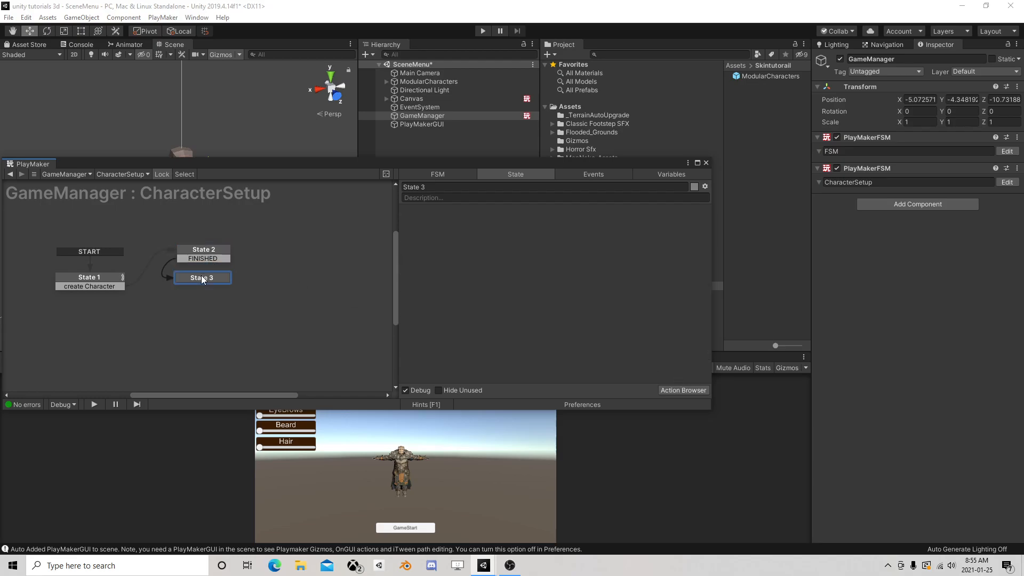
pyautogui.click(667, 389)
pyautogui.write('set fsm bool')
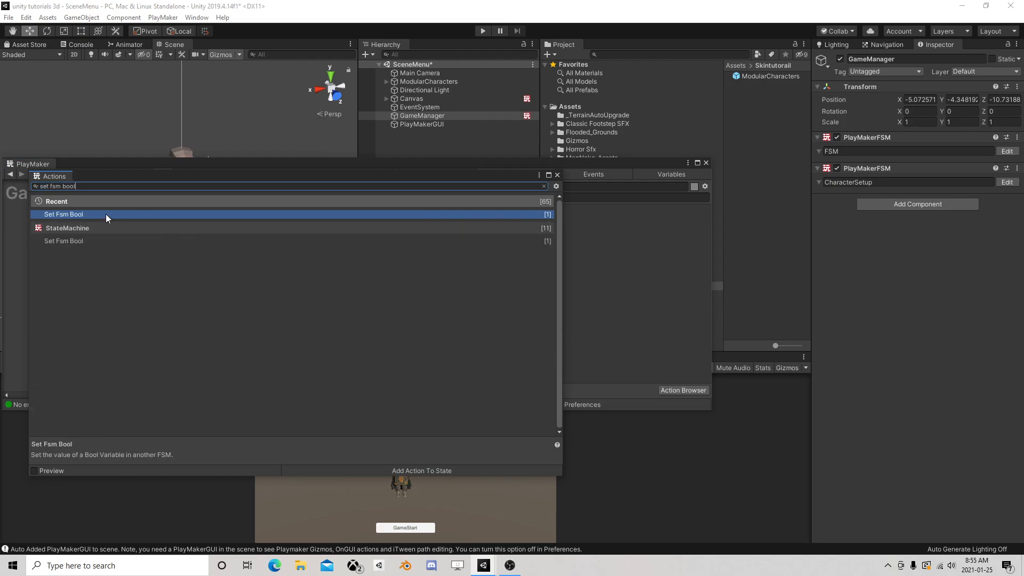
pyautogui.doubleClick(106, 214)
pyautogui.click(556, 176)
# Point Set Fsm Bool at the ModularCharacters prefab as a specified object, with Fsm Name FSM and Variable Name ISMale
pyautogui.click(635, 221)
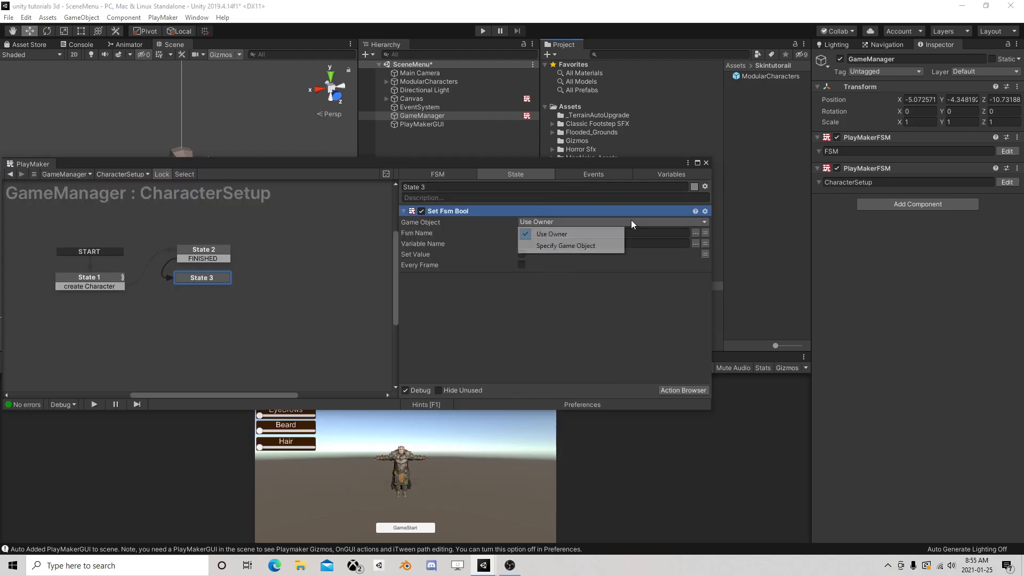
pyautogui.click(555, 243)
pyautogui.moveTo(768, 78); pyautogui.dragTo(579, 232)
pyautogui.click(695, 243)
pyautogui.click(706, 251)
pyautogui.click(696, 254)
pyautogui.click(712, 263)
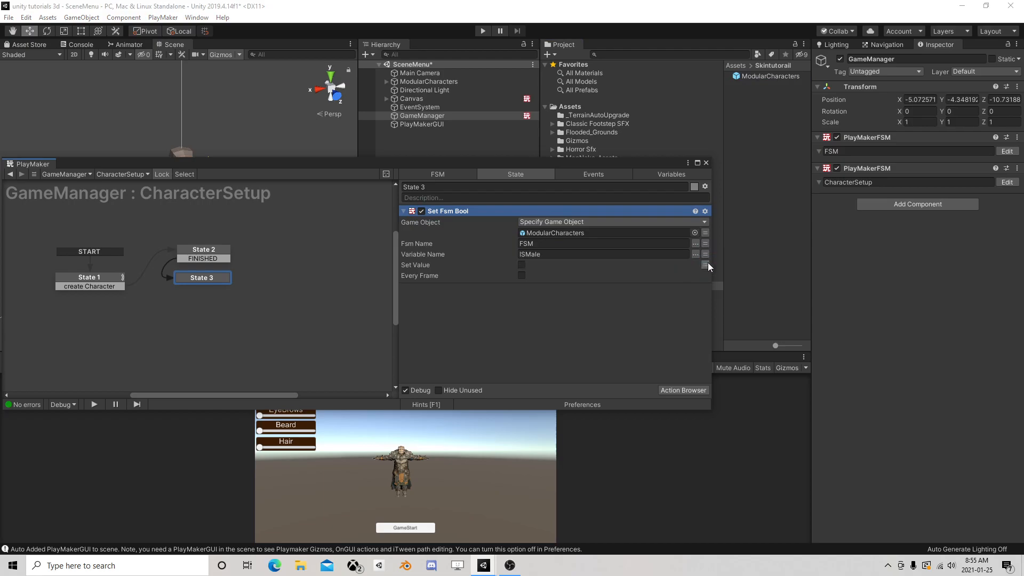
# Set Set Fsm Bool's Set Value to the IsMale variable and its Game Object to the Player variable
pyautogui.click(705, 264)
pyautogui.click(688, 265)
pyautogui.click(562, 289)
pyautogui.click(705, 232)
pyautogui.click(628, 232)
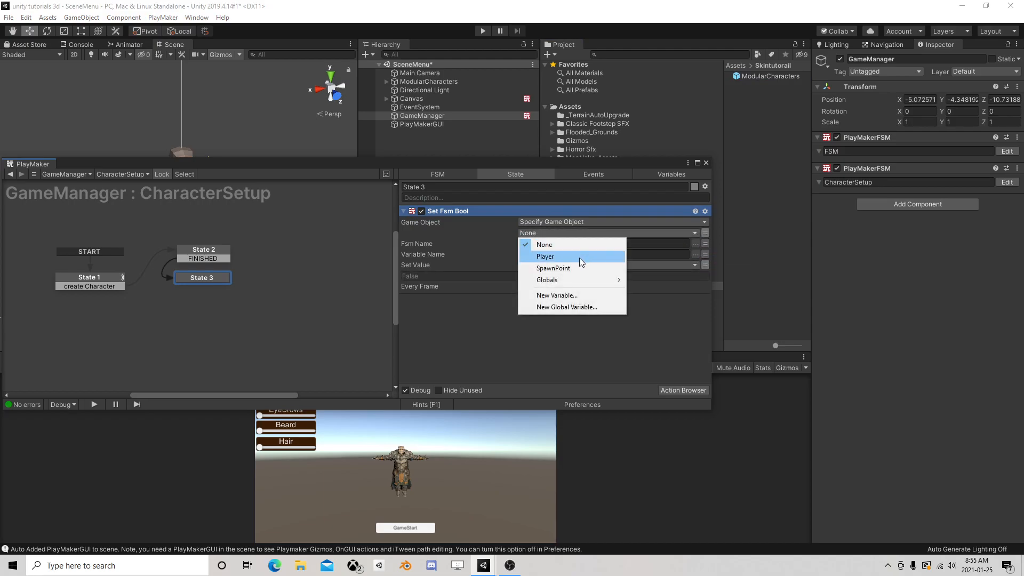
pyautogui.click(579, 256)
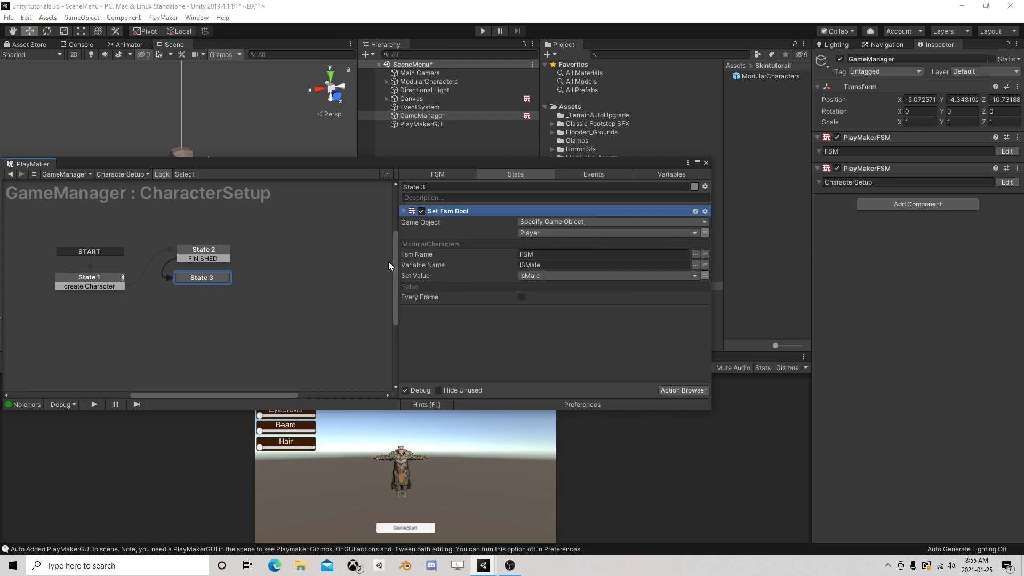
# Add a Set Fsm Int action to State 3 below Set Fsm Bool
pyautogui.click(683, 387)
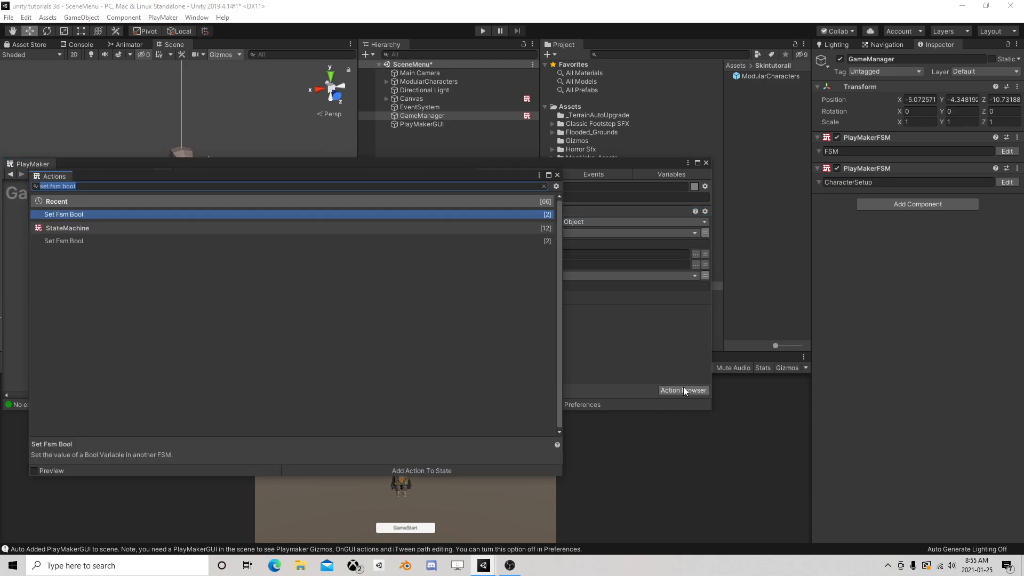
pyautogui.write('m ')
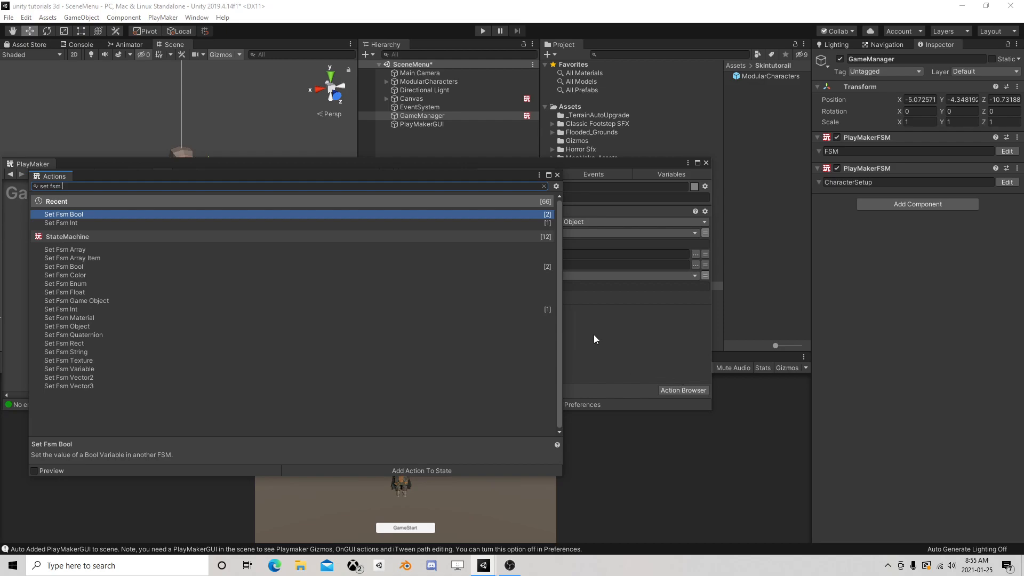
pyautogui.write('i')
pyautogui.doubleClick(79, 214)
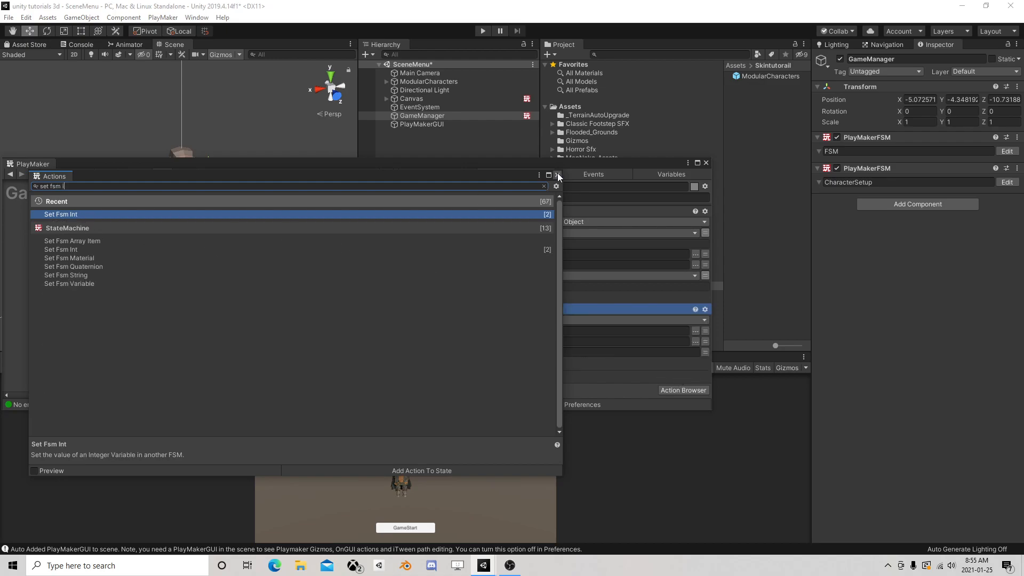
pyautogui.click(557, 175)
# Point Set Fsm Int at the ModularCharacters prefab as a specified object, with Fsm Name FSM and Variable Name Head
pyautogui.click(540, 322)
pyautogui.click(560, 340)
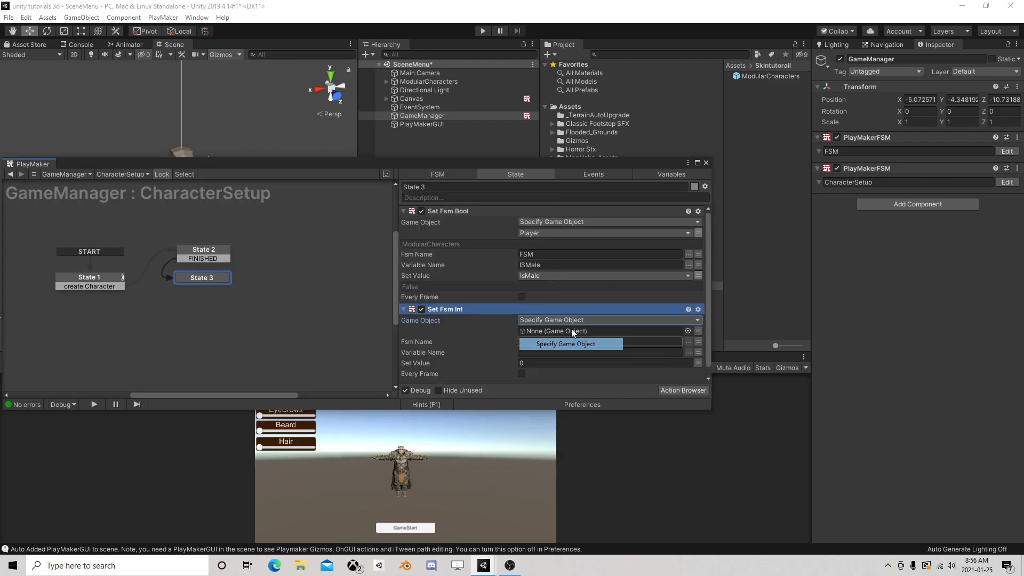
pyautogui.moveTo(673, 295); pyautogui.dragTo(589, 329)
pyautogui.click(690, 342)
pyautogui.click(698, 351)
pyautogui.click(699, 359)
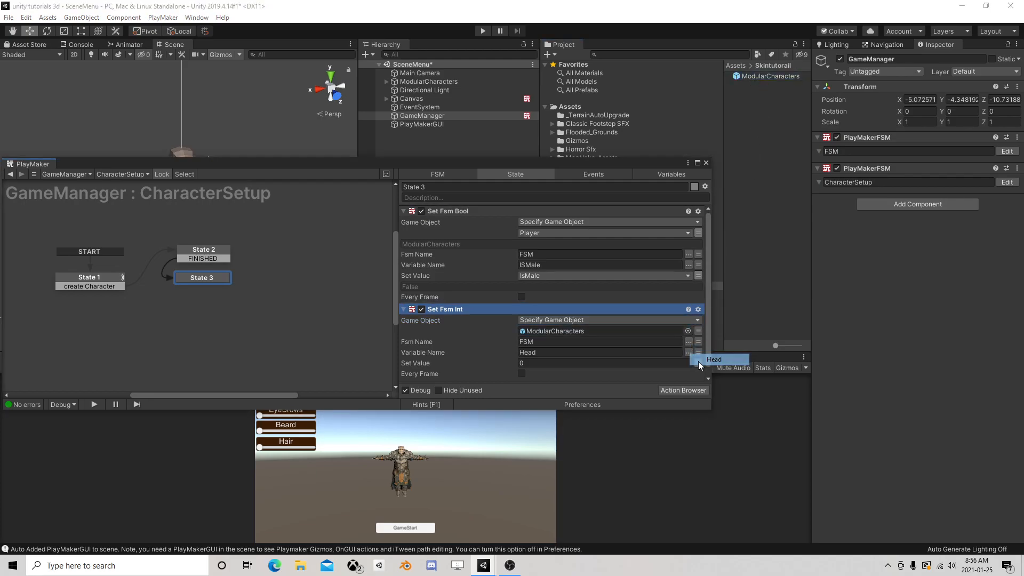
# Set Set Fsm Int's Set Value to the Head variable and its Game Object to the Player variable
pyautogui.click(687, 363)
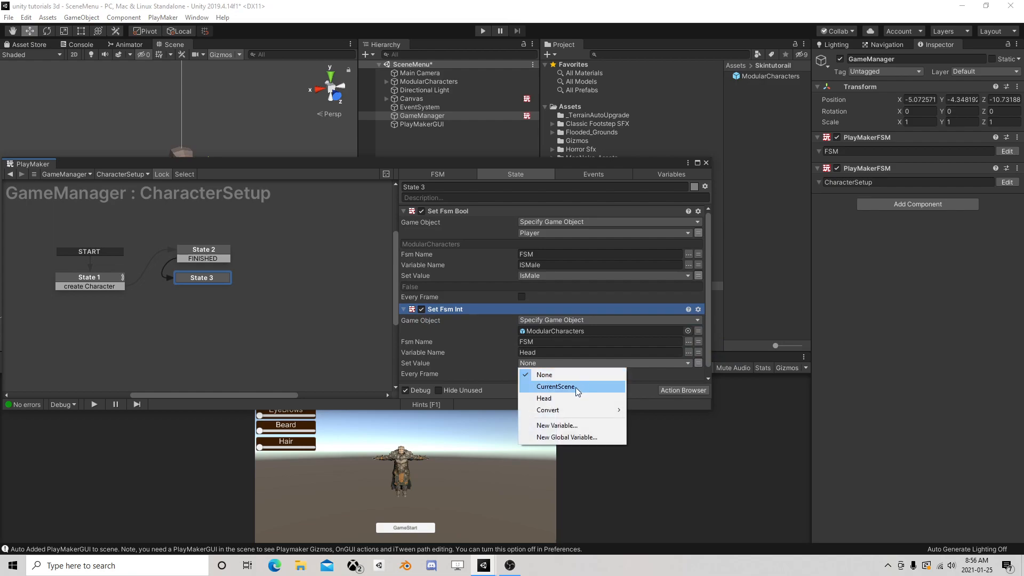
pyautogui.click(568, 399)
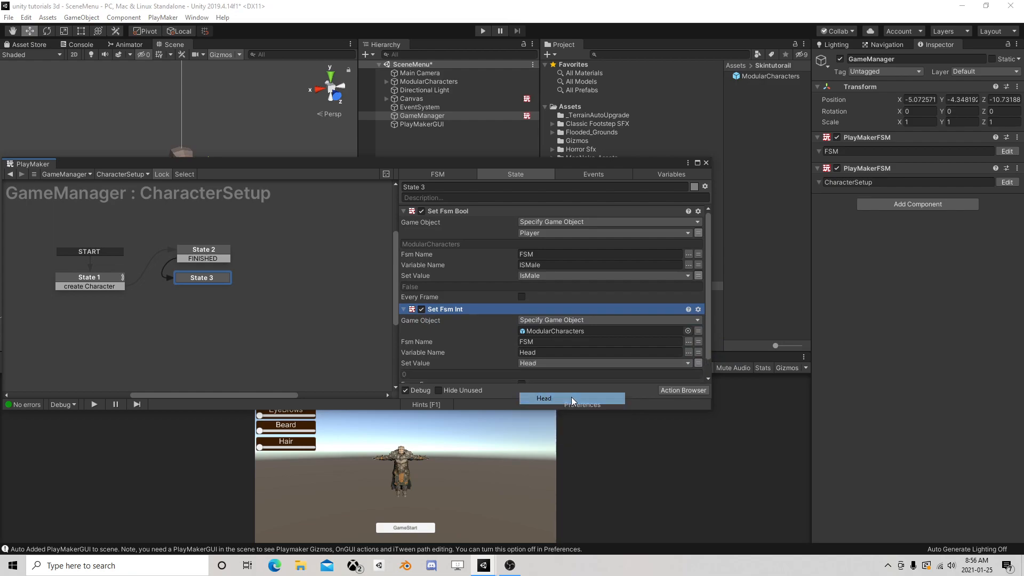
pyautogui.click(698, 331)
pyautogui.click(677, 332)
pyautogui.click(545, 354)
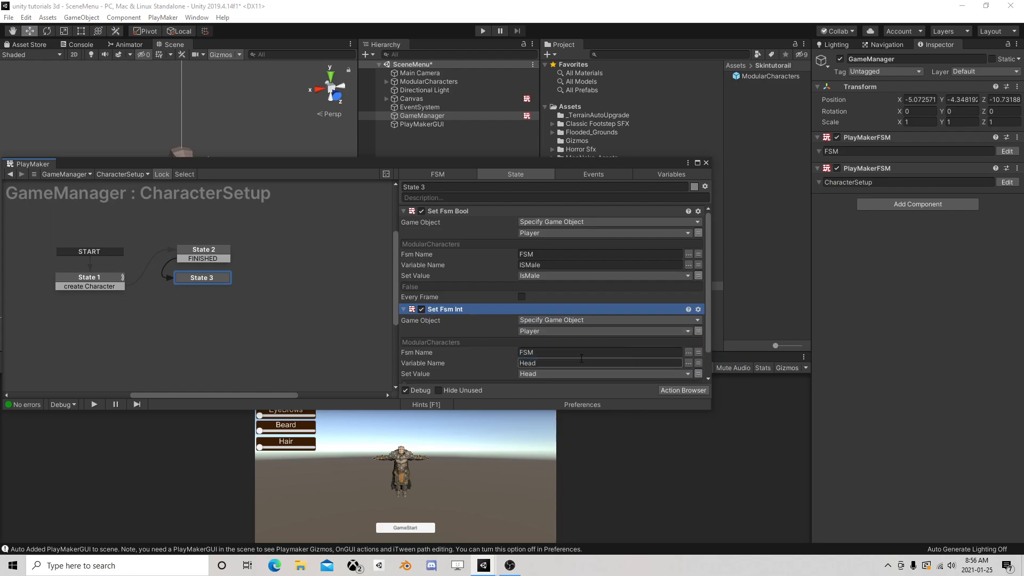
pyautogui.moveTo(423, 164); pyautogui.dragTo(480, 111)
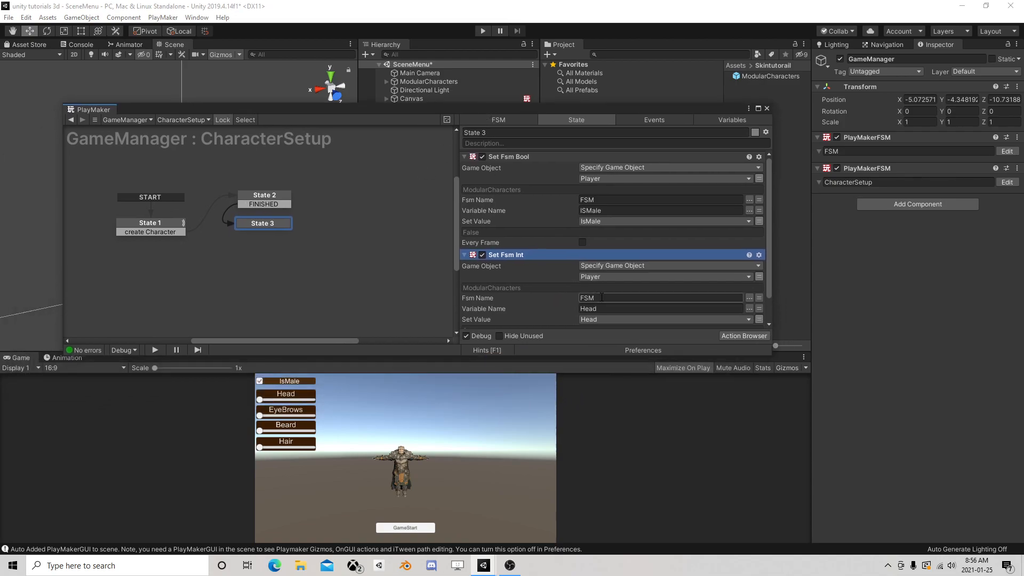
pyautogui.scroll(-3, 602, 293)
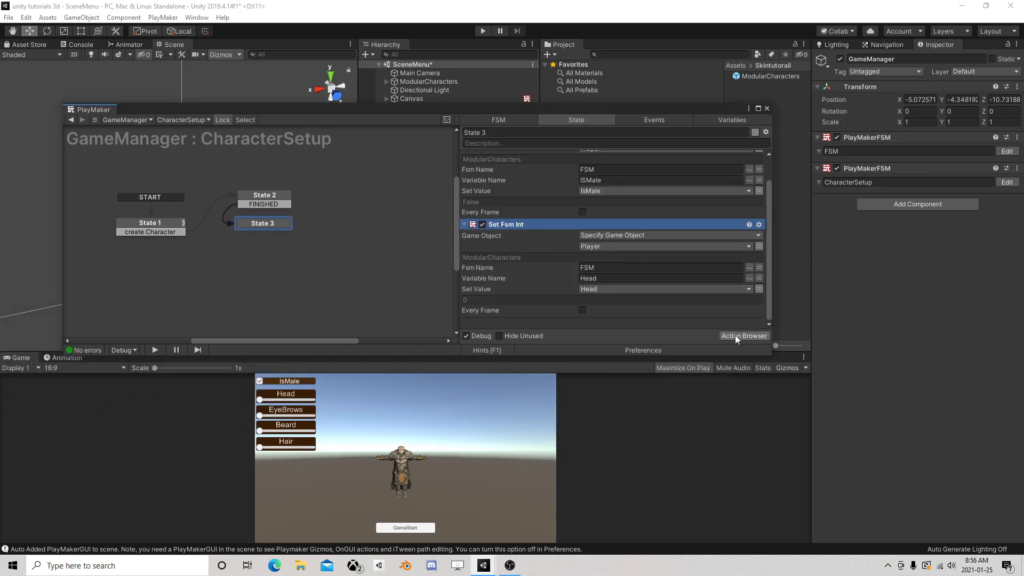
# Open the ModularCharacters prefab from the Skintutorail folder and bring up its FSM for editing
pyautogui.click(767, 109)
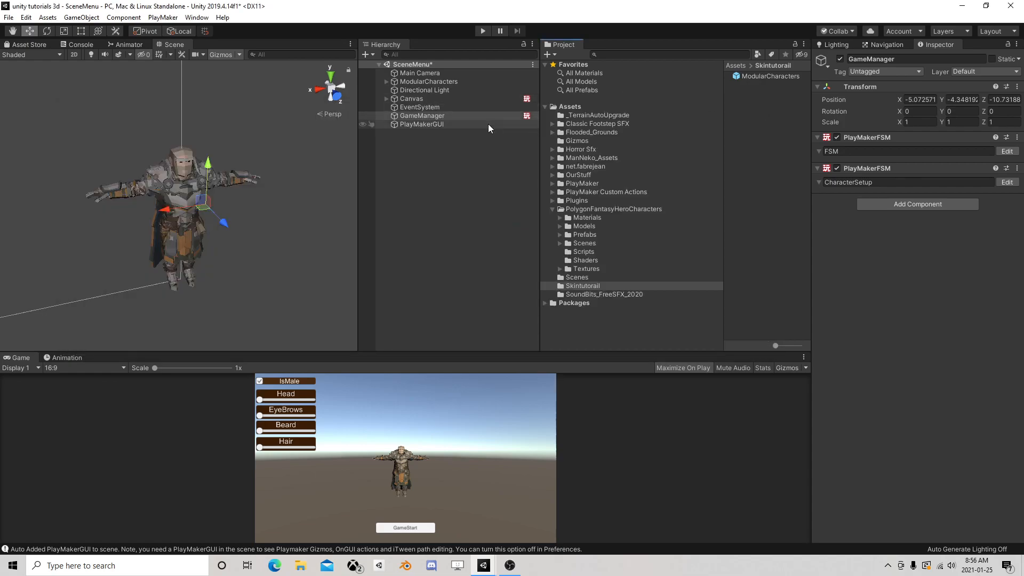
pyautogui.click(781, 76)
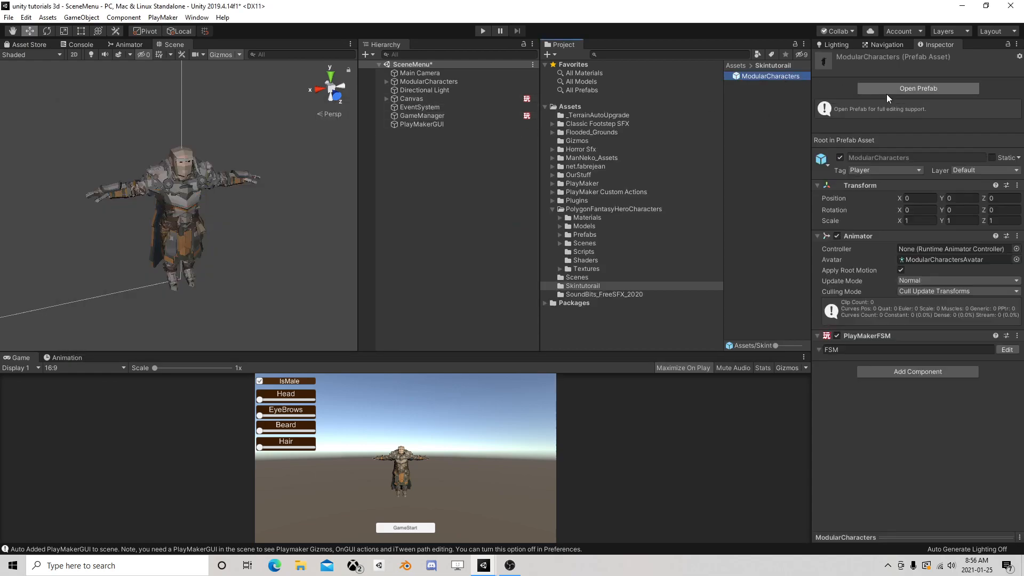
pyautogui.click(916, 91)
pyautogui.click(1007, 250)
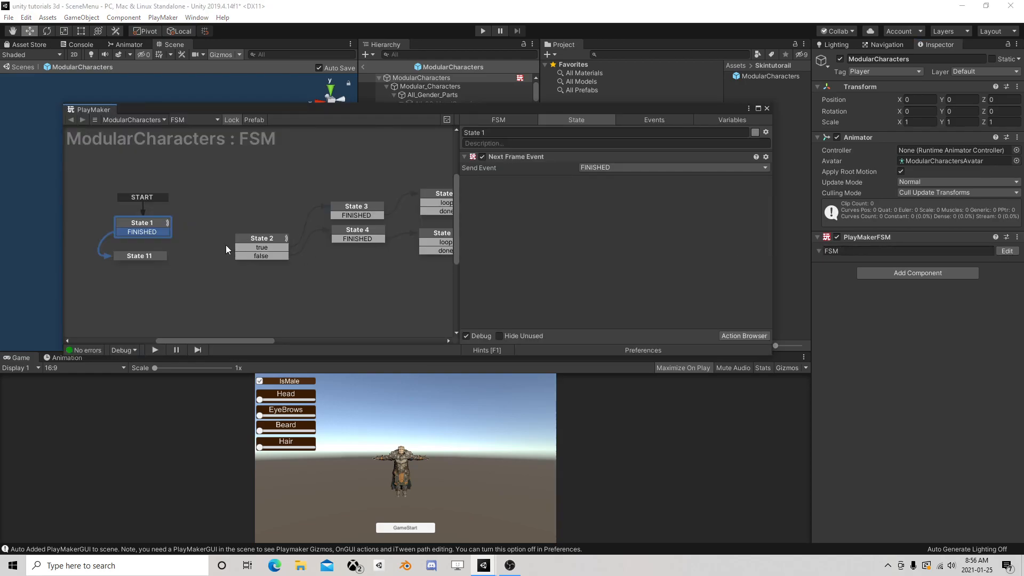
# Delete State 11 and State 1's FINISHED transition from the ModularCharacters FSM
pyautogui.click(142, 257)
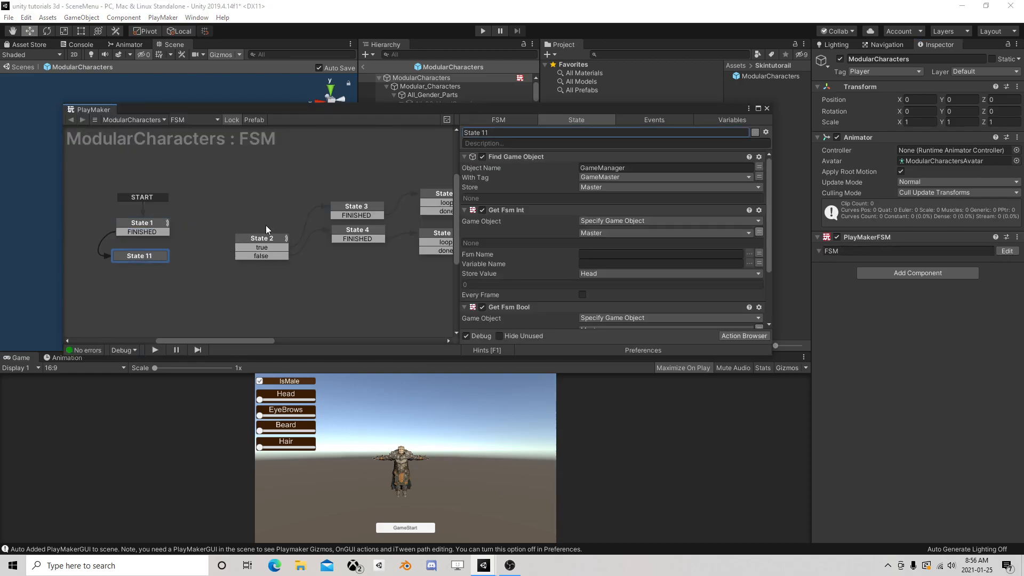
pyautogui.click(521, 158)
pyautogui.scroll(-3, 539, 189)
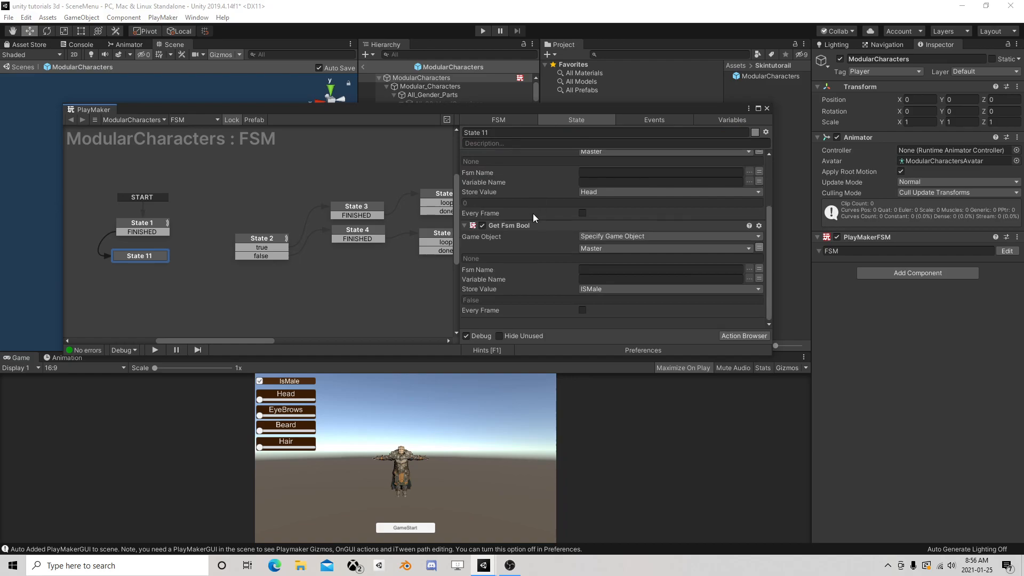
pyautogui.click(144, 225)
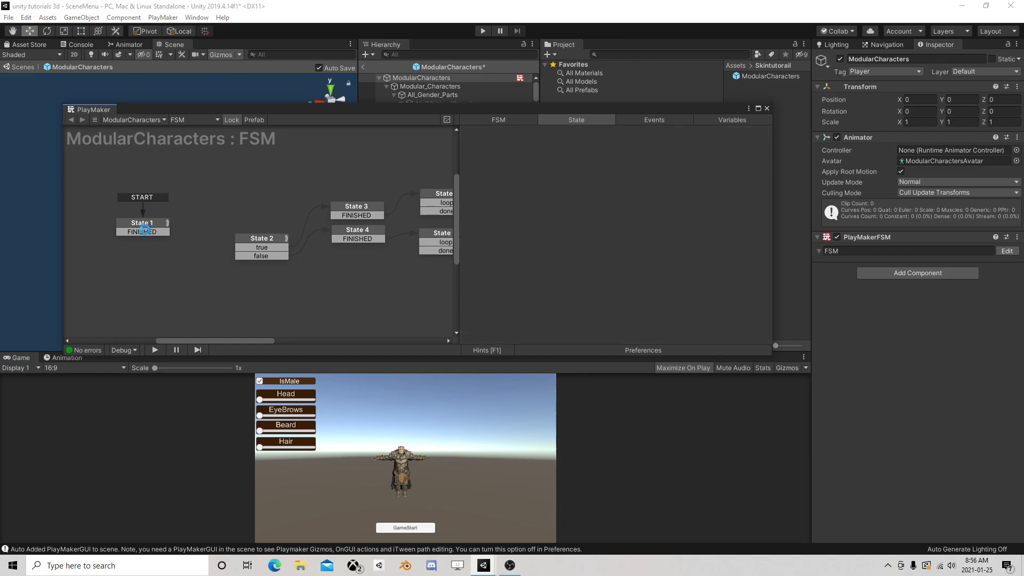
pyautogui.rightClick(146, 230)
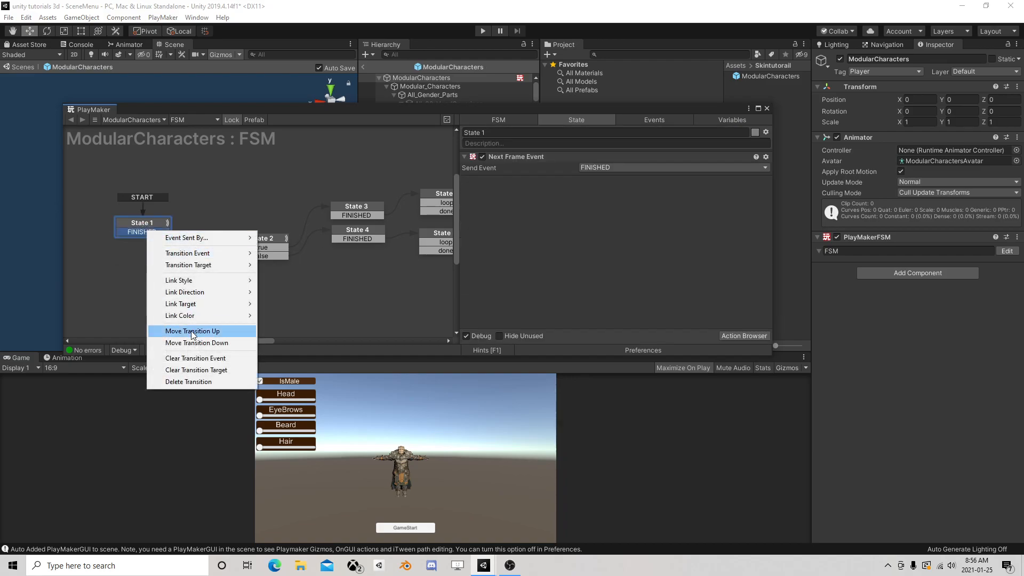
pyautogui.click(192, 381)
# Add a Start event to the ModularCharacters FSM and assign it to State 2 as a global transition
pyautogui.click(247, 236)
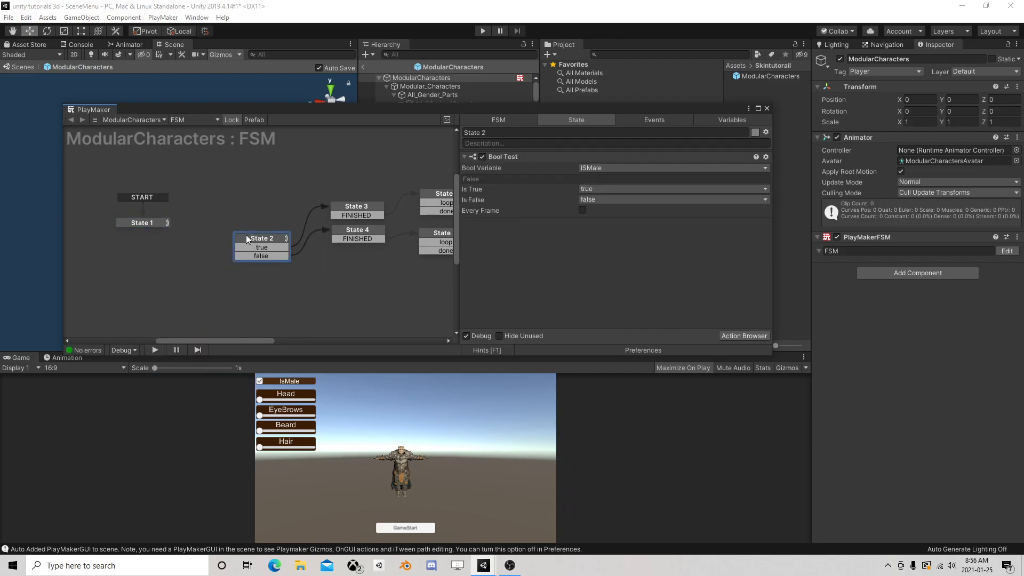
pyautogui.click(654, 120)
pyautogui.click(595, 322)
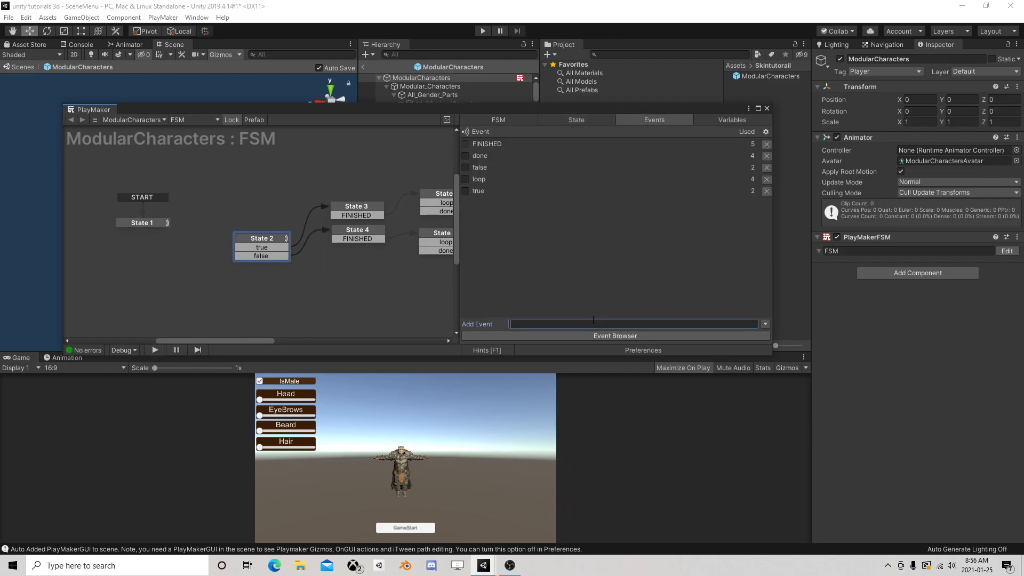
pyautogui.write('Start')
pyautogui.press('Return')
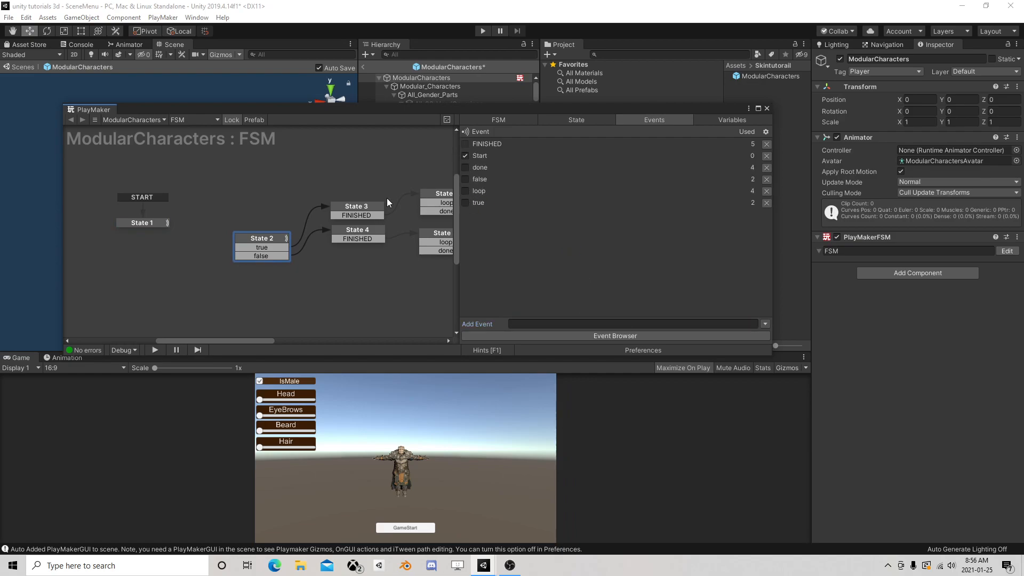
pyautogui.rightClick(257, 239)
pyautogui.moveTo(368, 261)
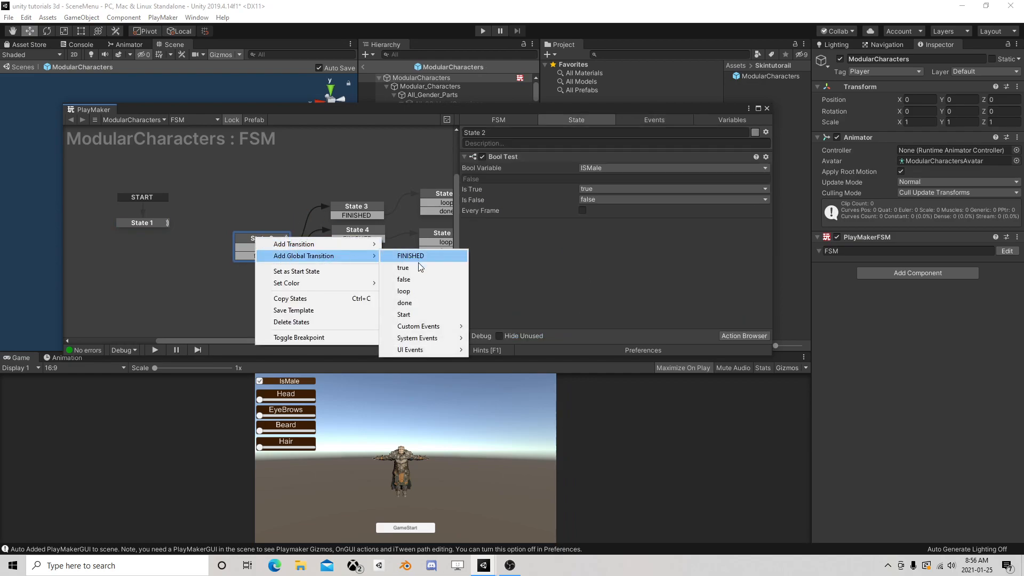
pyautogui.click(403, 314)
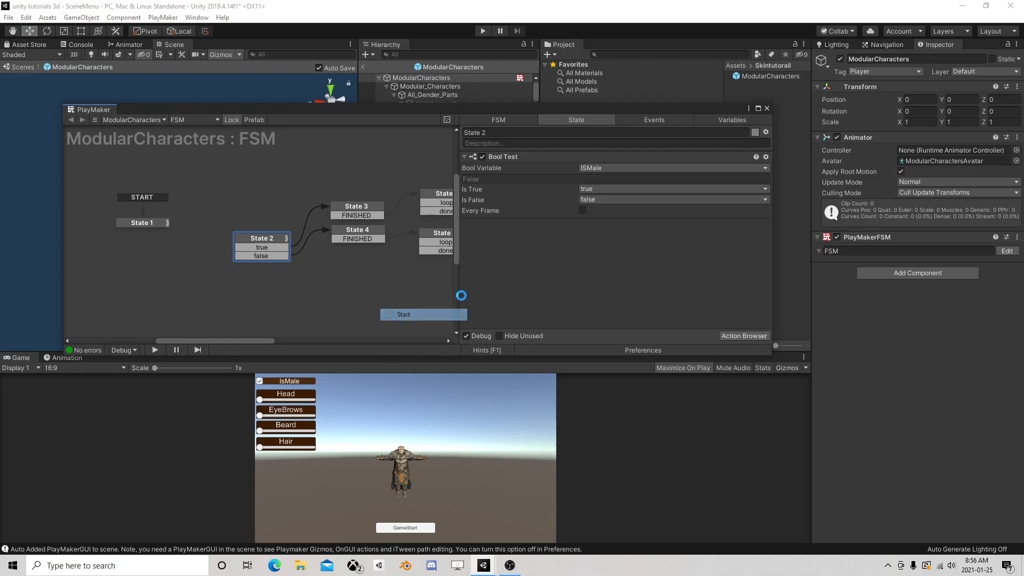
# Return from the prefab to the SceneMenu scene and reopen GameManager's CharacterSetup FSM at State 2
pyautogui.click(766, 109)
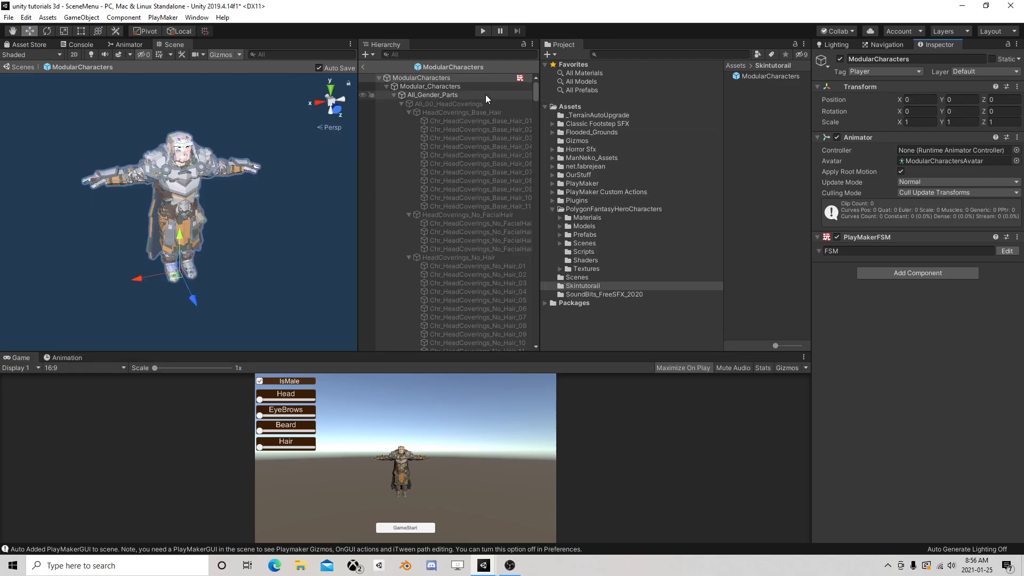
pyautogui.click(363, 67)
pyautogui.click(418, 115)
pyautogui.click(1007, 182)
pyautogui.click(262, 206)
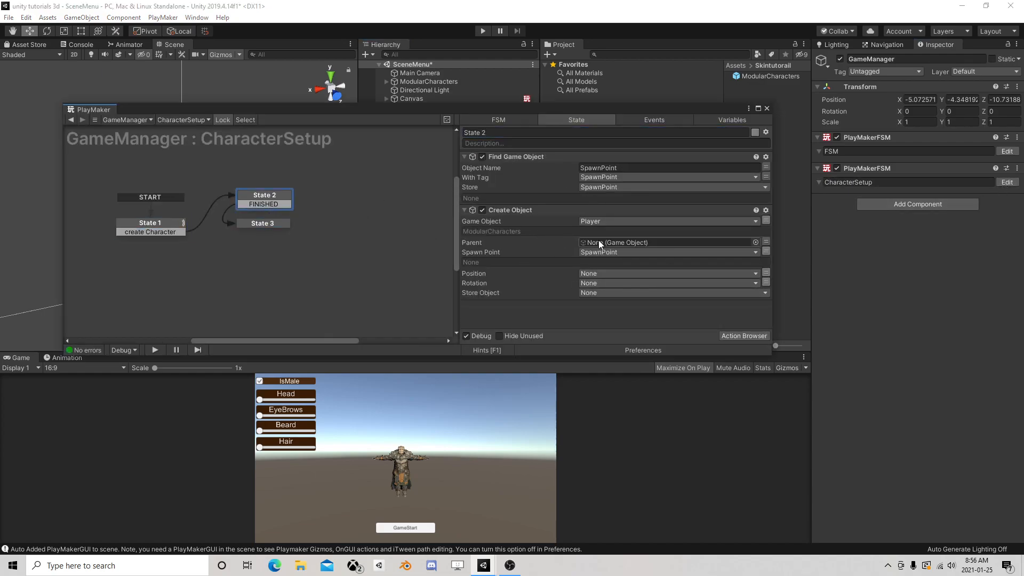
# Add a Next Frame Event action to State 3 of the CharacterSetup FSM that sends the FINISHED event
pyautogui.click(264, 223)
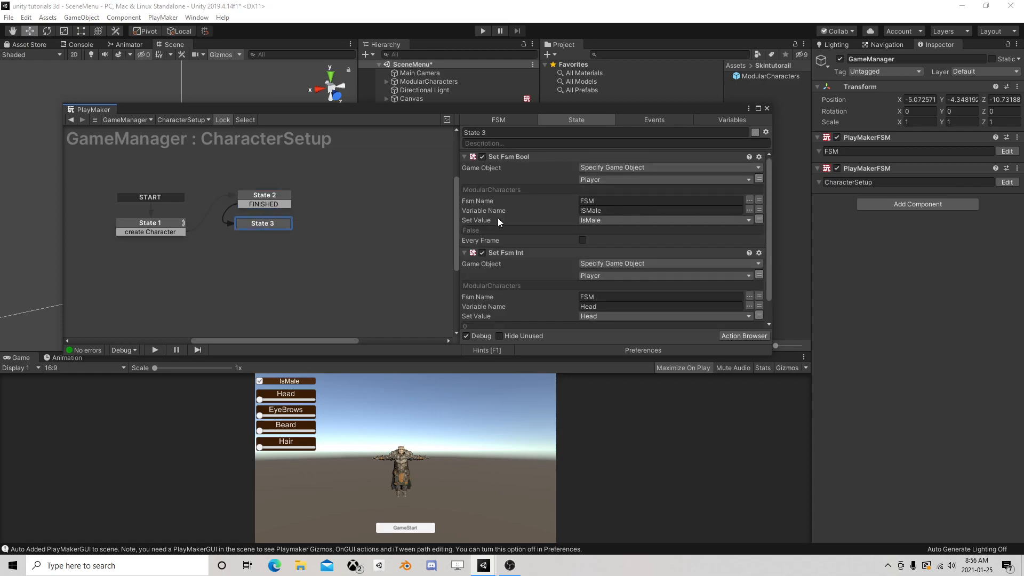
pyautogui.scroll(-2, 548, 200)
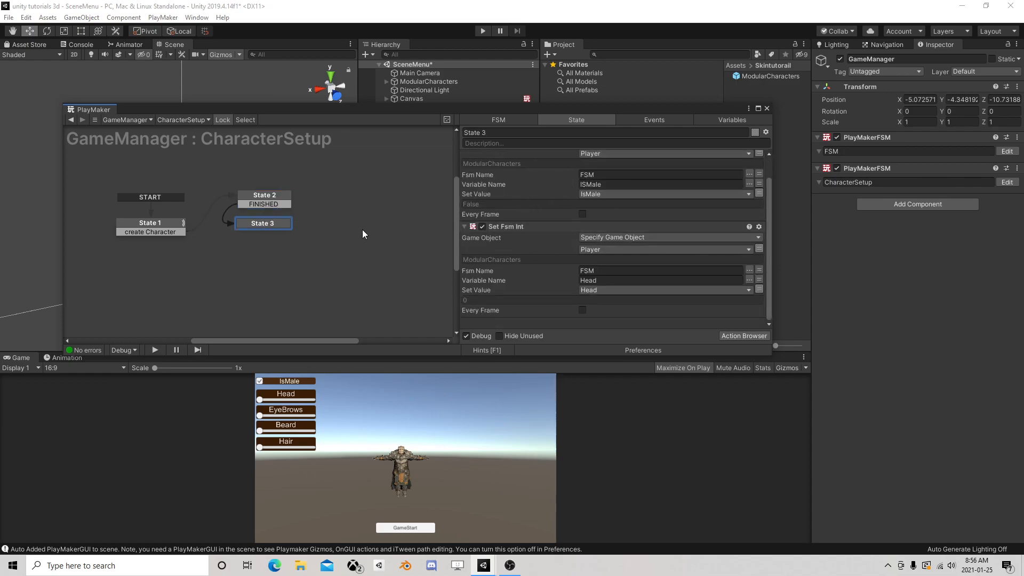
pyautogui.click(744, 335)
pyautogui.write('n')
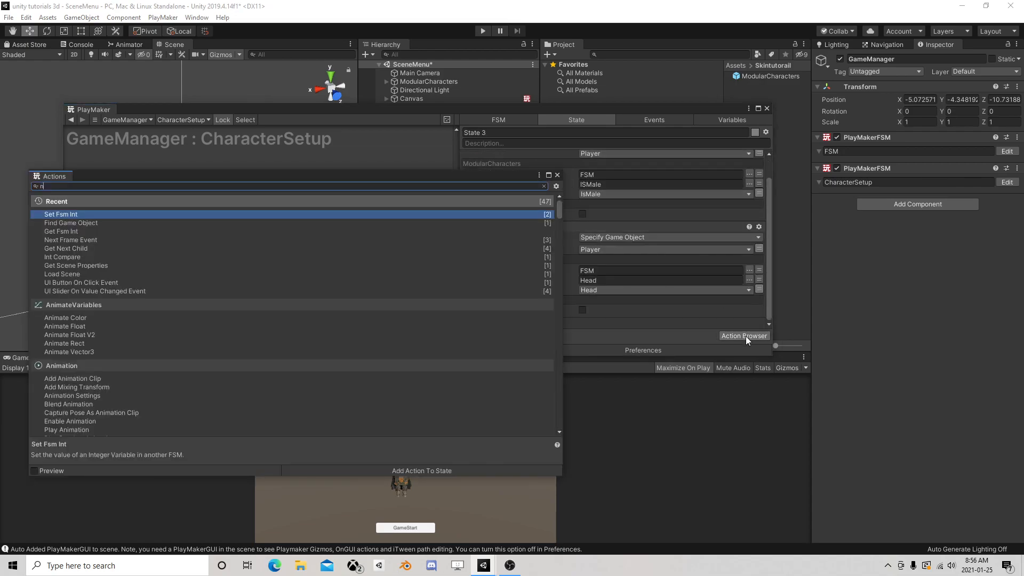
pyautogui.write('ext')
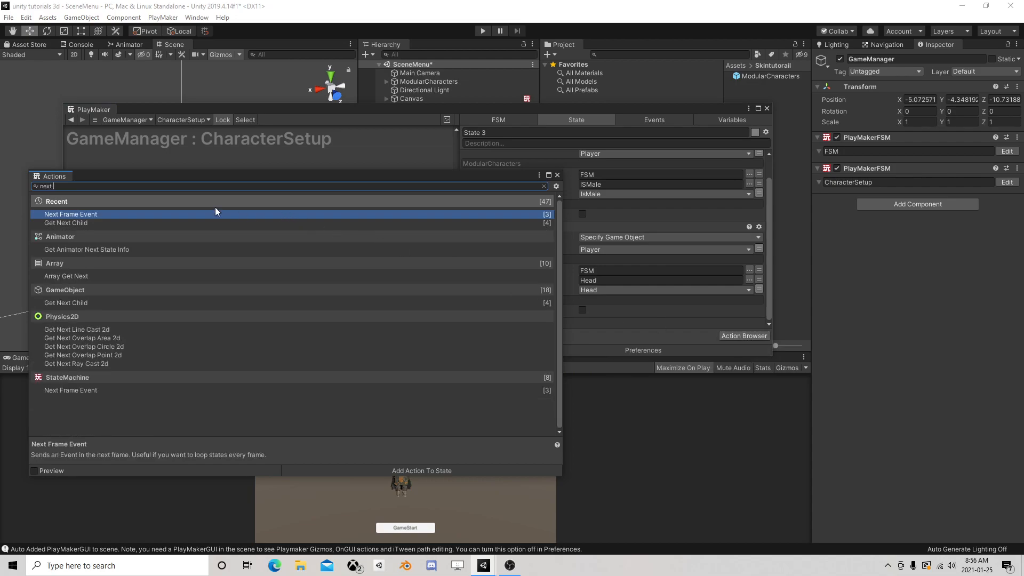
pyautogui.doubleClick(111, 215)
pyautogui.click(557, 175)
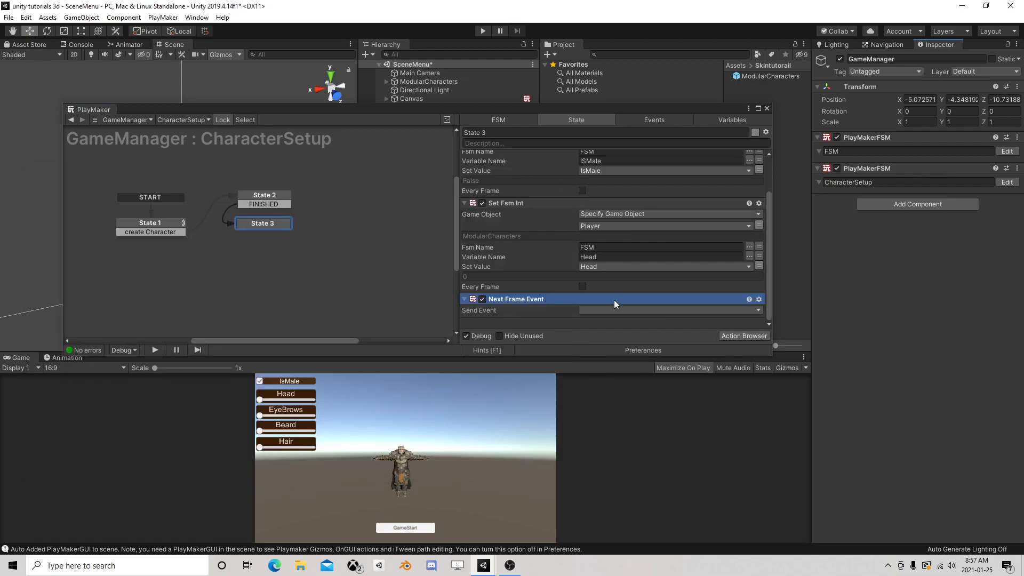
pyautogui.click(609, 308)
pyautogui.click(618, 333)
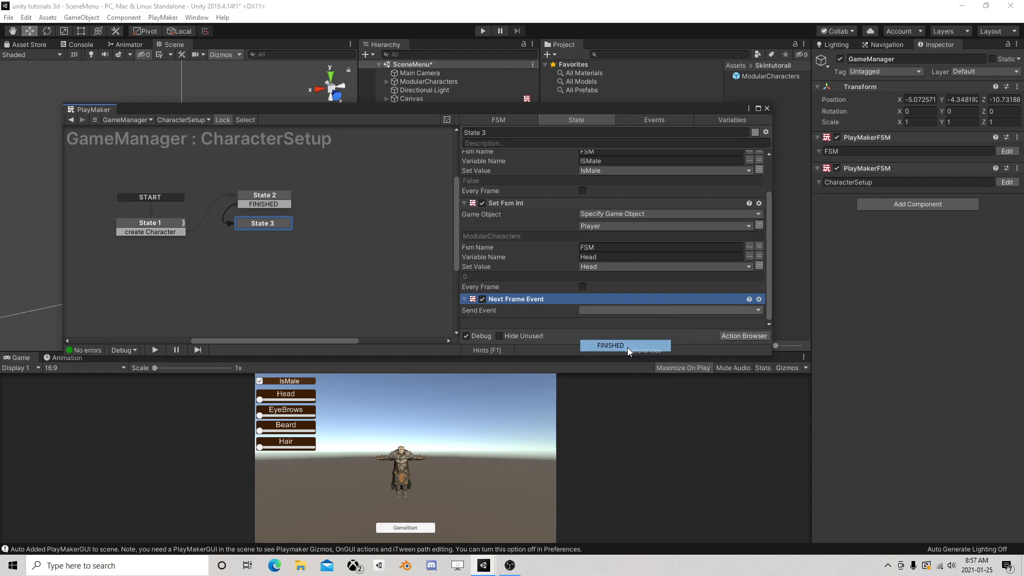
# Add a FINISHED transition to State 3 and link it to a new State 4 placed below it
pyautogui.rightClick(261, 229)
pyautogui.moveTo(288, 230)
pyautogui.click(426, 245)
pyautogui.rightClick(252, 251)
pyautogui.click(250, 254)
pyautogui.moveTo(263, 232); pyautogui.dragTo(263, 250)
pyautogui.click(262, 250)
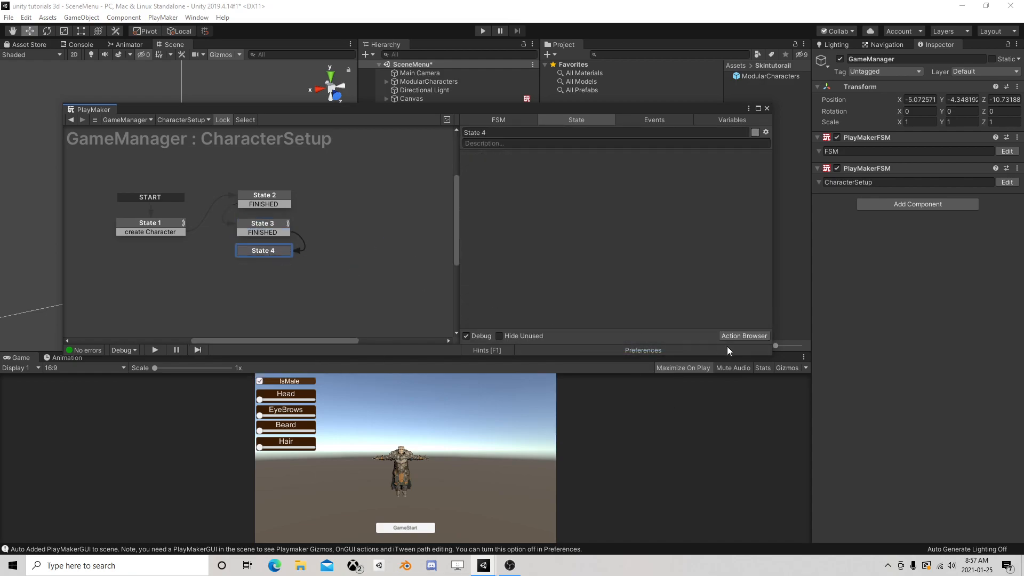
# Add a Send Event action to State 4
pyautogui.click(746, 336)
pyautogui.write('sen')
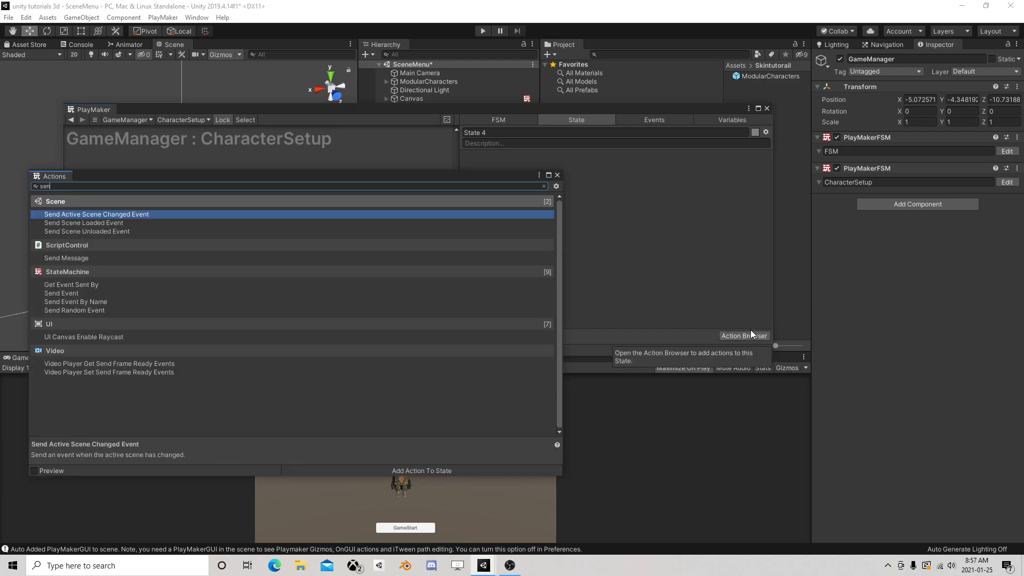
pyautogui.write('d eve')
pyautogui.doubleClick(101, 255)
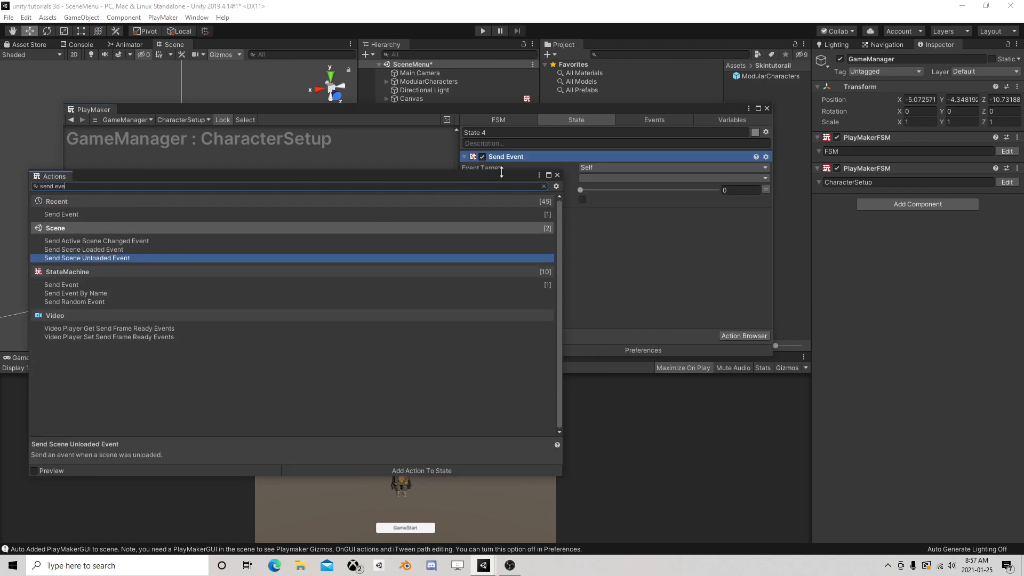
pyautogui.click(557, 175)
# Set the Send Event target to Game Object and specify the ModularCharacters prefab as the object
pyautogui.click(613, 167)
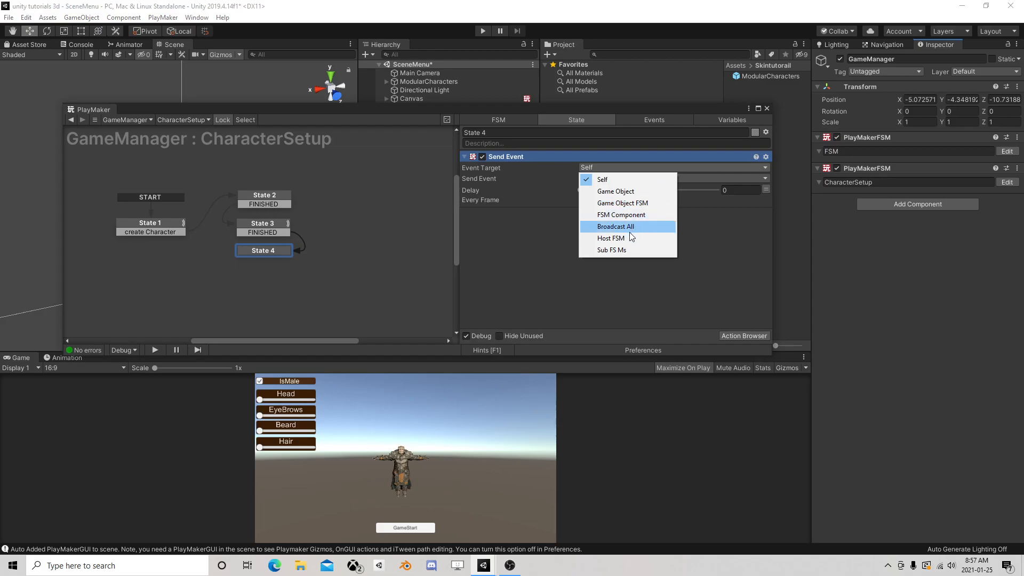
pyautogui.click(647, 193)
pyautogui.click(648, 197)
pyautogui.click(634, 174)
pyautogui.click(634, 178)
pyautogui.click(631, 202)
pyautogui.click(769, 75)
pyautogui.moveTo(769, 76); pyautogui.dragTo(593, 185)
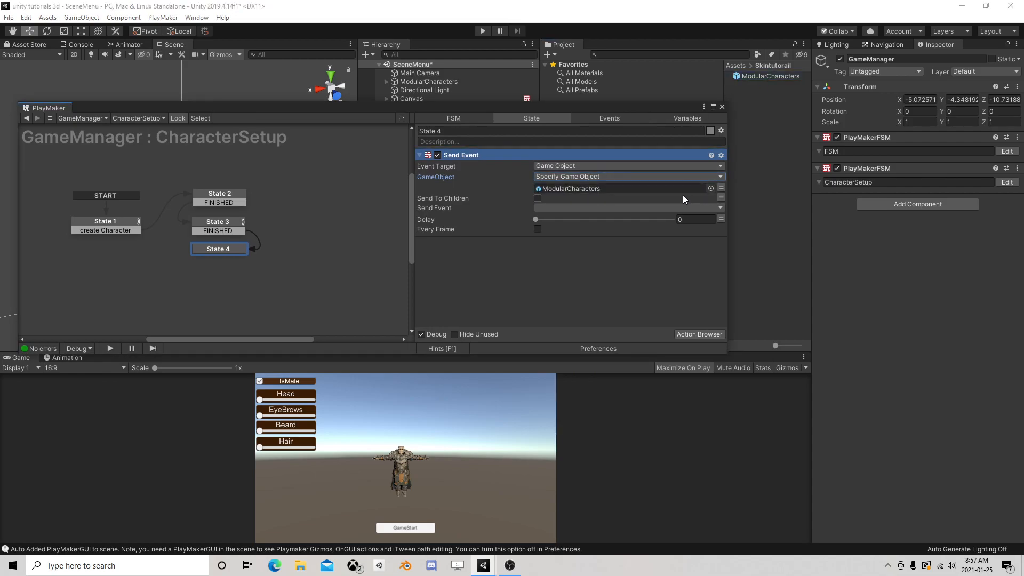
# Target Send Event at Game Object FSM on the specified ModularCharacters prefab, with FSM name FSM and the Start event
pyautogui.click(549, 167)
pyautogui.click(568, 199)
pyautogui.click(598, 177)
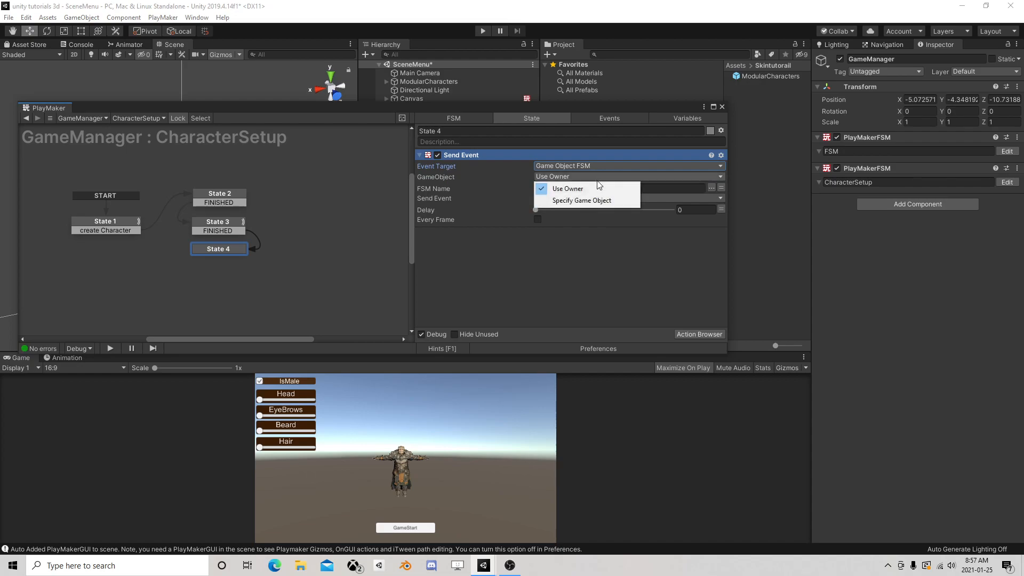
pyautogui.click(601, 200)
pyautogui.moveTo(768, 76); pyautogui.dragTo(610, 189)
pyautogui.click(711, 197)
pyautogui.click(726, 202)
pyautogui.click(709, 208)
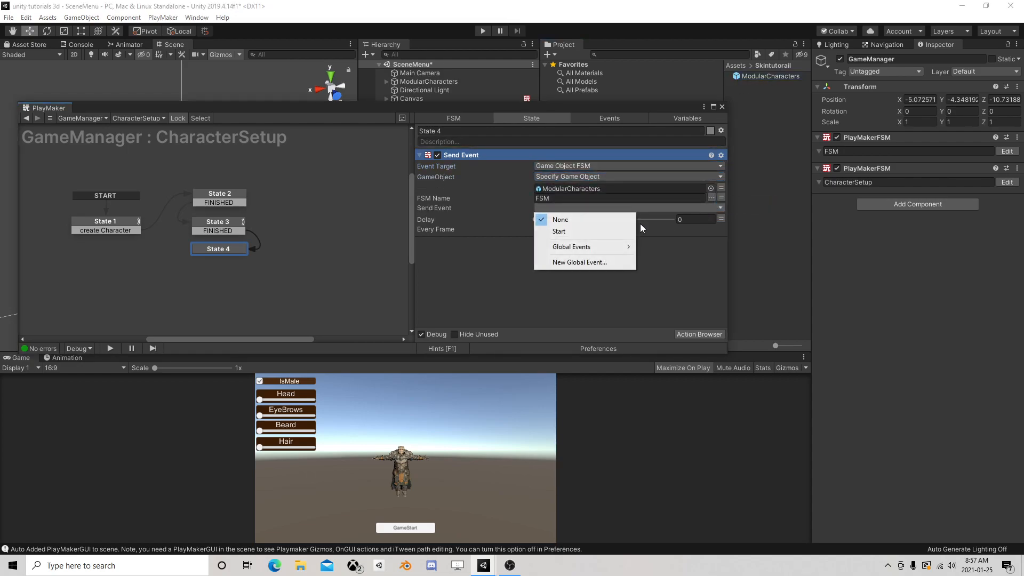
pyautogui.click(559, 231)
# Replace the Send Event action's specified game object with the Player variable
pyautogui.click(720, 188)
pyautogui.click(671, 189)
pyautogui.click(560, 210)
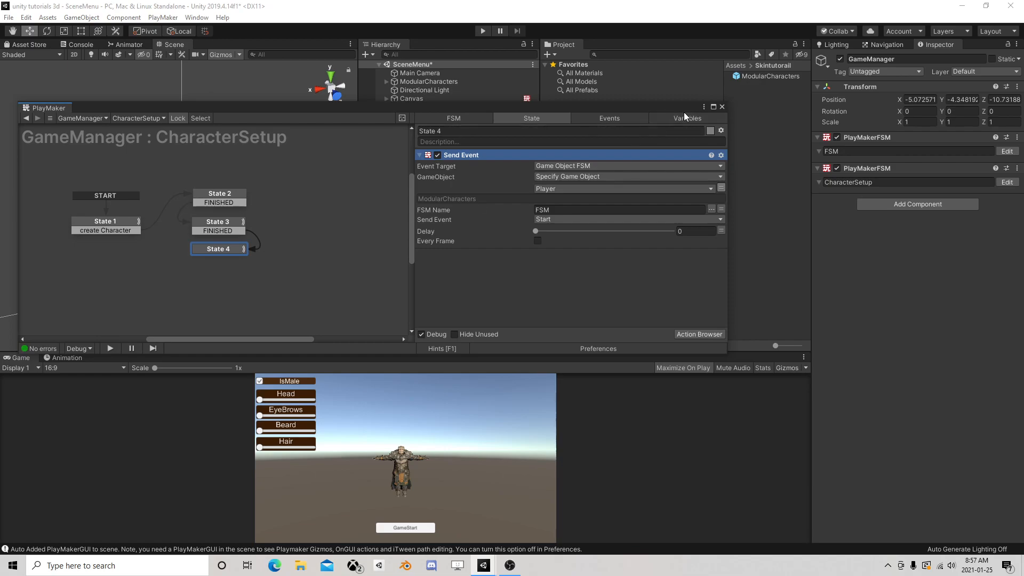
# Close the FSM editor and save the SceneMenu scene
pyautogui.click(723, 107)
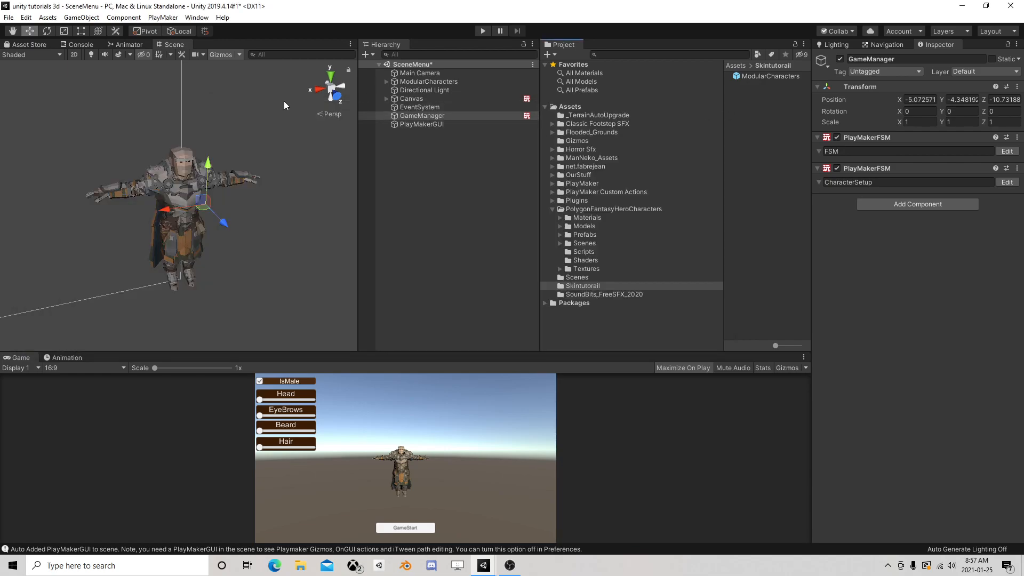
pyautogui.click(8, 17)
pyautogui.click(18, 55)
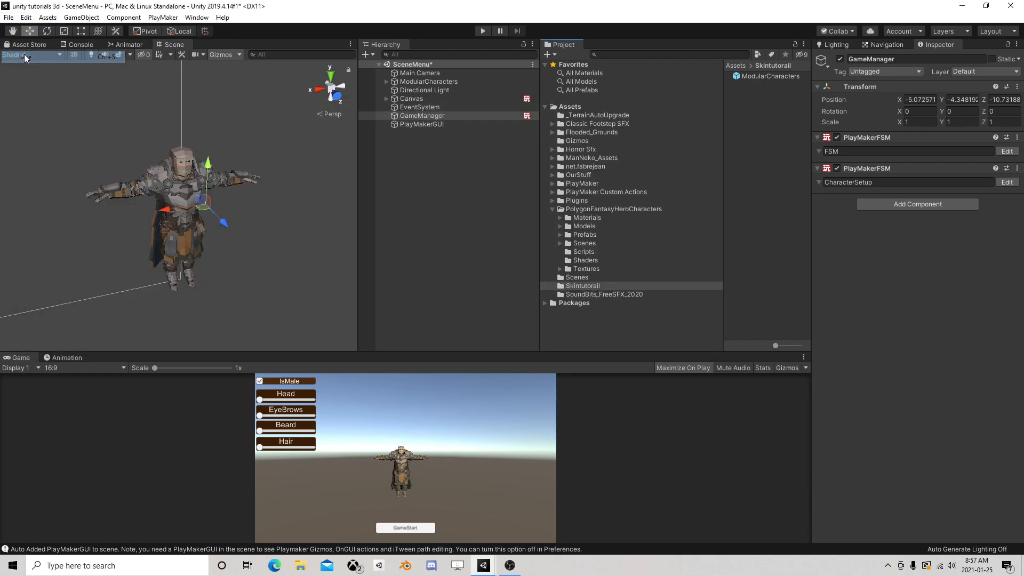
# Playtest the menu with IsMale off and the Head slider at about three quarters, start the game and pause it
pyautogui.click(481, 31)
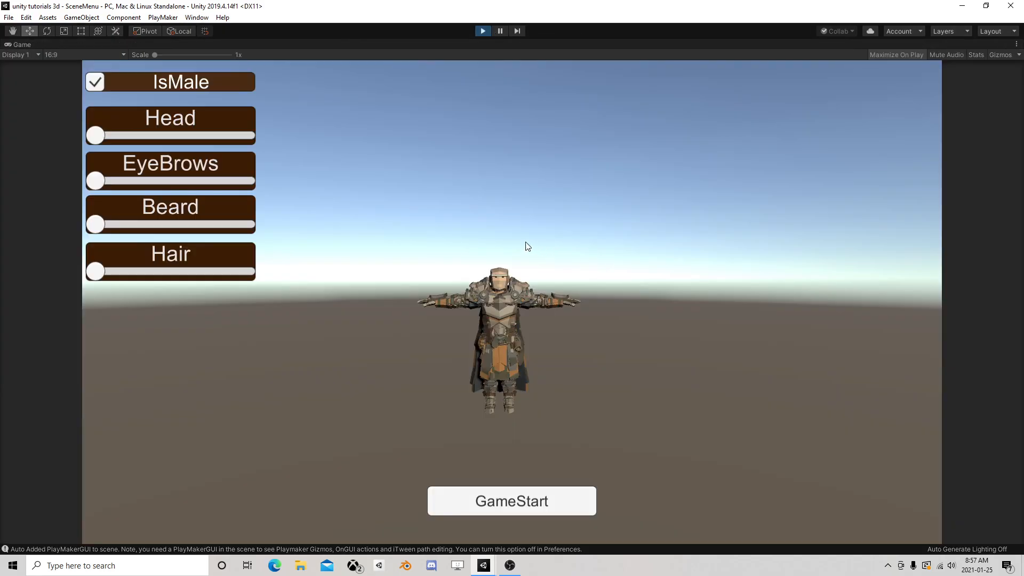
pyautogui.click(100, 84)
pyautogui.click(100, 85)
pyautogui.click(99, 84)
pyautogui.moveTo(98, 139); pyautogui.dragTo(214, 129)
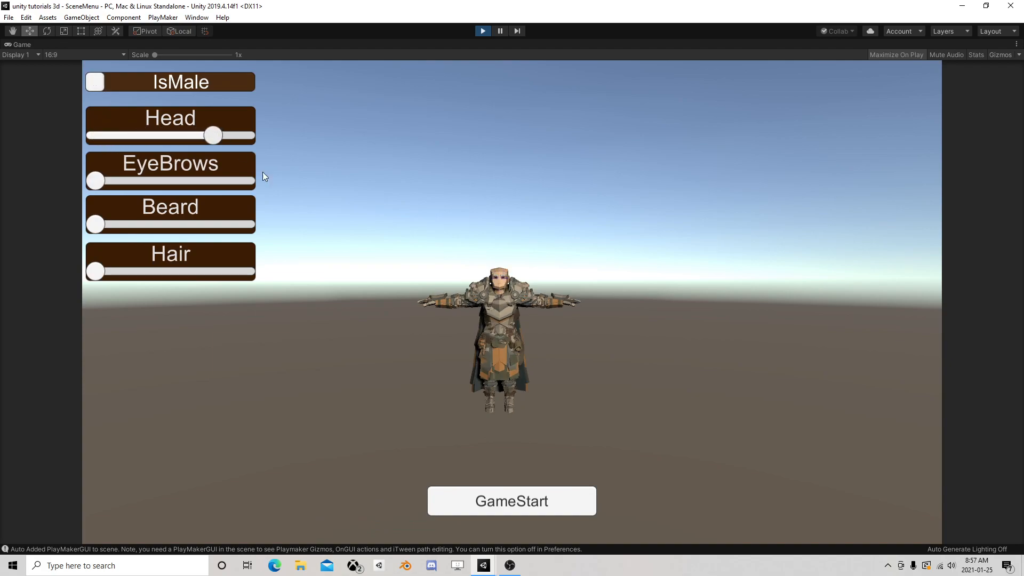
pyautogui.click(503, 498)
pyautogui.click(498, 35)
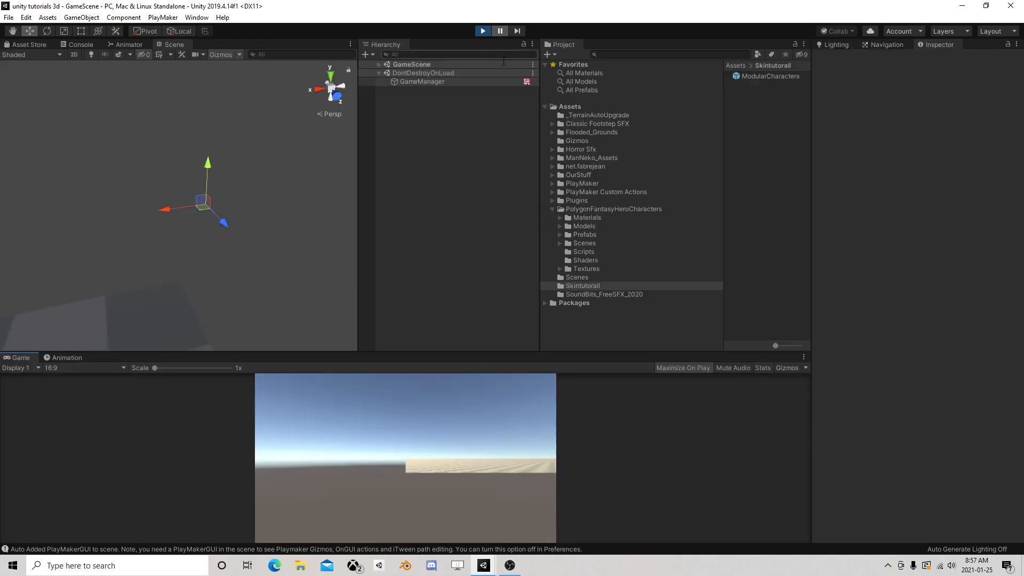
# Inspect GameManager's running CharacterSetup FSM in GameScene, resume the paused game to check State 1, and stop the playtest
pyautogui.click(379, 64)
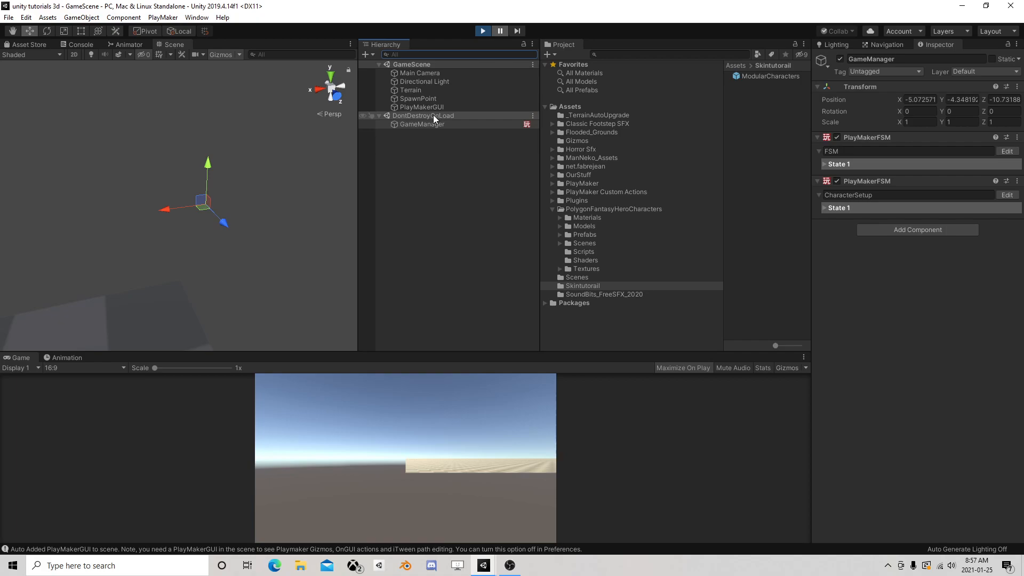
pyautogui.click(422, 124)
pyautogui.click(1006, 195)
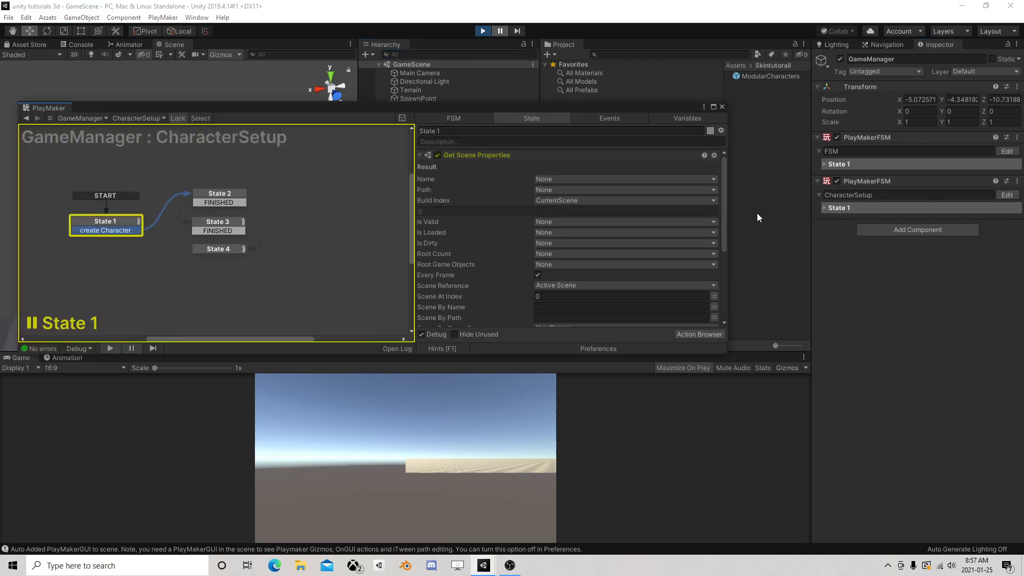
pyautogui.click(500, 31)
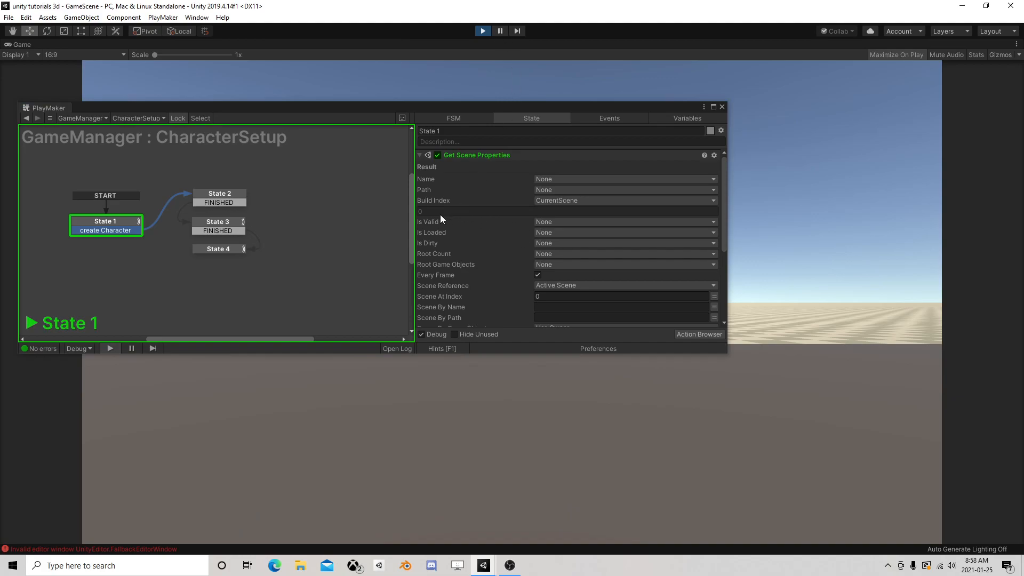
pyautogui.scroll(-1, 500, 247)
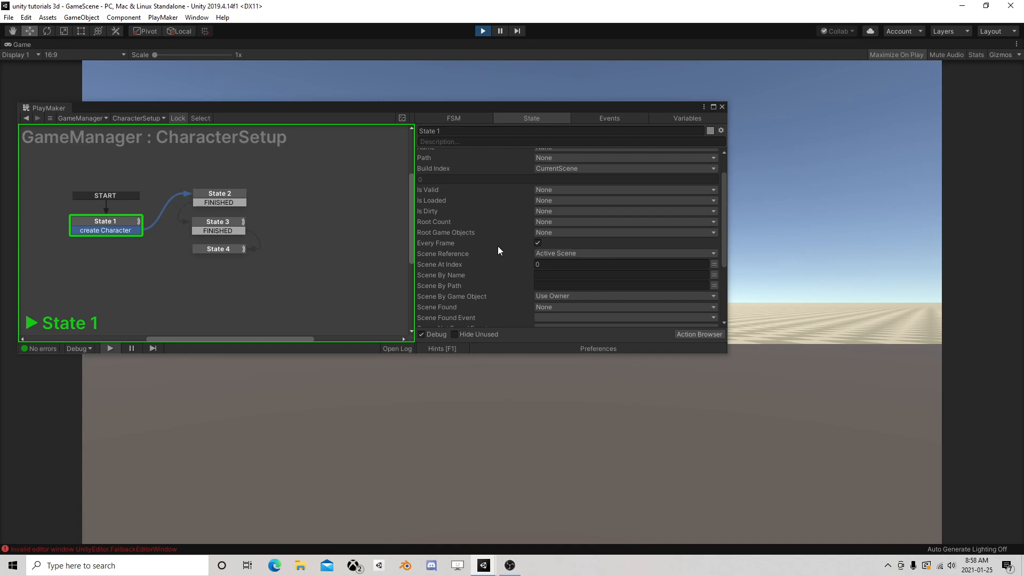
pyautogui.click(484, 31)
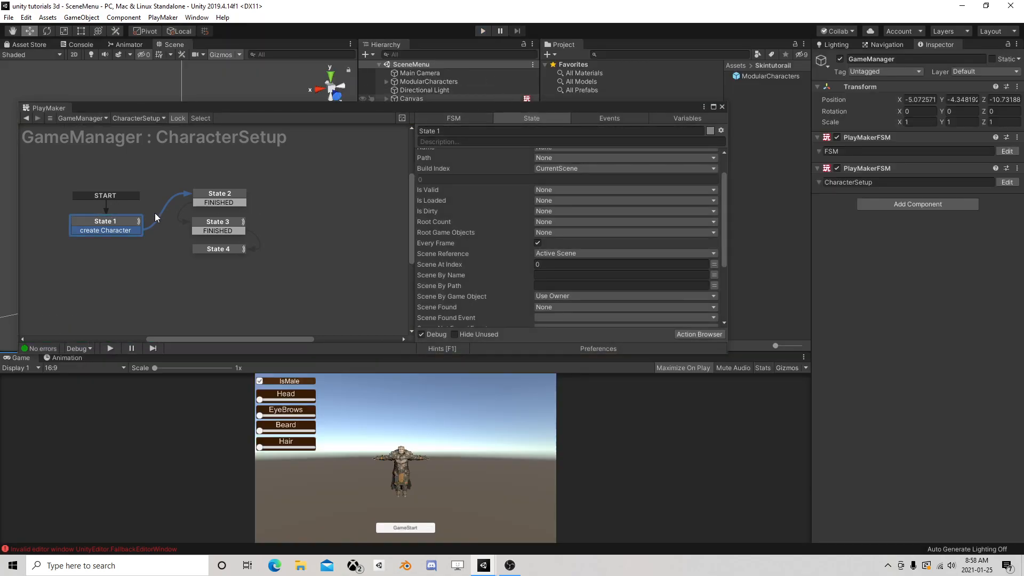
# Review State 1's Int Compare settings and move State 1 slightly upward in the FSM graph
pyautogui.scroll(-3, 479, 210)
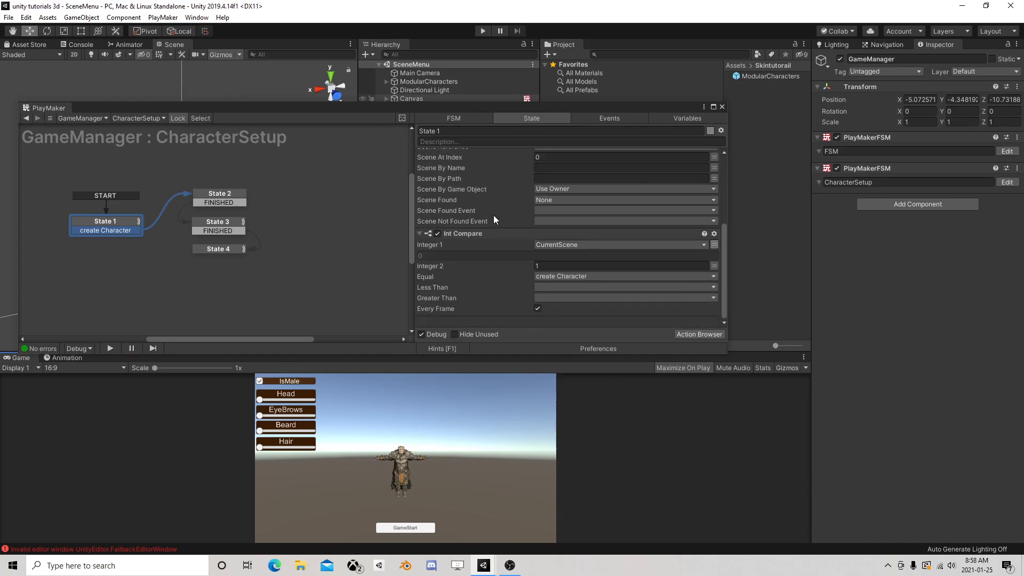
pyautogui.moveTo(174, 220); pyautogui.dragTo(280, 208, button='middle')
pyautogui.moveTo(232, 207); pyautogui.dragTo(225, 187)
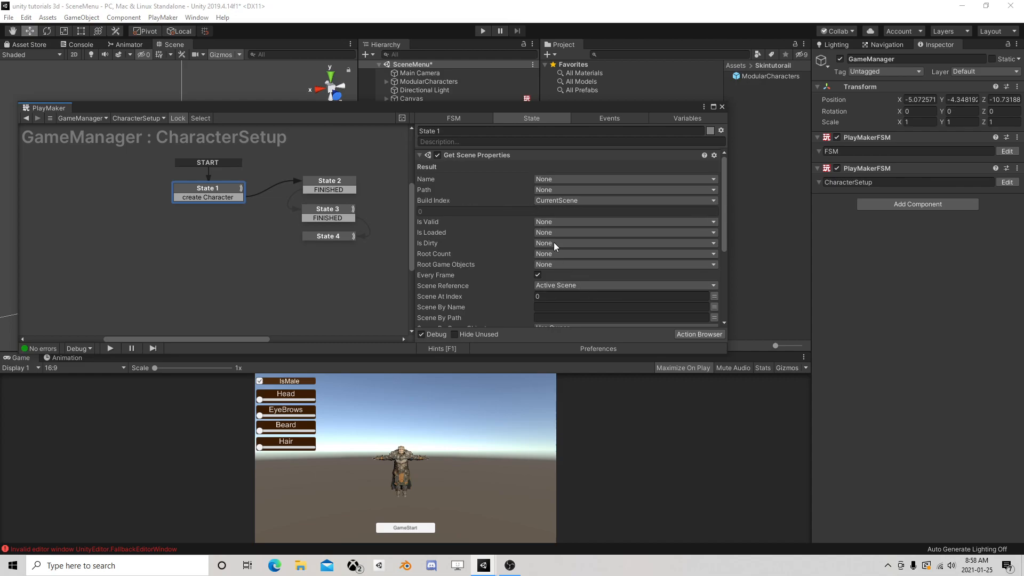
# Check the scene indexes in Build Settings against State 1's Get Scene Properties and Int Compare settings
pyautogui.click(25, 18)
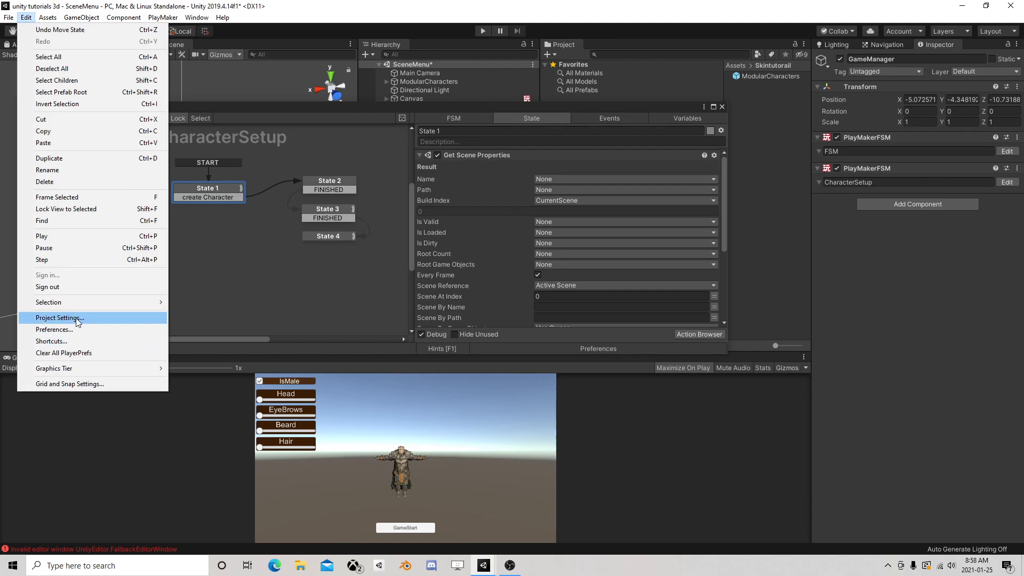
pyautogui.moveTo(8, 17)
pyautogui.click(32, 127)
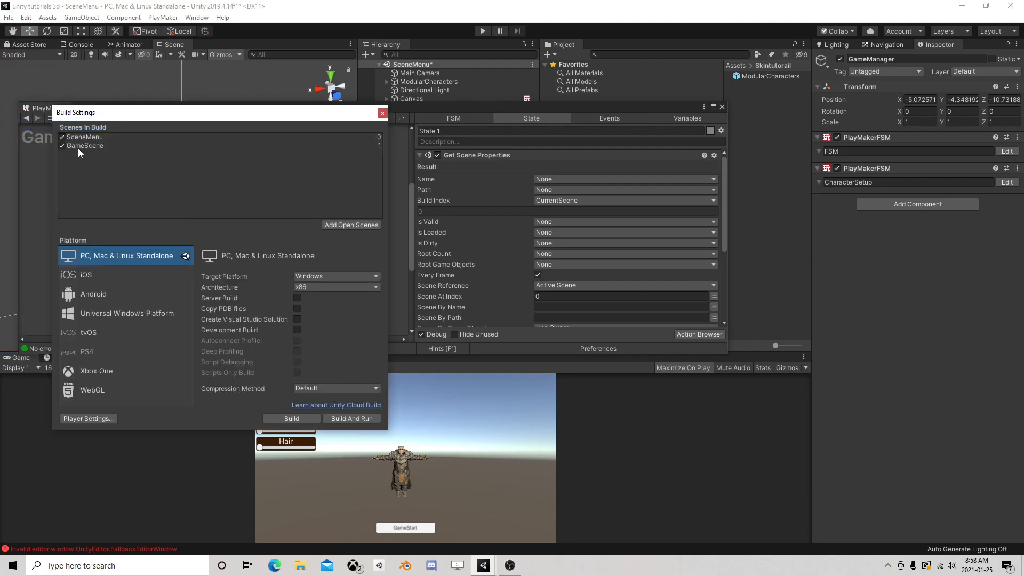
pyautogui.click(382, 113)
pyautogui.scroll(-3, 546, 276)
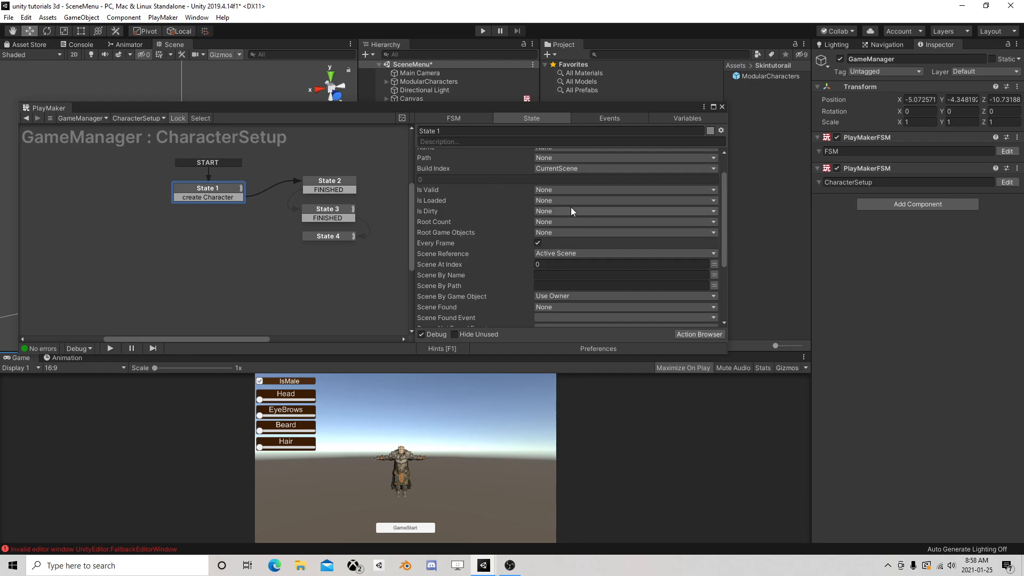
pyautogui.scroll(-10, 582, 261)
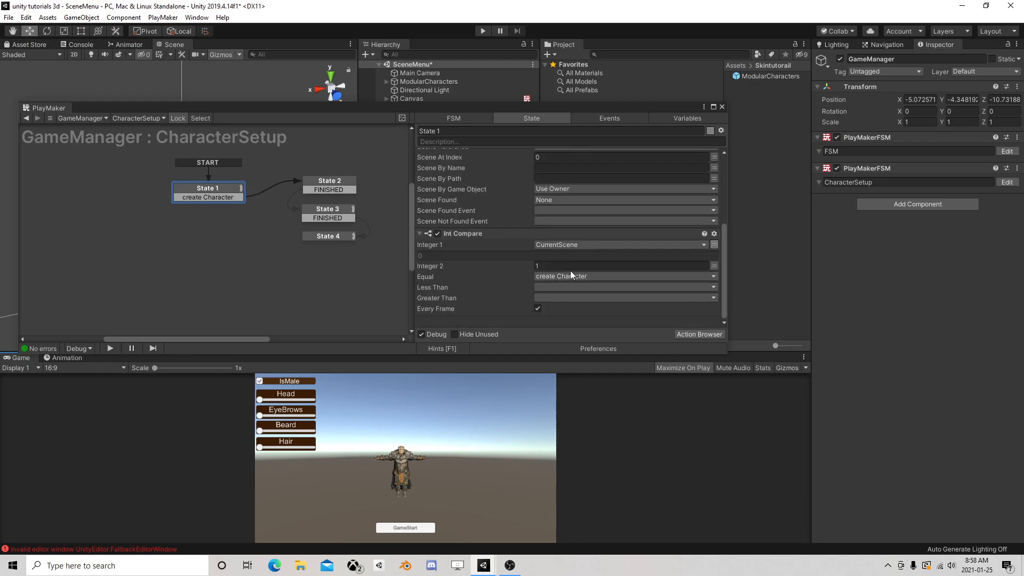
pyautogui.scroll(10, 583, 273)
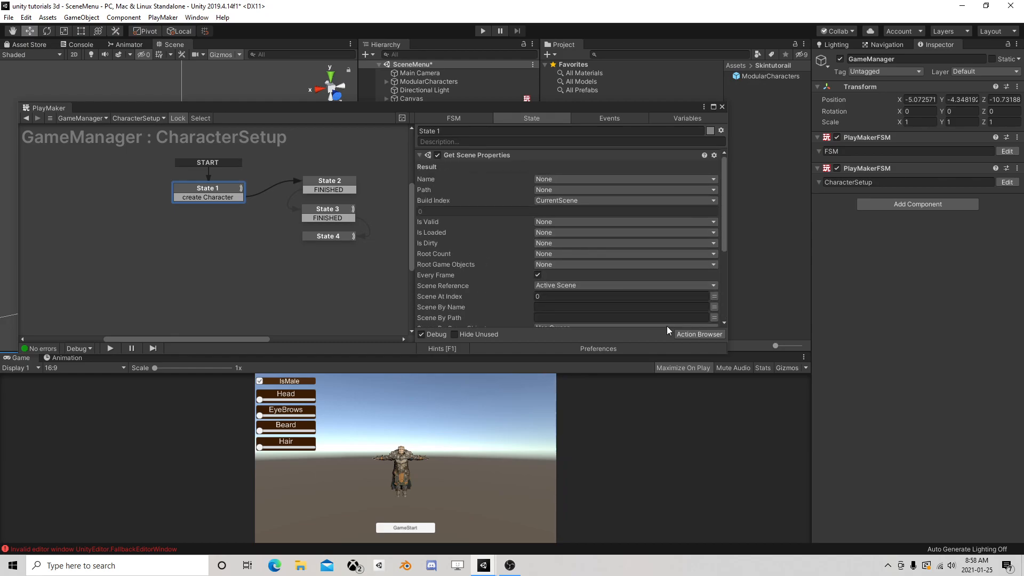
# Find the scene actions and add Get Scene Is Loaded to State 1 after Int Compare
pyautogui.click(686, 335)
pyautogui.write('scene')
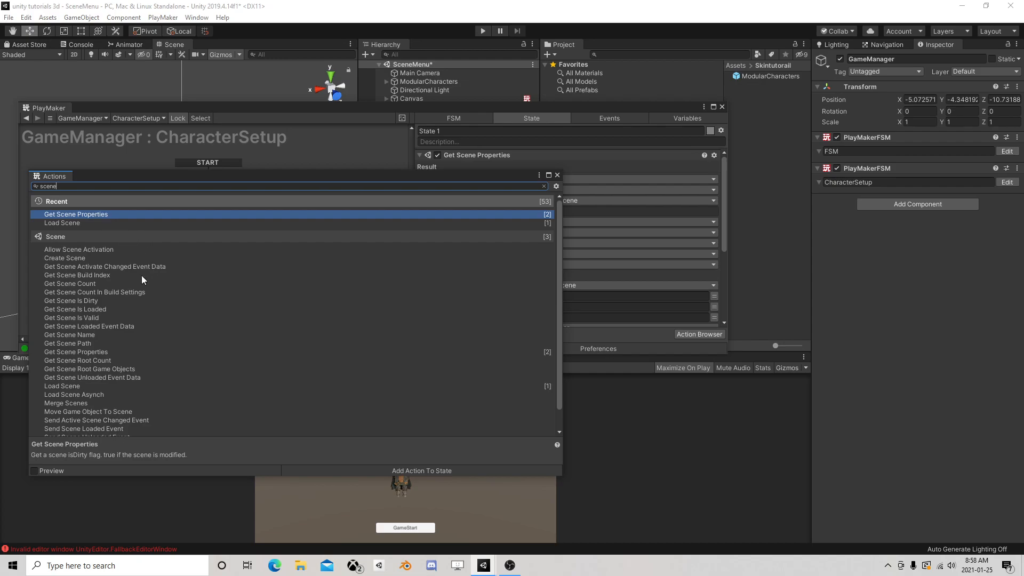
pyautogui.click(66, 309)
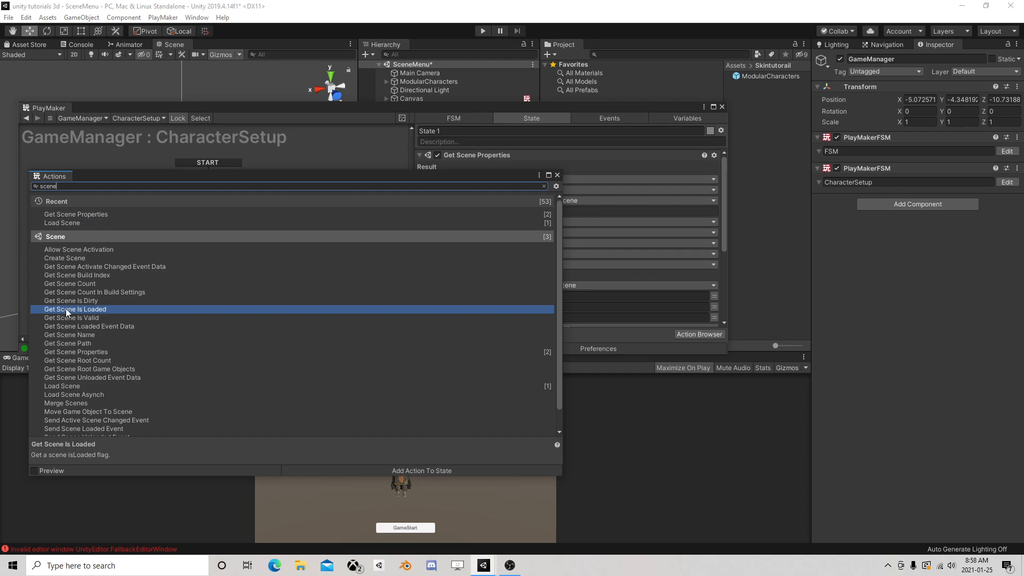
pyautogui.doubleClick(66, 309)
pyautogui.scroll(-2, 174, 310)
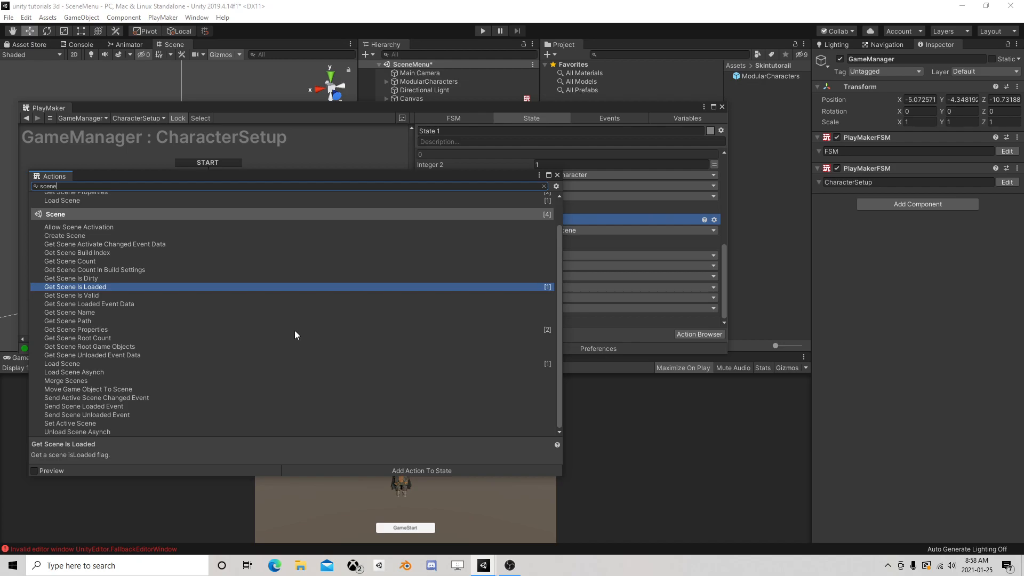
pyautogui.click(557, 175)
pyautogui.scroll(5, 536, 230)
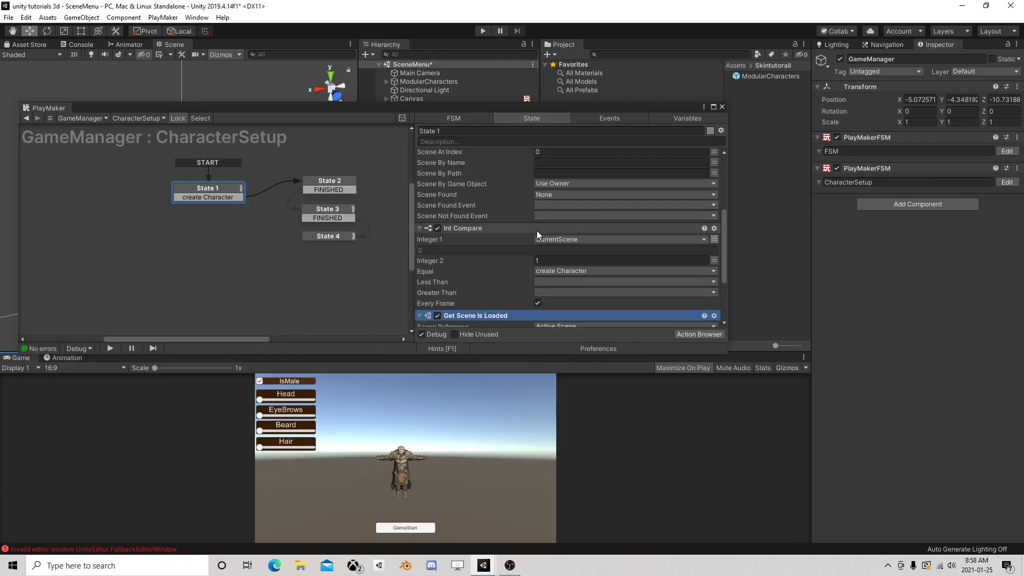
# Set the scene reference of State 1's Get Scene Is Loaded action to Scene At Index
pyautogui.scroll(-2, 537, 241)
pyautogui.scroll(-4, 537, 242)
pyautogui.scroll(5, 539, 242)
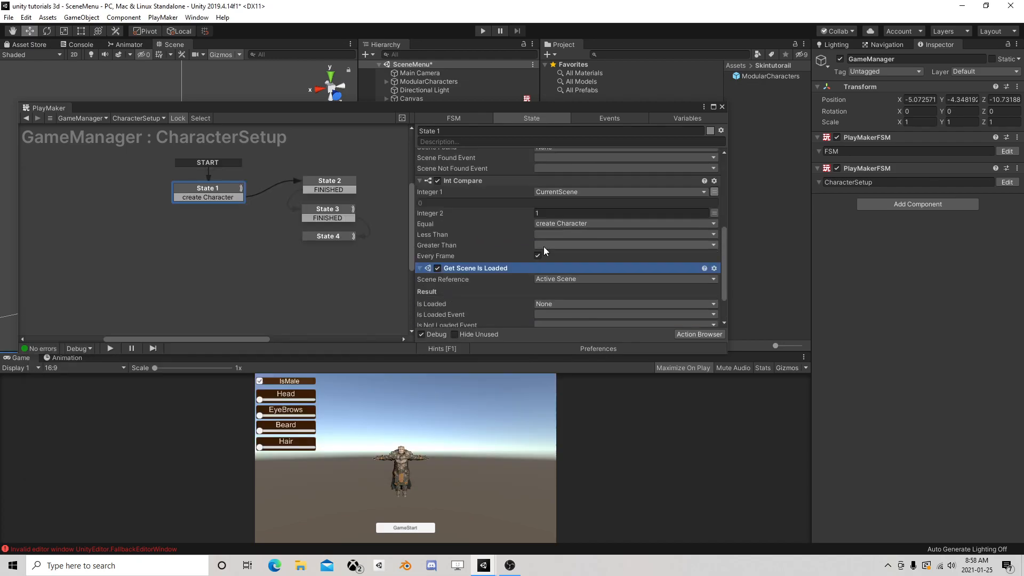
pyautogui.scroll(-3, 549, 242)
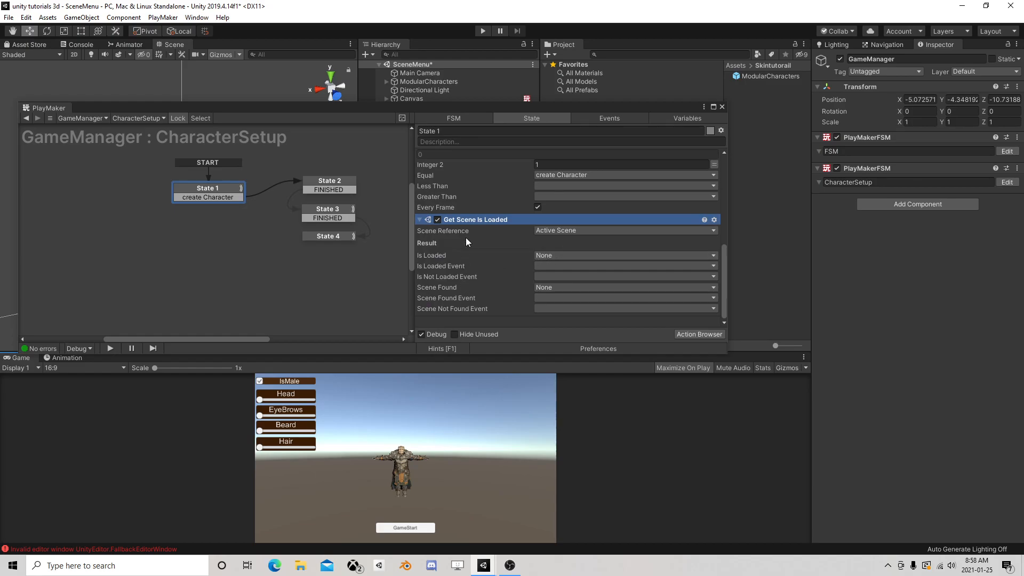
pyautogui.click(549, 231)
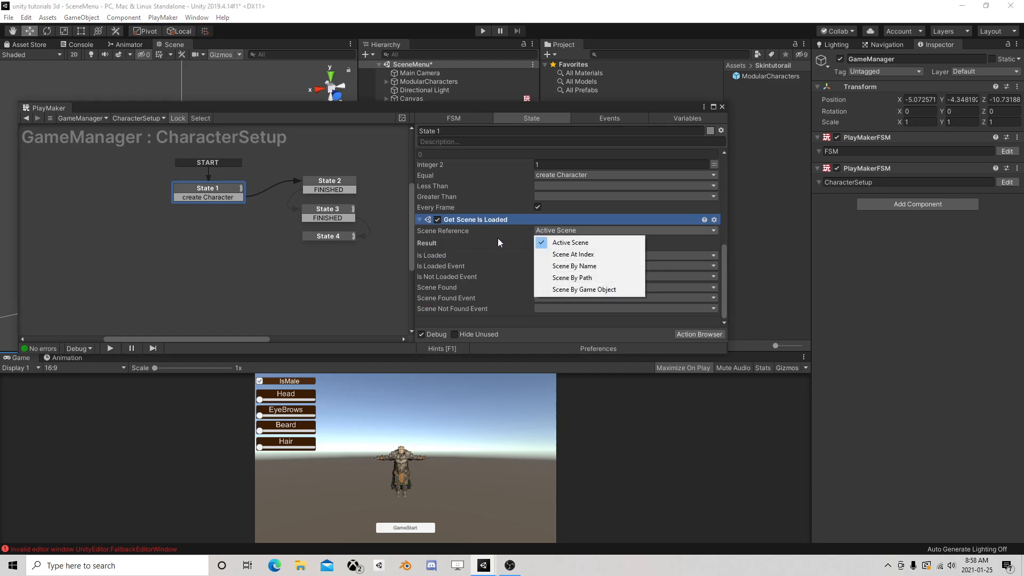
pyautogui.click(557, 254)
# Delete Get Scene Properties from State 1 and move Get Scene Is Loaded above Int Compare
pyautogui.scroll(3, 449, 248)
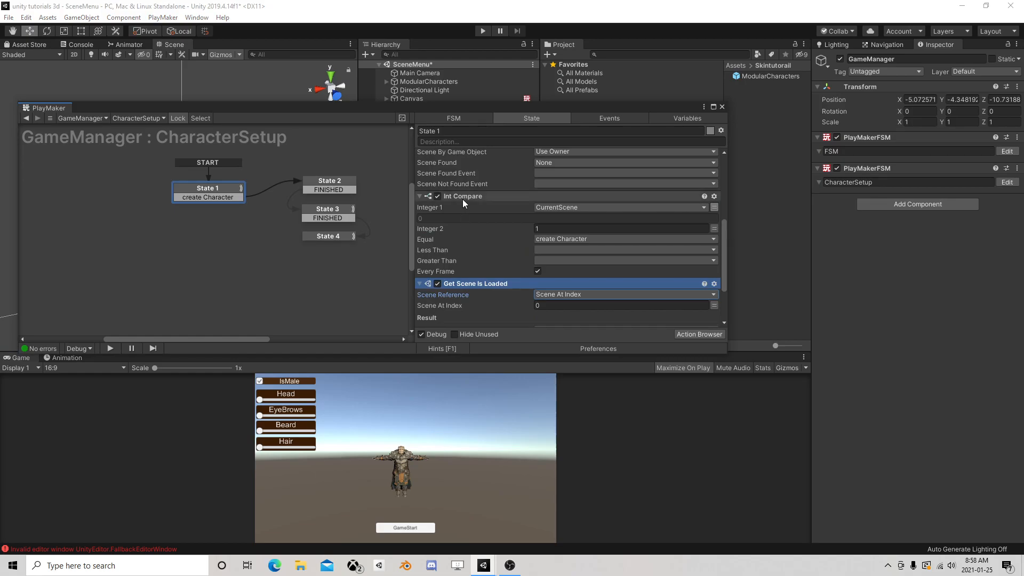
pyautogui.scroll(8, 459, 200)
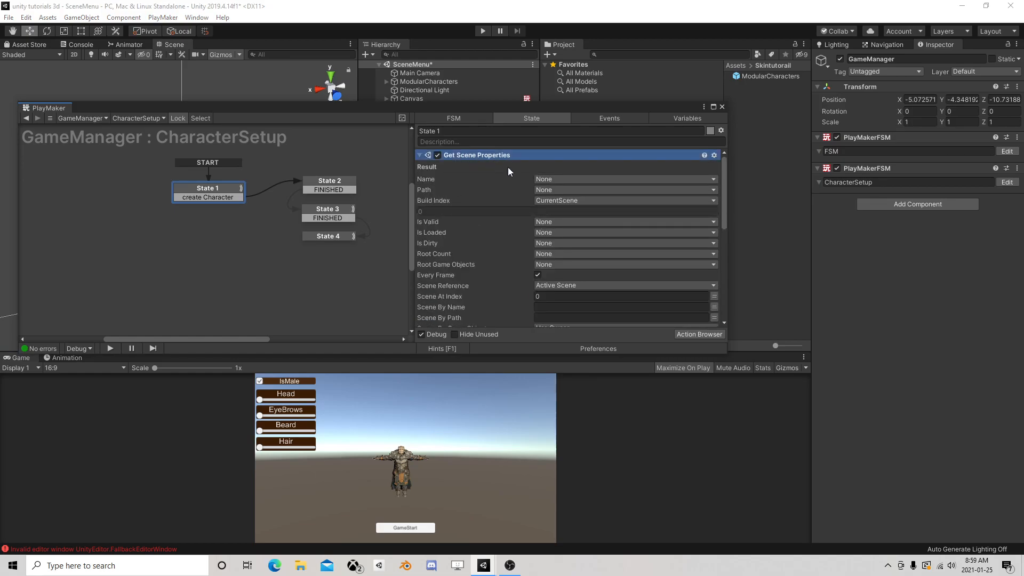
pyautogui.press('Delete')
pyautogui.click(485, 241)
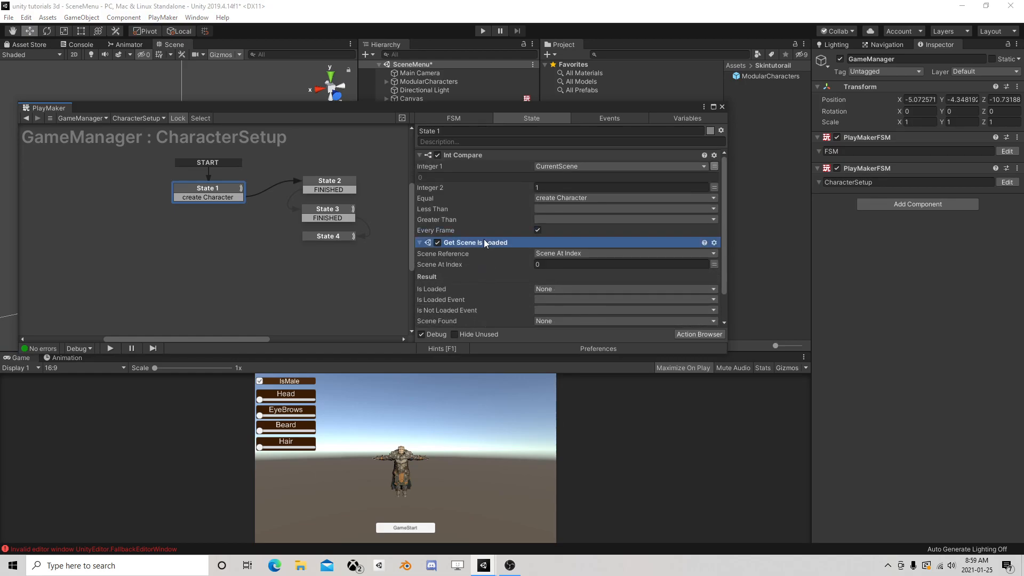
pyautogui.rightClick(491, 242)
pyautogui.click(543, 331)
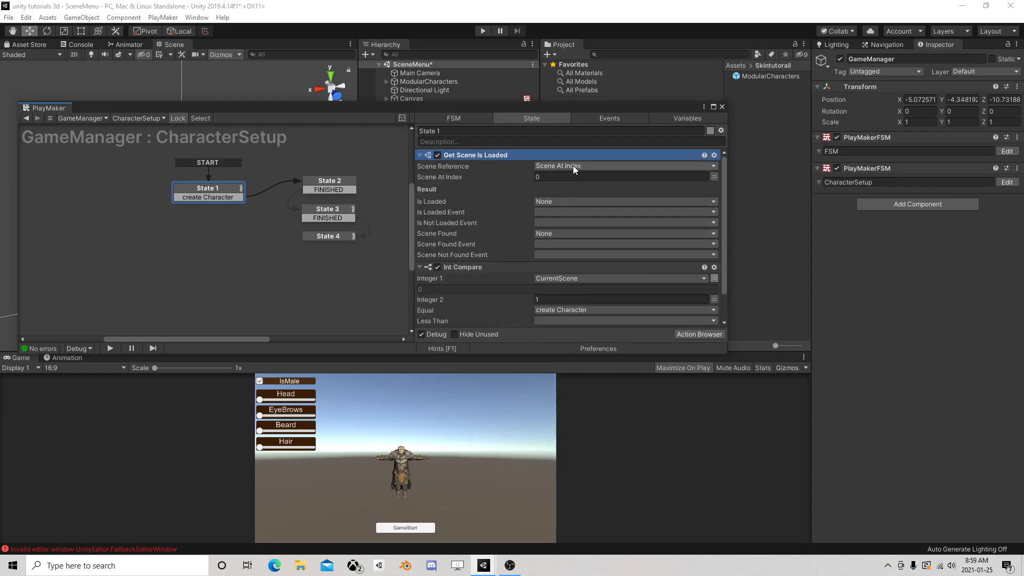
# Keep Get Scene Is Loaded's reference on Scene At Index and set the scene index to 1
pyautogui.click(557, 166)
pyautogui.click(586, 188)
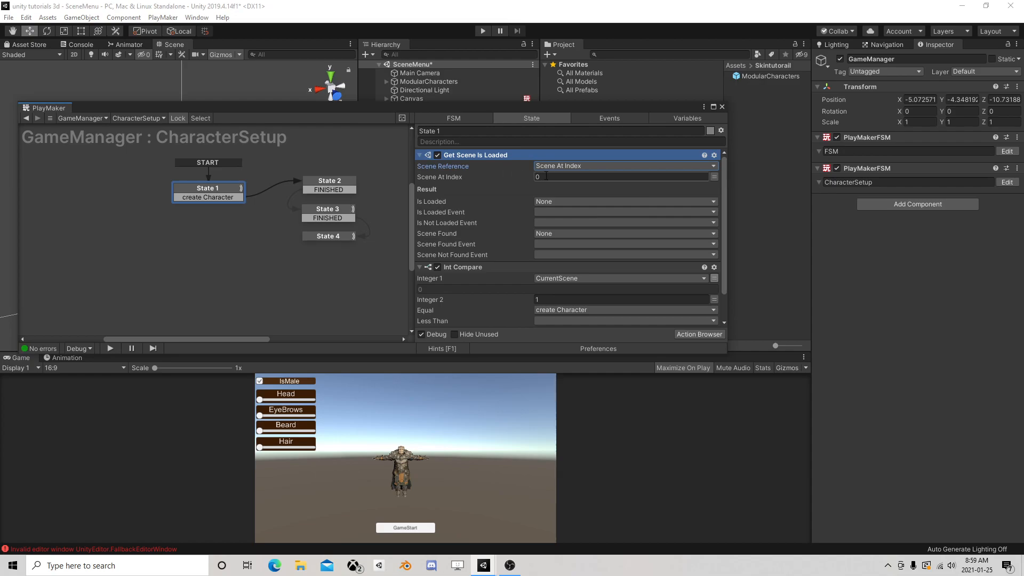
pyautogui.write('1')
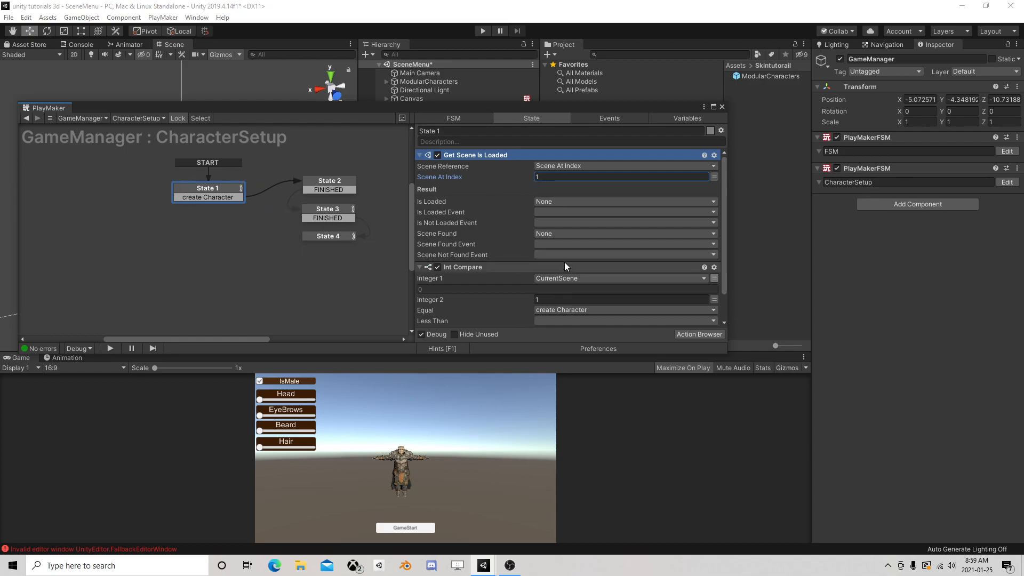
# Create an "is not loaded" event for Get Scene Is Loaded's Is Not Loaded Event and add its transition to State 1
pyautogui.click(574, 223)
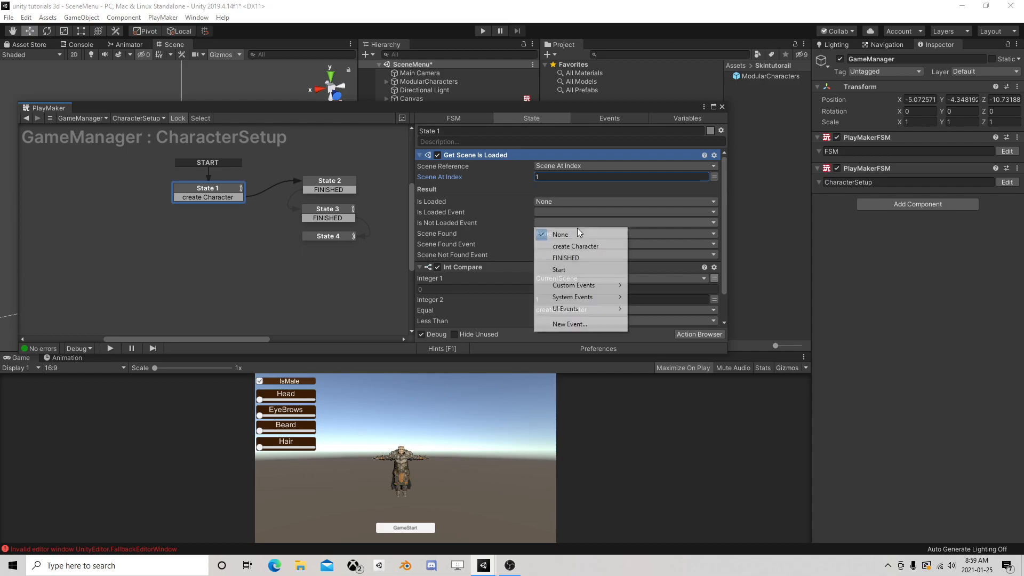
pyautogui.click(589, 311)
pyautogui.write('is not loaded')
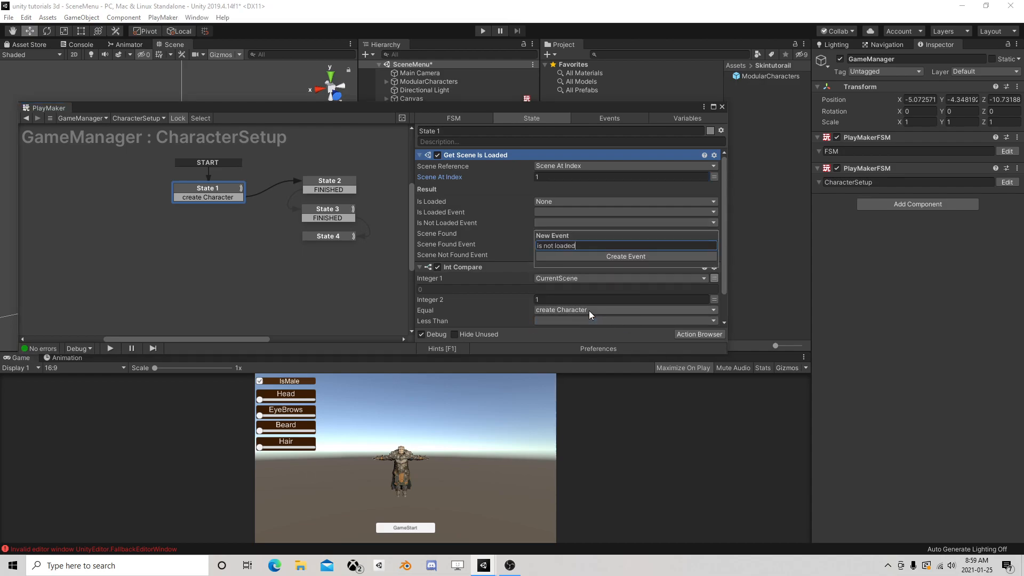
pyautogui.press('Return')
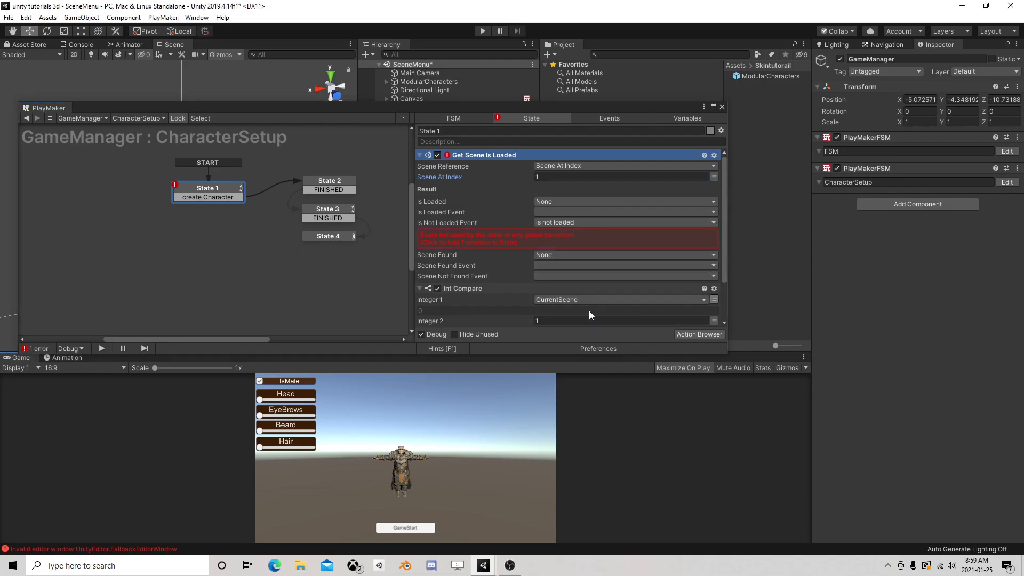
pyautogui.click(527, 236)
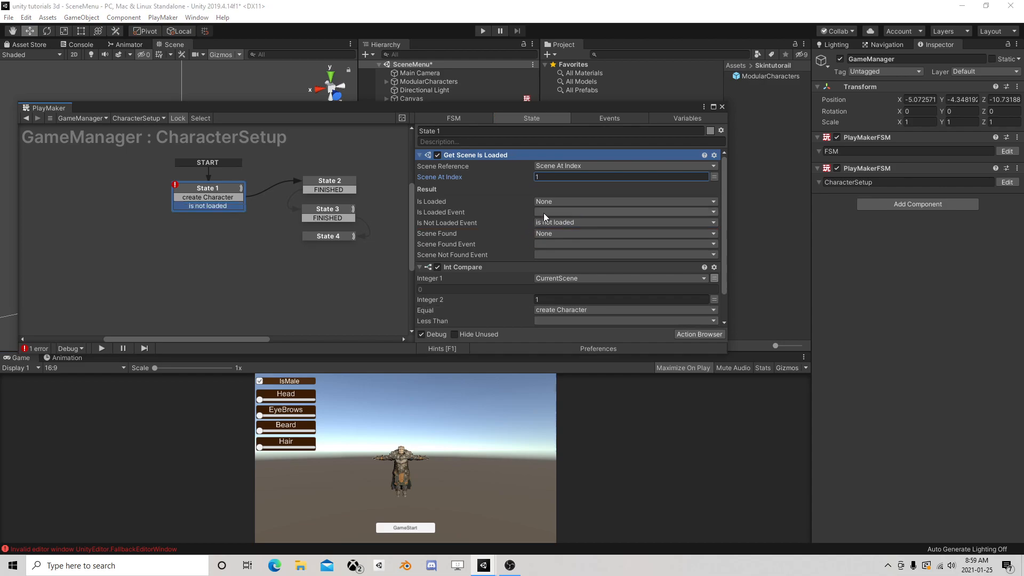
# Set Get Scene Is Loaded's Is Loaded Event to create Character and delete the Int Compare action
pyautogui.click(548, 212)
pyautogui.click(583, 236)
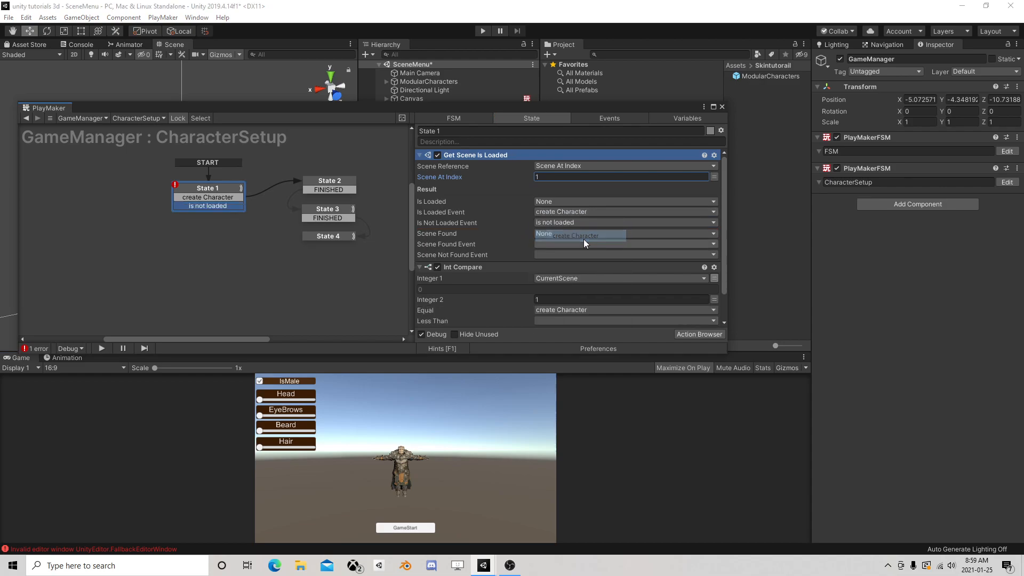
pyautogui.click(483, 266)
pyautogui.press('Delete')
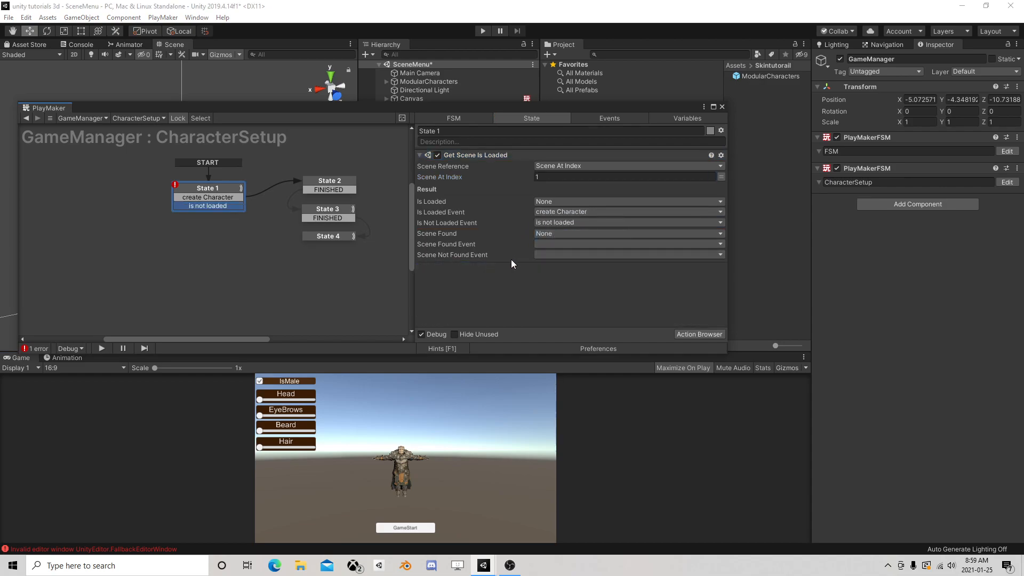
# Delete State 1's create Character transition, add it again below "is not loaded", and link it to State 2
pyautogui.rightClick(218, 199)
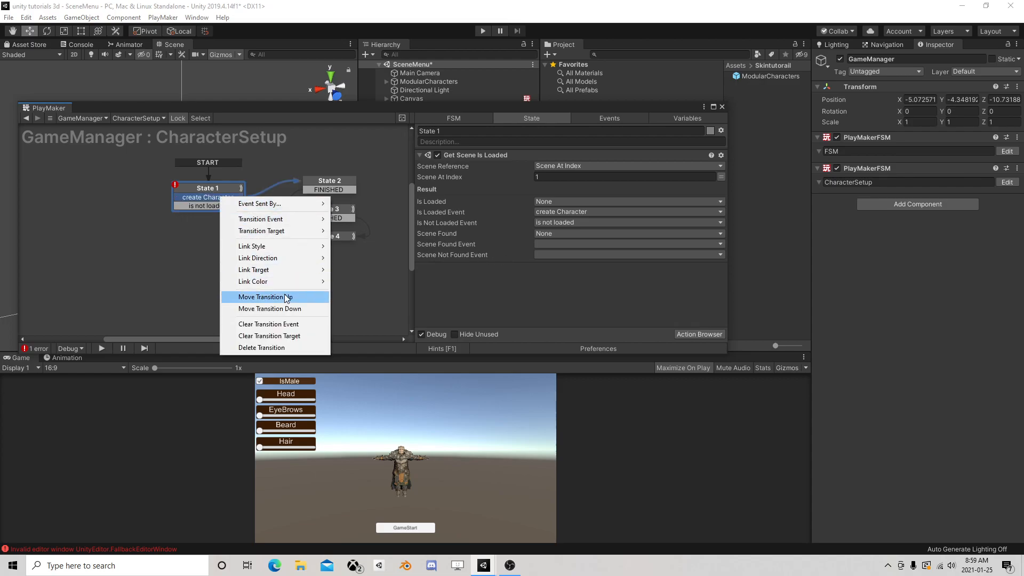
pyautogui.click(256, 347)
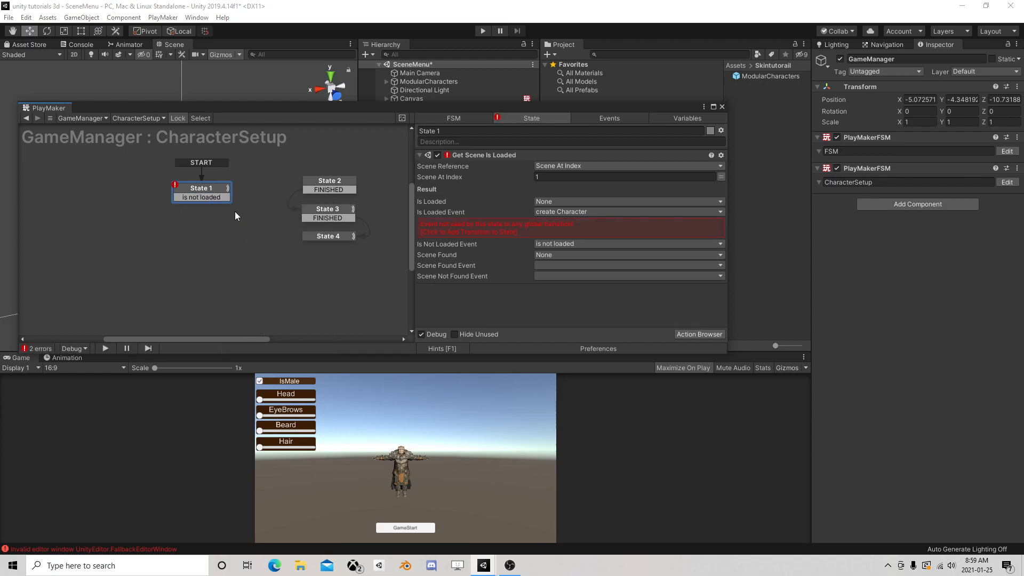
pyautogui.rightClick(209, 189)
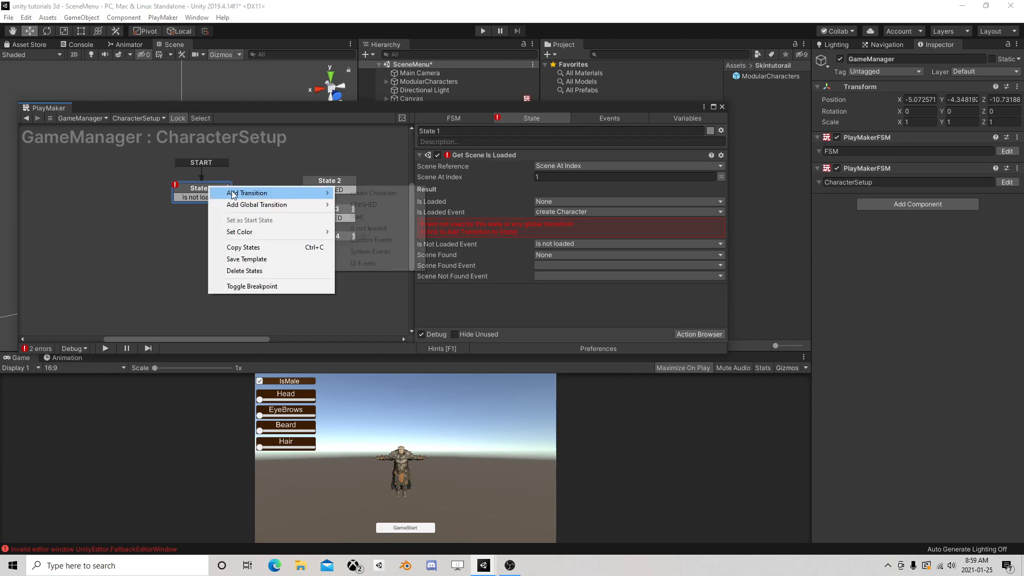
pyautogui.click(379, 193)
pyautogui.moveTo(229, 205); pyautogui.dragTo(316, 191)
# Add a new state beside State 1 and link State 1's "is not loaded" transition to it
pyautogui.rightClick(85, 194)
pyautogui.click(99, 201)
pyautogui.click(184, 198)
pyautogui.moveTo(184, 200); pyautogui.dragTo(113, 198)
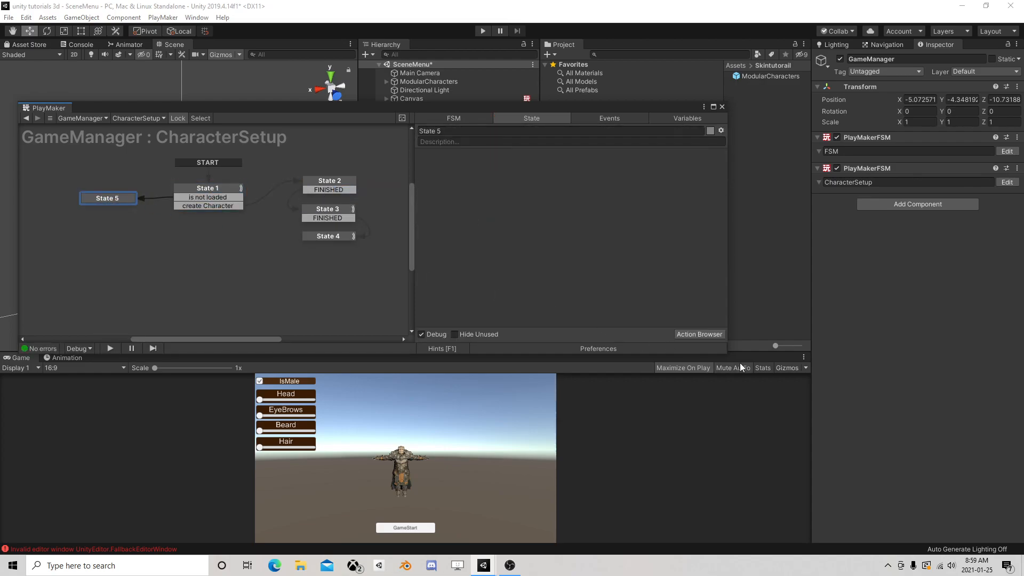
# Add a Next Frame Event action to State 5 that sends FINISHED
pyautogui.click(698, 334)
pyautogui.write('next fra')
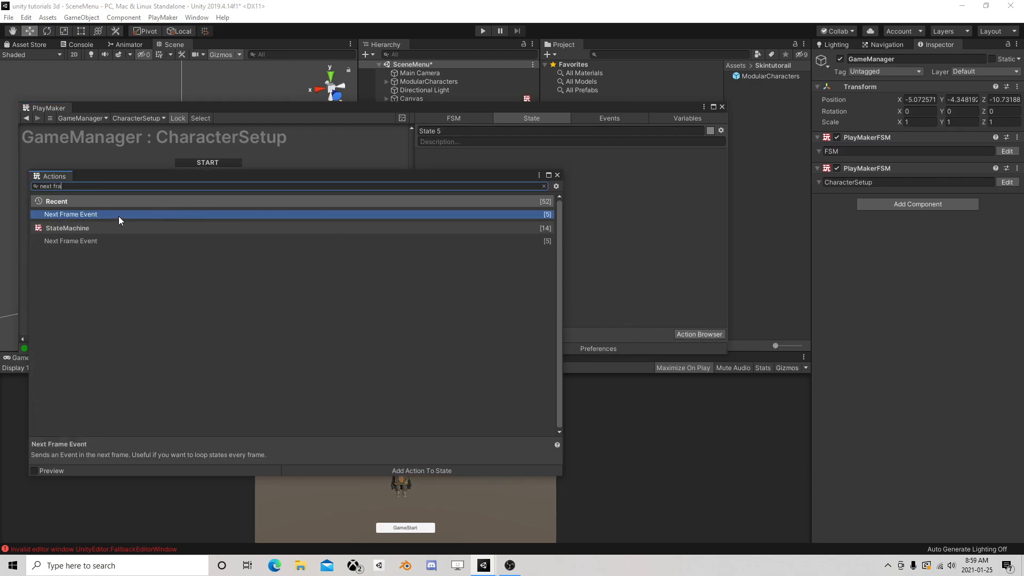
pyautogui.doubleClick(119, 215)
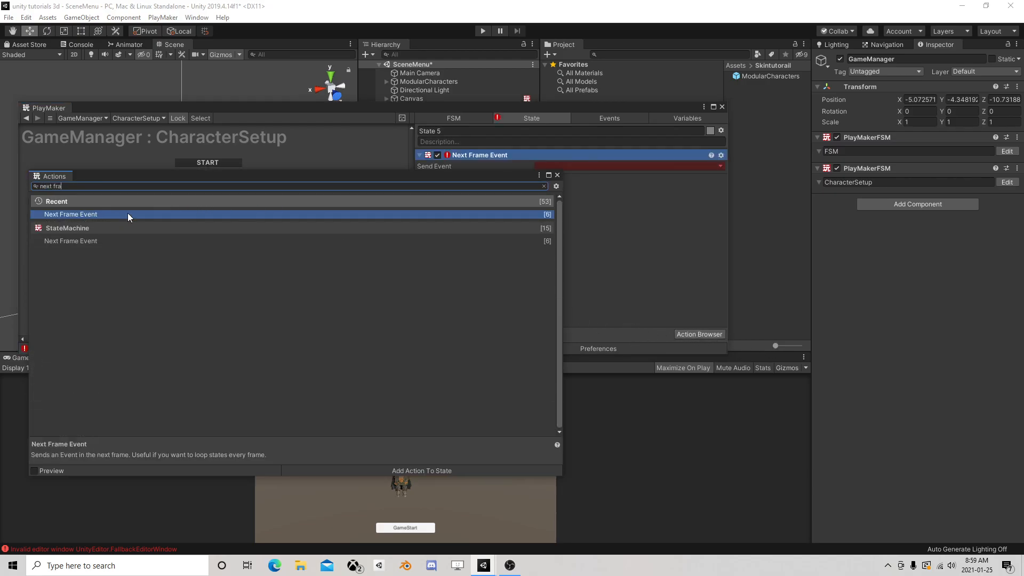
pyautogui.click(557, 176)
pyautogui.click(607, 166)
pyautogui.click(581, 190)
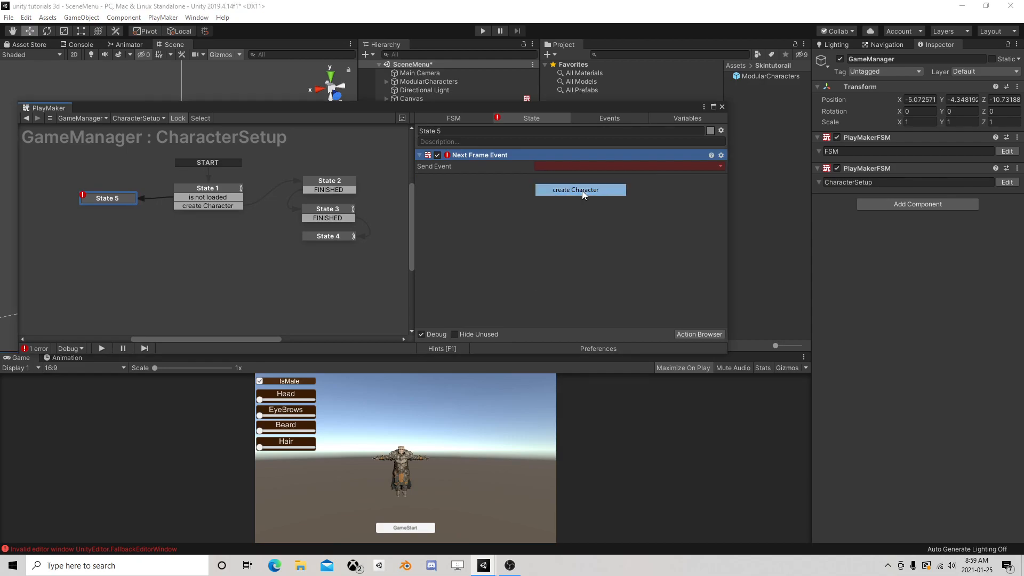
pyautogui.click(567, 164)
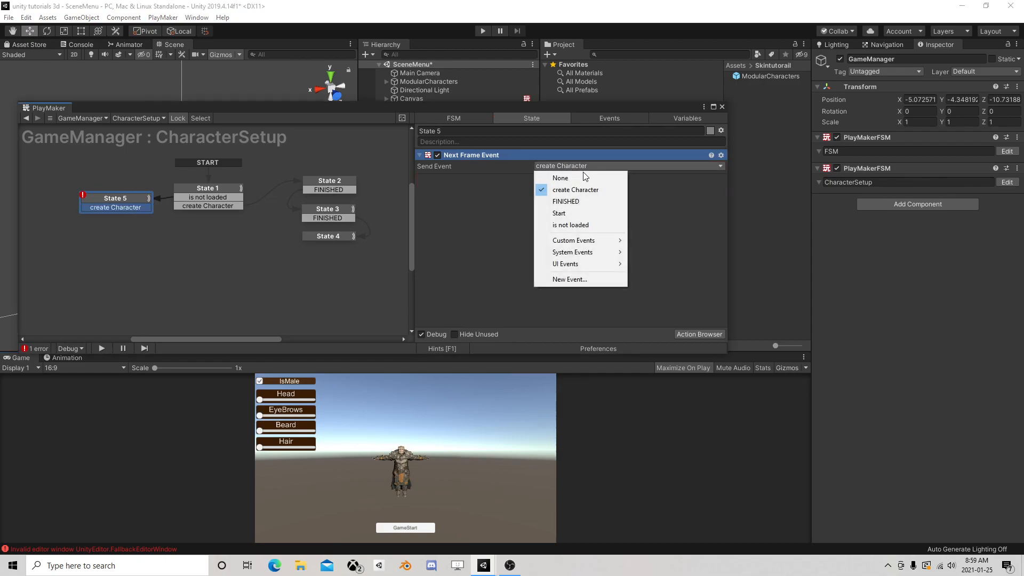
pyautogui.click(574, 199)
# Link State 5's FINISHED transition back to State 1 and delete its create Character transition
pyautogui.moveTo(140, 216); pyautogui.dragTo(198, 191)
pyautogui.rightClick(126, 207)
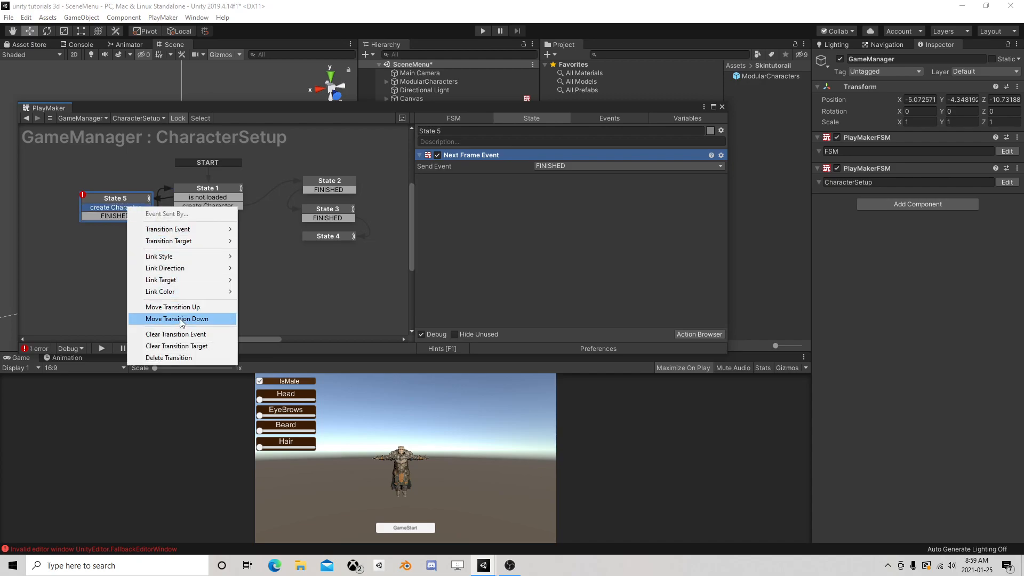
pyautogui.click(140, 357)
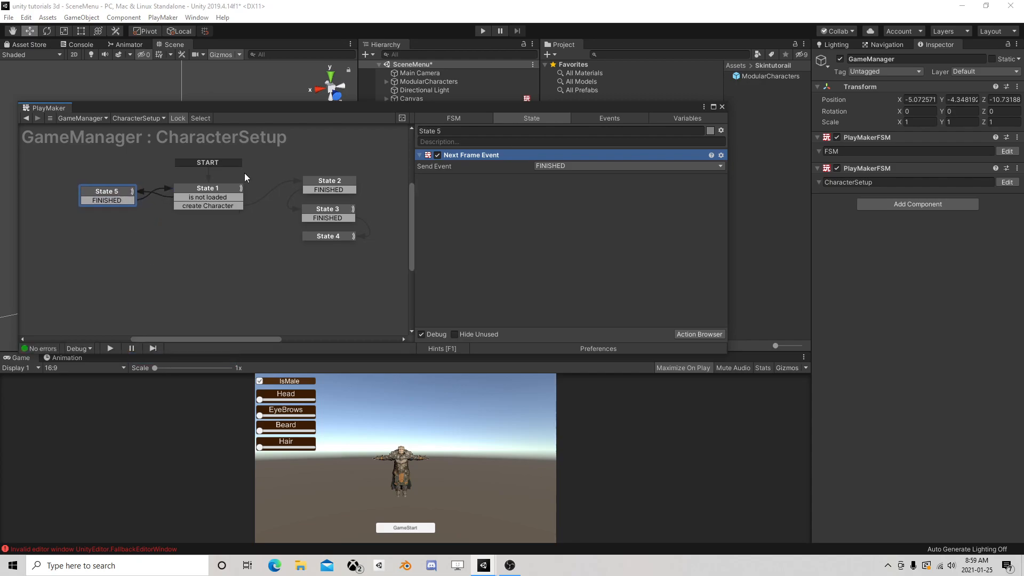
# Playtest the menu scene: turn IsMale off, move the Head slider a little past halfway, and start the game
pyautogui.click(722, 107)
pyautogui.click(483, 31)
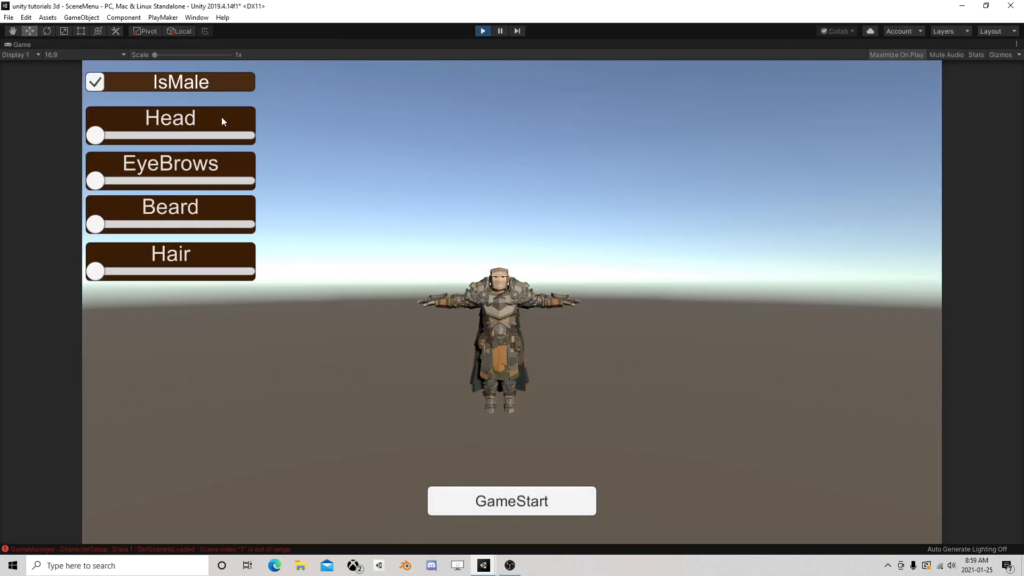
pyautogui.click(113, 86)
pyautogui.moveTo(133, 136); pyautogui.dragTo(188, 136)
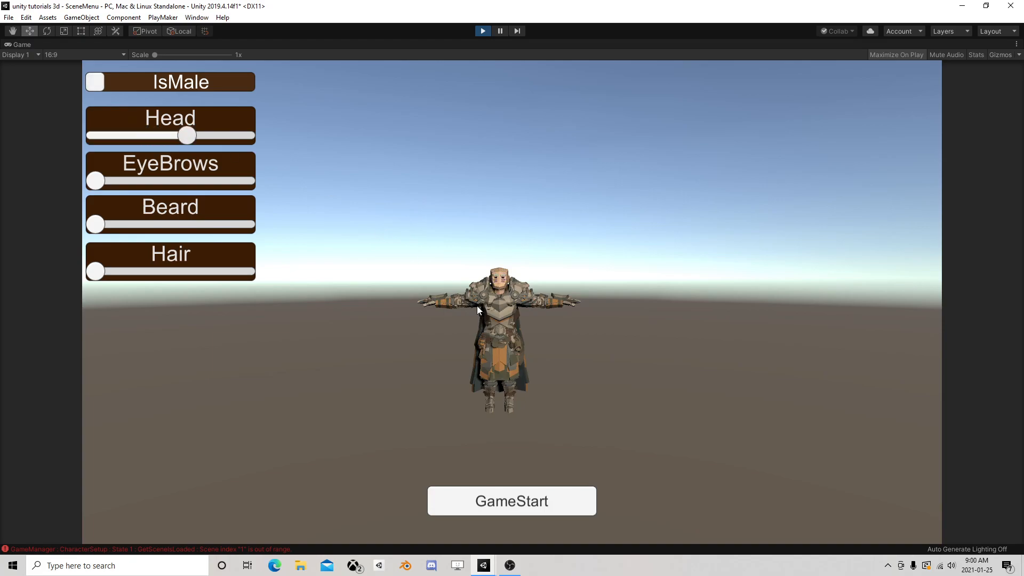
pyautogui.click(556, 504)
# Pause in GameScene to inspect GameManager's CharacterSetup FSM, resume to watch State 1, and stop the playtest
pyautogui.click(500, 31)
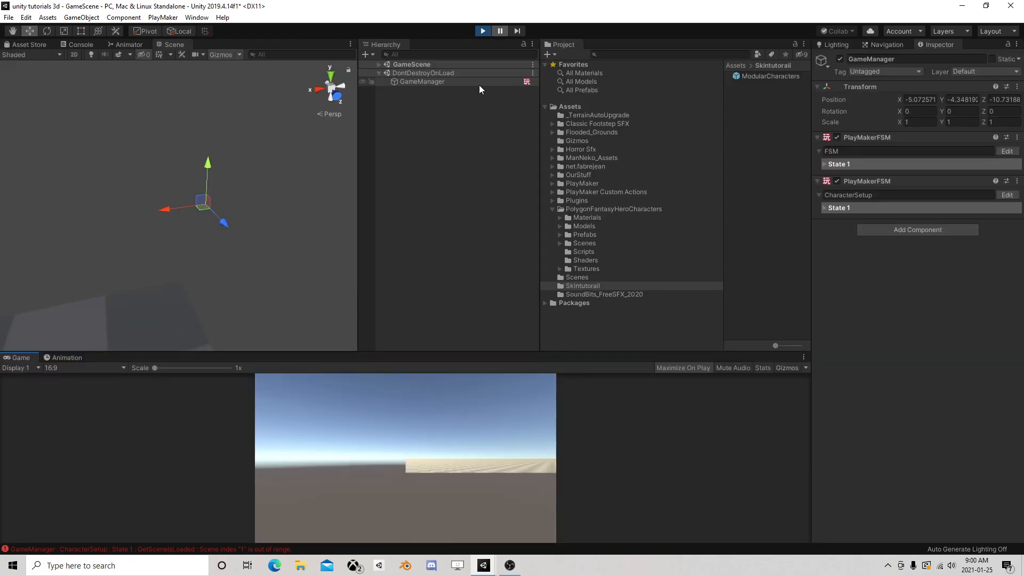
pyautogui.click(379, 65)
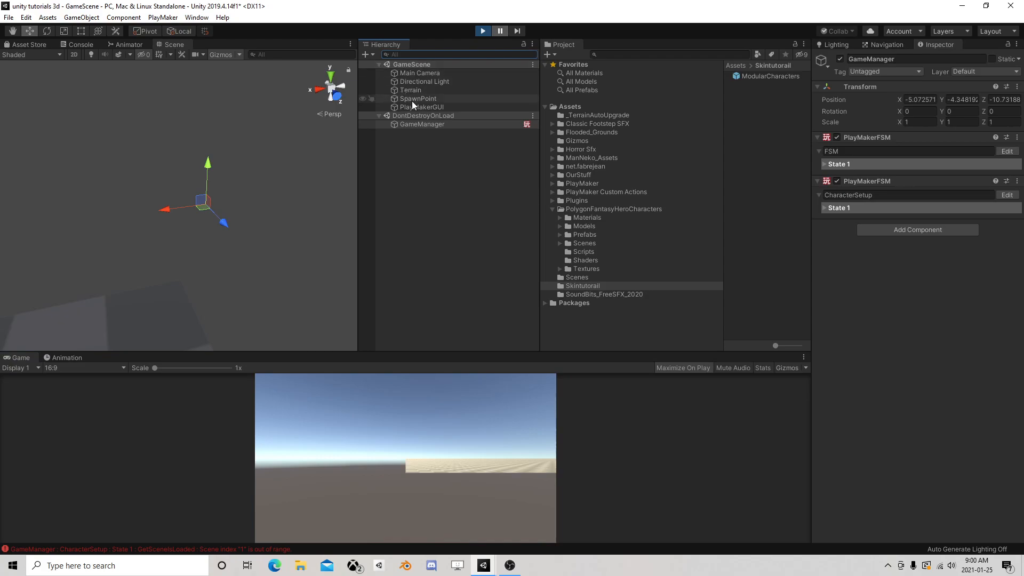
pyautogui.click(427, 125)
pyautogui.click(1007, 195)
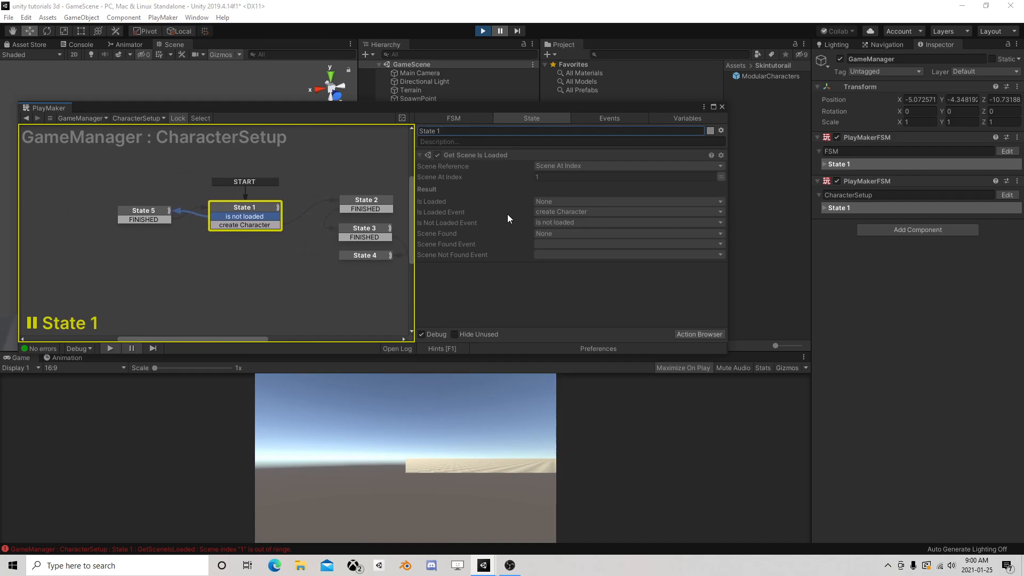
pyautogui.click(504, 32)
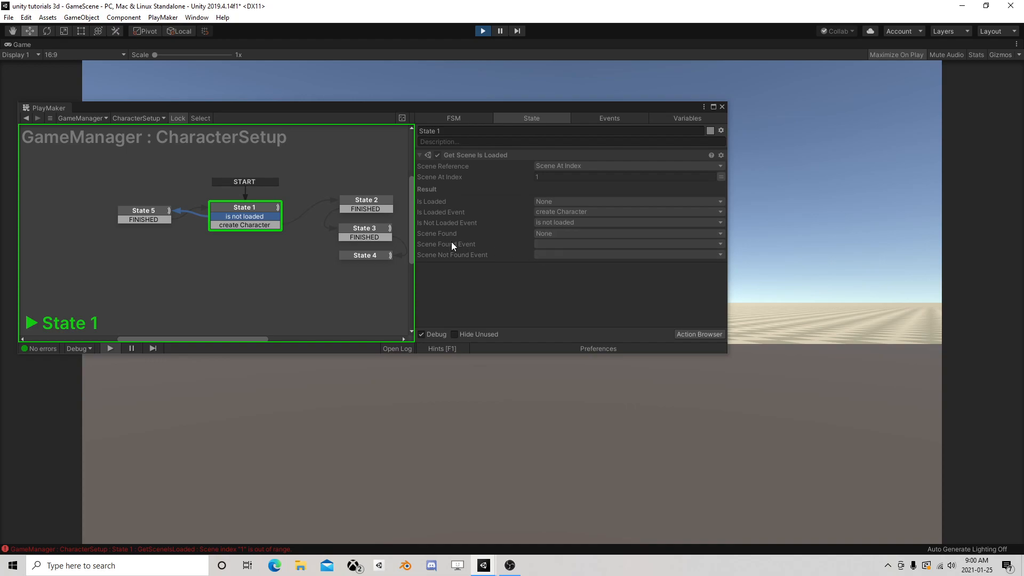
pyautogui.click(481, 31)
# Add a Wait action to State 1 of the CharacterSetup FSM with a time of 0.5
pyautogui.click(253, 207)
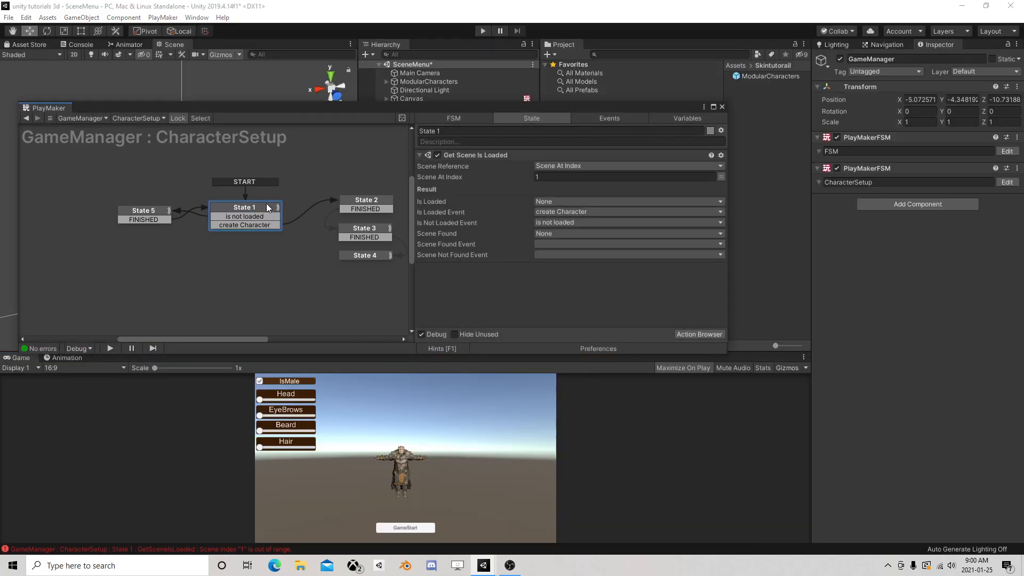
pyautogui.click(712, 334)
pyautogui.write('wait')
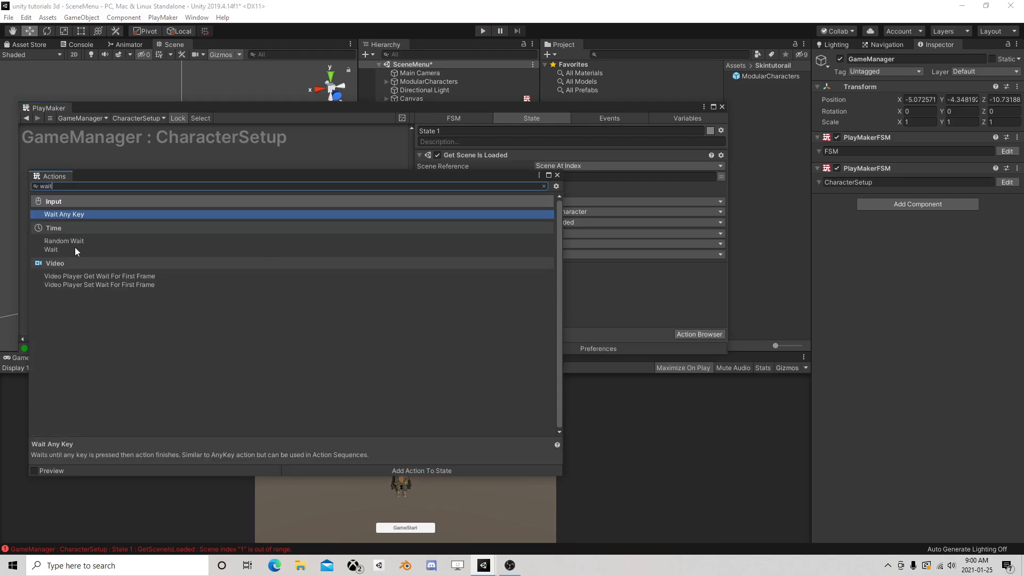
pyautogui.doubleClick(75, 248)
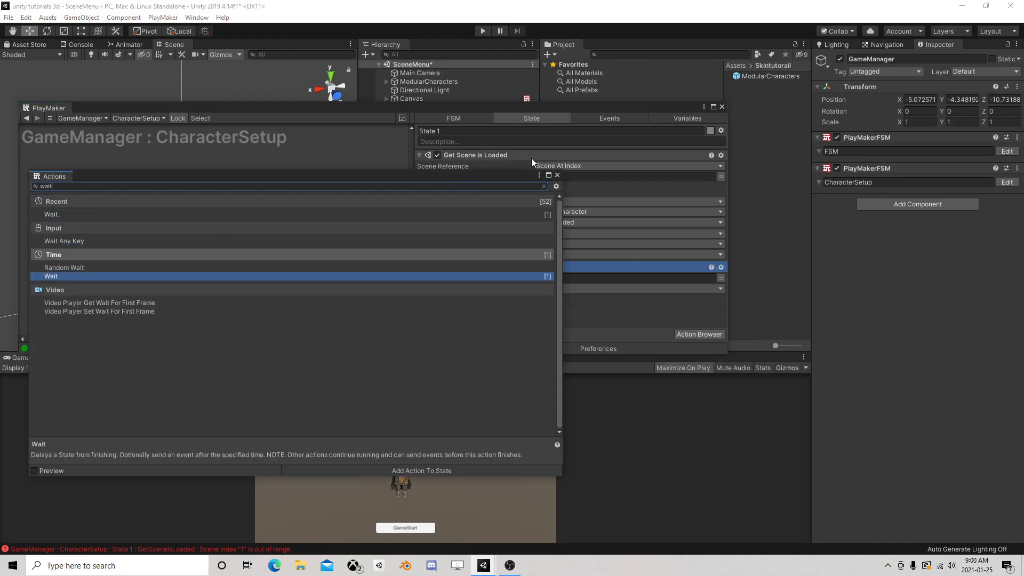
pyautogui.click(557, 175)
pyautogui.click(550, 278)
pyautogui.write('0.5')
# Set the Wait action's finish event to is not loaded and move it above Get Scene Is Loaded
pyautogui.click(569, 291)
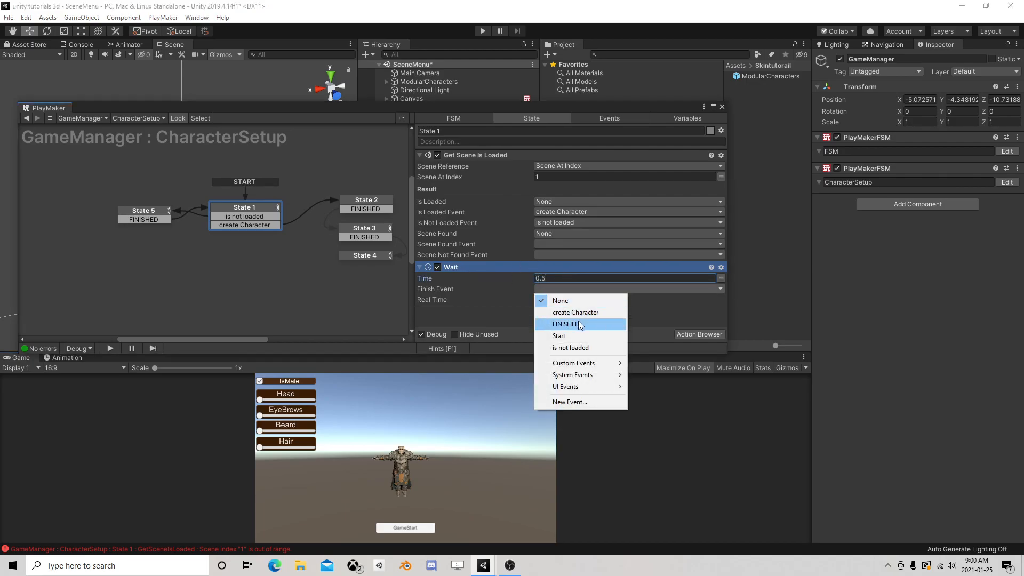
pyautogui.click(565, 323)
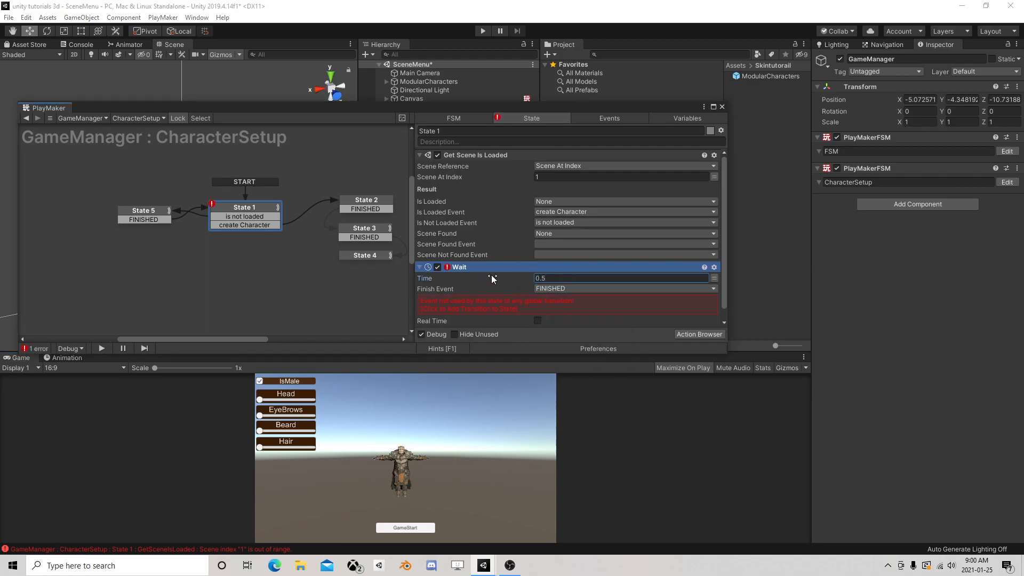
pyautogui.click(554, 288)
pyautogui.click(571, 347)
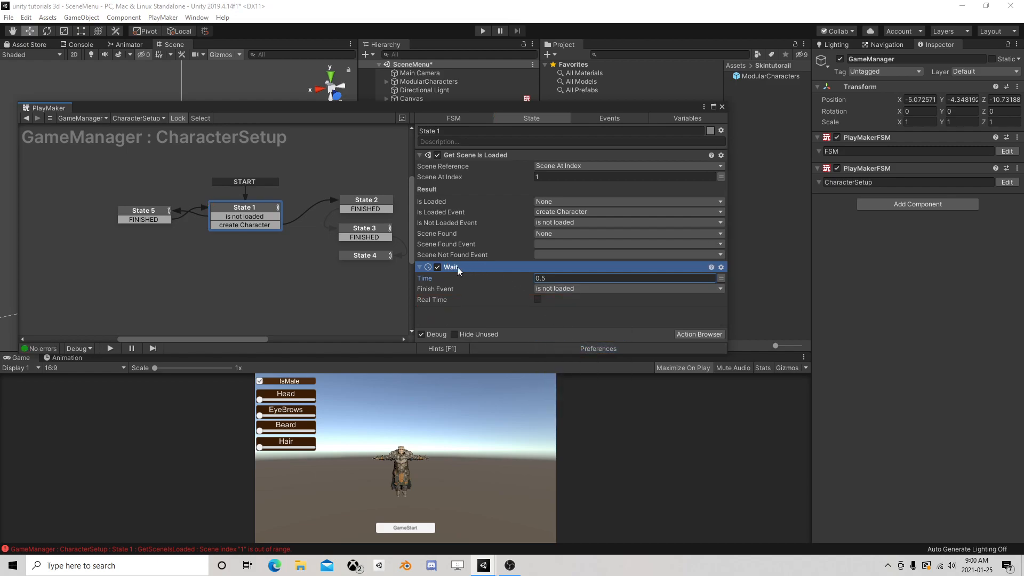
pyautogui.moveTo(445, 268); pyautogui.dragTo(502, 161)
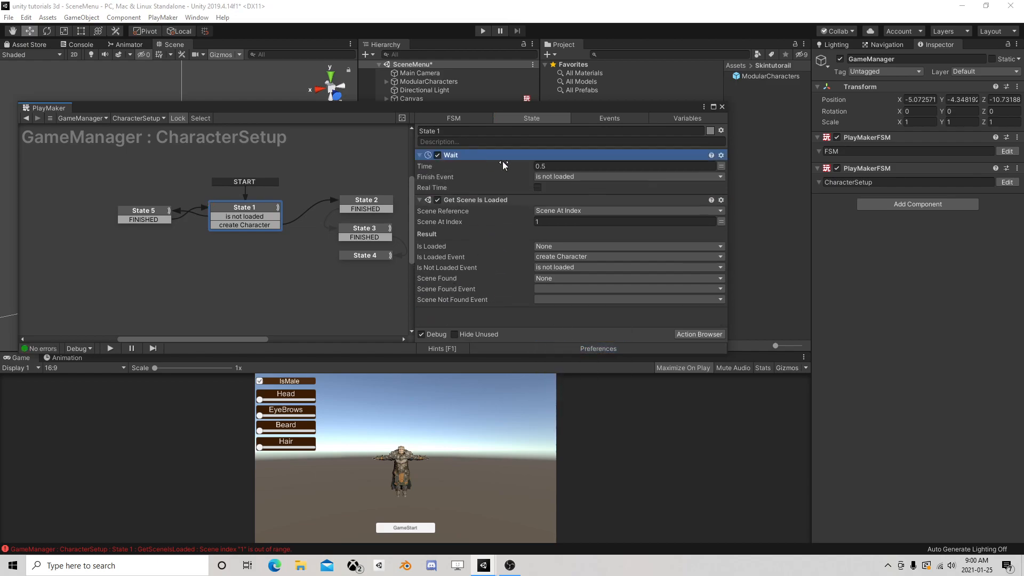
# Close the FSM editor, save the scene, and playtest it by starting the game with the default character settings
pyautogui.click(722, 106)
pyautogui.click(9, 17)
pyautogui.click(21, 58)
pyautogui.click(482, 30)
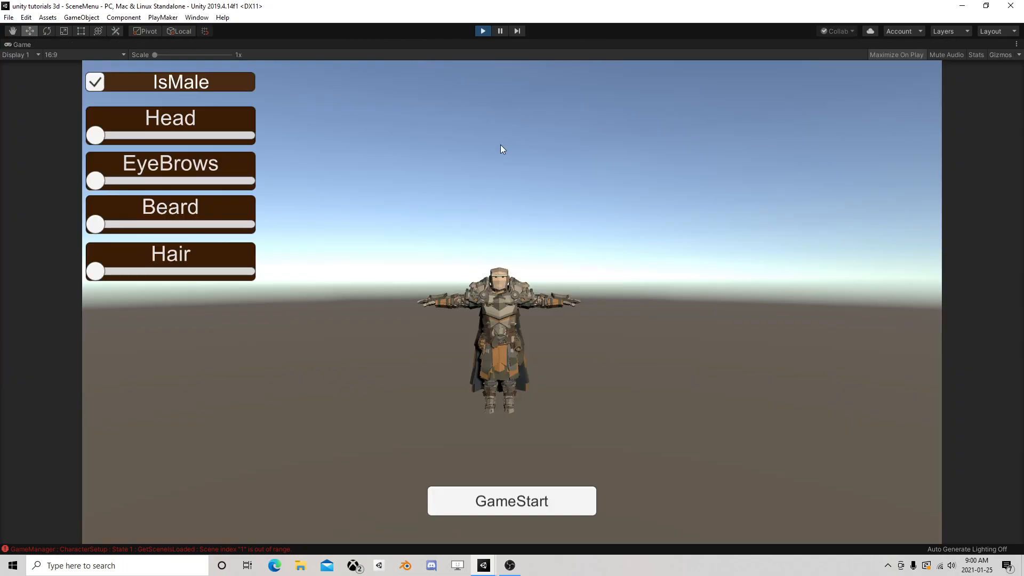
pyautogui.click(517, 493)
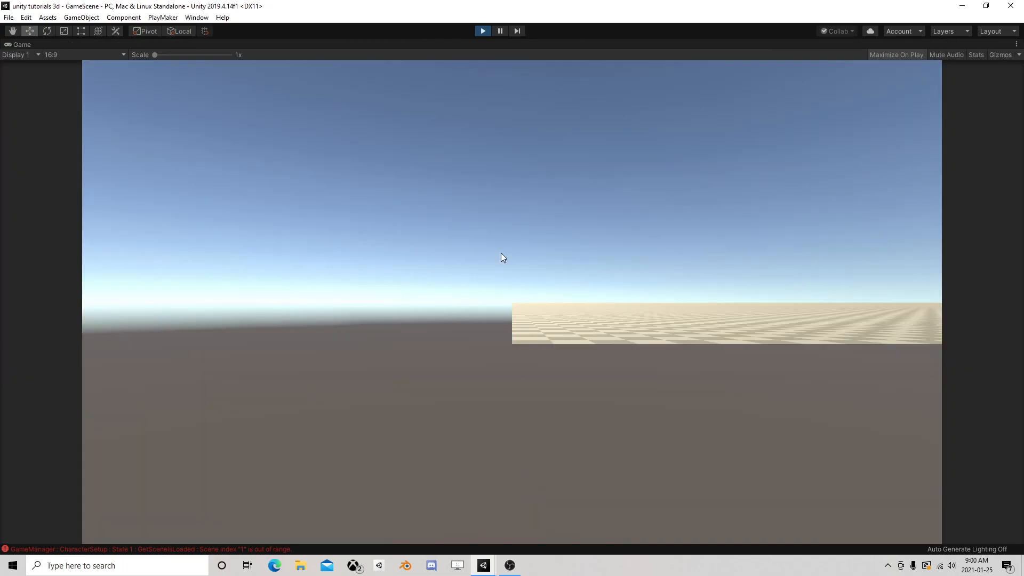
# Pause in GameScene to inspect GameManager's CharacterSetup FSM, resume to check State 1's actions for errors, and stop the playtest
pyautogui.click(505, 31)
pyautogui.click(413, 82)
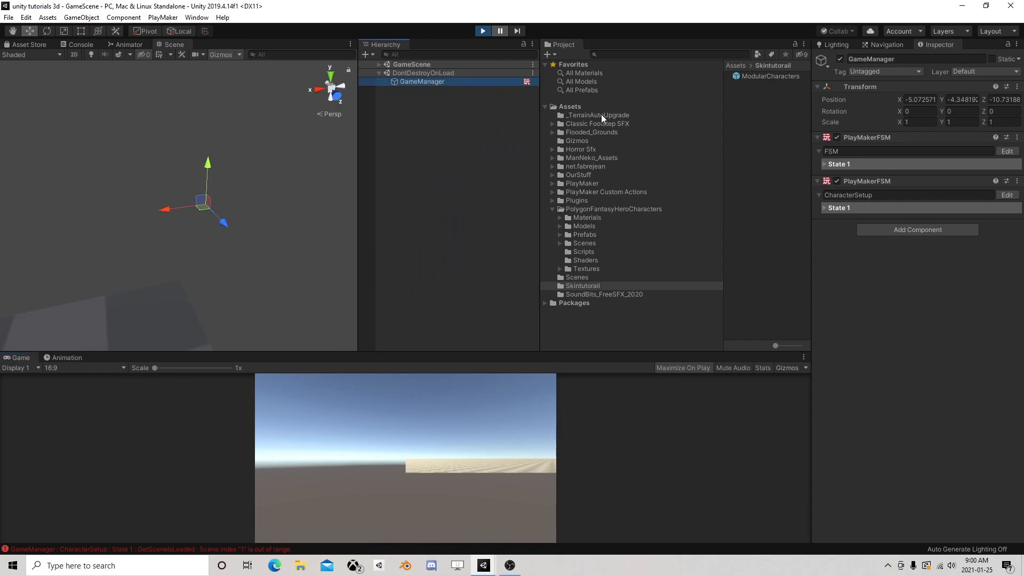
pyautogui.click(1007, 195)
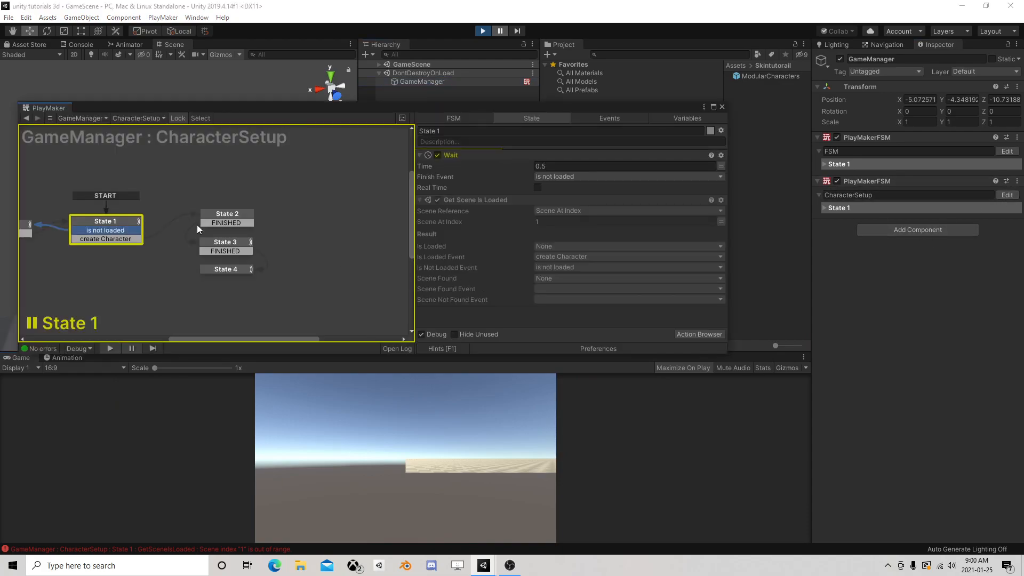
pyautogui.click(502, 31)
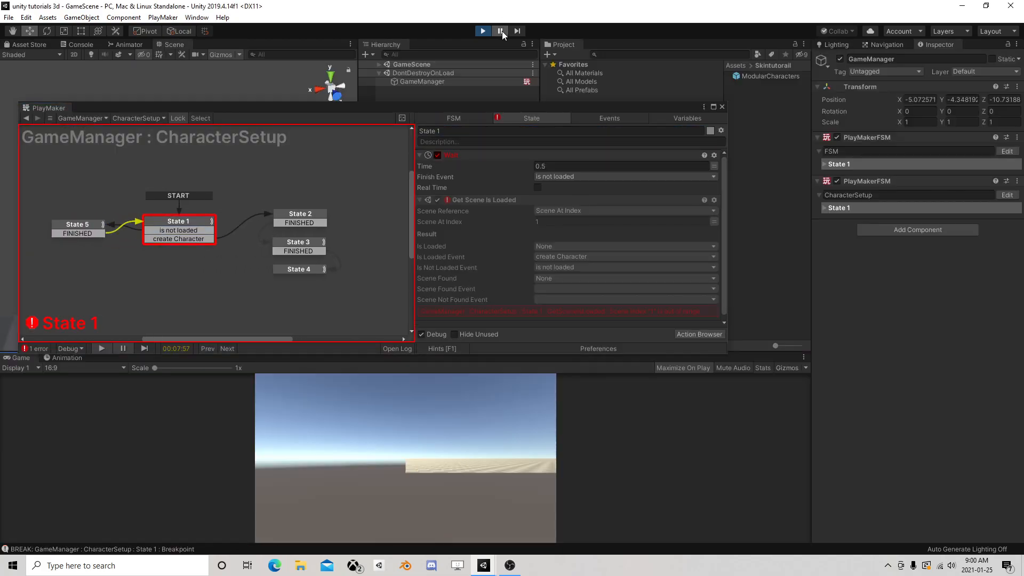
pyautogui.scroll(-1, 639, 280)
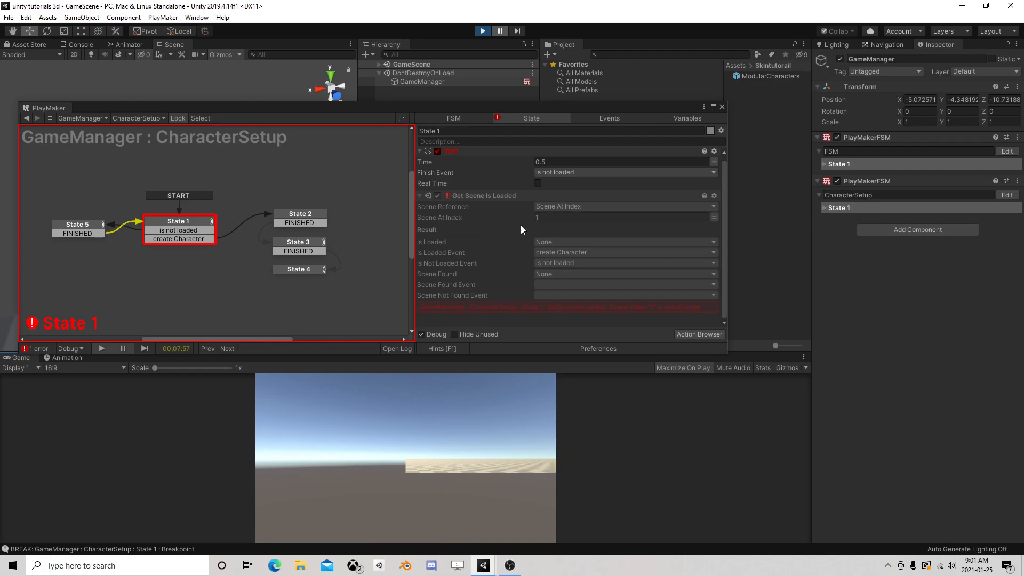
pyautogui.click(483, 31)
# Remove the Get Scene Is Loaded action from State 1 and nudge the state slightly in the graph
pyautogui.click(469, 200)
pyautogui.click(567, 210)
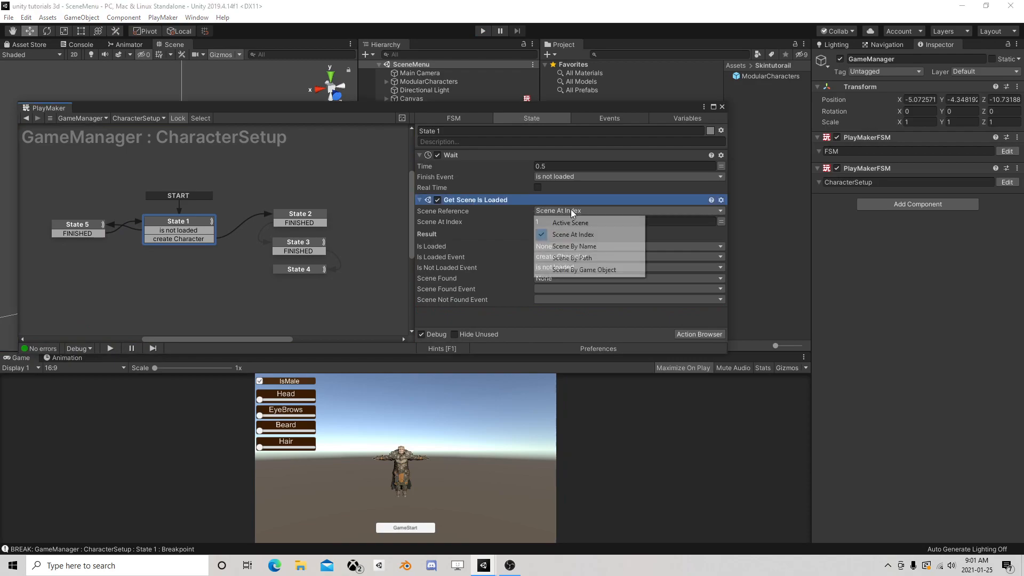
pyautogui.click(494, 229)
pyautogui.rightClick(489, 201)
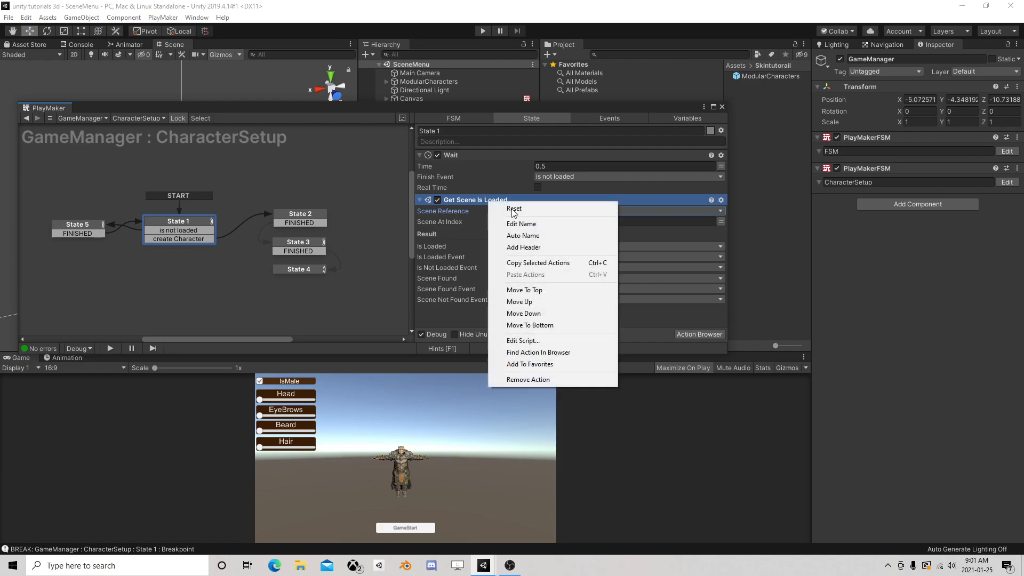
pyautogui.click(542, 379)
pyautogui.moveTo(181, 215); pyautogui.dragTo(186, 211)
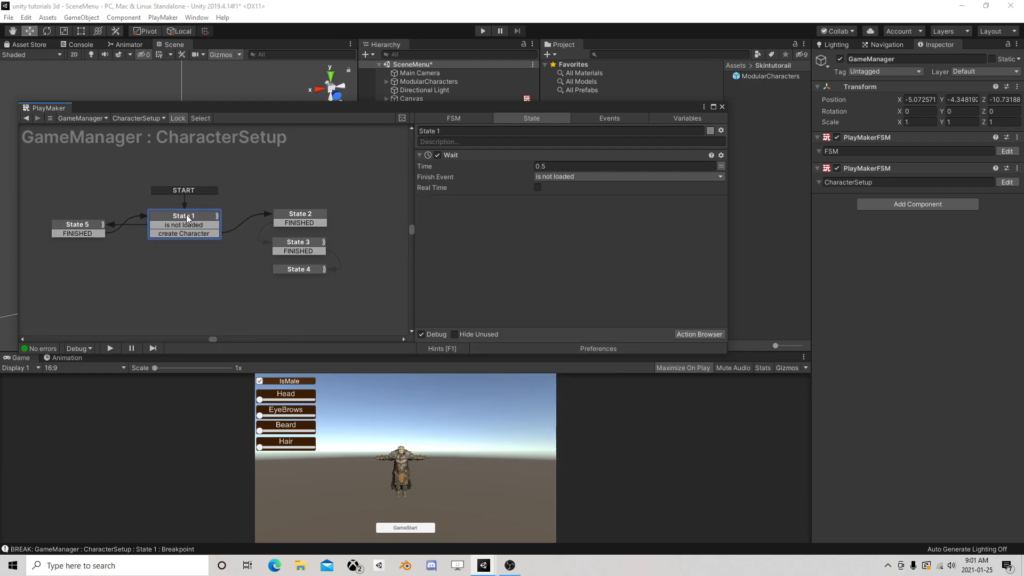
pyautogui.click(692, 334)
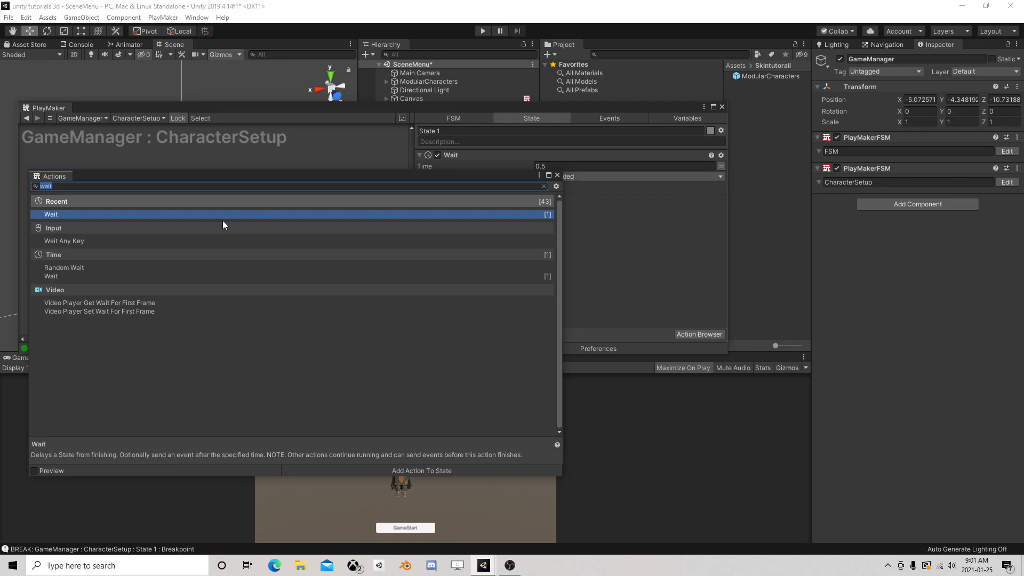
pyautogui.write('scene')
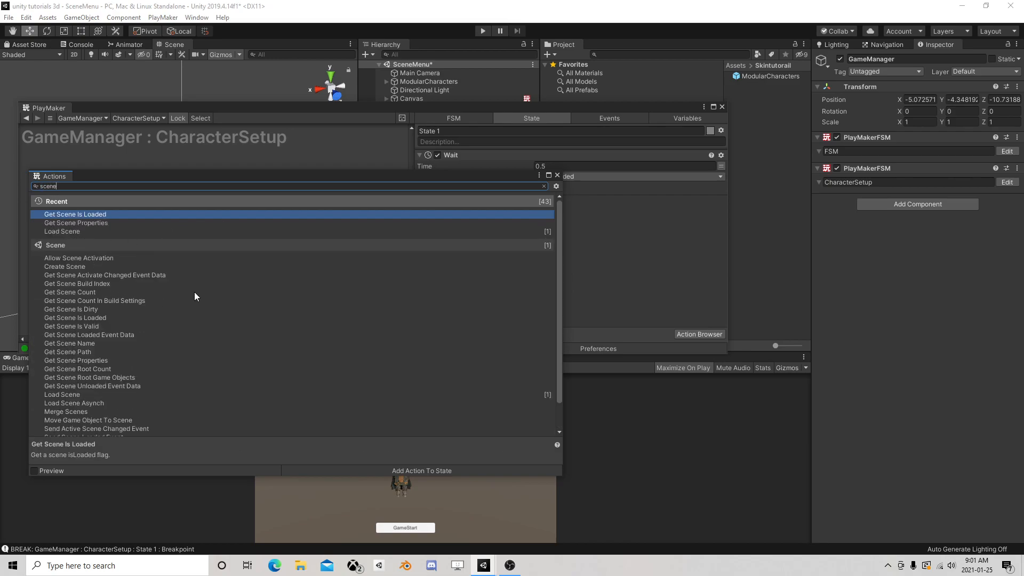
pyautogui.click(105, 284)
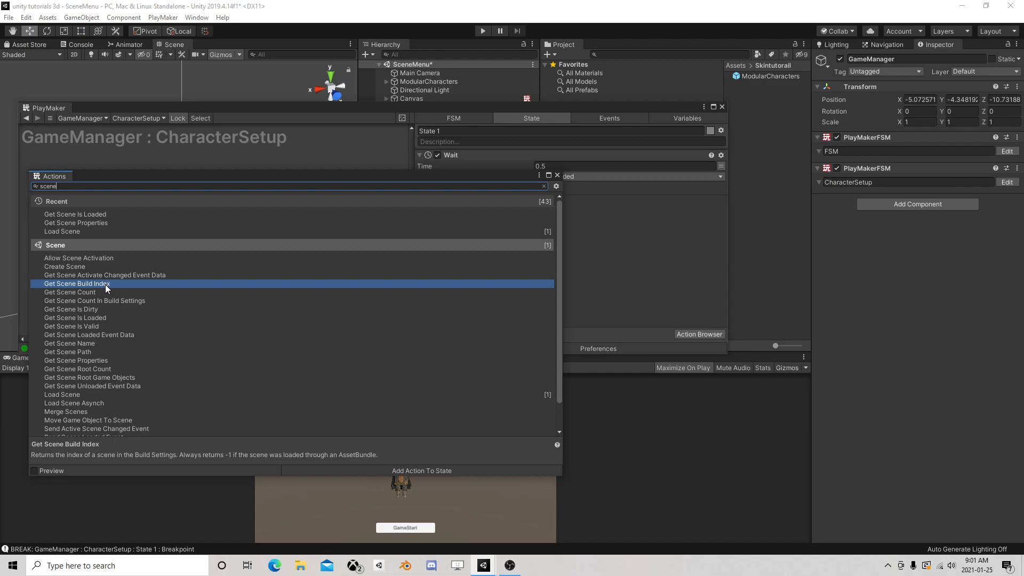
pyautogui.doubleClick(94, 344)
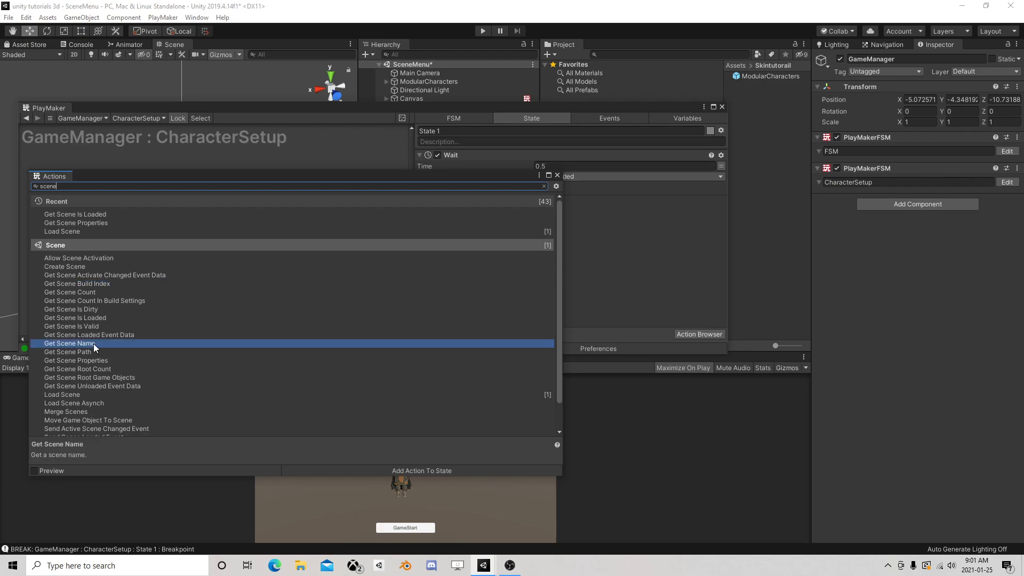
pyautogui.click(557, 175)
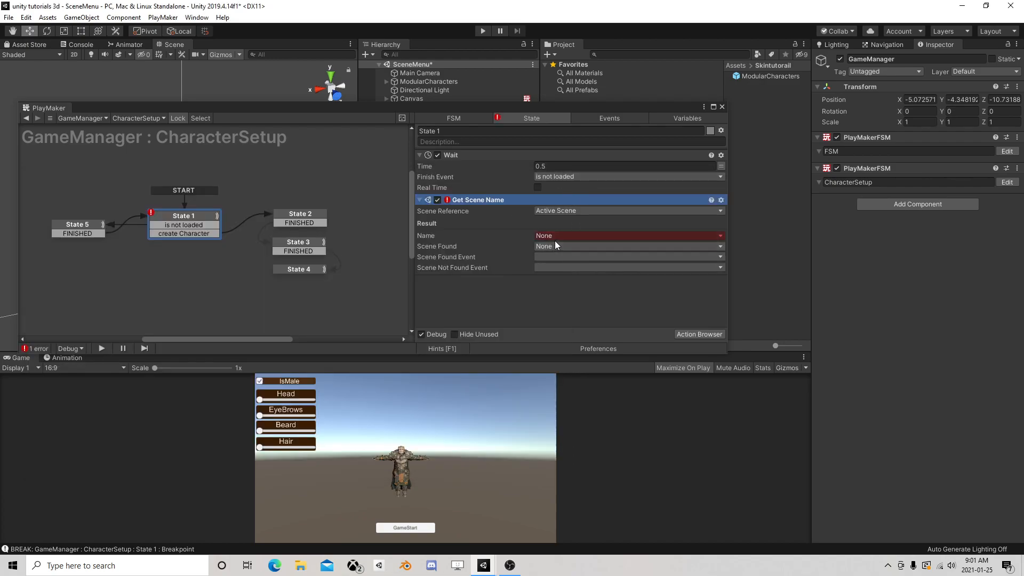
pyautogui.rightClick(463, 203)
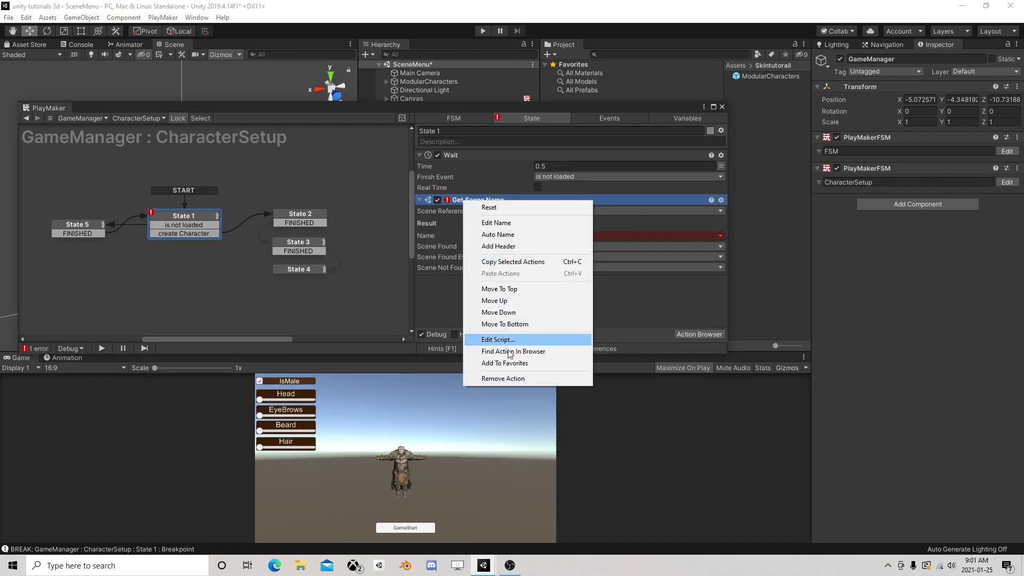
pyautogui.click(512, 377)
# Add a Get Scene Properties action to State 1, storing Build Index in CurrentScene with Every Frame enabled
pyautogui.click(699, 334)
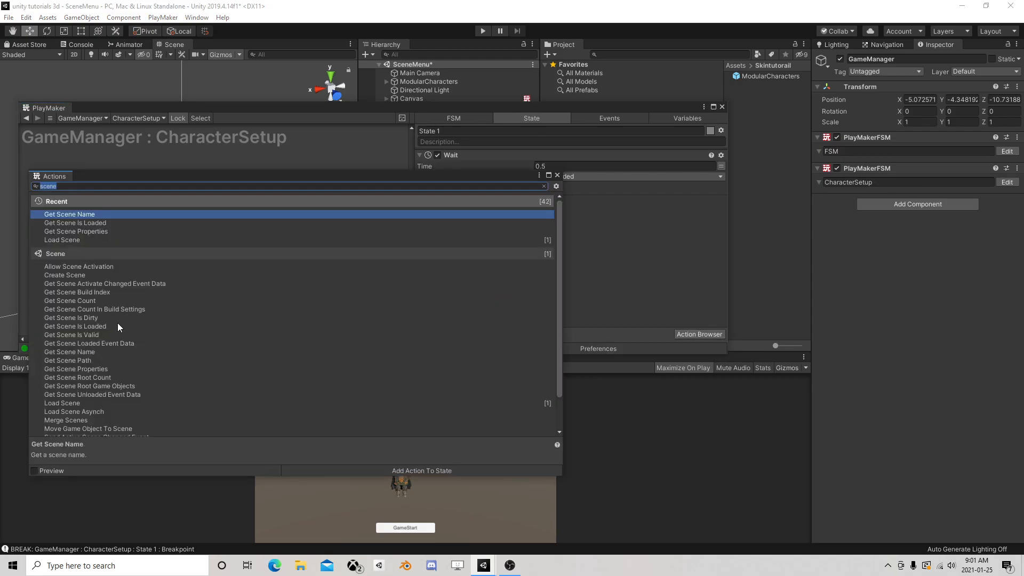
pyautogui.doubleClick(93, 369)
pyautogui.click(556, 175)
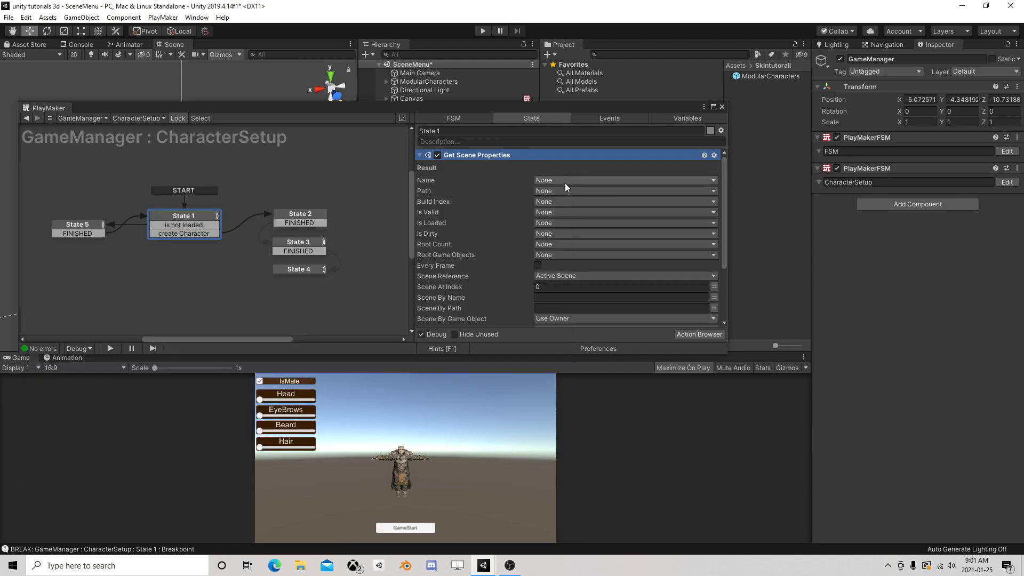
pyautogui.click(590, 202)
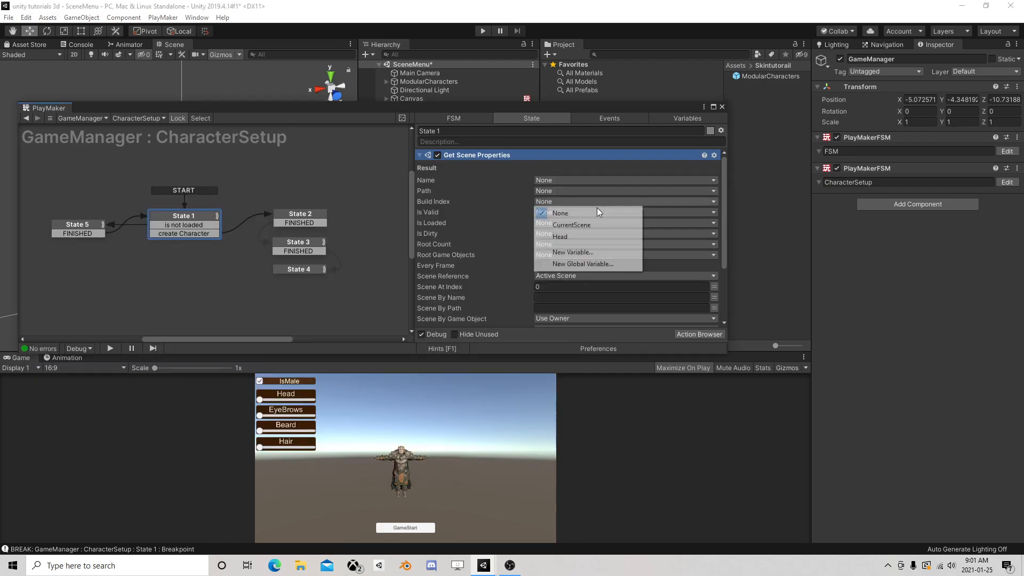
pyautogui.click(589, 225)
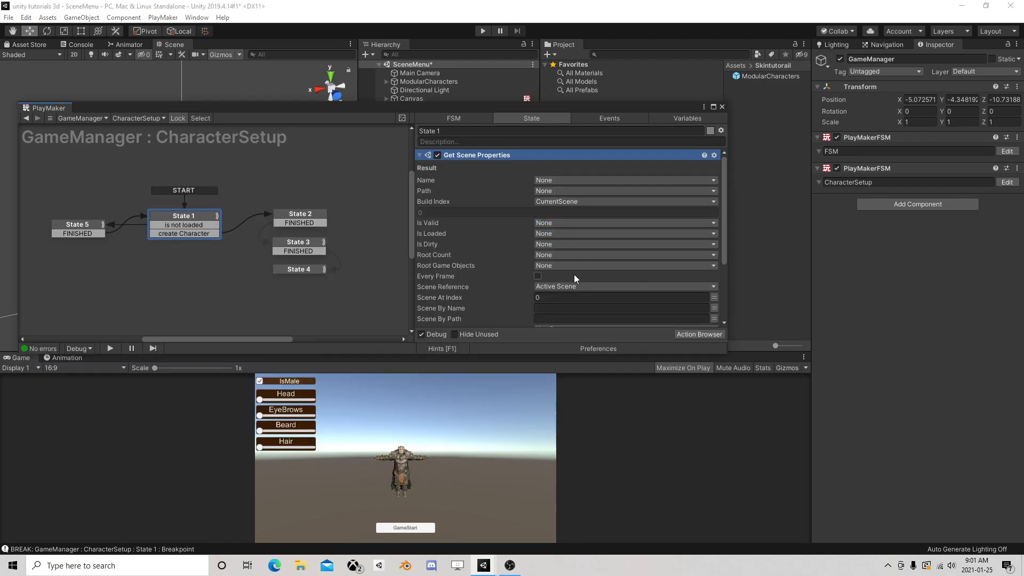
pyautogui.scroll(-3, 574, 272)
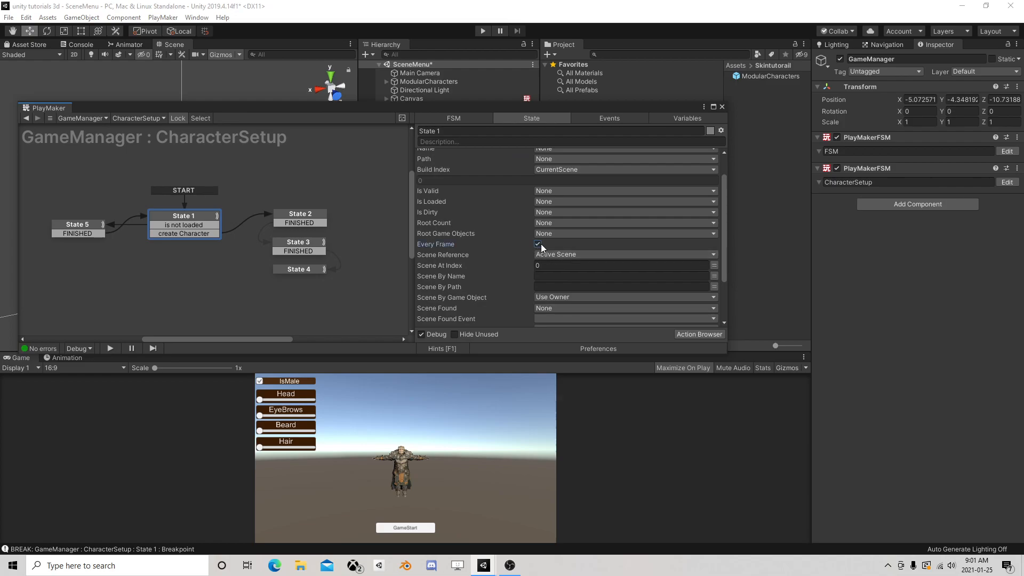
# Delete the Wait action from State 1
pyautogui.scroll(-5, 554, 242)
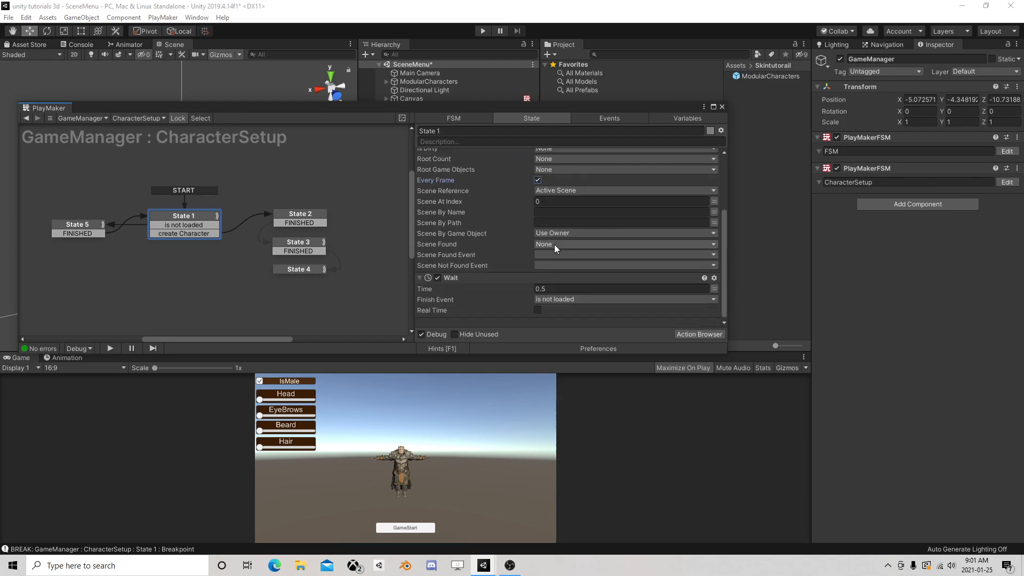
pyautogui.click(457, 276)
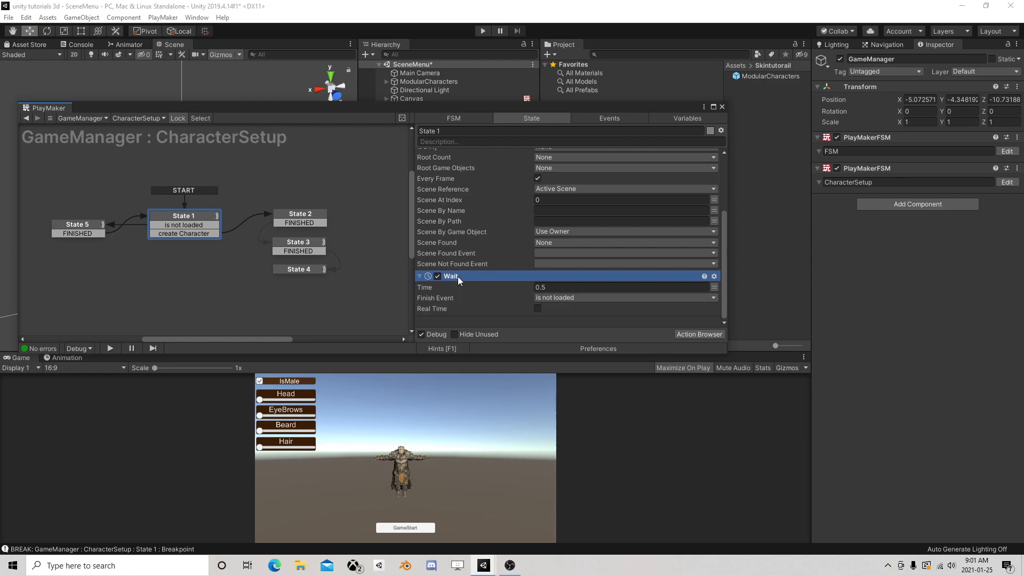
pyautogui.press('Delete')
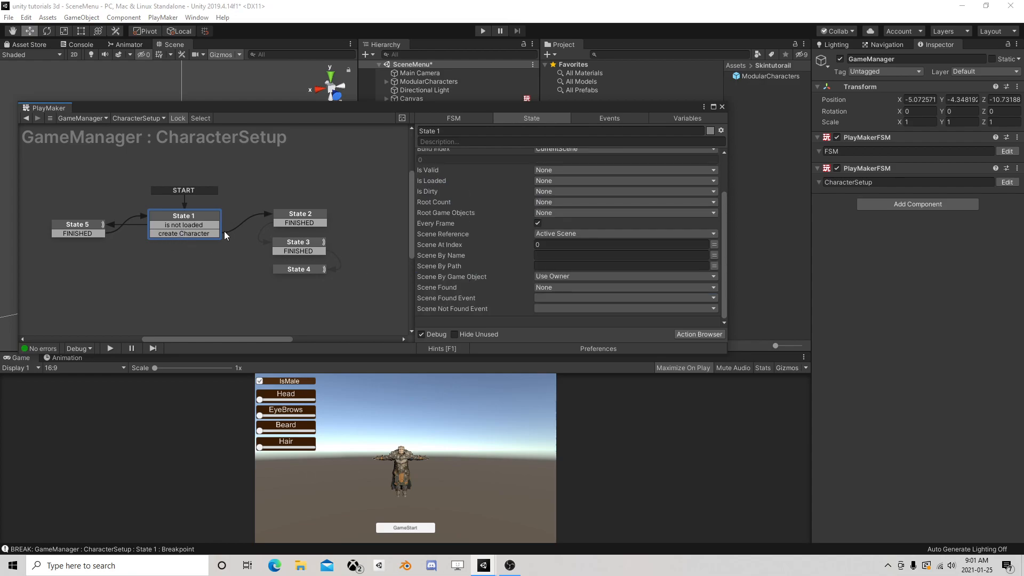
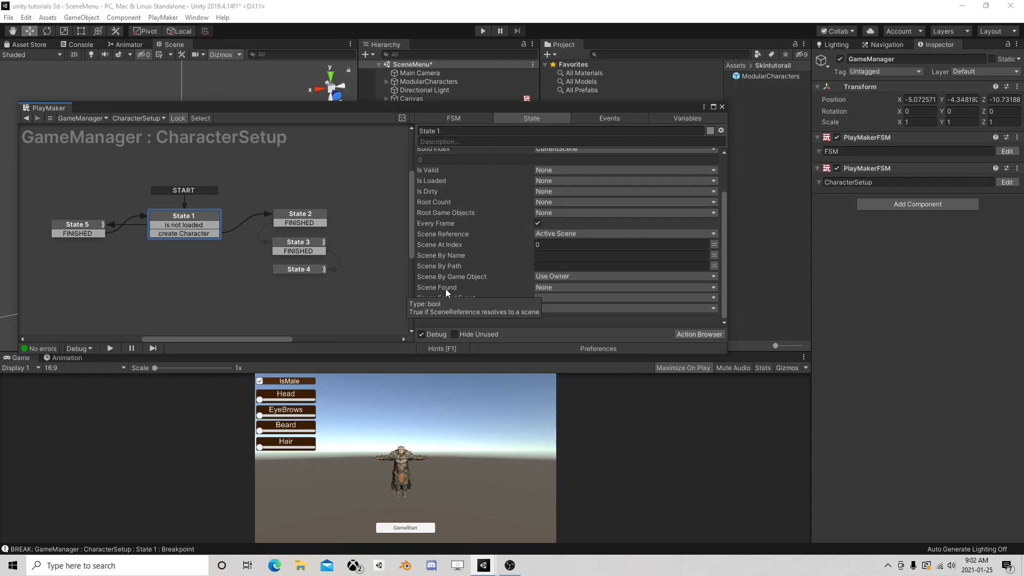
# Play-test the scene through GameStart, re-enabling the CharacterSetup FSM while paused to check State 1's build index, and stop the game
pyautogui.click(481, 30)
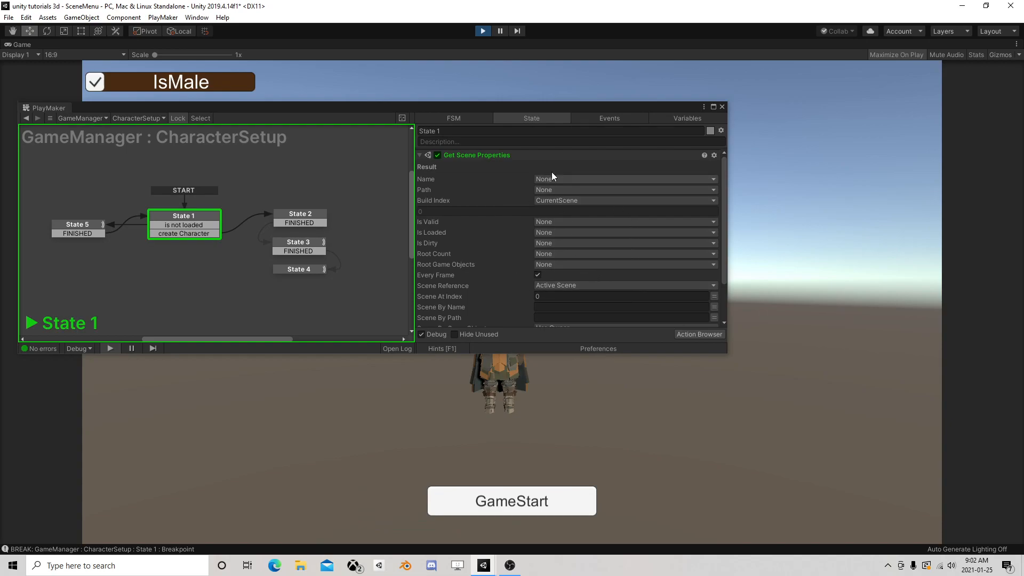
pyautogui.click(523, 500)
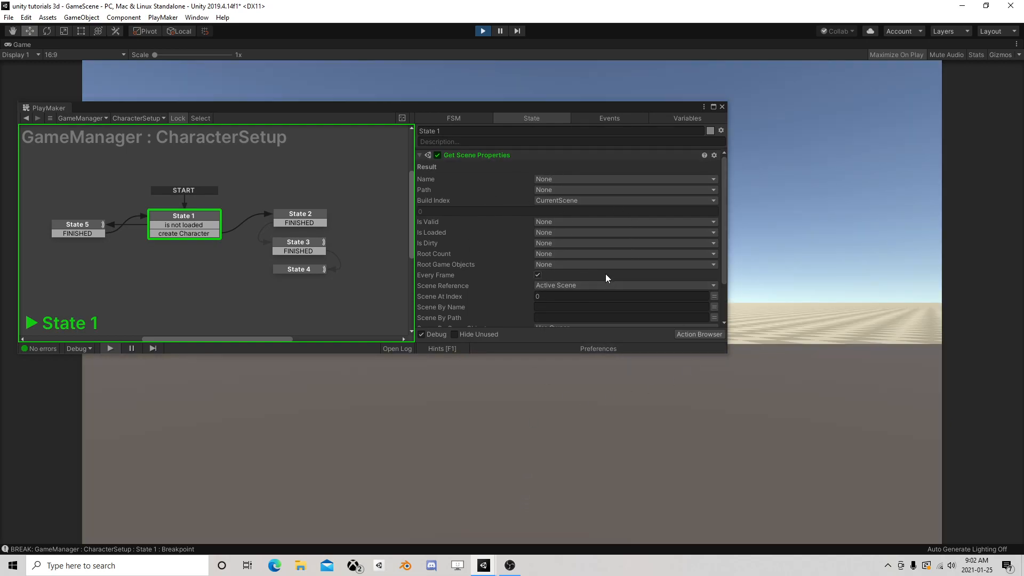
pyautogui.scroll(-2, 604, 274)
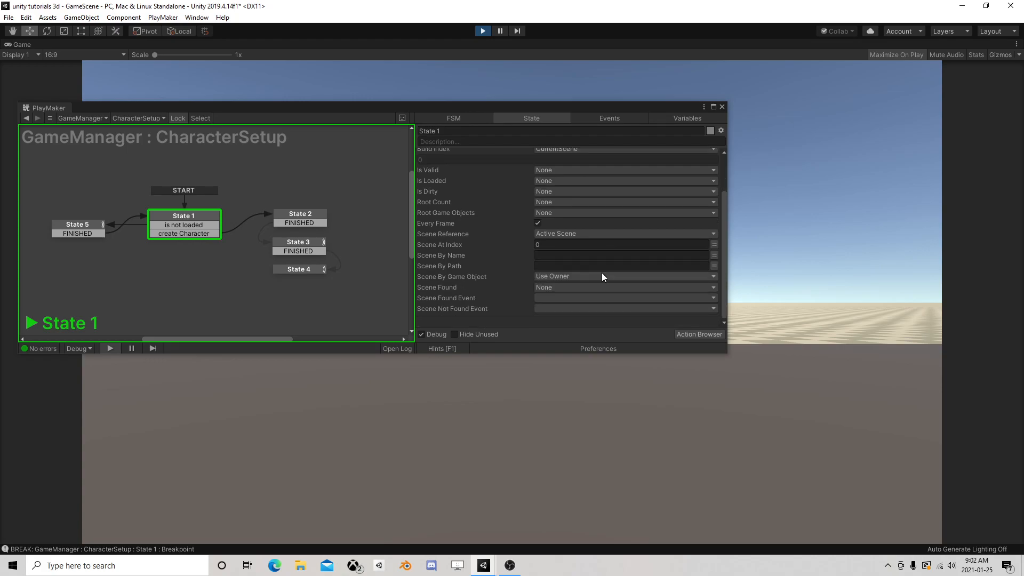
pyautogui.click(503, 31)
pyautogui.click(836, 181)
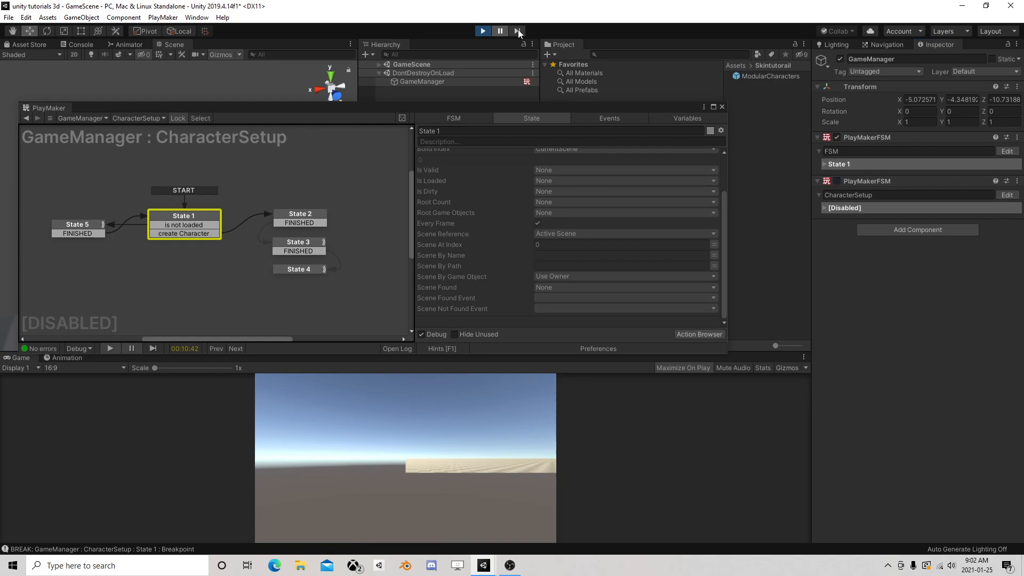
pyautogui.click(836, 181)
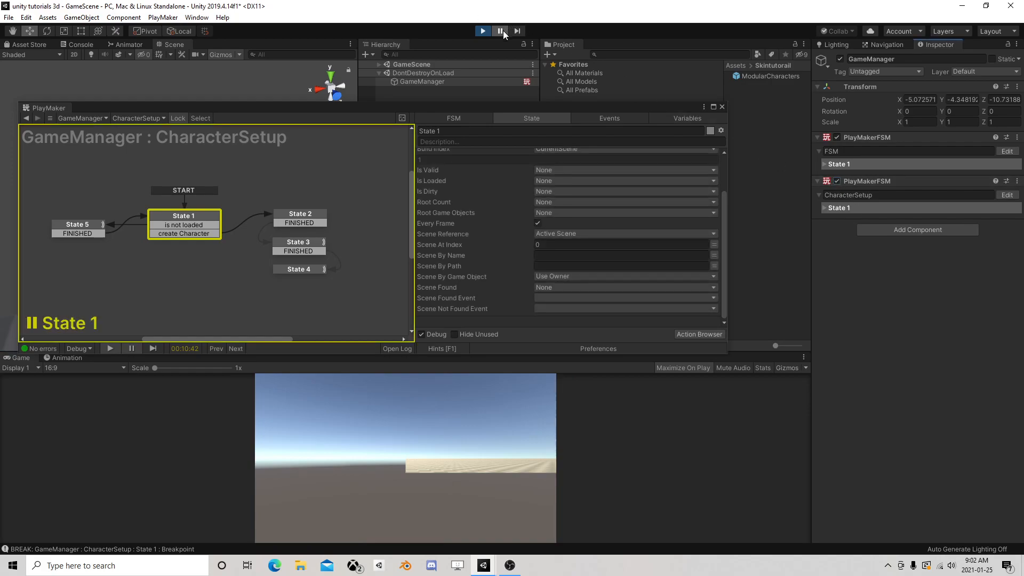
pyautogui.click(503, 31)
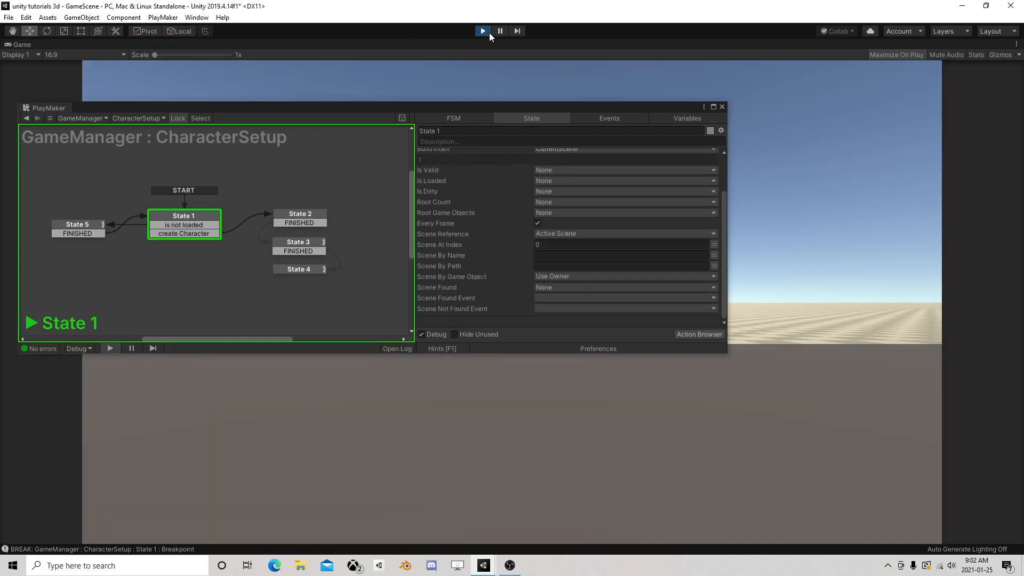
pyautogui.click(483, 31)
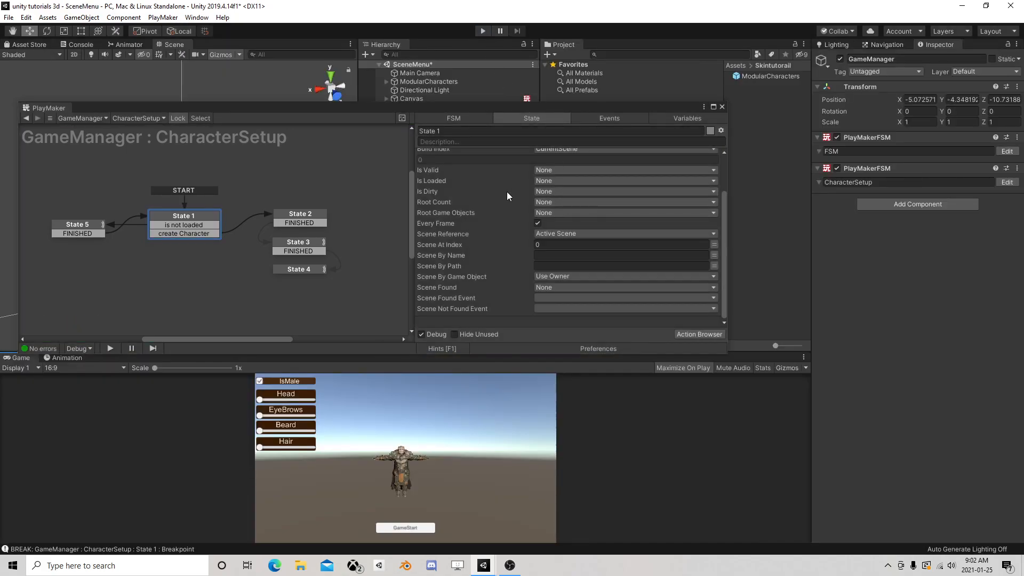
# Add an Int Compare action to State 1 of the GameManager's CharacterSetup FSM
pyautogui.moveTo(460, 112); pyautogui.dragTo(525, 91)
pyautogui.click(763, 314)
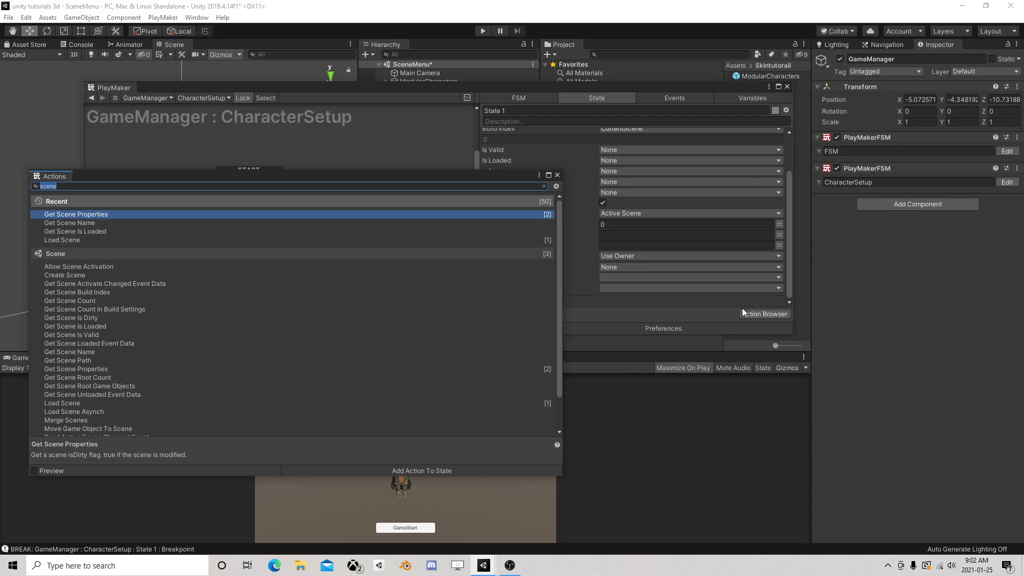
pyautogui.write('int com')
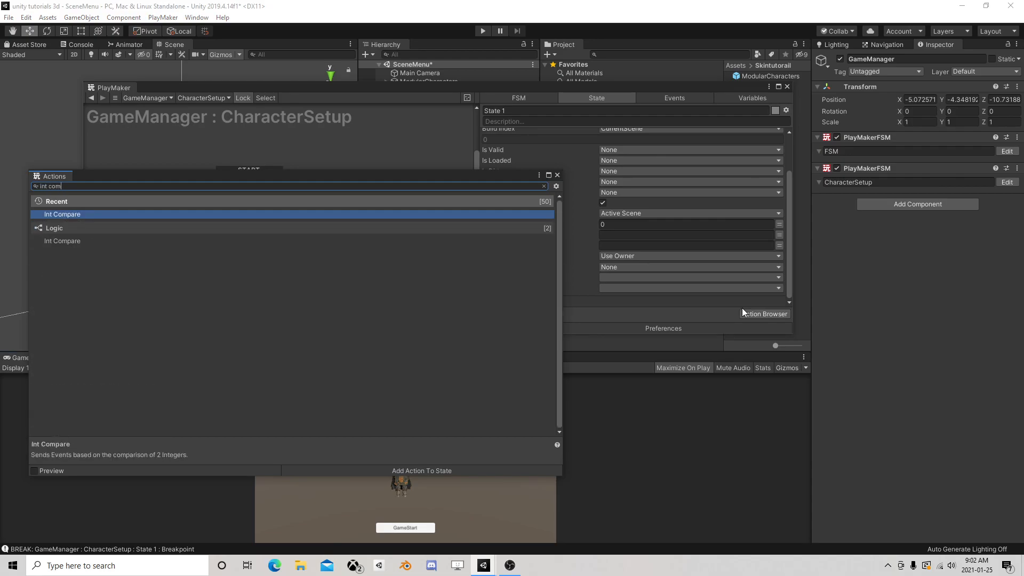
pyautogui.doubleClick(446, 214)
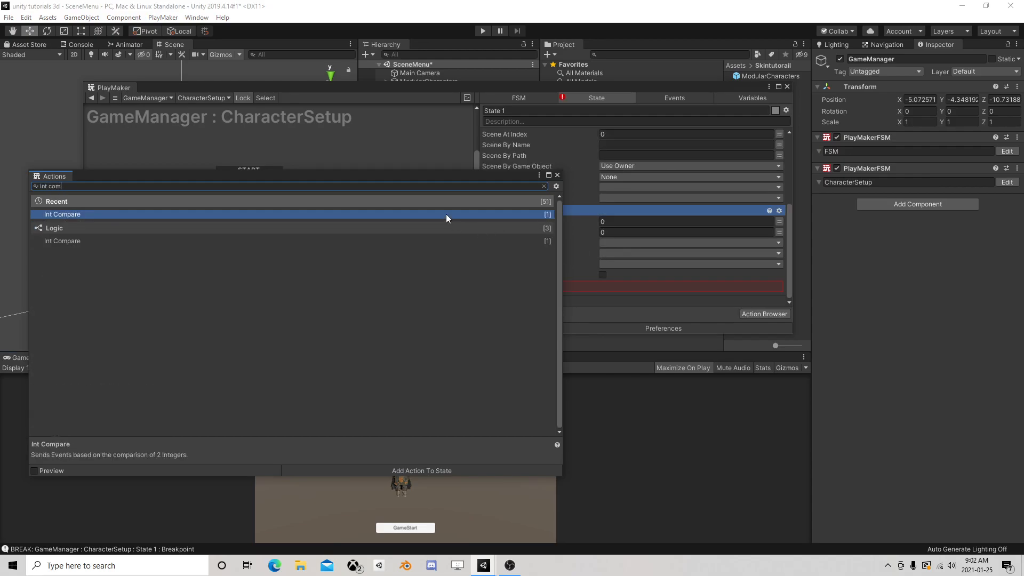
pyautogui.click(557, 175)
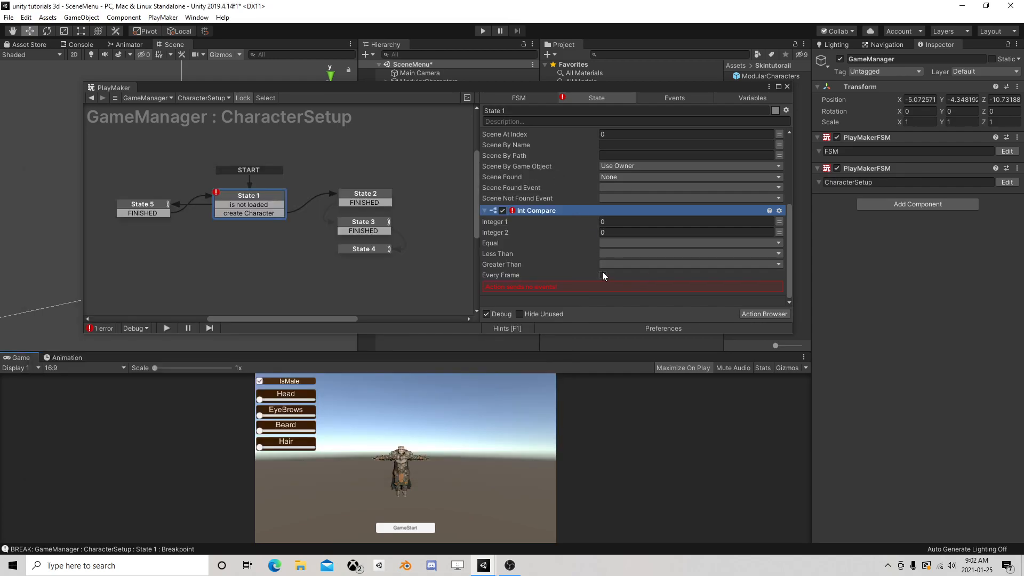
# Set Int Compare to check CurrentScene against 1 every frame and send the create Character event when equal
pyautogui.click(778, 221)
pyautogui.click(755, 221)
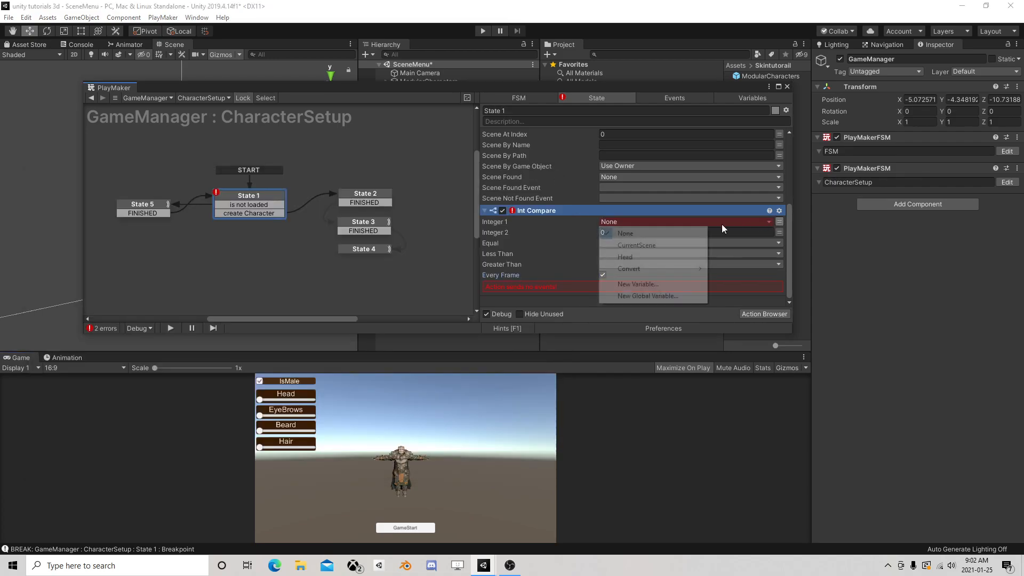
pyautogui.click(645, 246)
pyautogui.click(628, 244)
pyautogui.write('1')
pyautogui.click(619, 255)
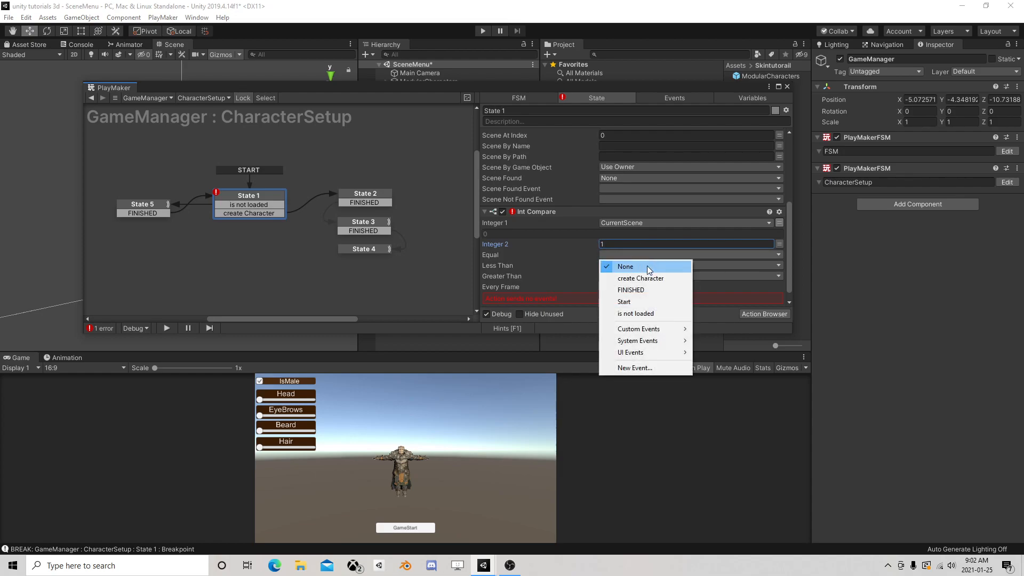
pyautogui.click(638, 278)
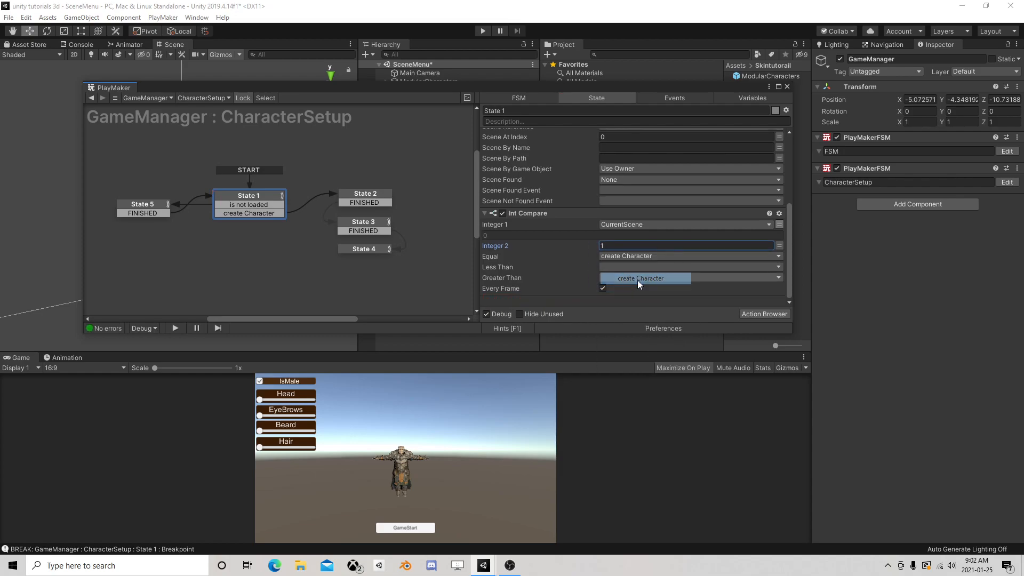
# Assign the is not loaded event to both the Less Than and Greater Than results of Int Compare
pyautogui.click(609, 267)
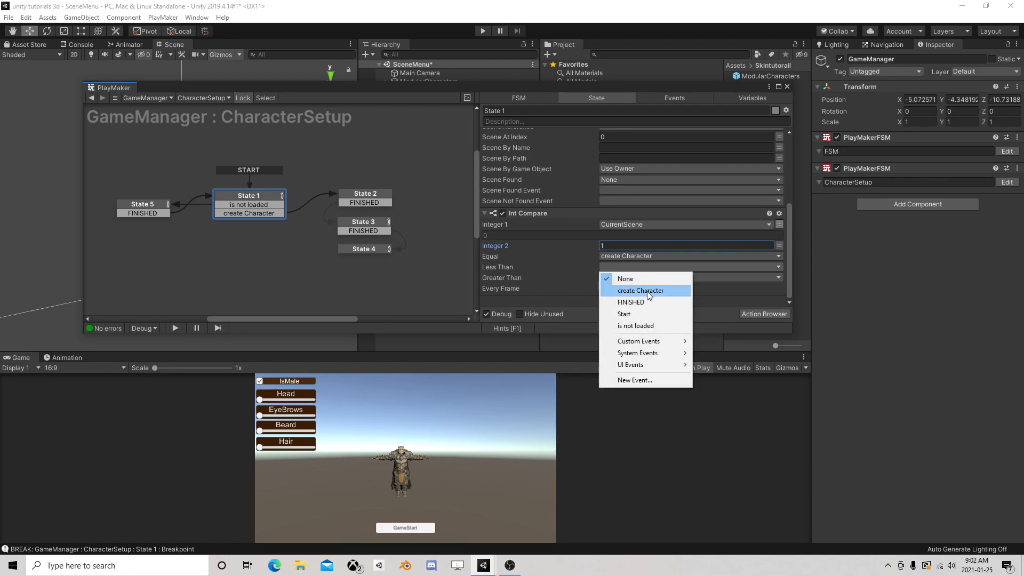
pyautogui.click(636, 326)
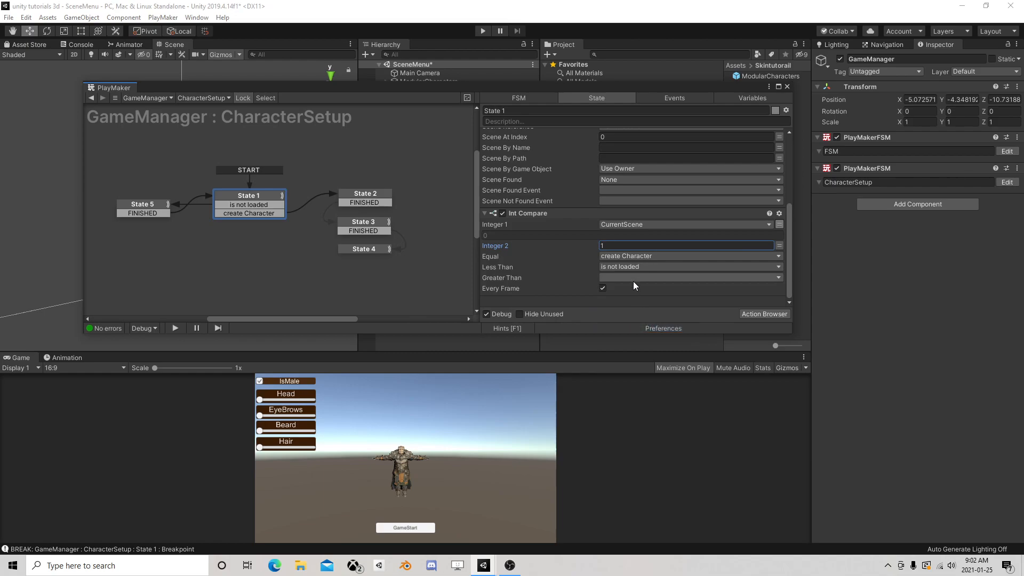
pyautogui.click(643, 278)
pyautogui.click(637, 336)
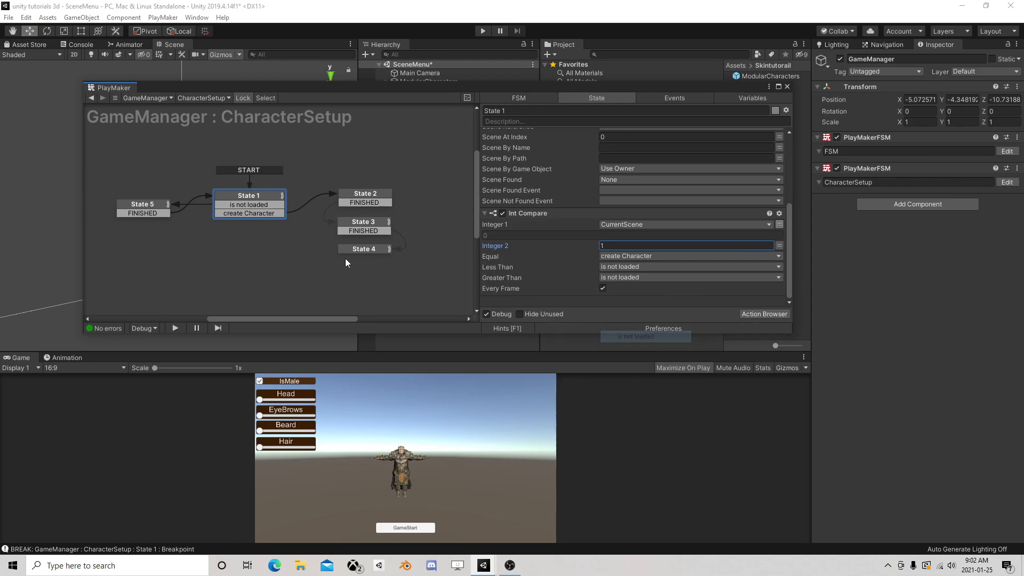
pyautogui.click(161, 204)
pyautogui.click(232, 196)
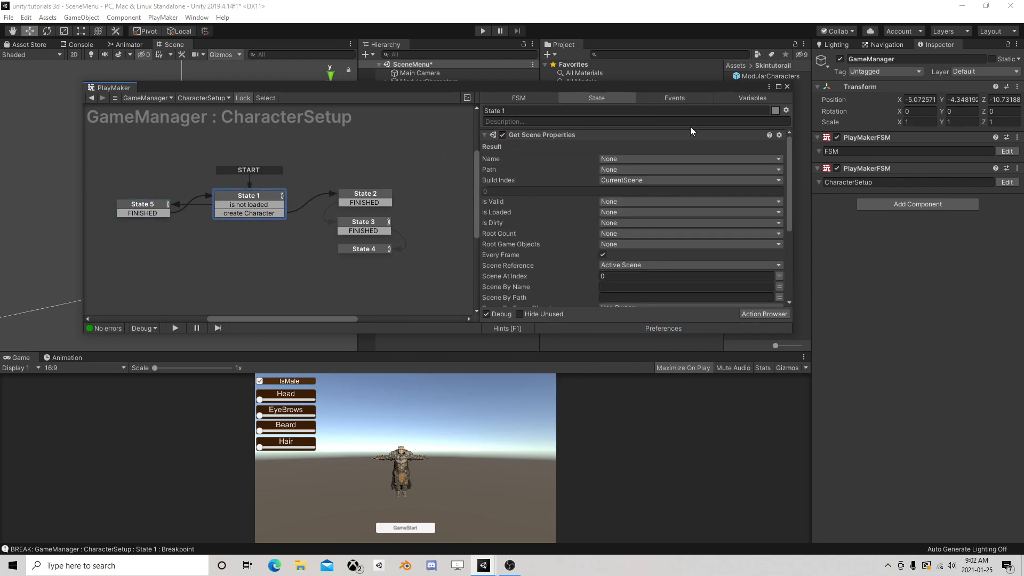
# Close the PlayMaker editor and save the SceneMenu scene
pyautogui.click(787, 87)
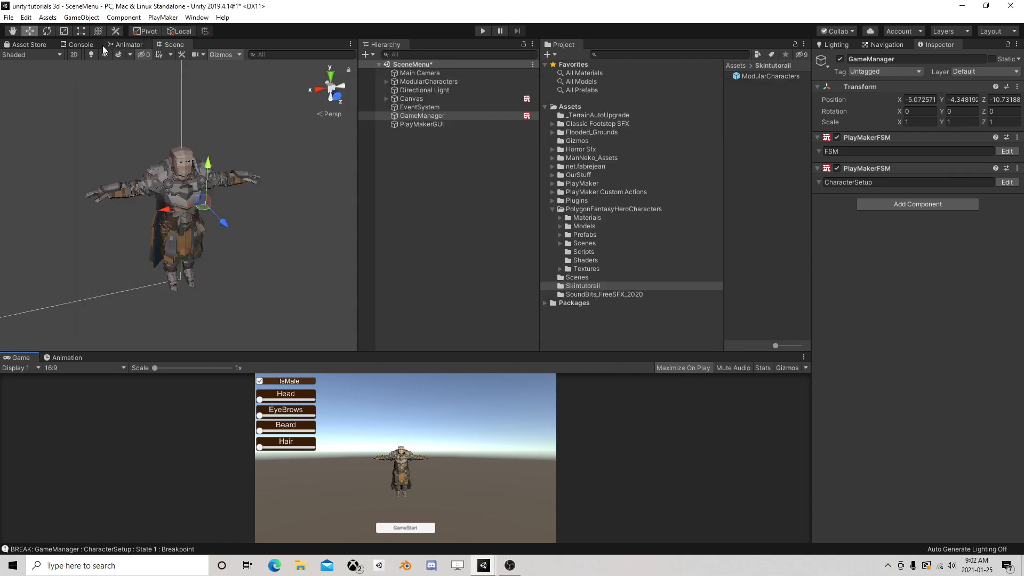
pyautogui.click(8, 17)
pyautogui.click(24, 57)
# Run the game, move the Head slider to about the middle, toggle IsMale off and start the game scene
pyautogui.click(483, 30)
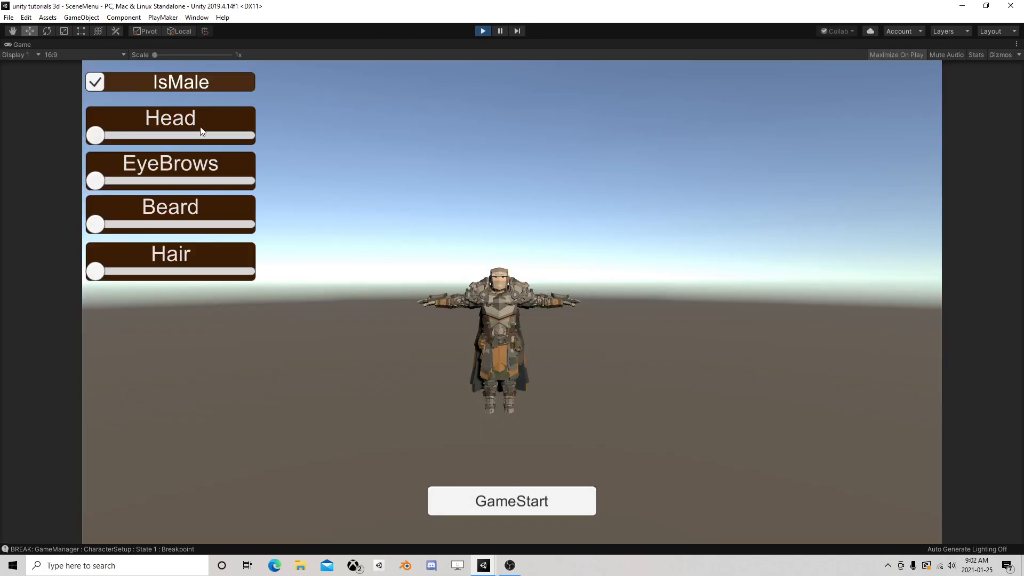
pyautogui.click(176, 134)
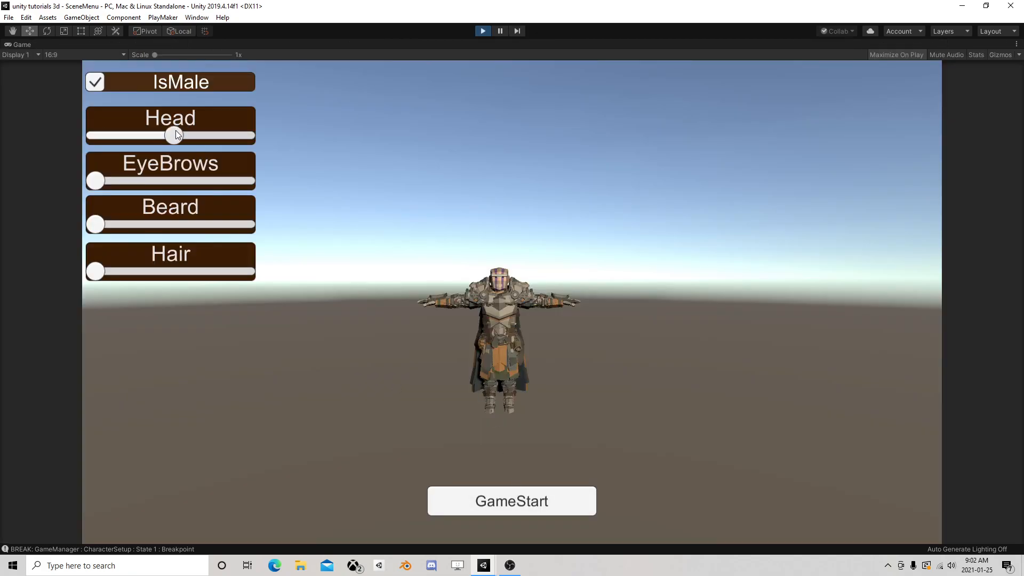
pyautogui.click(109, 81)
pyautogui.click(504, 501)
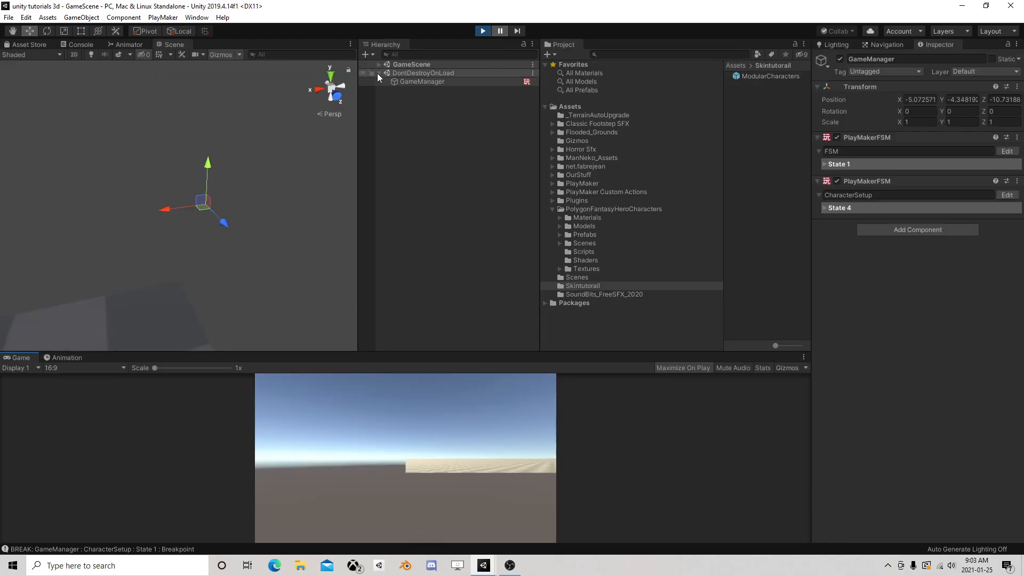
# Expand GameScene in the hierarchy and examine the spawned ModularCharacters(Clone) in the scene view
pyautogui.click(378, 64)
pyautogui.doubleClick(425, 115)
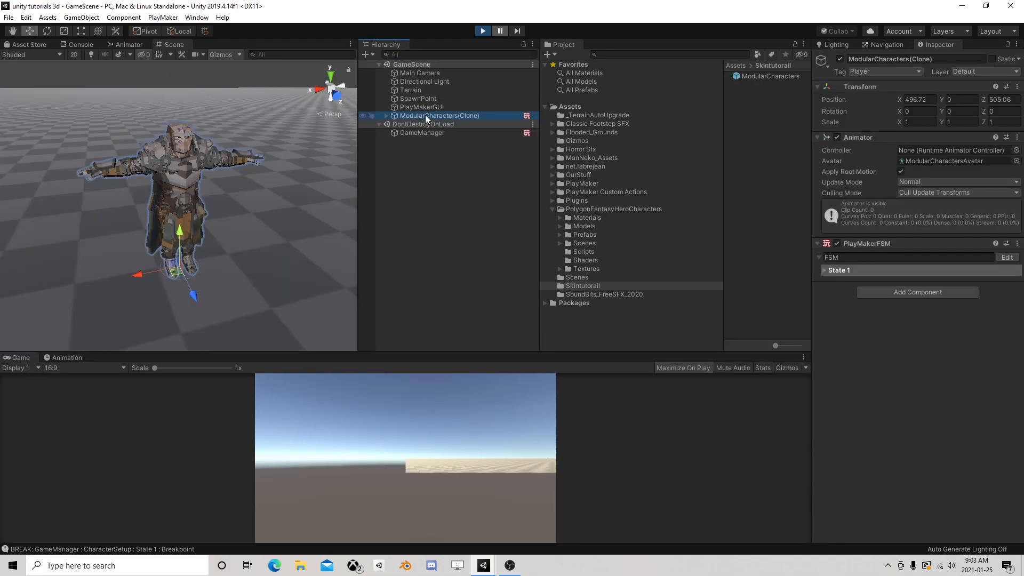
pyautogui.moveTo(350, 189); pyautogui.dragTo(291, 190, button='right')
pyautogui.moveTo(291, 190); pyautogui.dragTo(177, 179, button='middle')
# Examine State 1 and State 2 in the FSM of ModularCharacters(Clone), and close the PlayMaker editor
pyautogui.click(1006, 257)
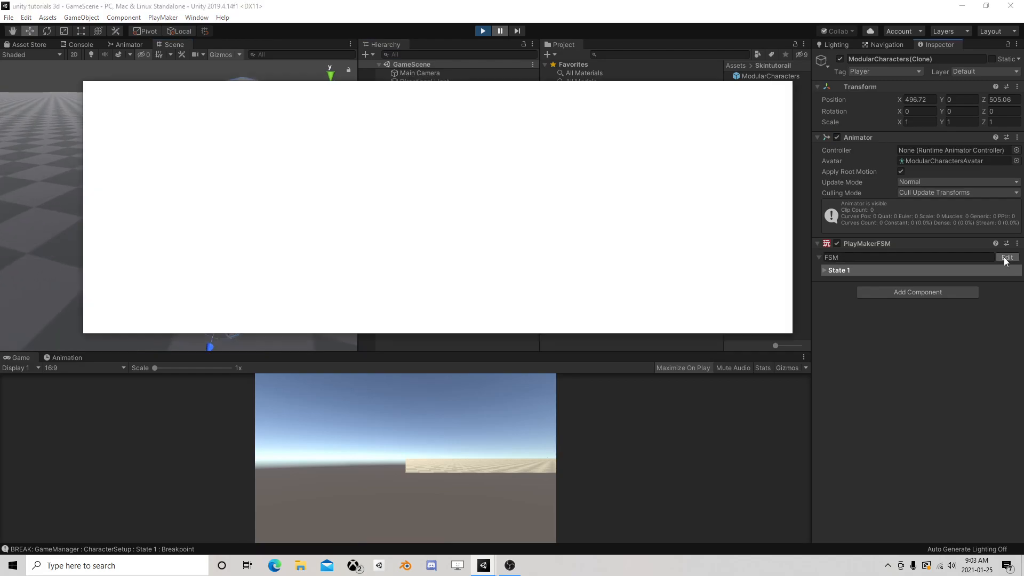
pyautogui.click(189, 212)
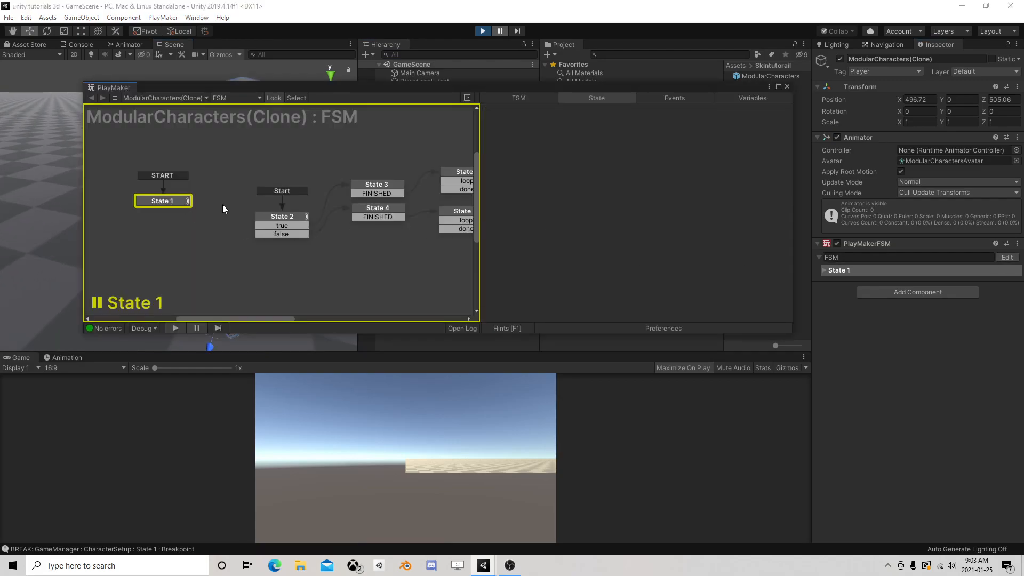
pyautogui.click(268, 219)
pyautogui.click(158, 204)
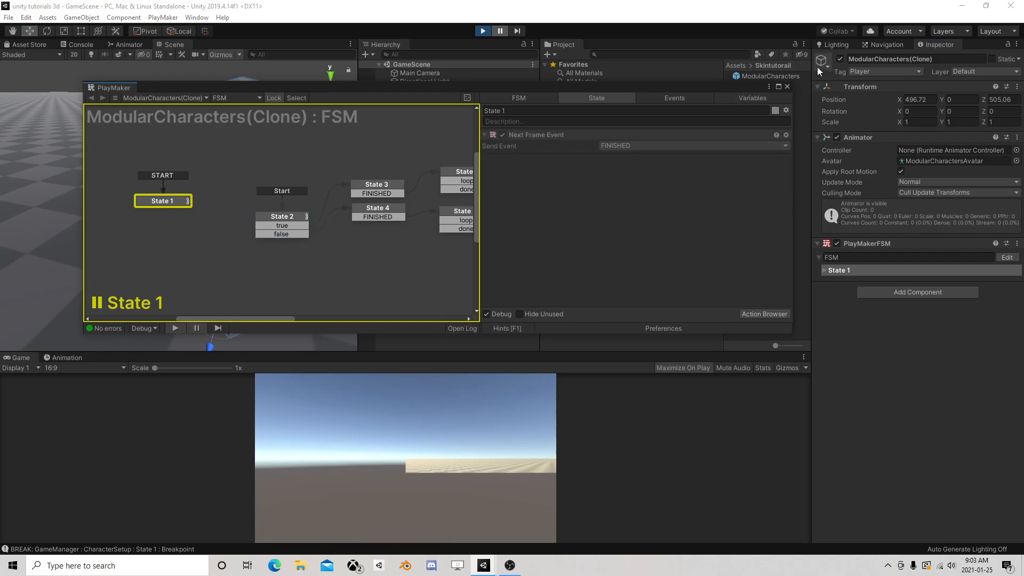
pyautogui.click(786, 87)
# Compare the active state of the GameManager's CharacterSetup FSM with that of the ModularCharacters(Clone) FSM
pyautogui.click(423, 133)
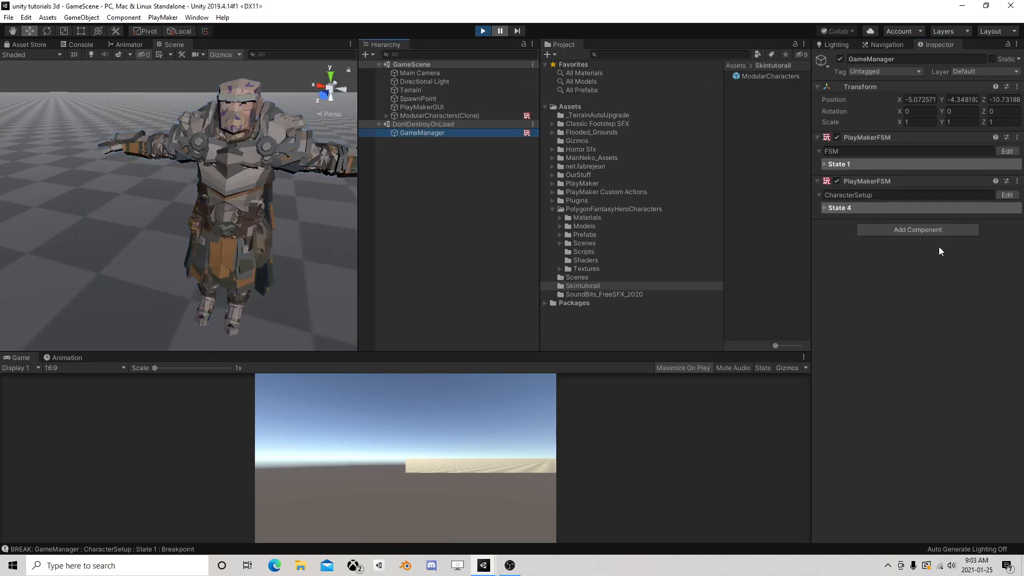
pyautogui.click(998, 195)
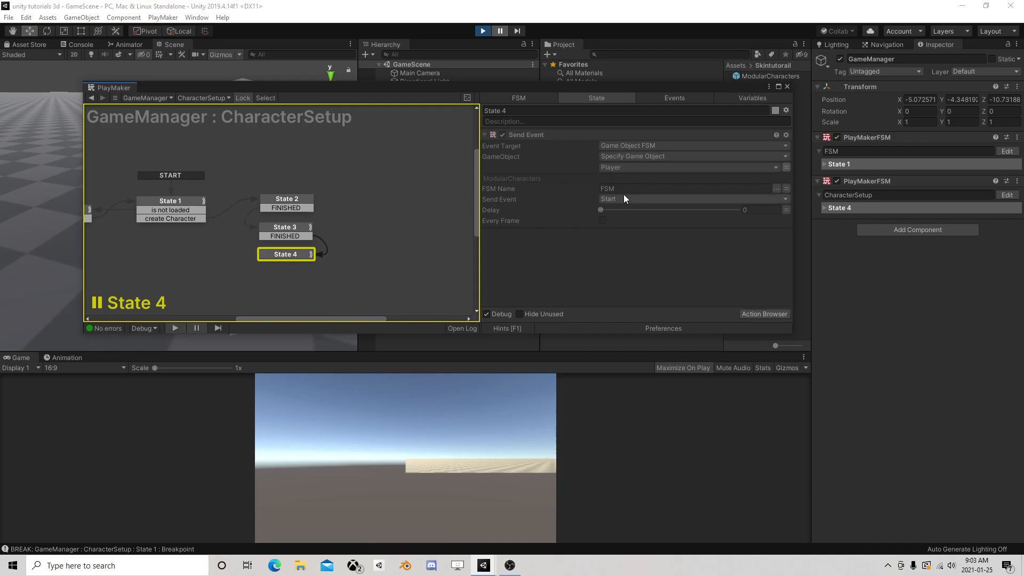
pyautogui.click(785, 87)
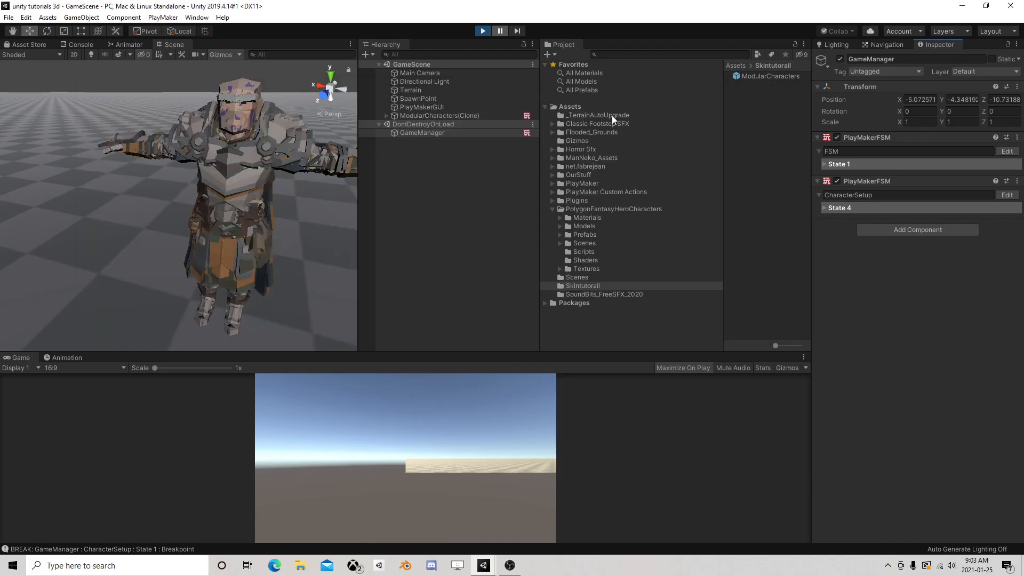
pyautogui.click(428, 116)
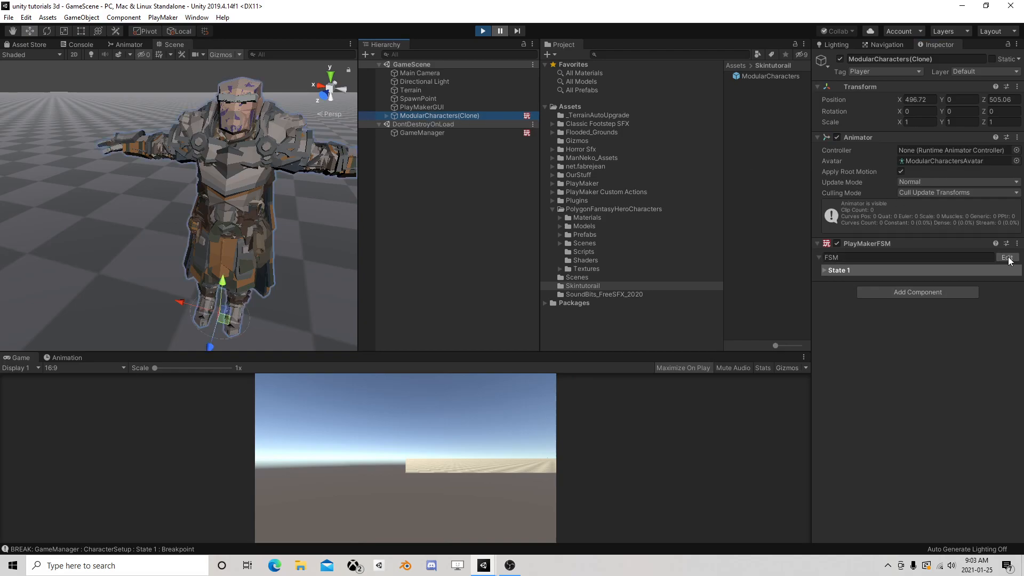
pyautogui.click(1006, 257)
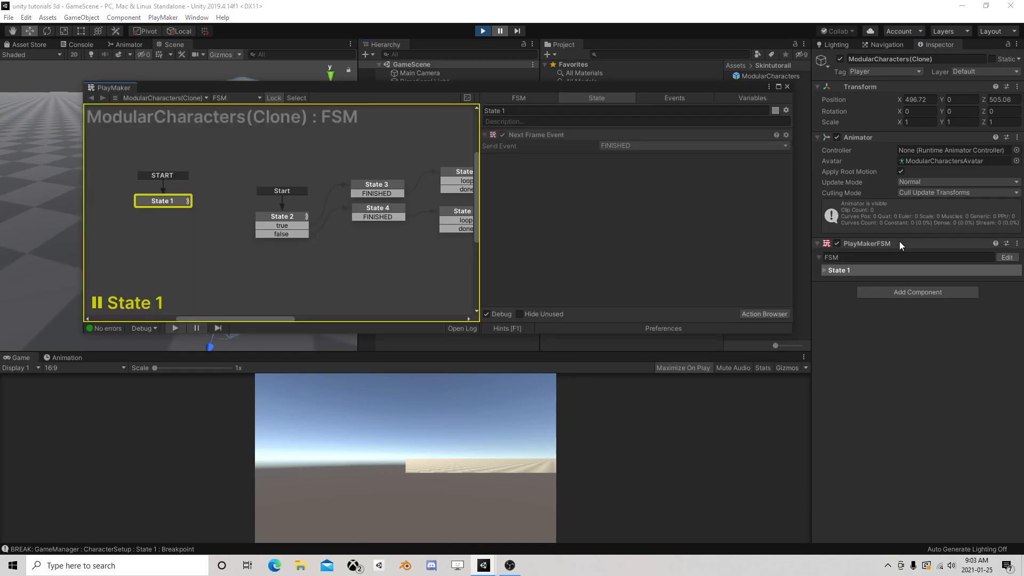
pyautogui.click(787, 86)
# Review the actions of State 3 and State 4 in the CharacterSetup FSM, and move the PlayMaker window clear of the hierarchy
pyautogui.click(427, 133)
pyautogui.click(1000, 196)
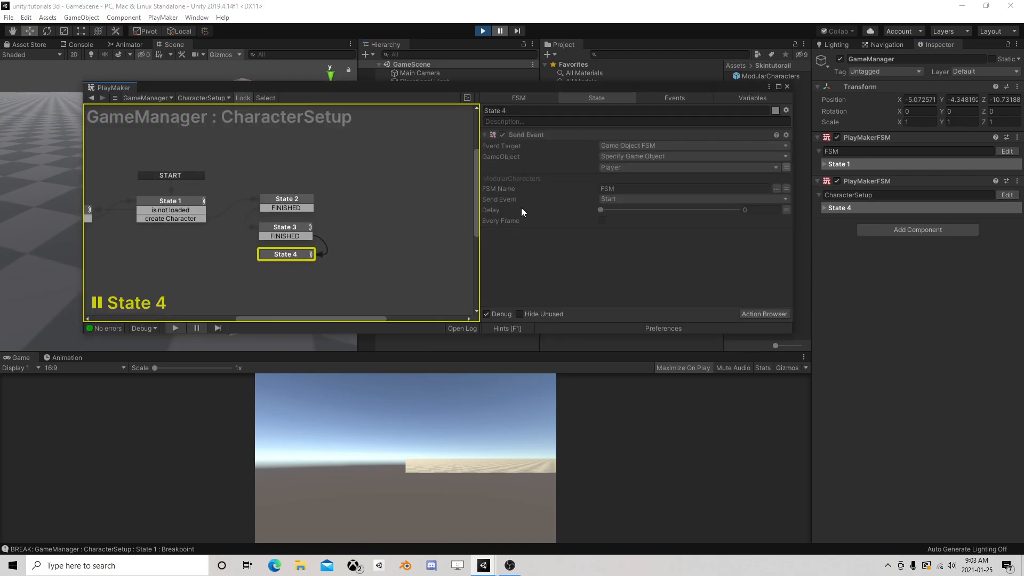
pyautogui.click(296, 227)
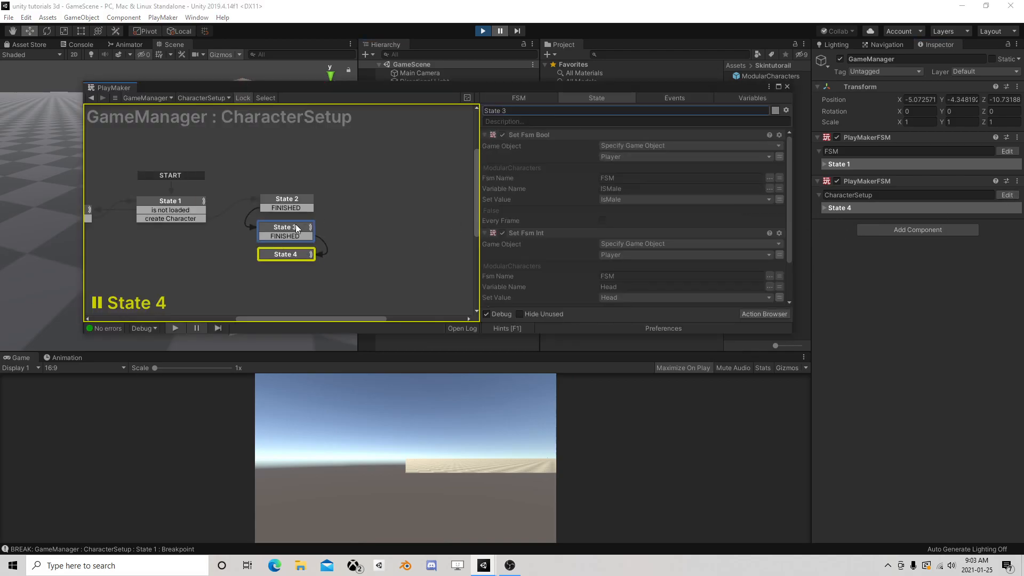
pyautogui.scroll(-3, 572, 253)
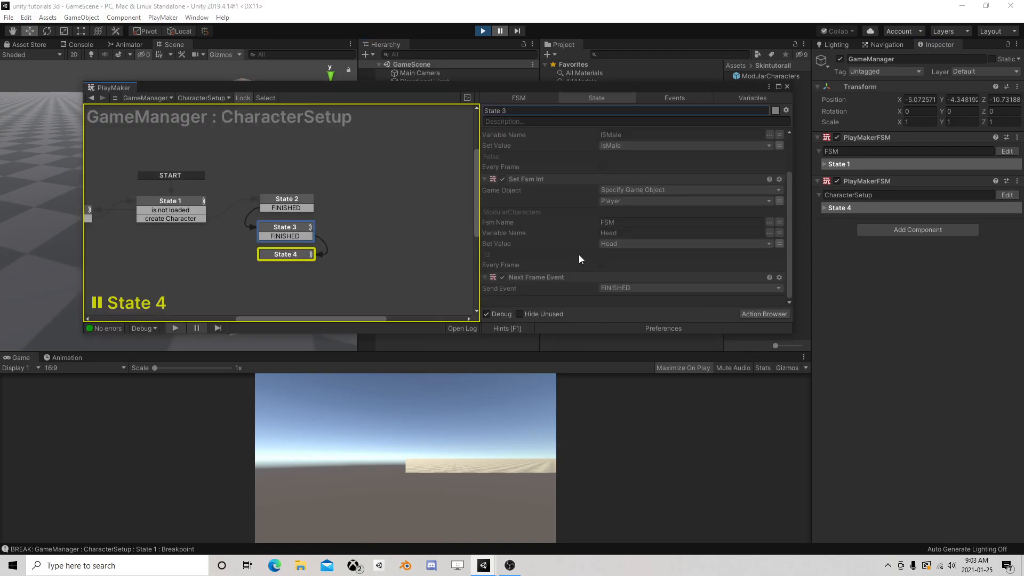
pyautogui.click(283, 254)
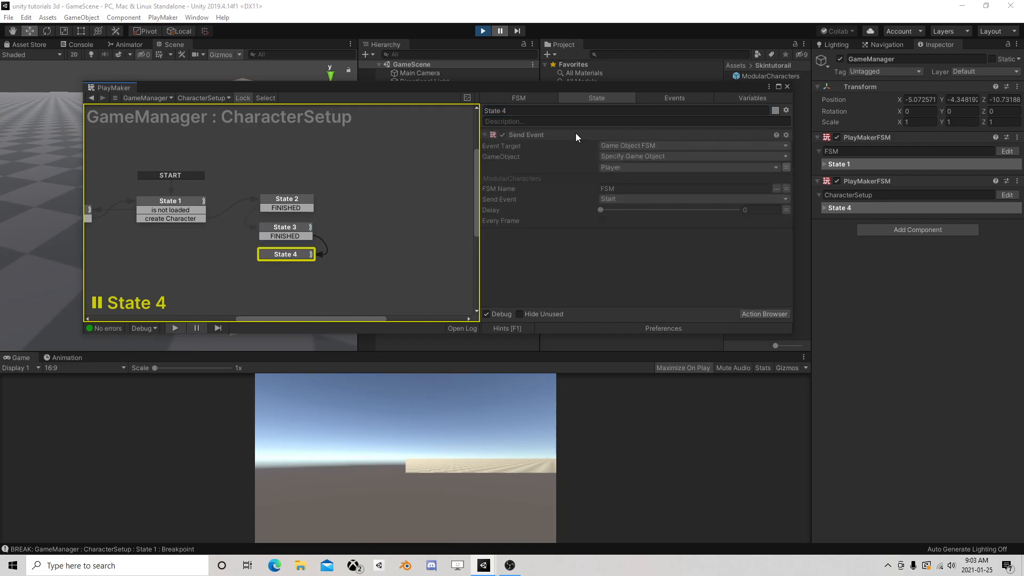
pyautogui.moveTo(602, 83); pyautogui.dragTo(600, 186)
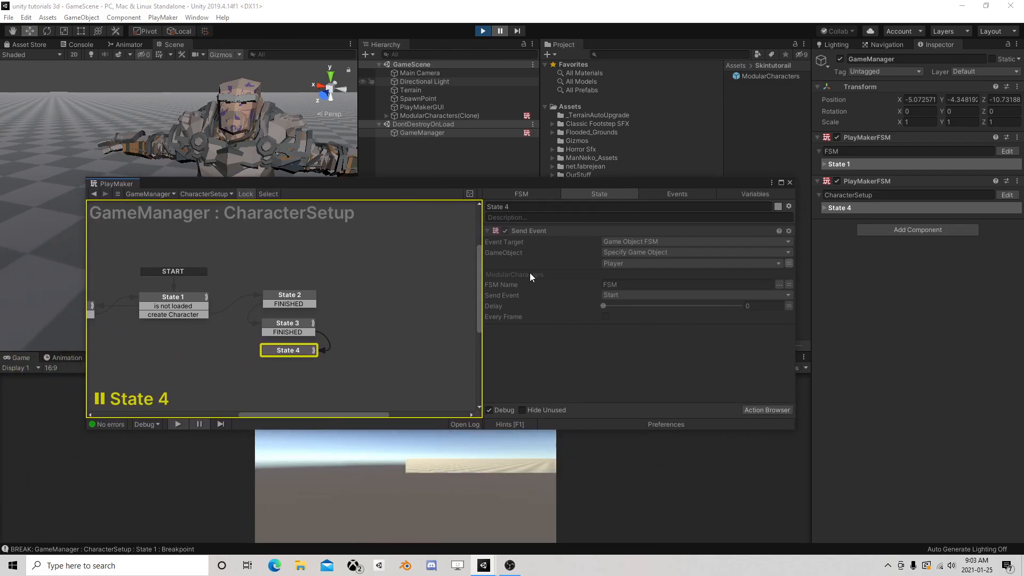
# Review the actions of State 3 and State 2 in the CharacterSetup FSM and view the spawned character in the scene
pyautogui.moveTo(248, 299); pyautogui.dragTo(357, 278, button='middle')
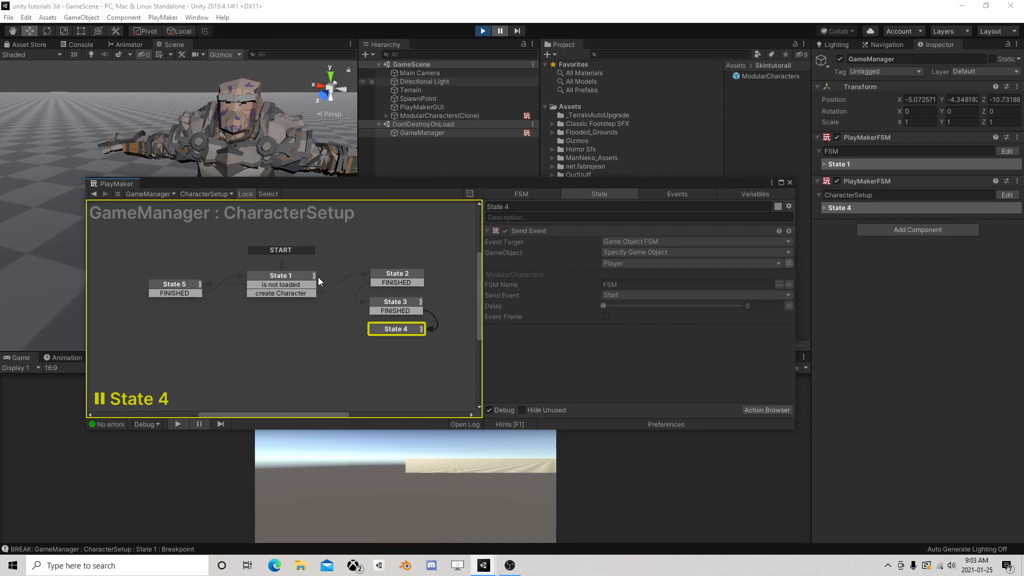
pyautogui.click(397, 307)
pyautogui.scroll(-2, 587, 303)
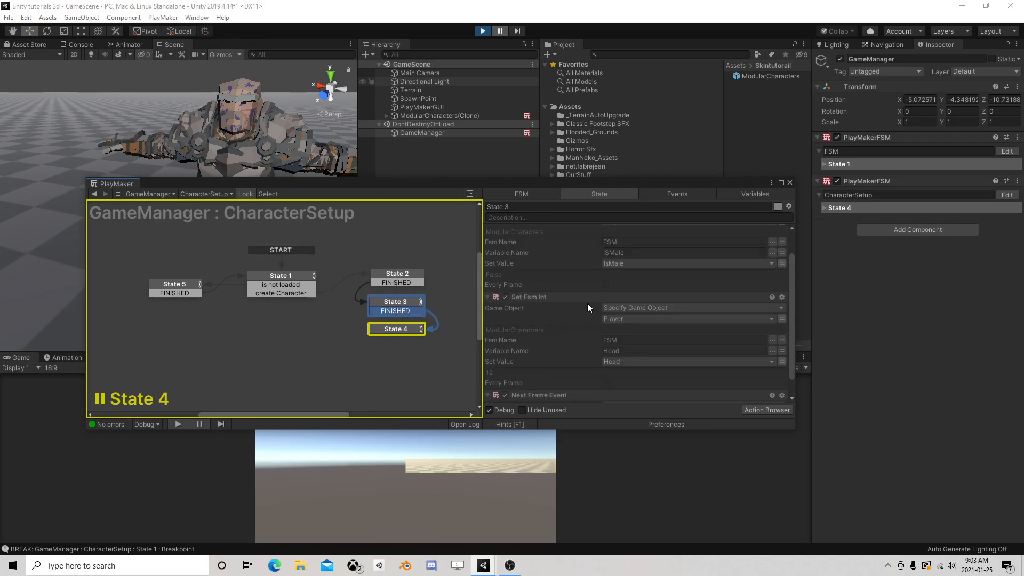
pyautogui.scroll(2, 569, 303)
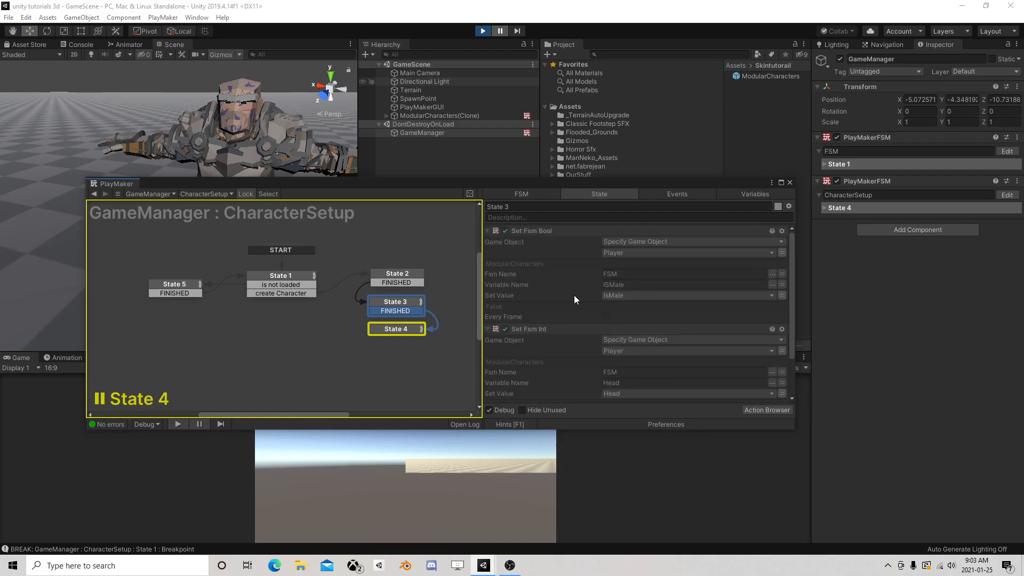
pyautogui.click(372, 279)
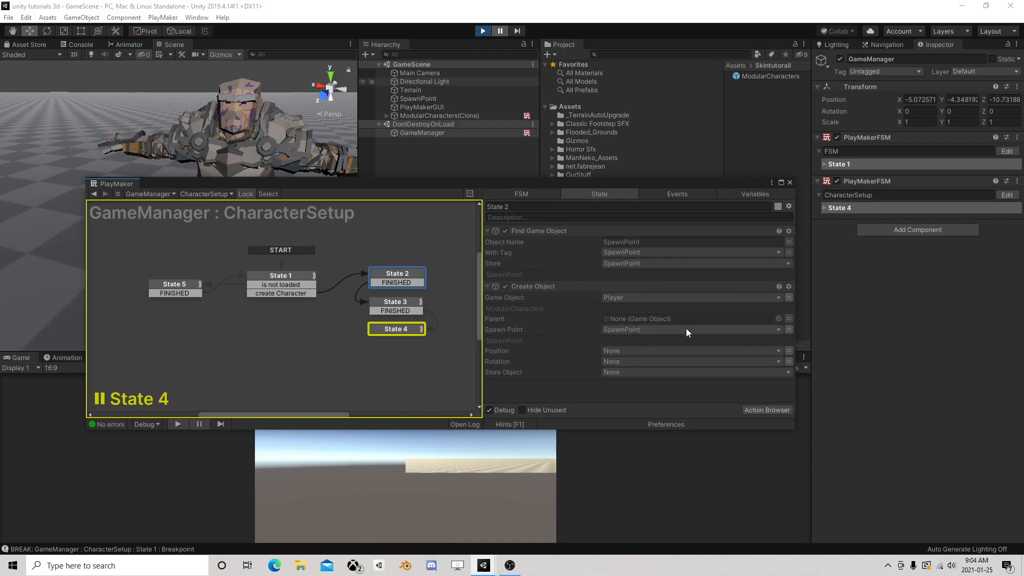
pyautogui.scroll(-5, 213, 134)
pyautogui.moveTo(176, 120); pyautogui.dragTo(200, 201, button='right')
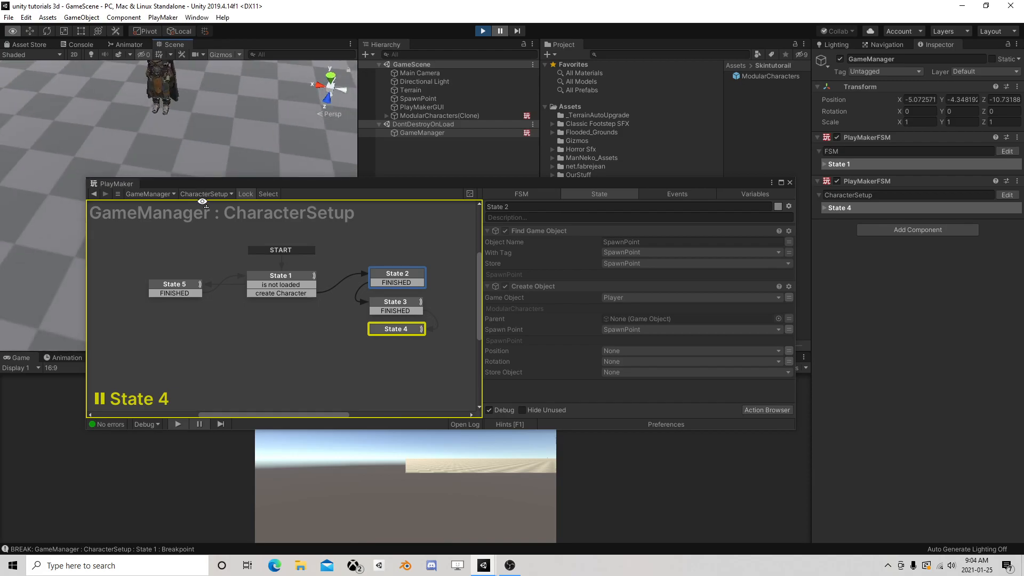
pyautogui.scroll(2, 270, 143)
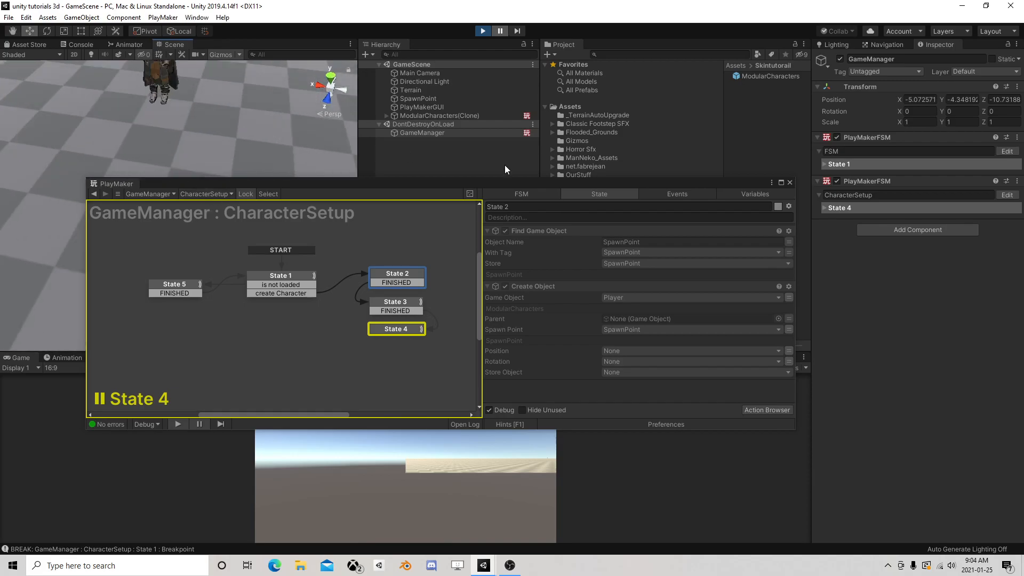
# Exit play mode and store the object made by State 2's Create Object action in a new variable named Created Player
pyautogui.click(482, 31)
pyautogui.click(397, 275)
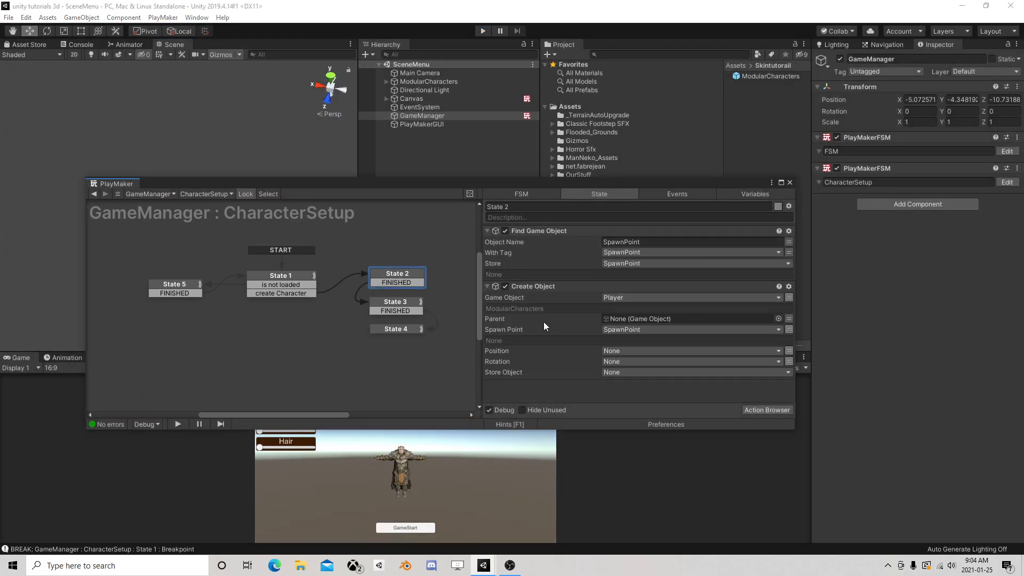
pyautogui.click(628, 372)
pyautogui.click(648, 395)
pyautogui.click(630, 373)
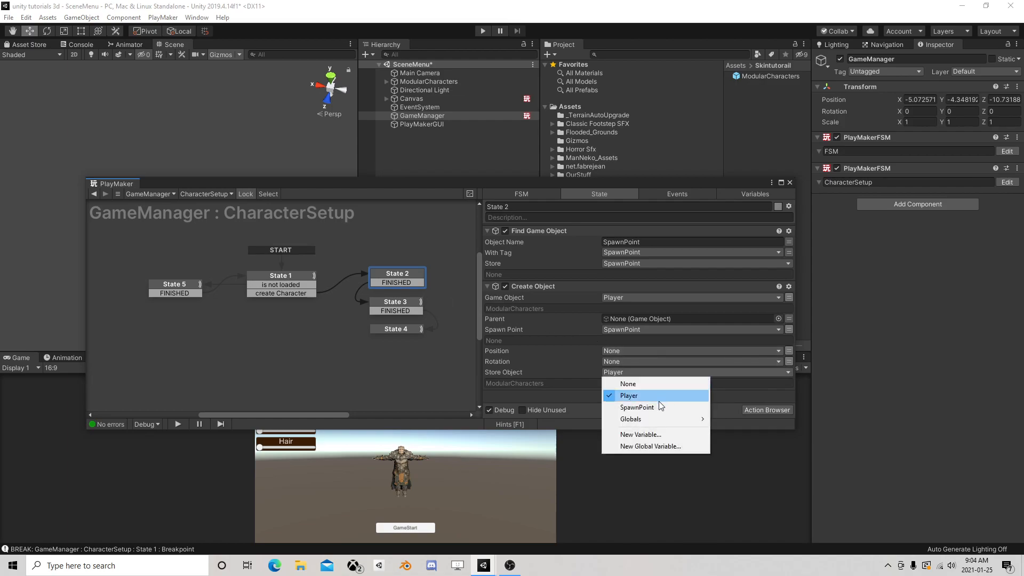
pyautogui.click(646, 437)
pyautogui.write('Create')
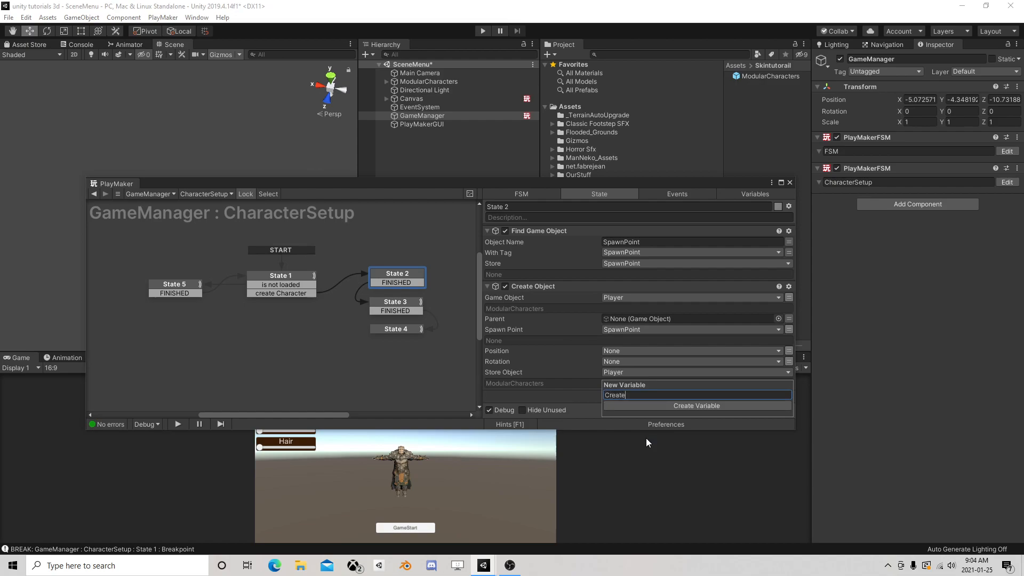
pyautogui.write('d Player')
pyautogui.press('Return')
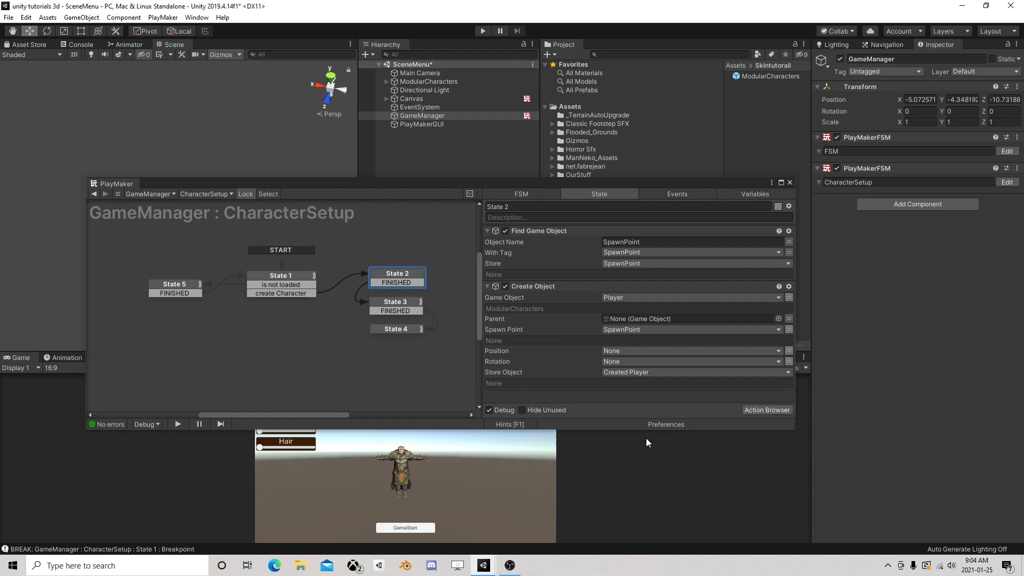
# Set the target game object of State 3's Set Fsm Bool and Set Fsm Int actions to Created Player
pyautogui.click(418, 305)
pyautogui.click(622, 253)
pyautogui.click(667, 276)
pyautogui.scroll(-2, 626, 308)
pyautogui.click(628, 297)
pyautogui.click(673, 318)
# Set the Send Event target game object in State 4 to Created Player and close the PlayMaker editor
pyautogui.click(409, 328)
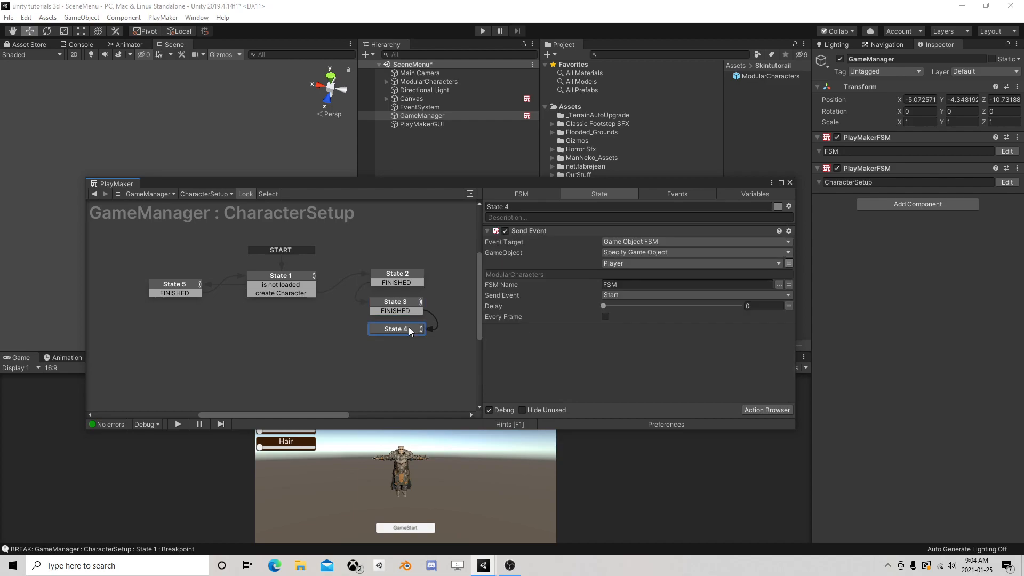
pyautogui.click(625, 262)
pyautogui.click(649, 288)
pyautogui.click(790, 183)
# Run the scene, turn off IsMale, raise the Head slider to about two thirds, and start the game
pyautogui.click(483, 31)
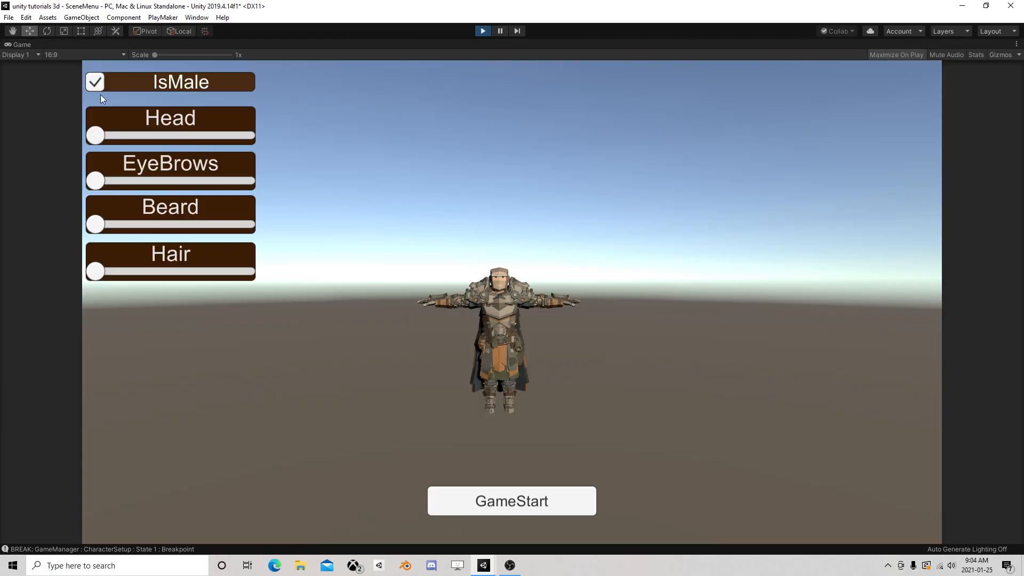
pyautogui.click(95, 81)
pyautogui.moveTo(96, 135); pyautogui.dragTo(194, 136)
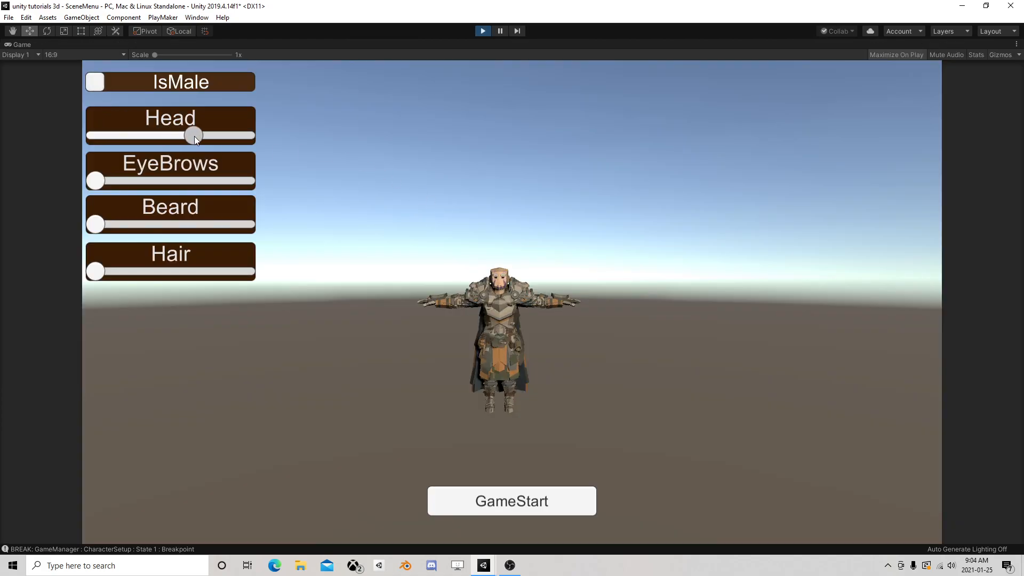
pyautogui.click(522, 509)
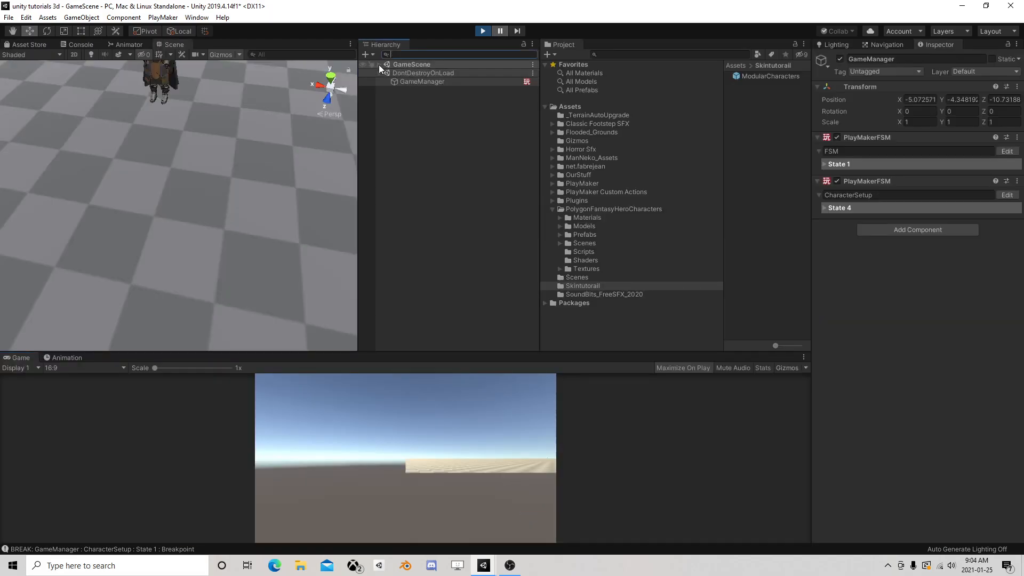
# Expand GameScene and examine the head of the spawned ModularCharacters(Clone) in the scene view
pyautogui.click(379, 64)
pyautogui.doubleClick(436, 115)
pyautogui.moveTo(182, 248); pyautogui.dragTo(215, 169, button='right')
pyautogui.moveTo(199, 243); pyautogui.dragTo(270, 155, button='middle')
pyautogui.scroll(9, 270, 153)
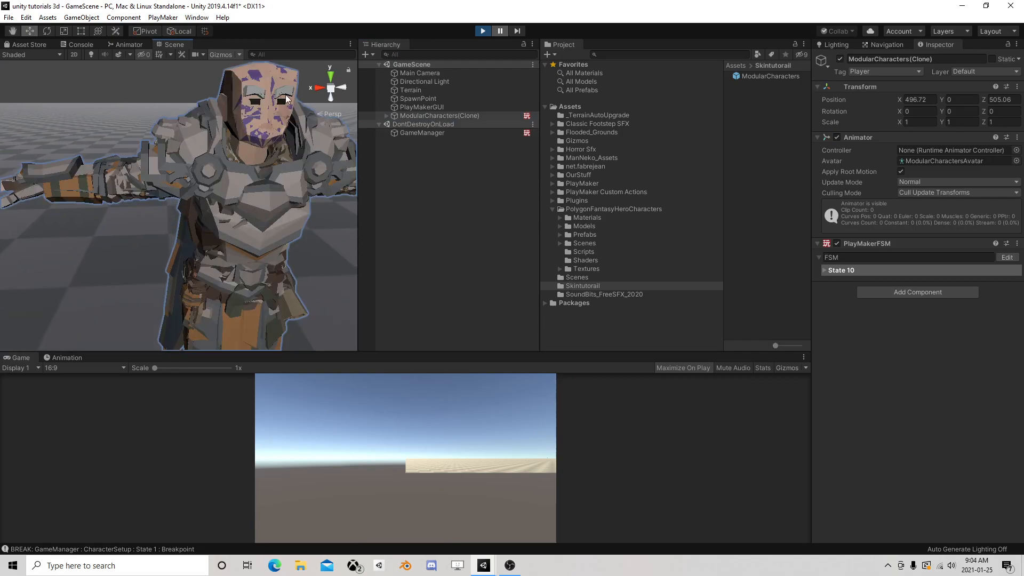
pyautogui.scroll(-8, 90, 255)
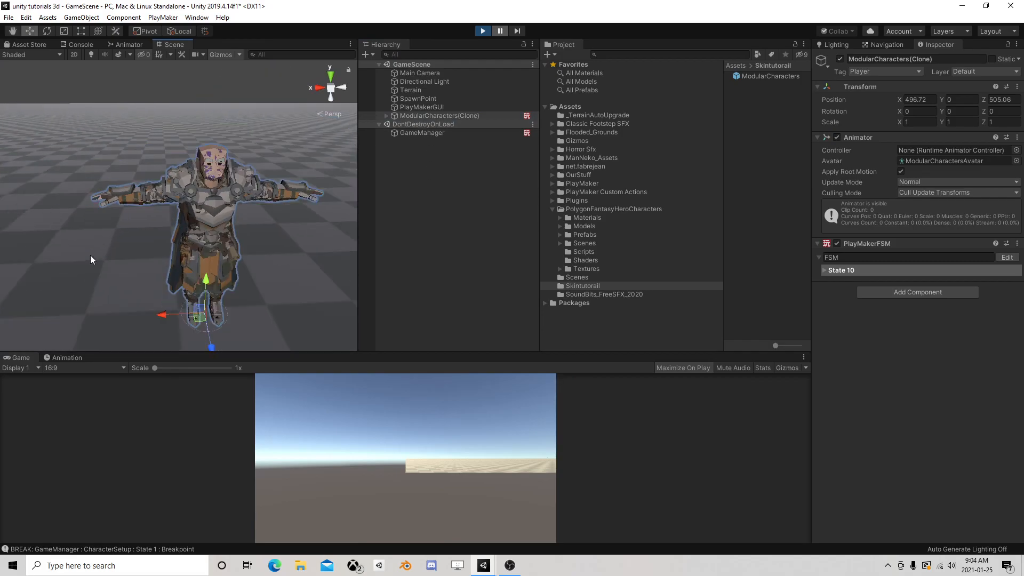
# Examine State 2, State 3 and the active state in the FSM of ModularCharacters(Clone), and close the PlayMaker editor
pyautogui.click(430, 117)
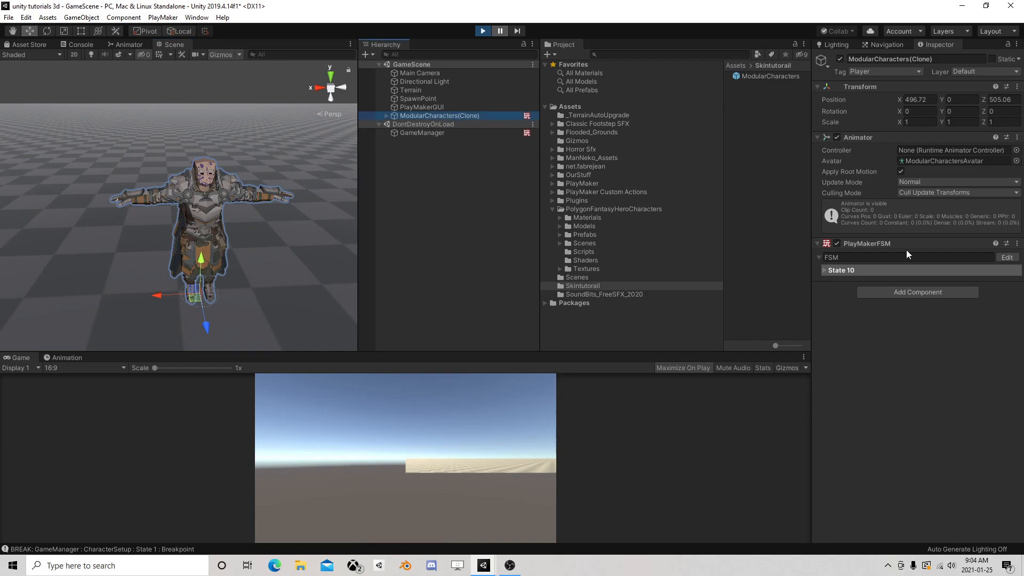
pyautogui.click(1007, 257)
pyautogui.click(288, 312)
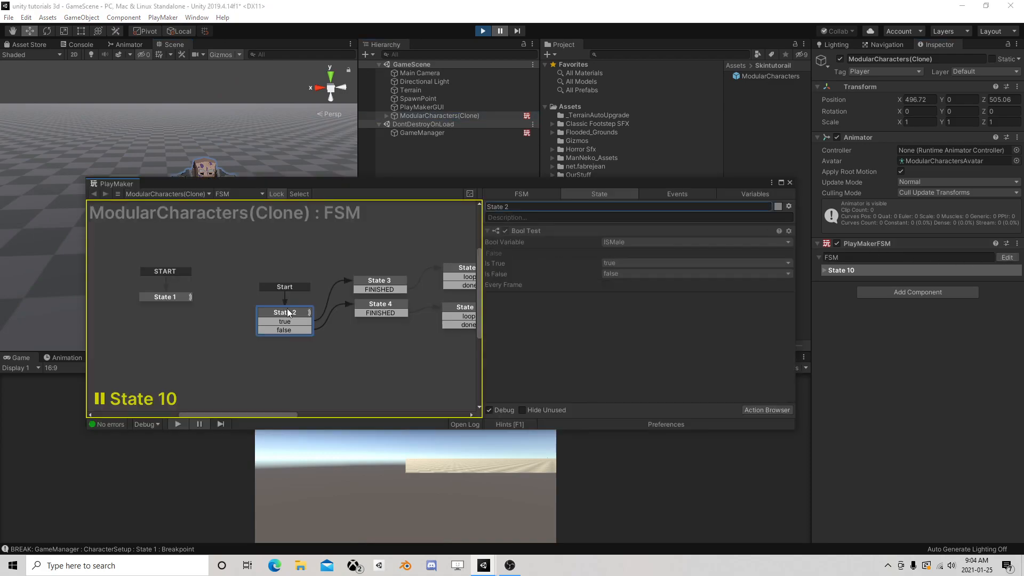
pyautogui.click(369, 288)
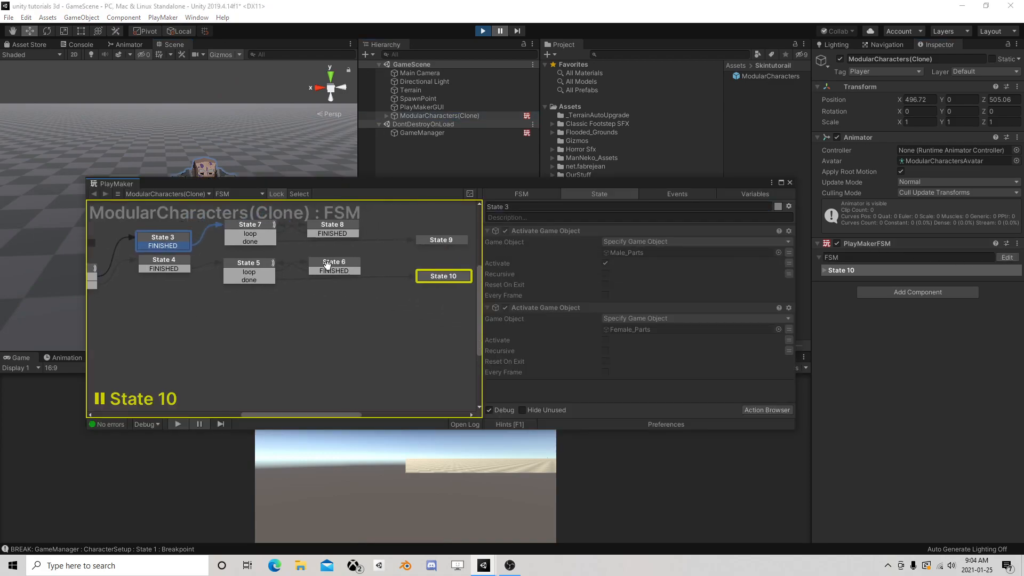
pyautogui.click(790, 183)
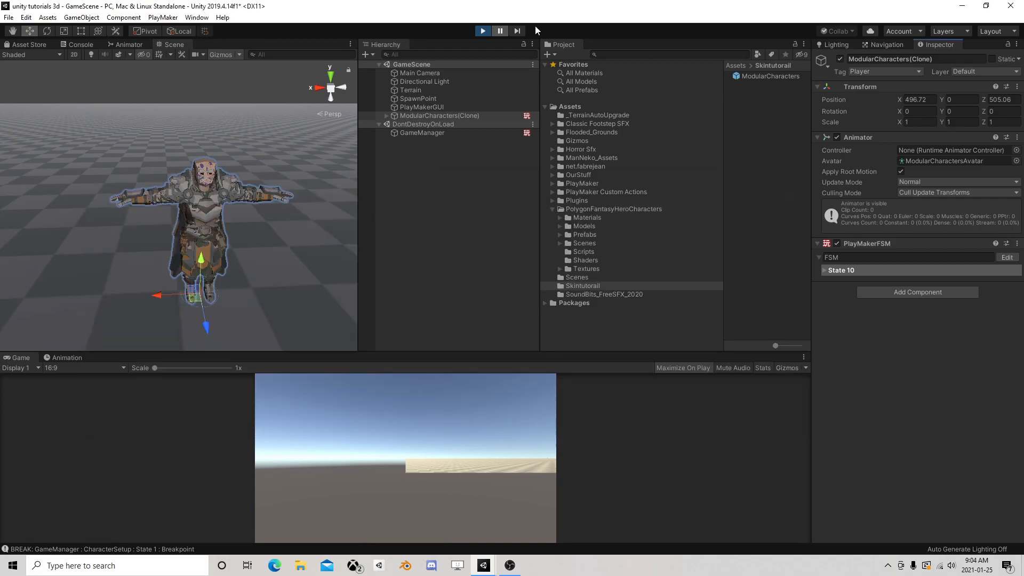
# Exit play mode and frame SceneMenu's ModularCharacters from the front in the 3D scene view
pyautogui.click(482, 31)
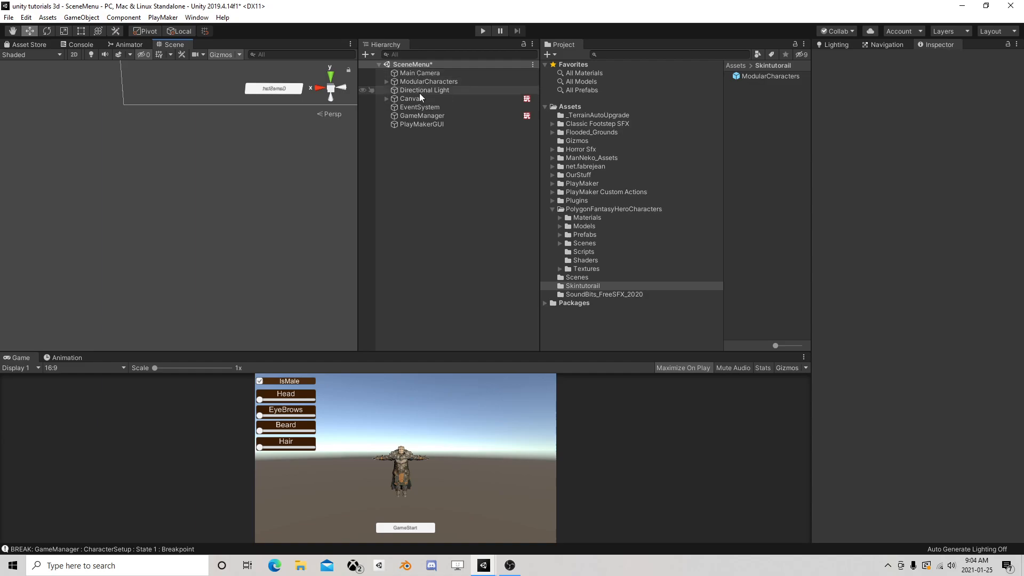
pyautogui.doubleClick(414, 109)
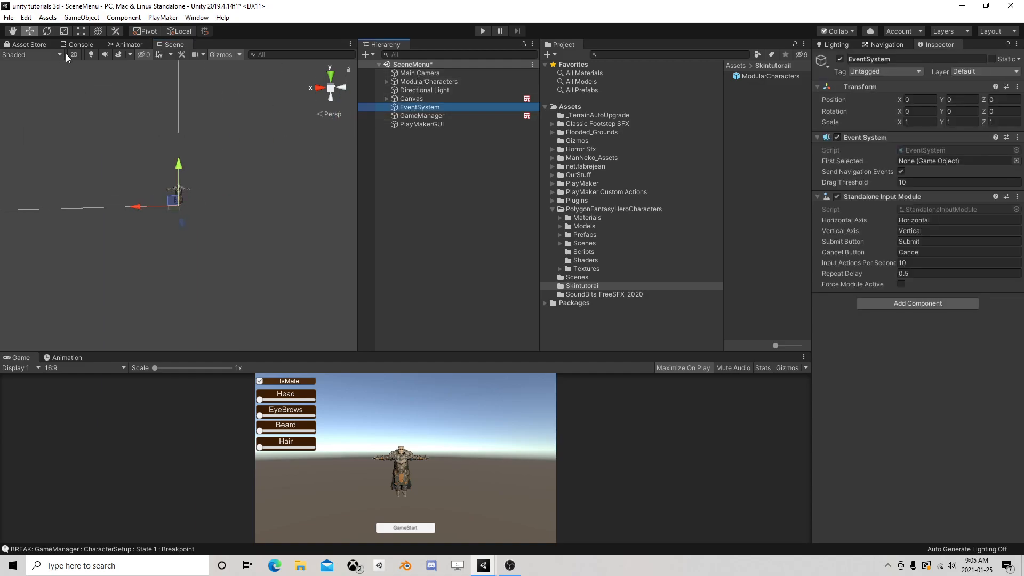
pyautogui.press('t')
pyautogui.doubleClick(423, 115)
pyautogui.scroll(-4, 272, 144)
pyautogui.moveTo(272, 144); pyautogui.dragTo(218, 237, button='middle')
pyautogui.click(430, 83)
pyautogui.doubleClick(430, 84)
pyautogui.moveTo(137, 145); pyautogui.dragTo(228, 168, button='middle')
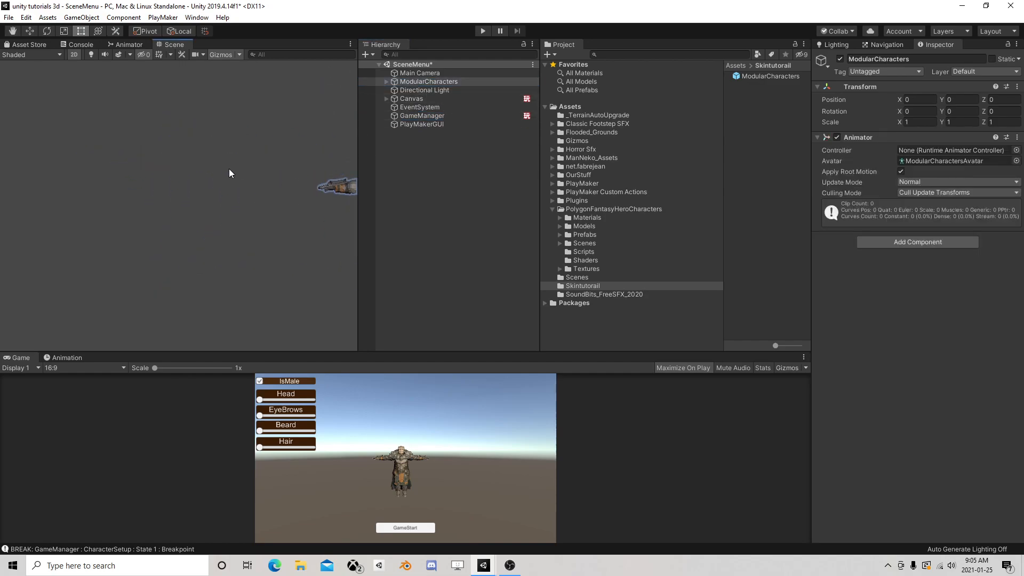
pyautogui.click(75, 55)
pyautogui.moveTo(93, 106); pyautogui.dragTo(321, 137, button='middle')
pyautogui.scroll(5, 319, 137)
pyautogui.moveTo(156, 165); pyautogui.dragTo(216, 168, button='right')
pyautogui.moveTo(216, 169); pyautogui.dragTo(258, 155, button='middle')
pyautogui.scroll(4, 258, 155)
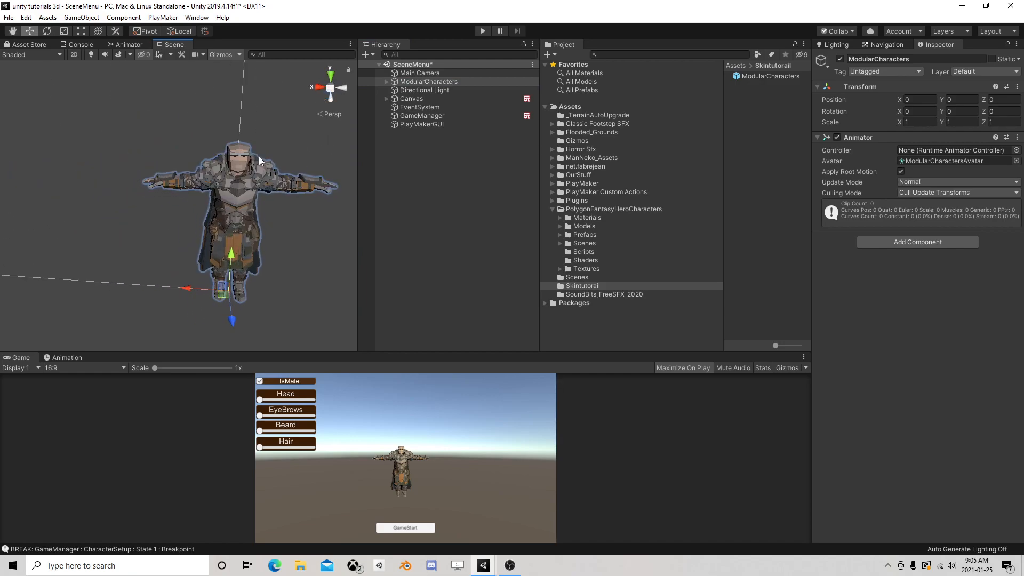
# Expand the Canvas in the hierarchy and open its FSM to inspect the Get Next Child action of State 5
pyautogui.click(385, 81)
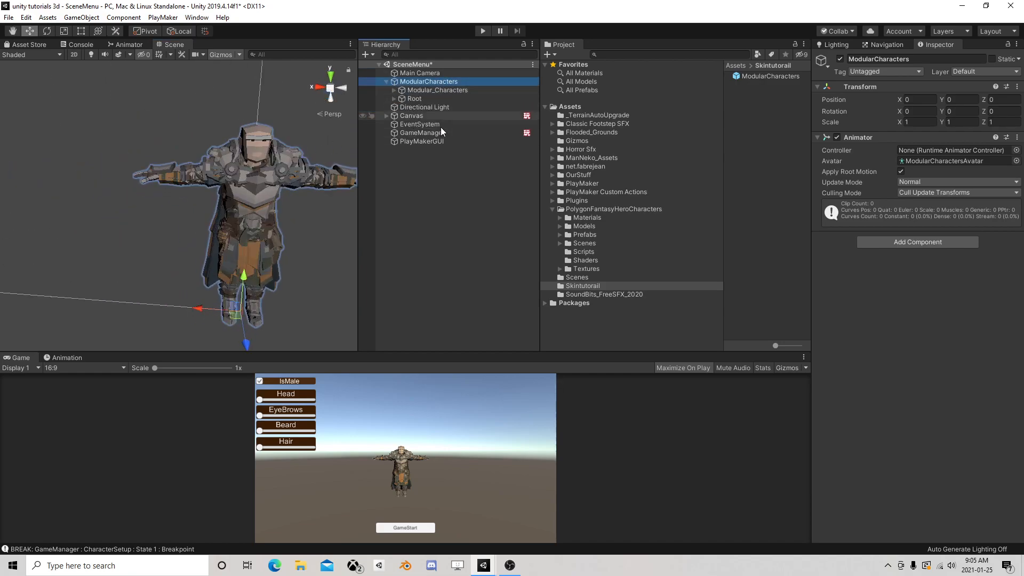
pyautogui.click(385, 81)
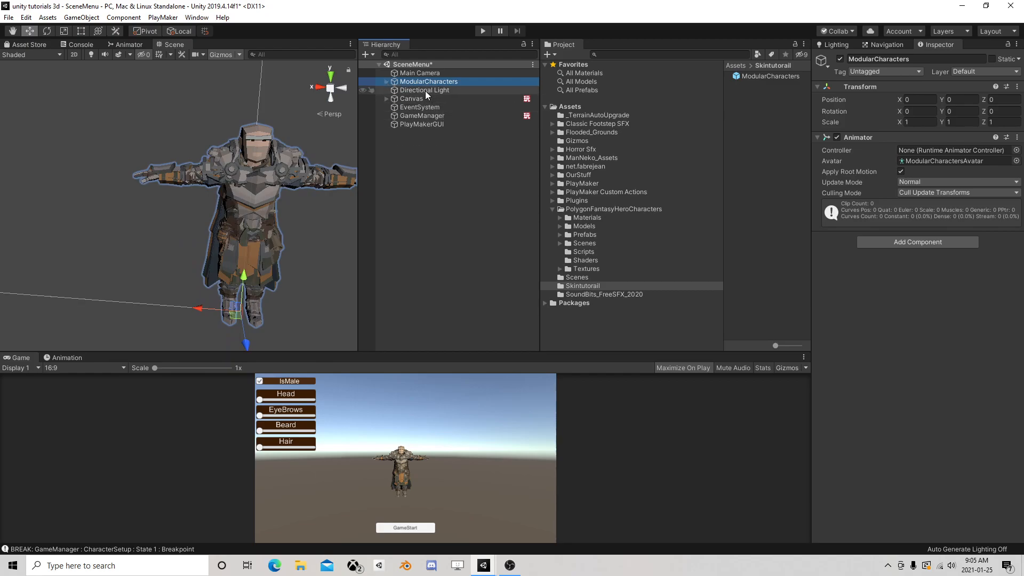
pyautogui.click(385, 99)
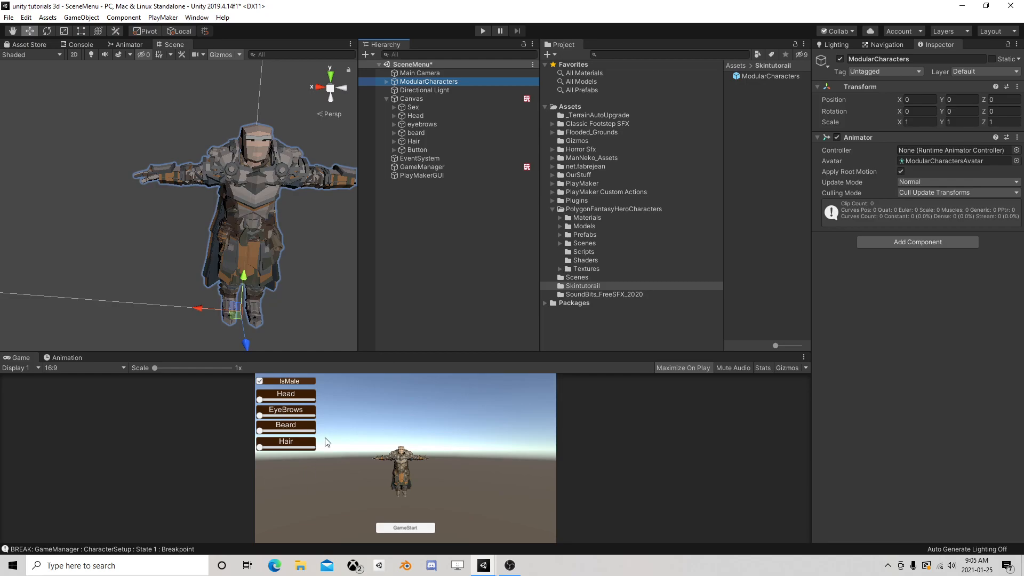
pyautogui.click(431, 167)
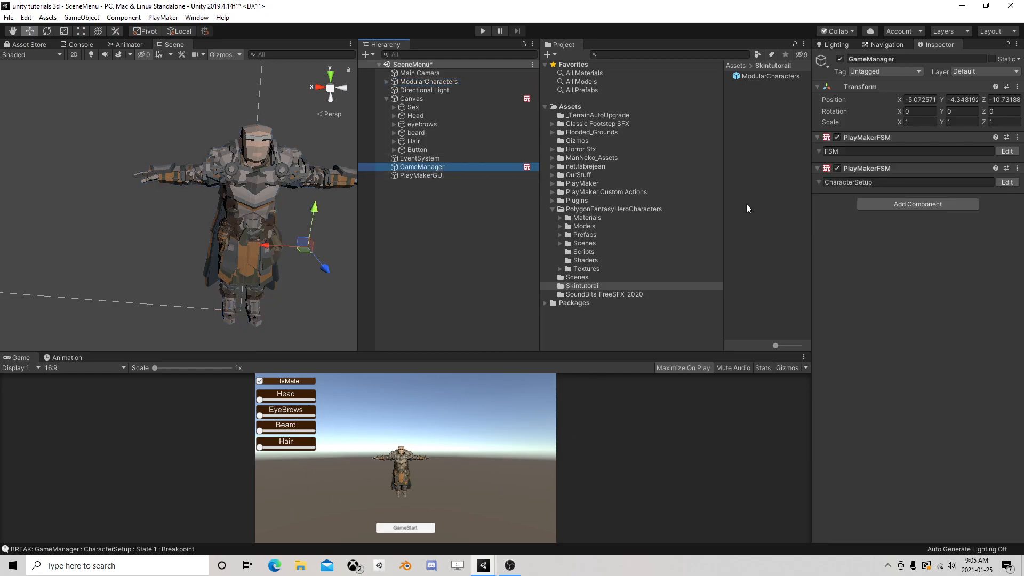
pyautogui.click(421, 99)
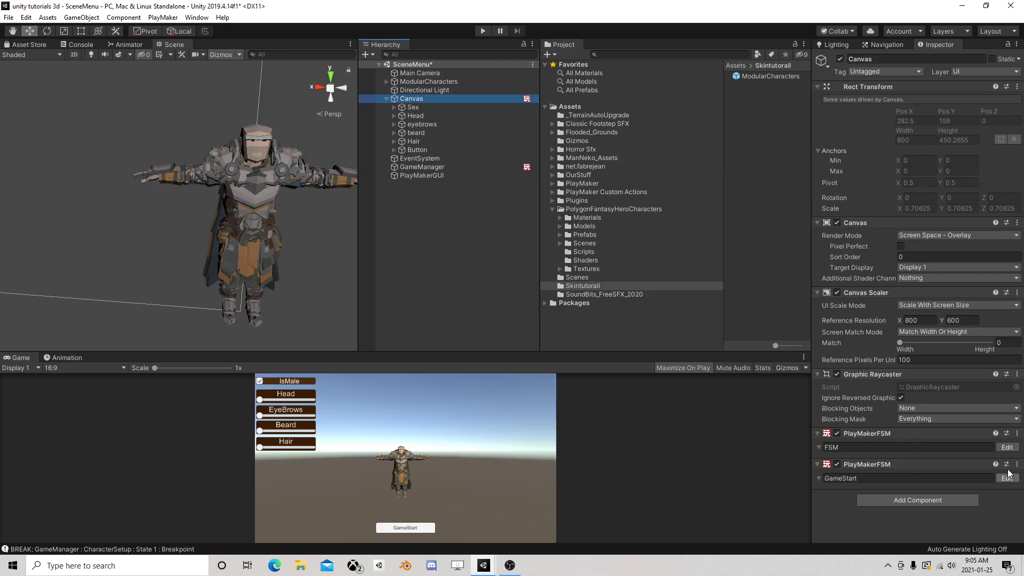
pyautogui.click(1006, 448)
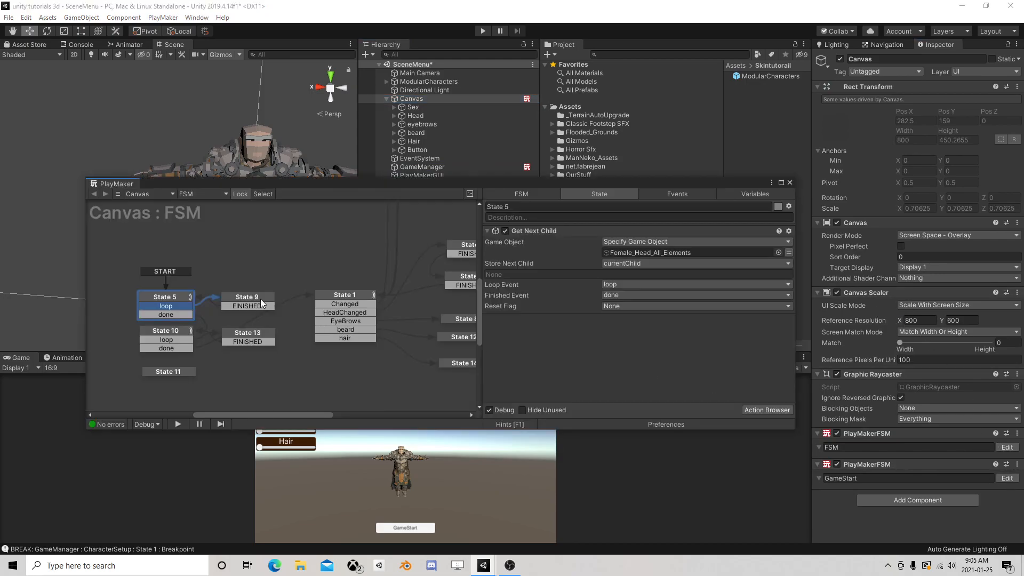
pyautogui.click(196, 302)
pyautogui.click(177, 301)
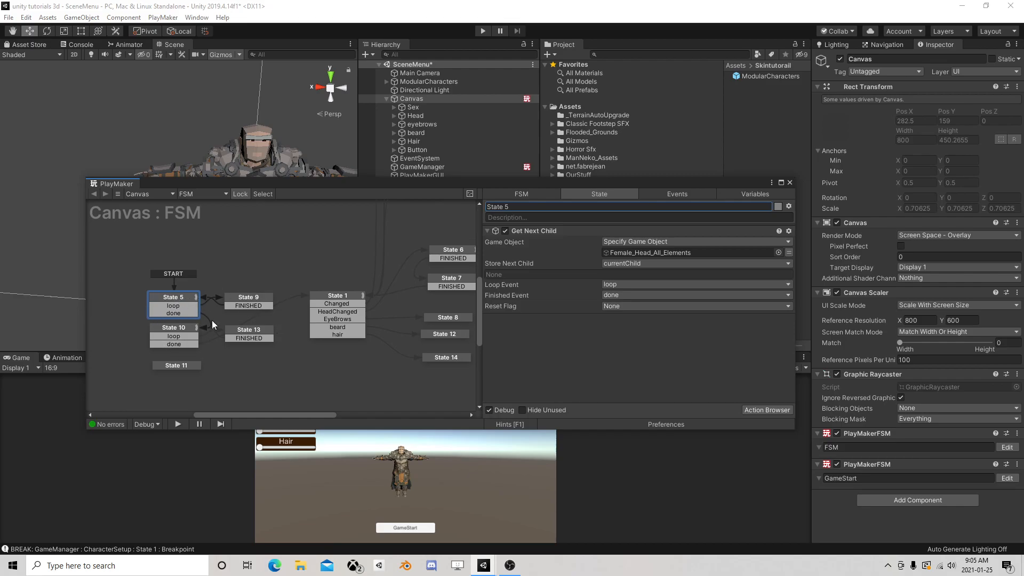
# Examine the Canvas FSM's variables and the actions of State 5, State 9 and State 1
pyautogui.click(755, 194)
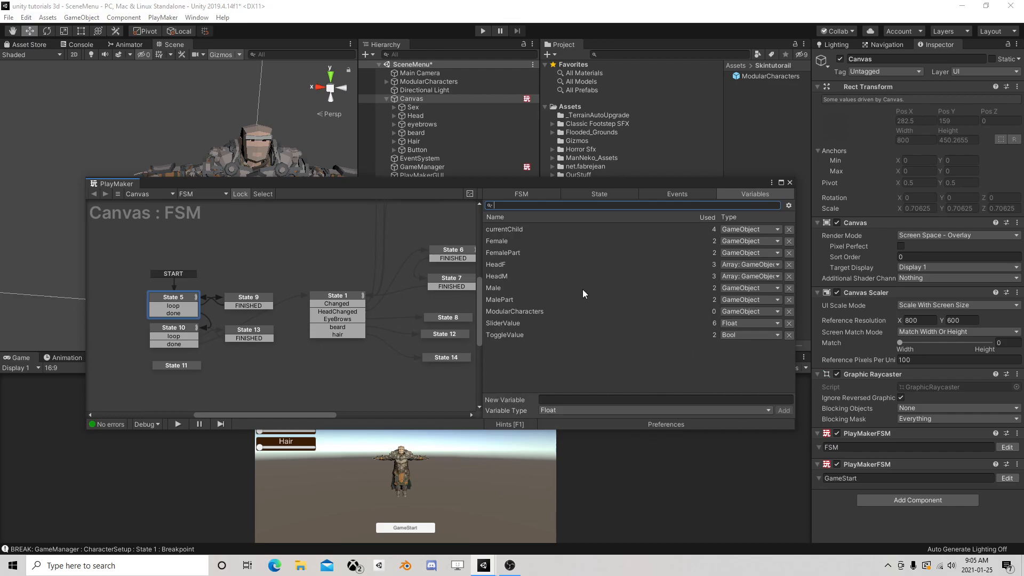
pyautogui.click(178, 300)
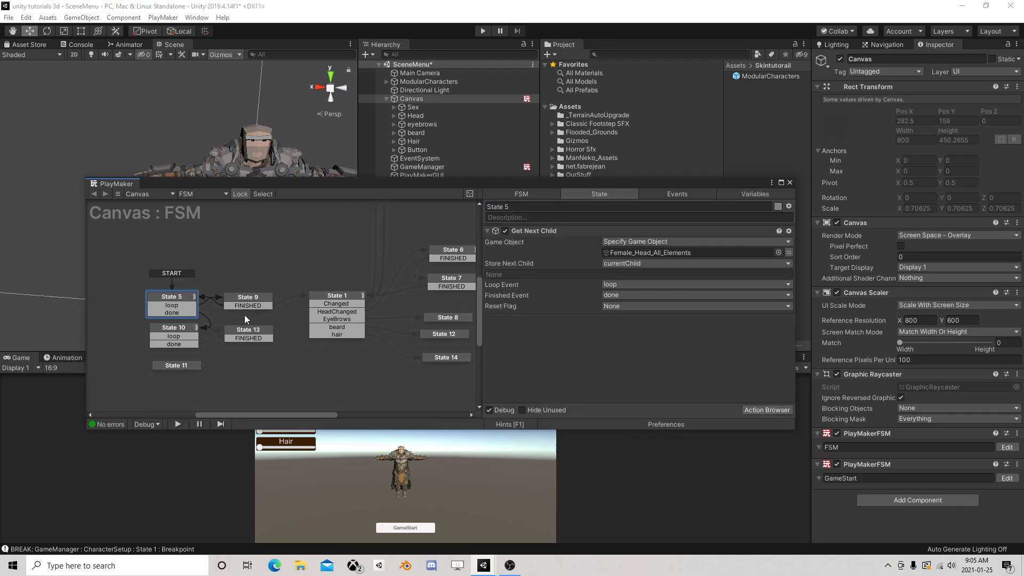
pyautogui.click(244, 303)
pyautogui.click(172, 306)
pyautogui.moveTo(118, 283); pyautogui.dragTo(283, 324)
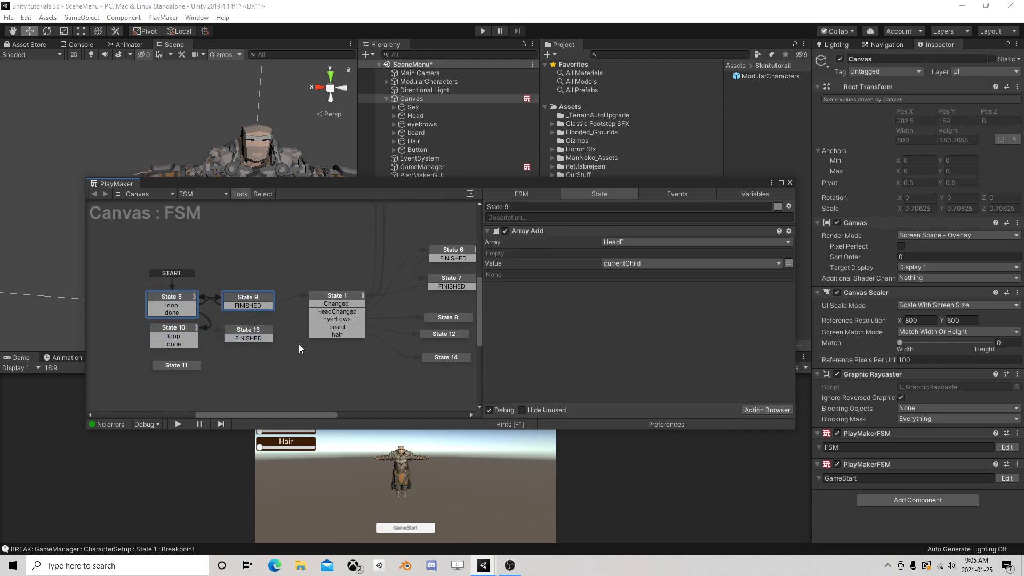
pyautogui.click(341, 300)
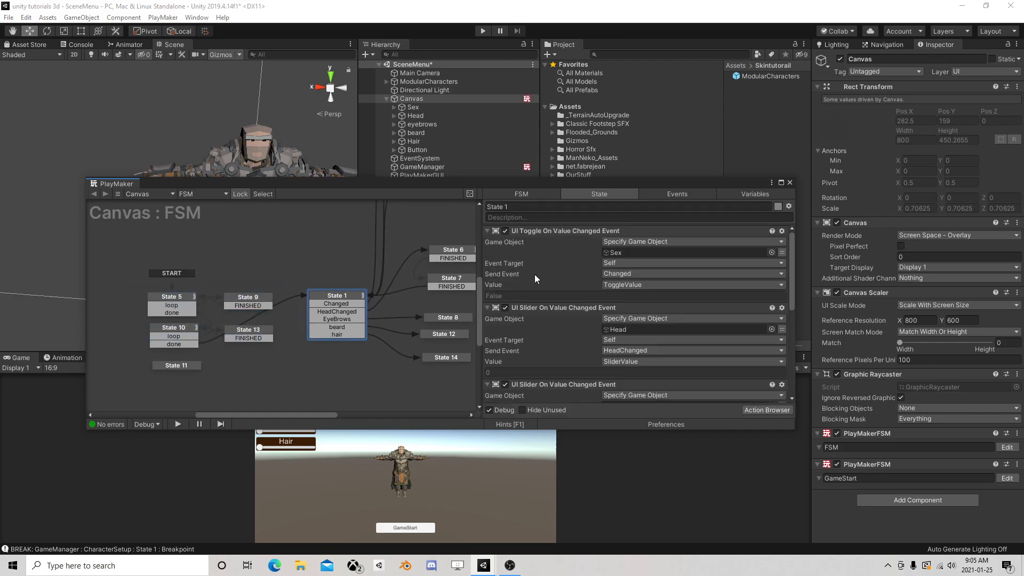
pyautogui.scroll(-5, 602, 292)
# Examine the HeadF and HeadM array actions in State 6 and State 7 of the Canvas FSM
pyautogui.moveTo(429, 288); pyautogui.dragTo(266, 294, button='middle')
pyautogui.click(290, 259)
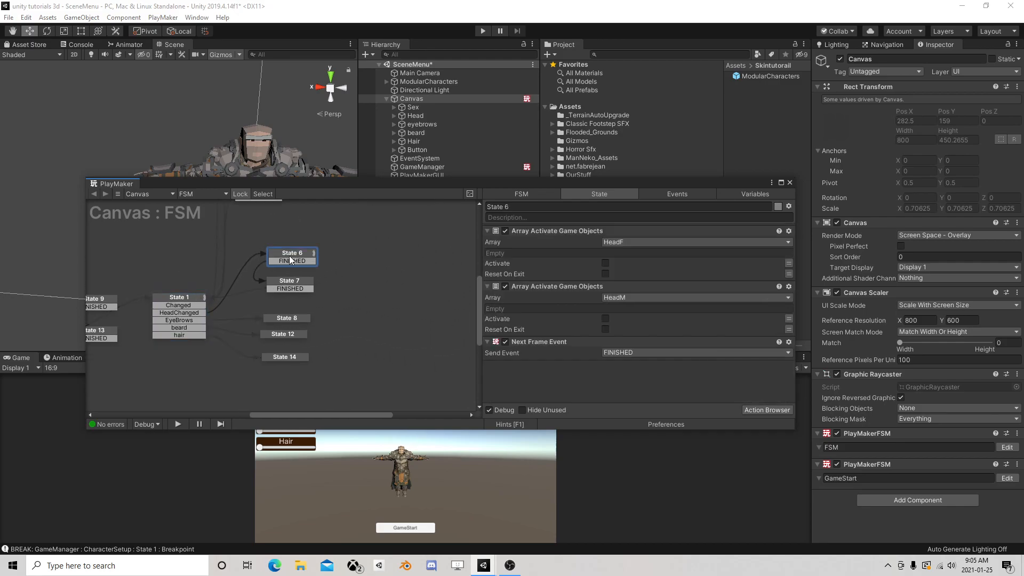
pyautogui.click(293, 283)
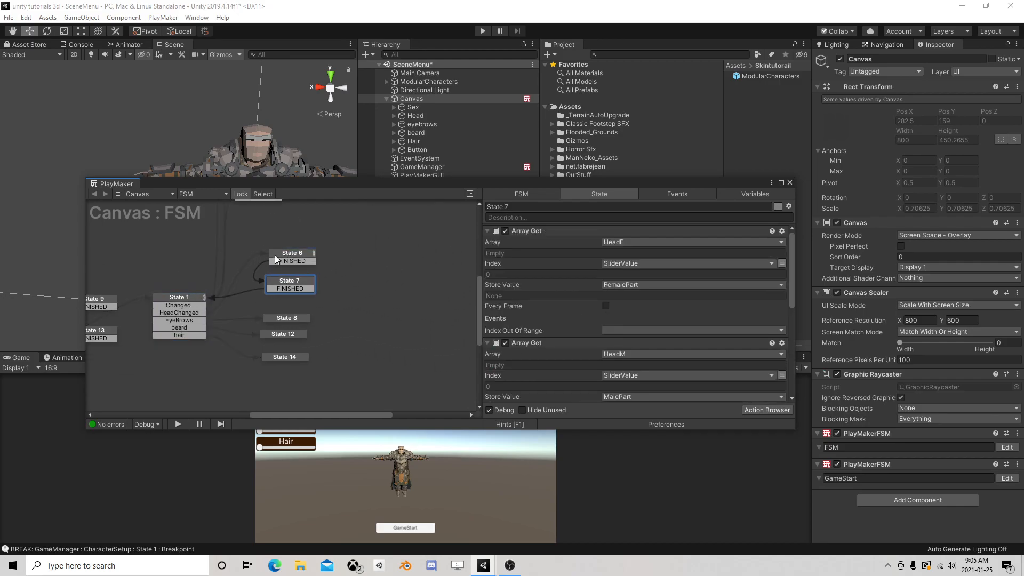
pyautogui.click(274, 259)
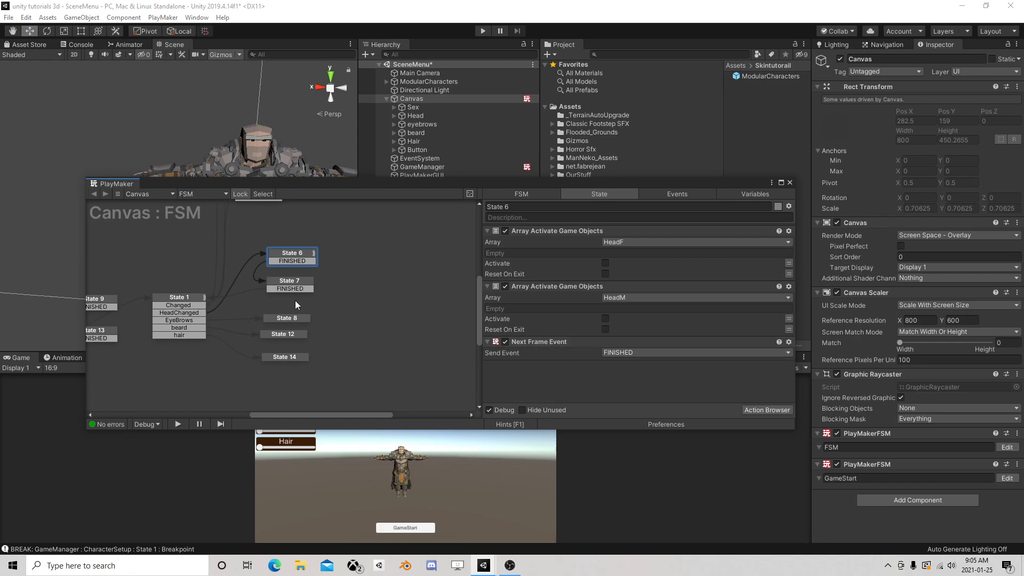
pyautogui.click(292, 282)
pyautogui.scroll(-1, 670, 275)
pyautogui.scroll(1, 629, 277)
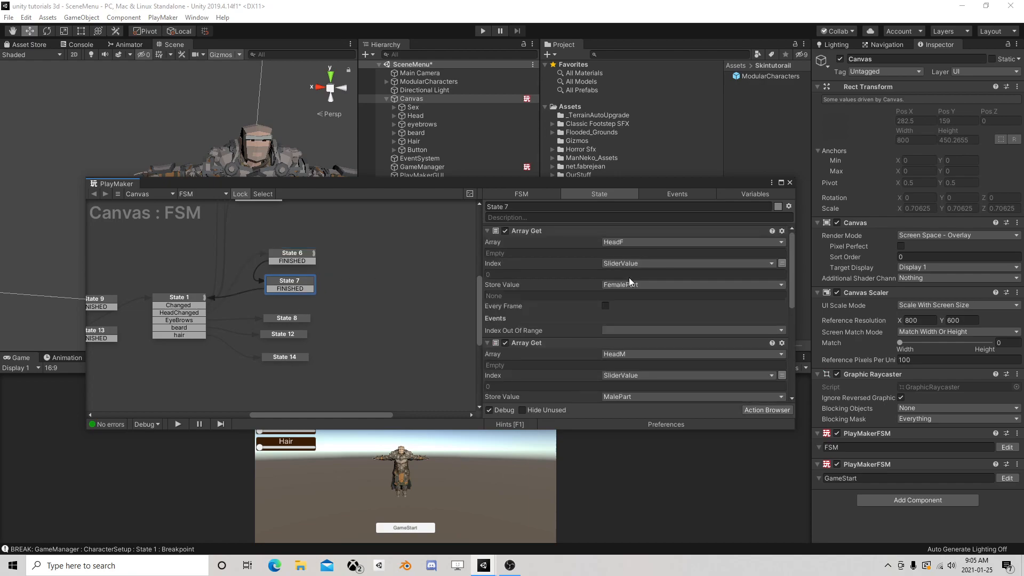
pyautogui.scroll(-5, 623, 294)
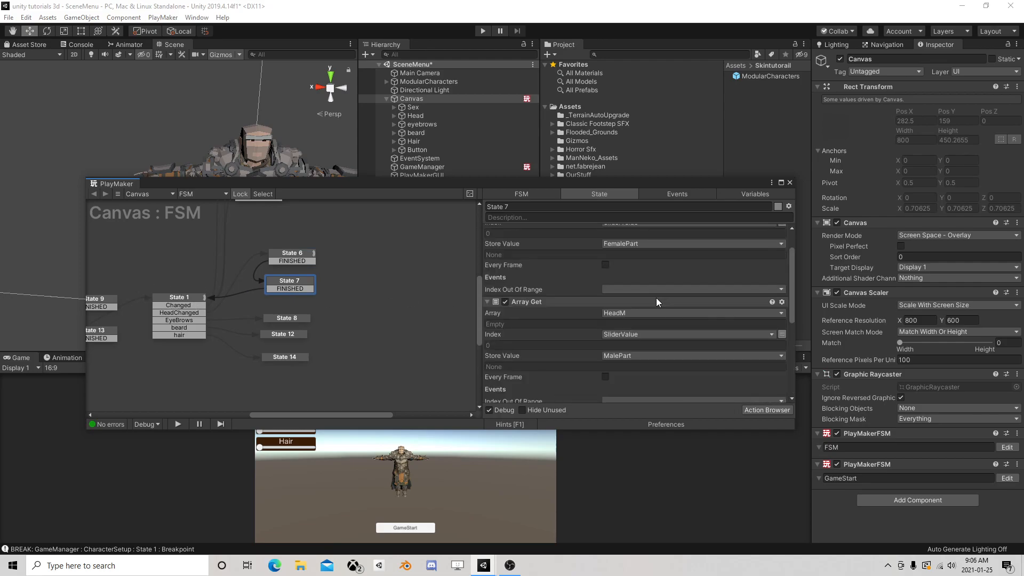
# Shift State 8 slightly in the Canvas FSM graph and add a FINISHED transition to it
pyautogui.click(199, 302)
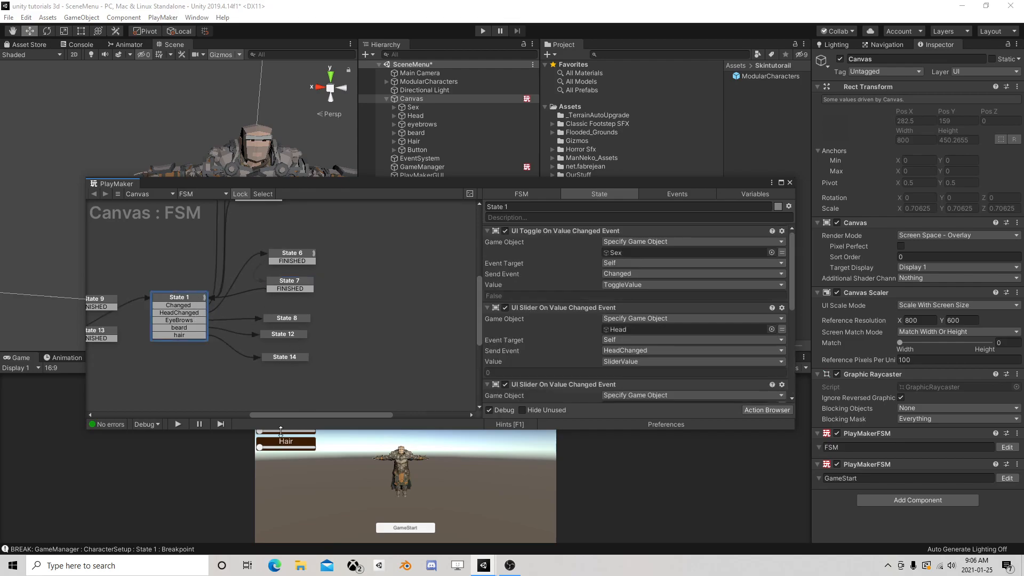
pyautogui.moveTo(417, 187); pyautogui.dragTo(307, 226)
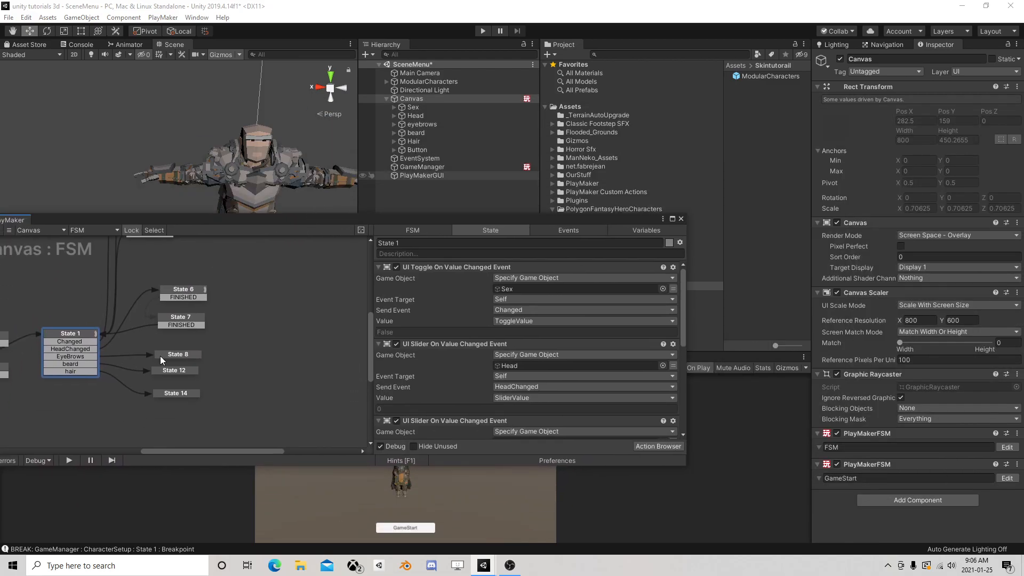
pyautogui.moveTo(166, 356); pyautogui.dragTo(185, 347)
pyautogui.rightClick(186, 347)
pyautogui.moveTo(250, 353)
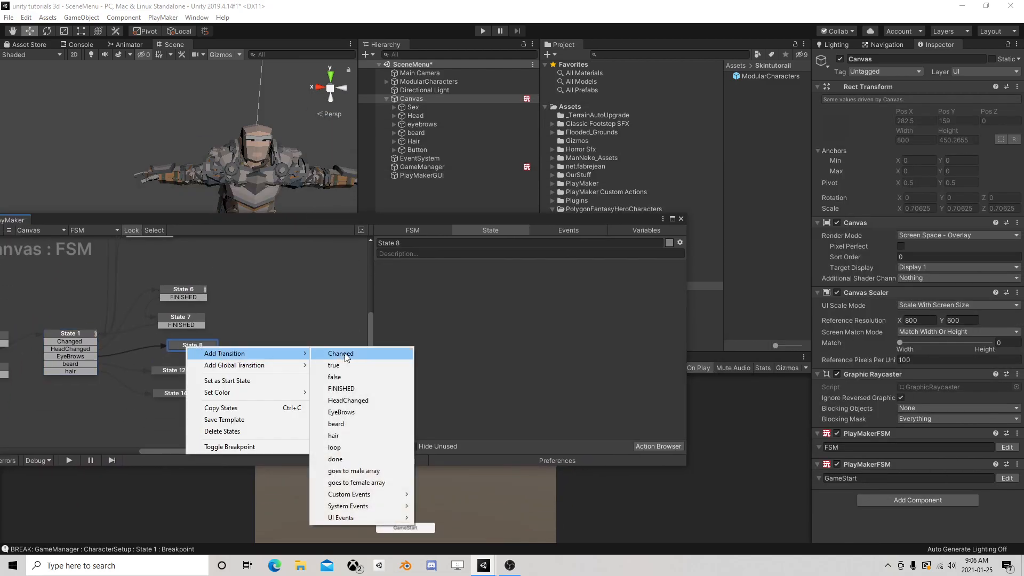
pyautogui.click(347, 389)
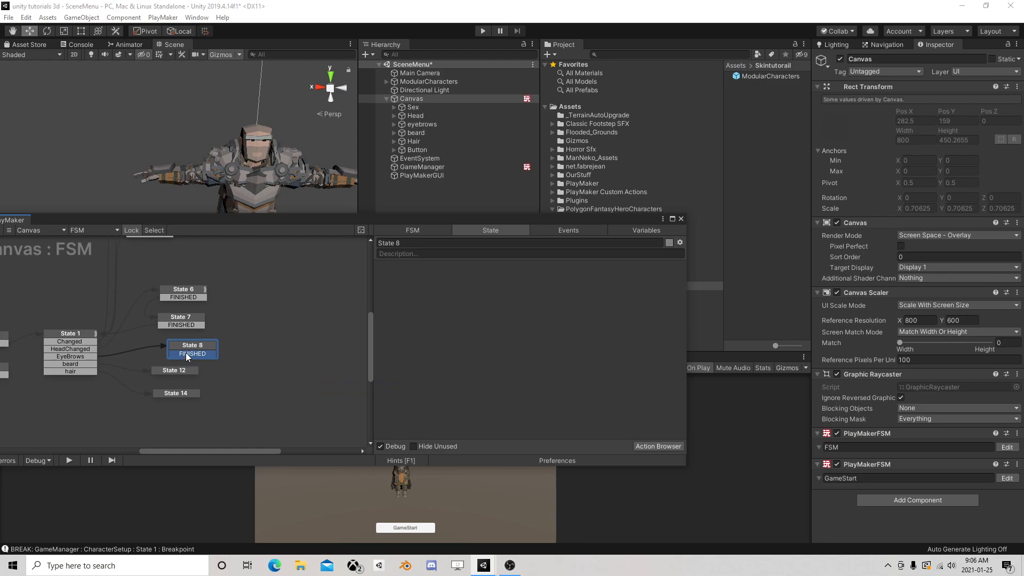
pyautogui.rightClick(175, 370)
pyautogui.moveTo(250, 378)
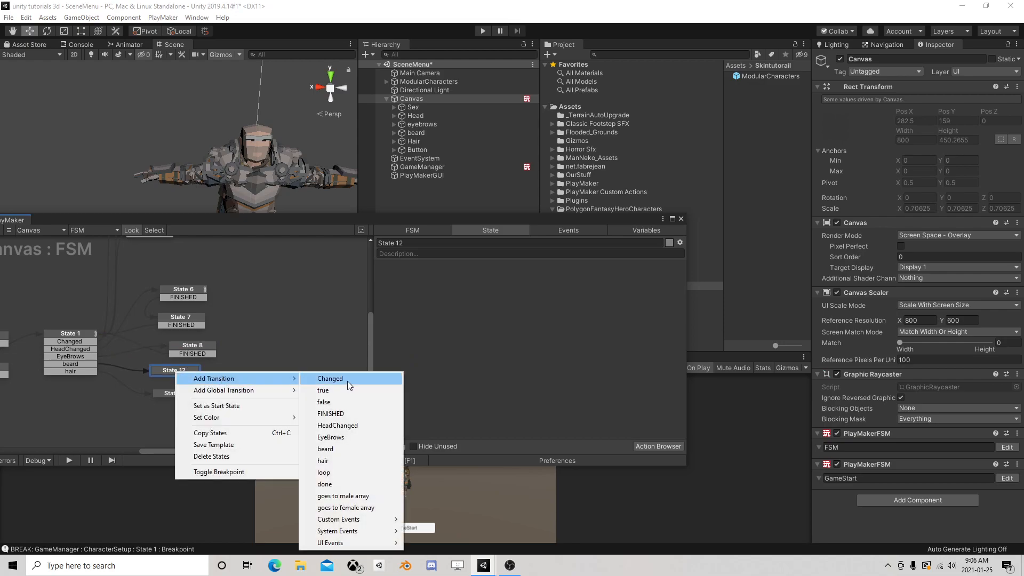
pyautogui.click(347, 380)
pyautogui.rightClick(188, 379)
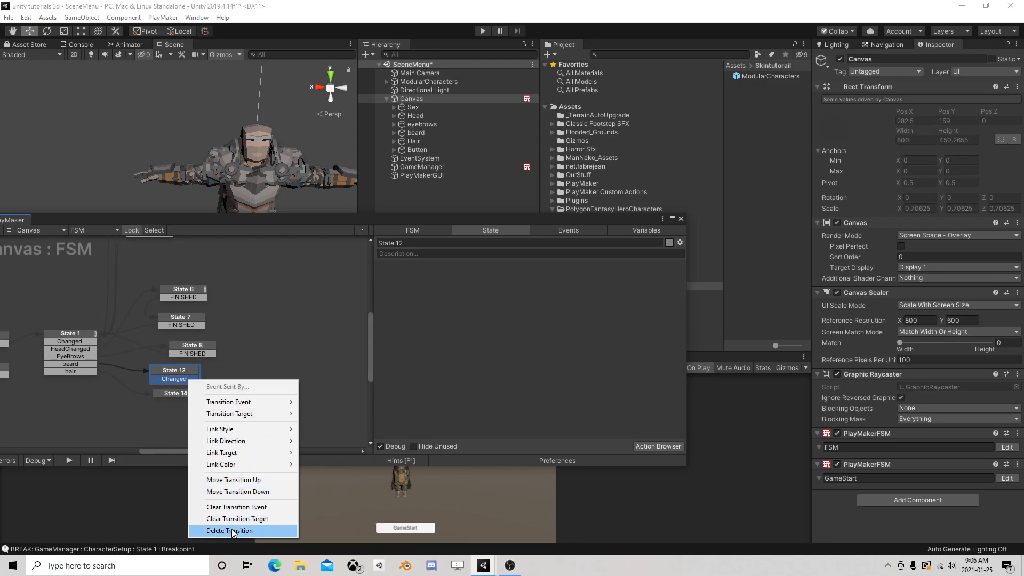
pyautogui.click(233, 531)
# Add a FINISHED transition to State 12, link State 8 and State 12 back to State 1, and move State 14 lower in the graph
pyautogui.rightClick(187, 369)
pyautogui.moveTo(224, 377)
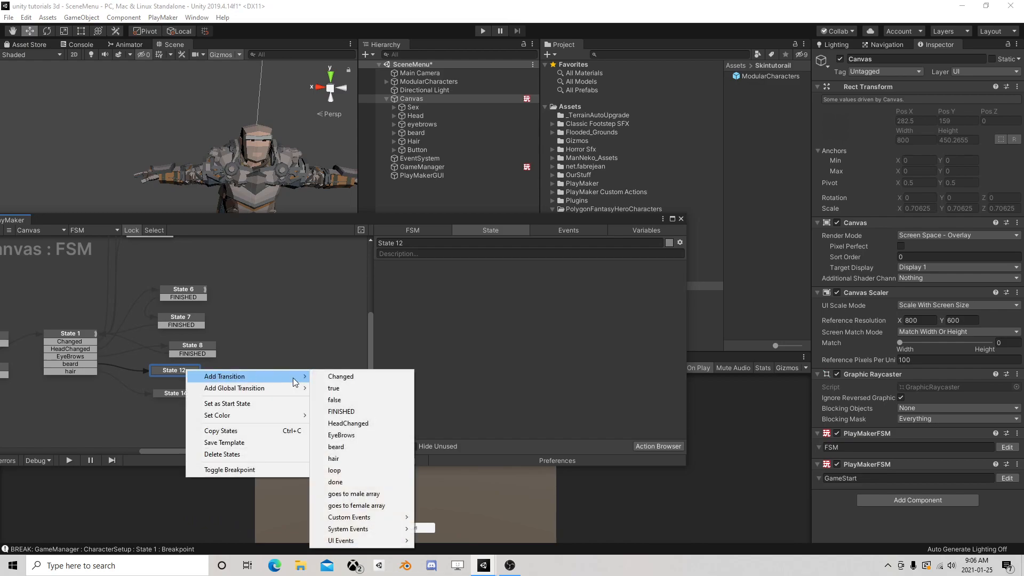
pyautogui.click(351, 412)
pyautogui.moveTo(178, 378); pyautogui.dragTo(78, 353)
pyautogui.moveTo(179, 367); pyautogui.dragTo(211, 427)
pyautogui.click(187, 405)
# Run SceneMenu with the PlayMaker editor in view and switch the IsMale toggle on and off several times
pyautogui.moveTo(300, 225); pyautogui.dragTo(589, 279)
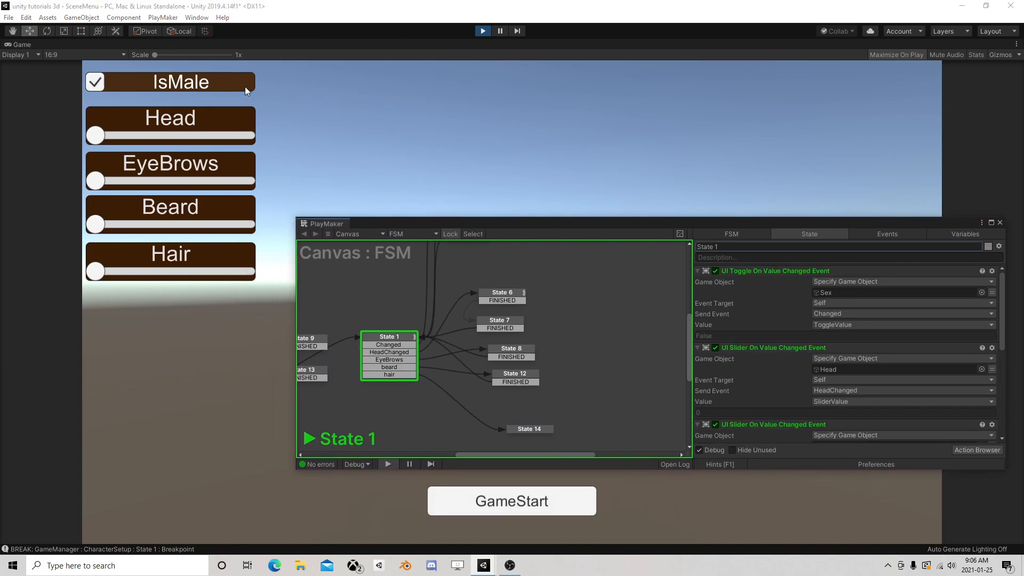
pyautogui.click(129, 87)
pyautogui.click(131, 87)
pyautogui.click(130, 84)
pyautogui.click(130, 84)
pyautogui.click(130, 85)
pyautogui.click(131, 85)
pyautogui.click(130, 84)
# Set the Head slider to 2 and EyeBrows and Beard to about a quarter, enable IsMale, and close the PlayMaker editor
pyautogui.moveTo(99, 137); pyautogui.dragTo(154, 138)
pyautogui.moveTo(96, 180); pyautogui.dragTo(132, 181)
pyautogui.moveTo(103, 224); pyautogui.dragTo(138, 226)
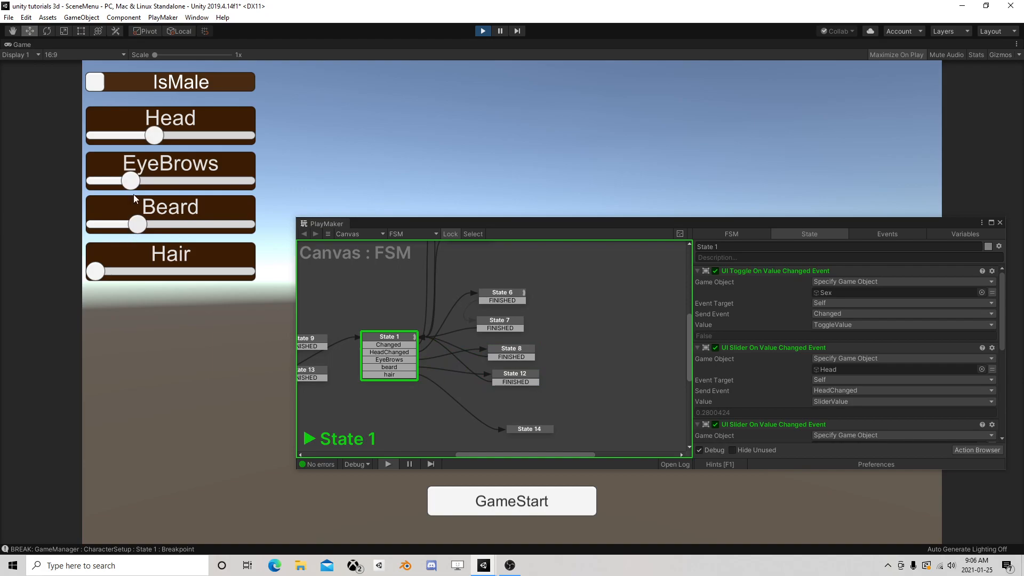
pyautogui.moveTo(161, 136); pyautogui.dragTo(116, 142)
pyautogui.click(96, 82)
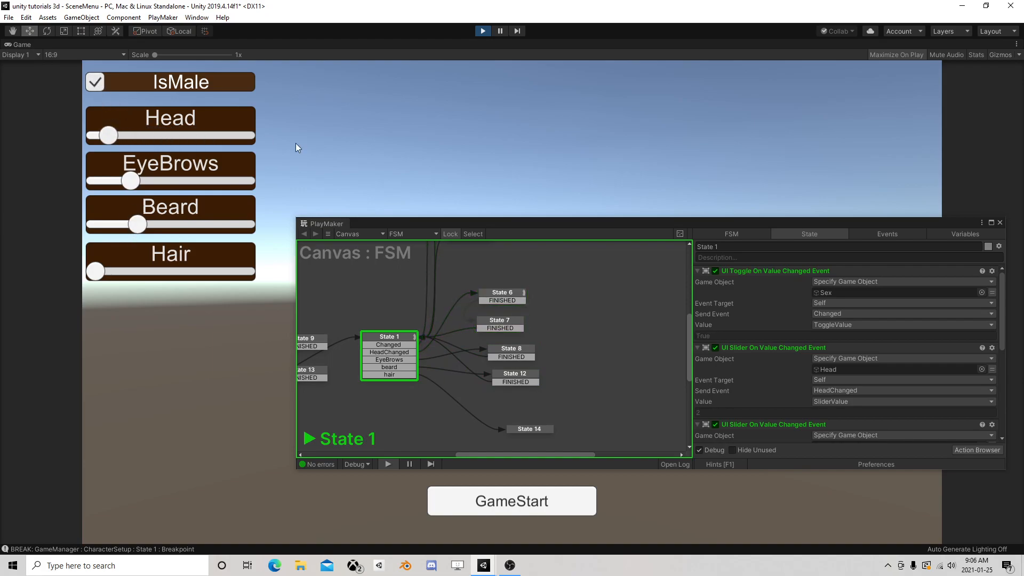
pyautogui.click(1000, 222)
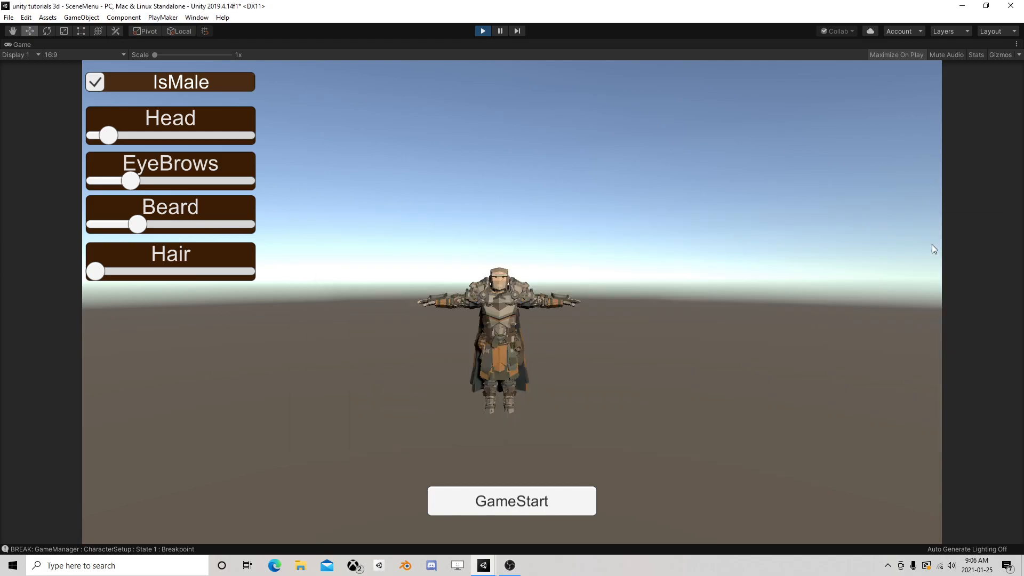
# Start the game from the menu scene and inspect the spawned ModularCharacters(Clone) in GameScene
pyautogui.click(526, 503)
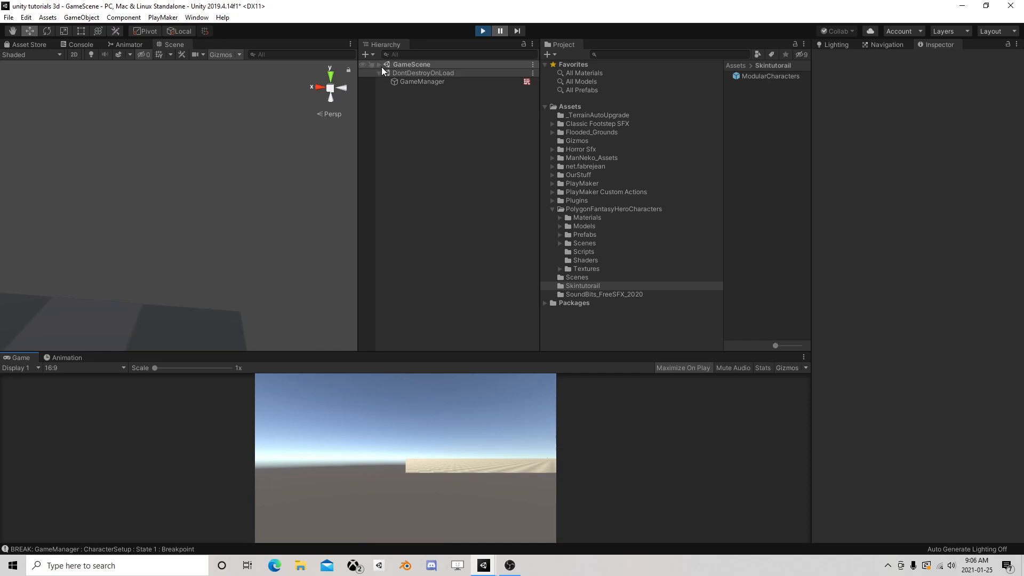
pyautogui.click(379, 64)
pyautogui.click(417, 116)
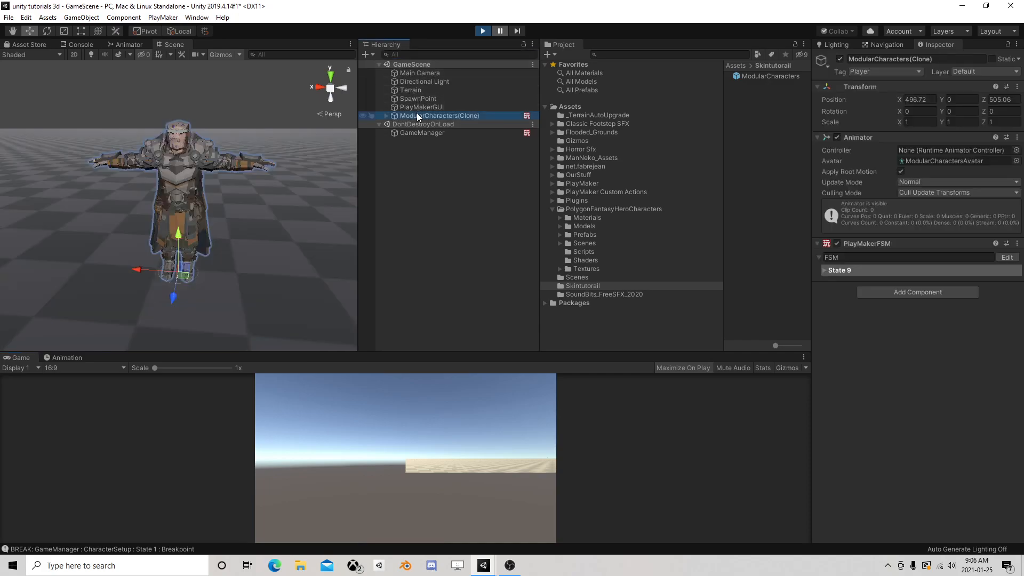
# Examine State 3 and State 4 of the GameManager's CharacterSetup FSM, close the PlayMaker editor and exit play mode
pyautogui.click(421, 132)
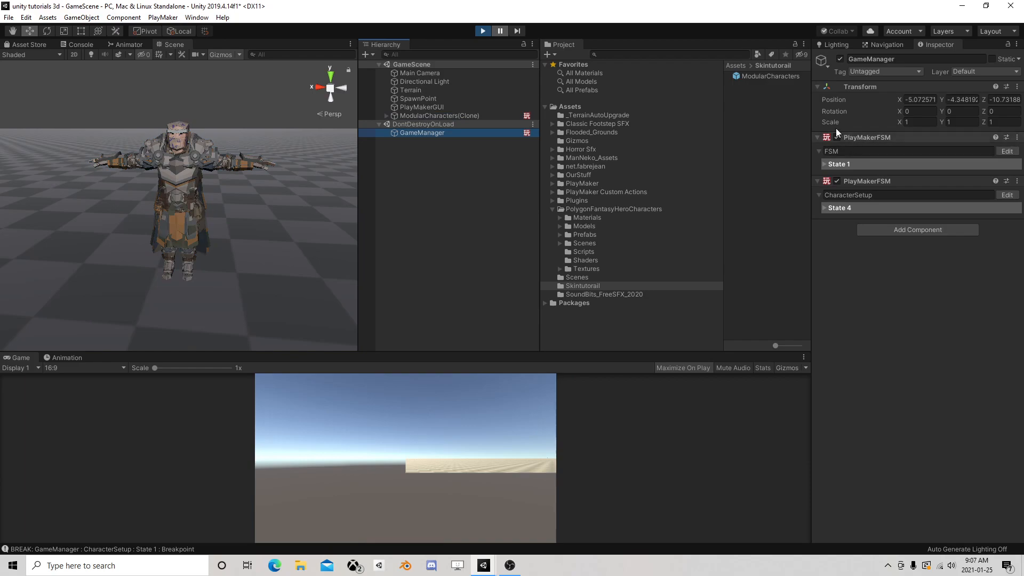
pyautogui.click(1006, 195)
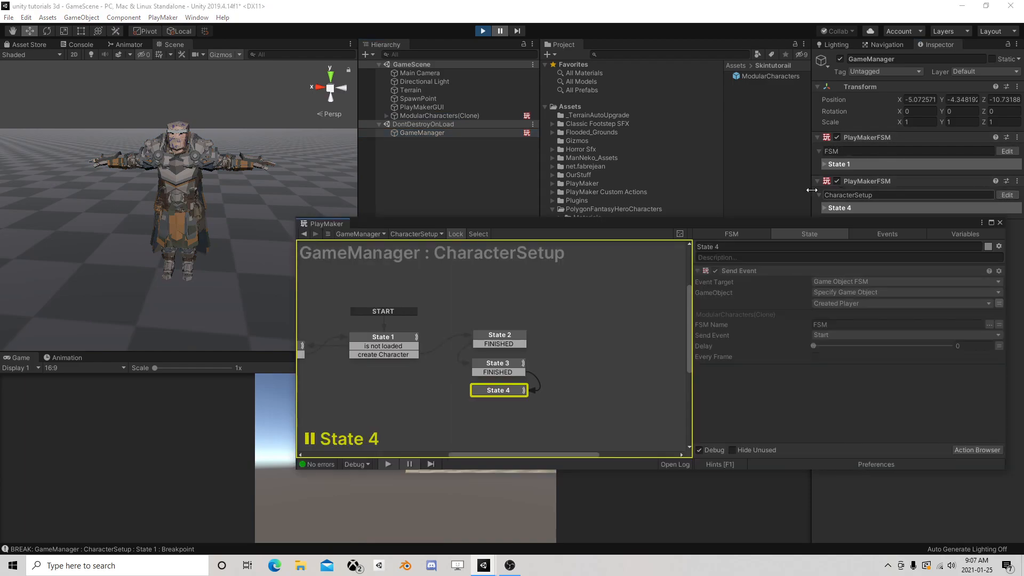
pyautogui.moveTo(398, 334)
pyautogui.mouseDown(button='middle')
pyautogui.moveTo(553, 310)
pyautogui.moveTo(519, 327)
pyautogui.moveTo(392, 321)
pyautogui.mouseUp(button='middle')
pyautogui.click(437, 345)
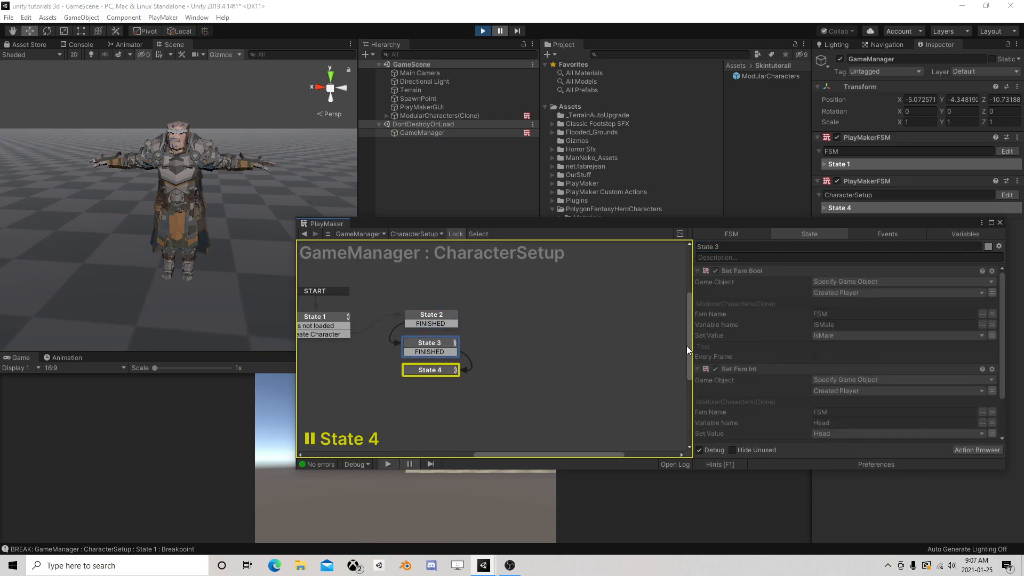
pyautogui.scroll(-3, 818, 360)
pyautogui.click(432, 370)
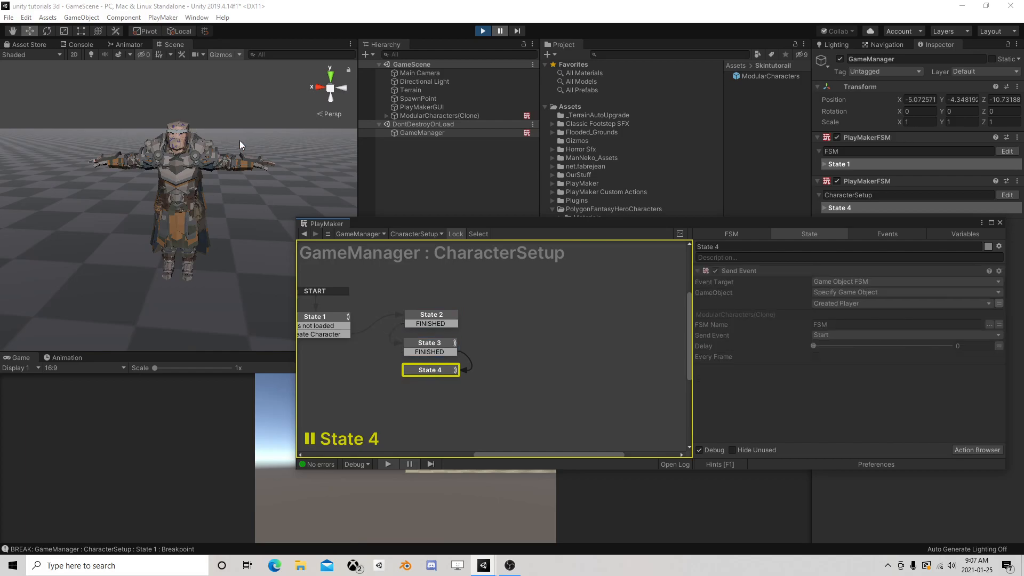
pyautogui.click(999, 222)
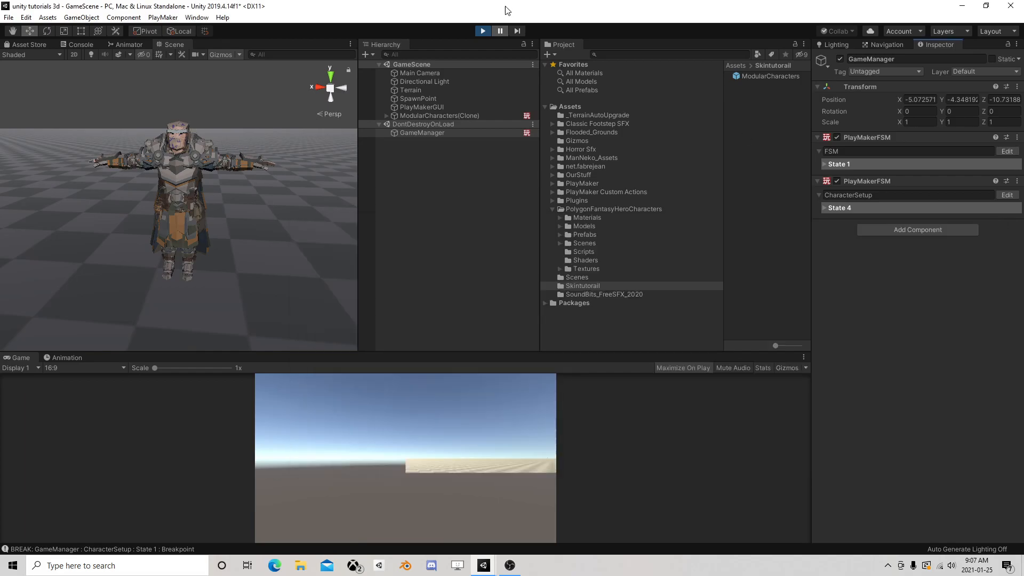
pyautogui.click(487, 32)
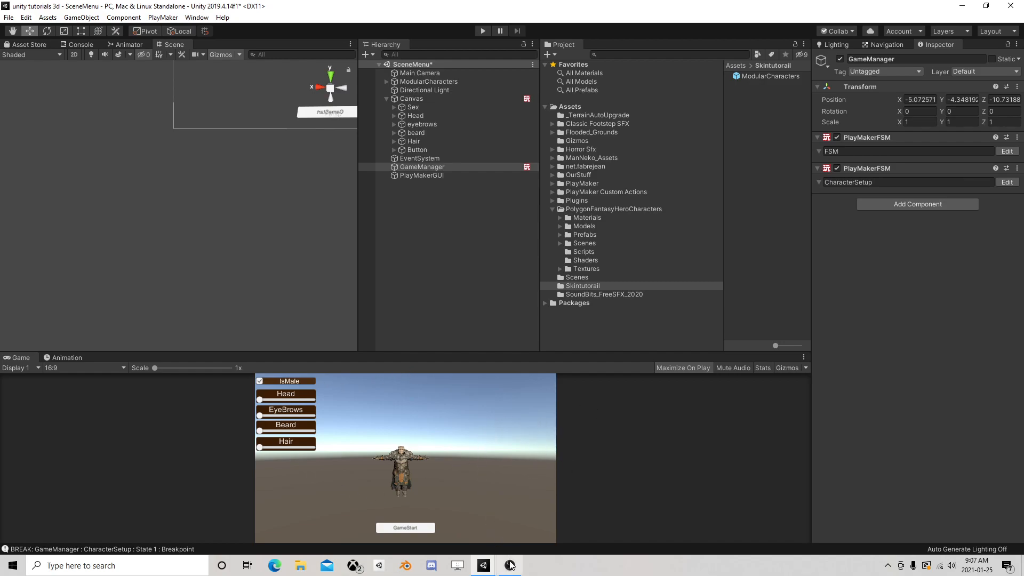
pyautogui.moveTo(516, 569)
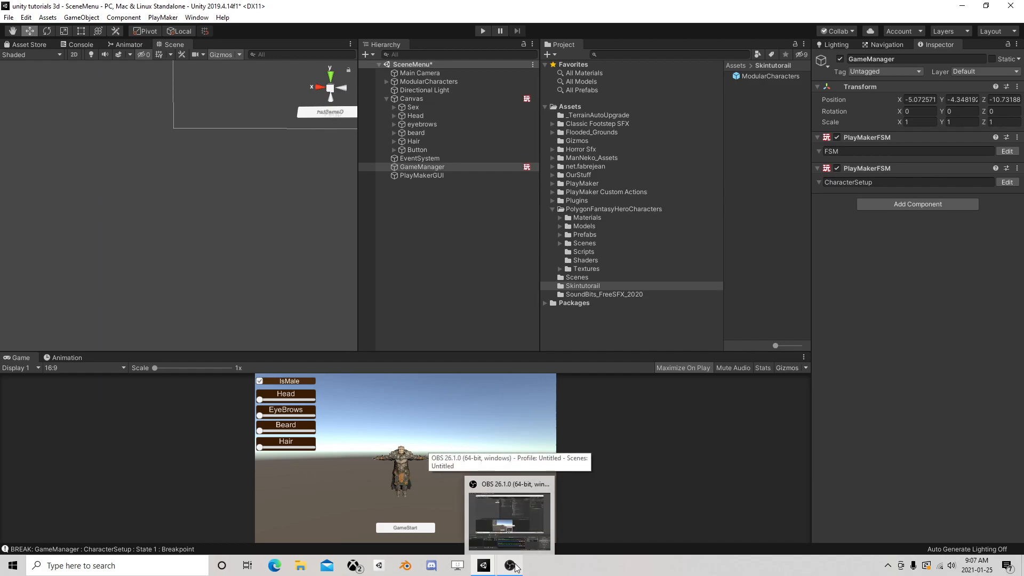
pyautogui.click(515, 567)
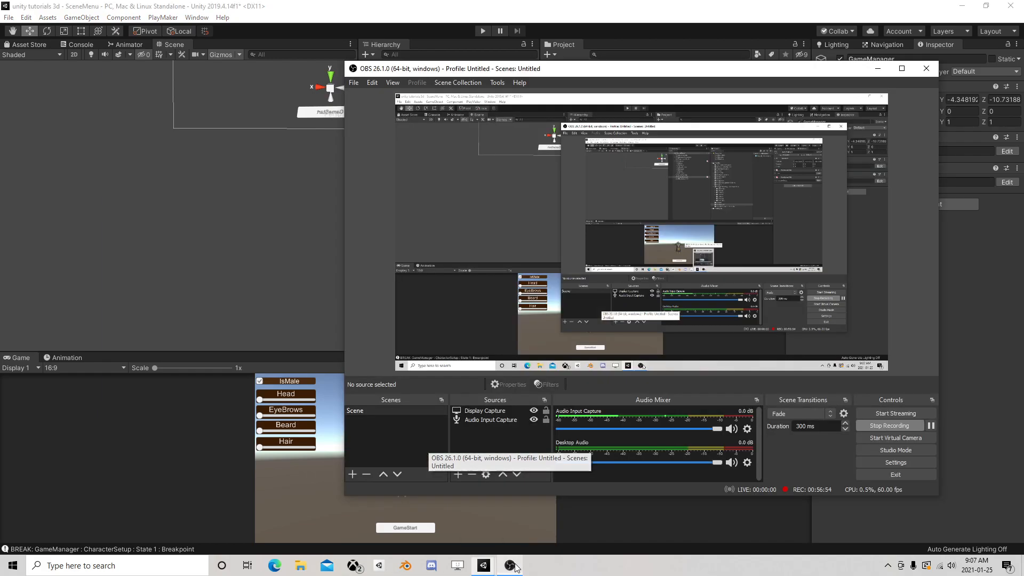